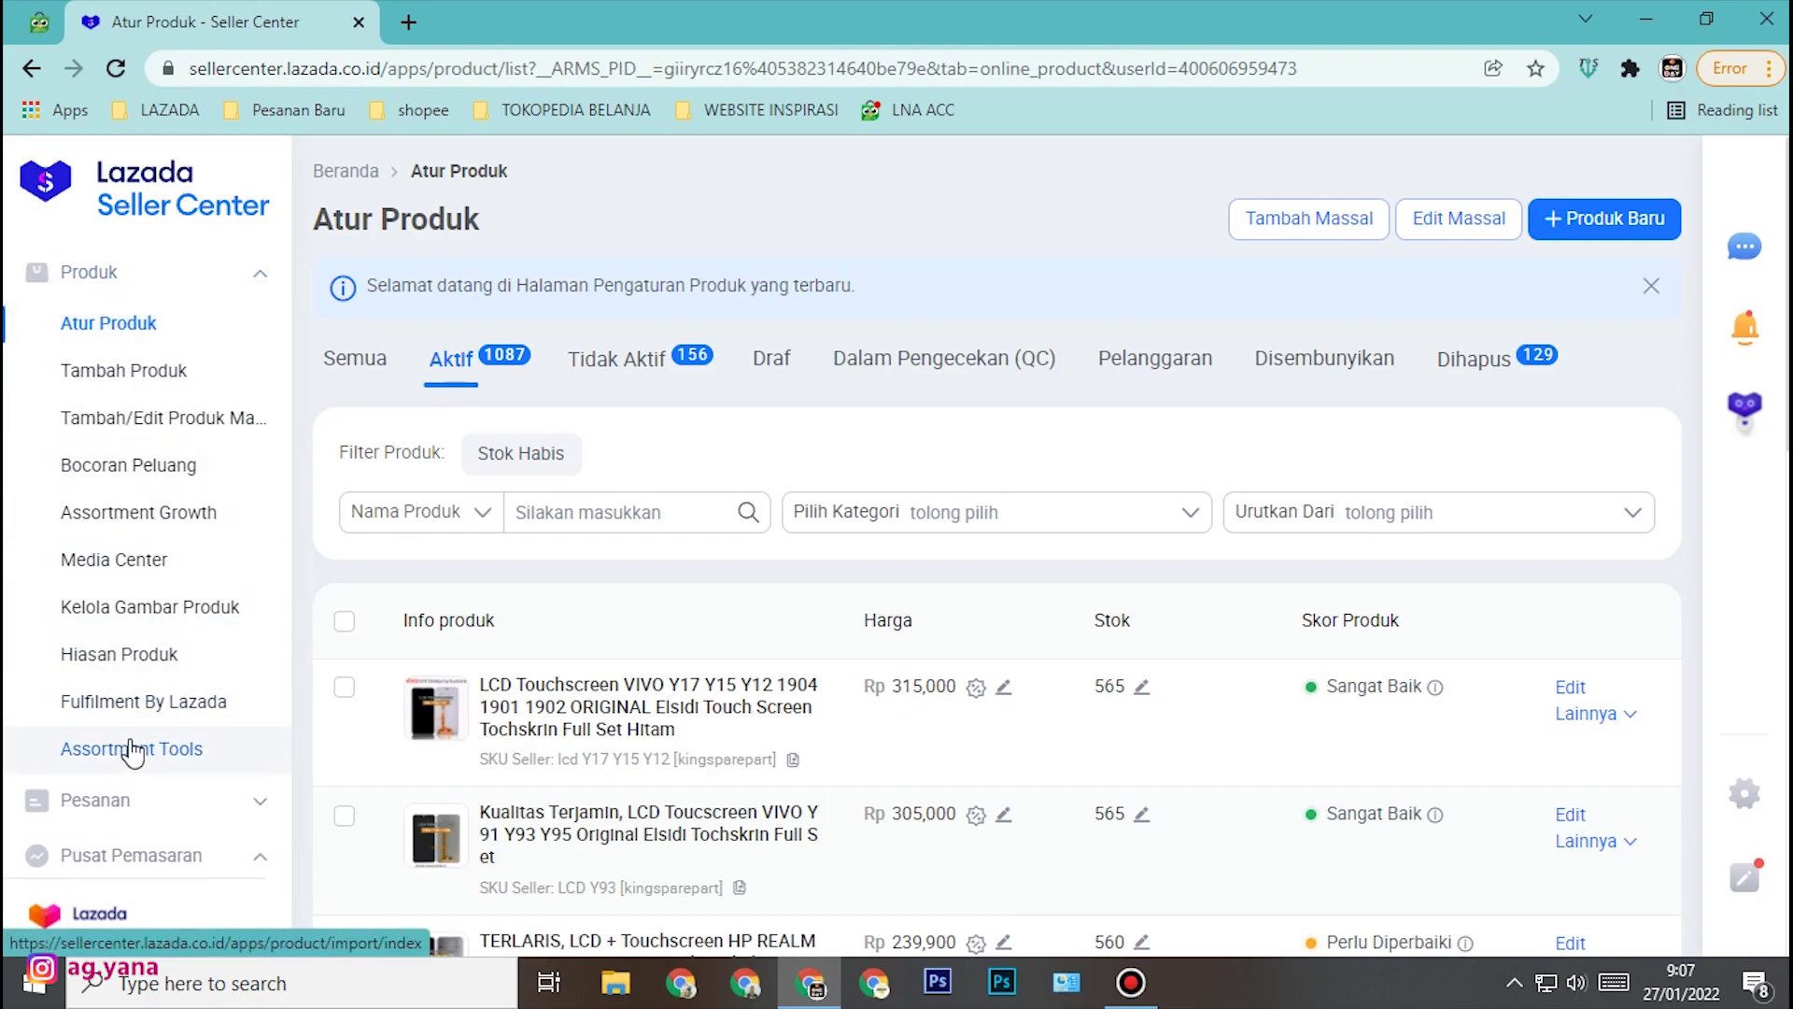
pyautogui.scroll(-3, 136, 748)
pyautogui.click(148, 540)
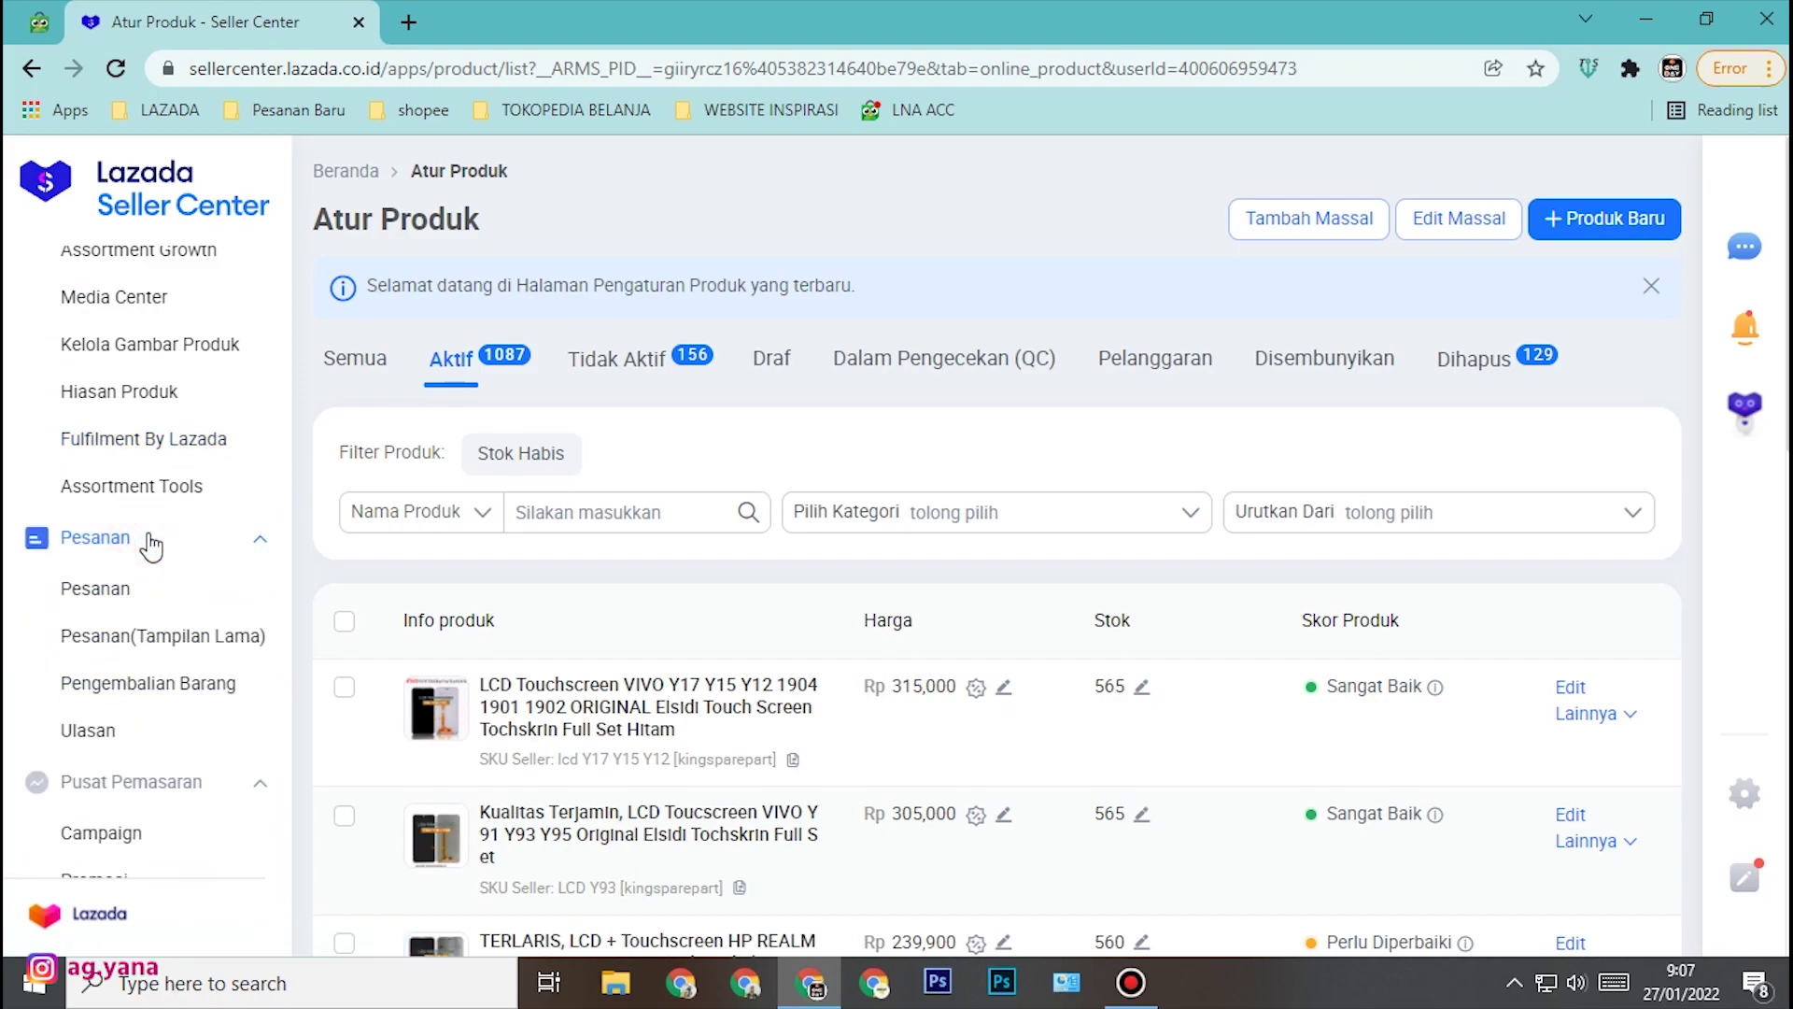
pyautogui.scroll(-1, 147, 540)
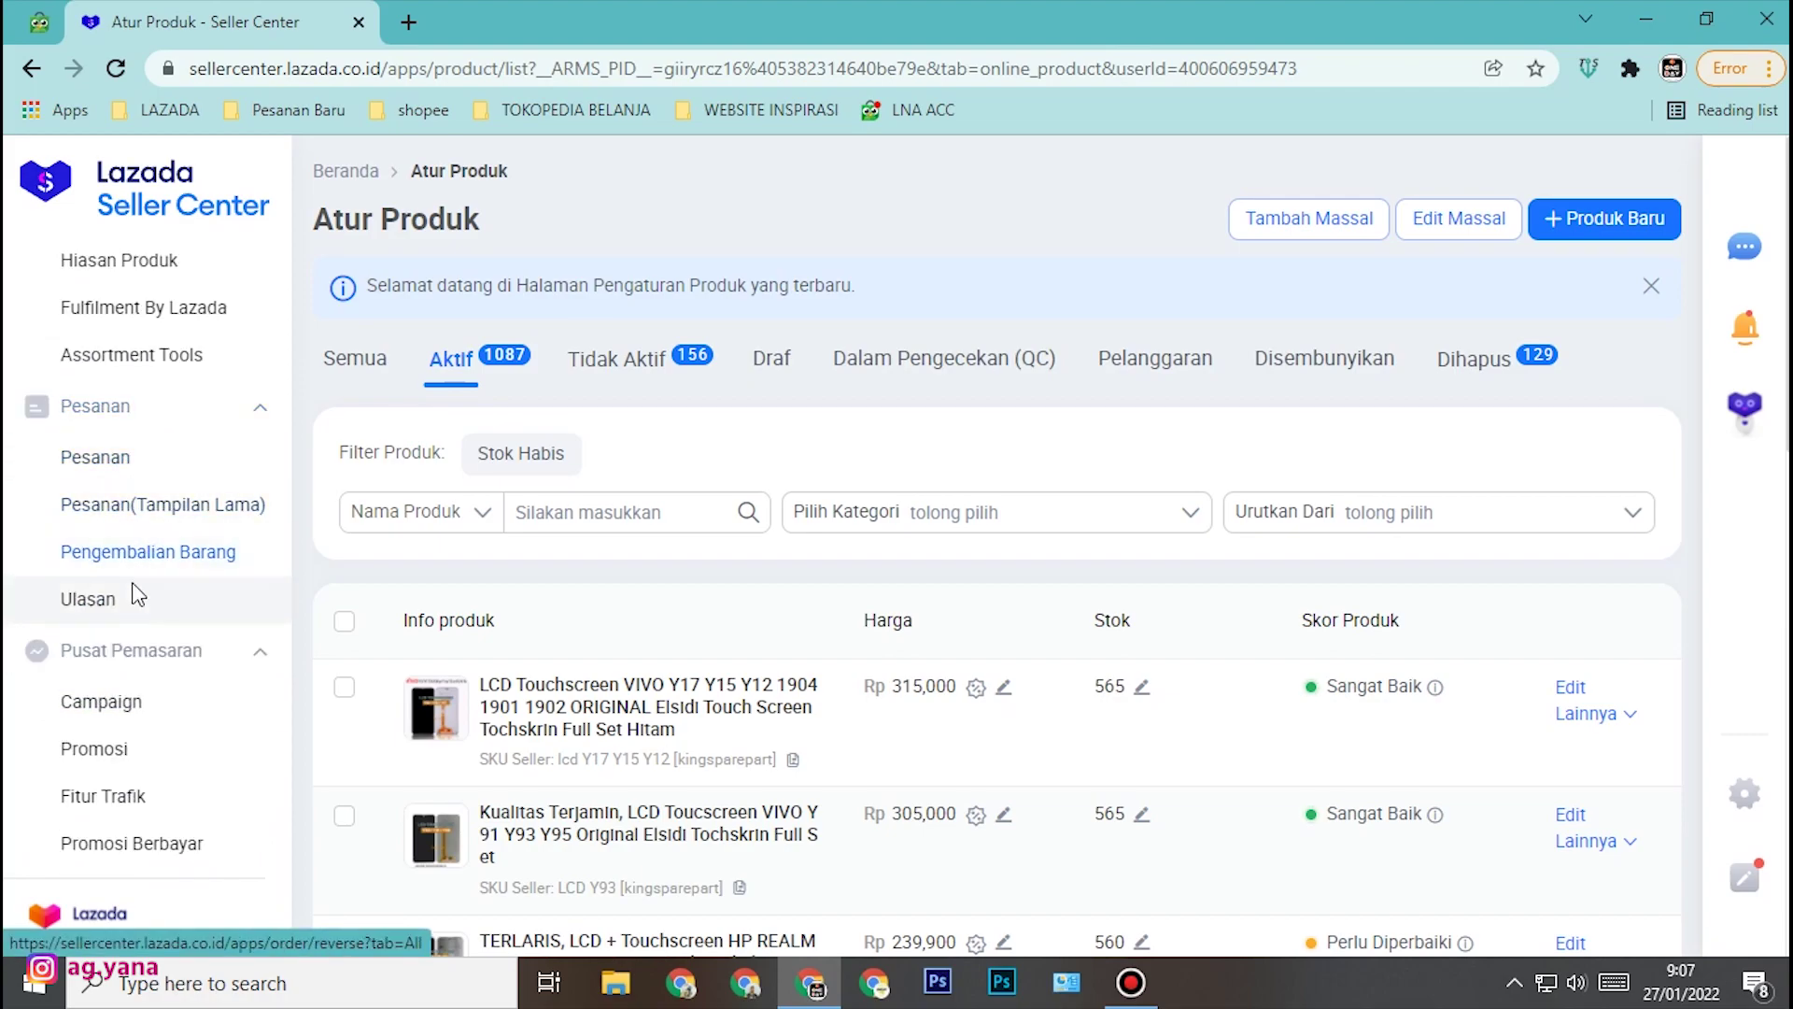
pyautogui.scroll(-3, 190, 570)
pyautogui.scroll(-1, 190, 579)
pyautogui.scroll(8, 163, 658)
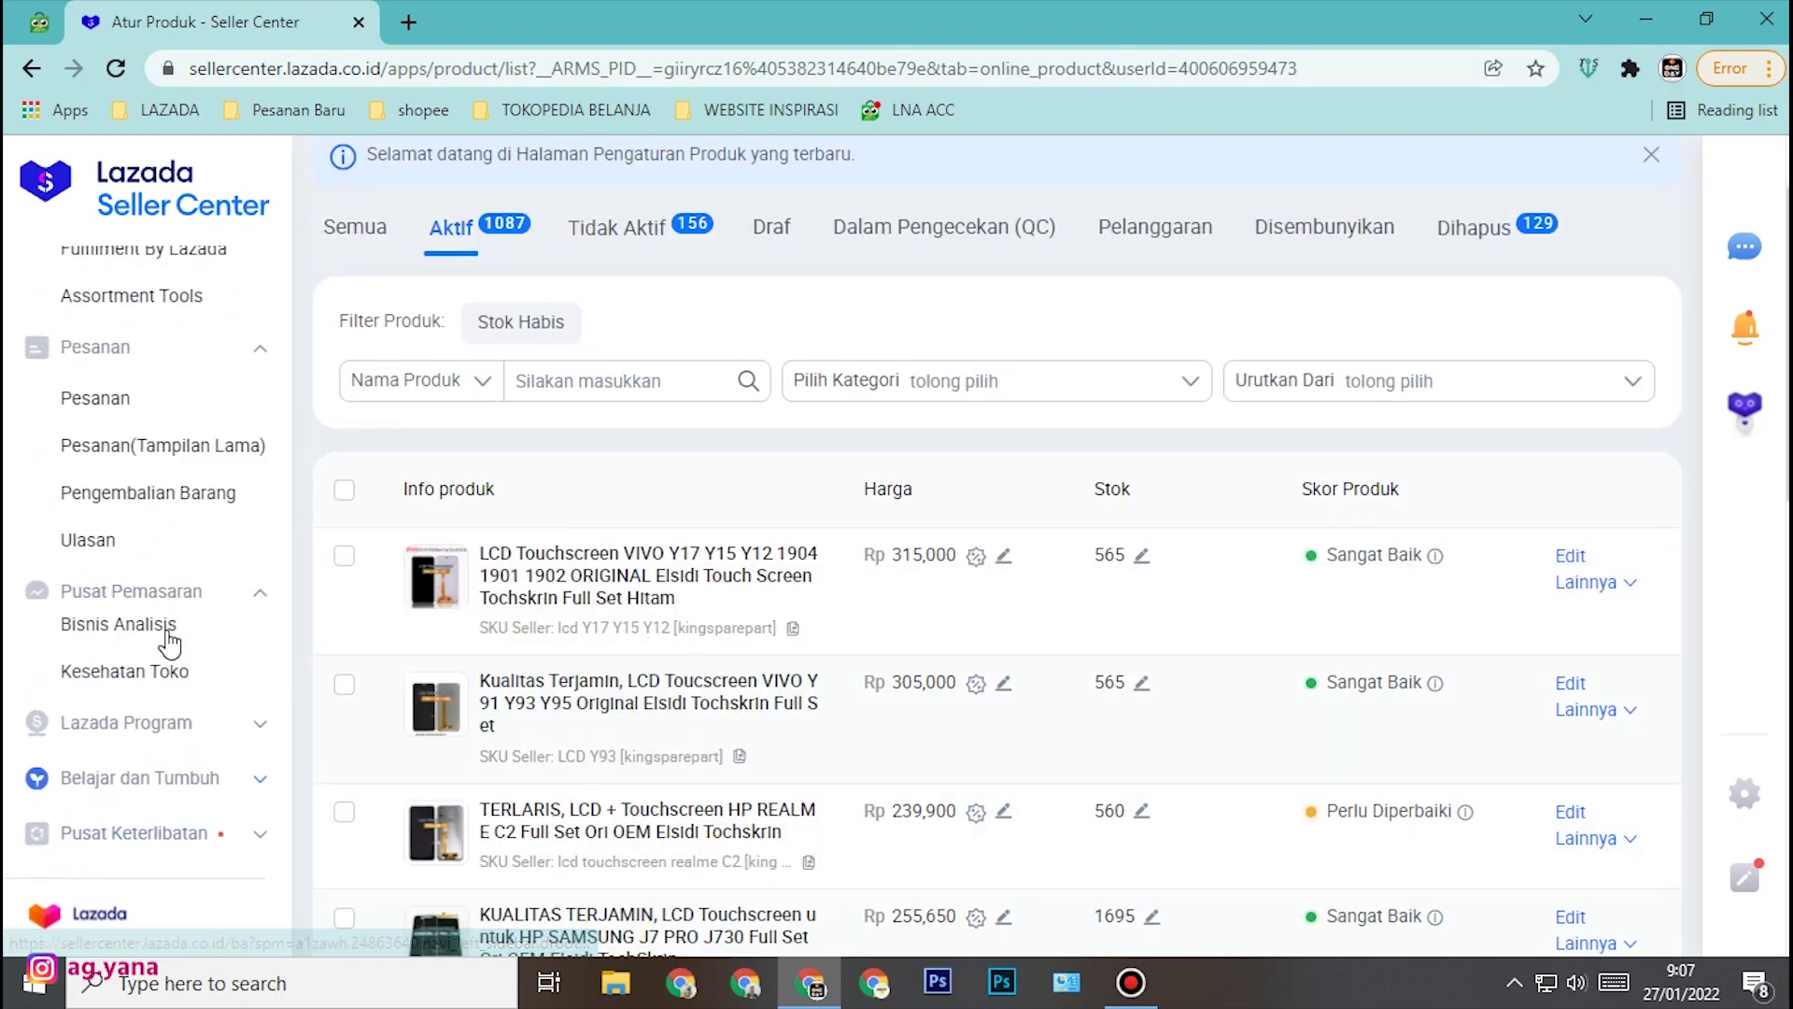
pyautogui.scroll(2, 112, 439)
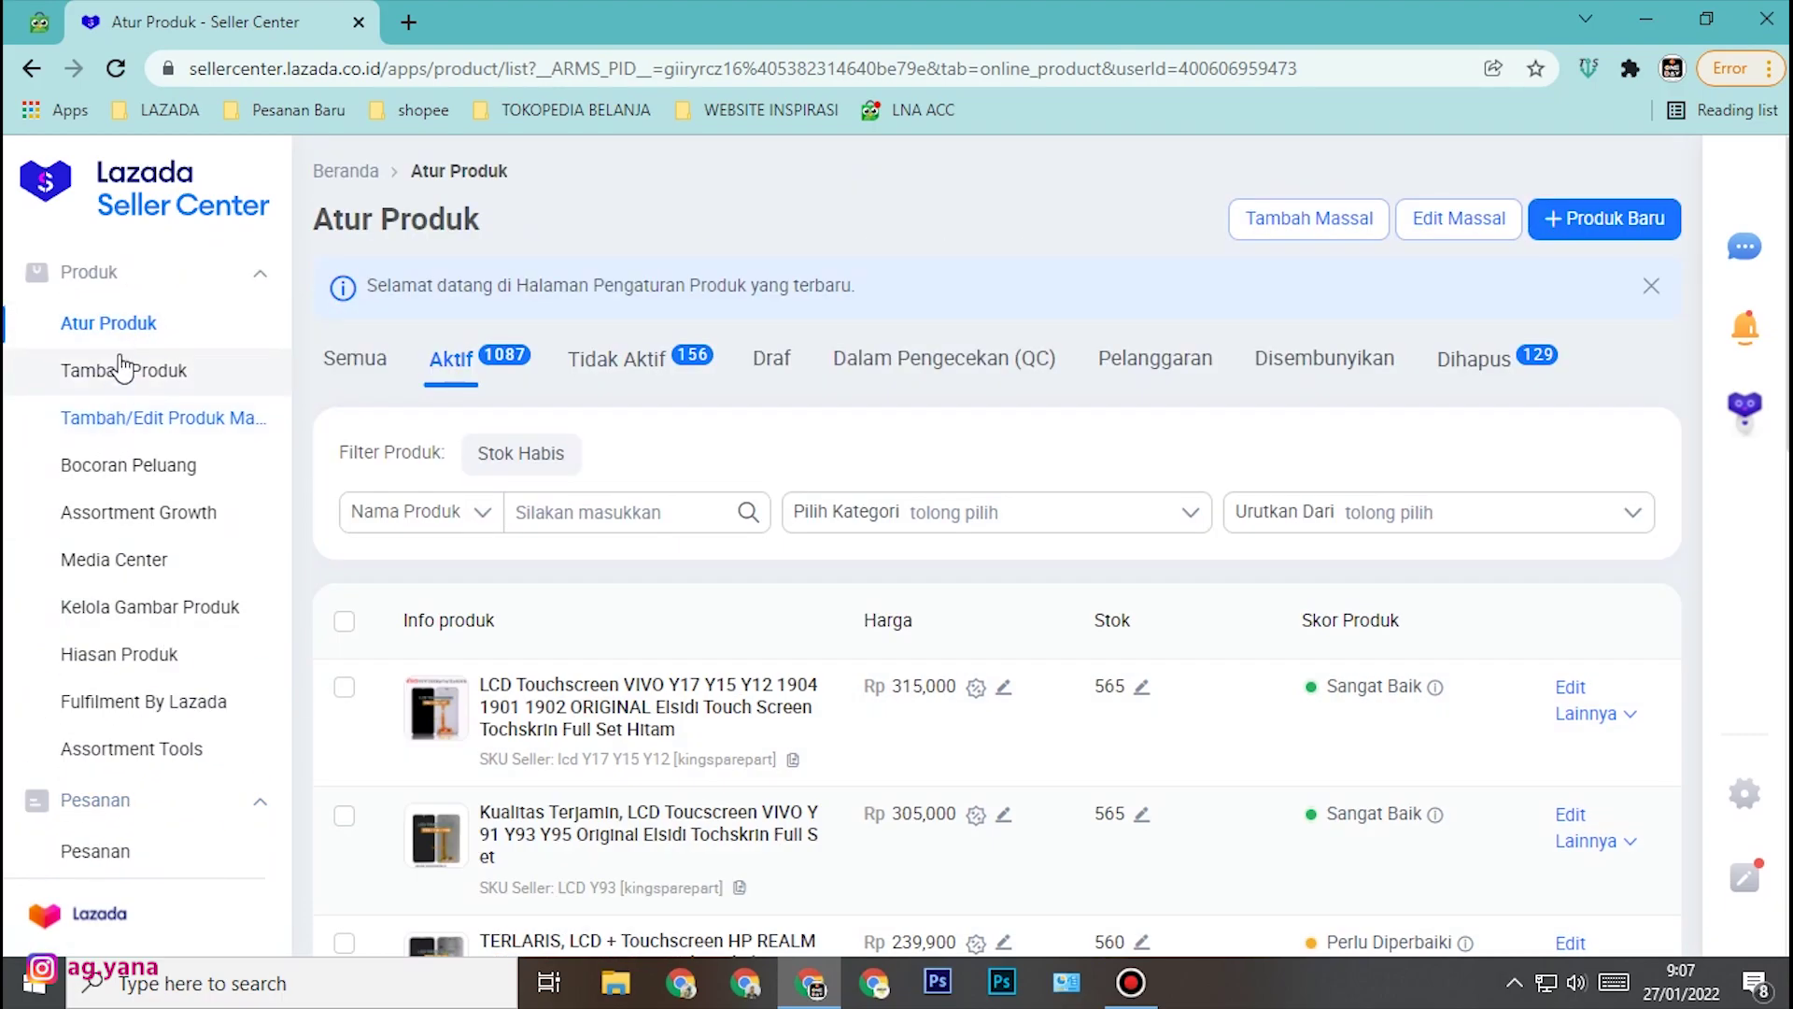
# - Open the bulk add page (Tambah Massal) from Atur Produk and dismiss the FAQ pop-up
pyautogui.click(125, 325)
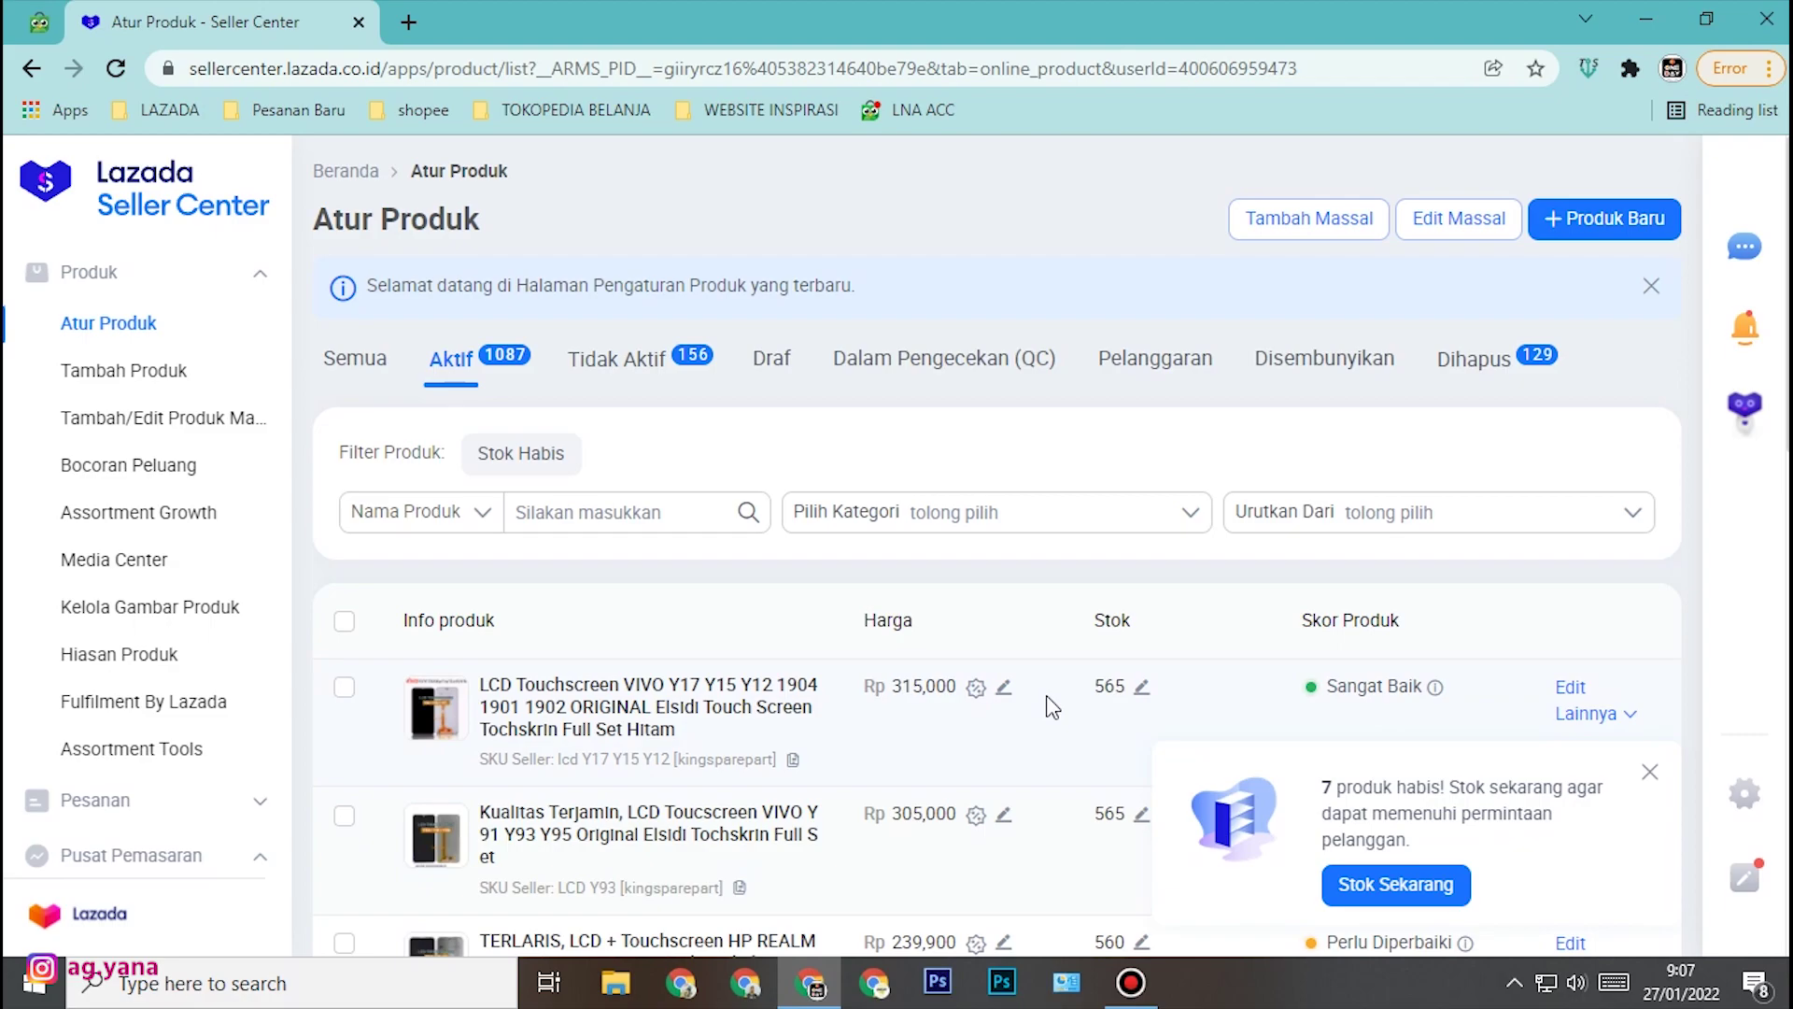
pyautogui.click(1320, 224)
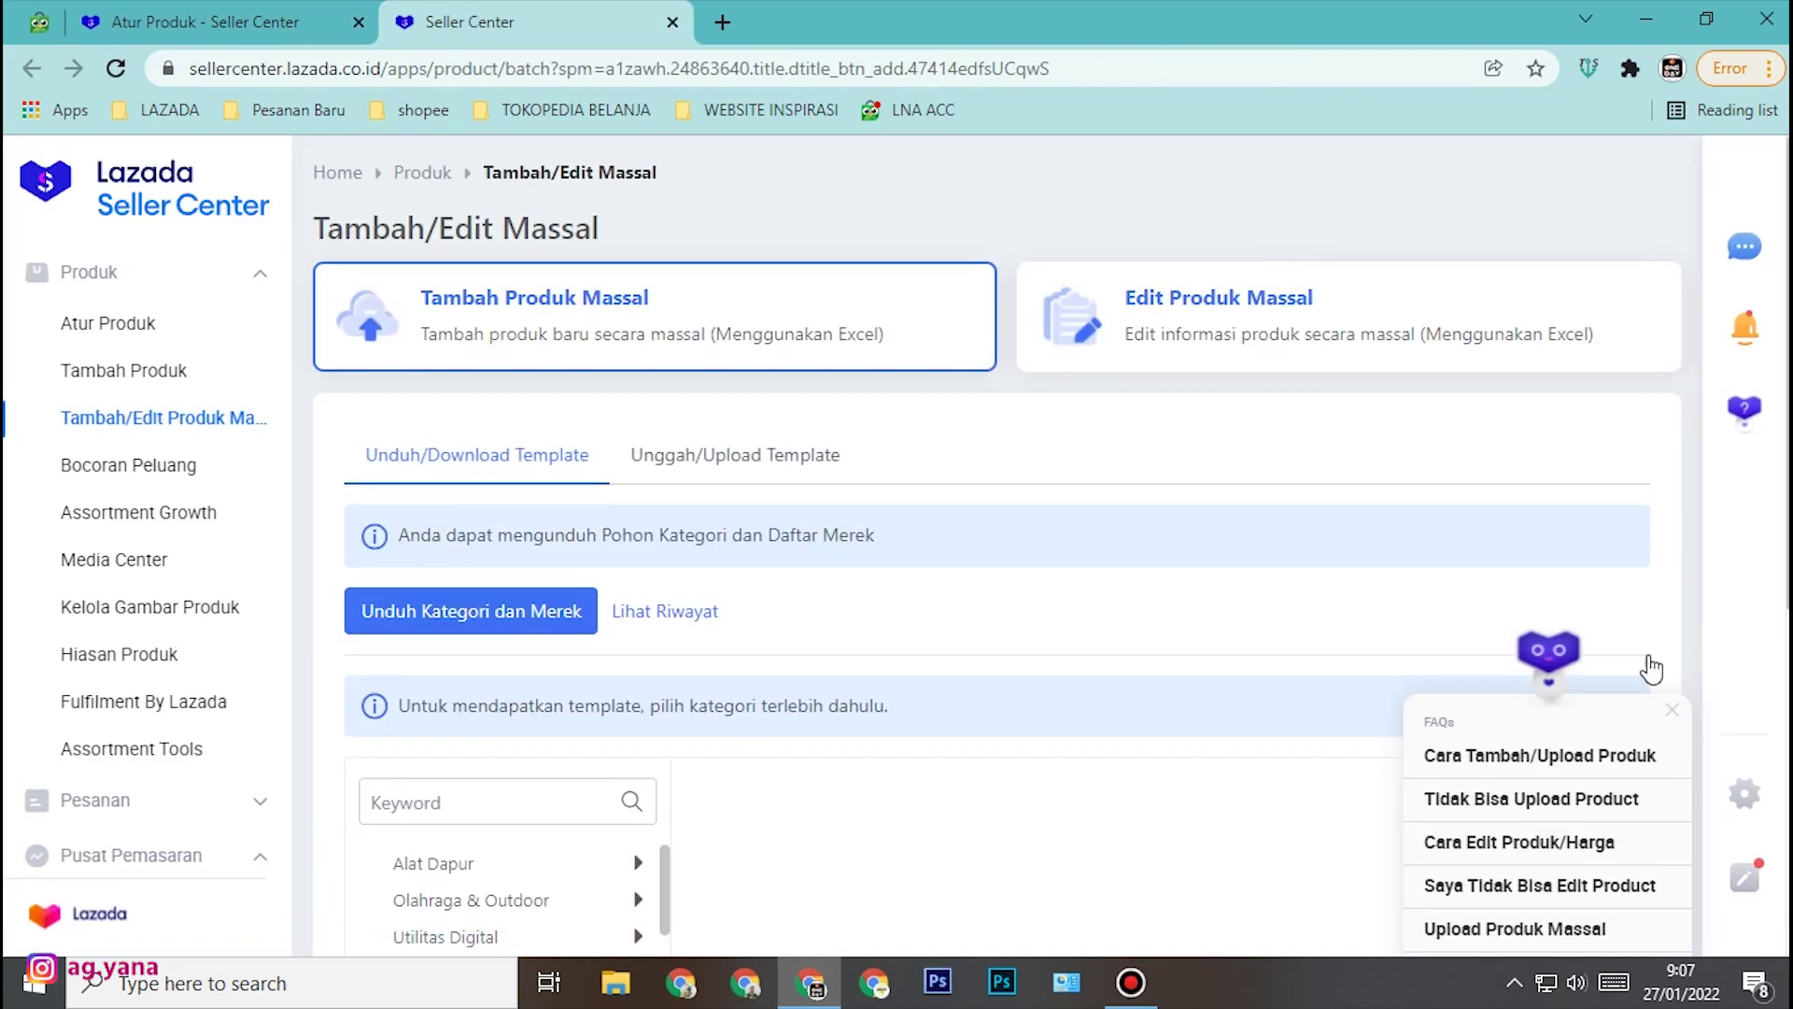
pyautogui.scroll(-3, 1427, 524)
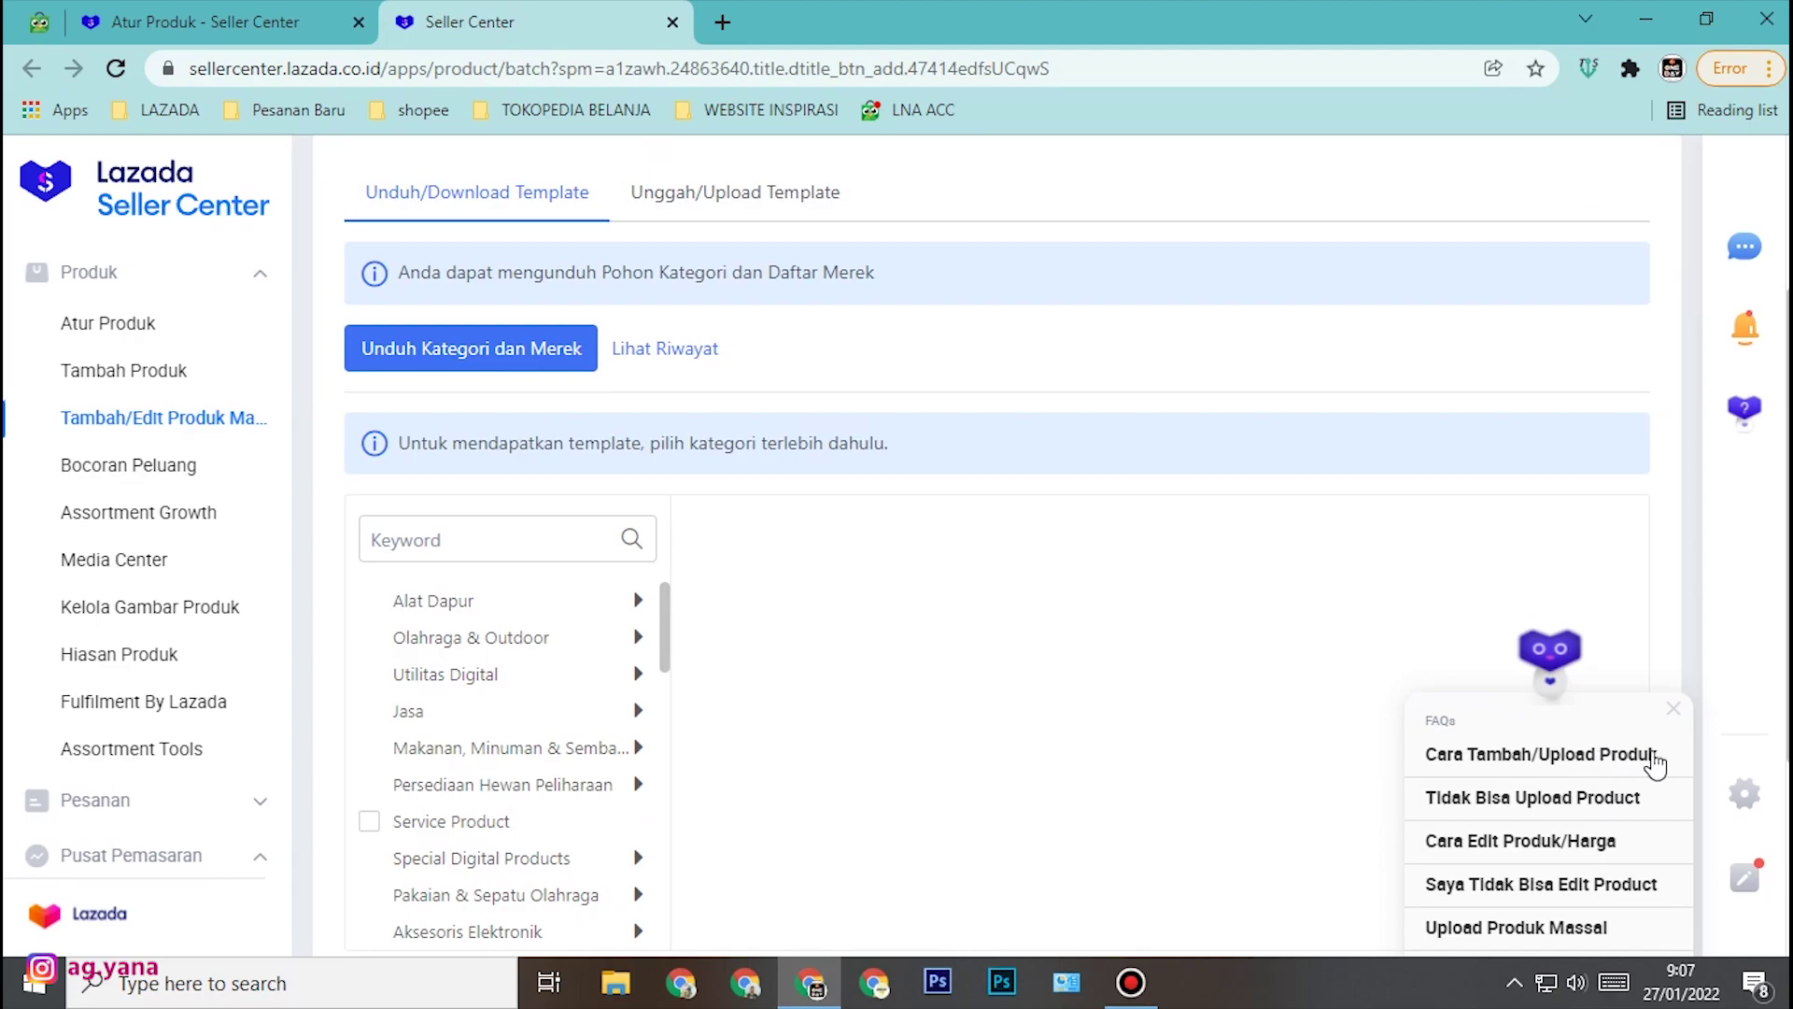
pyautogui.click(1673, 710)
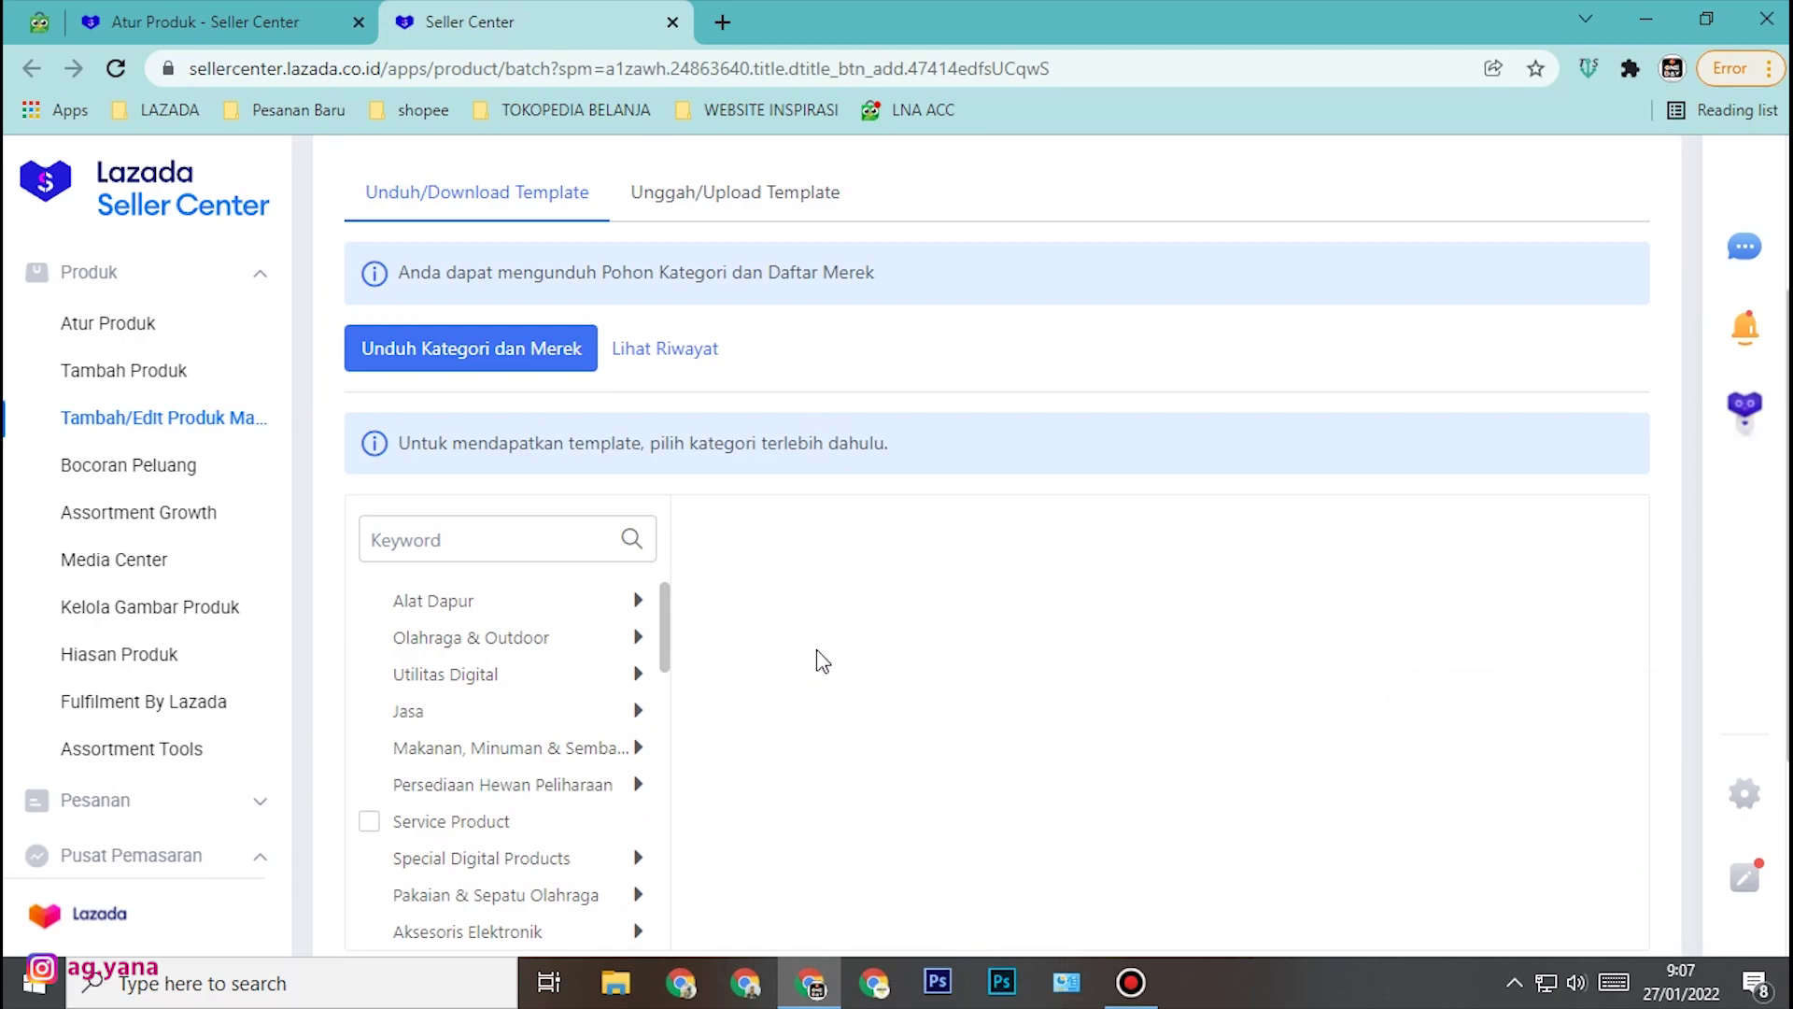
# - Select the template category Casing Handphone under Aksesoris Elektronik, Aksesoris Handphone & Tablet
pyautogui.scroll(-2, 824, 659)
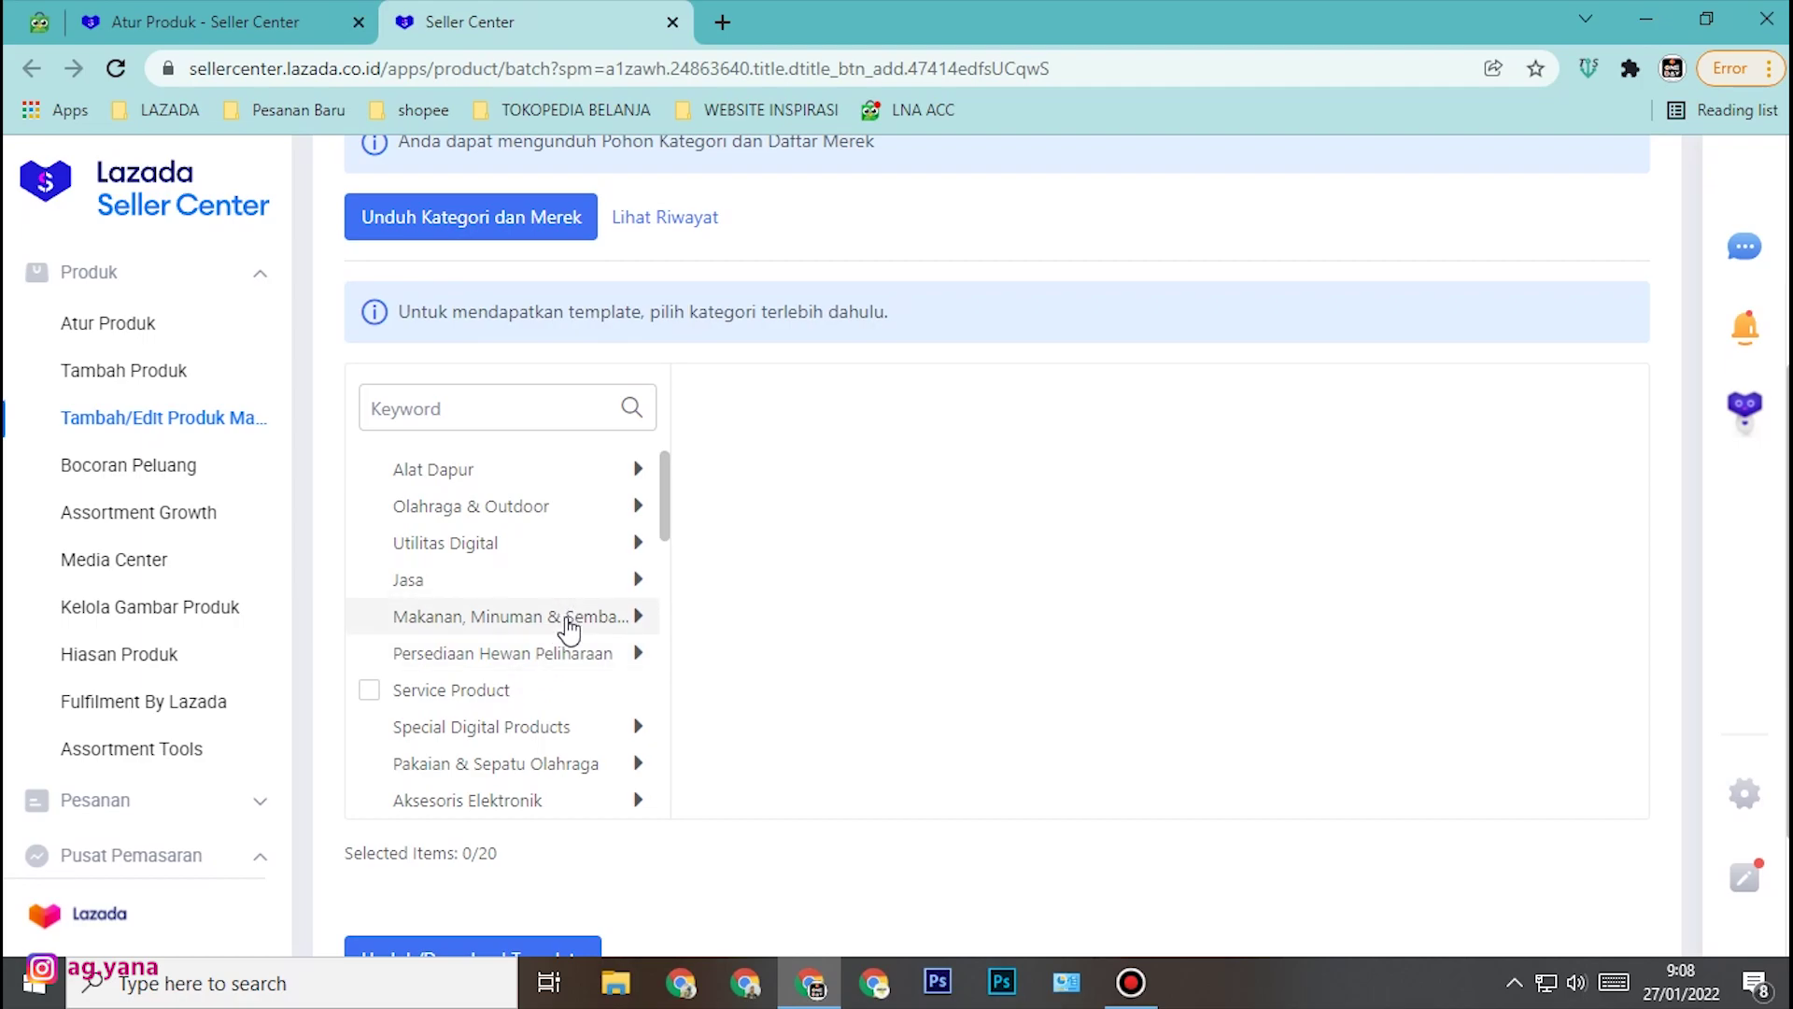
pyautogui.scroll(-1, 565, 635)
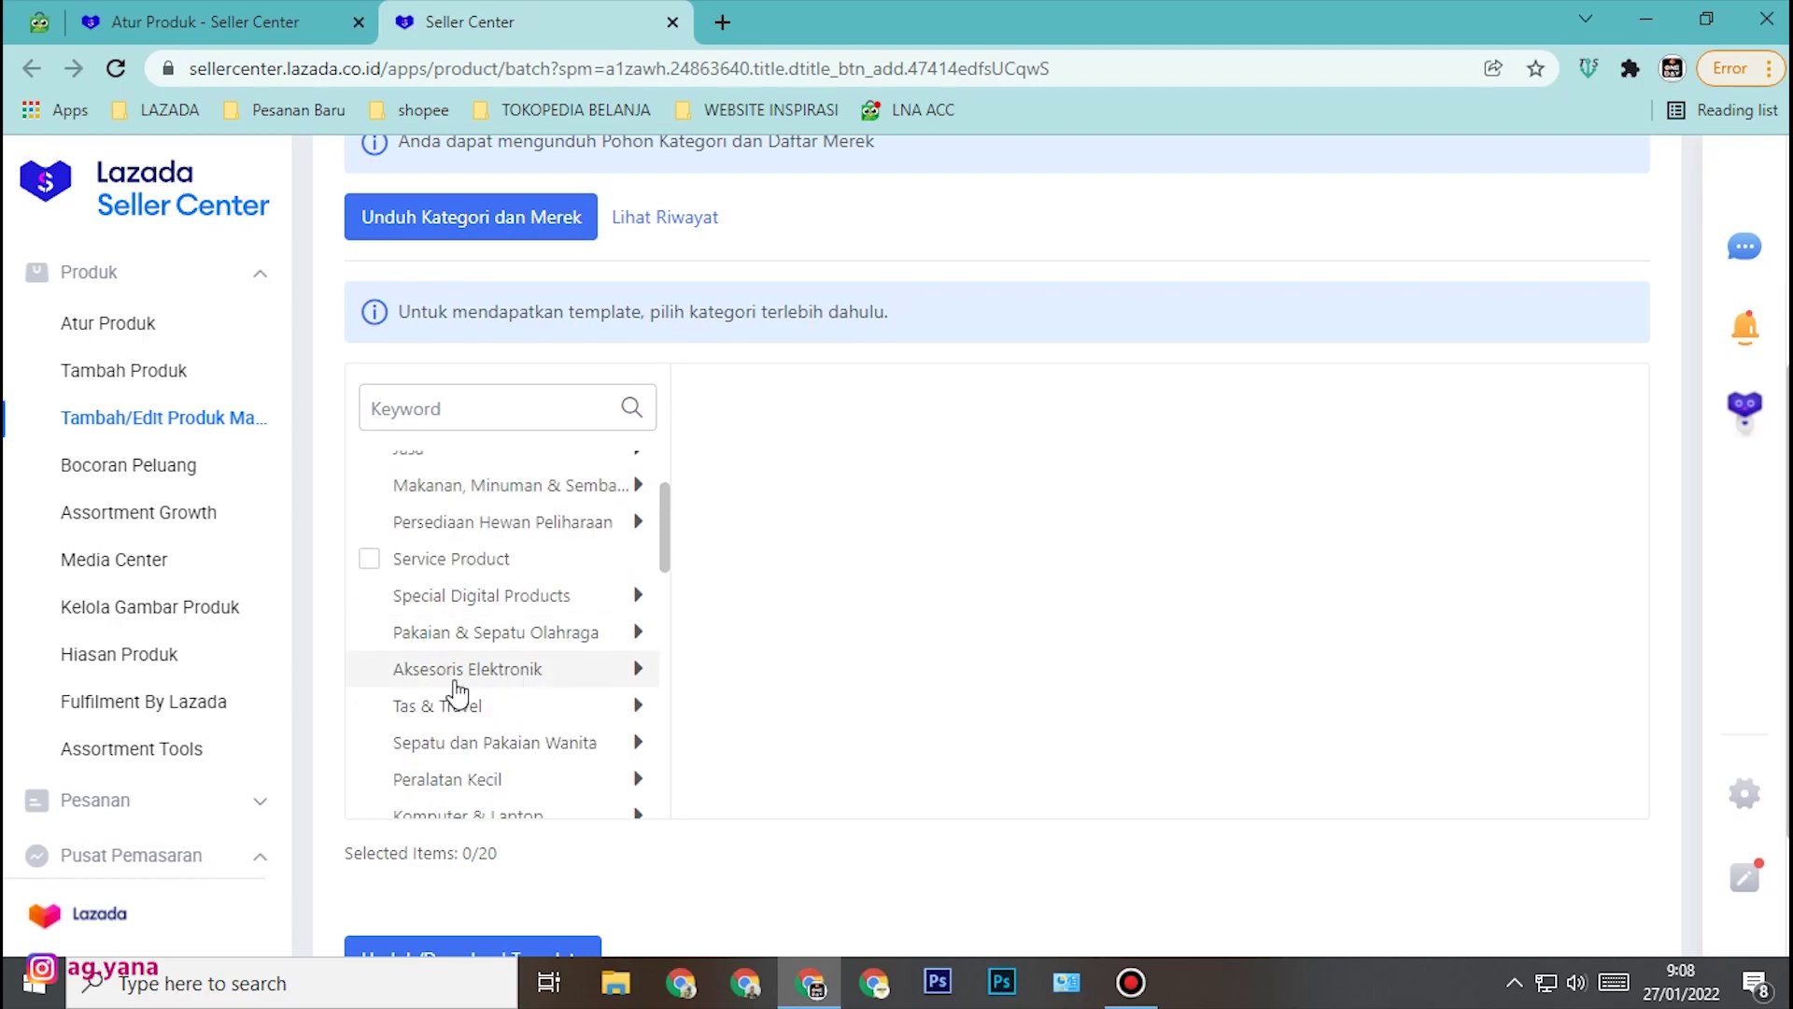
pyautogui.click(519, 669)
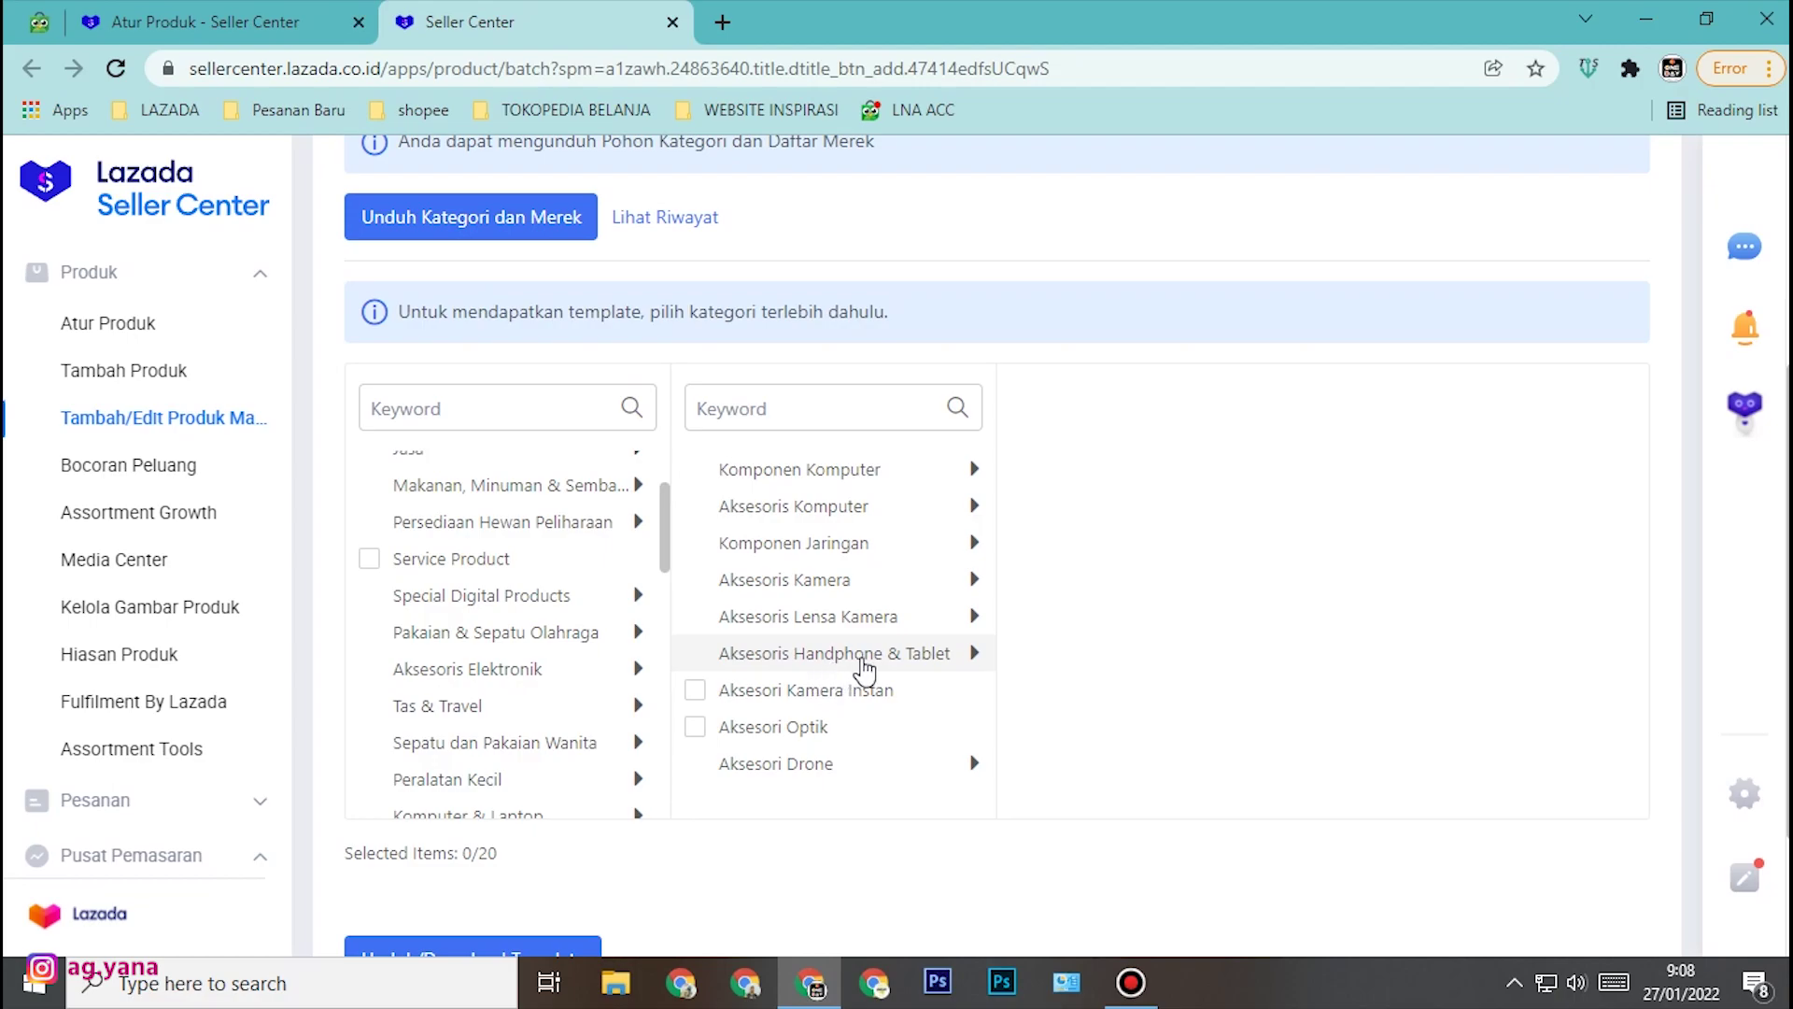
pyautogui.click(863, 665)
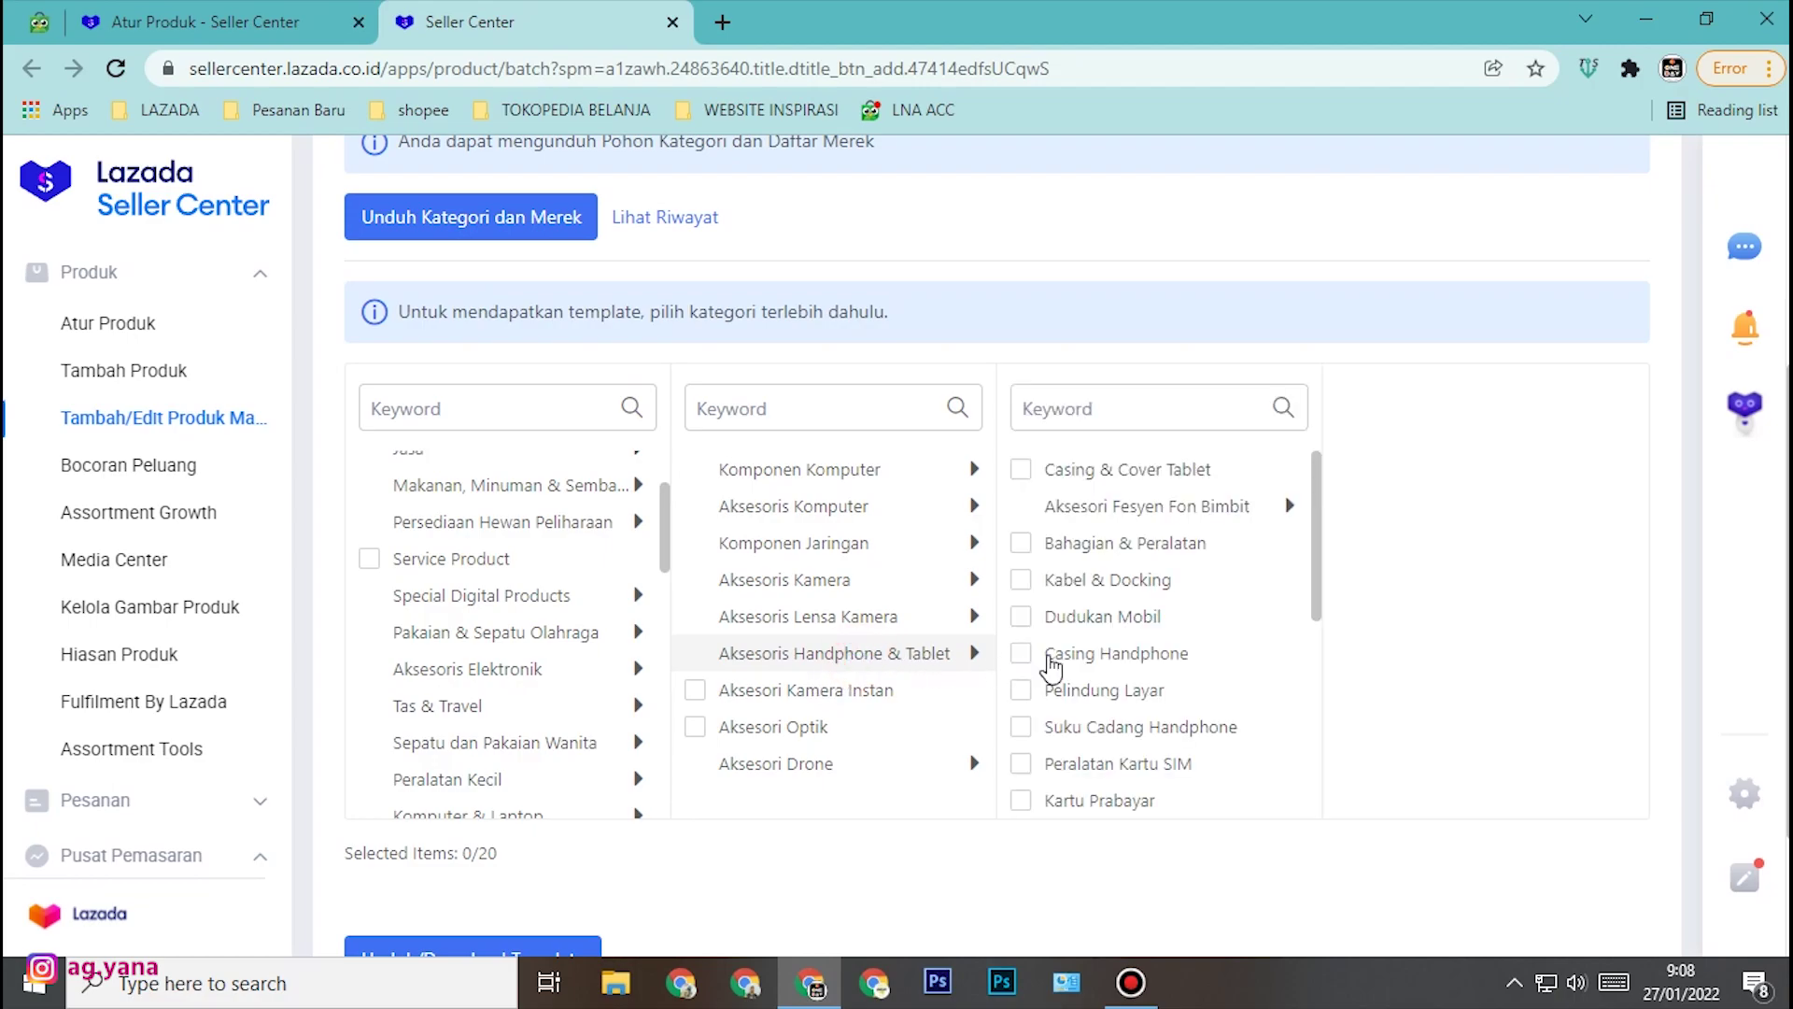
pyautogui.click(1020, 655)
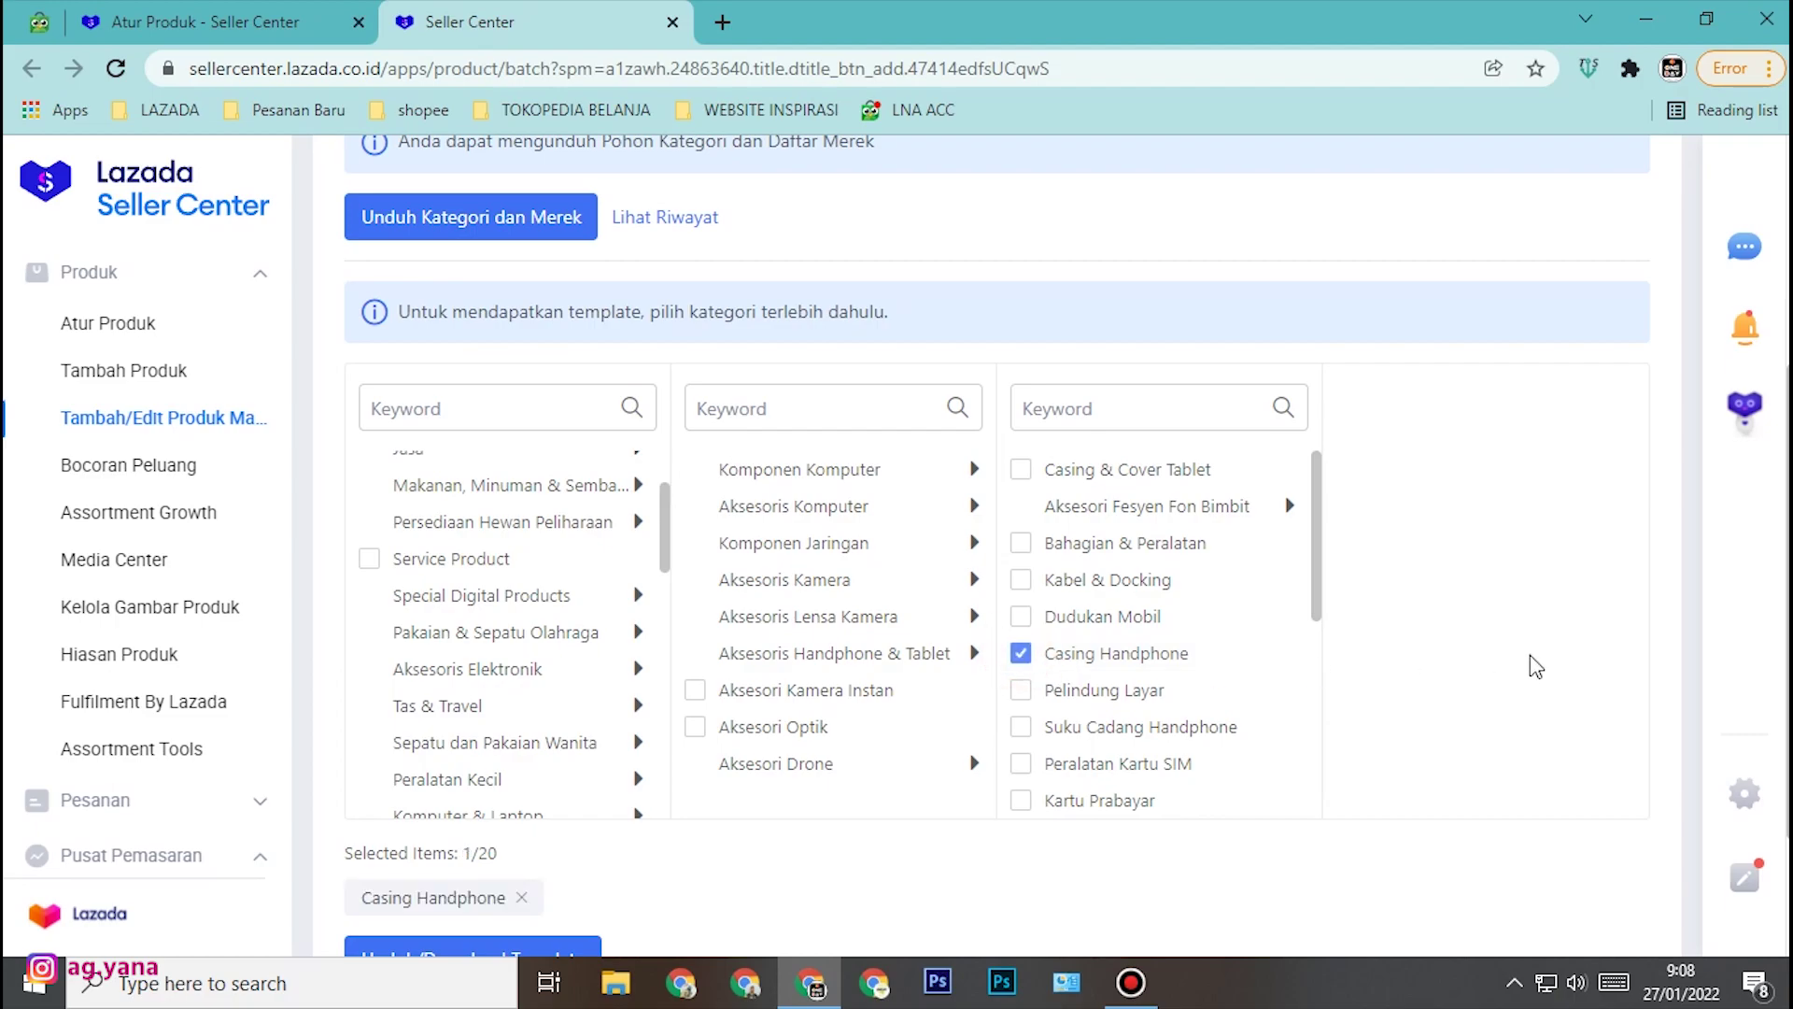
# - Download the template for the selected category and try to open the downloaded workbook from the browser
pyautogui.scroll(-3, 794, 710)
pyautogui.click(480, 782)
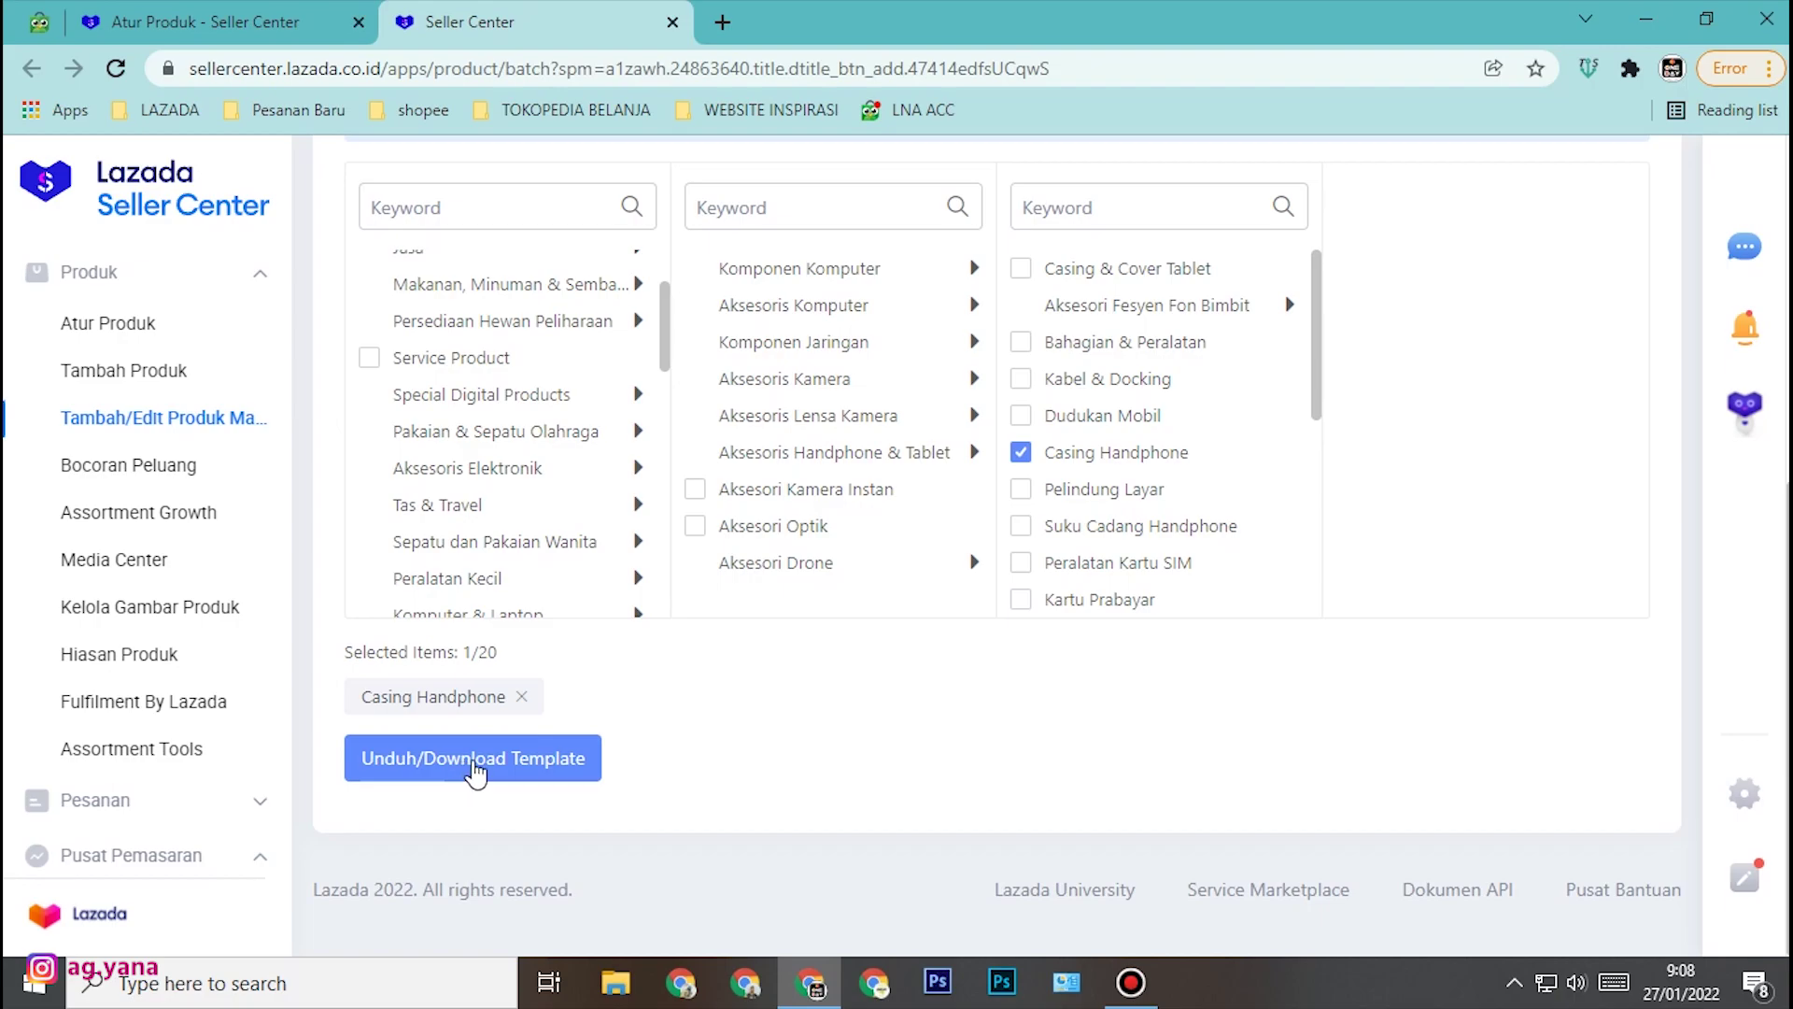
pyautogui.click(475, 764)
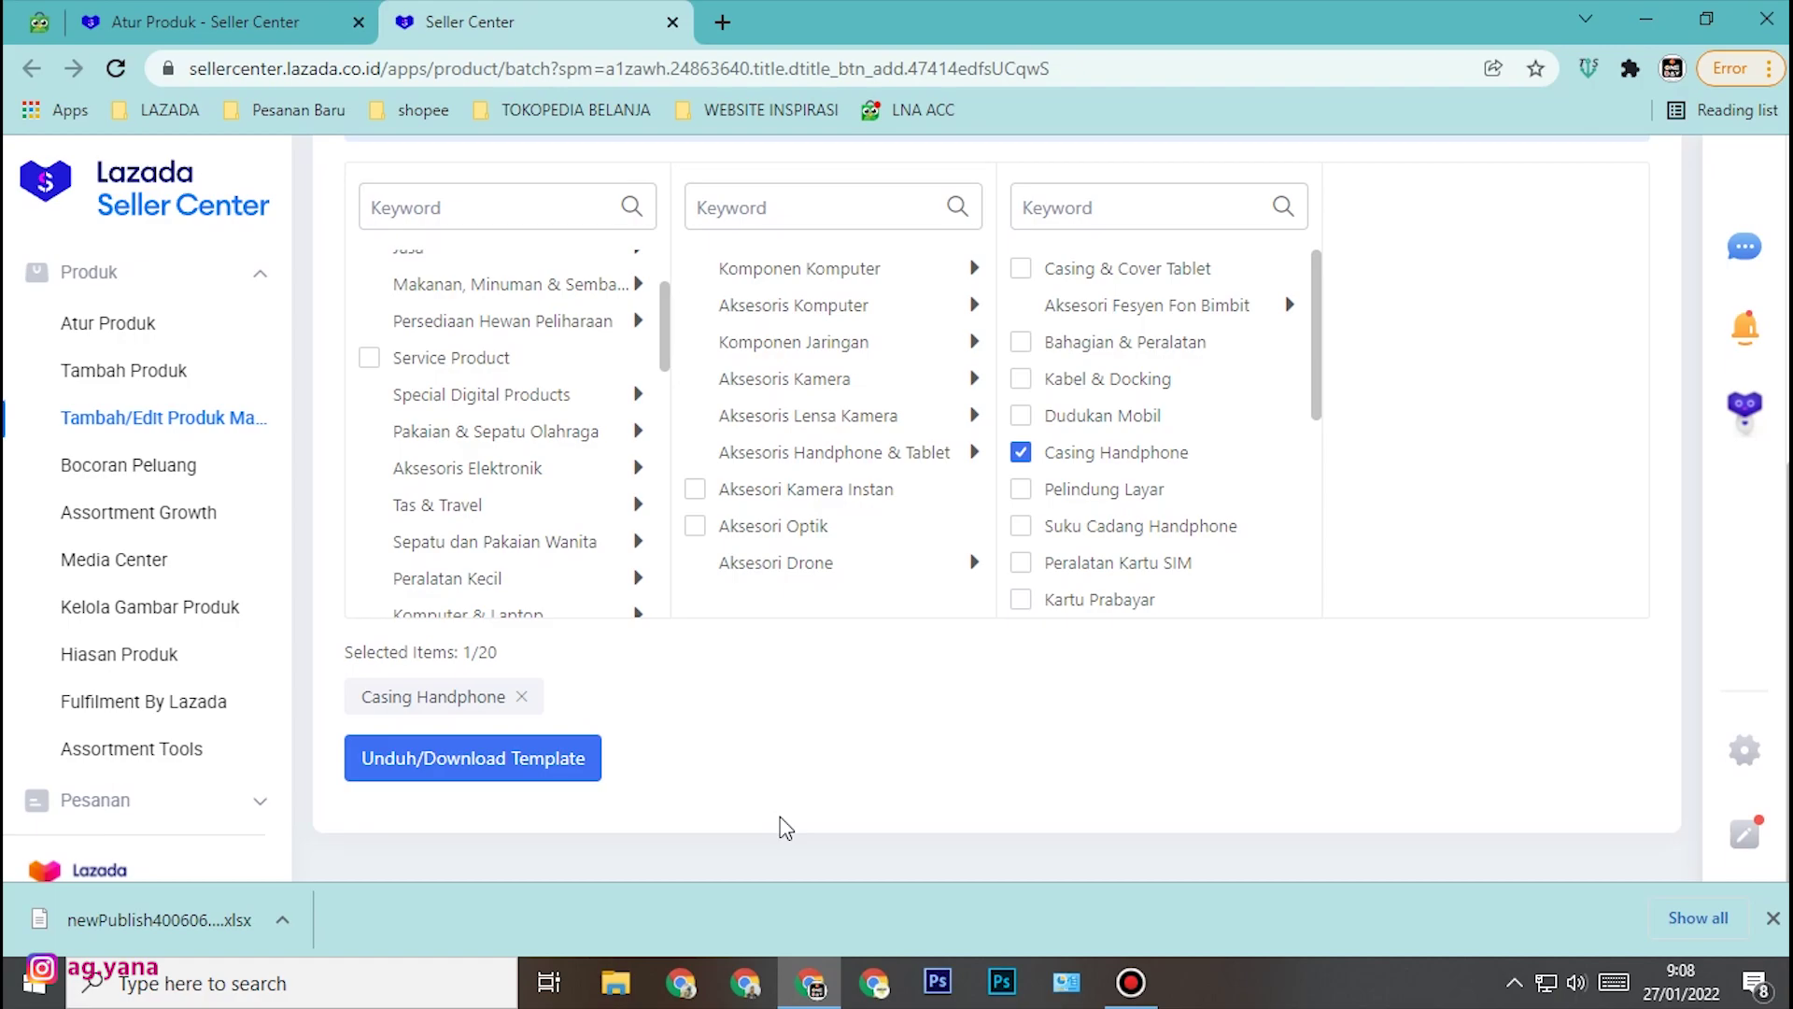
pyautogui.click(175, 922)
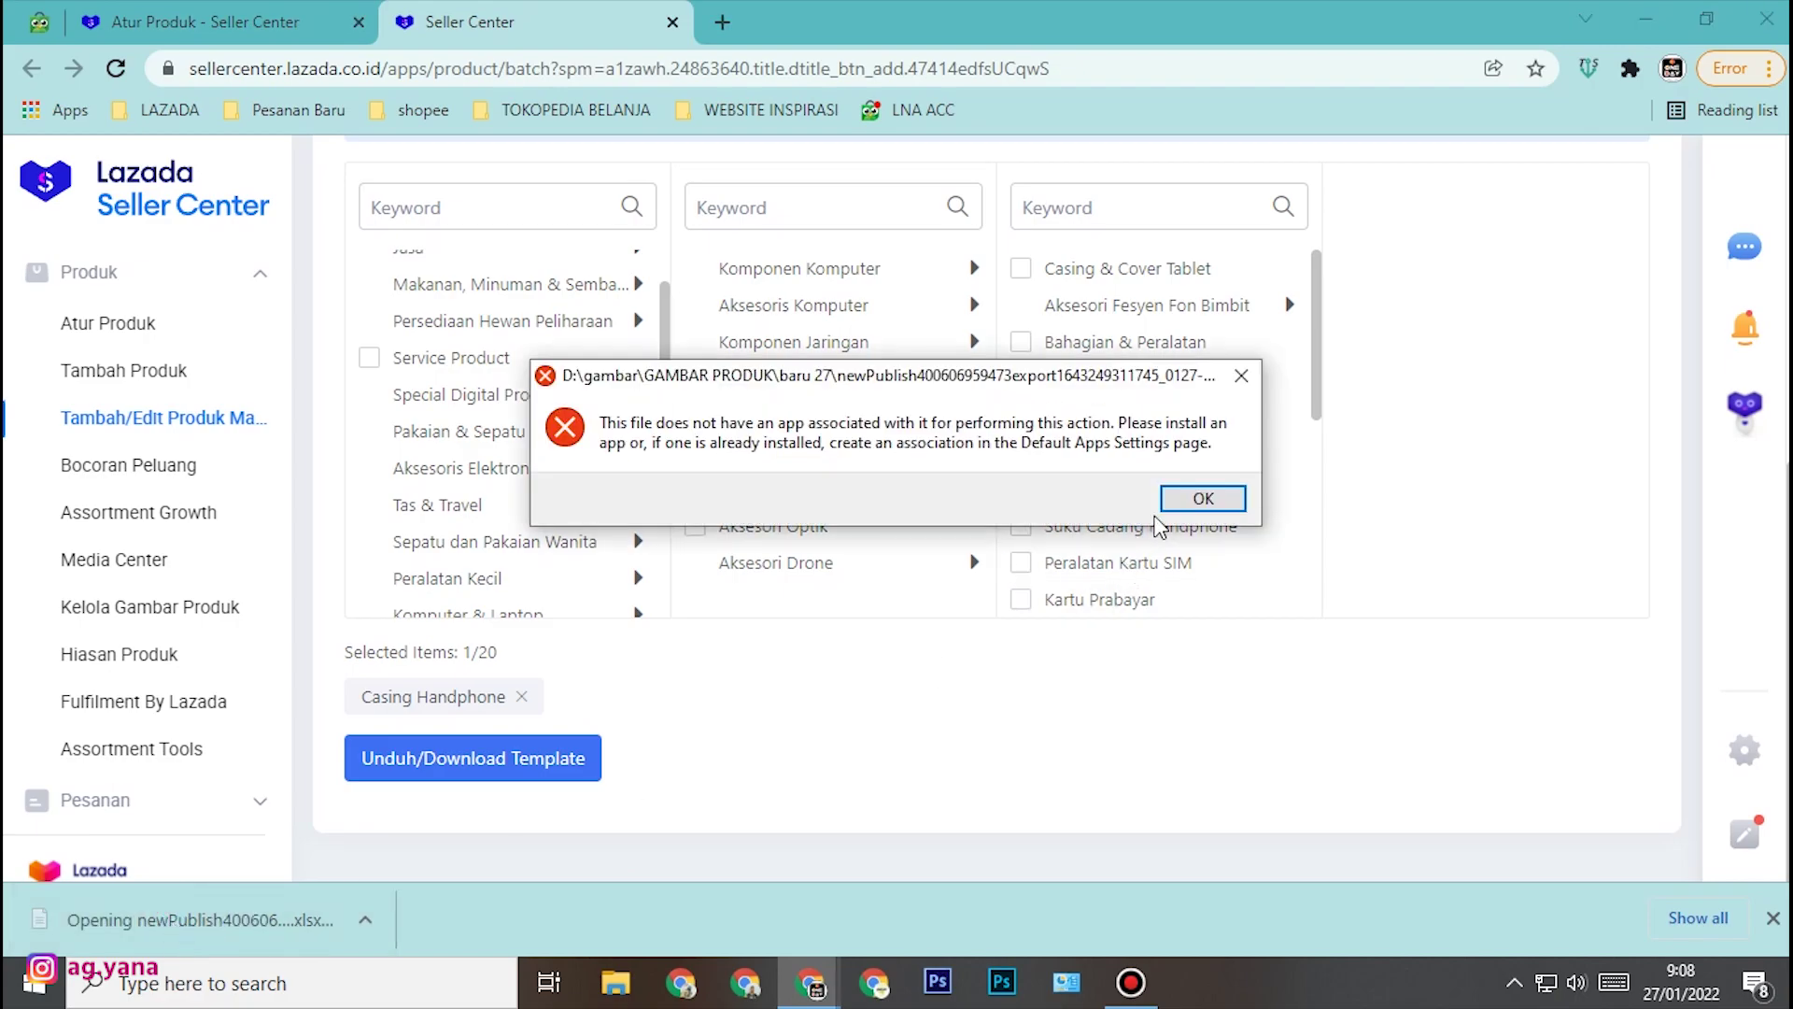
pyautogui.click(1201, 500)
# - Find Excel through the Windows search and launch it
pyautogui.click(28, 997)
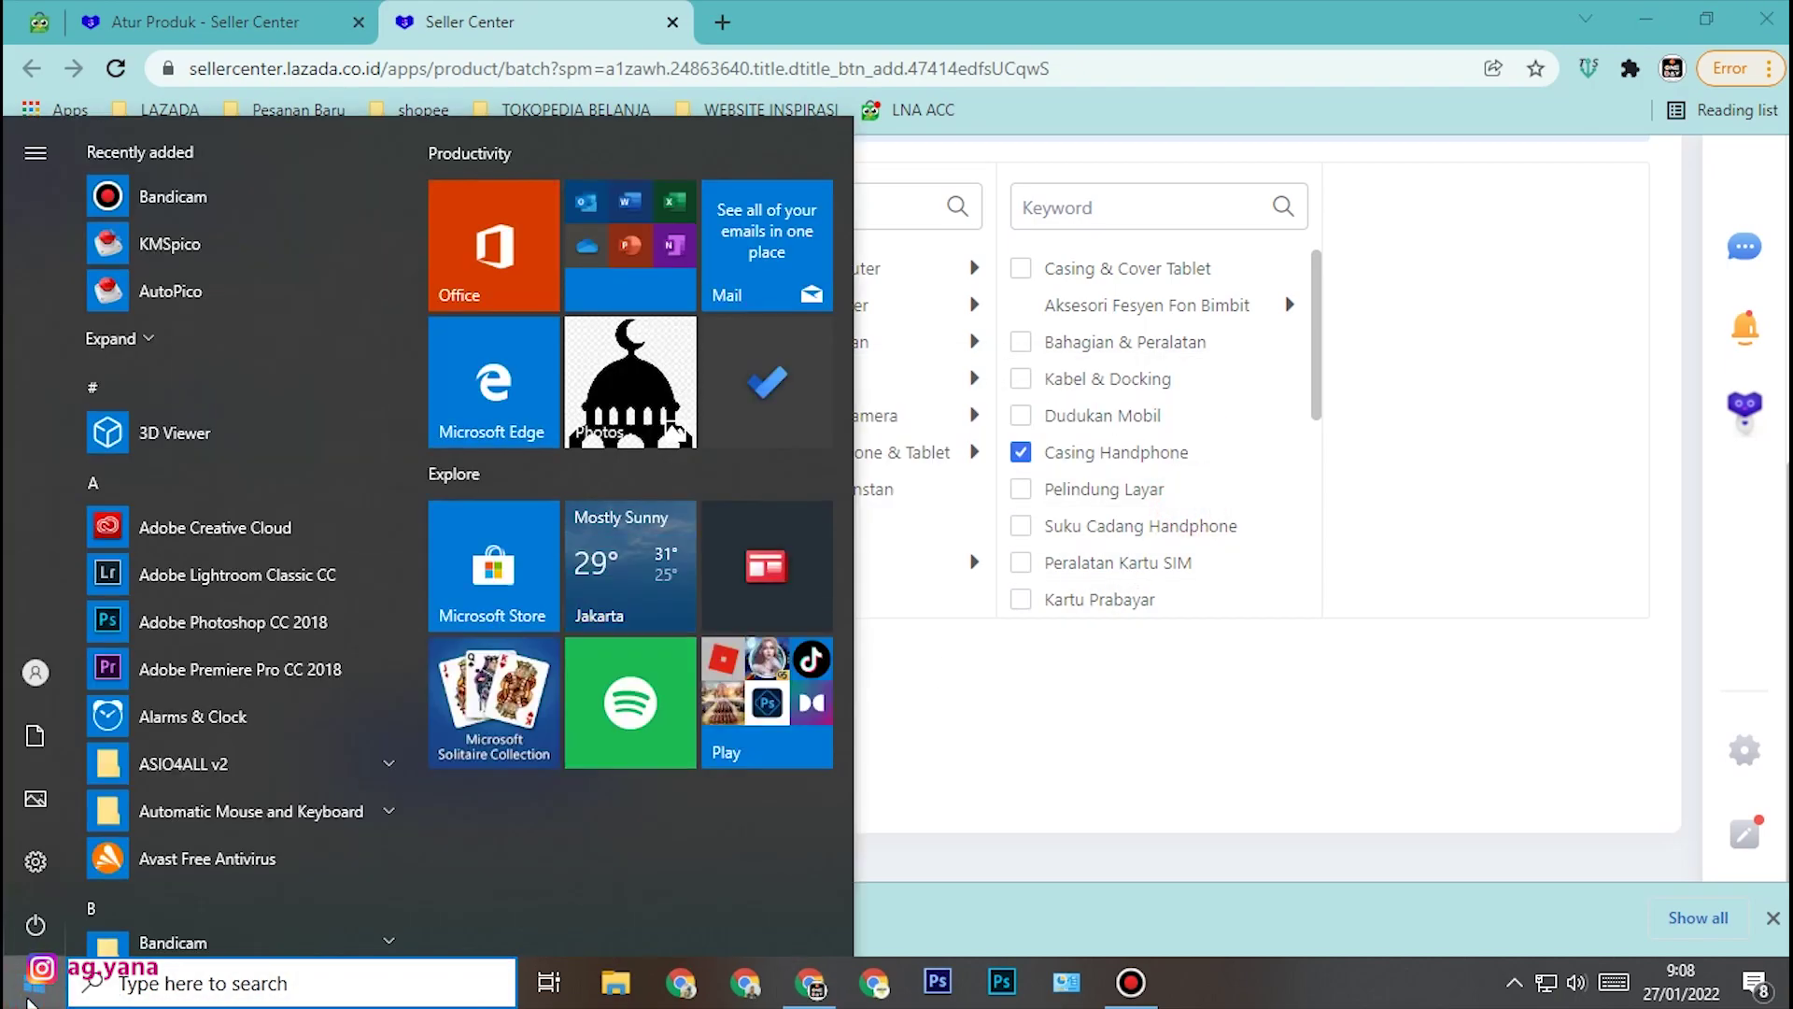
pyautogui.click(212, 988)
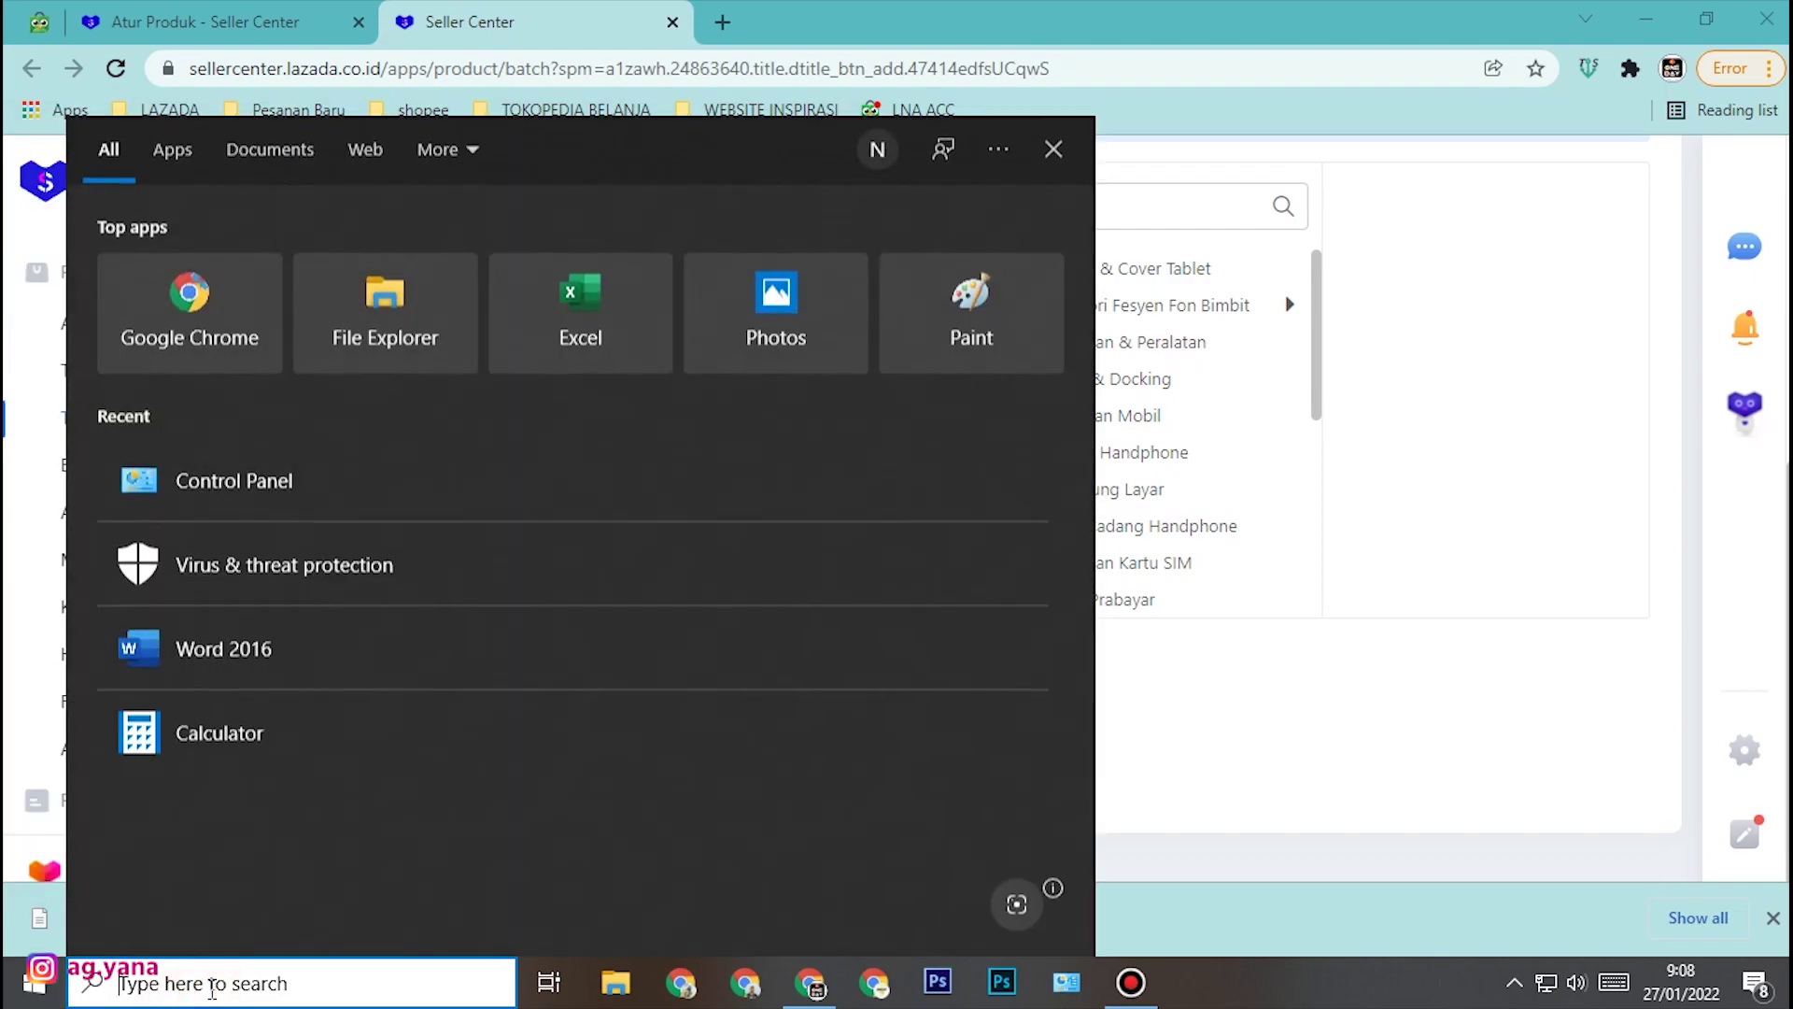
pyautogui.write('ex')
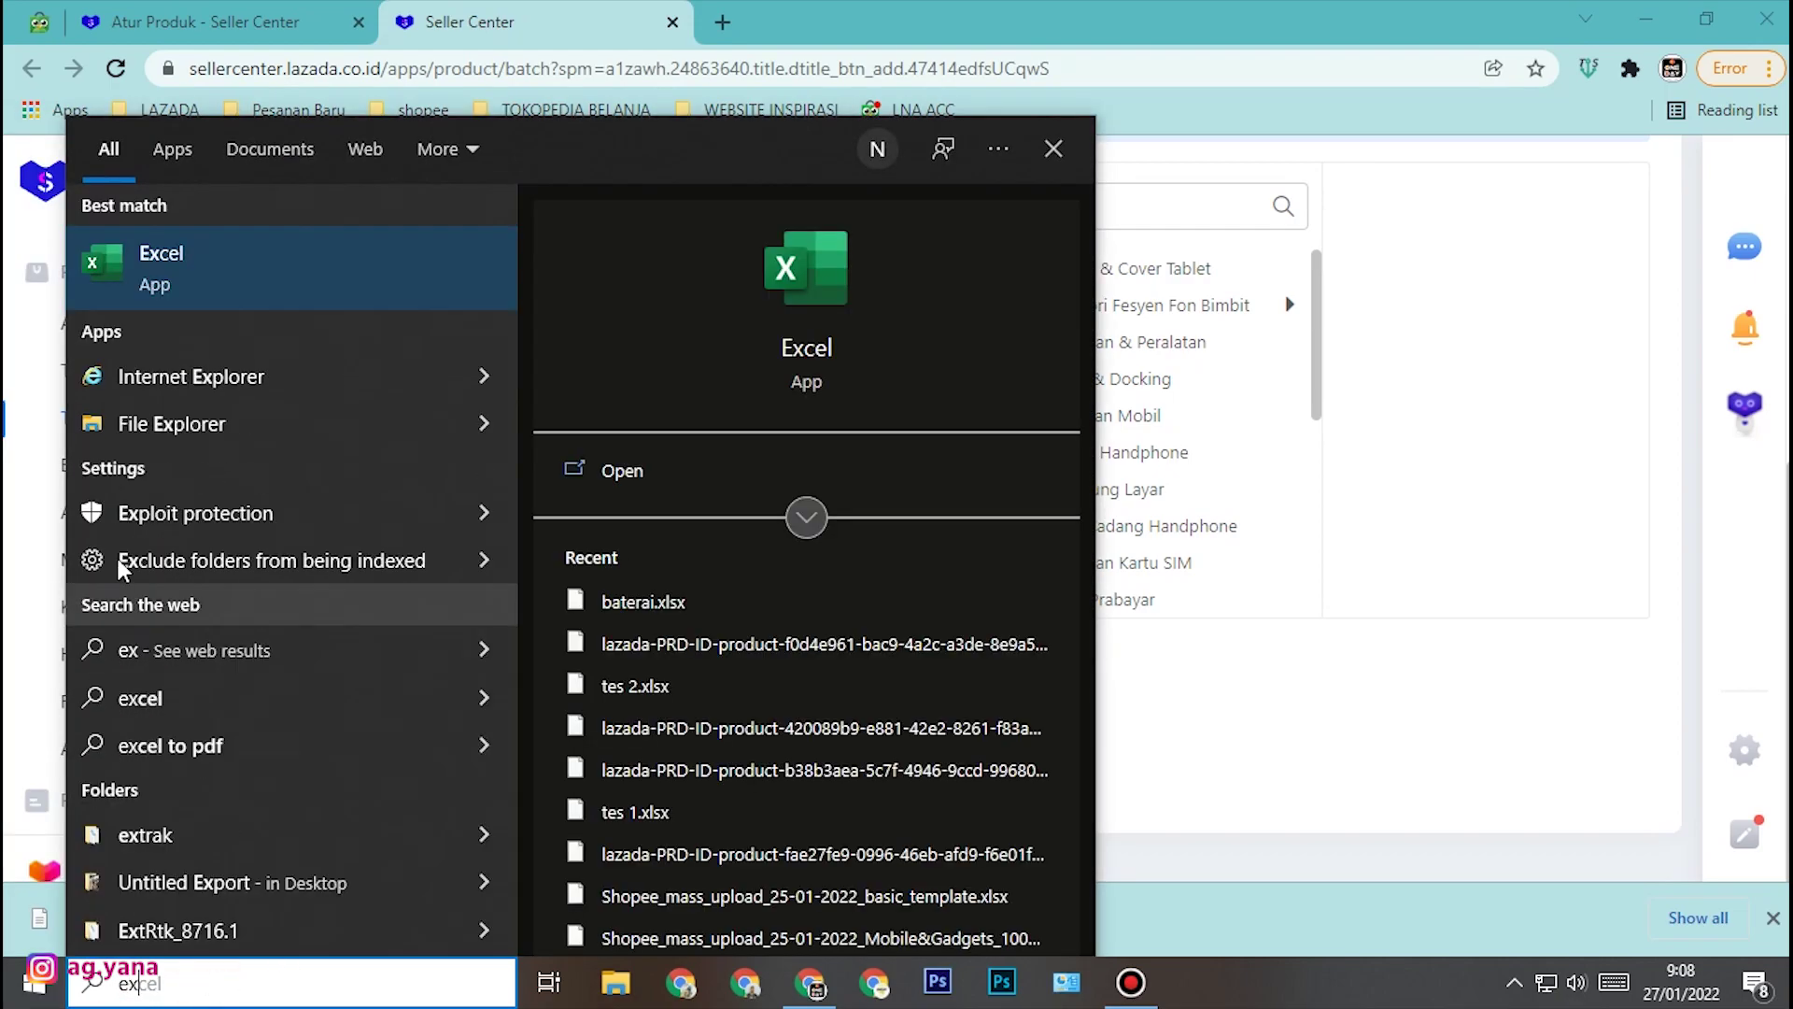
pyautogui.click(163, 305)
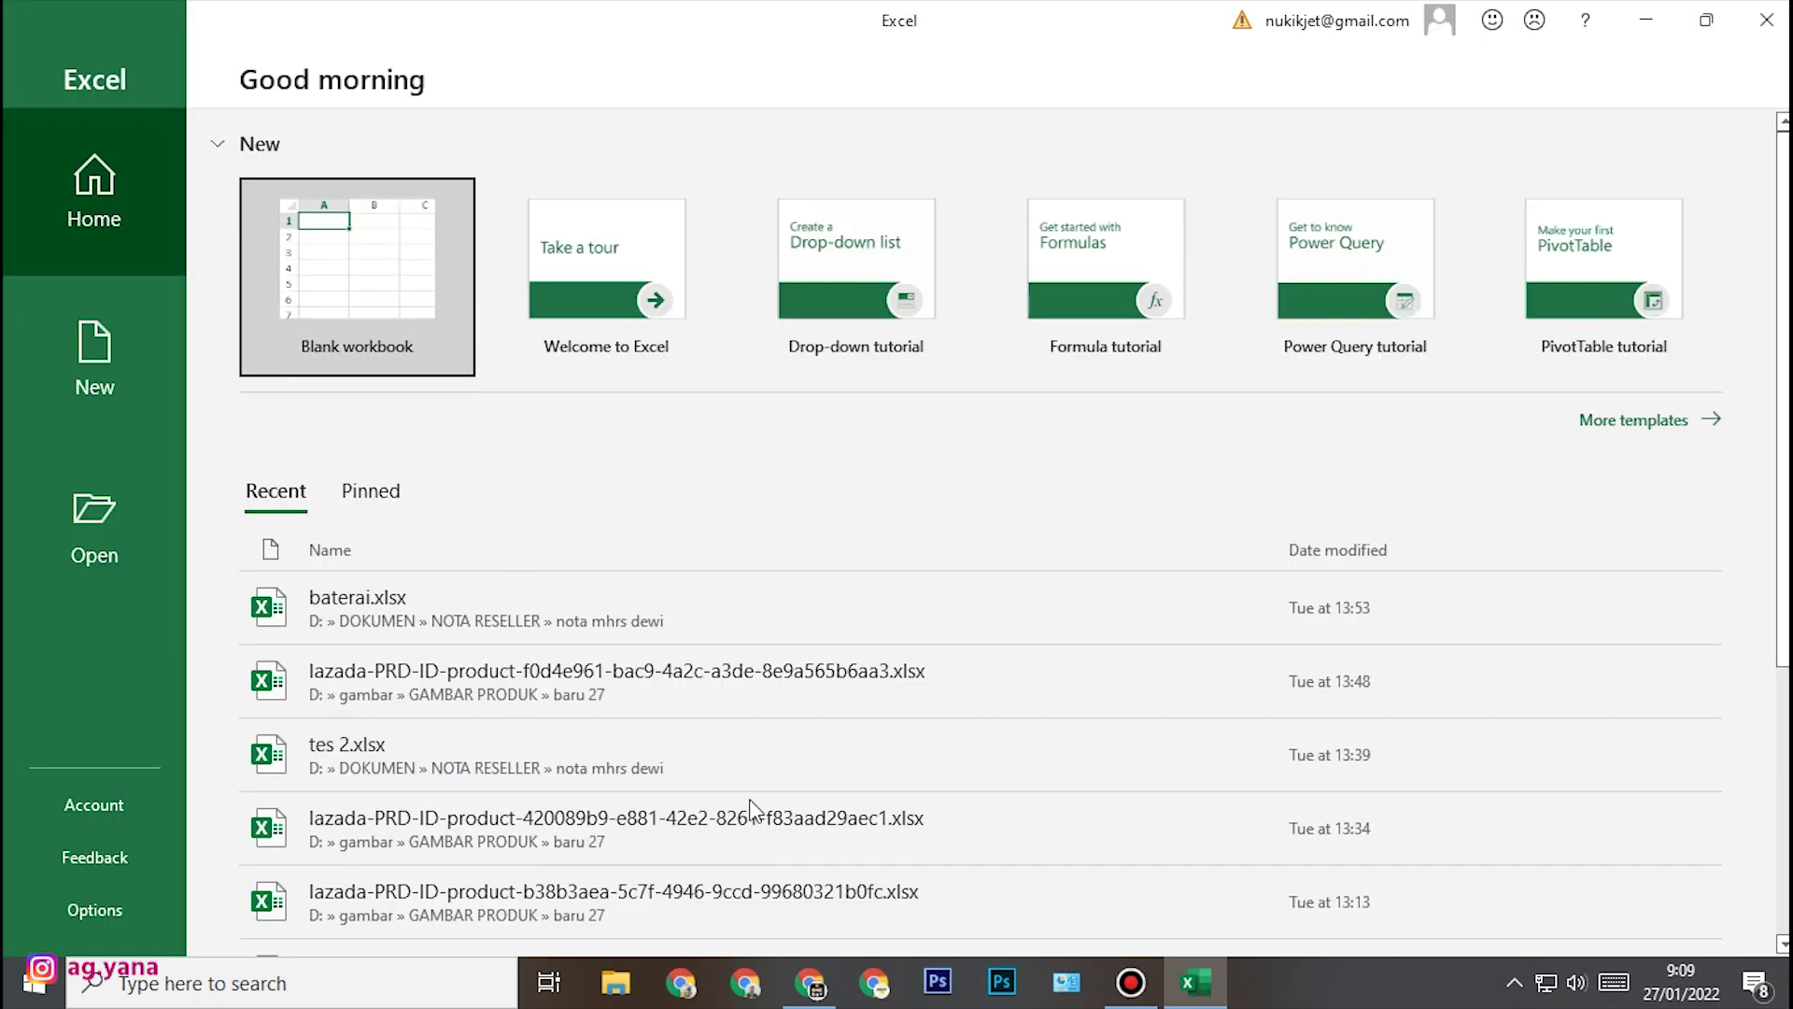
# - Open the downloaded newPublish template from the baru 27 folder in Excel
pyautogui.click(617, 994)
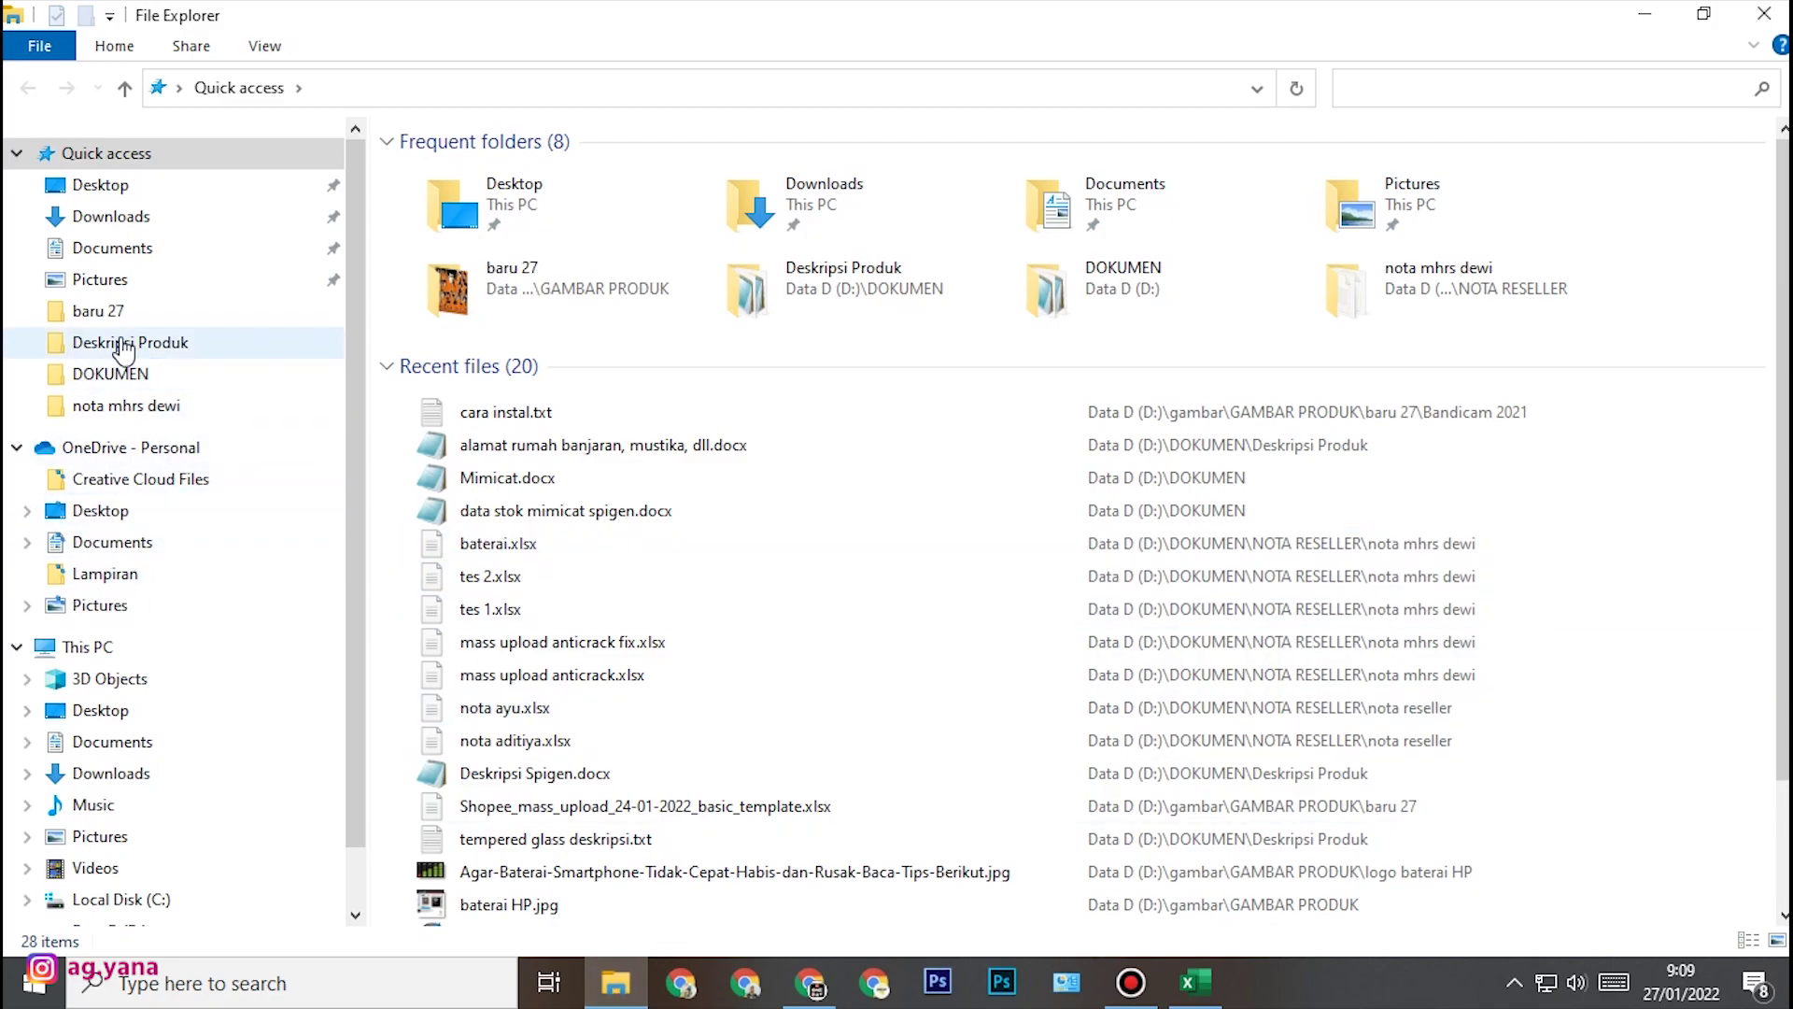
pyautogui.click(94, 317)
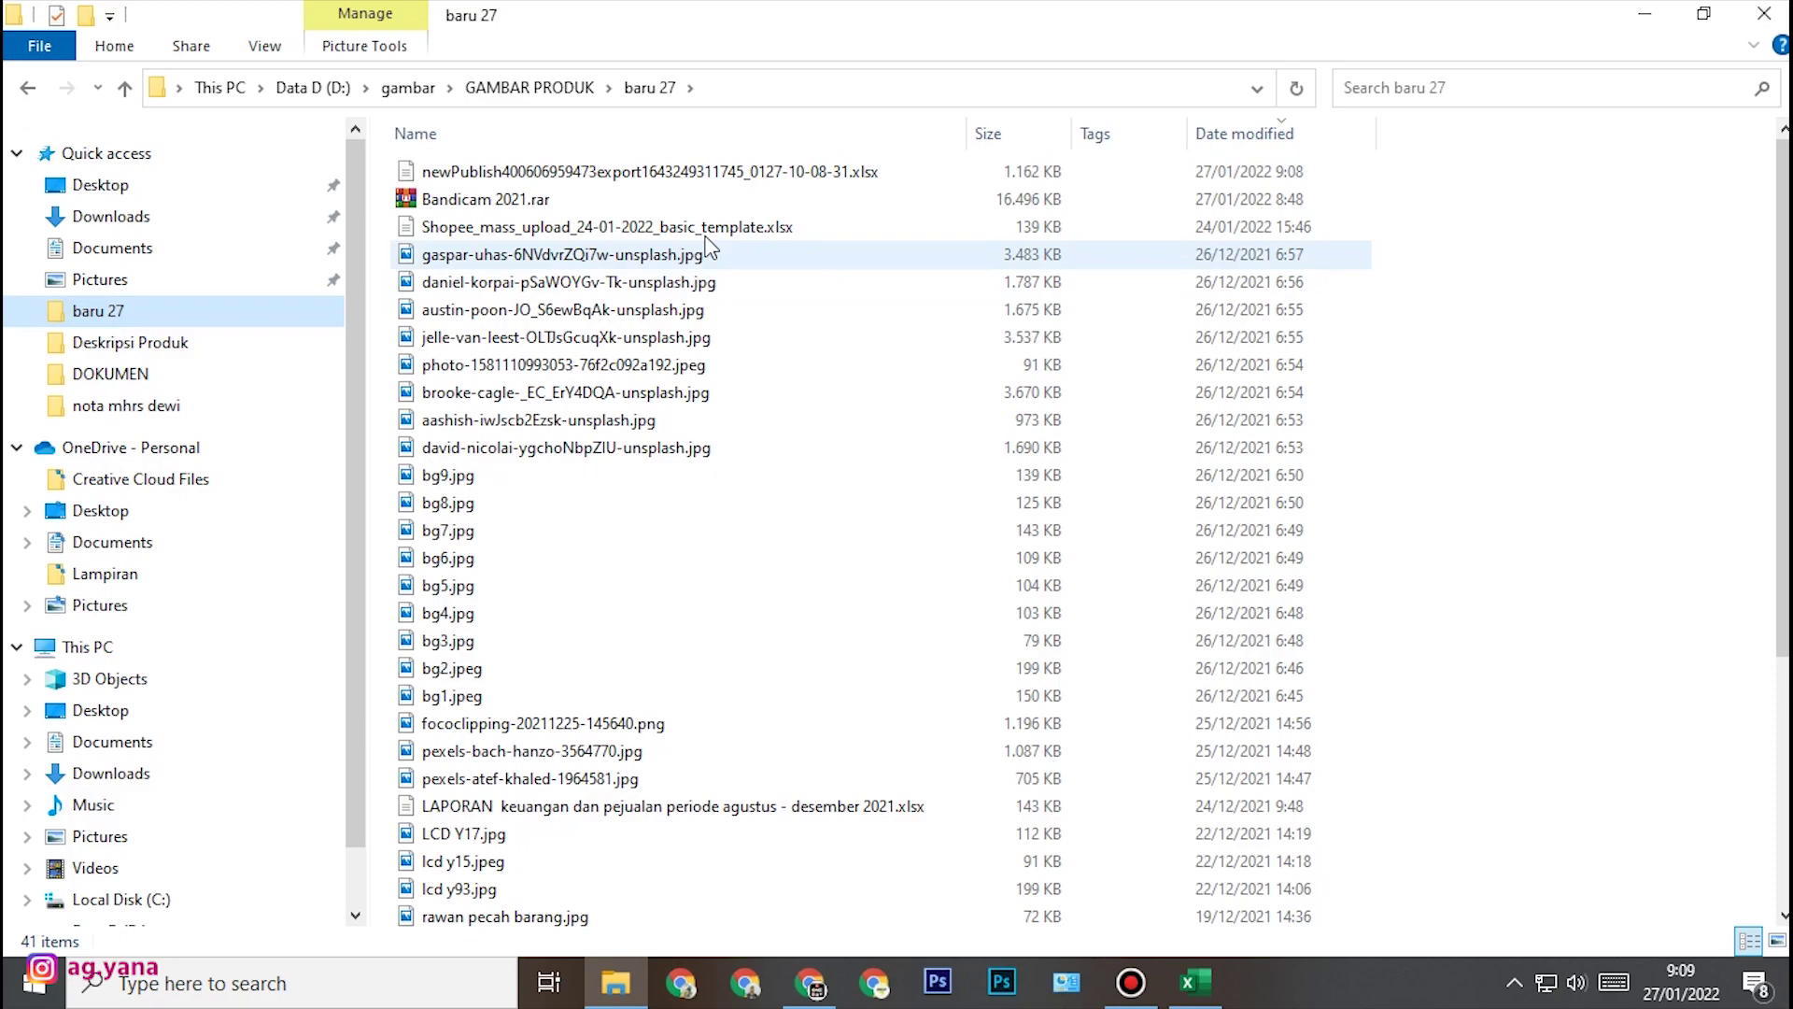
pyautogui.moveTo(619, 170); pyautogui.dragTo(946, 540)
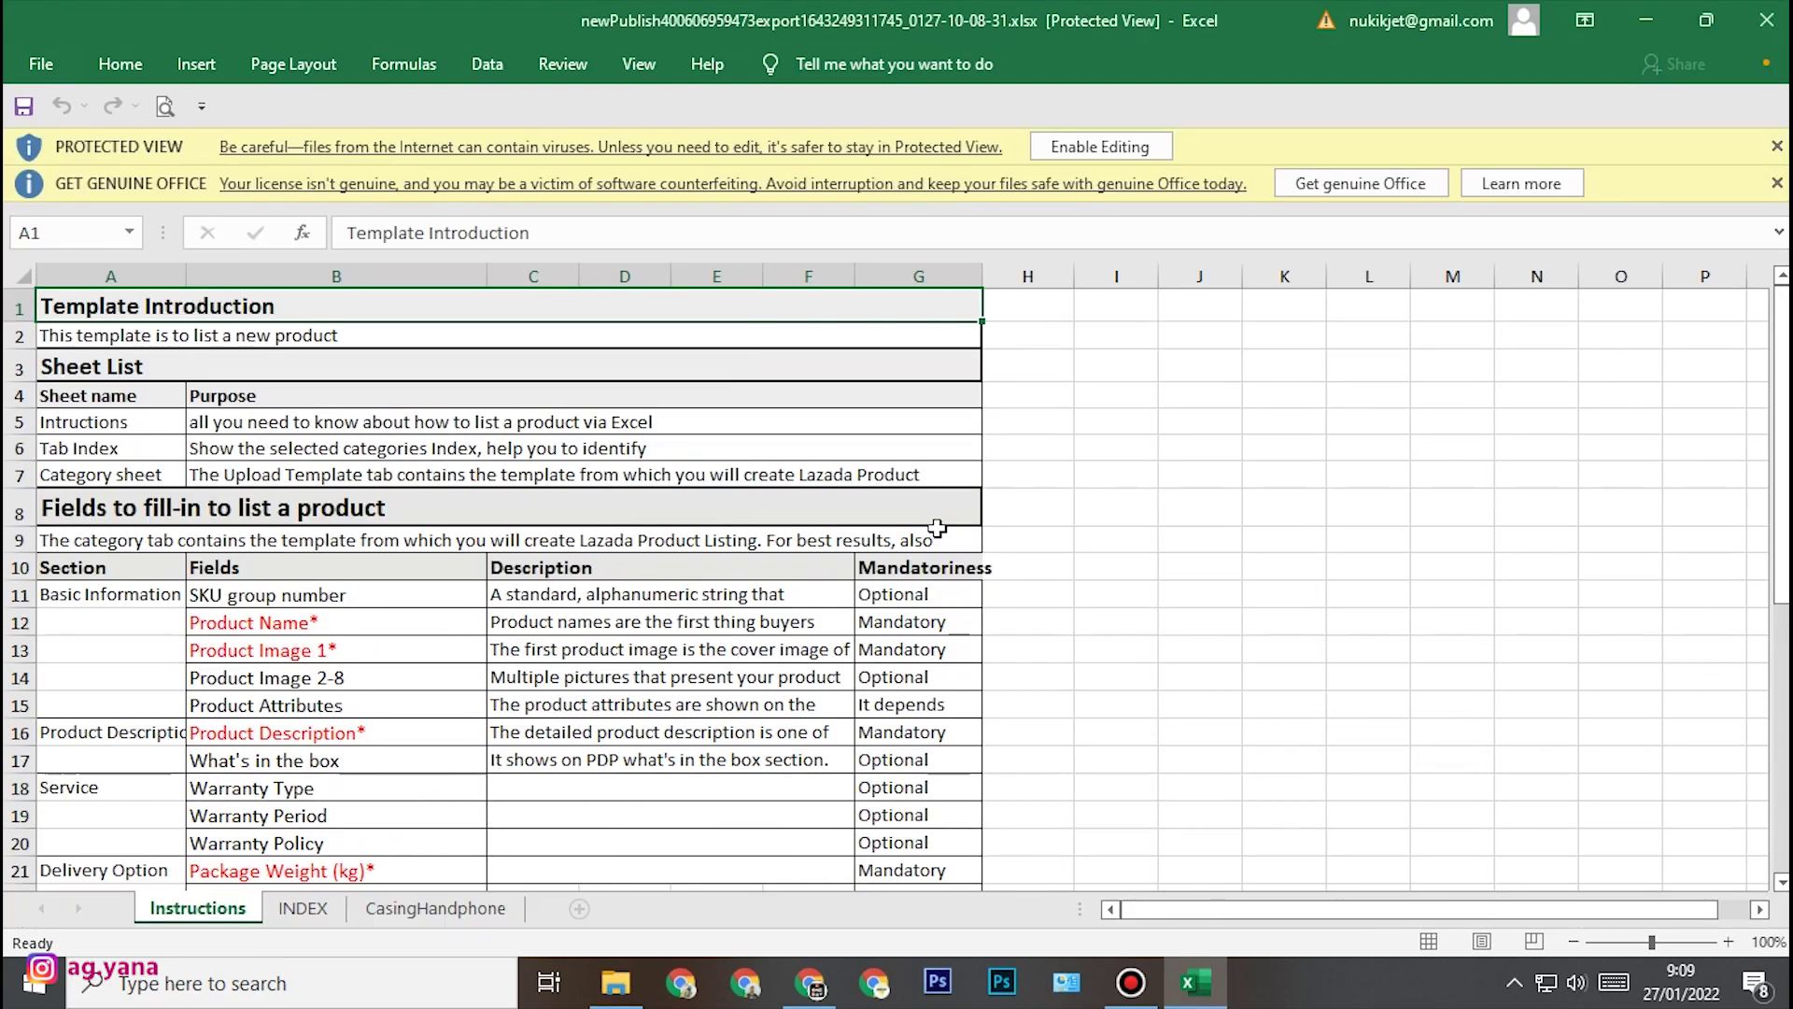
# - Dismiss the Office licence notice and enable editing for the template workbook
pyautogui.click(1777, 183)
pyautogui.click(1181, 408)
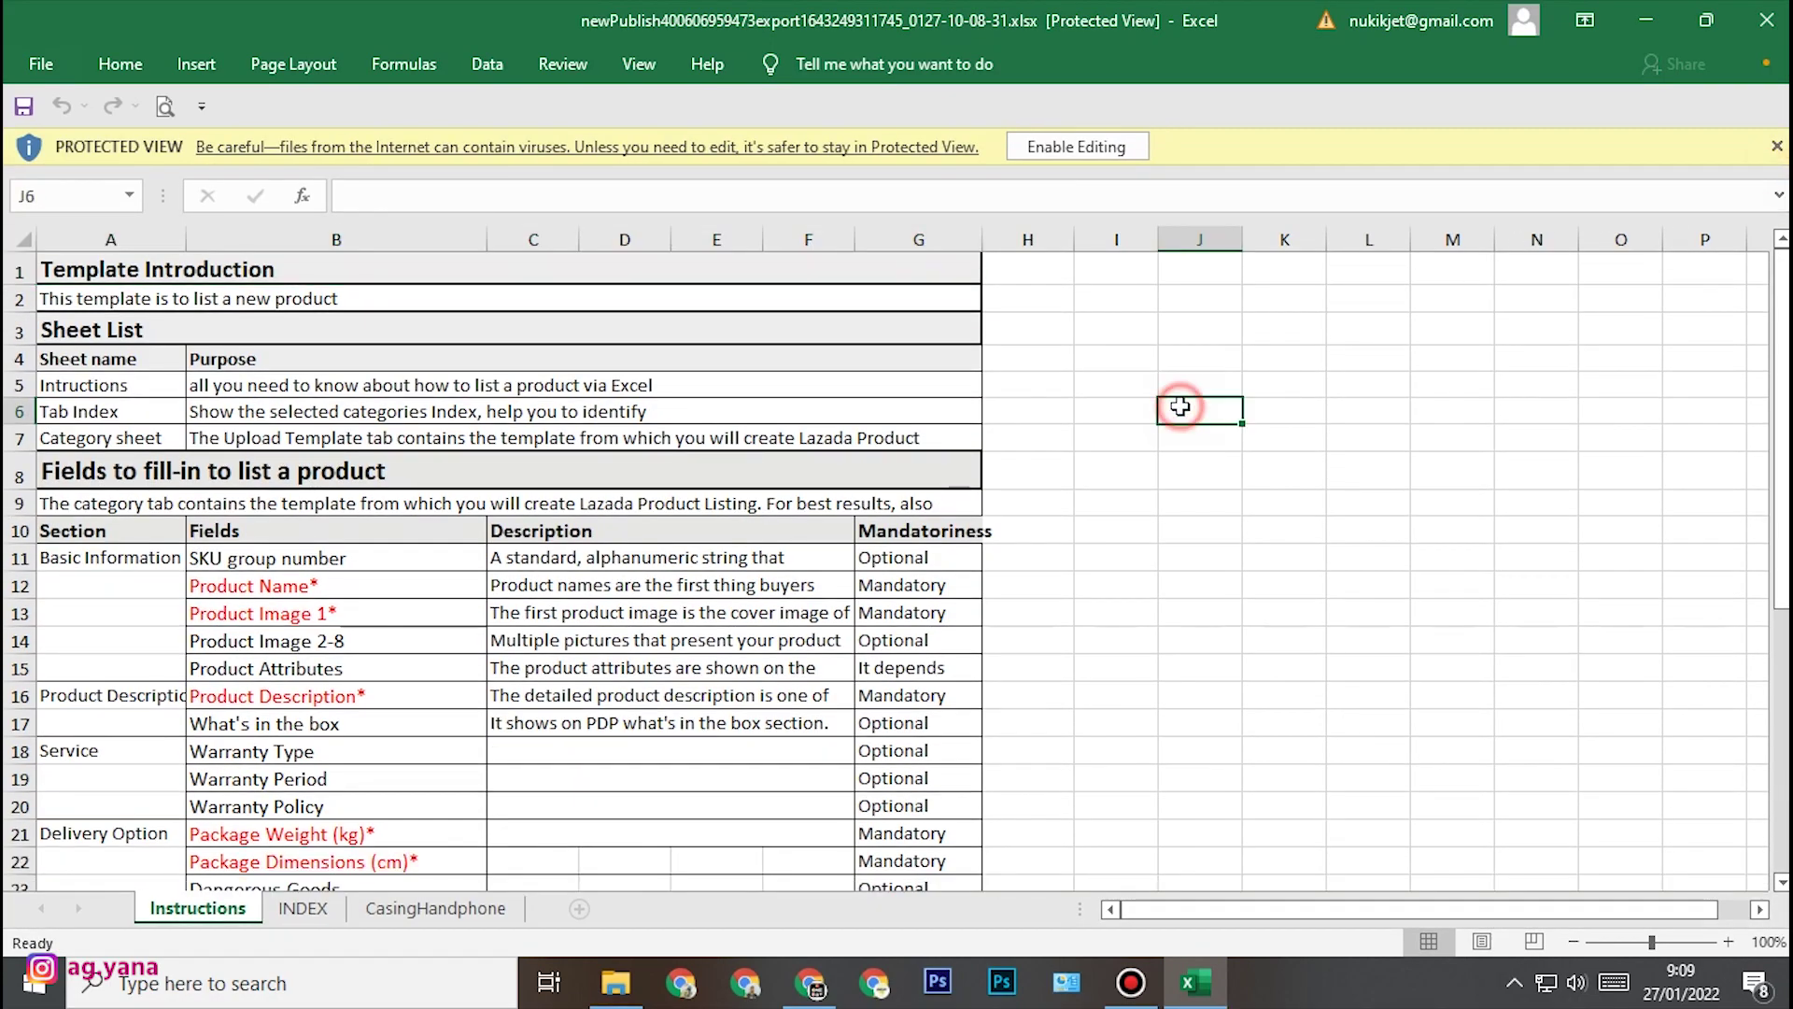
pyautogui.click(1067, 148)
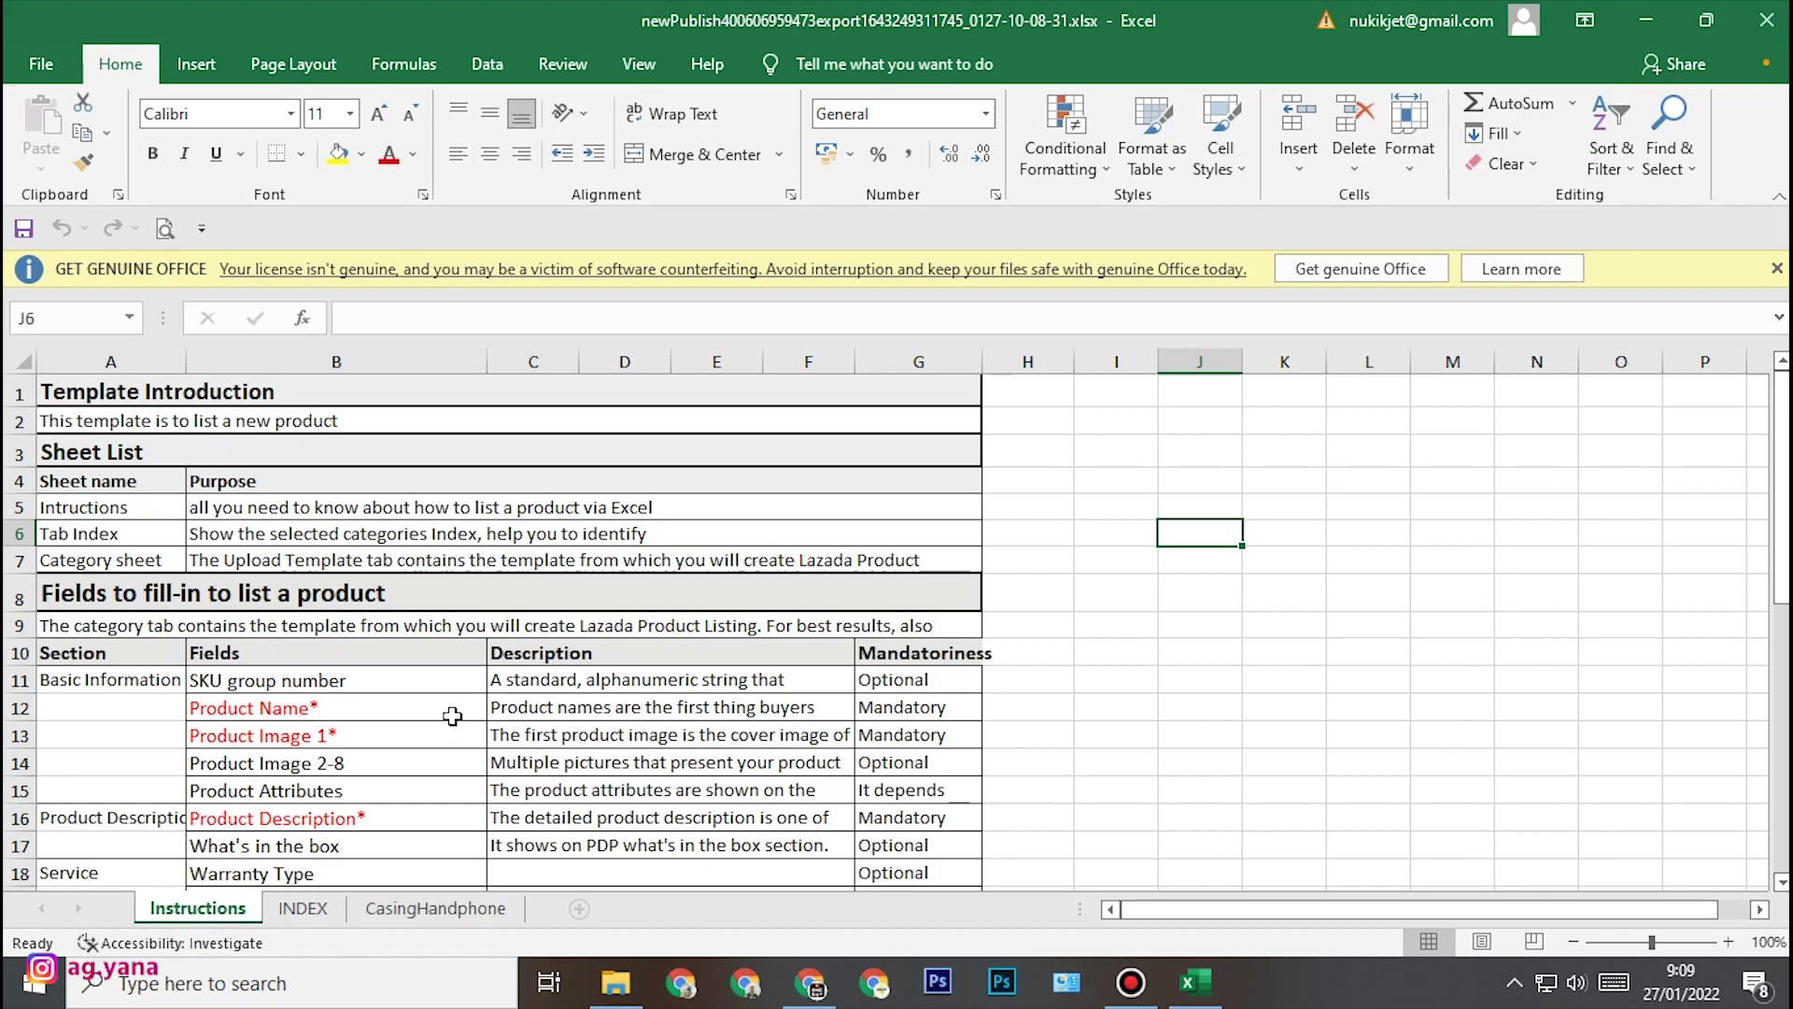
# - Review the mandatory and optional fields on the Instructions sheet and the category list on the INDEX sheet
pyautogui.scroll(-5, 452, 716)
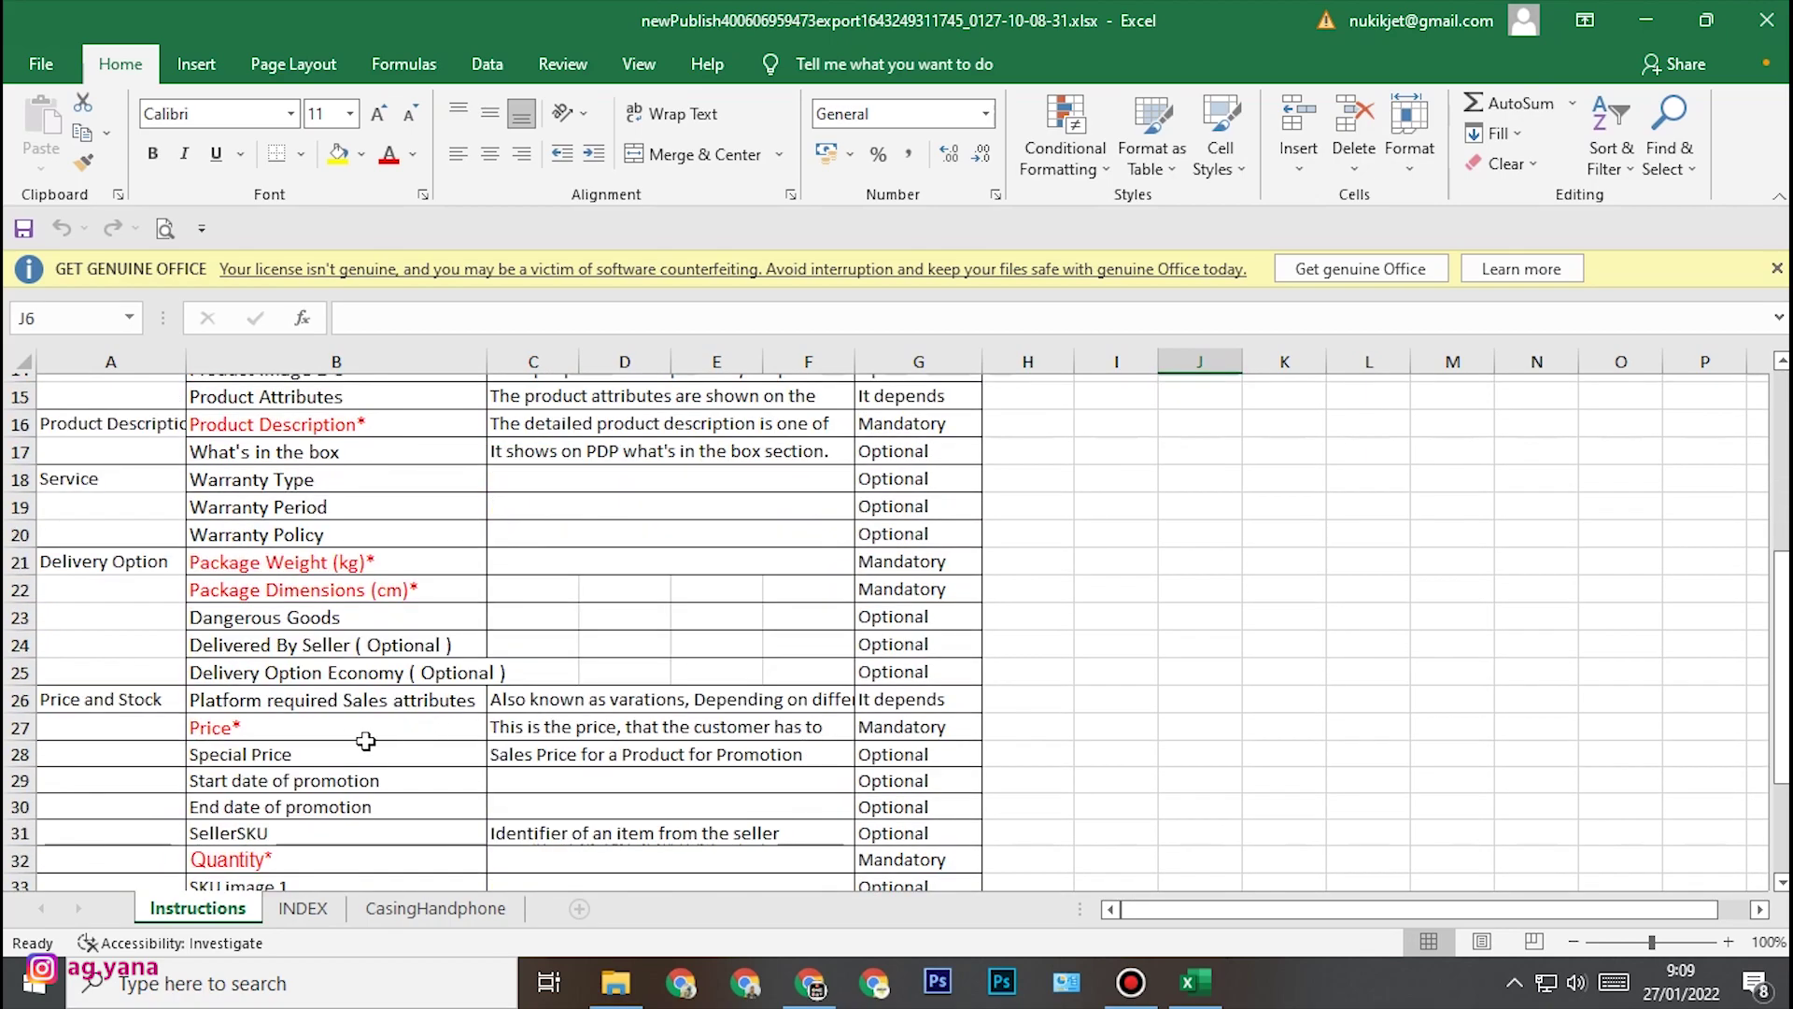
pyautogui.scroll(-3, 303, 674)
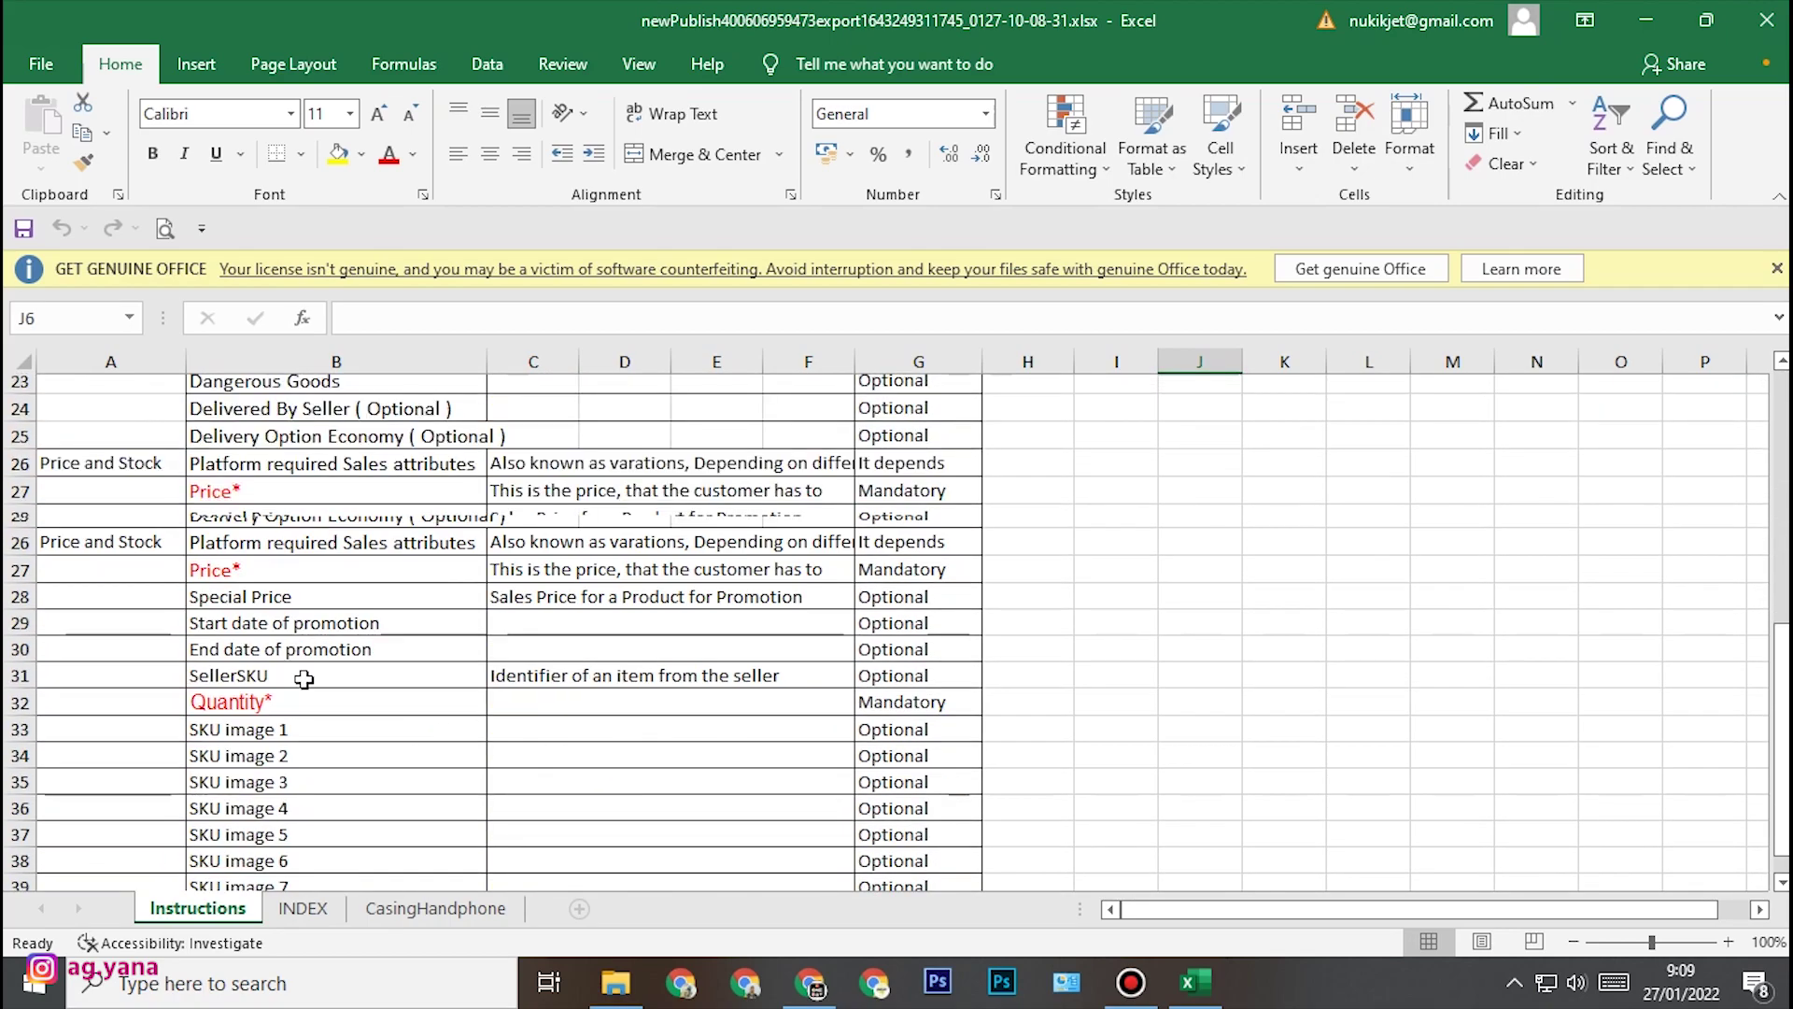
pyautogui.click(303, 624)
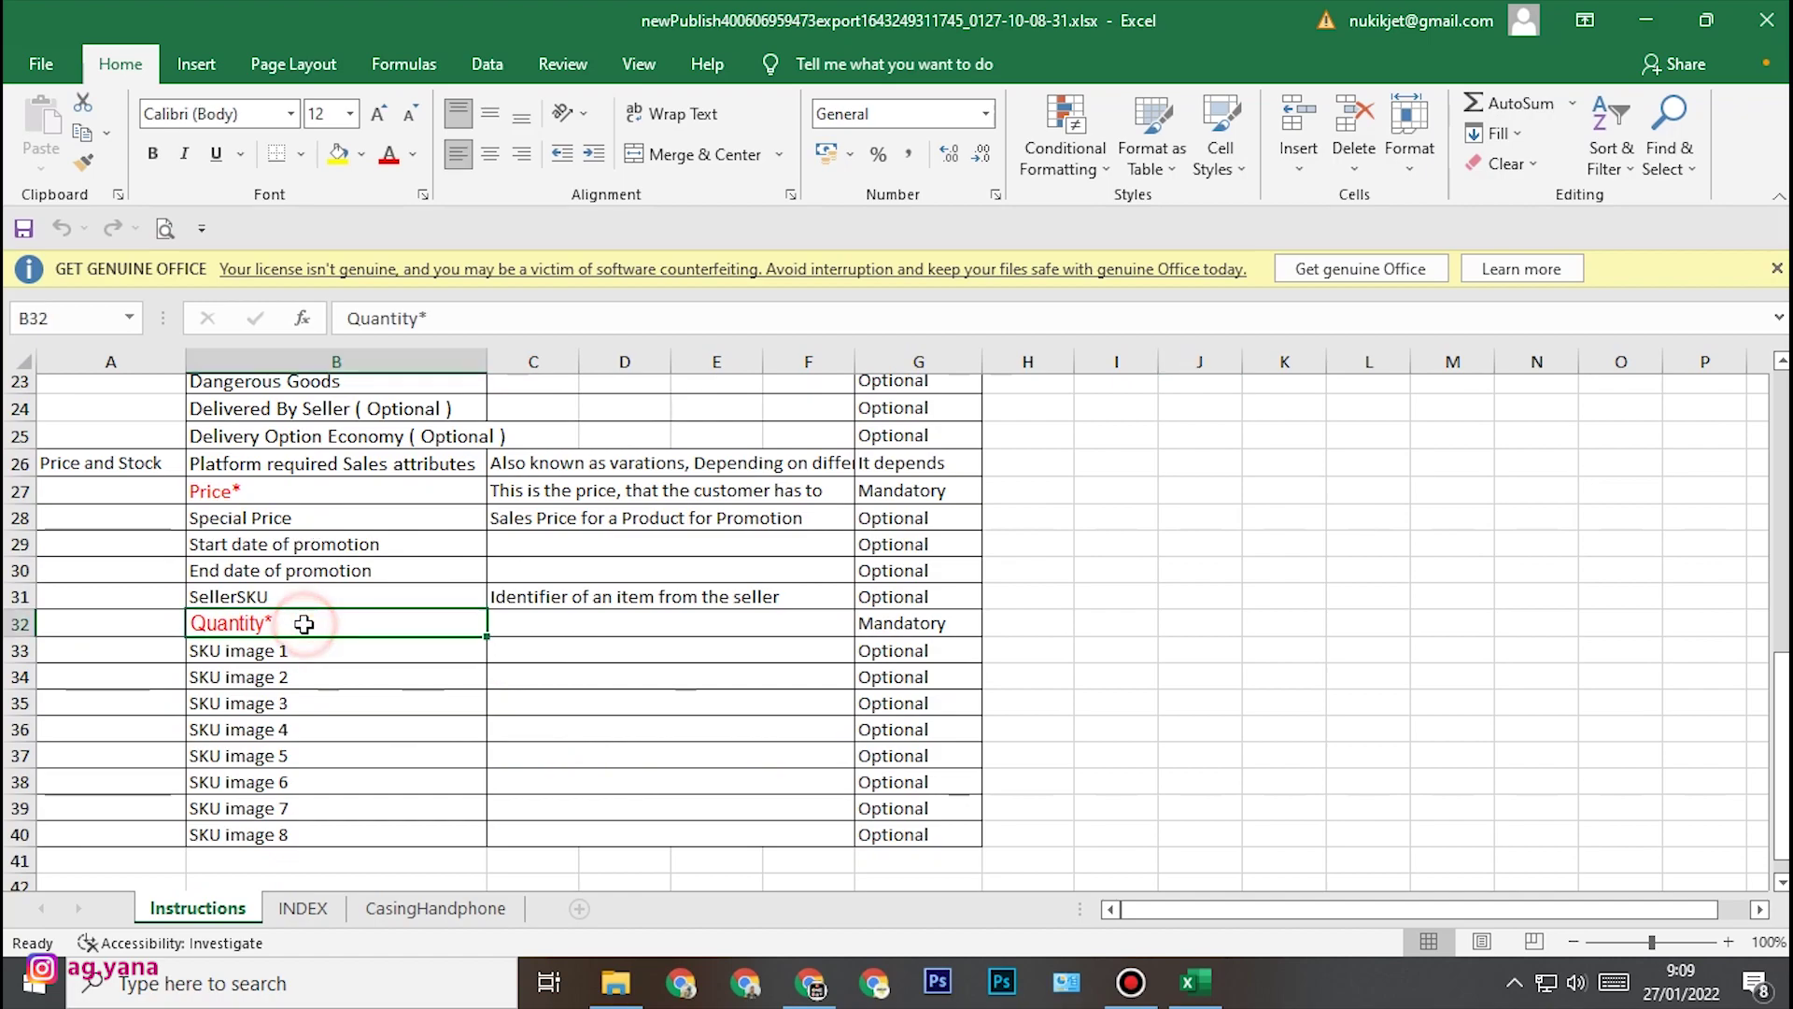
pyautogui.click(303, 908)
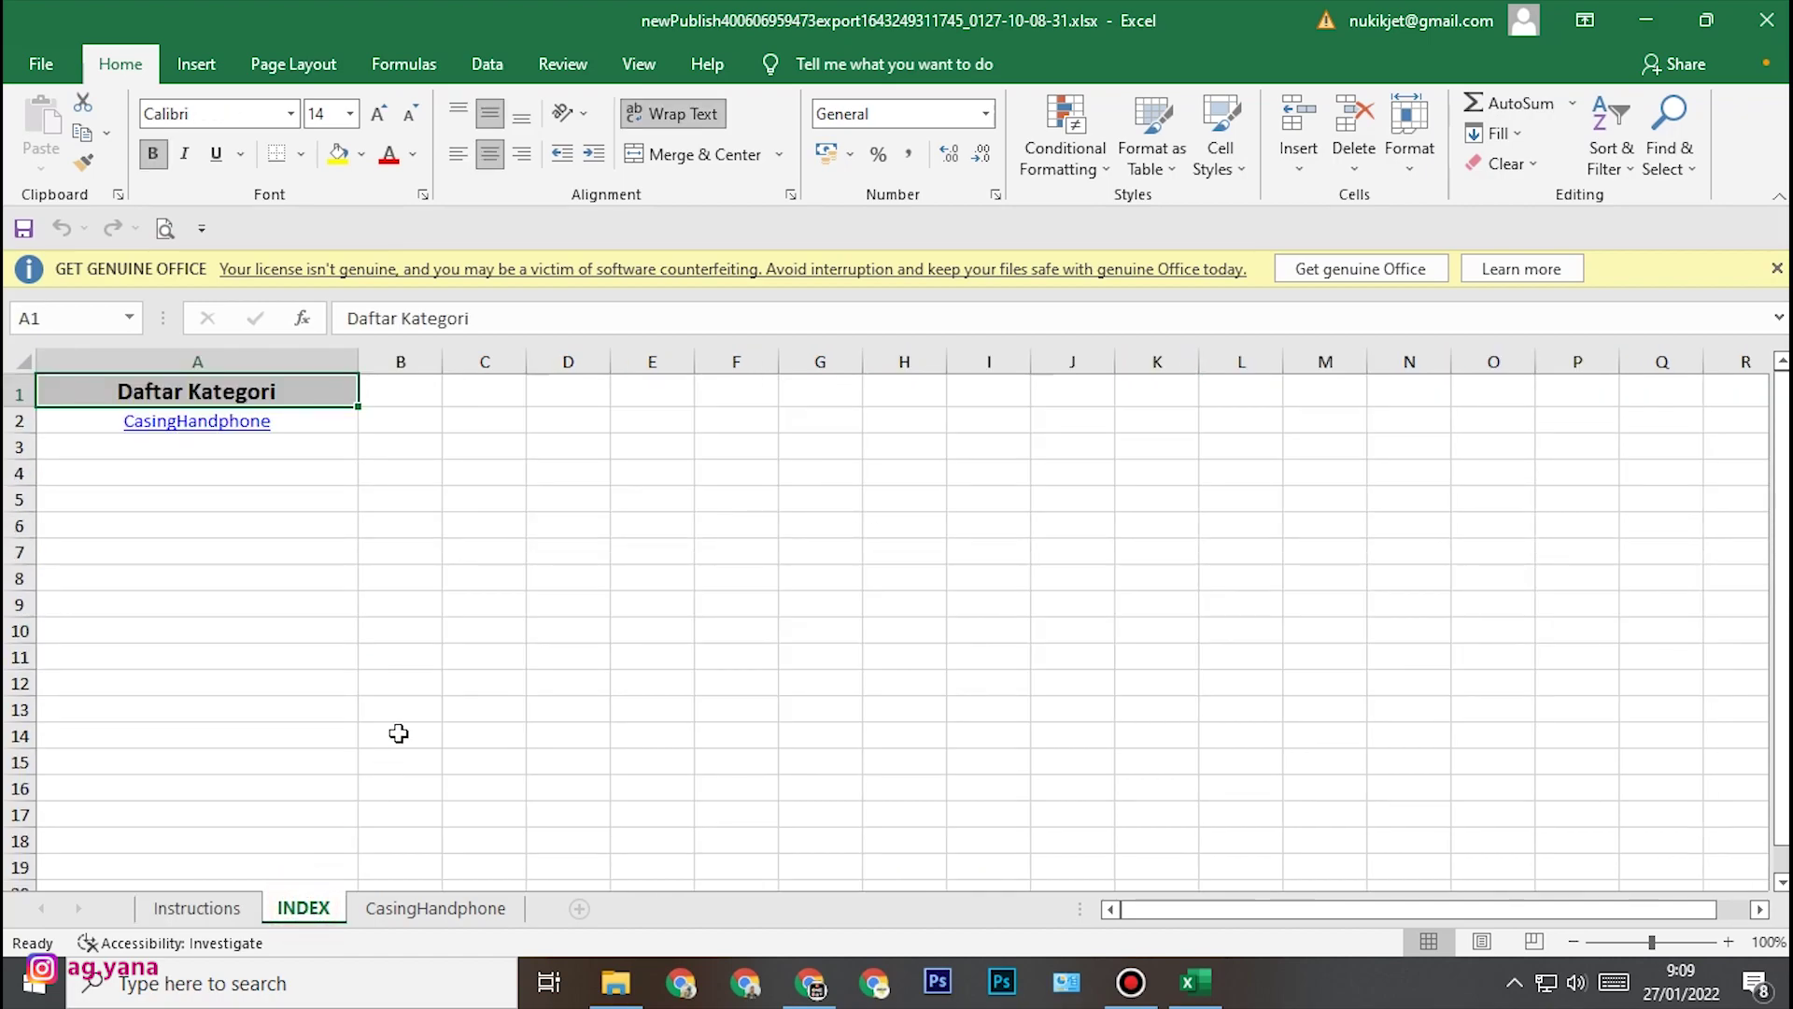
pyautogui.click(198, 605)
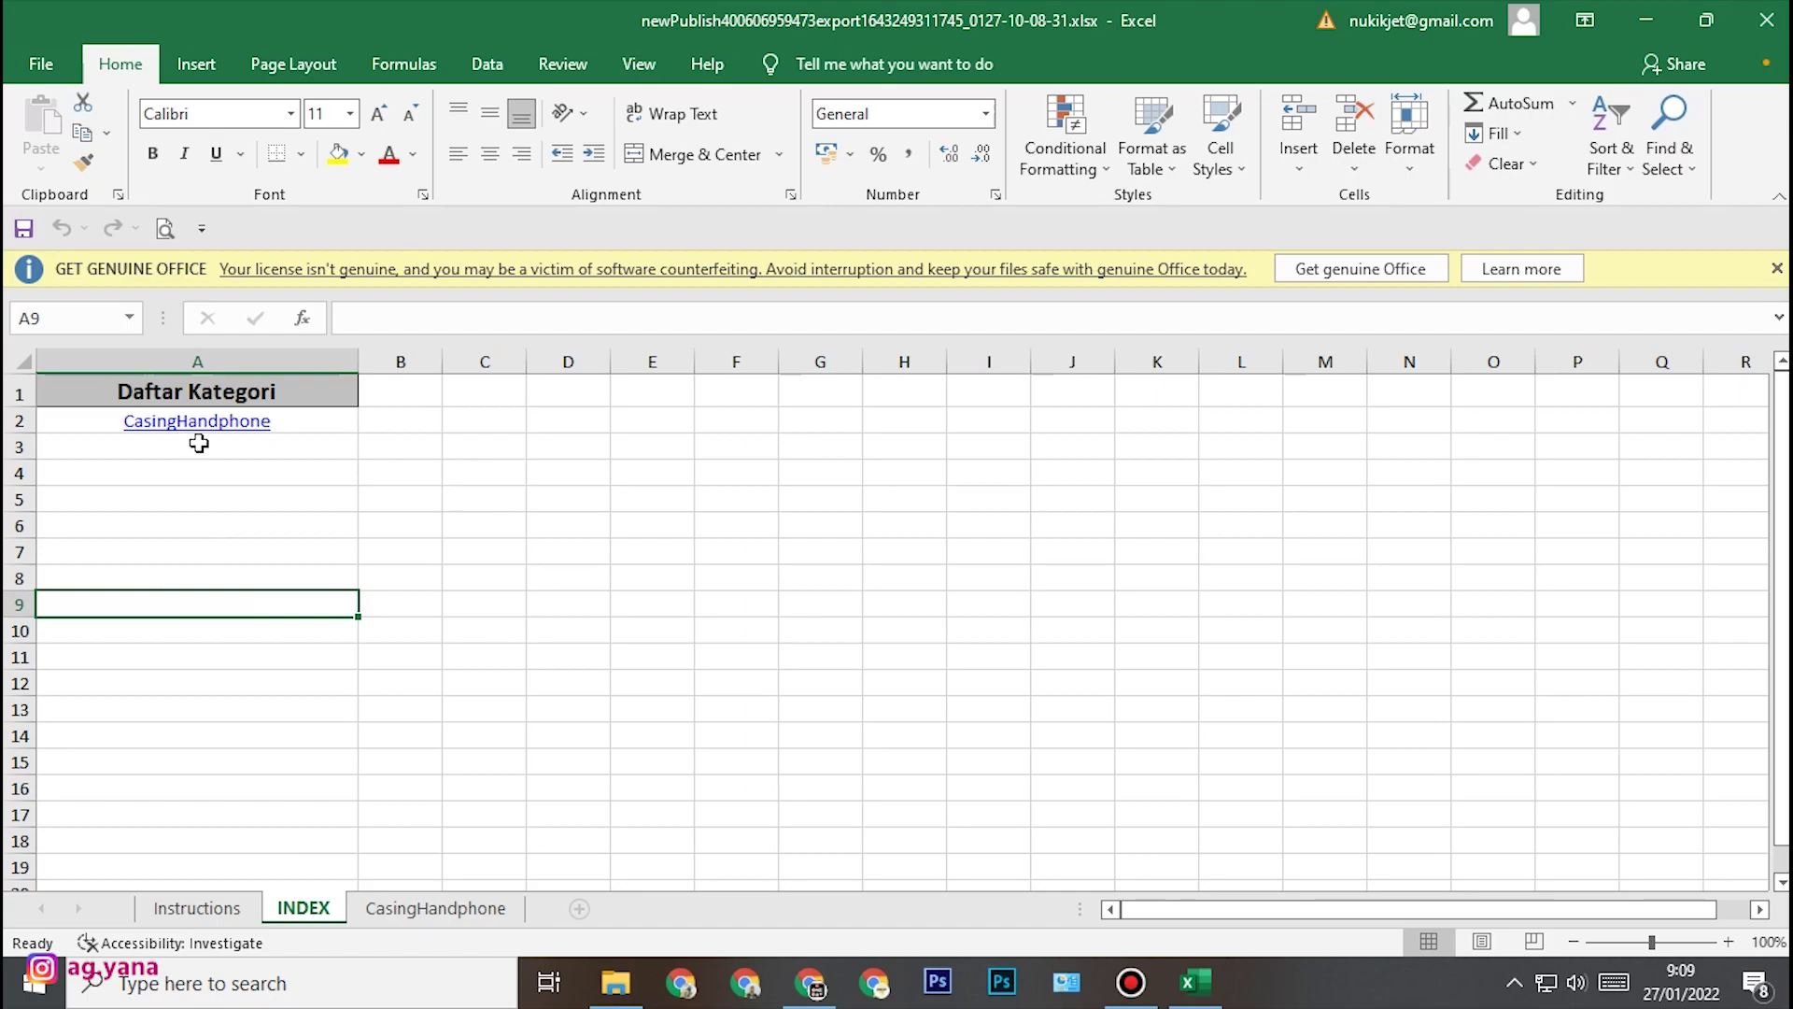
pyautogui.click(306, 910)
# - Examine the Group No, Nama Produk and Gambar produk columns on the CasingHandphone sheet, including the Nama Produk cell note
pyautogui.click(435, 910)
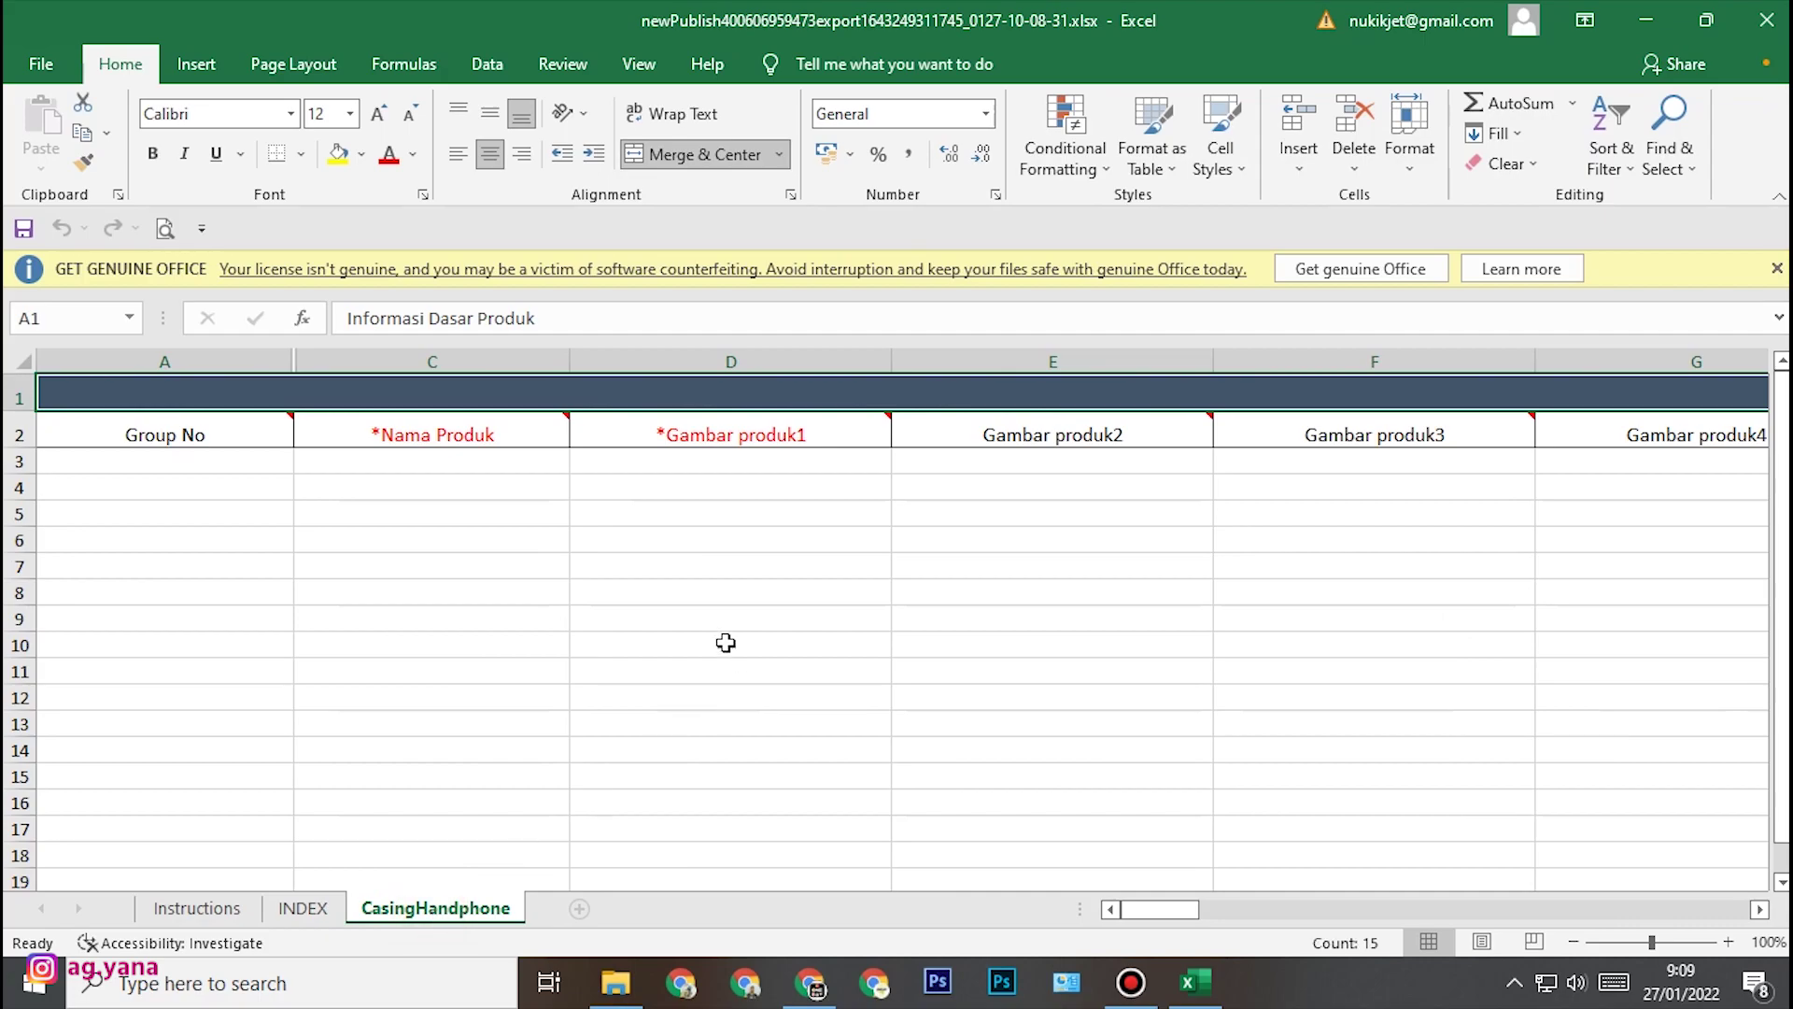
pyautogui.click(205, 462)
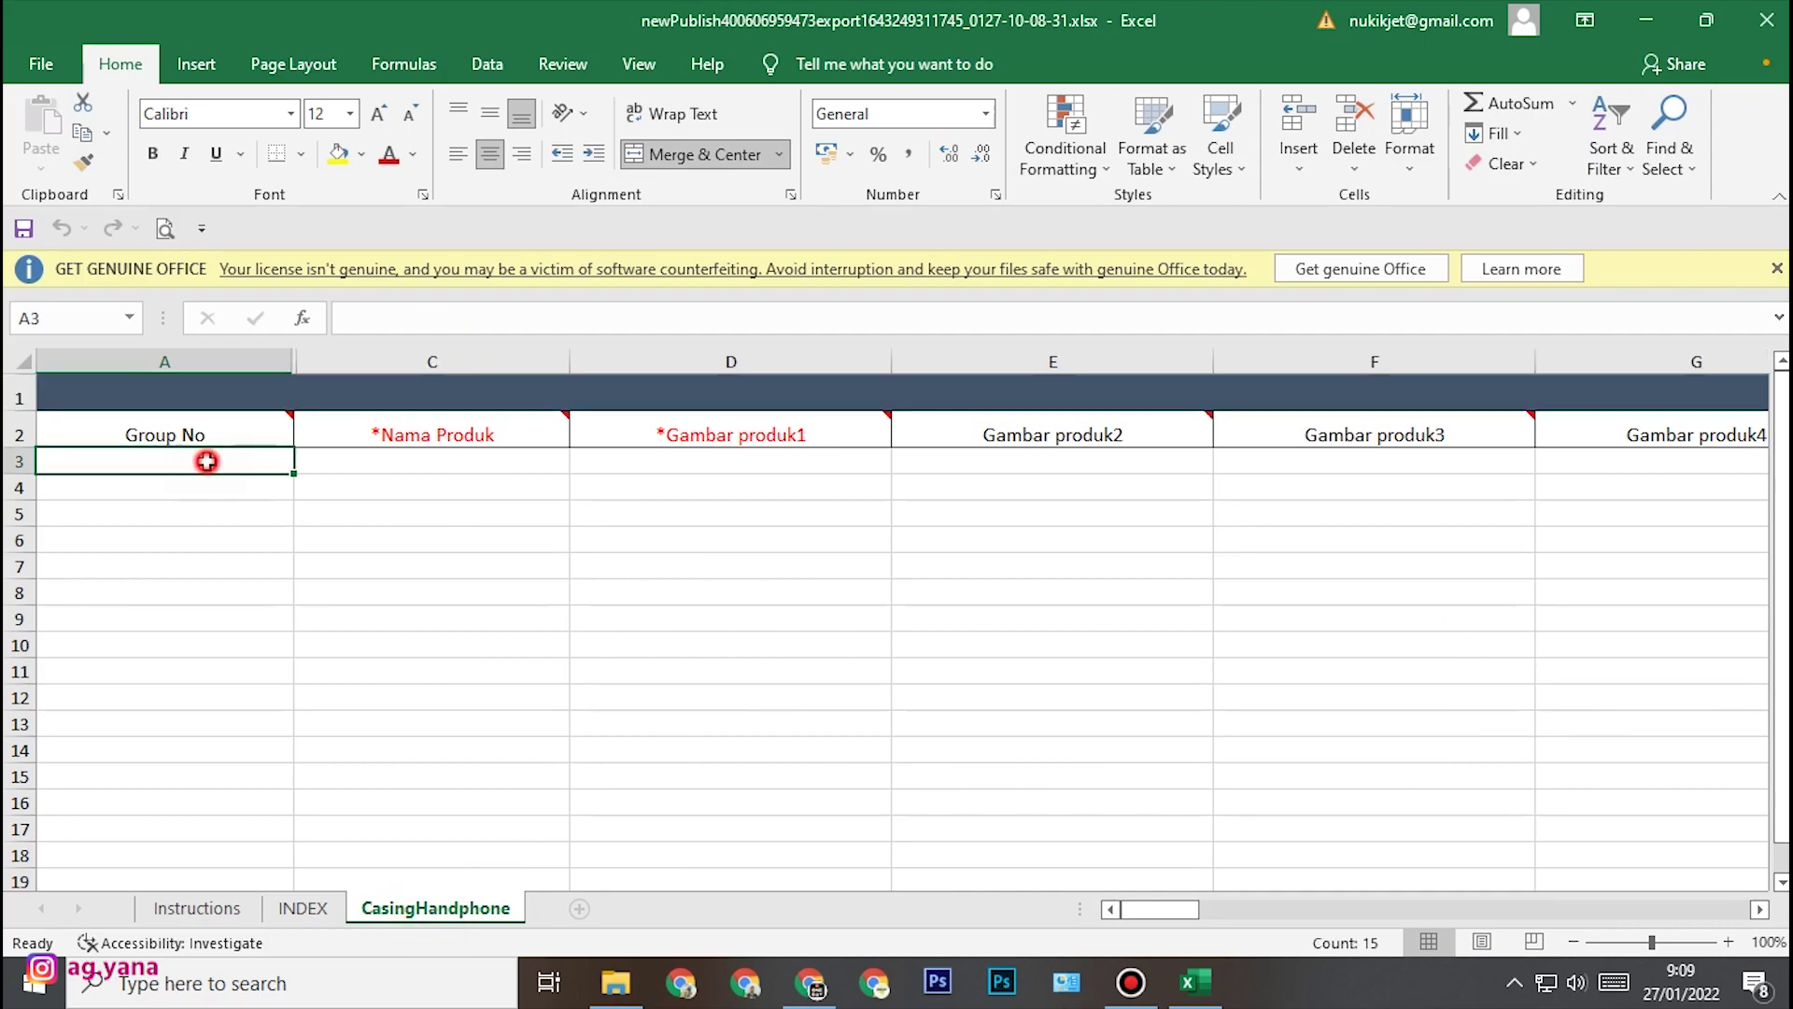
pyautogui.click(445, 442)
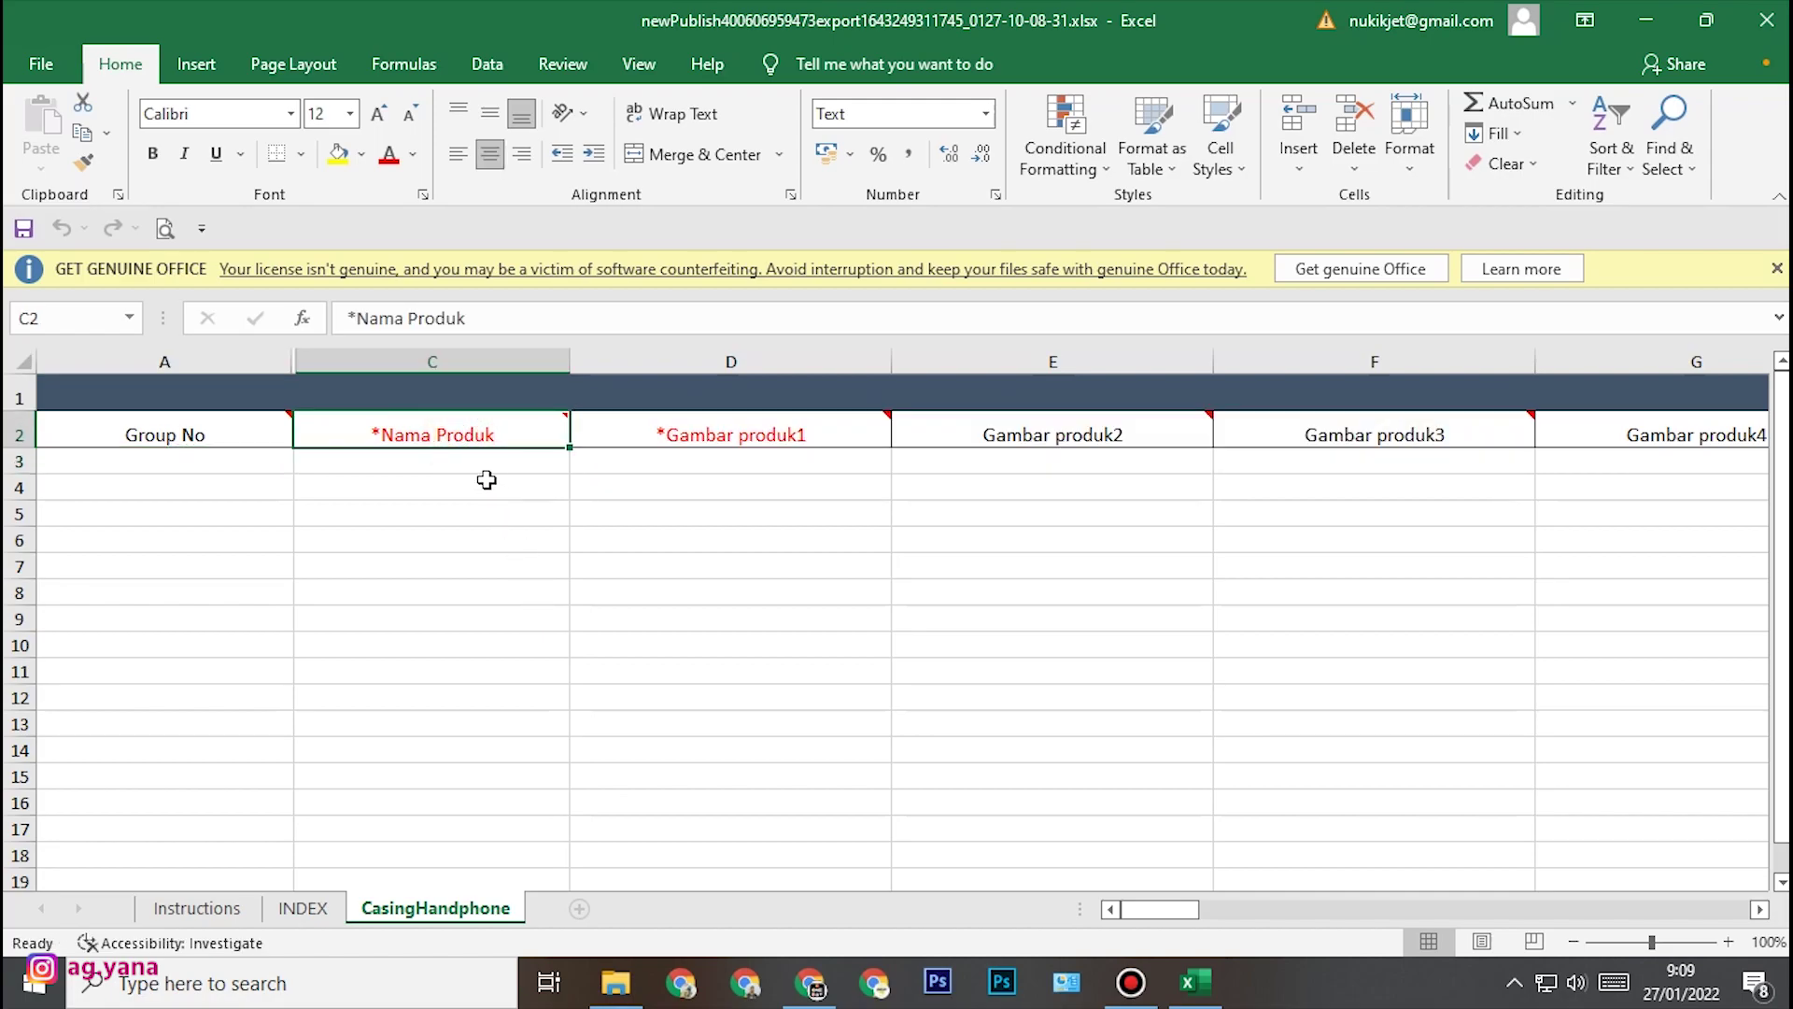
pyautogui.click(778, 513)
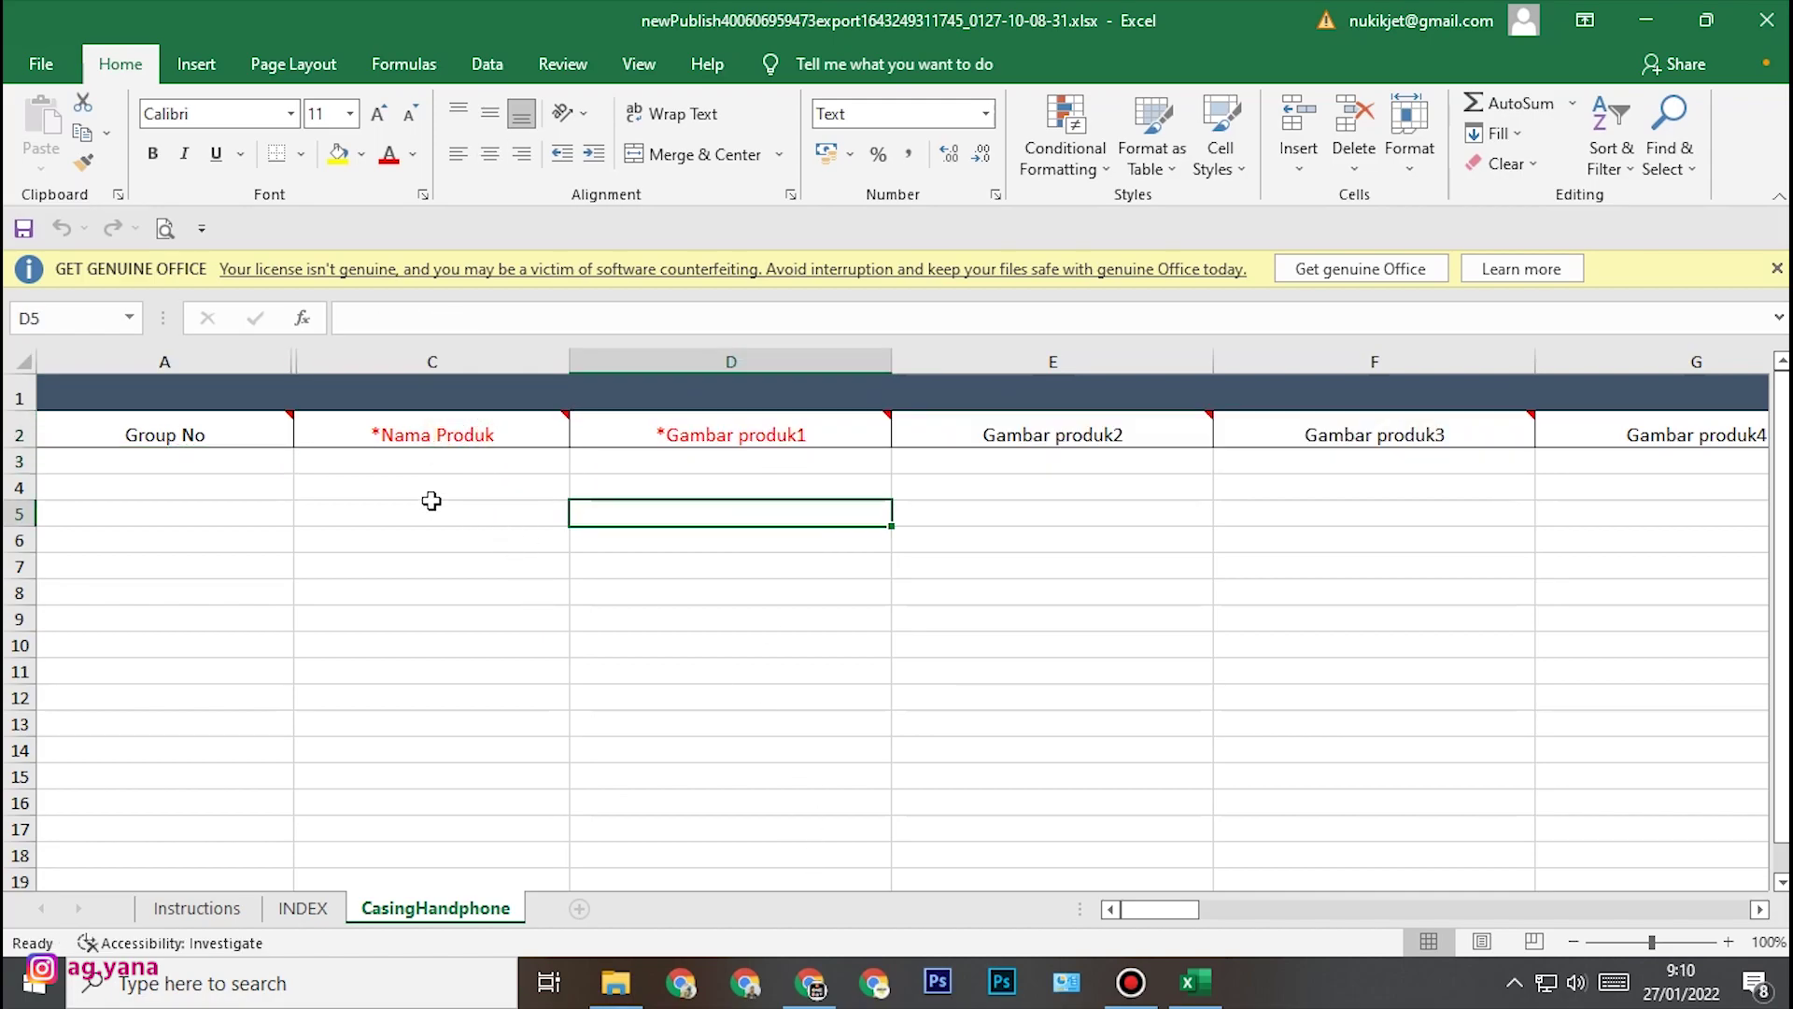
pyautogui.moveTo(389, 438)
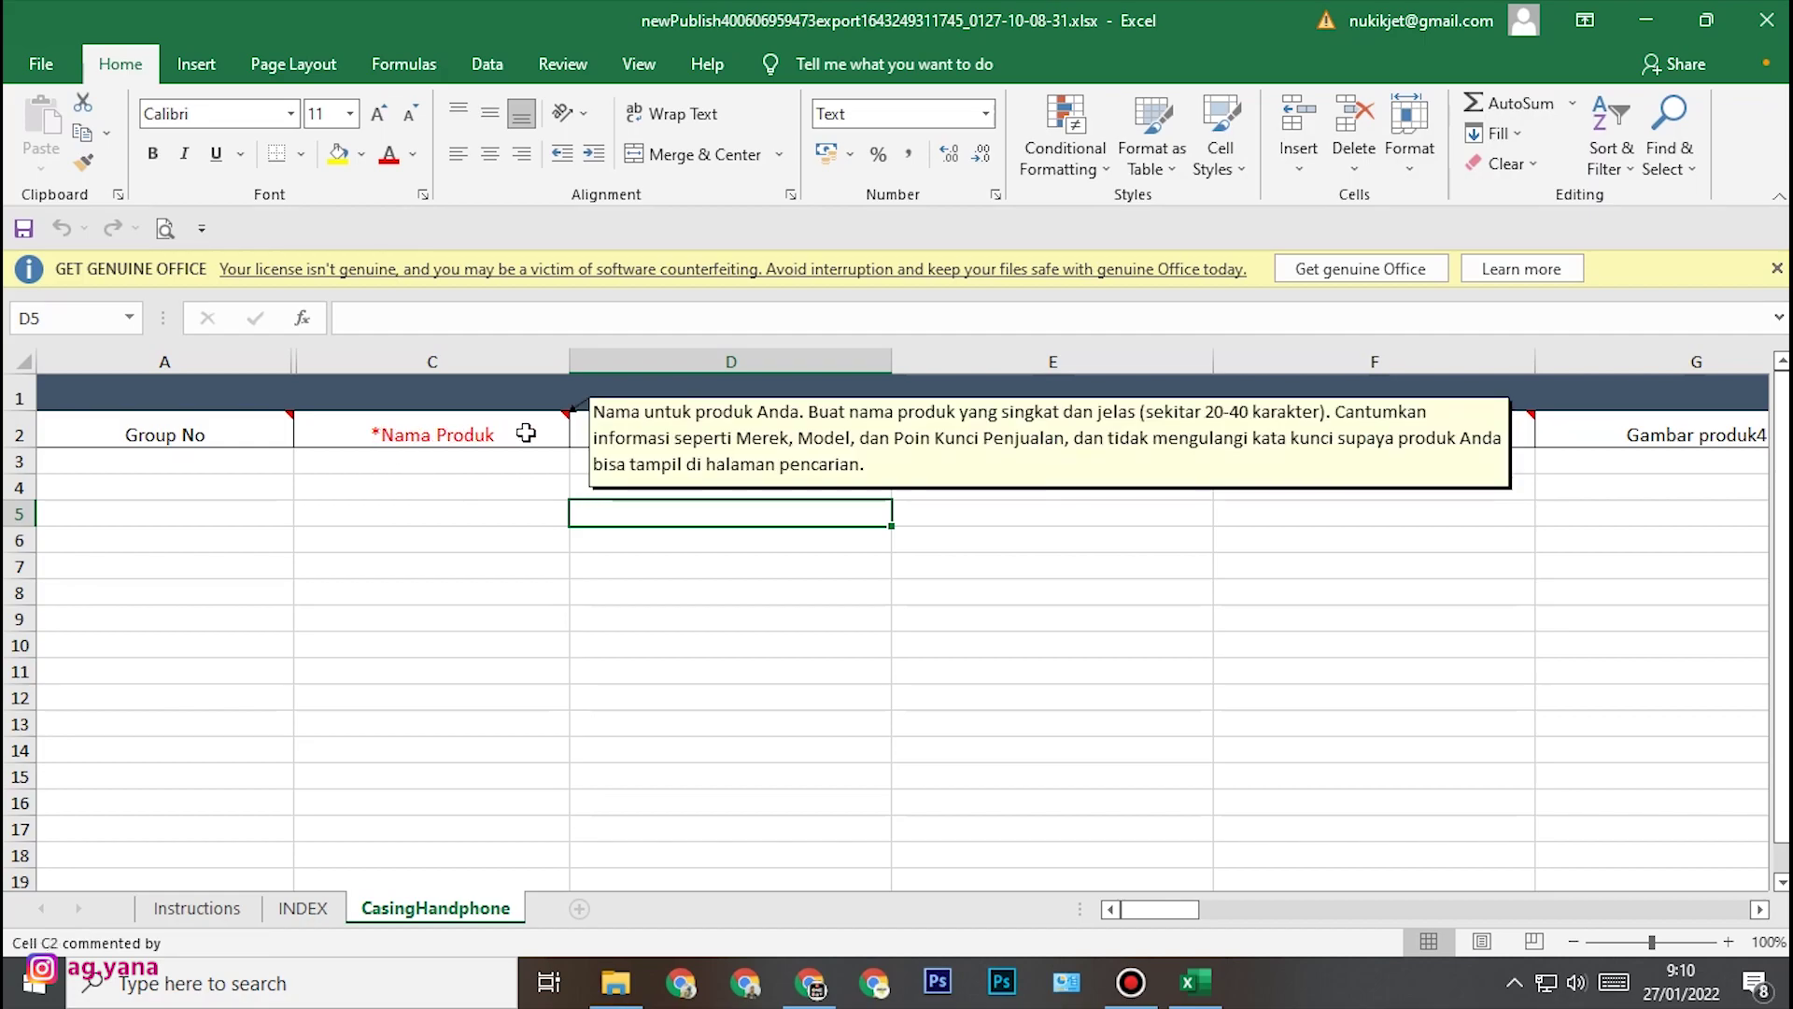
# - Enter the product names SAMSUNG J5 in C3 and SAMSUNG J2 PRIME in C4 of the Nama Produk column
pyautogui.click(464, 434)
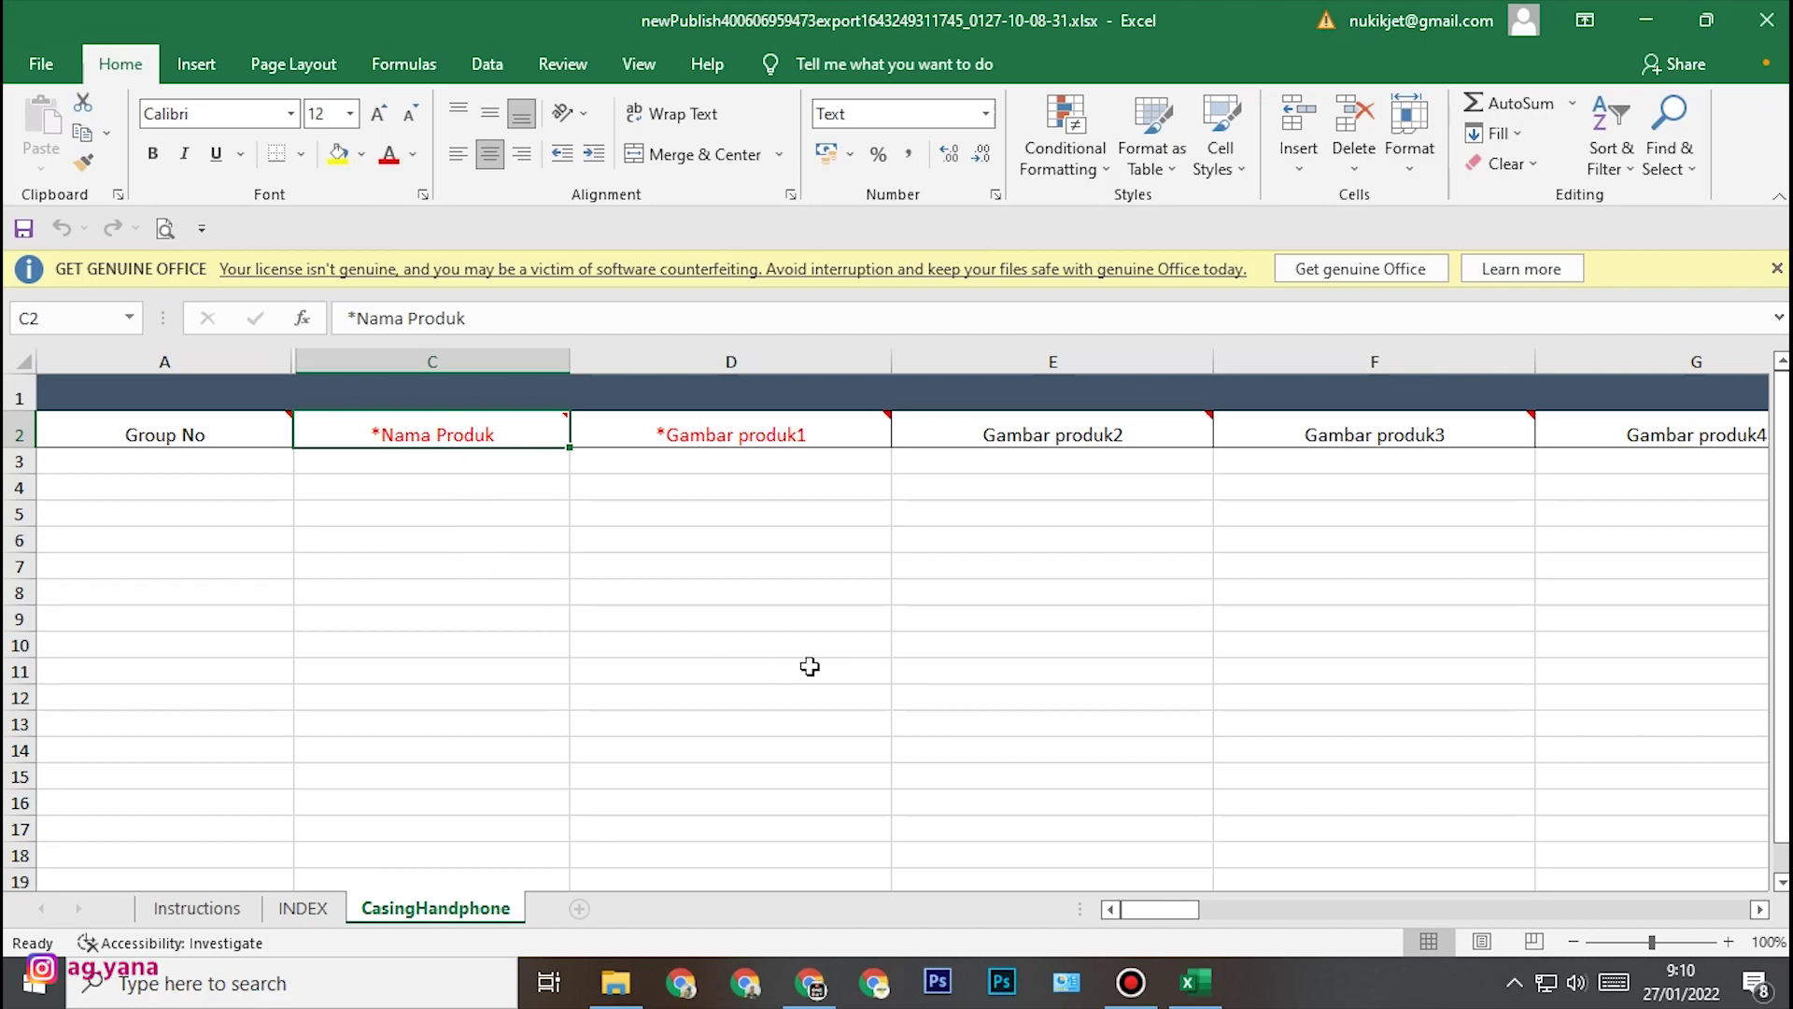
pyautogui.click(474, 466)
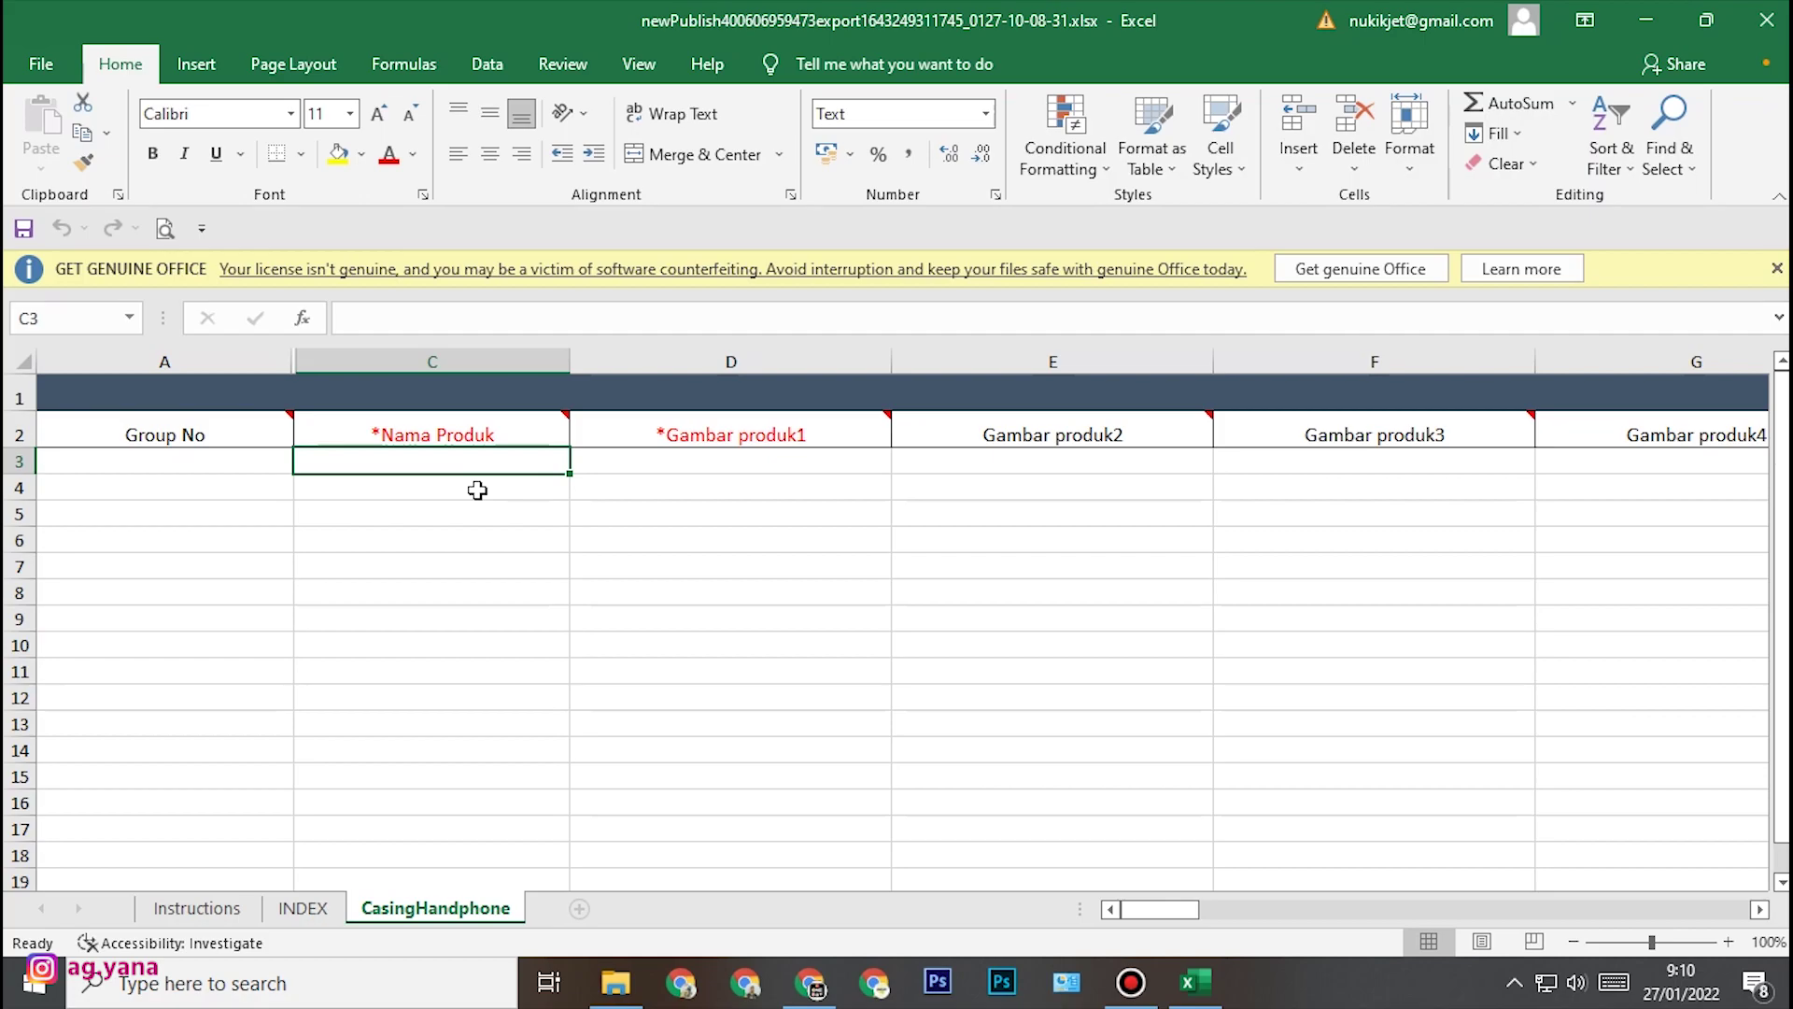
pyautogui.write('SAMSUNG J5')
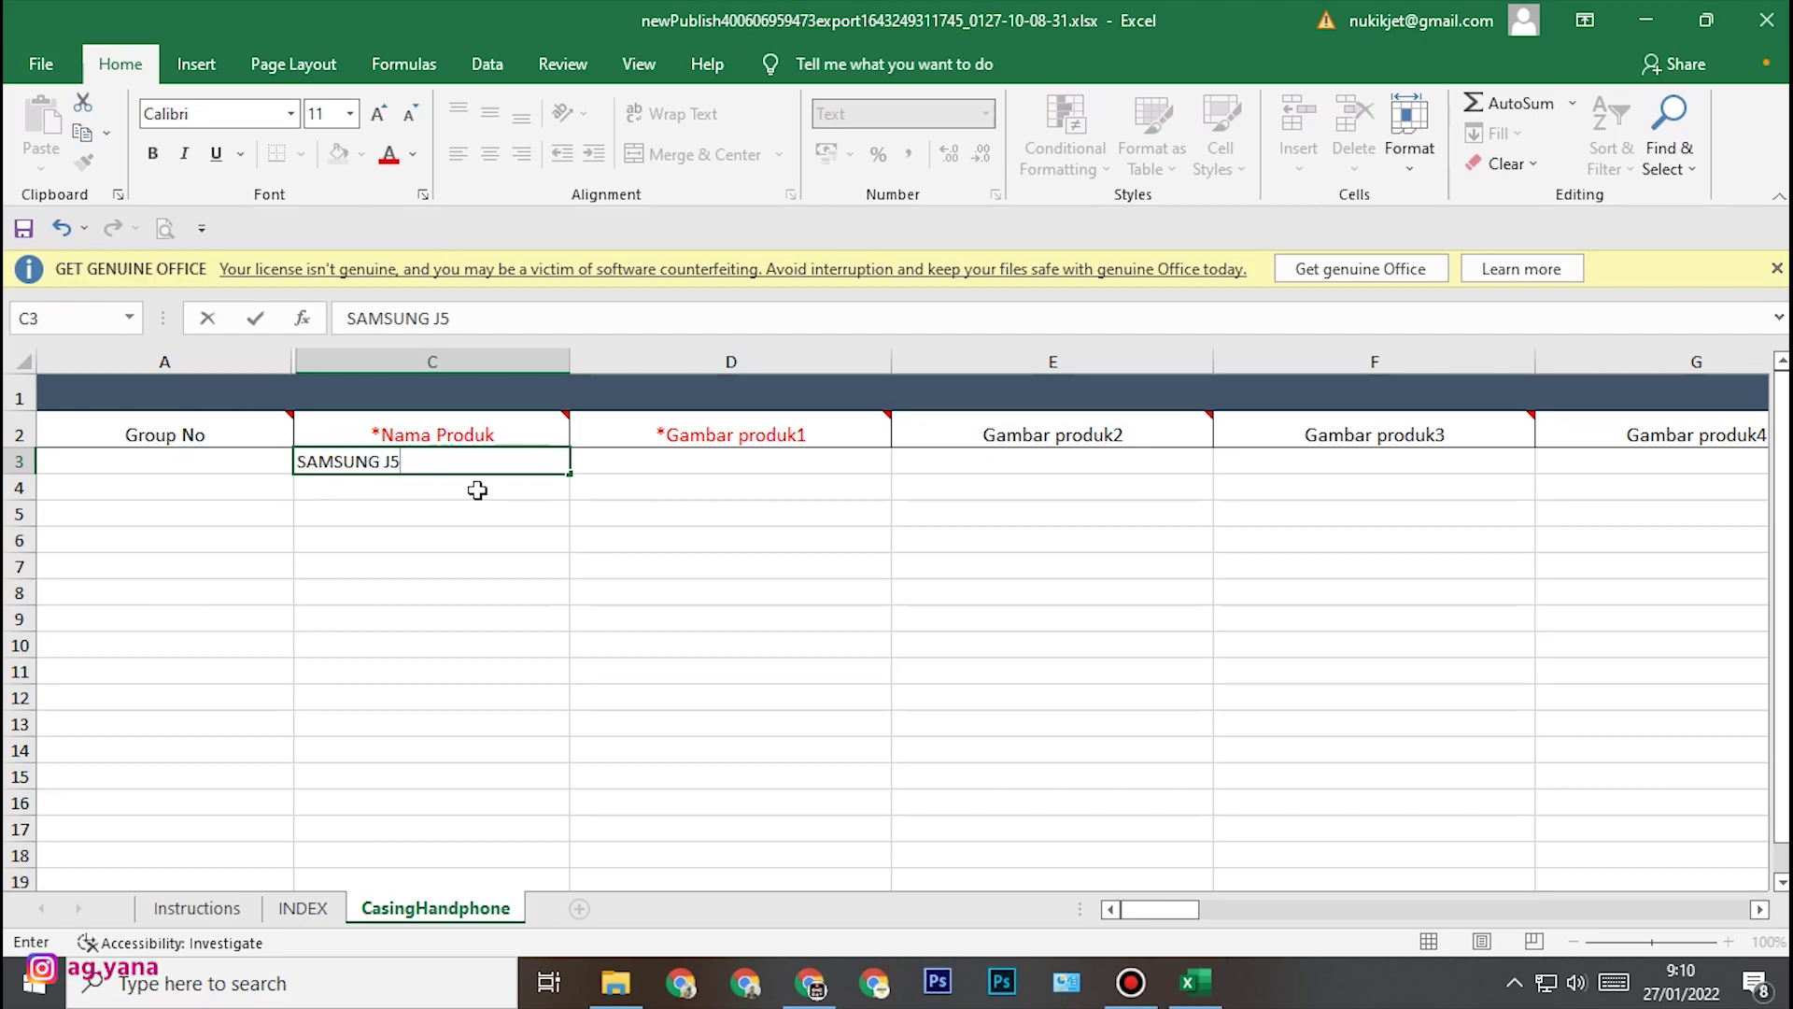
pyautogui.click(477, 490)
pyautogui.write('SAMS')
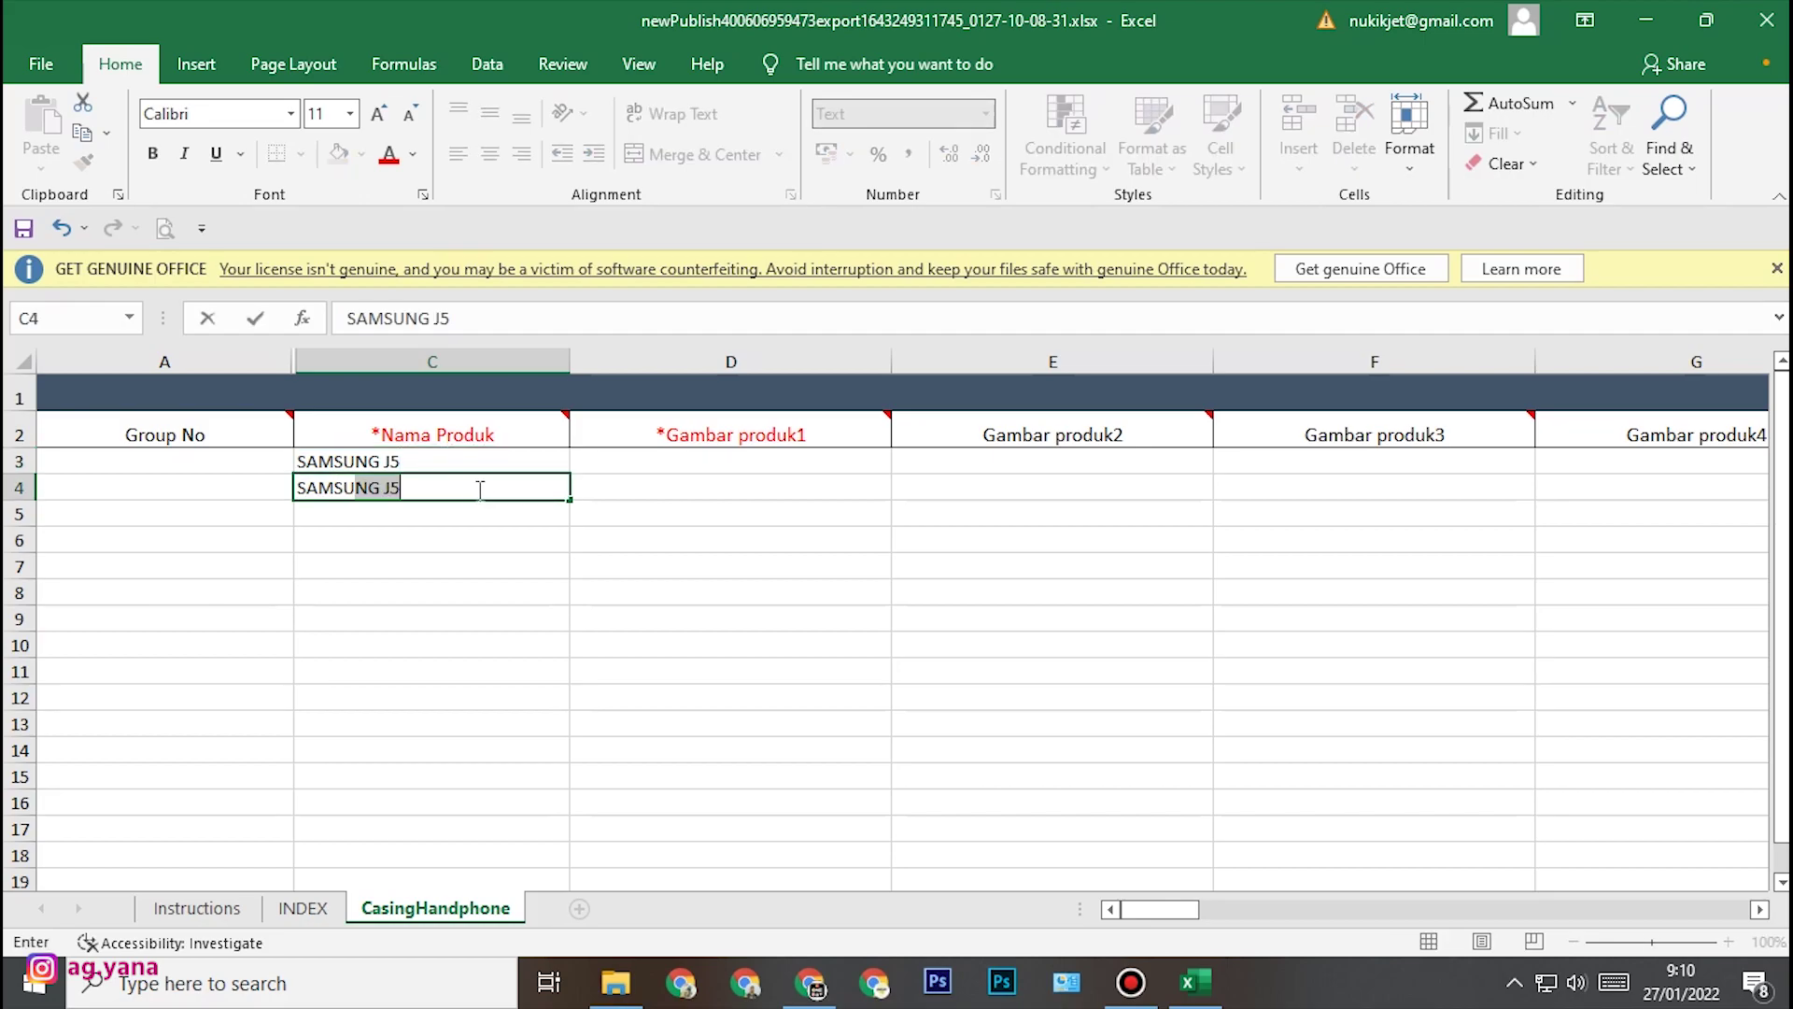
pyautogui.write('UNG J2 PRIME')
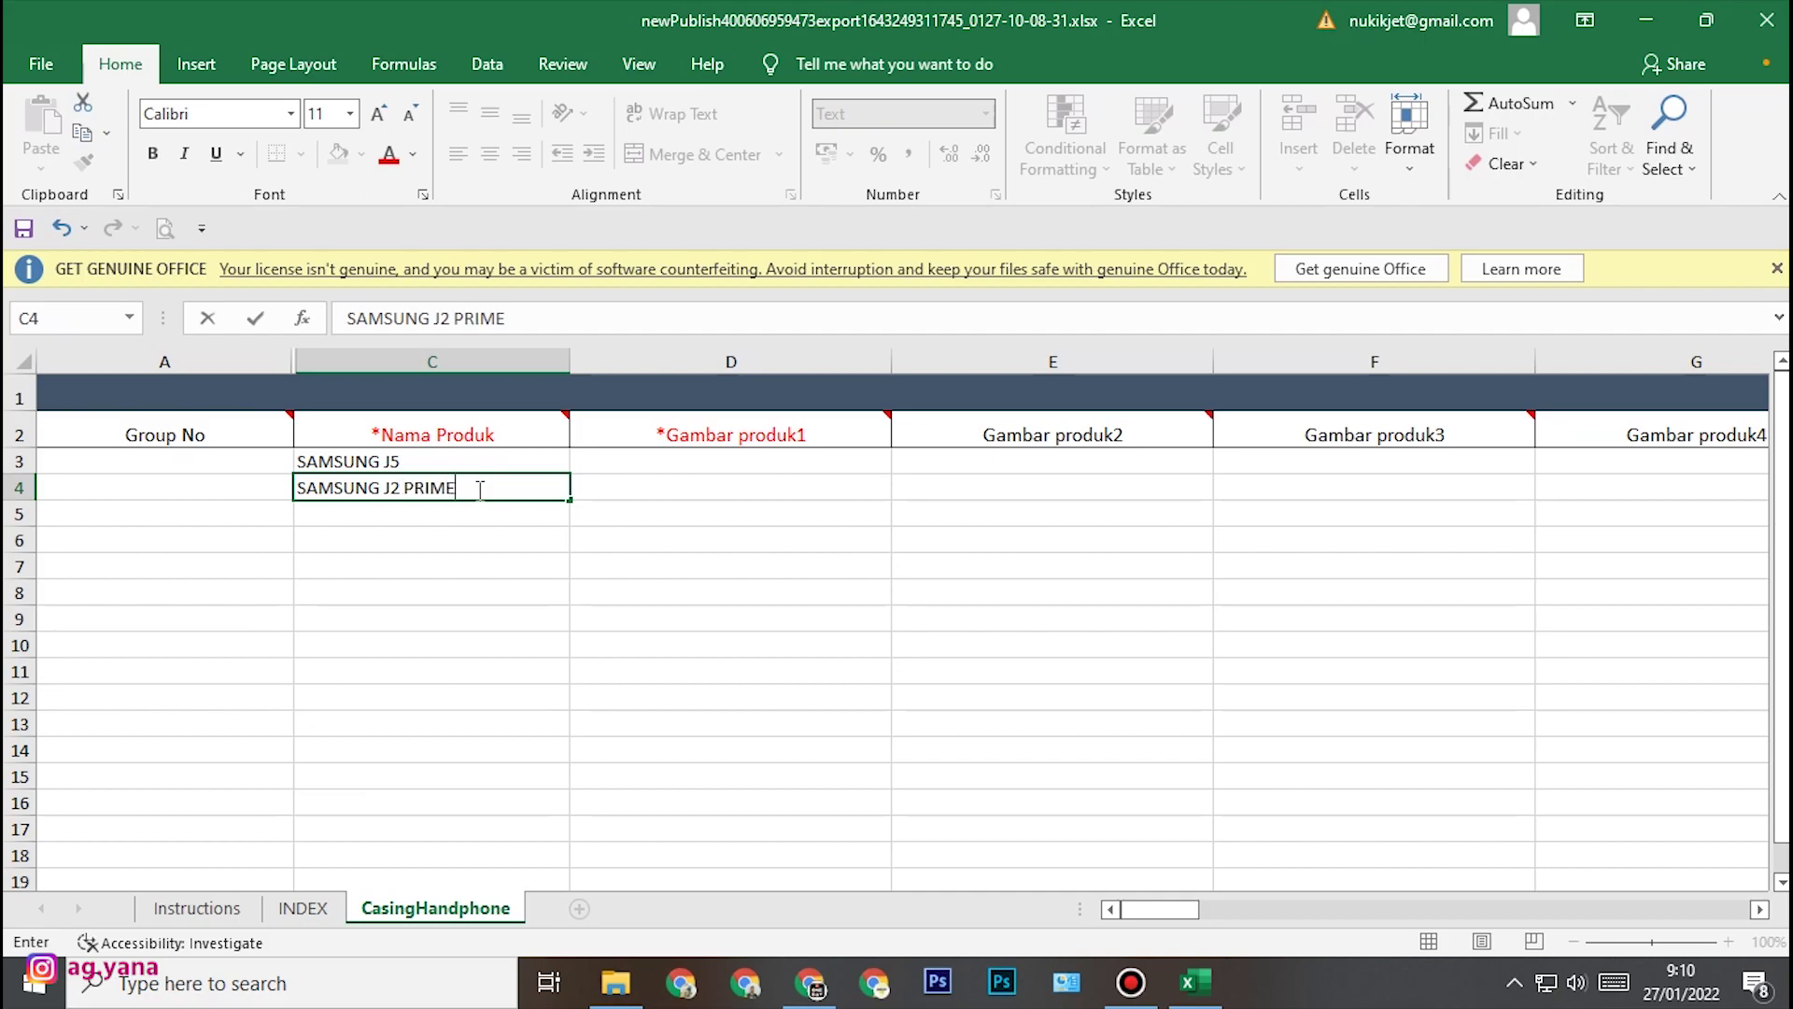
pyautogui.press('Return')
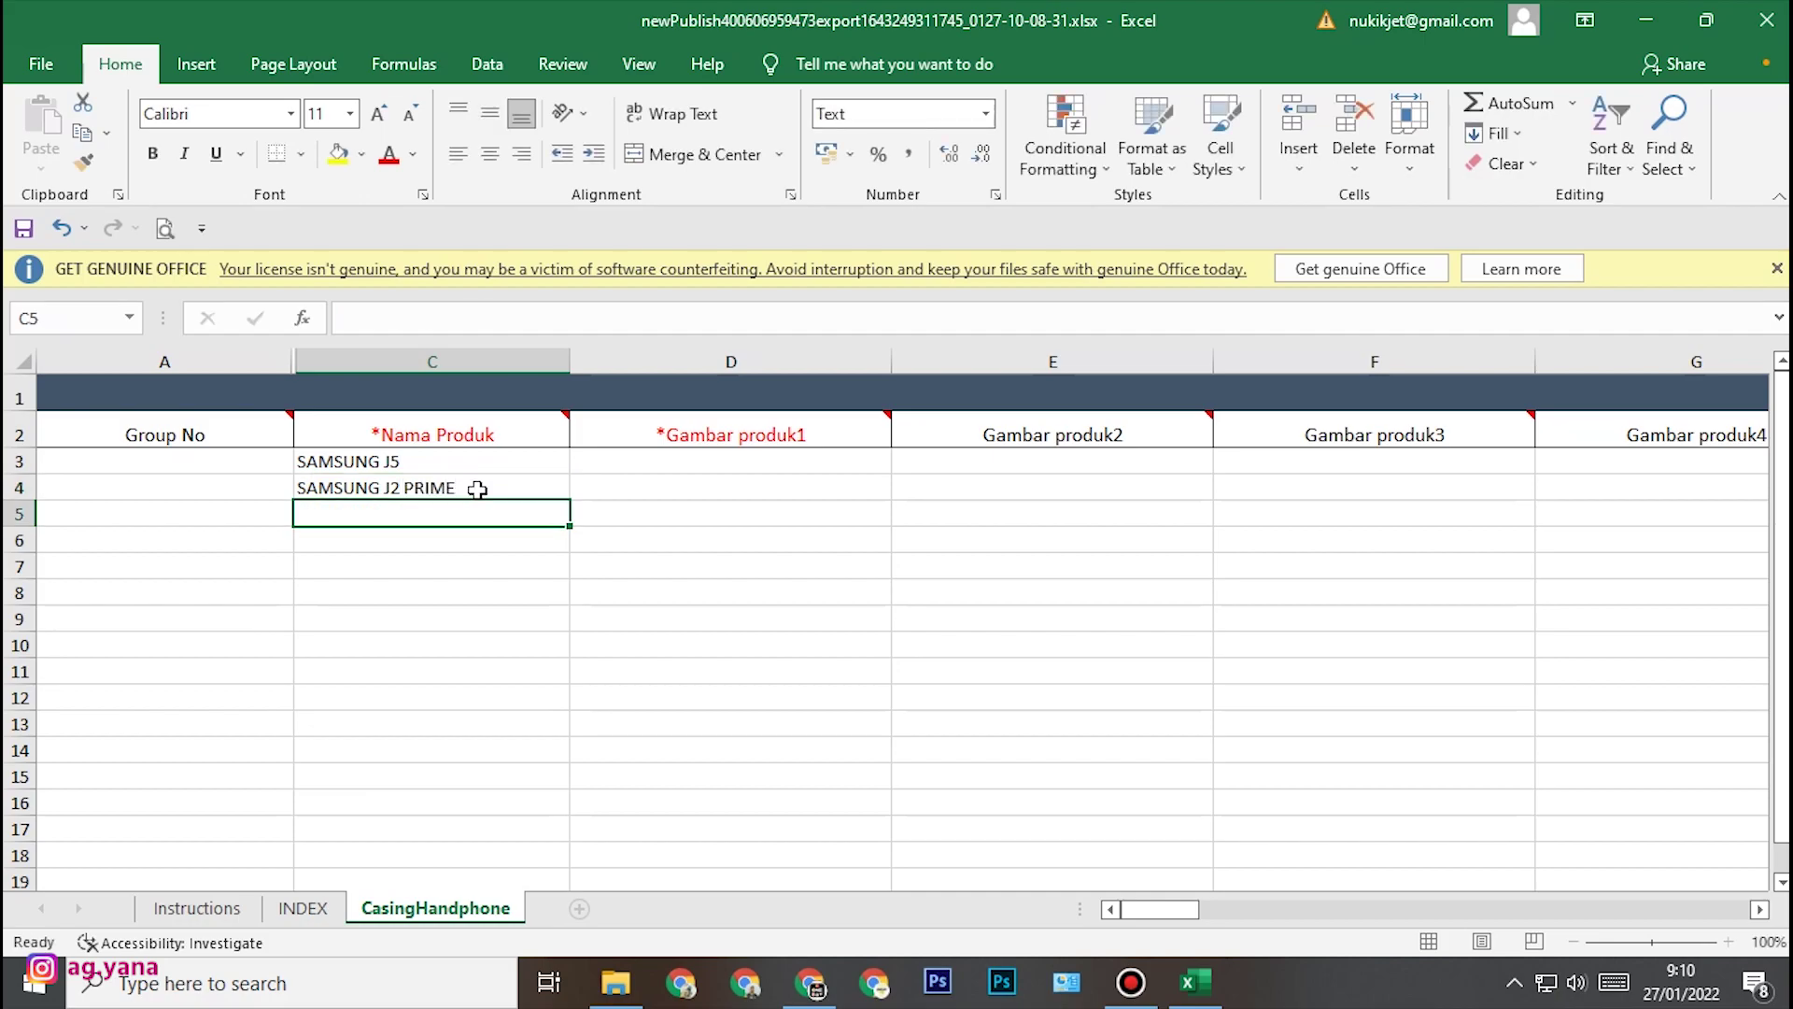
# - Fill Nama Produk cells C5 to C7 with SAMSUNG J1 ACE, XIAOMI REDMI NOTE 8 and XIAOMI REDMI S2
pyautogui.write('SAMSUNG')
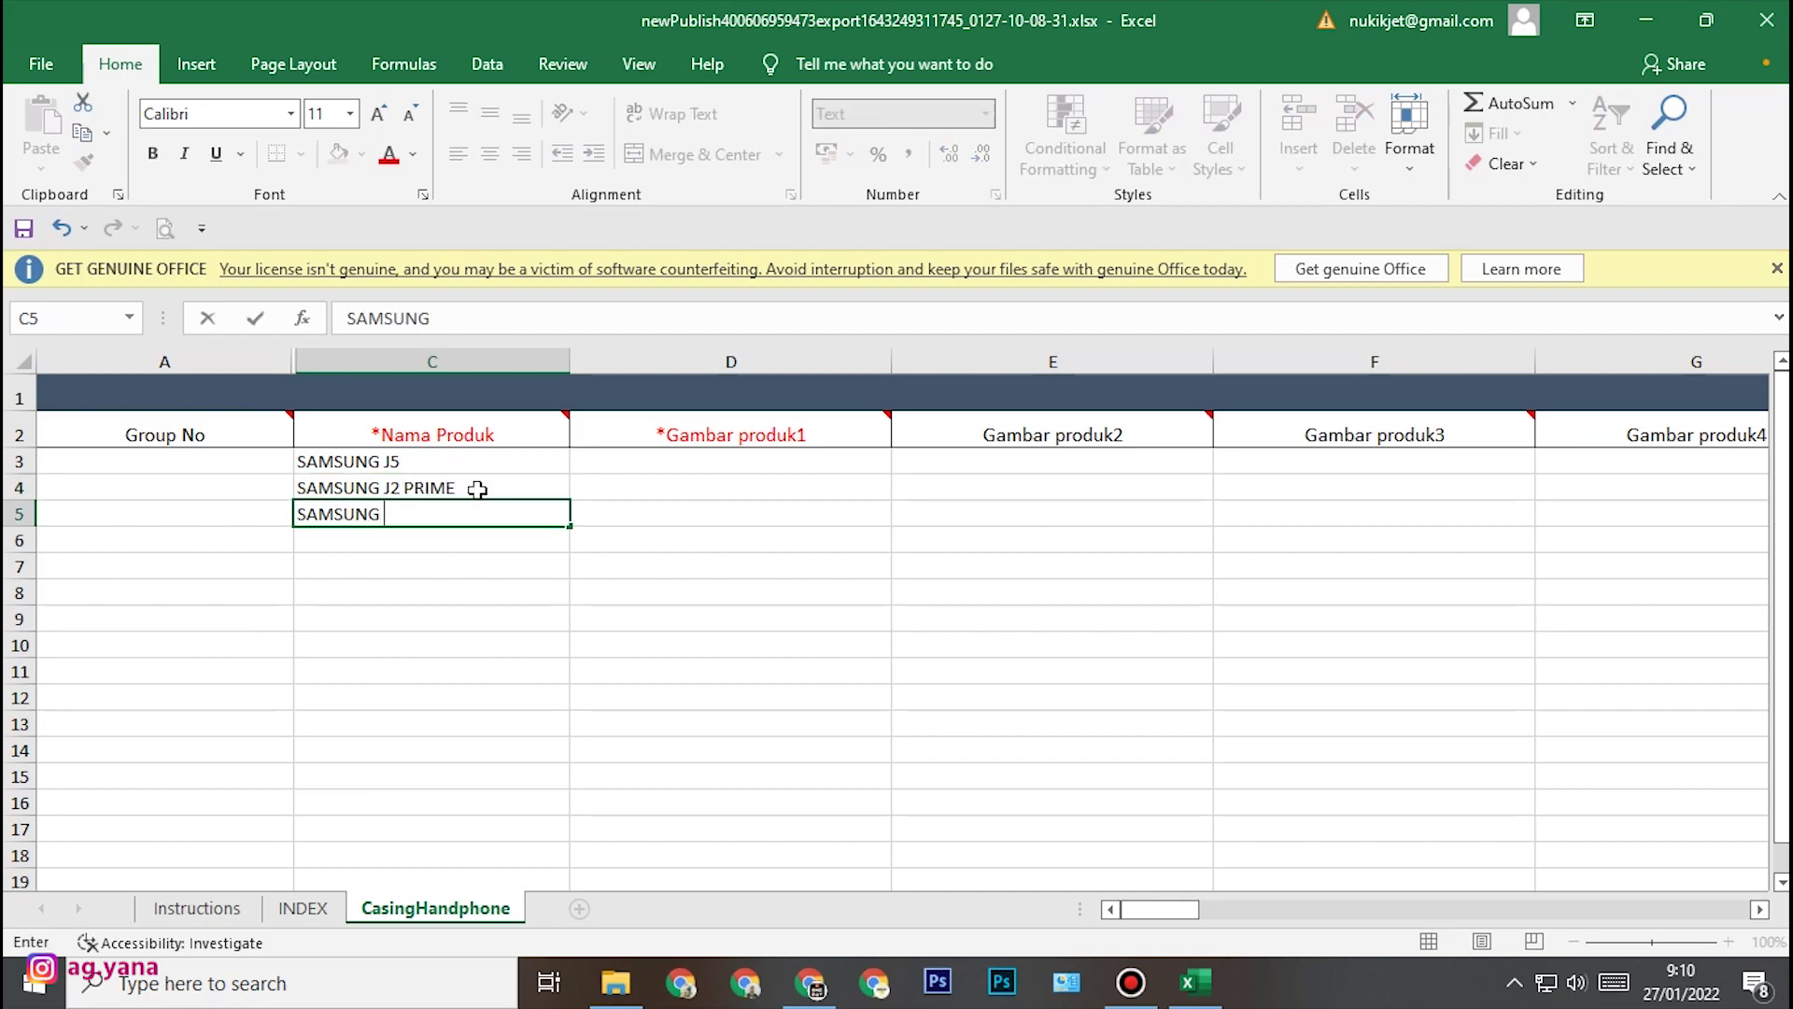
pyautogui.write(' J1 ACE')
pyautogui.press('Return')
pyautogui.write('XIAOMI REDMI NOTE 8')
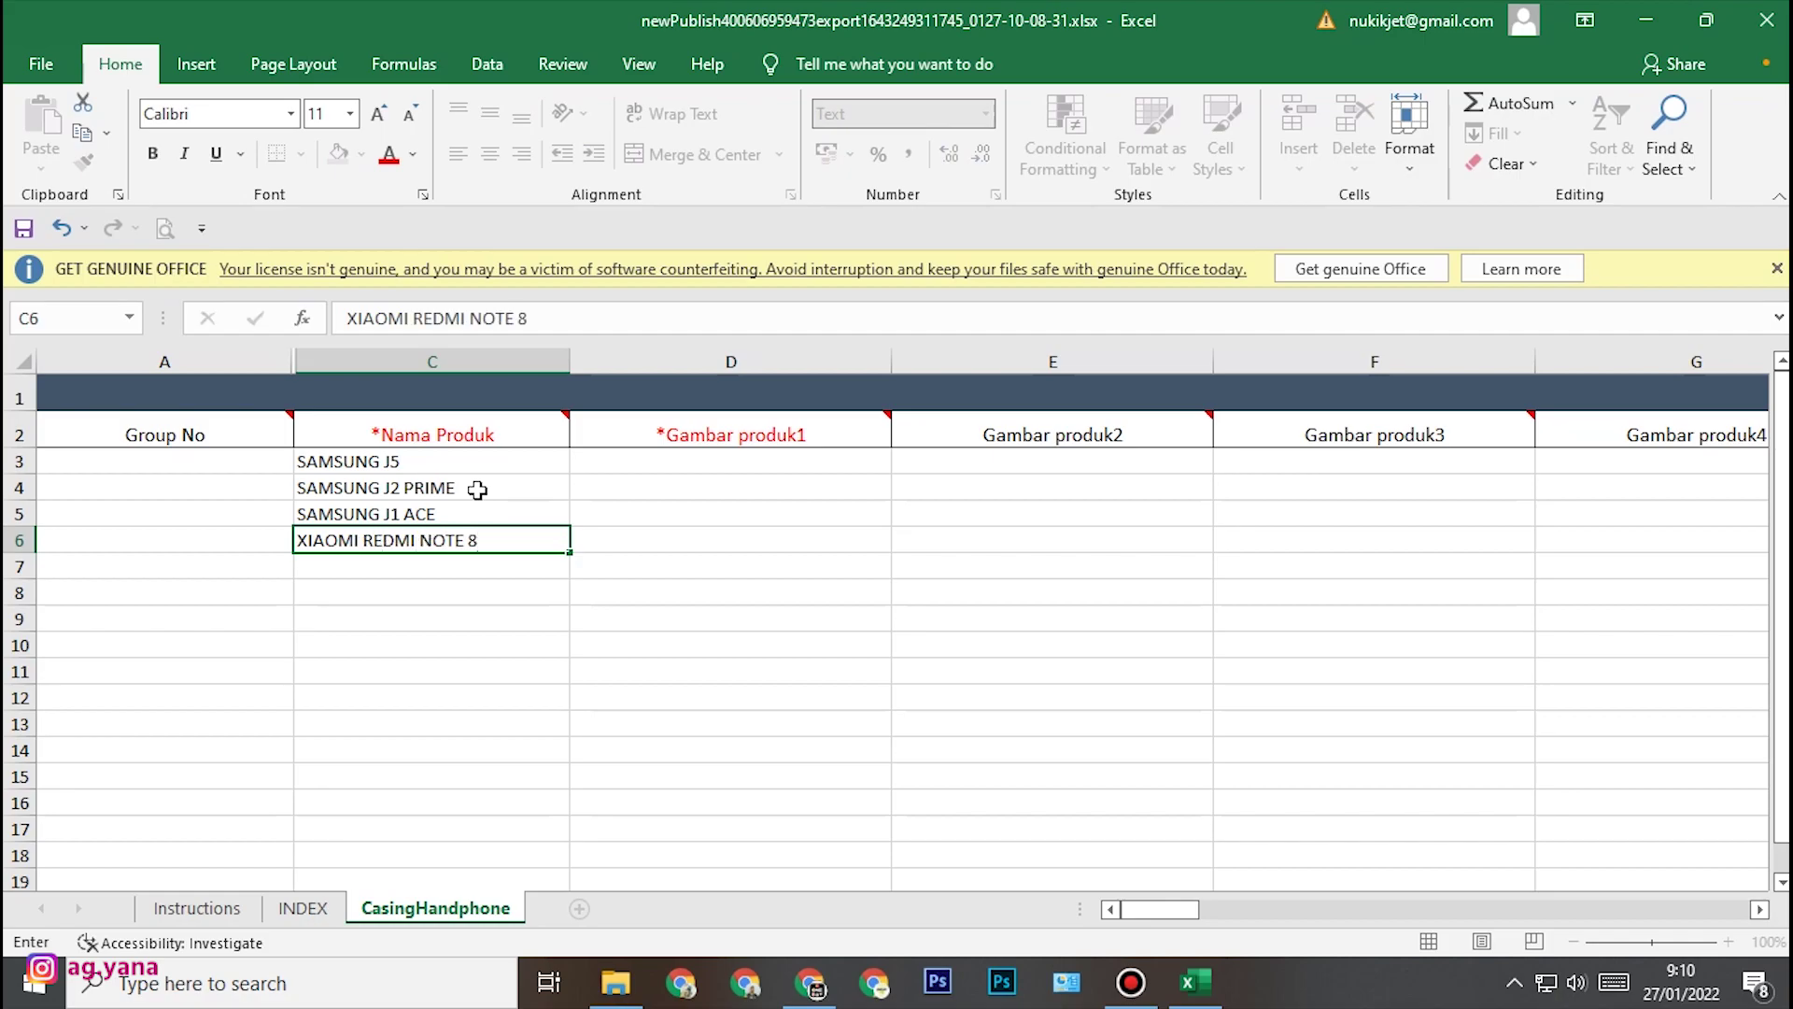
pyautogui.press('Return')
pyautogui.write('XIAOMI ')
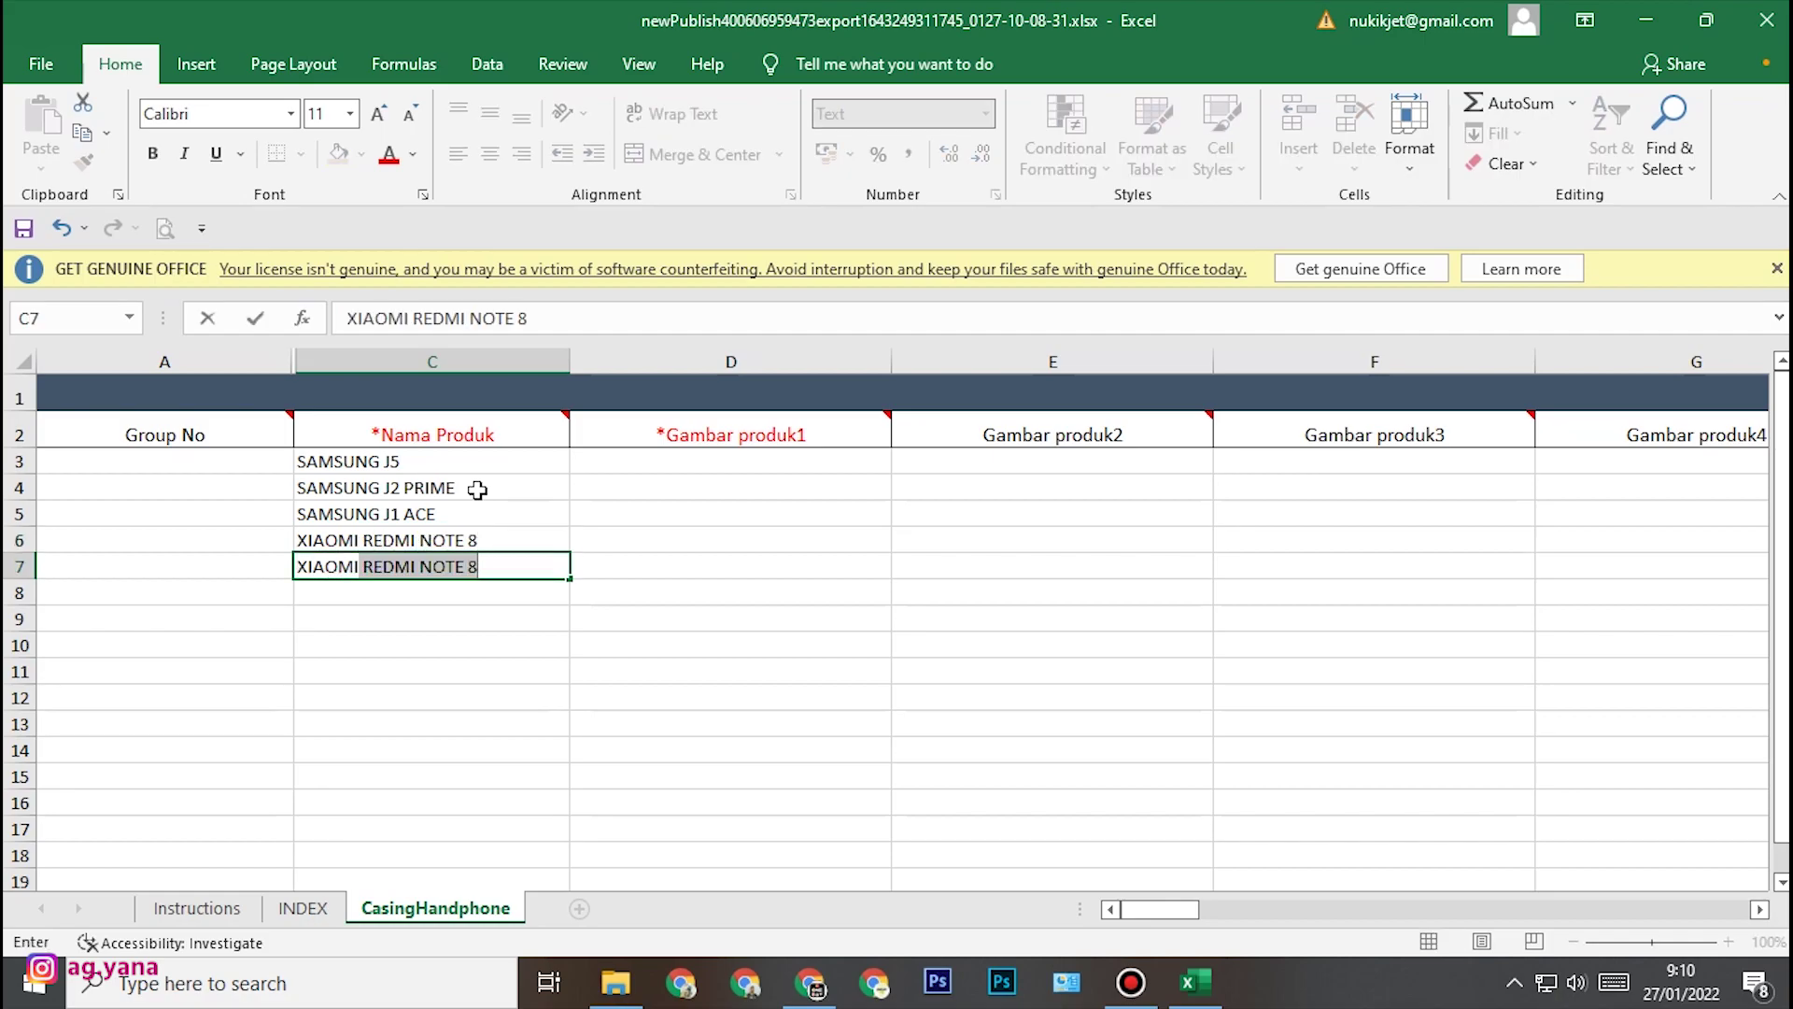
pyautogui.write('REDMI S2')
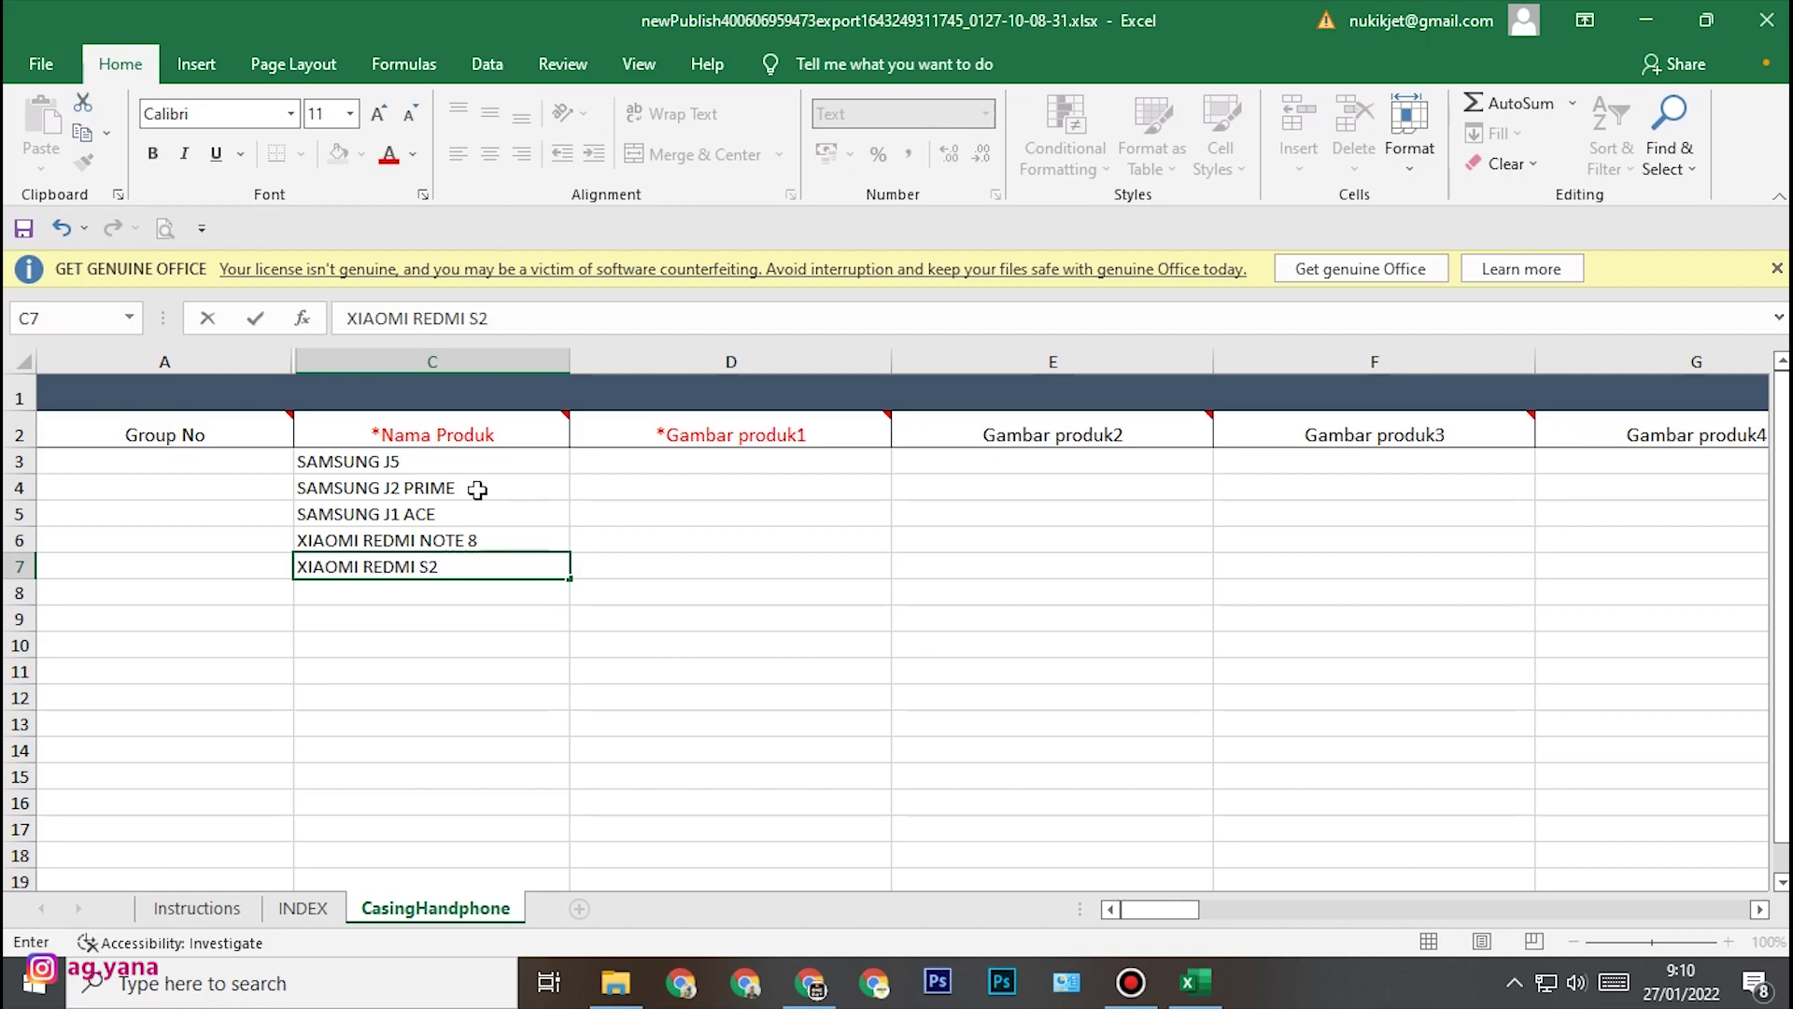
pyautogui.press('Return')
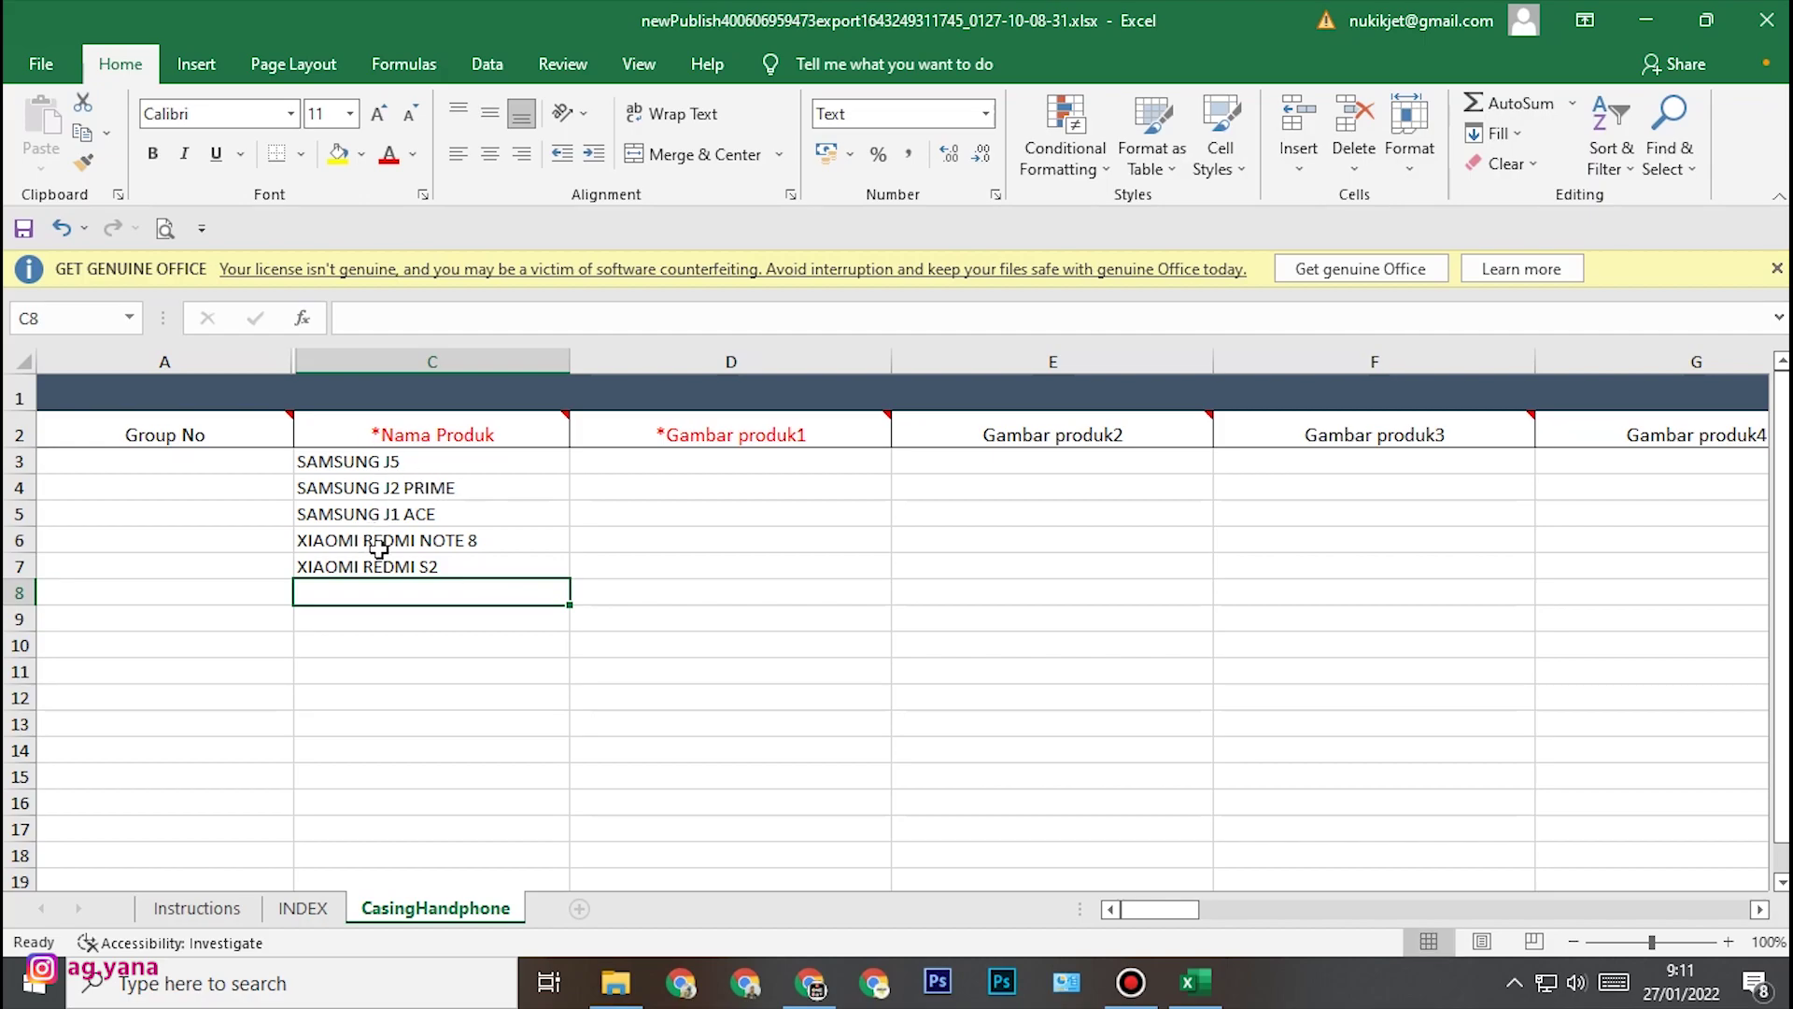
# - Prefix the product name in C3 with "Casing HP iPaky Karbon" and autofit the Nama Produk column width
pyautogui.doubleClick(298, 457)
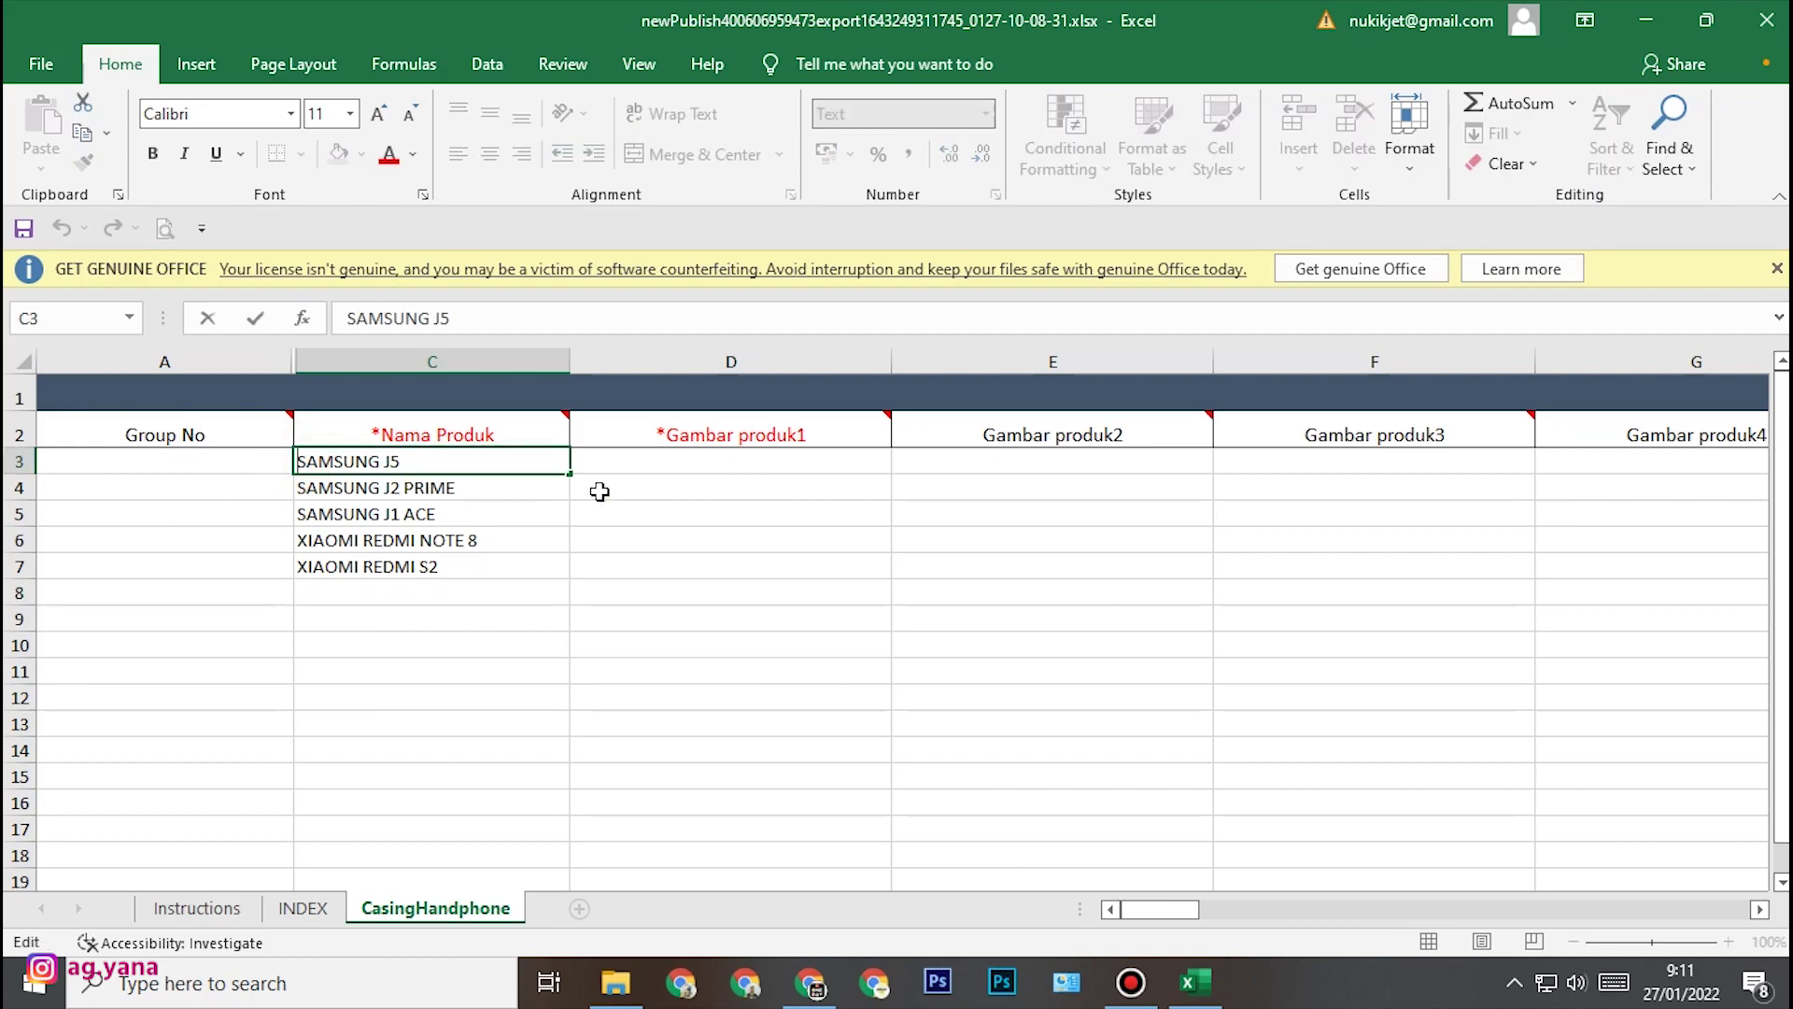
pyautogui.write('casing HP')
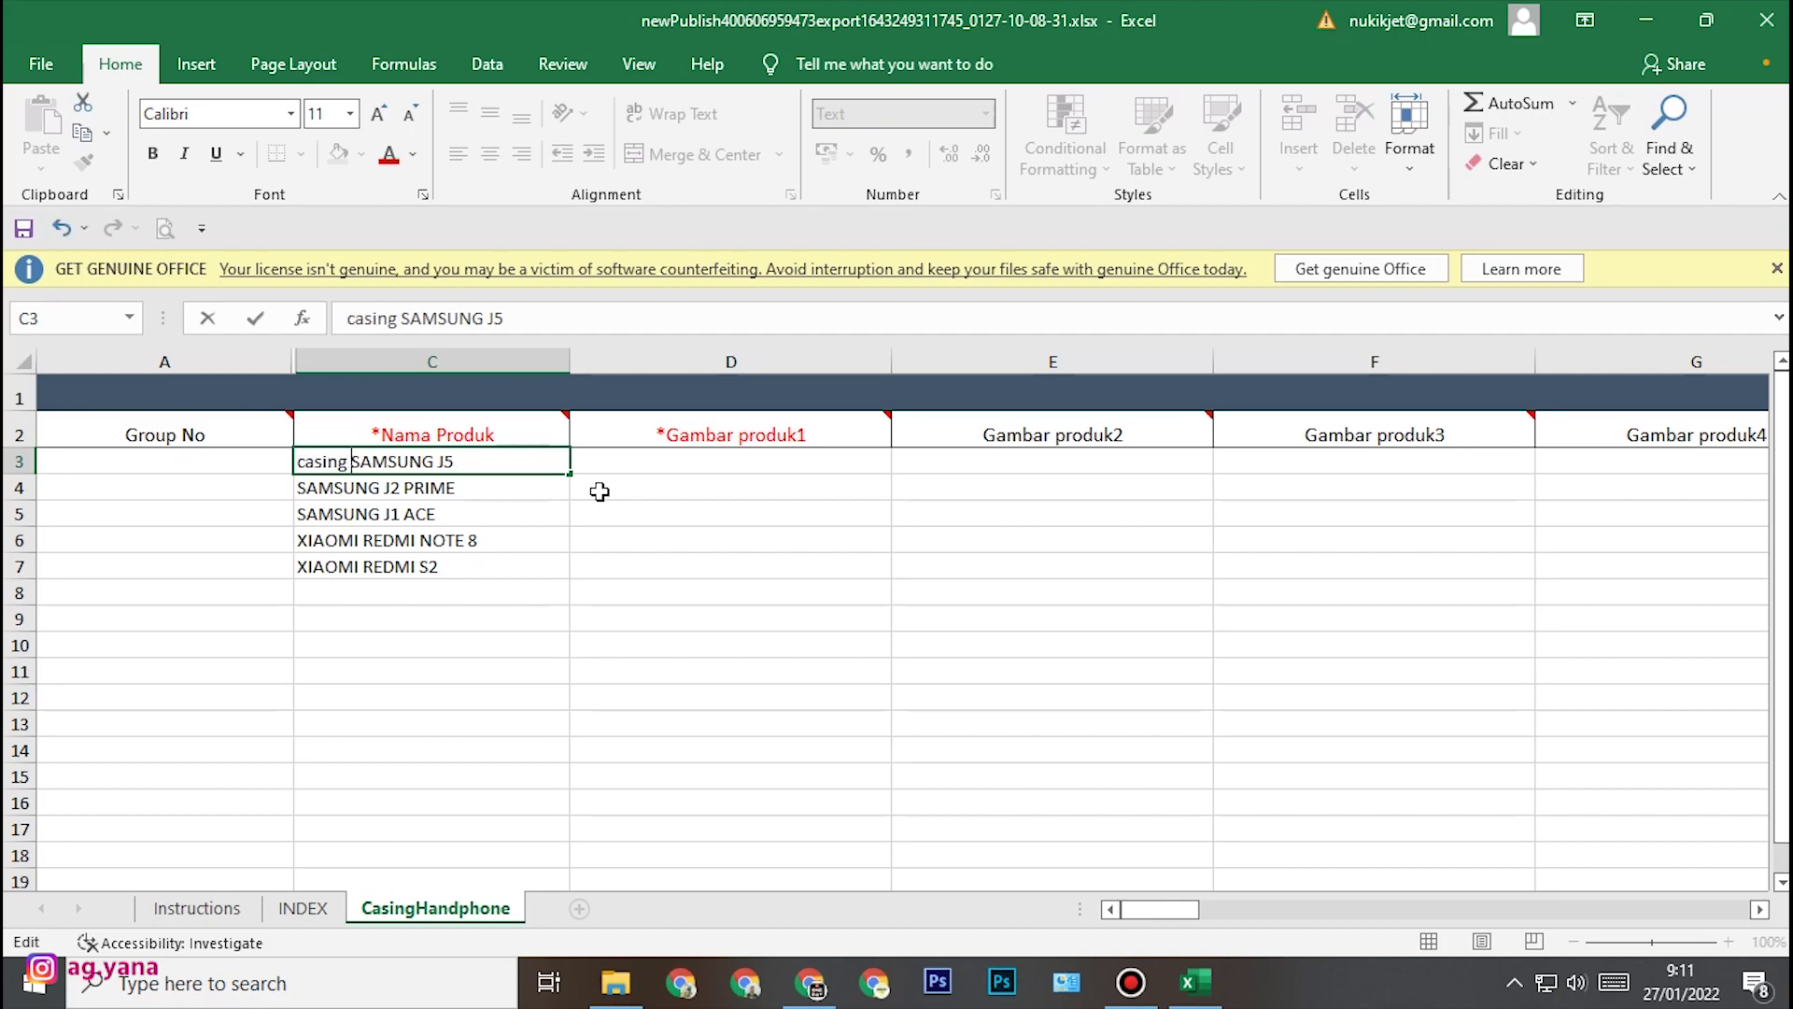
pyautogui.press('BackSpace')
pyautogui.press('BackSpace')
pyautogui.press('BackSpace')
pyautogui.press('BackSpace')
pyautogui.press('BackSpace')
pyautogui.press('BackSpace')
pyautogui.press('BackSpace')
pyautogui.press('BackSpace')
pyautogui.press('BackSpace')
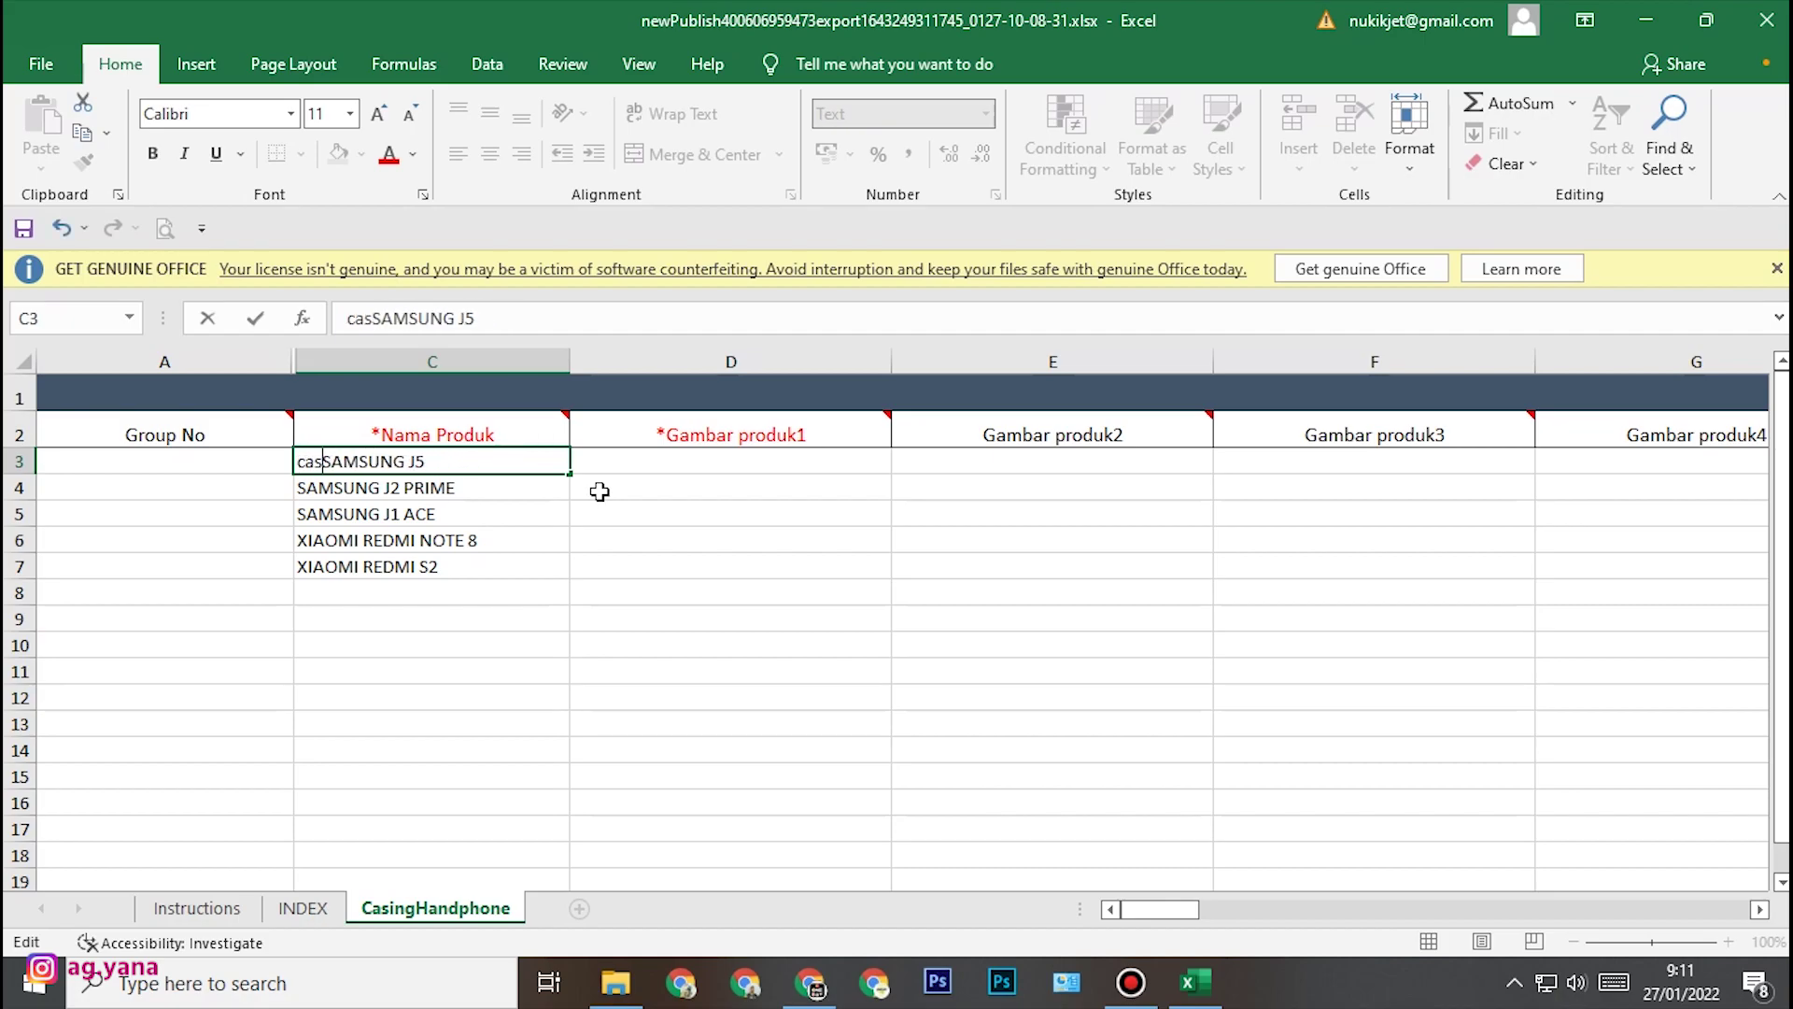
pyautogui.write('Casing HP')
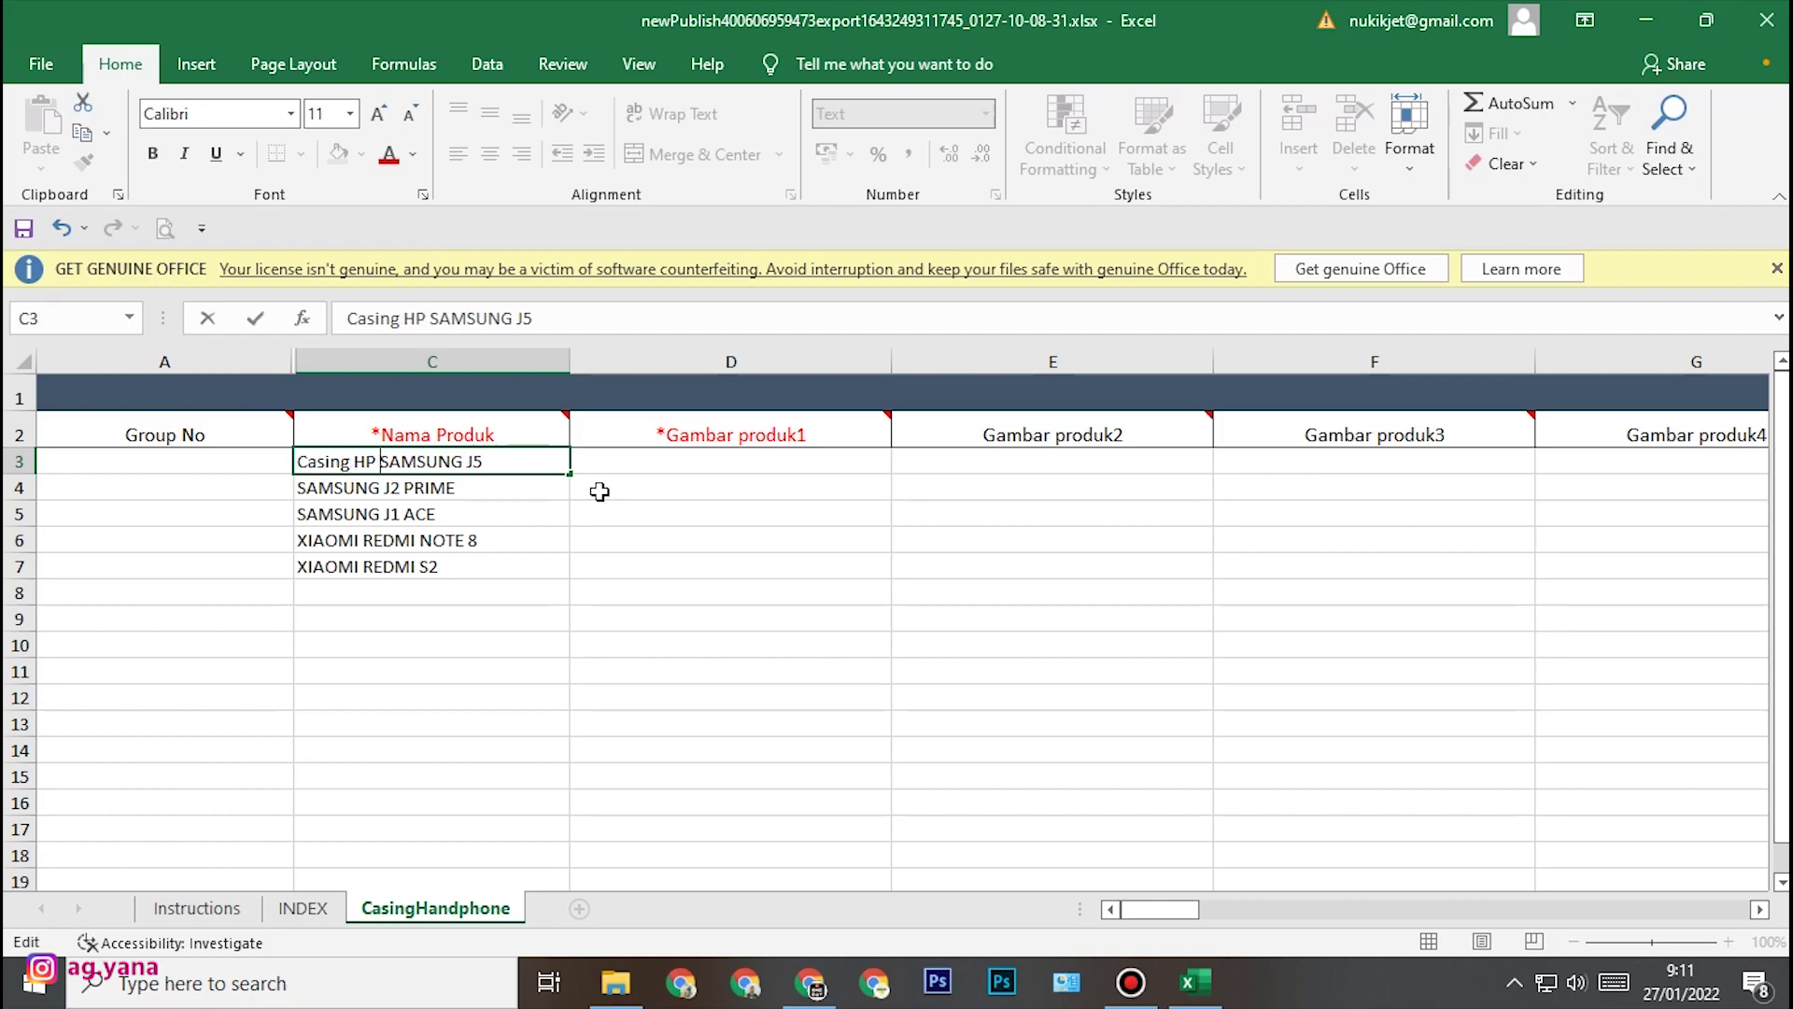
pyautogui.write(' iPa')
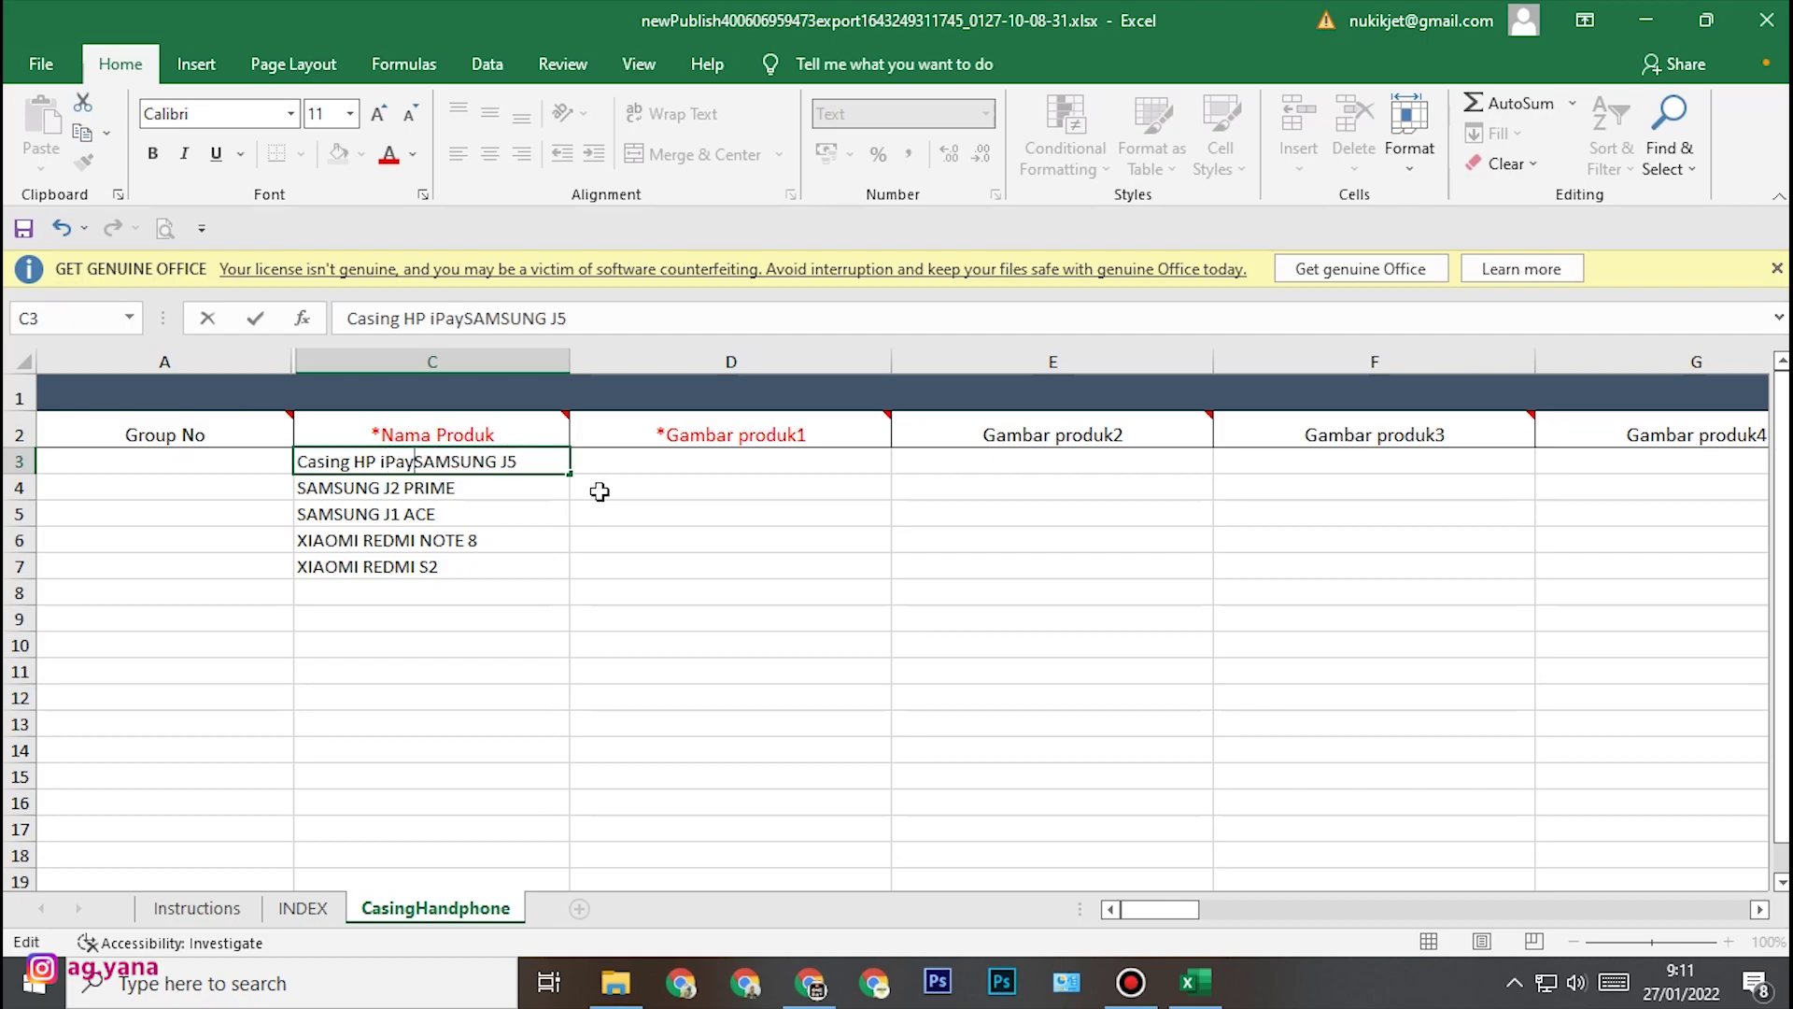
pyautogui.write('ky Karbon')
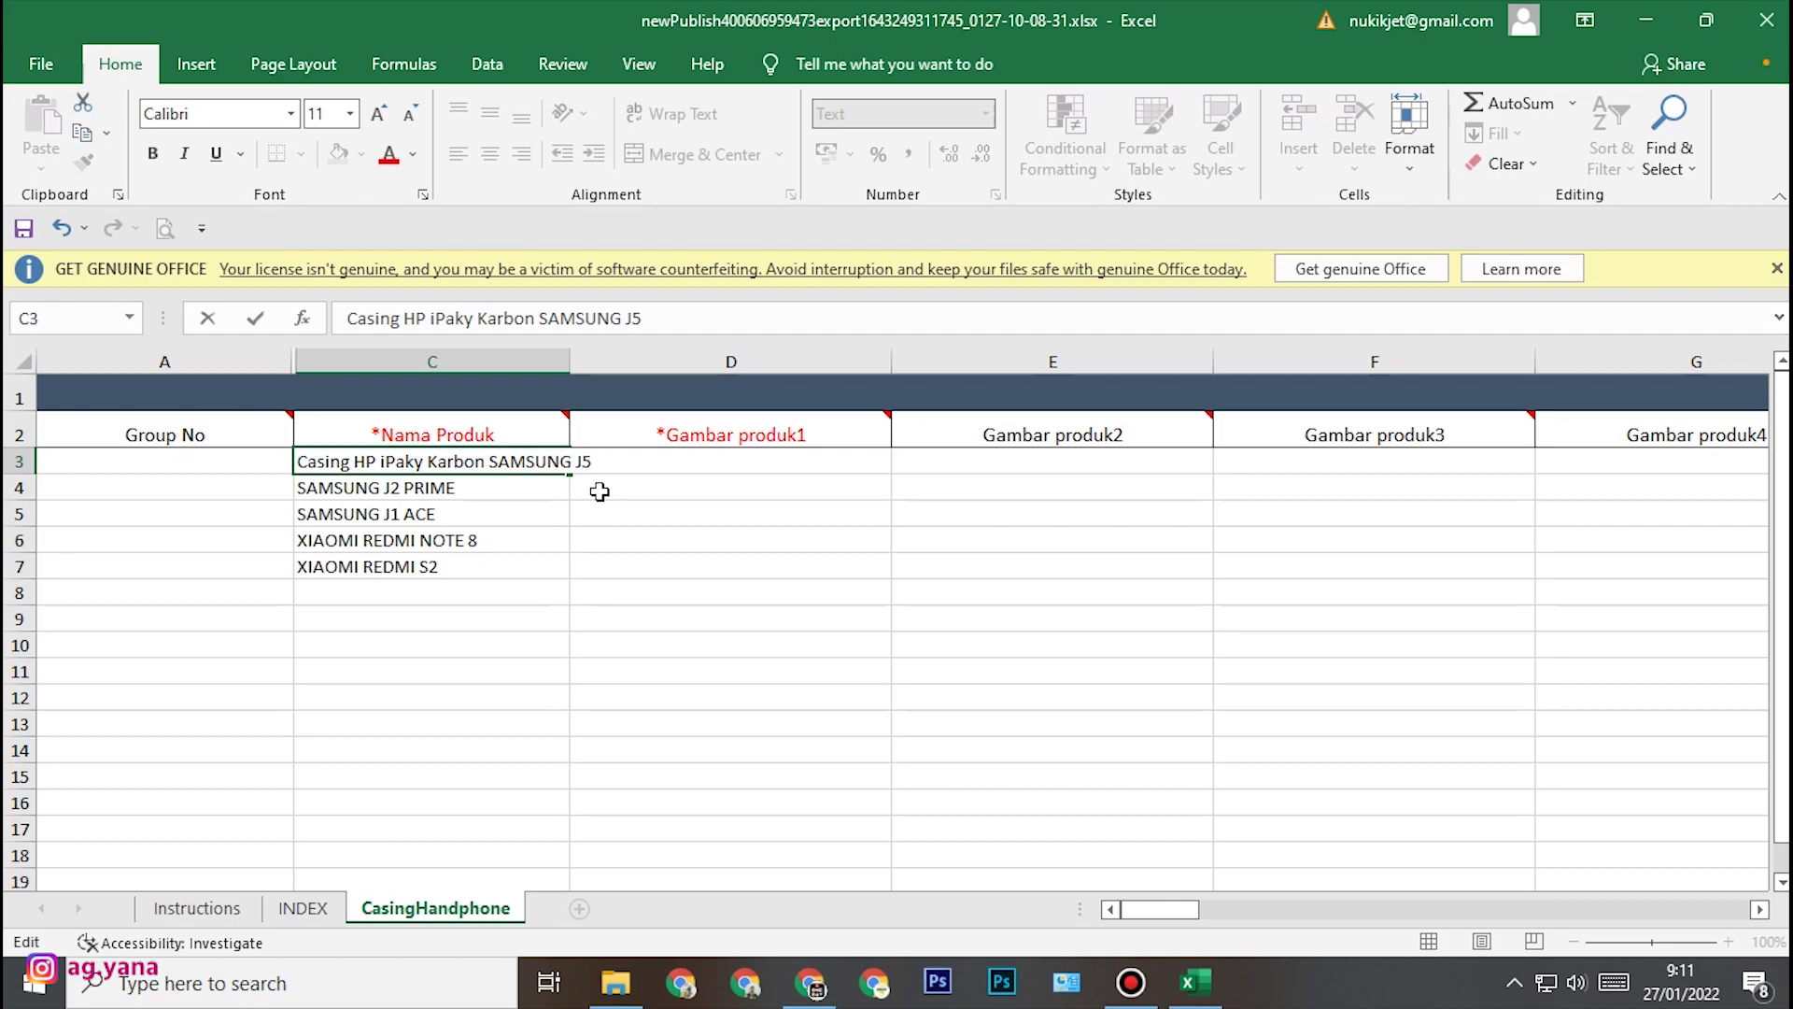
pyautogui.press('Tab')
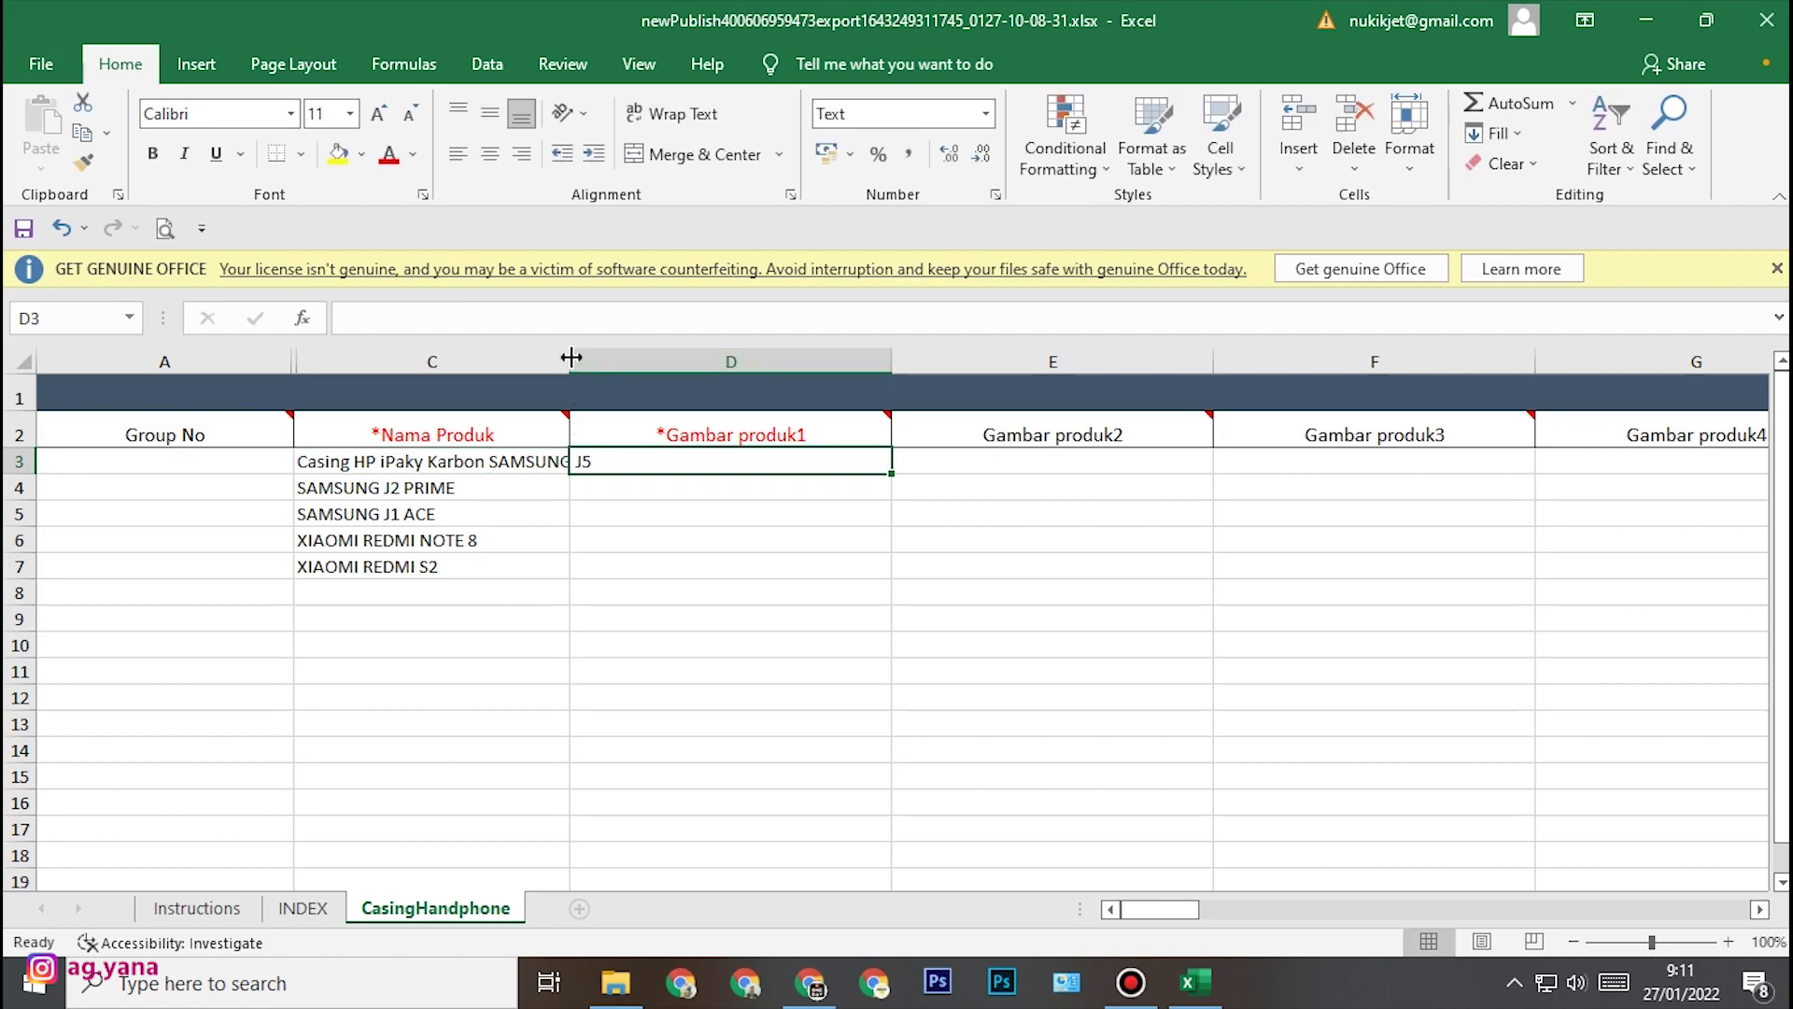
pyautogui.doubleClick(571, 357)
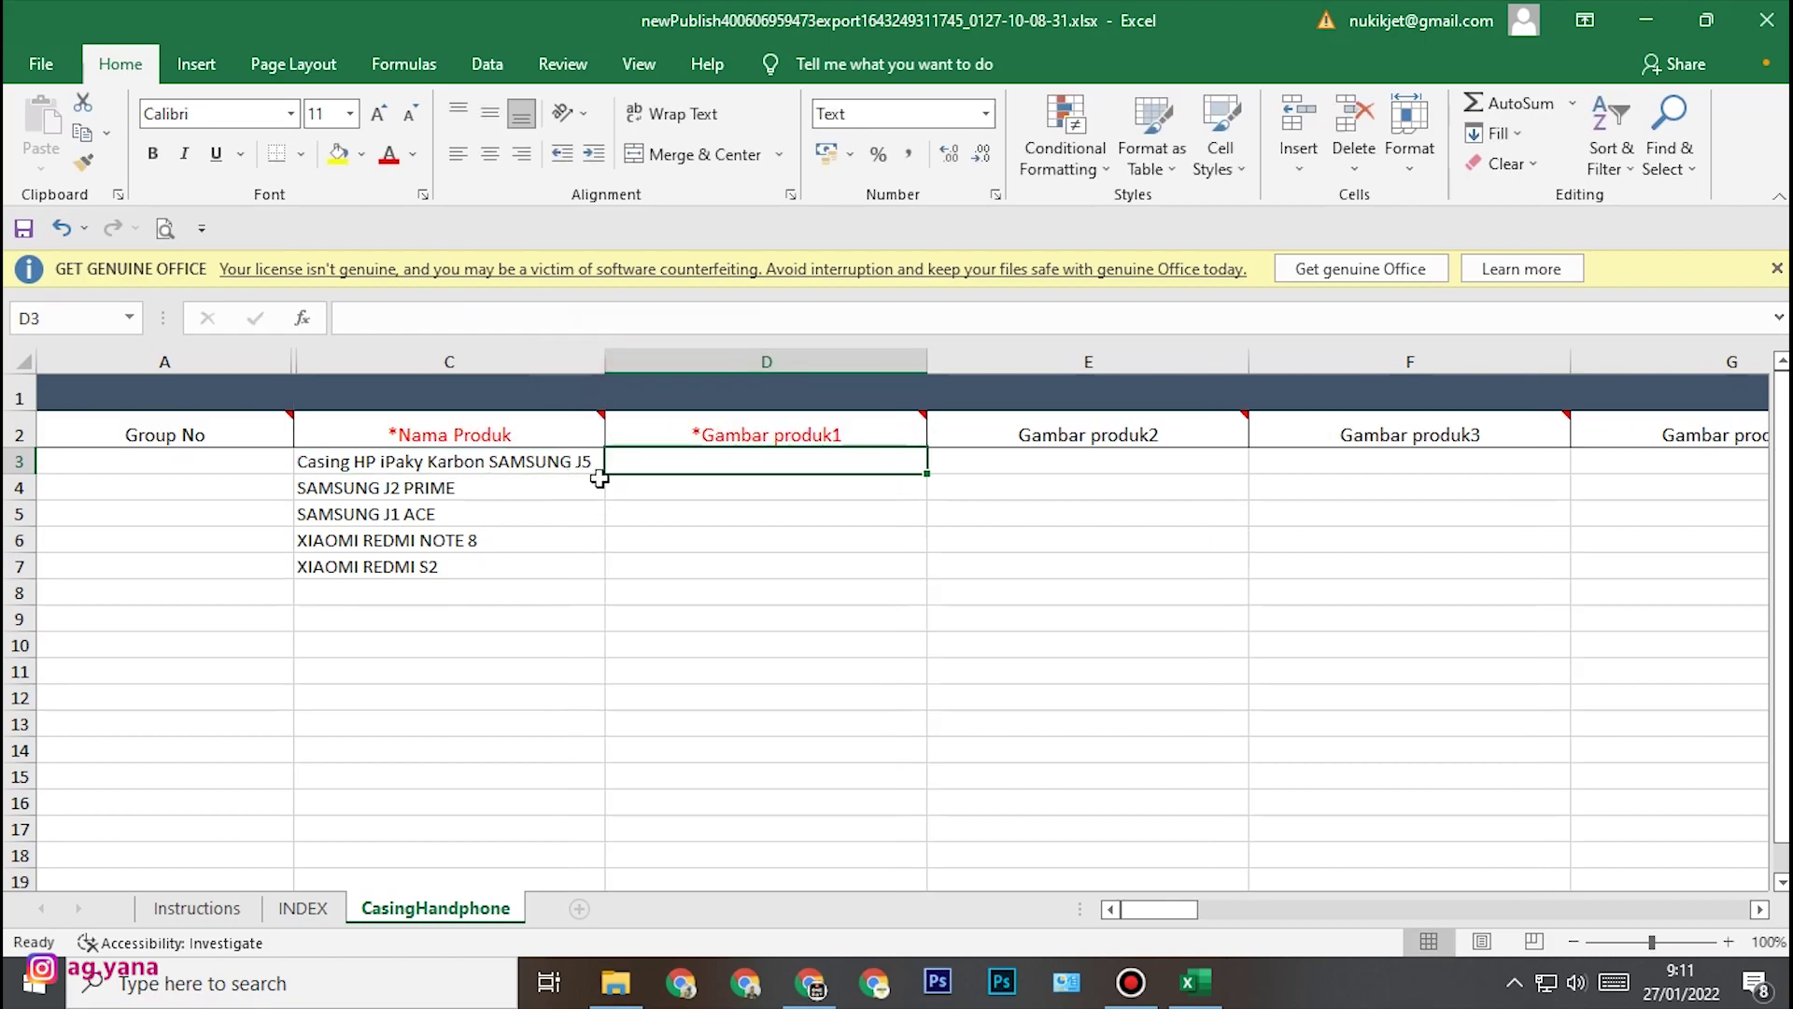
# - Append "Kondom HP Lentur Hitam tektur" to the product name in C3 and autofit column C again
pyautogui.doubleClick(591, 459)
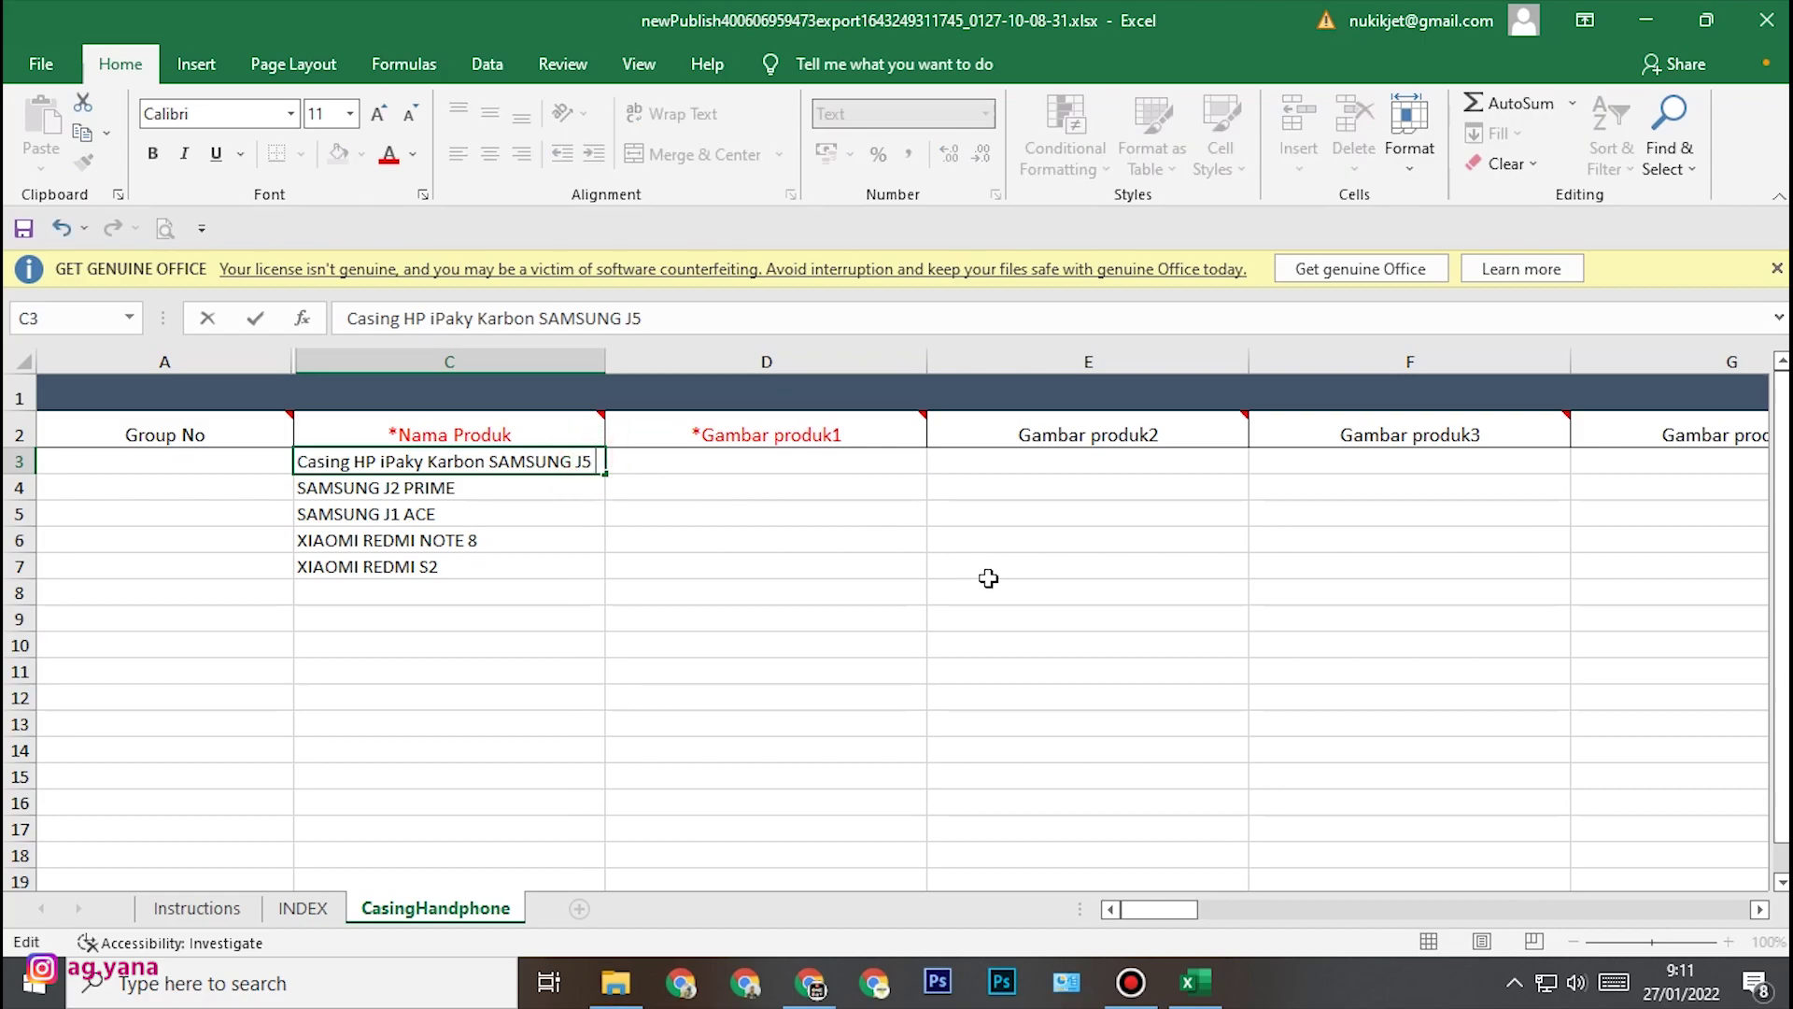
pyautogui.write('Kondom HP Lentur')
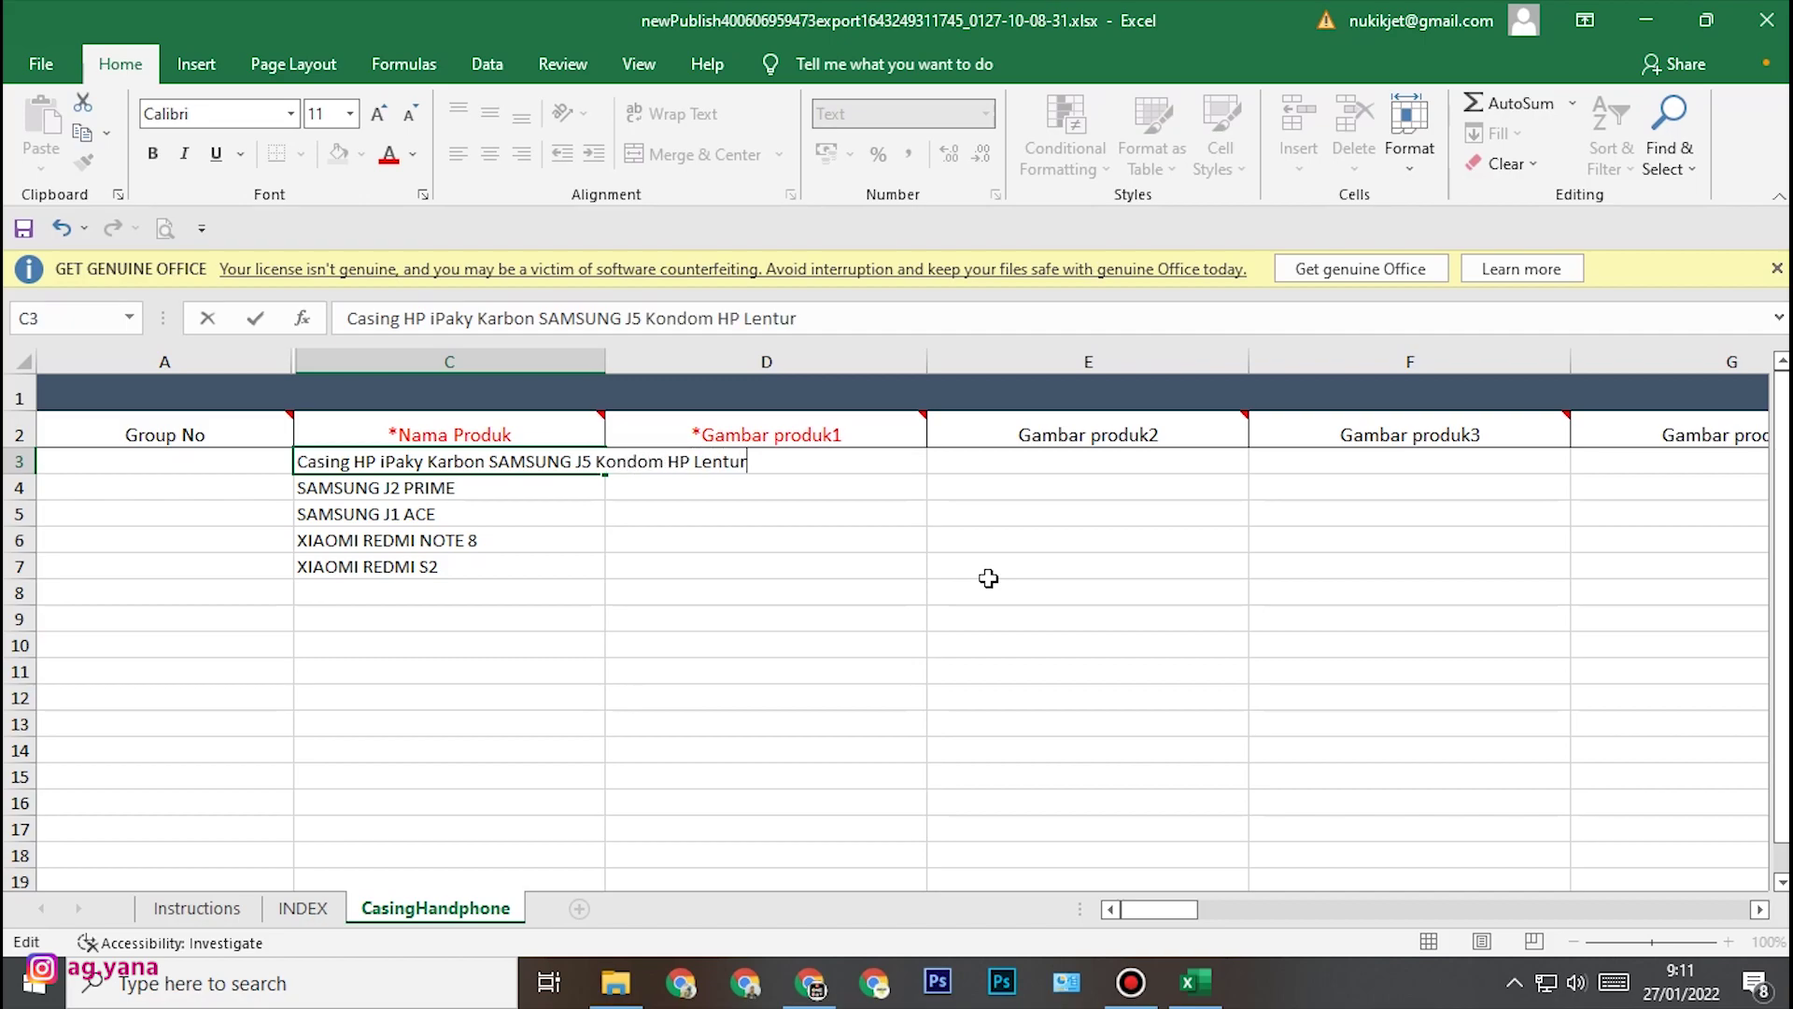
pyautogui.write(' Hitam tektur')
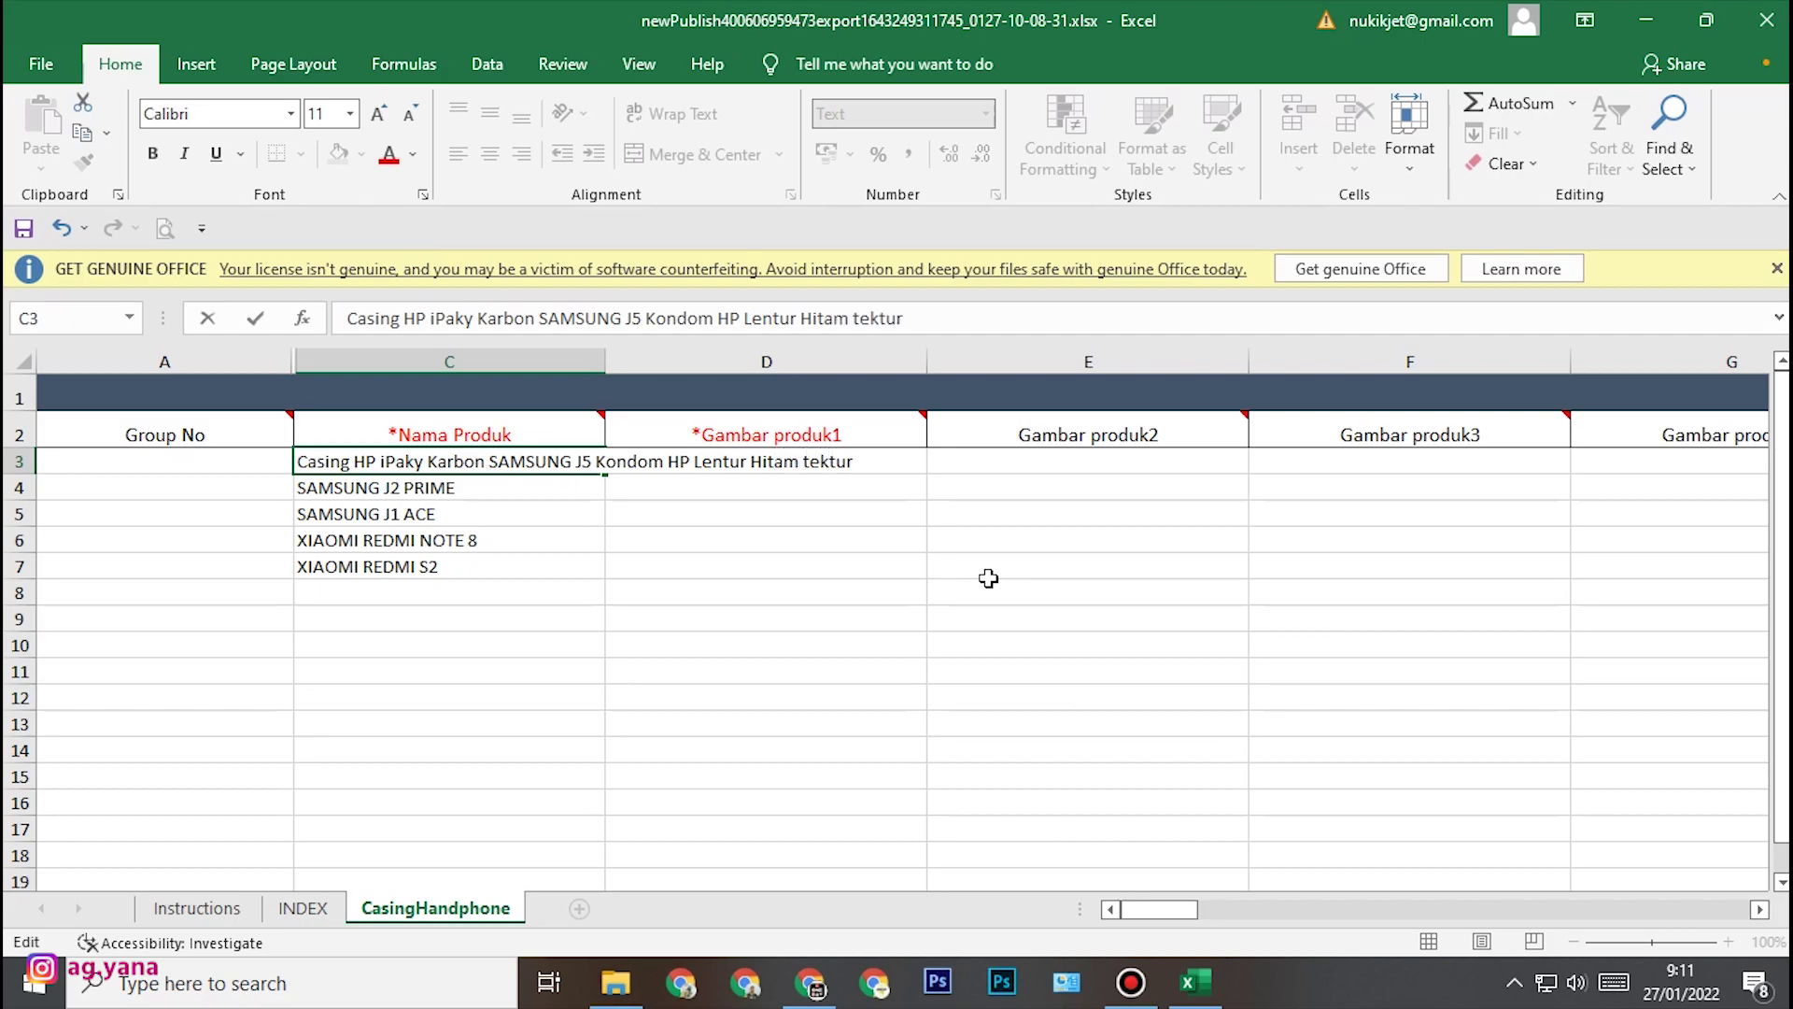
pyautogui.press('Tab')
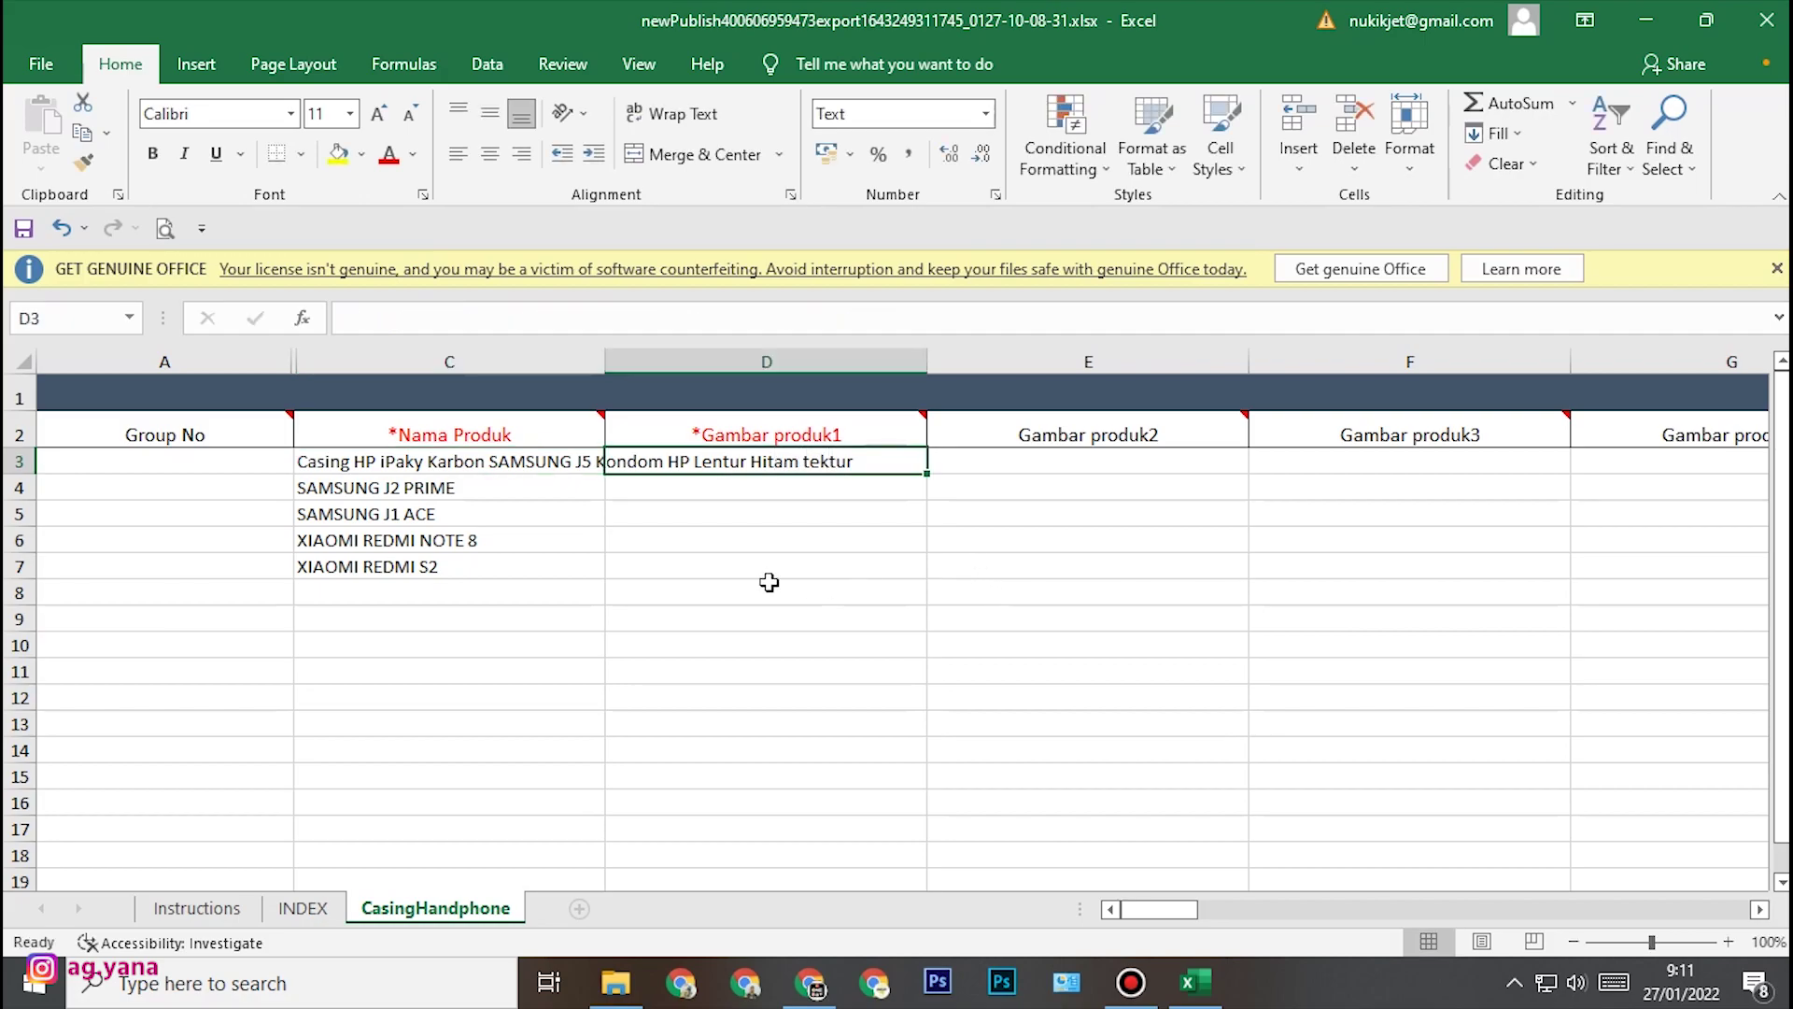
pyautogui.doubleClick(602, 359)
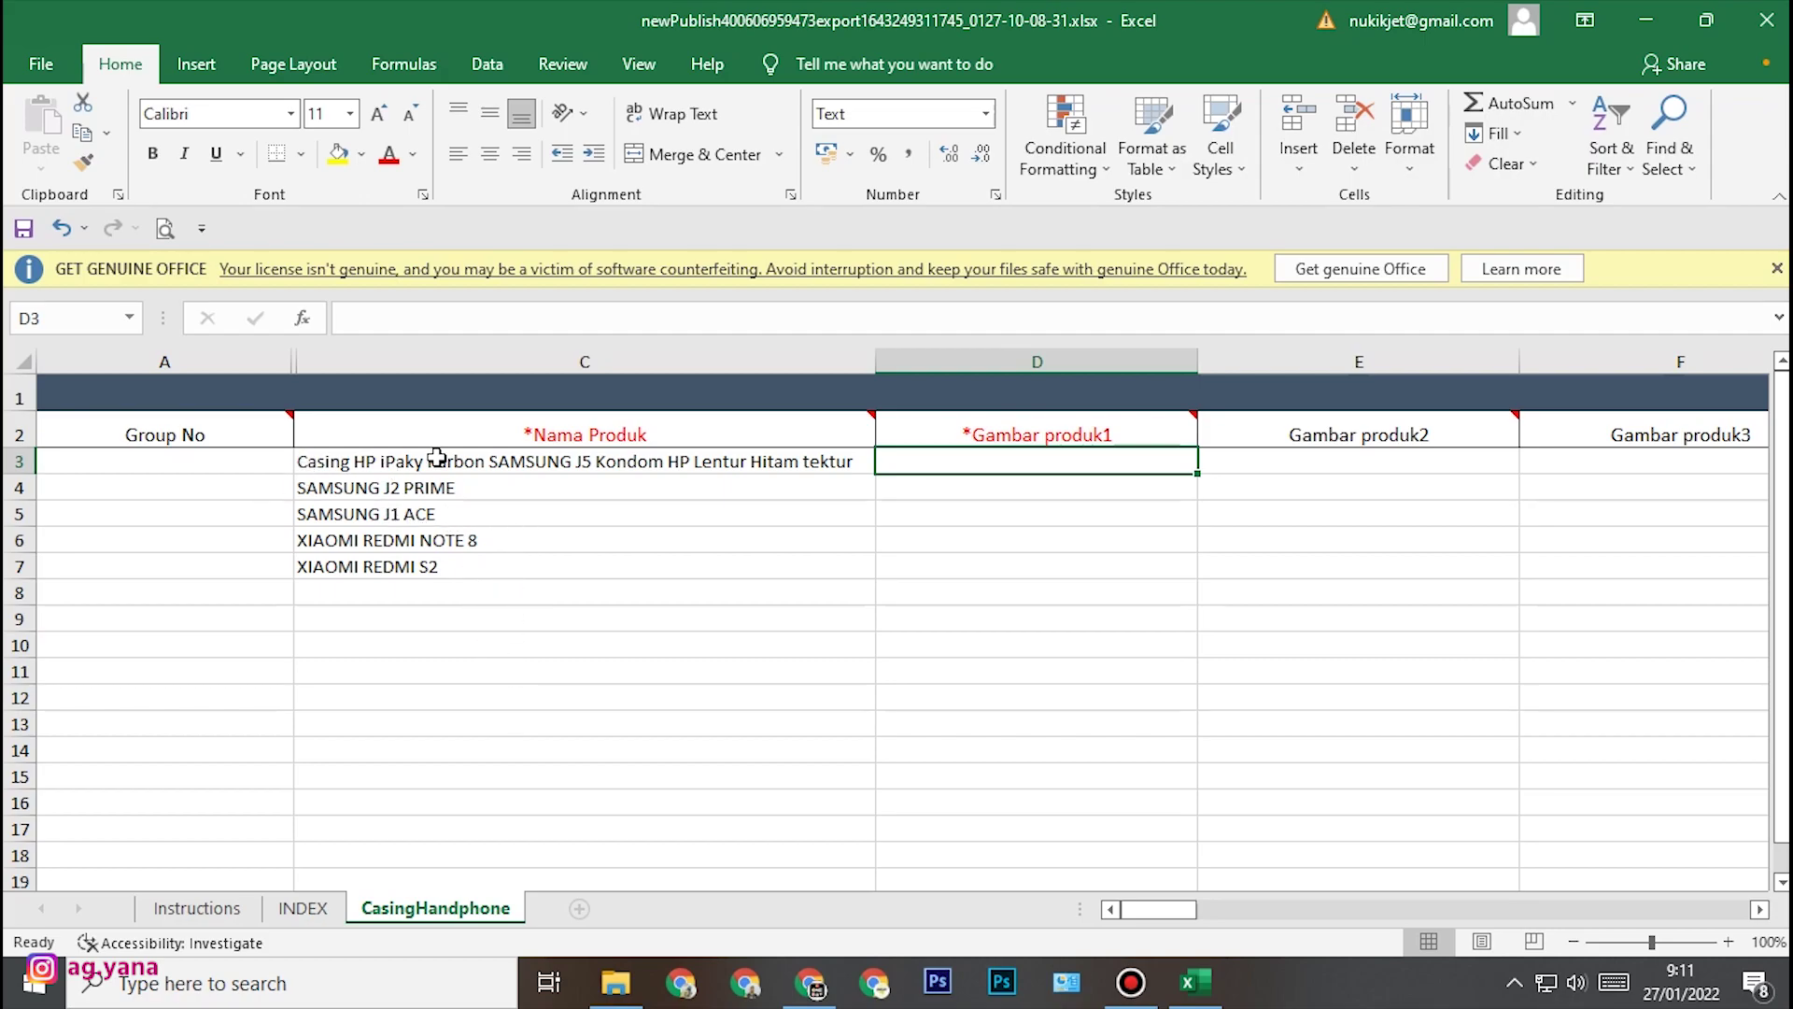
# - Create a new blank workbook and return to the CasingHandphone sheet of the template
pyautogui.click(675, 695)
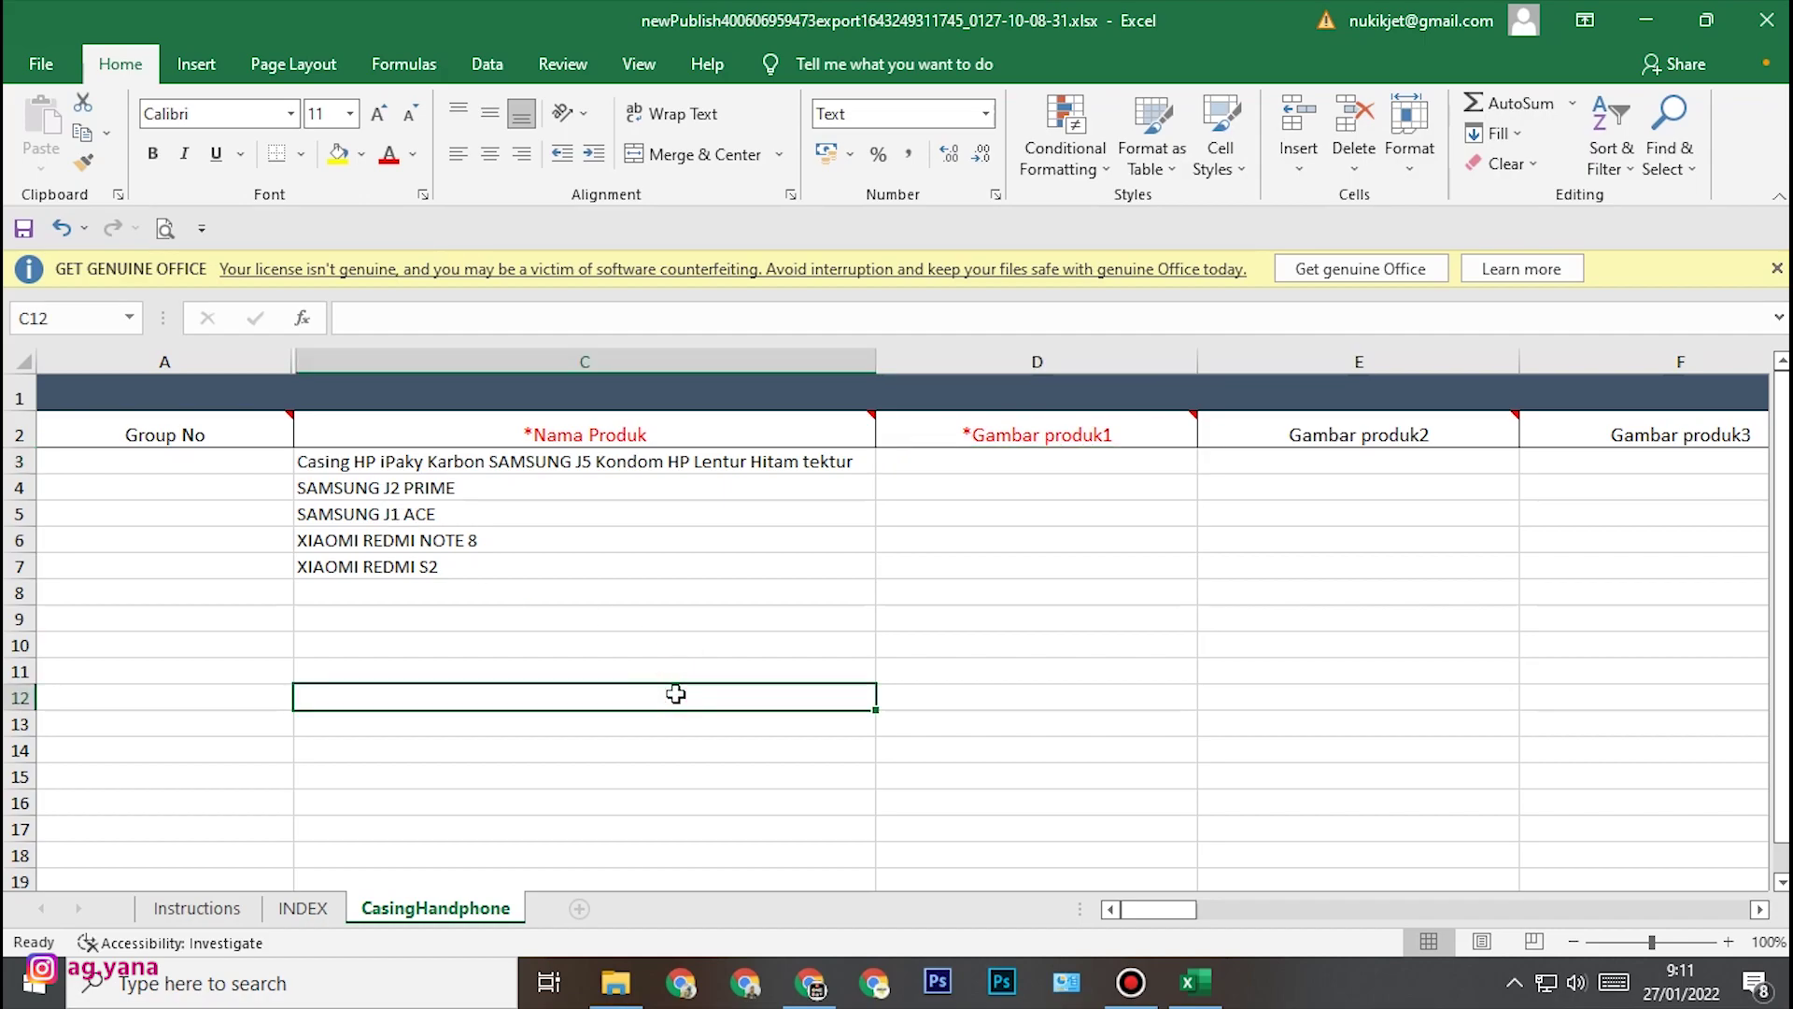
pyautogui.click(43, 71)
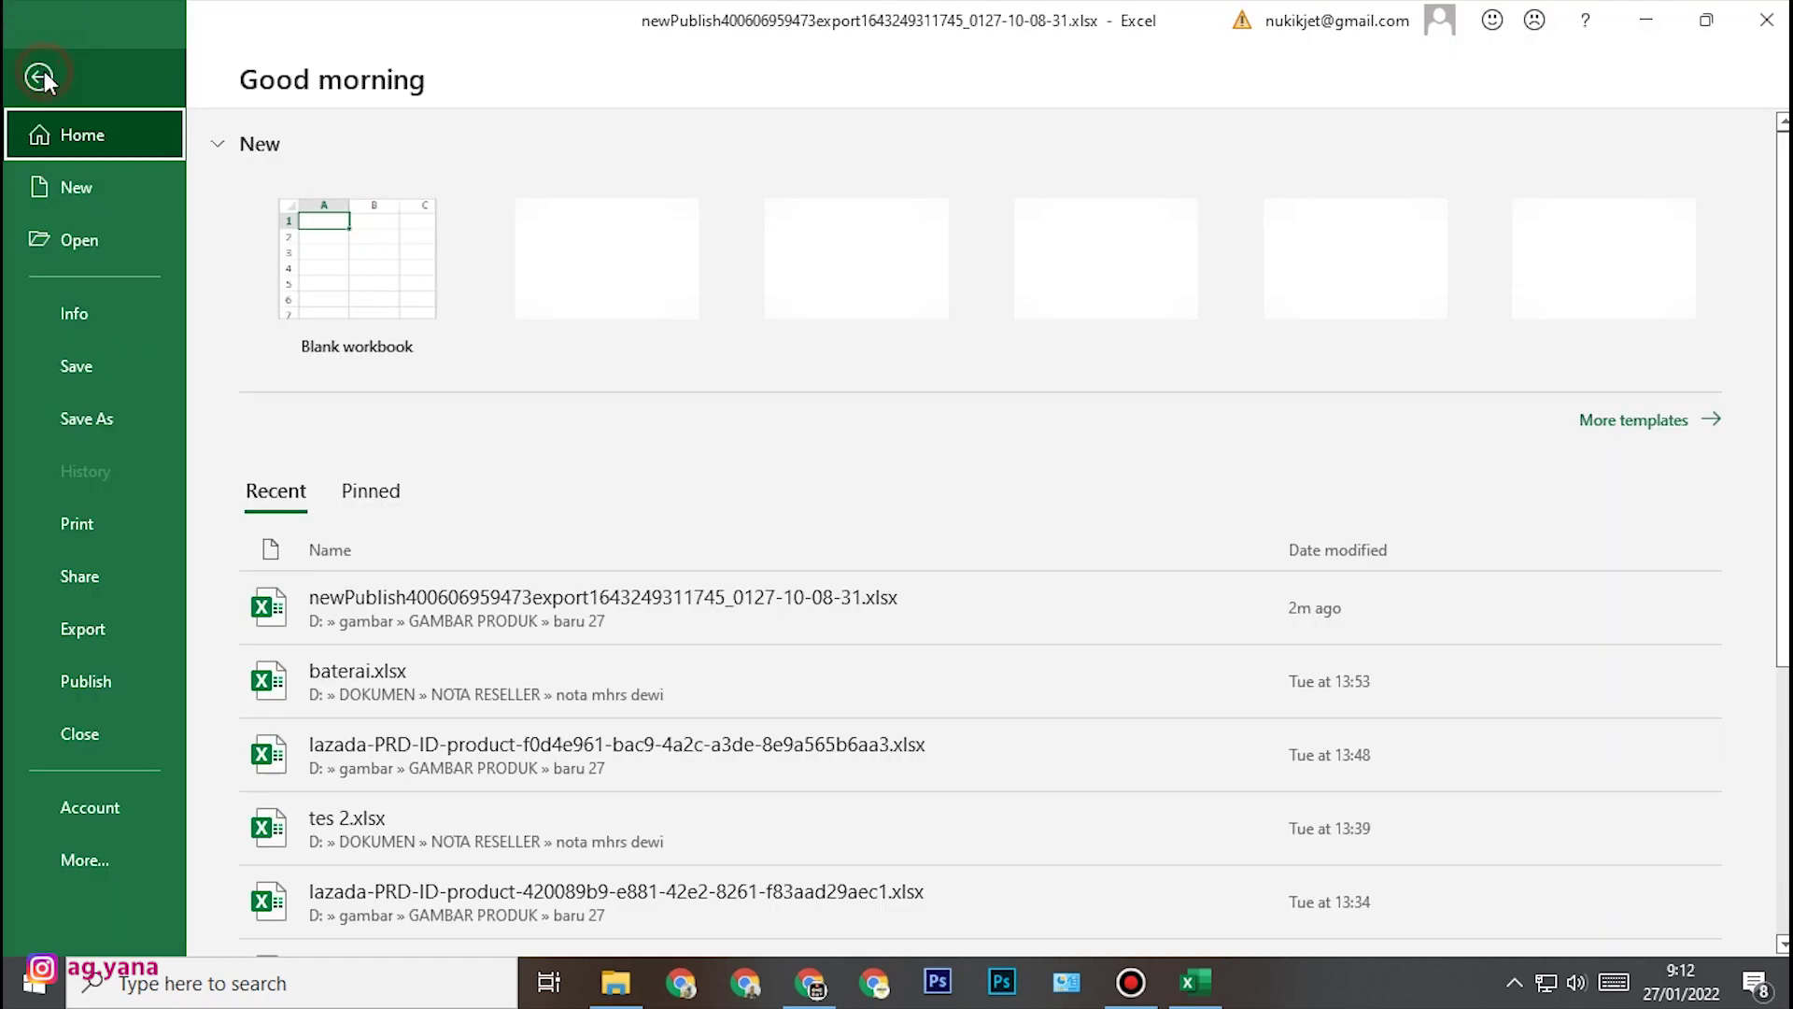
pyautogui.click(339, 252)
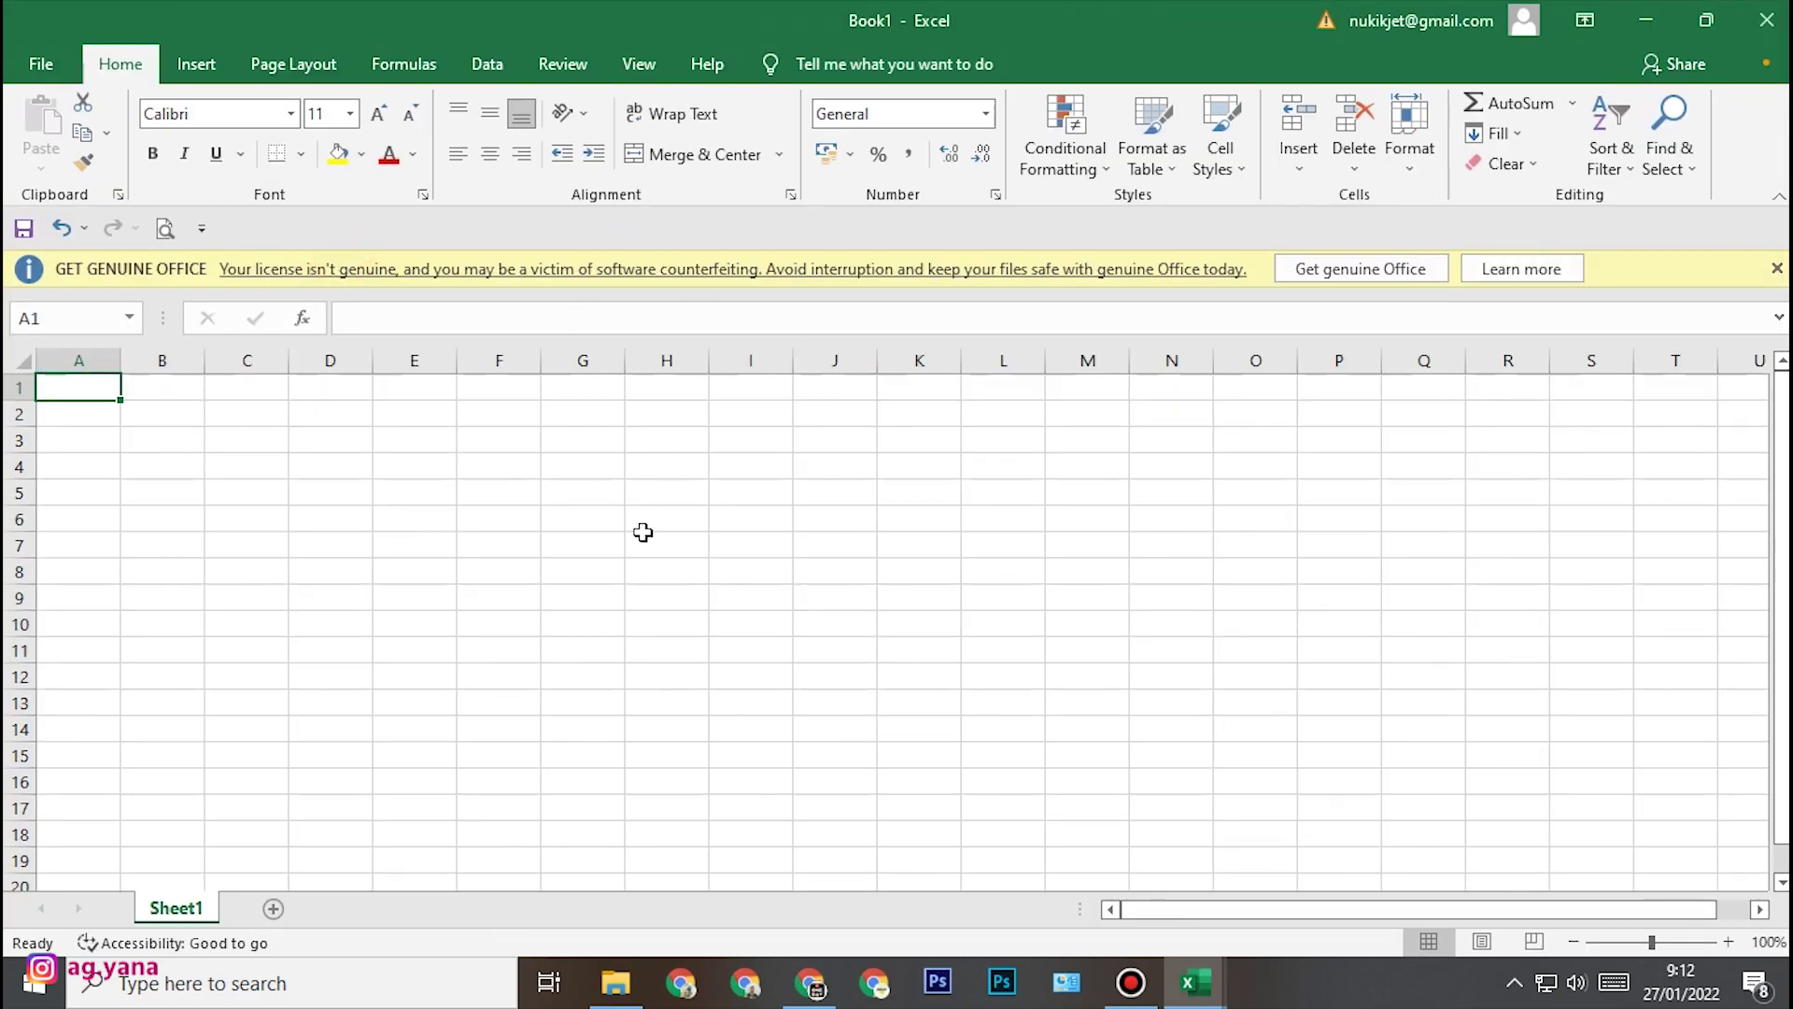
pyautogui.hotkey('ctrl', 'w')
pyautogui.click(627, 571)
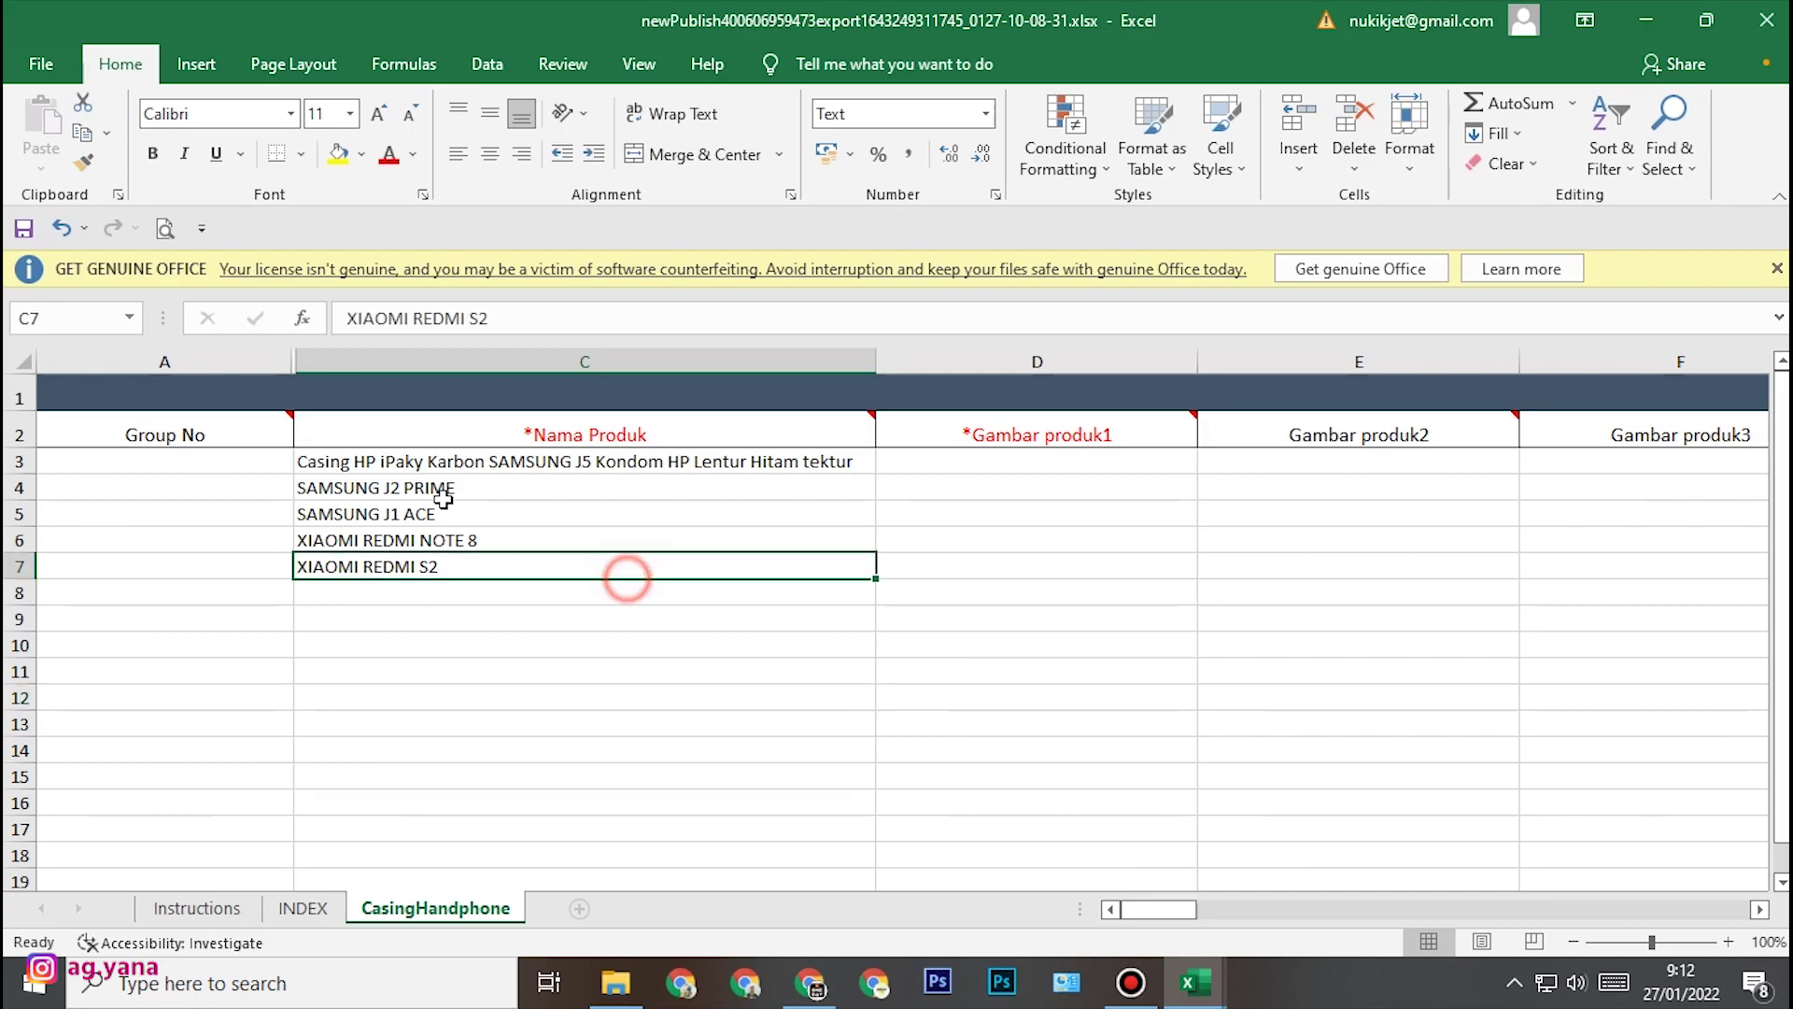
# - Copy the phone models in C4:C7 into Book1 starting at D1 and autofit column D
pyautogui.moveTo(444, 486); pyautogui.dragTo(443, 566)
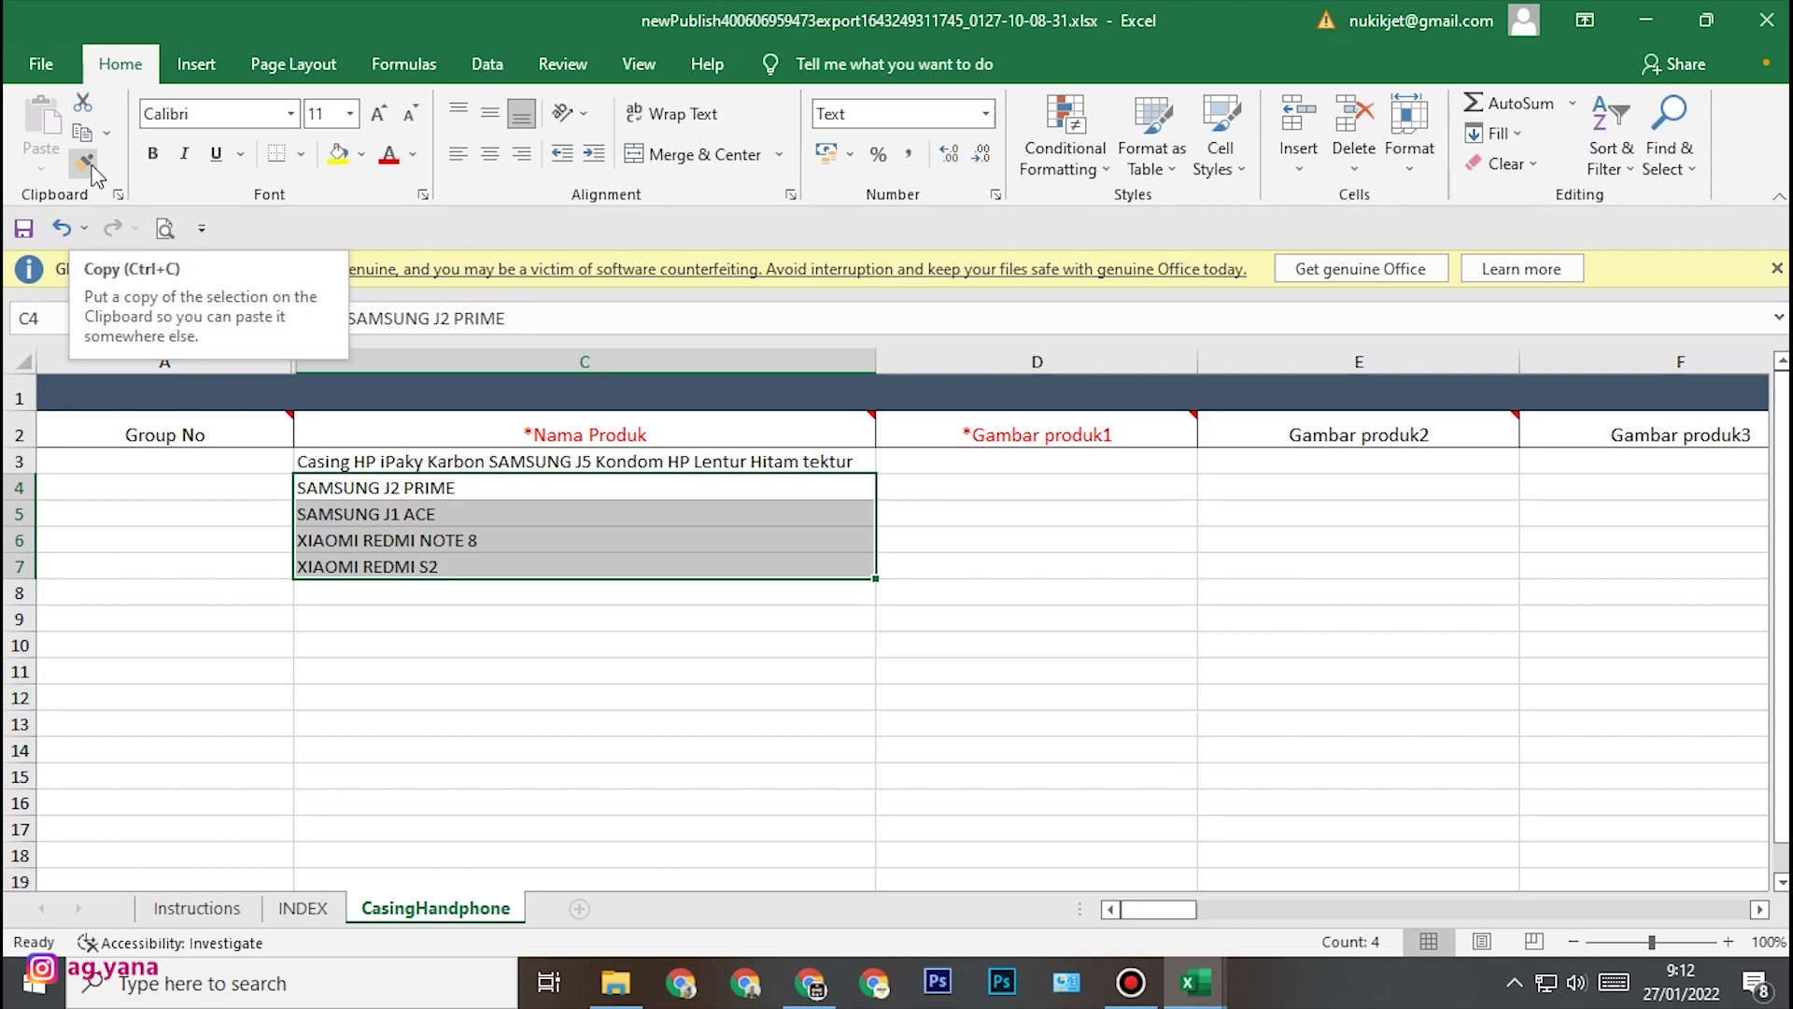
pyautogui.click(83, 136)
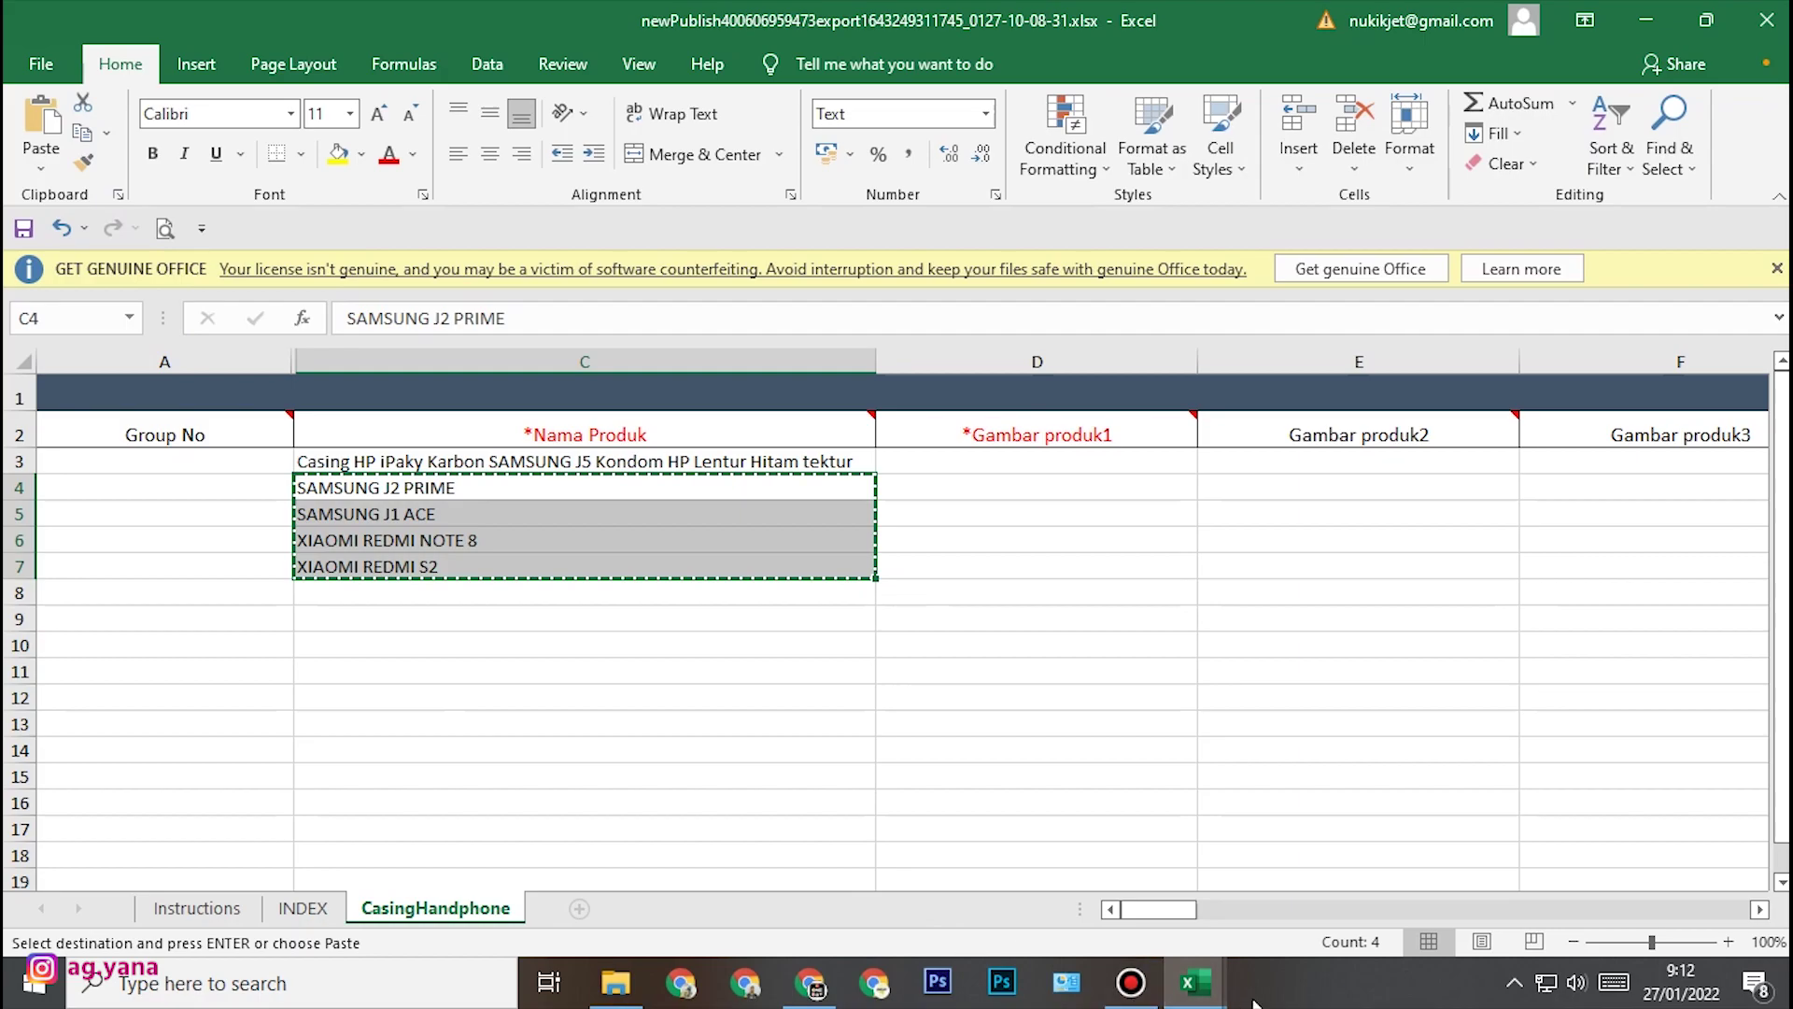
pyautogui.moveTo(1195, 981)
pyautogui.click(1277, 877)
pyautogui.click(360, 383)
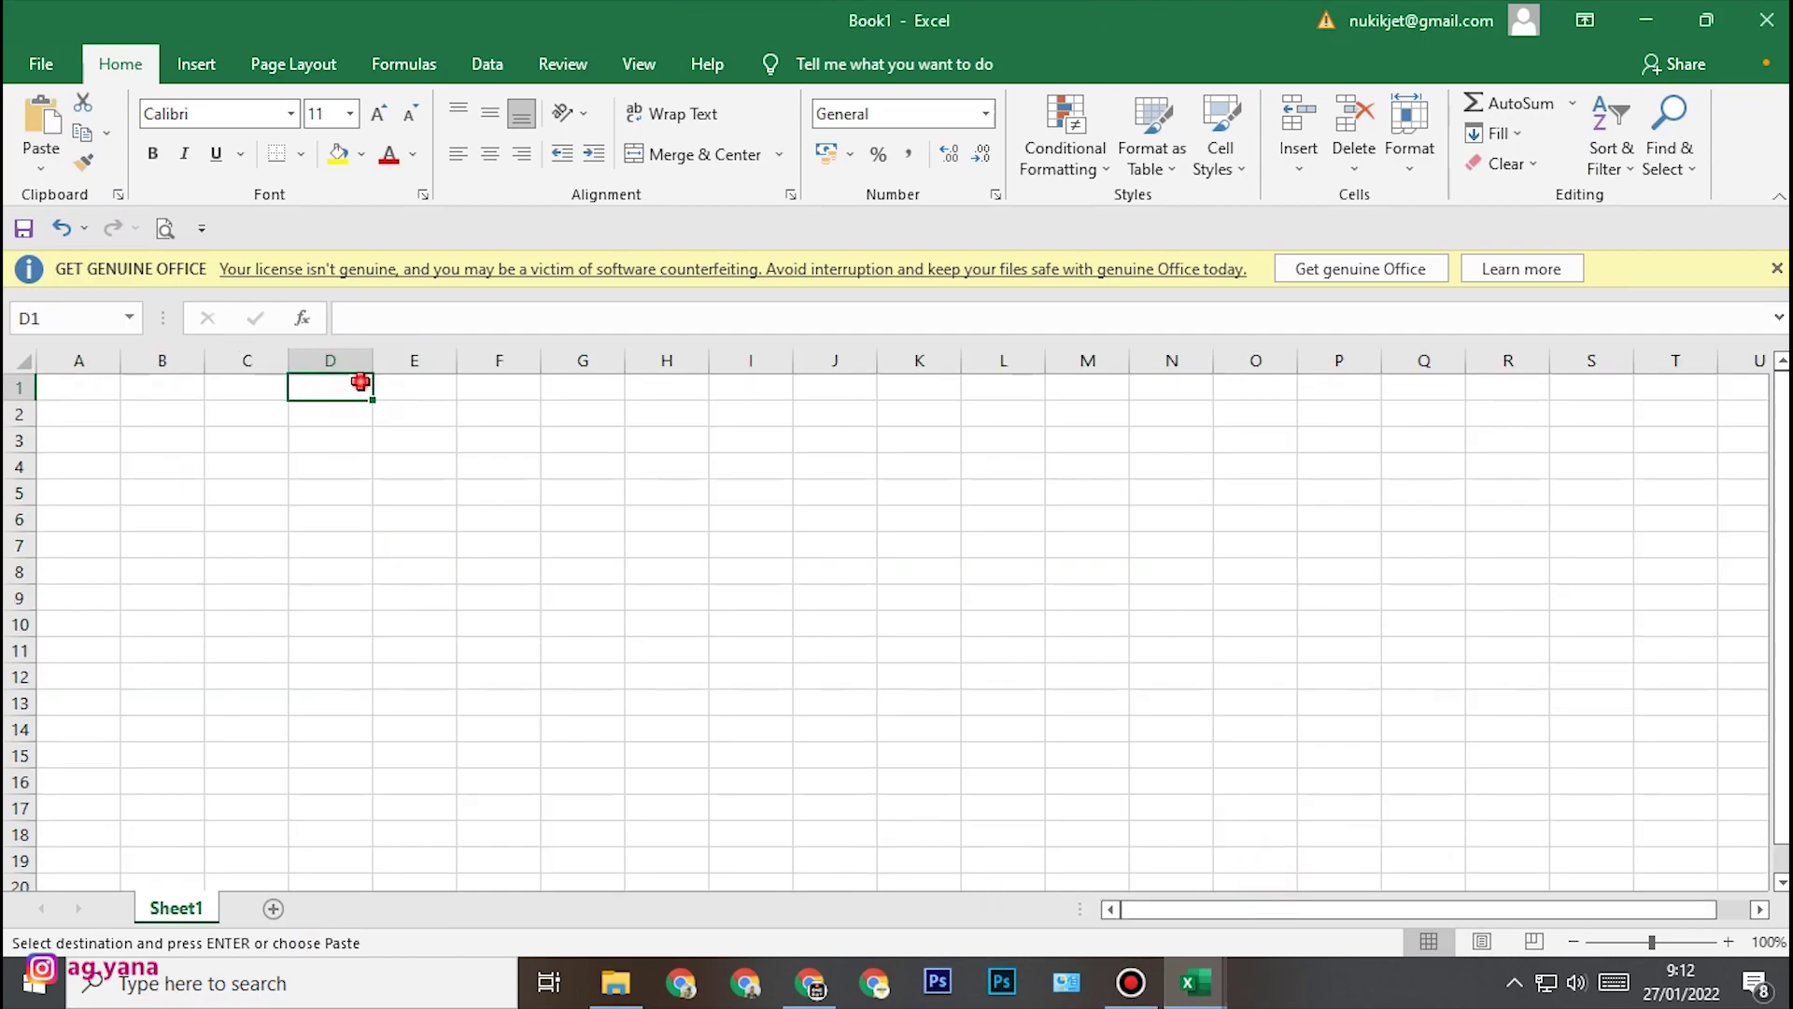
pyautogui.hotkey('ctrl', 'v')
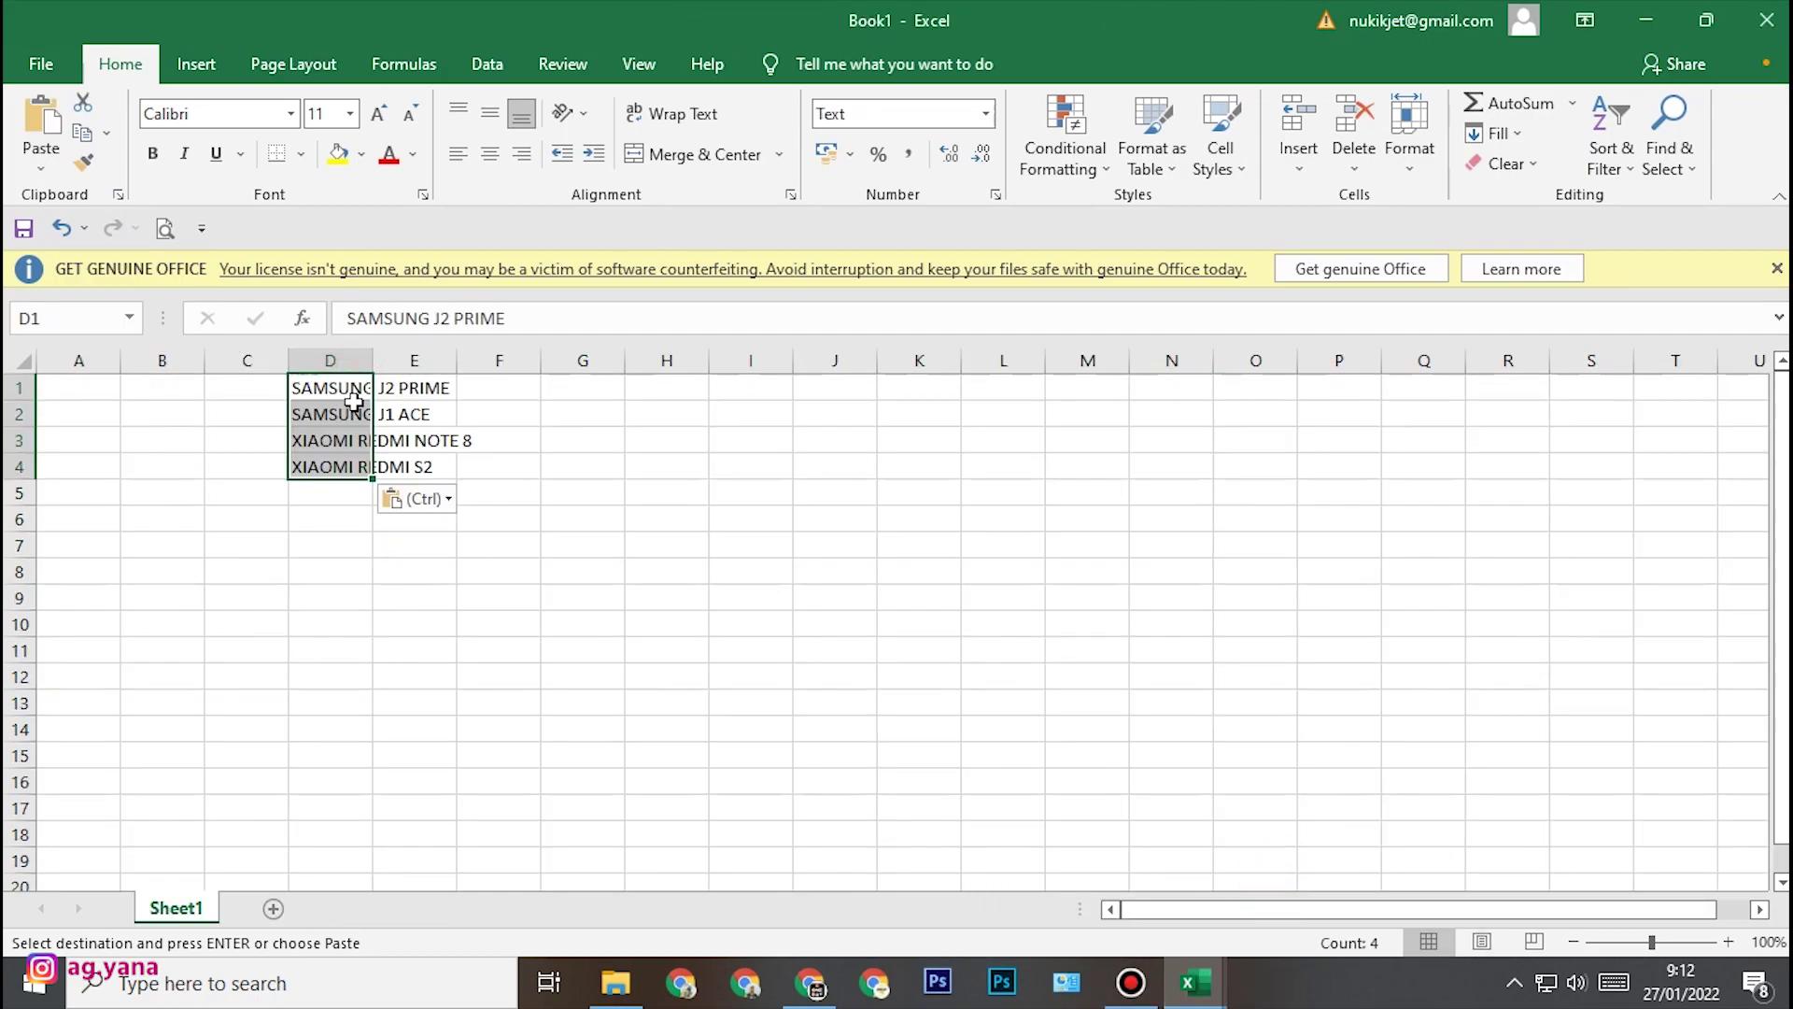
pyautogui.doubleClick(372, 361)
# - Copy "Casing HP iPaky Karbon" from the template's C3 into Book1 cell C1, autofit column C and fill it down to C4
pyautogui.click(273, 392)
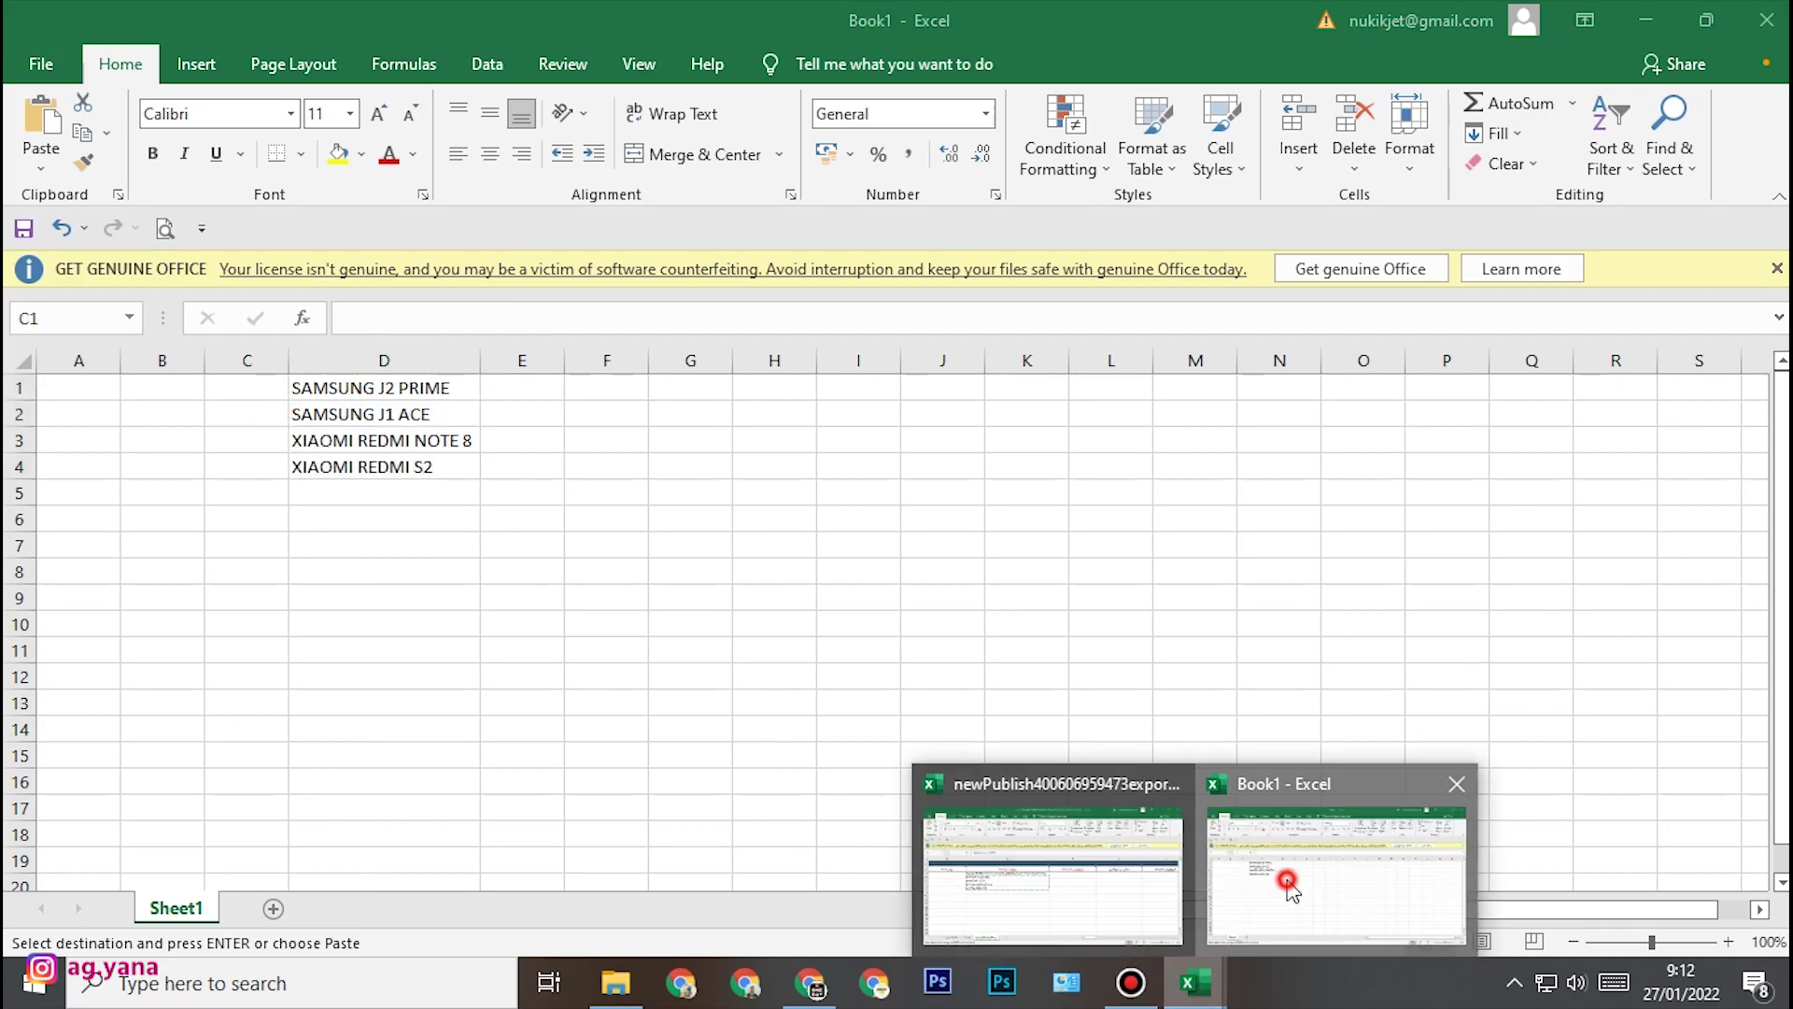
pyautogui.moveTo(1175, 999)
pyautogui.click(1049, 885)
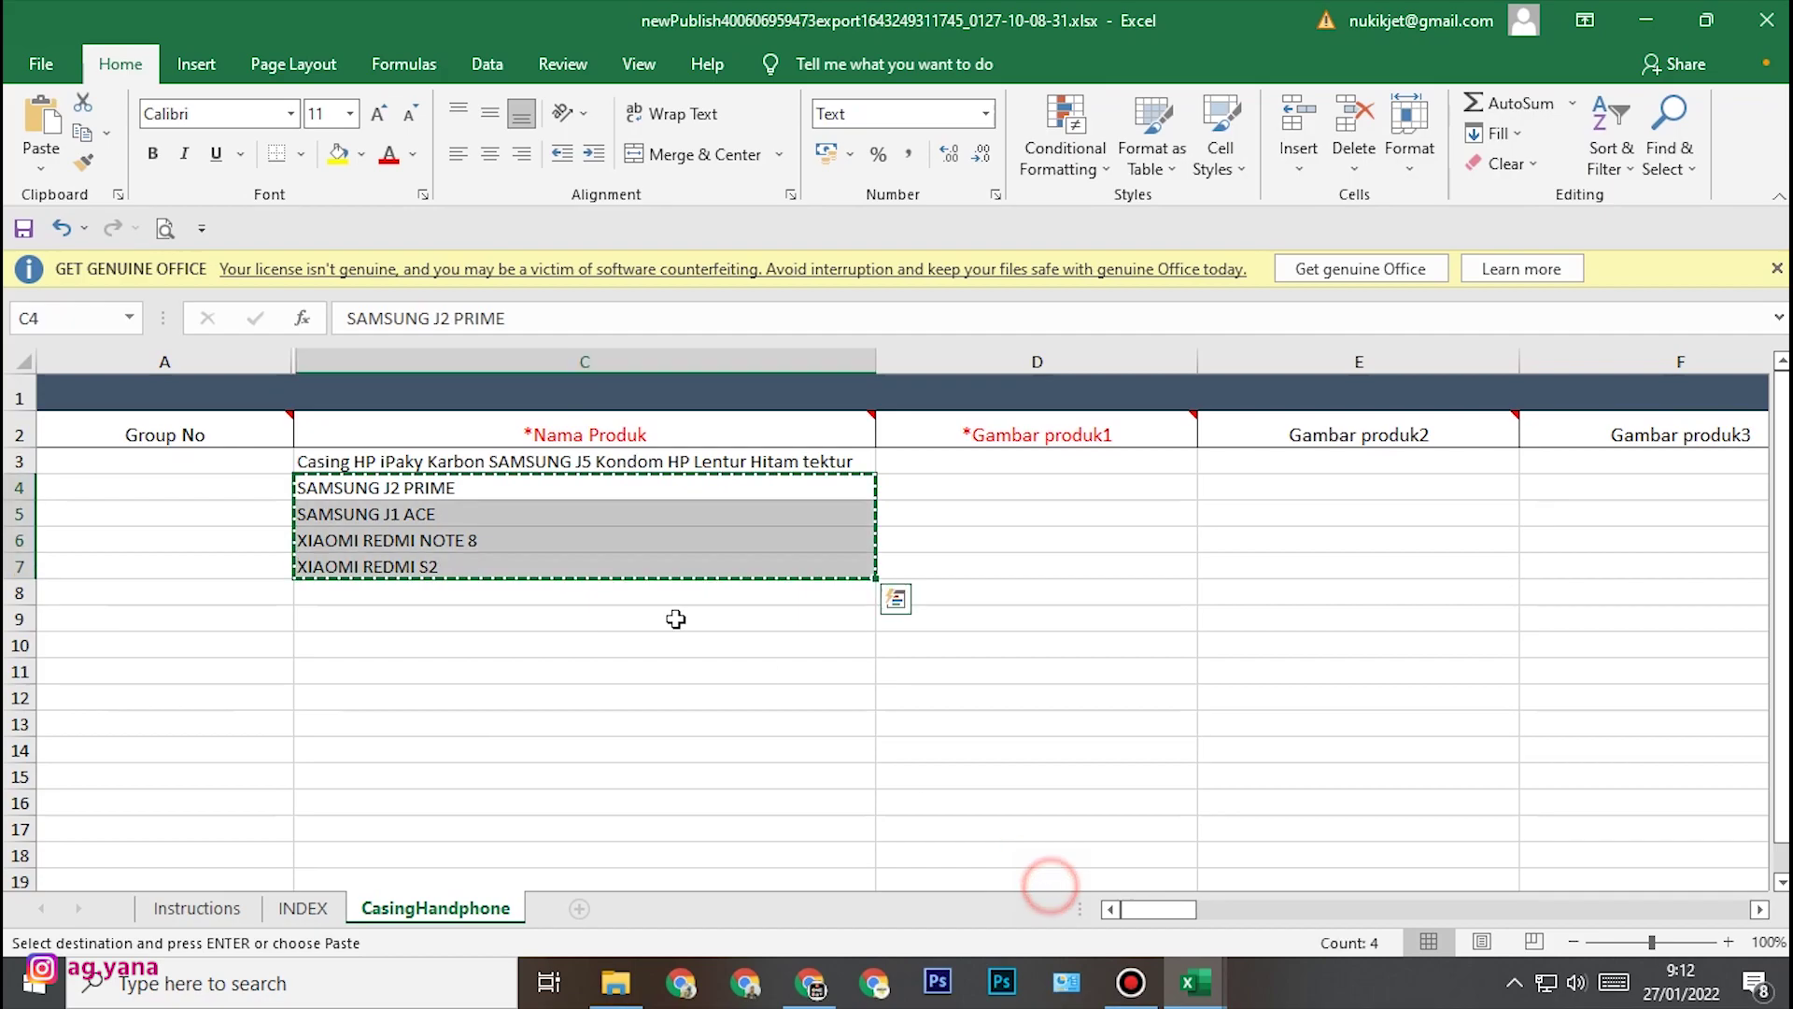
pyautogui.doubleClick(448, 460)
pyautogui.moveTo(484, 461); pyautogui.dragTo(168, 460)
pyautogui.hotkey('alt', 'Tab')
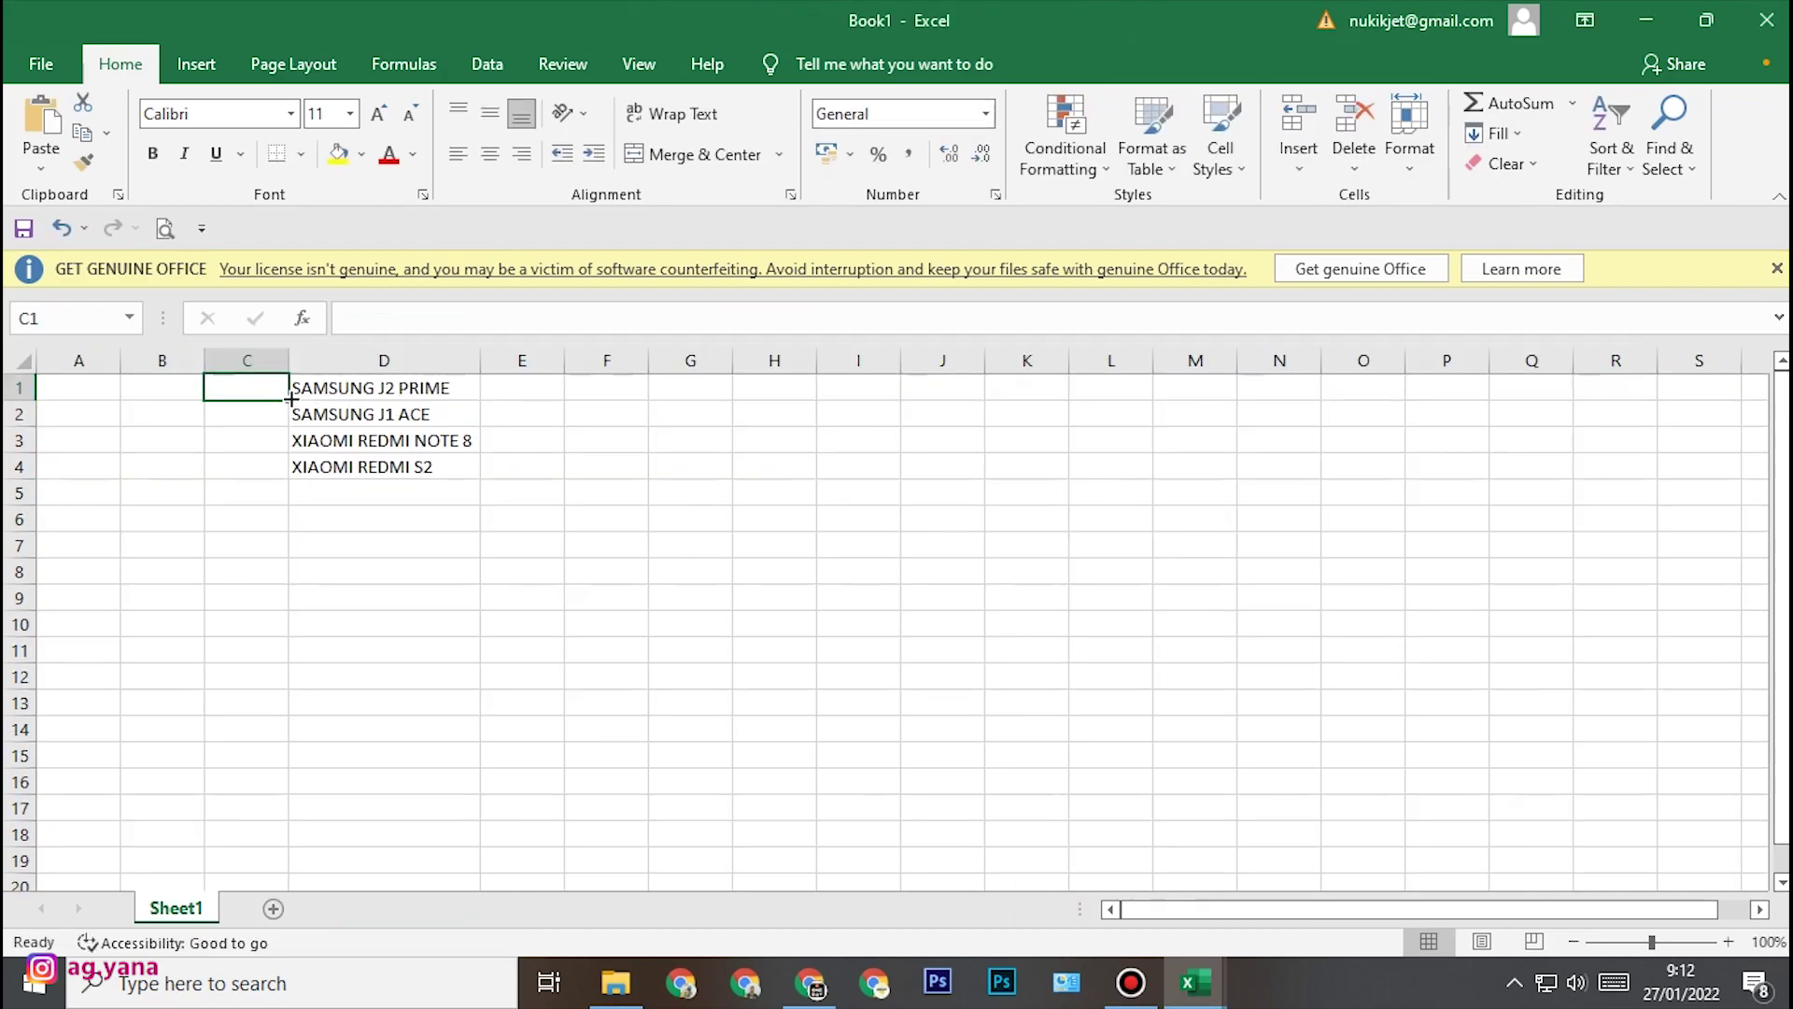
pyautogui.hotkey('ctrl', 'v')
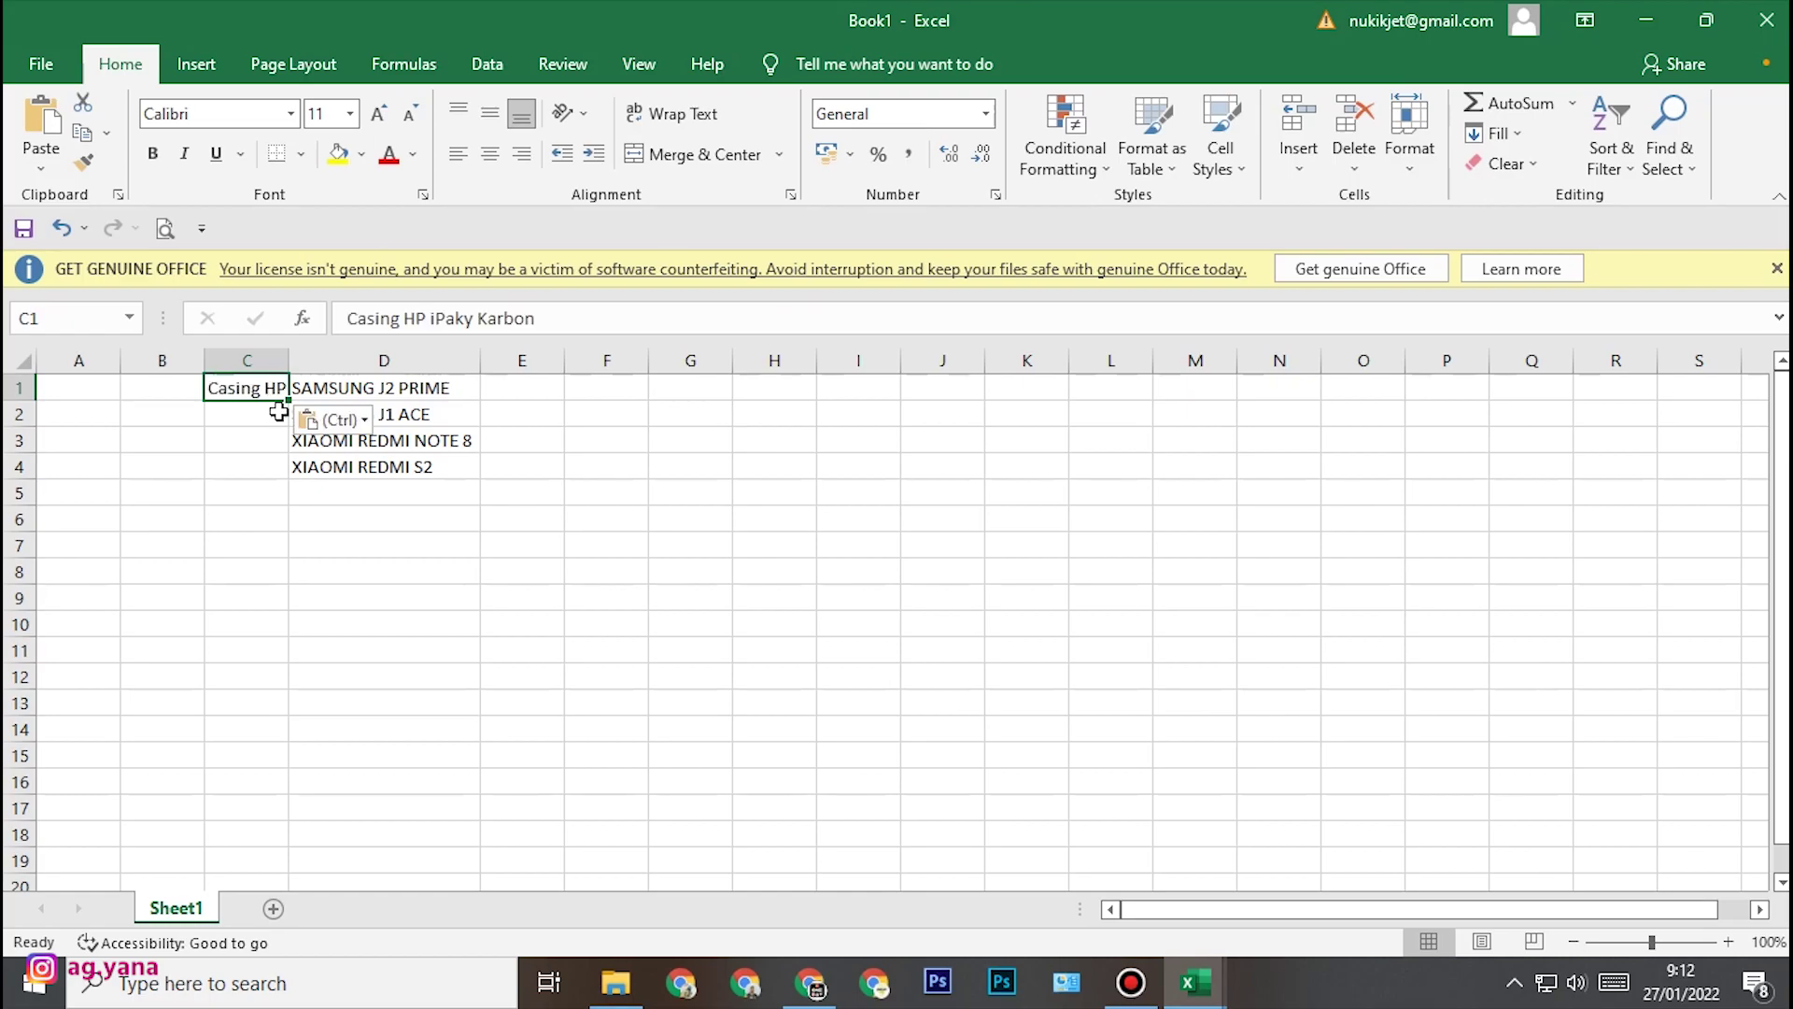
pyautogui.doubleClick(289, 360)
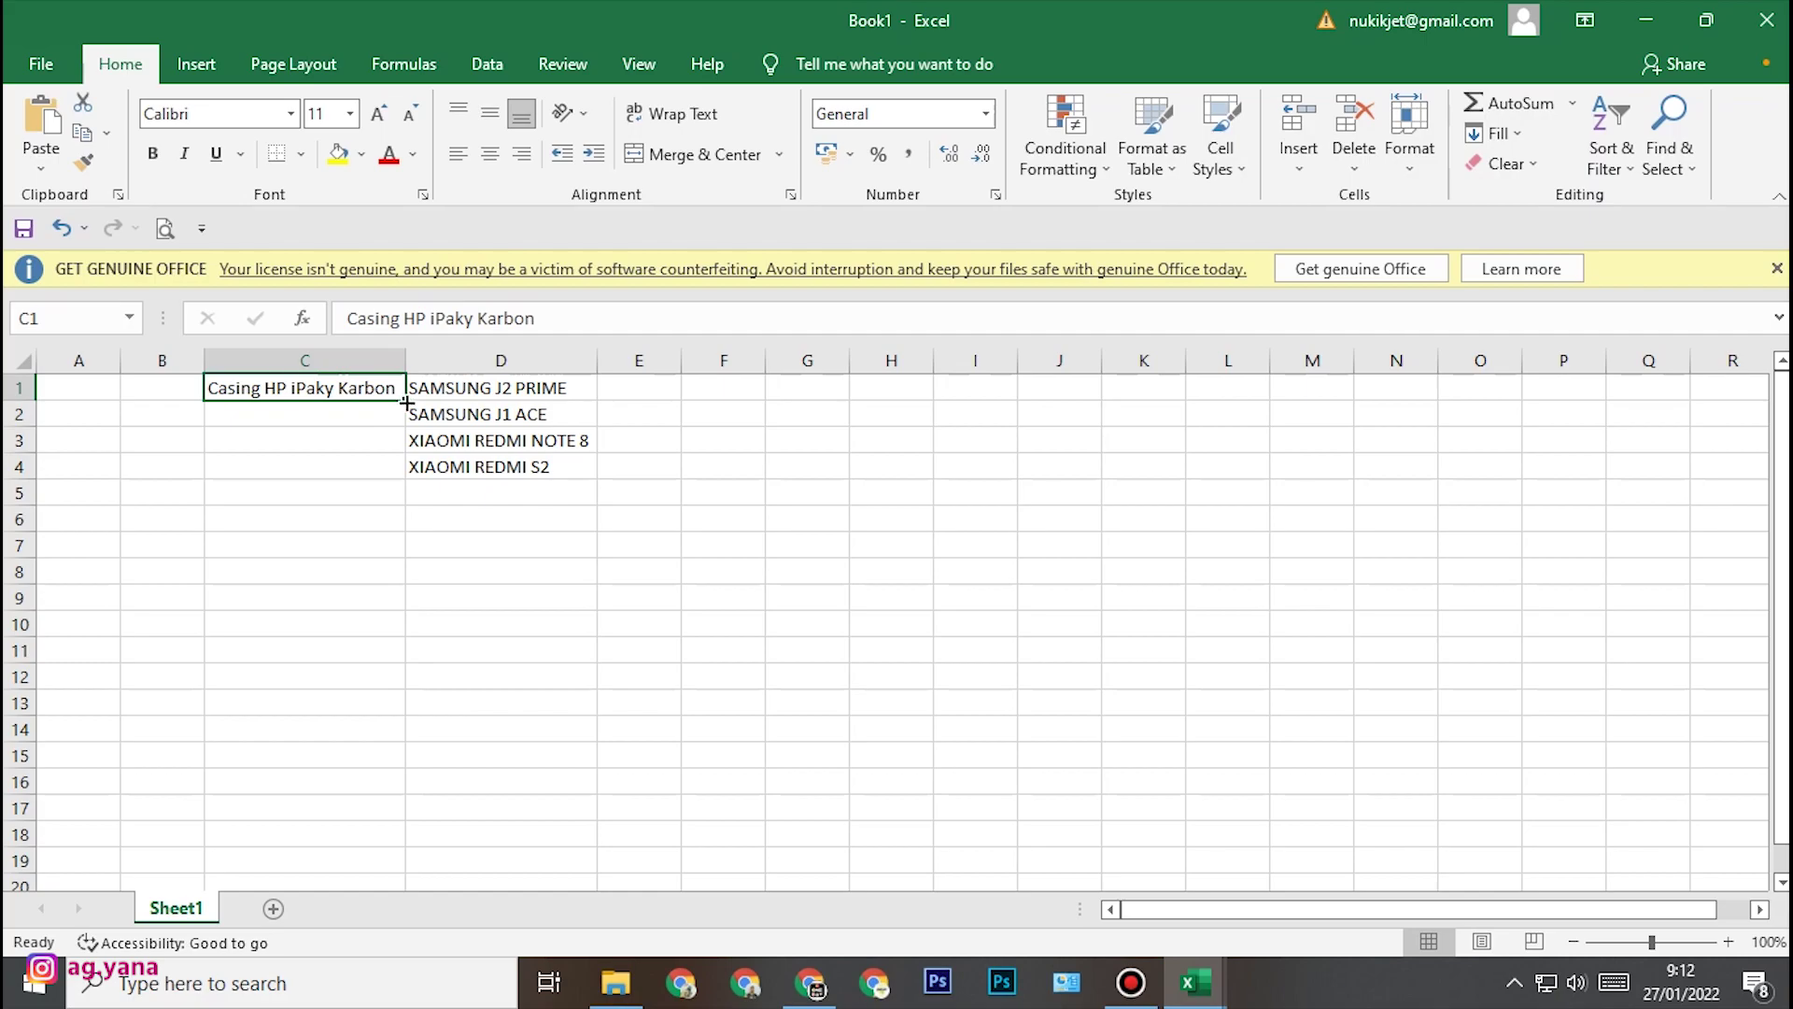
pyautogui.moveTo(406, 400); pyautogui.dragTo(407, 472)
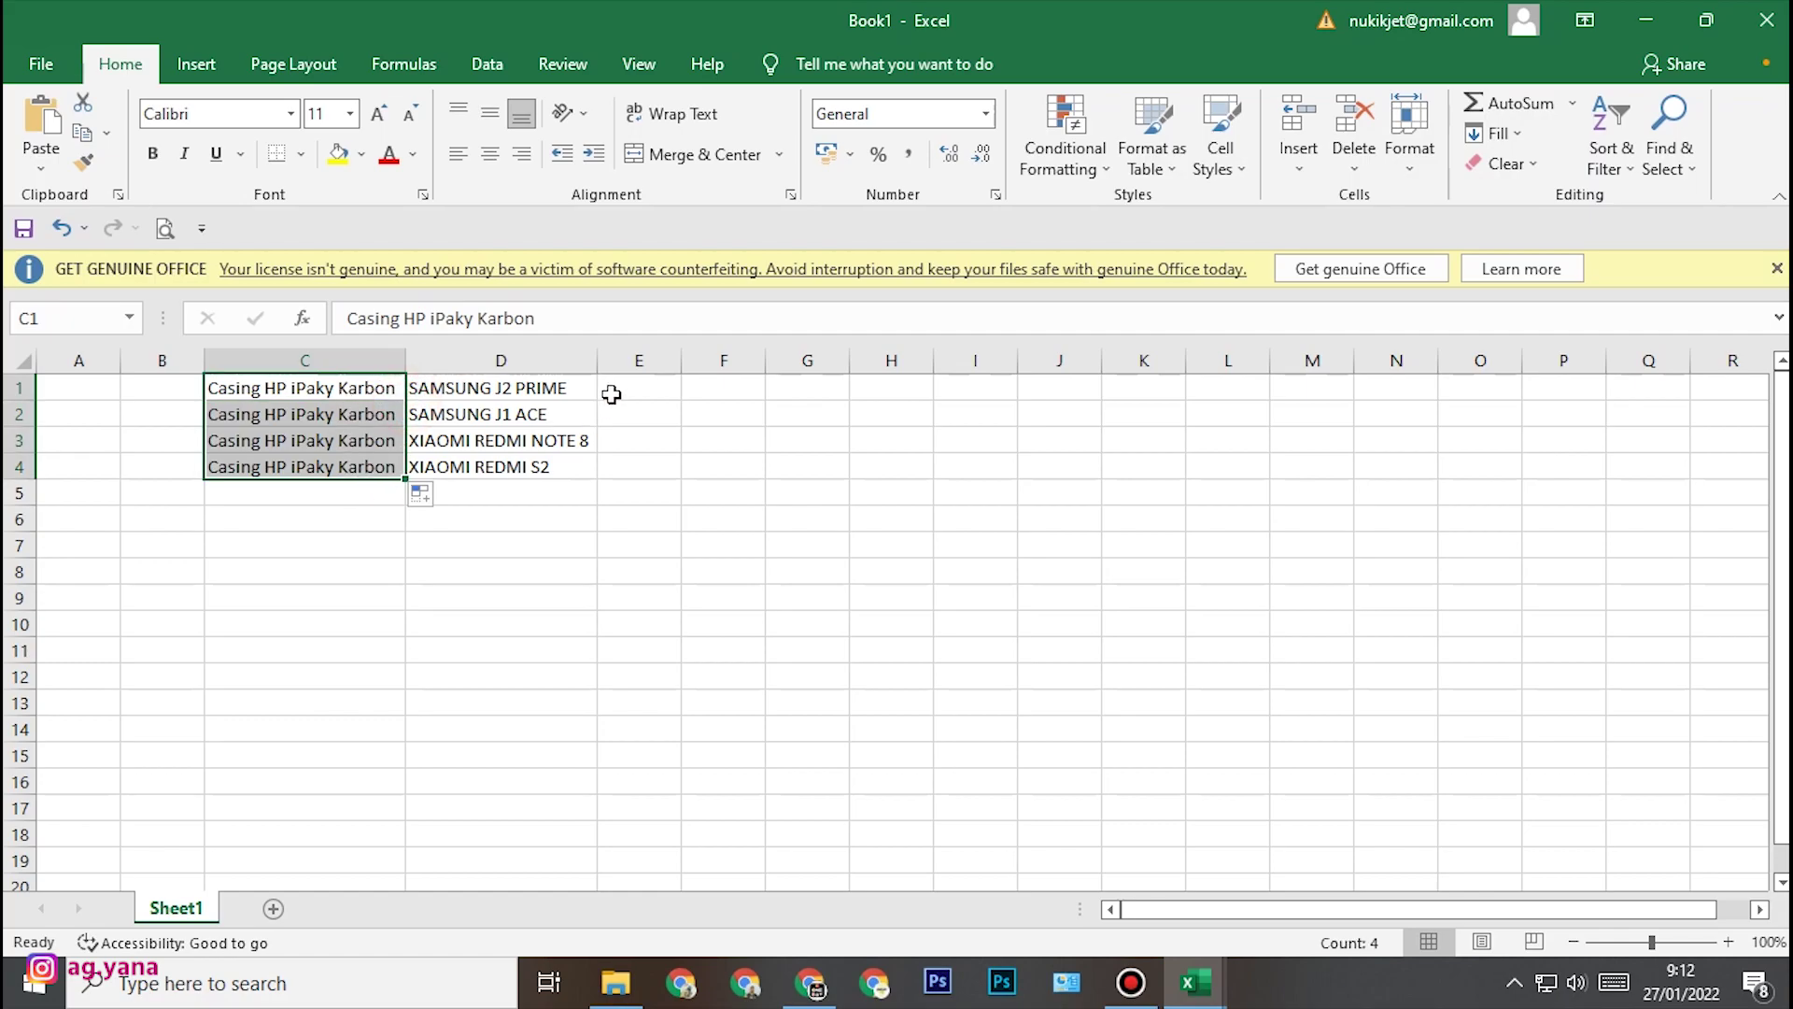
# - Copy "Kondom HP Lentur Hitam tektur" from the template's C3 into Book1 cell E1, fill it down to E4 and autofit column E
pyautogui.click(1196, 980)
pyautogui.click(1093, 892)
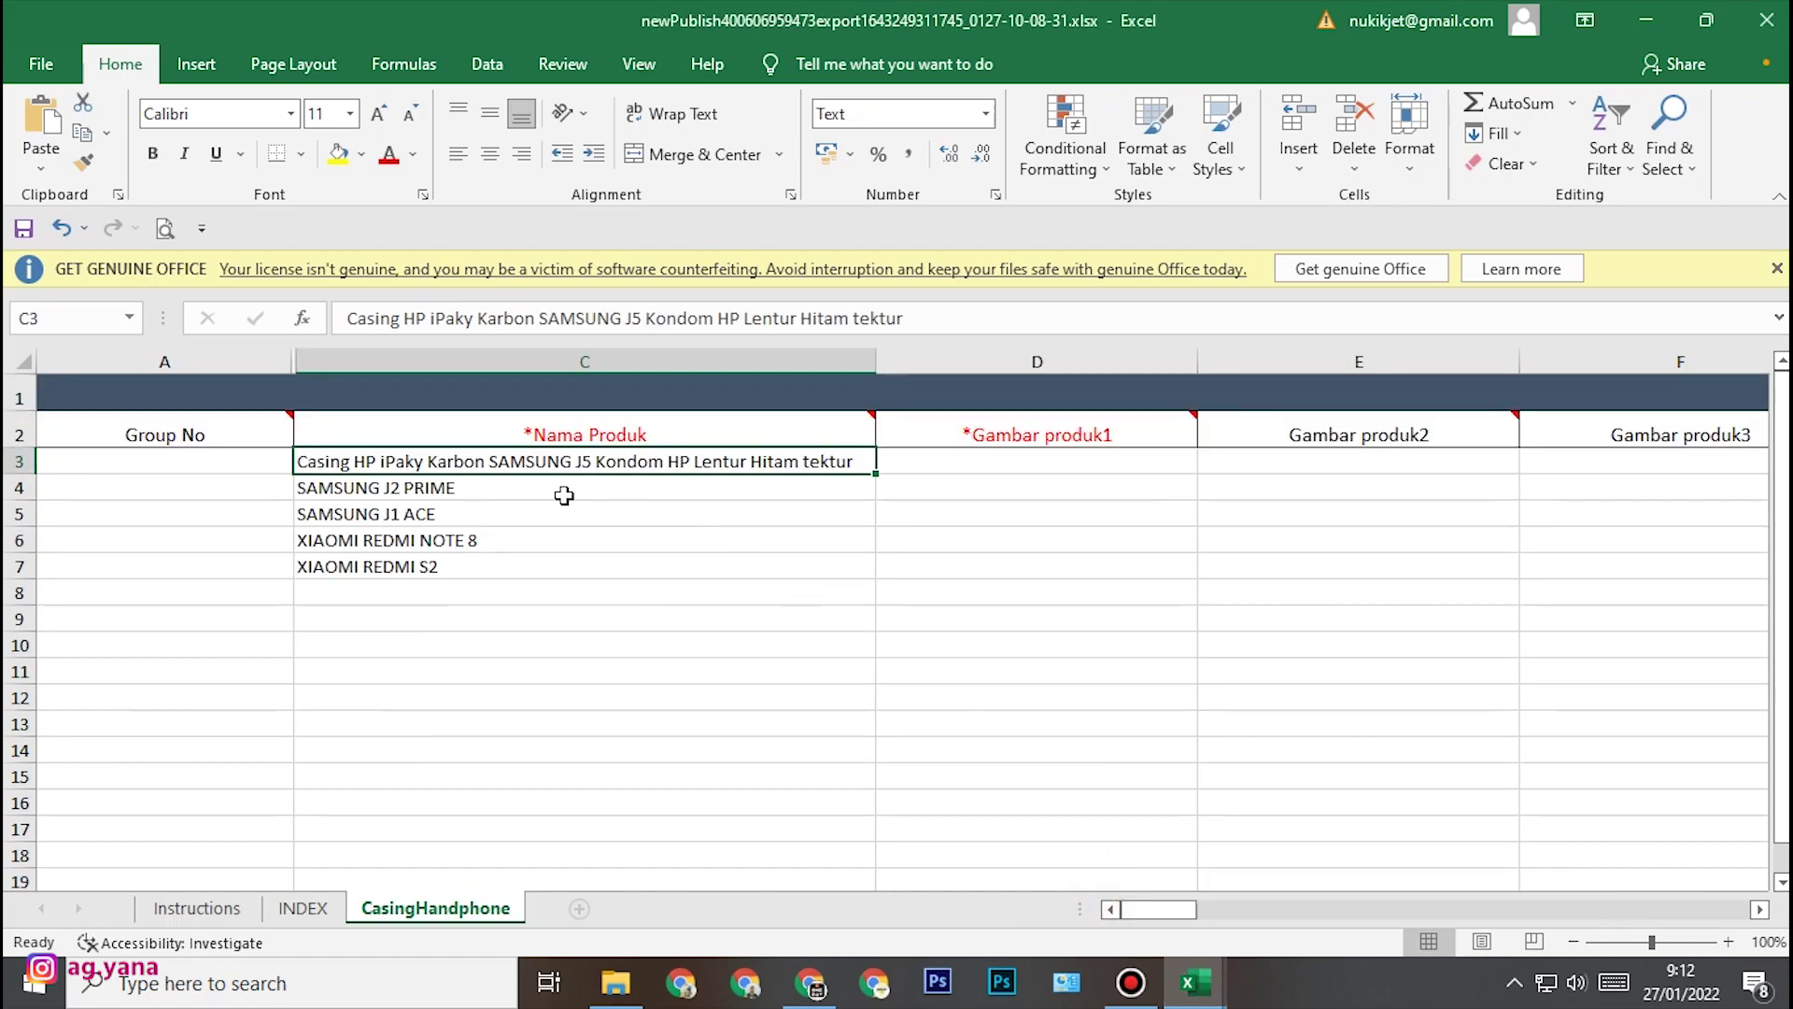
pyautogui.doubleClick(730, 463)
pyautogui.moveTo(859, 461); pyautogui.dragTo(596, 464)
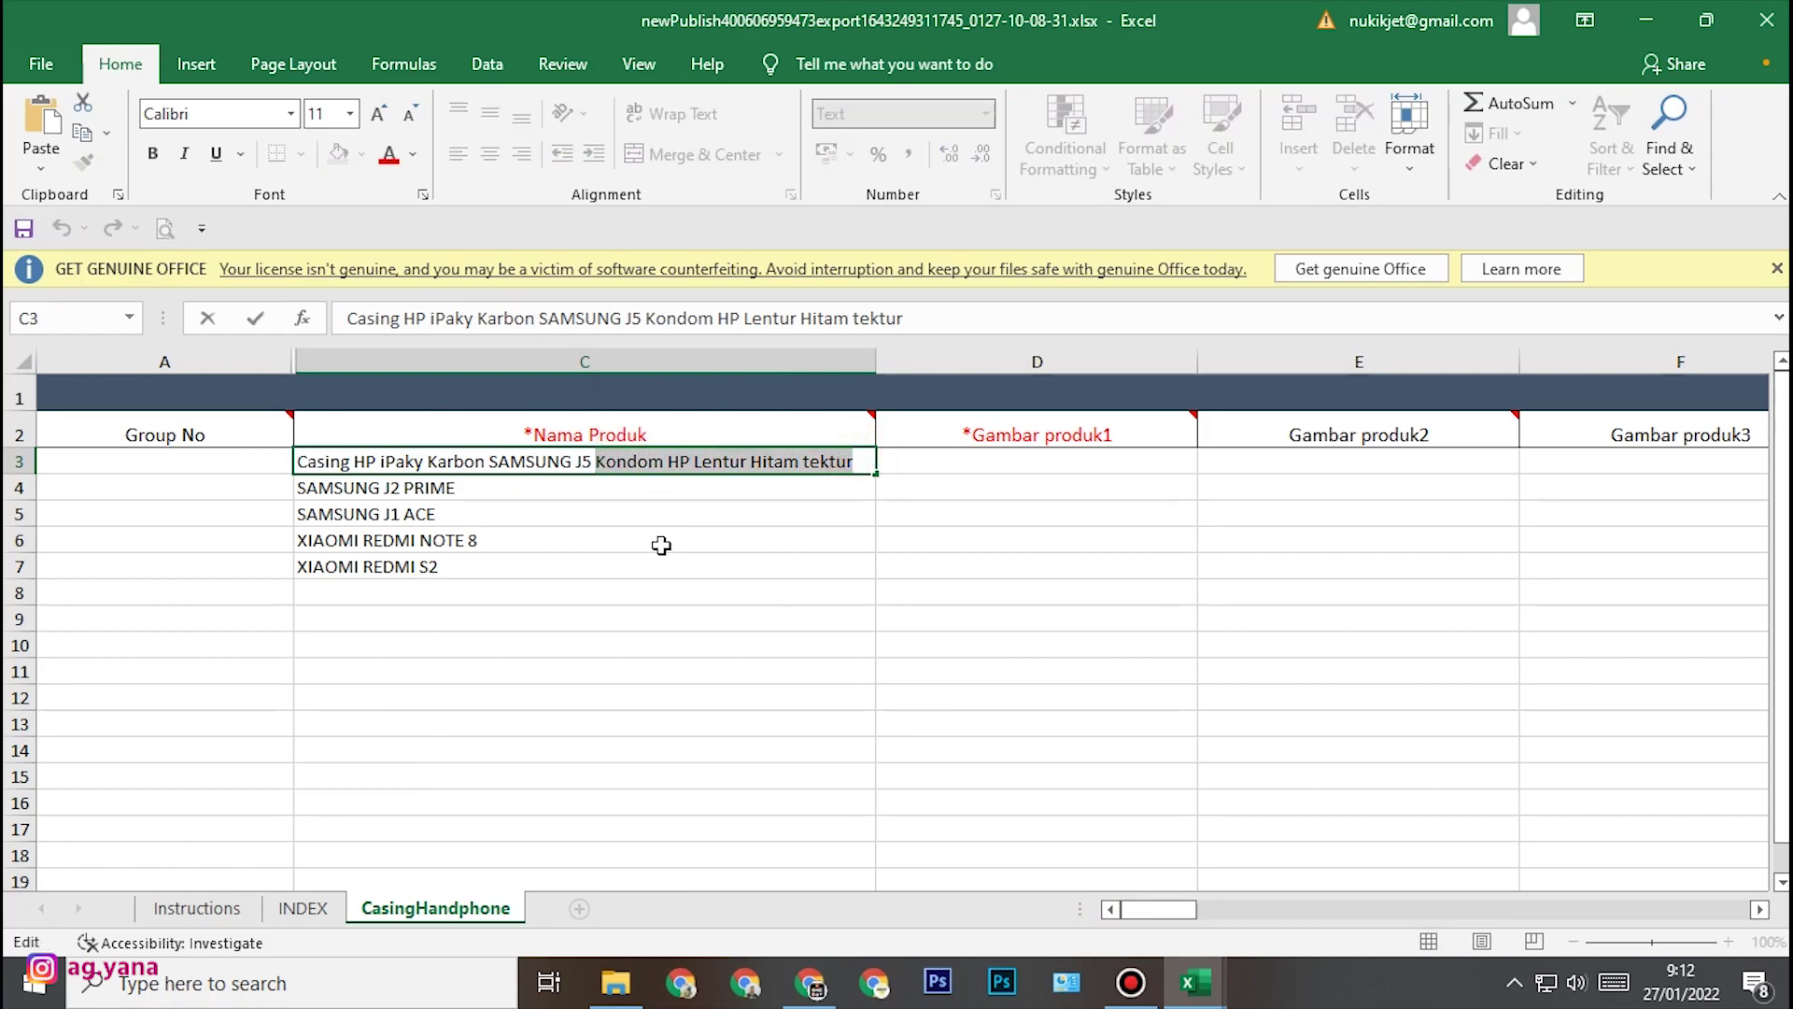
pyautogui.hotkey('alt', 'Tab')
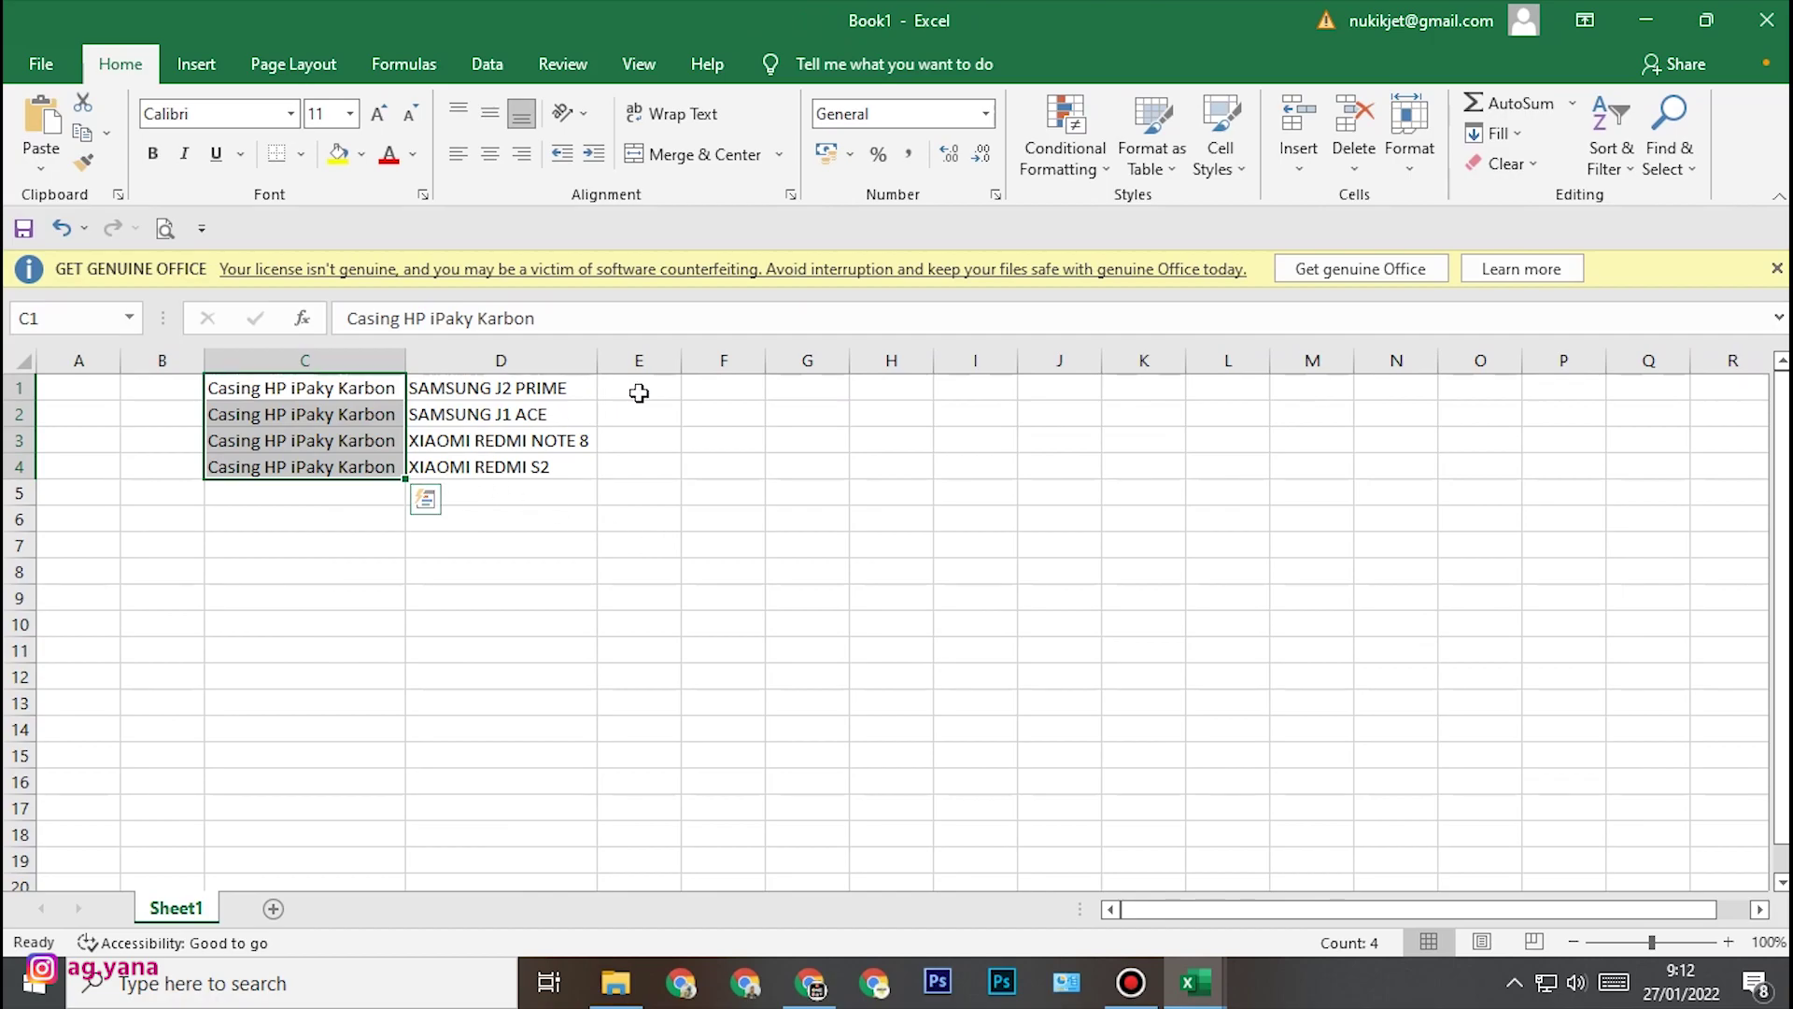
pyautogui.click(639, 389)
pyautogui.hotkey('ctrl', 'v')
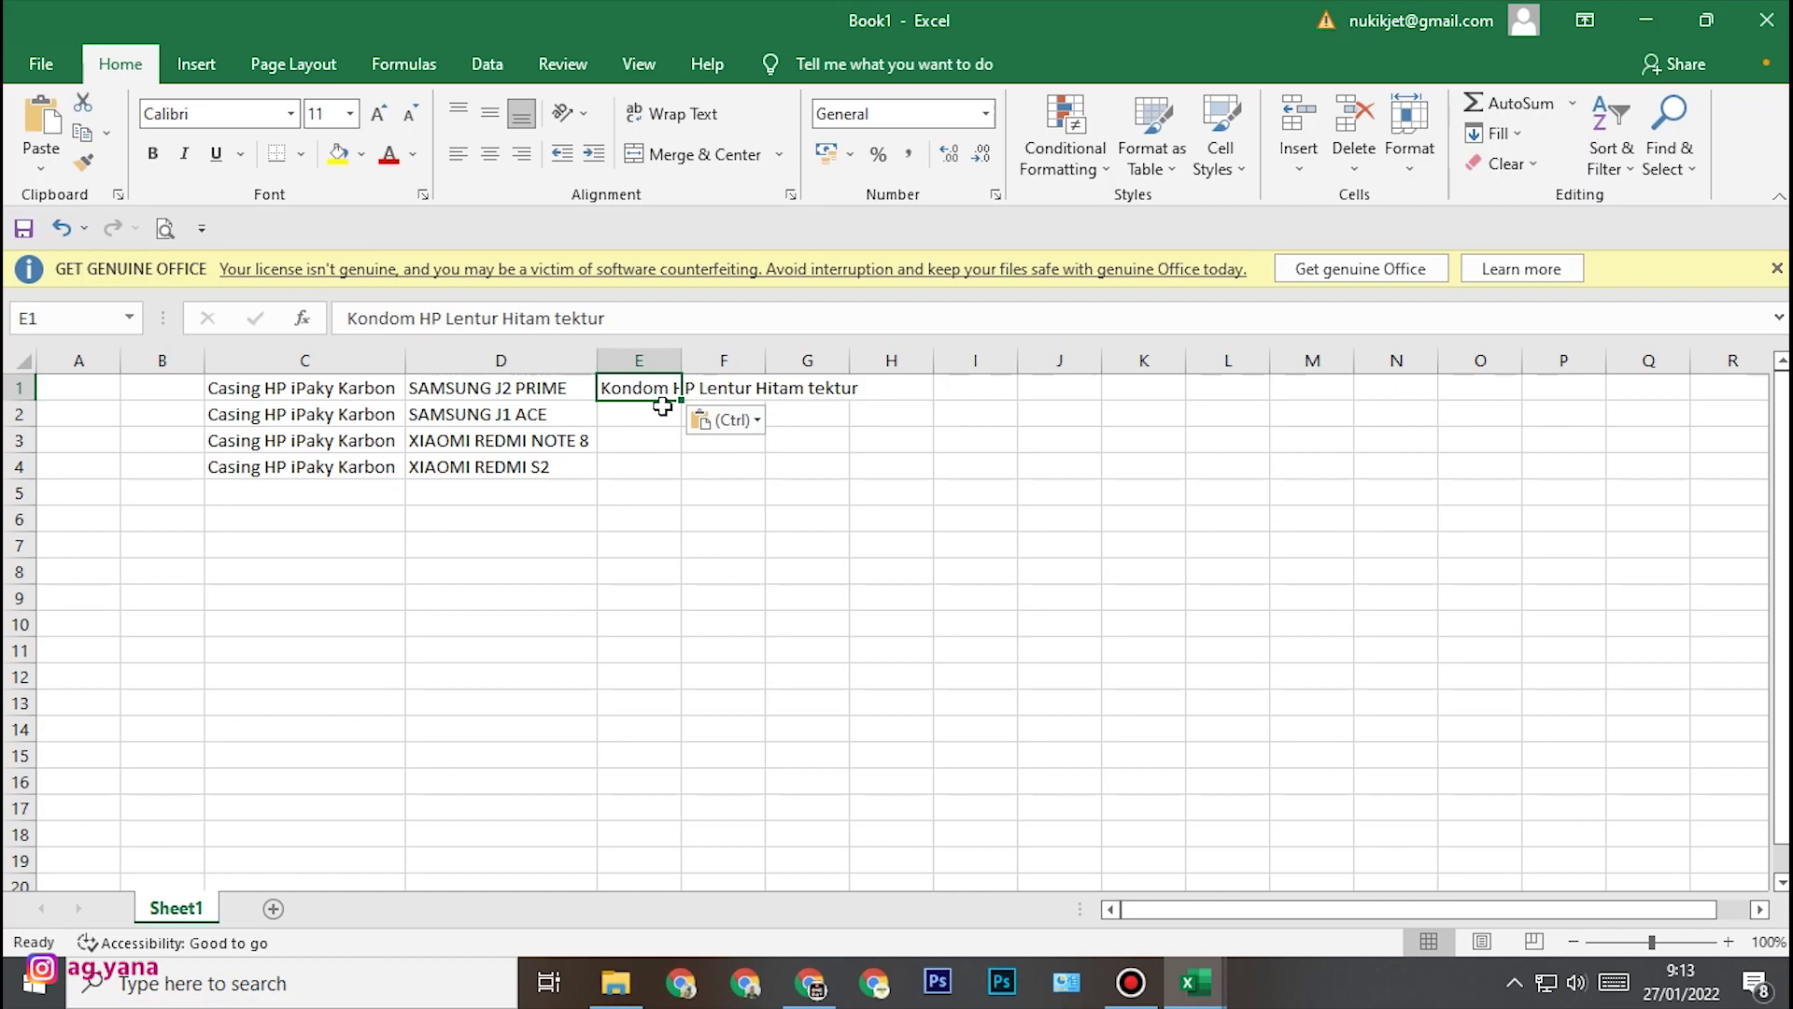
pyautogui.moveTo(682, 399); pyautogui.dragTo(686, 476)
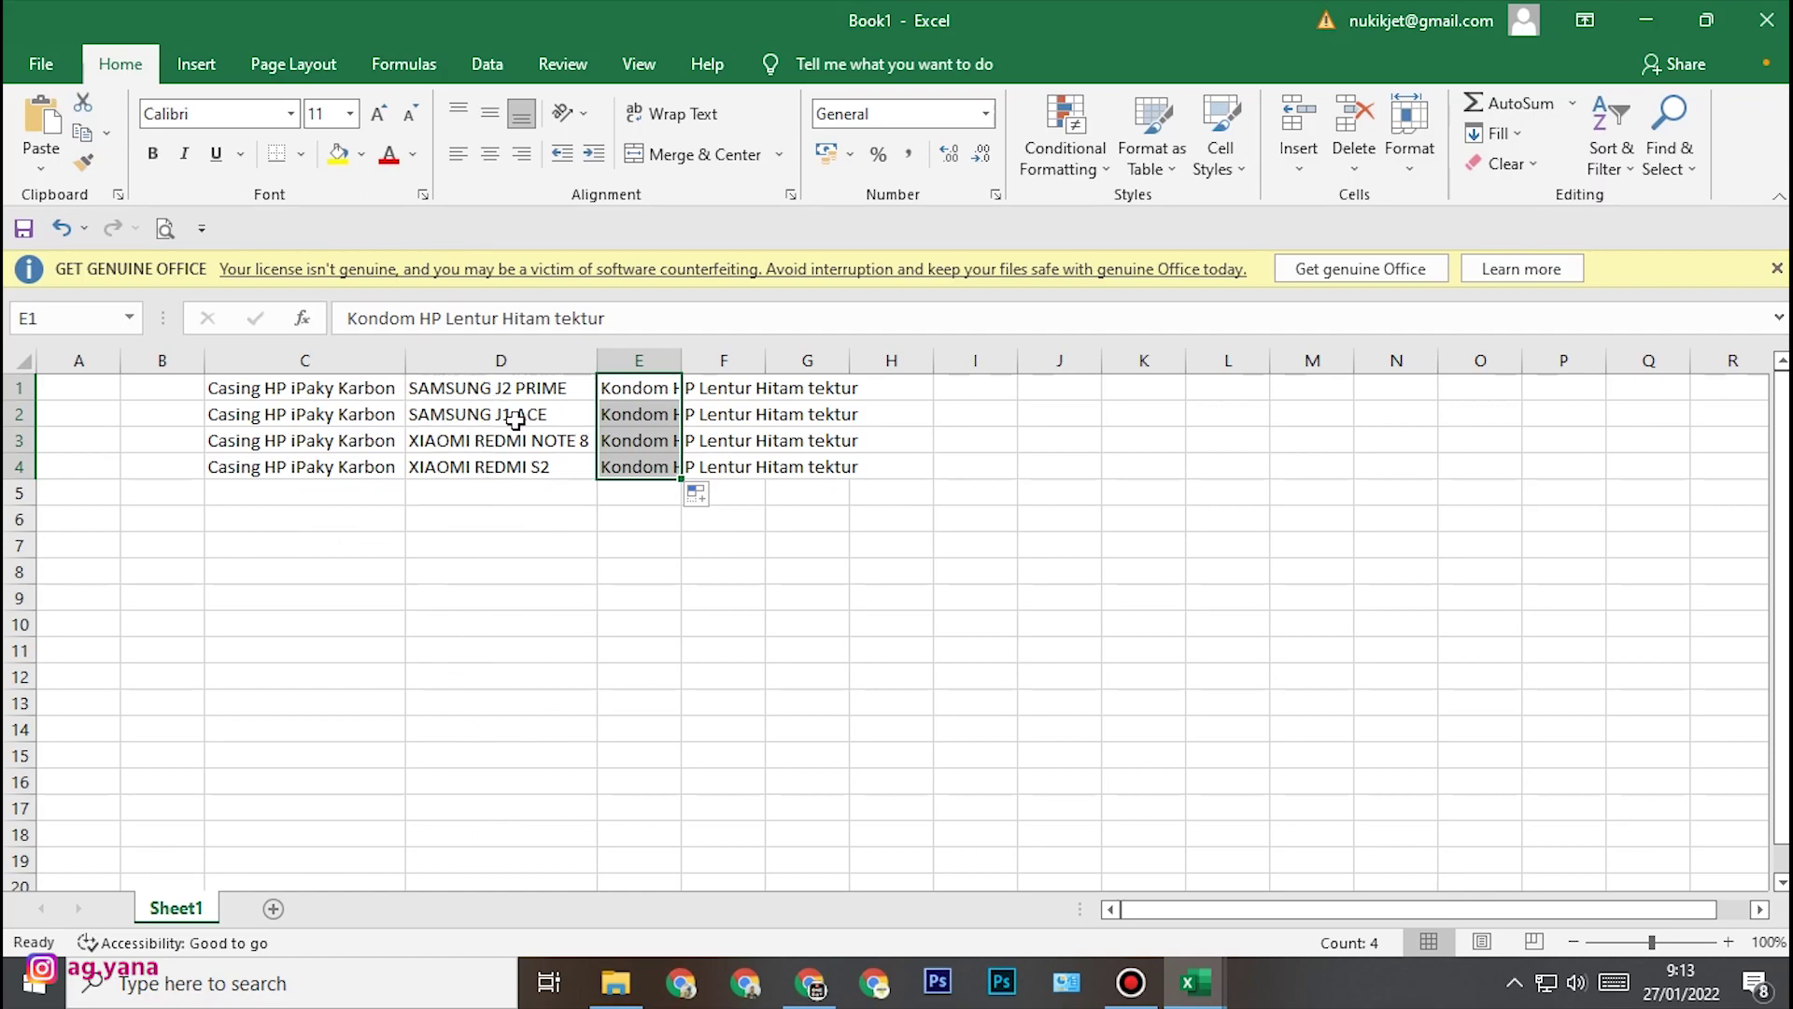
pyautogui.click(568, 519)
pyautogui.doubleClick(681, 359)
pyautogui.click(831, 534)
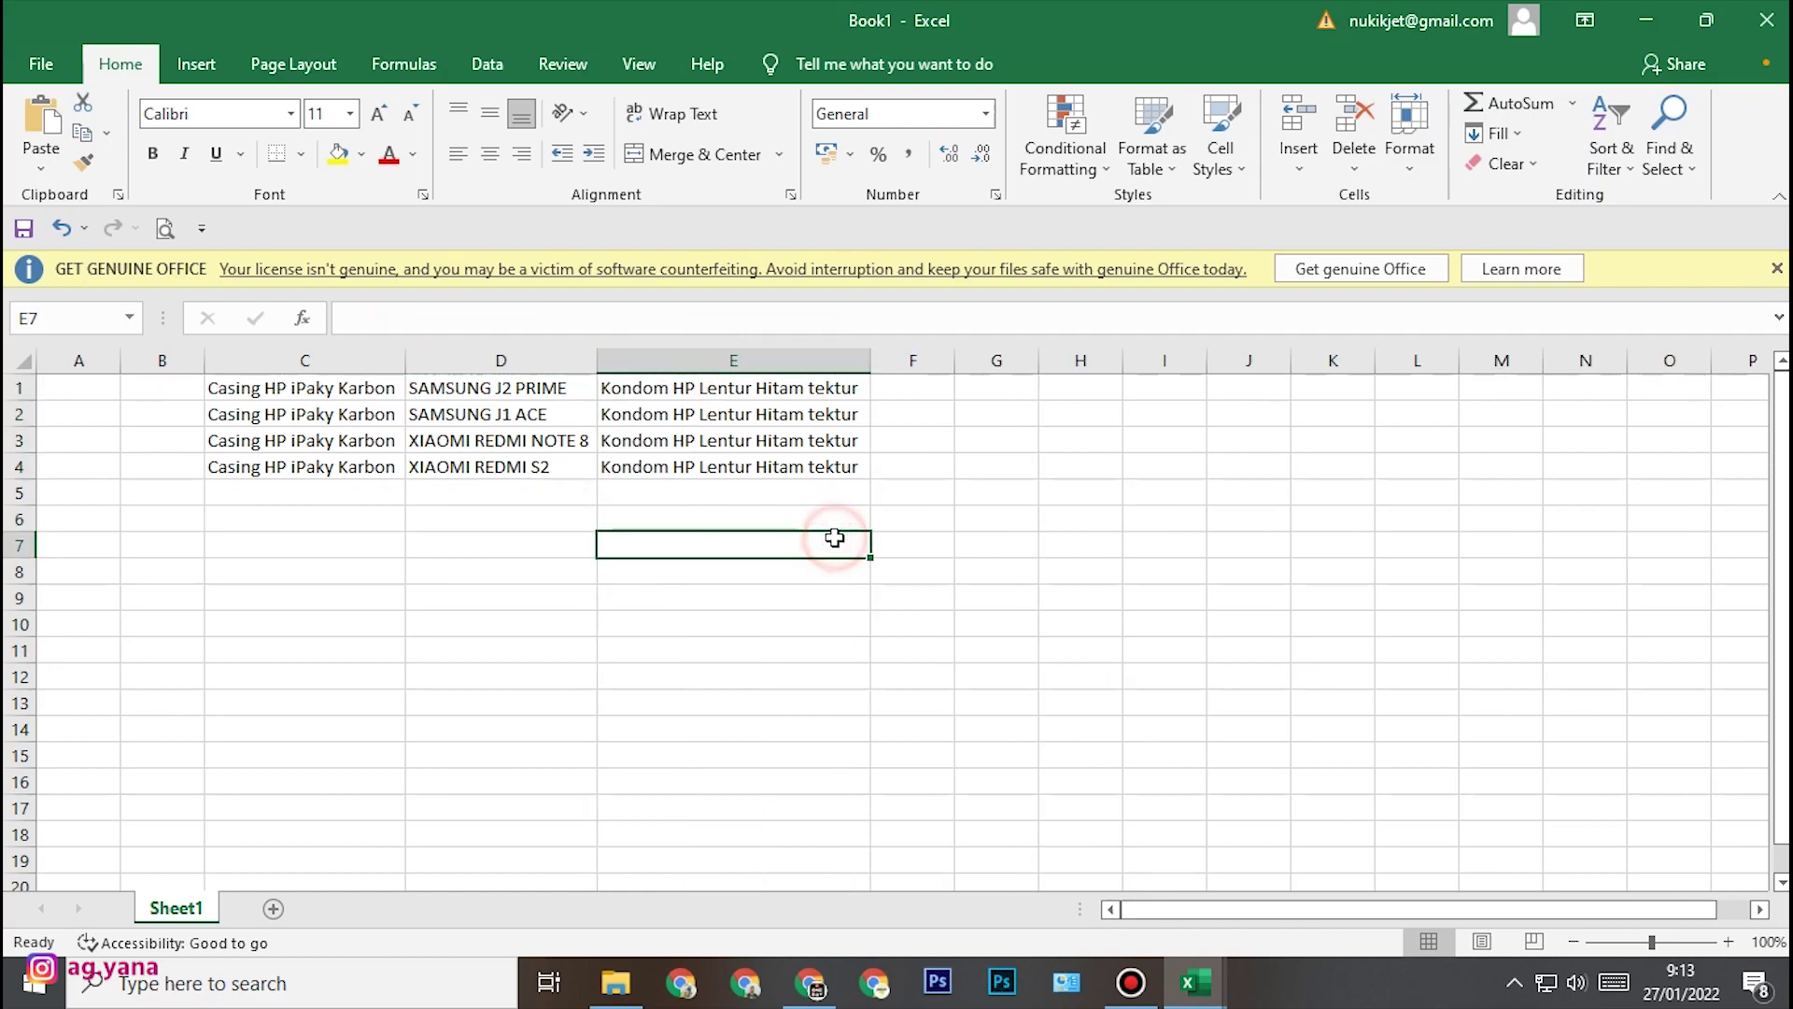
# - Copy Book1's range C1:E4 and paste it into a new blank Word document
pyautogui.moveTo(352, 388); pyautogui.dragTo(641, 462)
pyautogui.hotkey('ctrl', 'c')
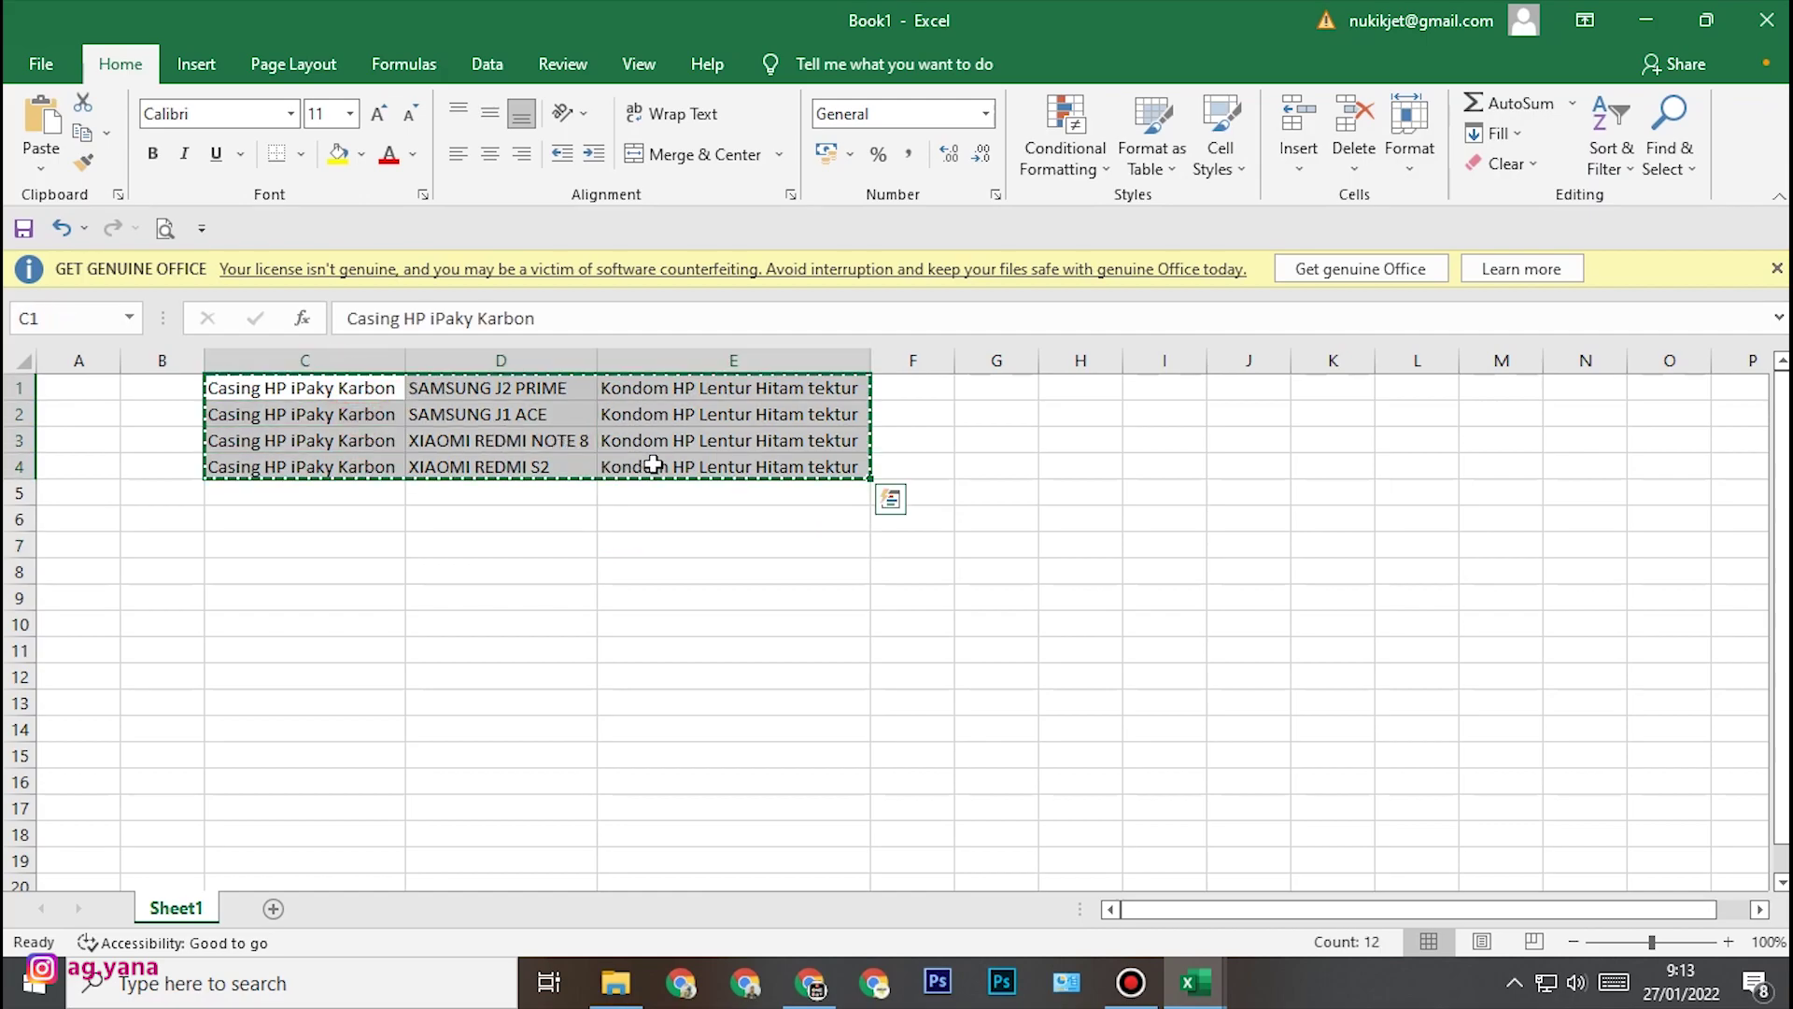
pyautogui.click(338, 988)
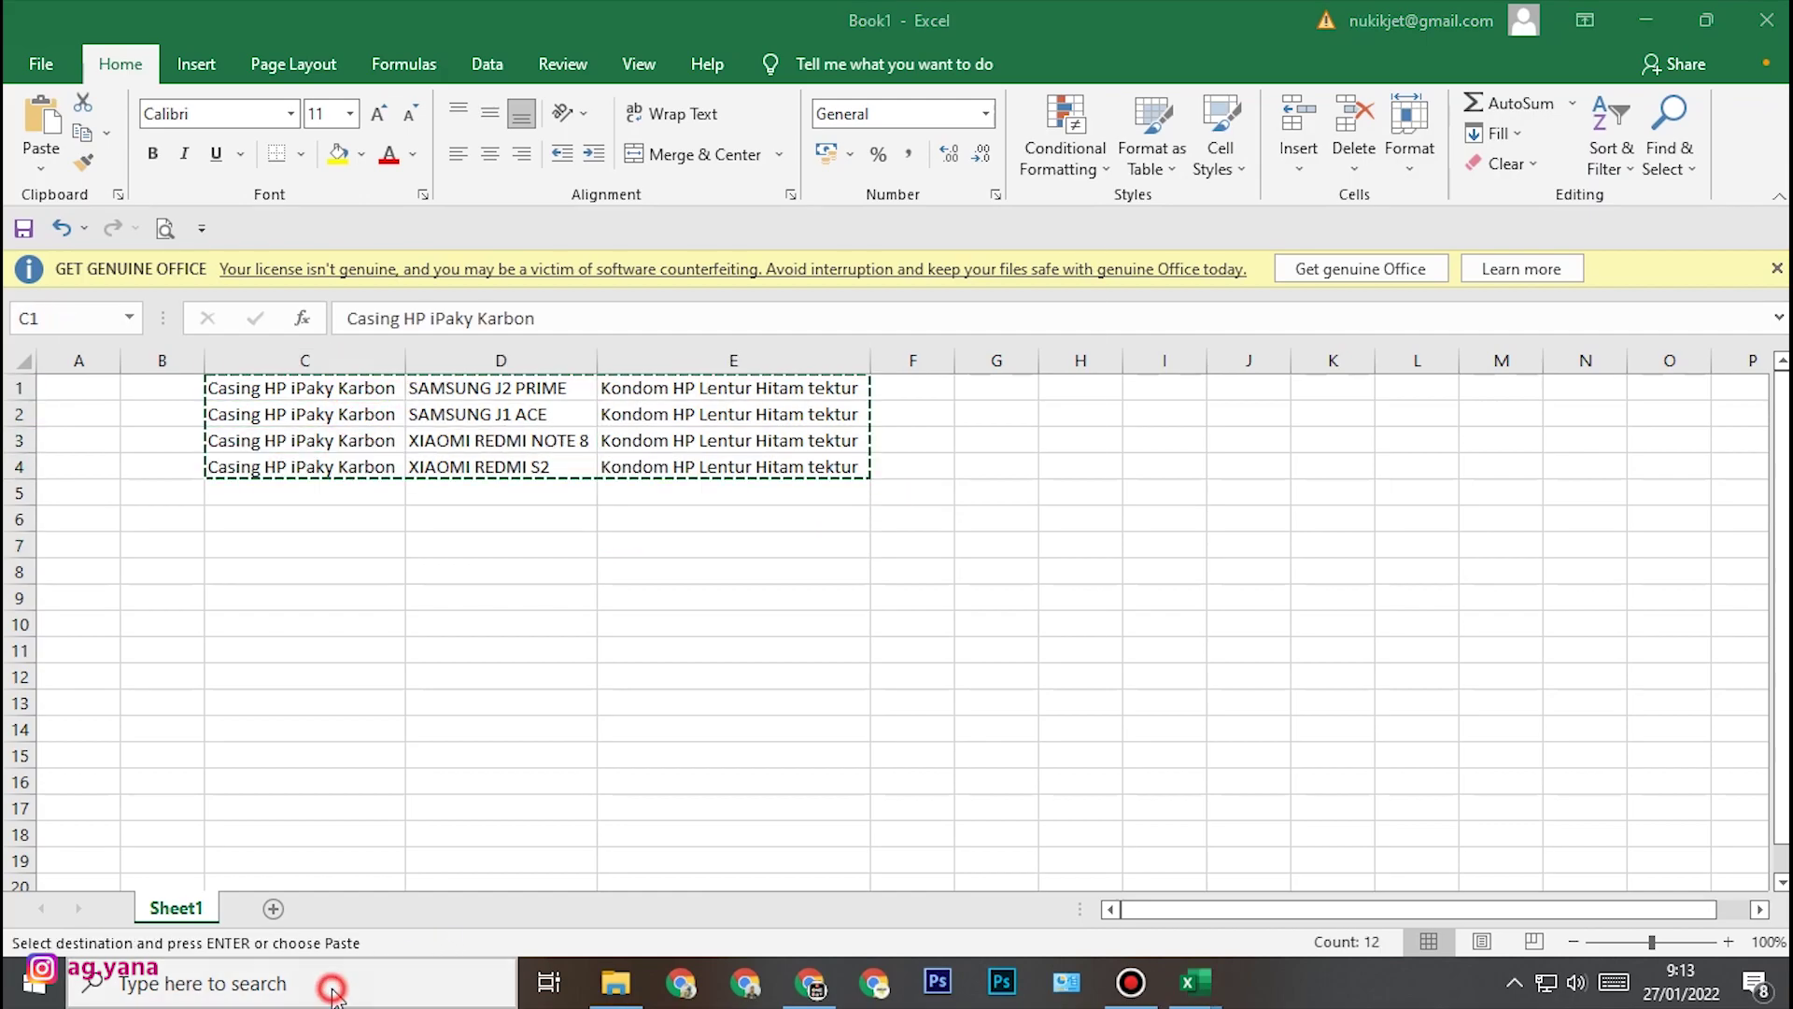
pyautogui.write('word')
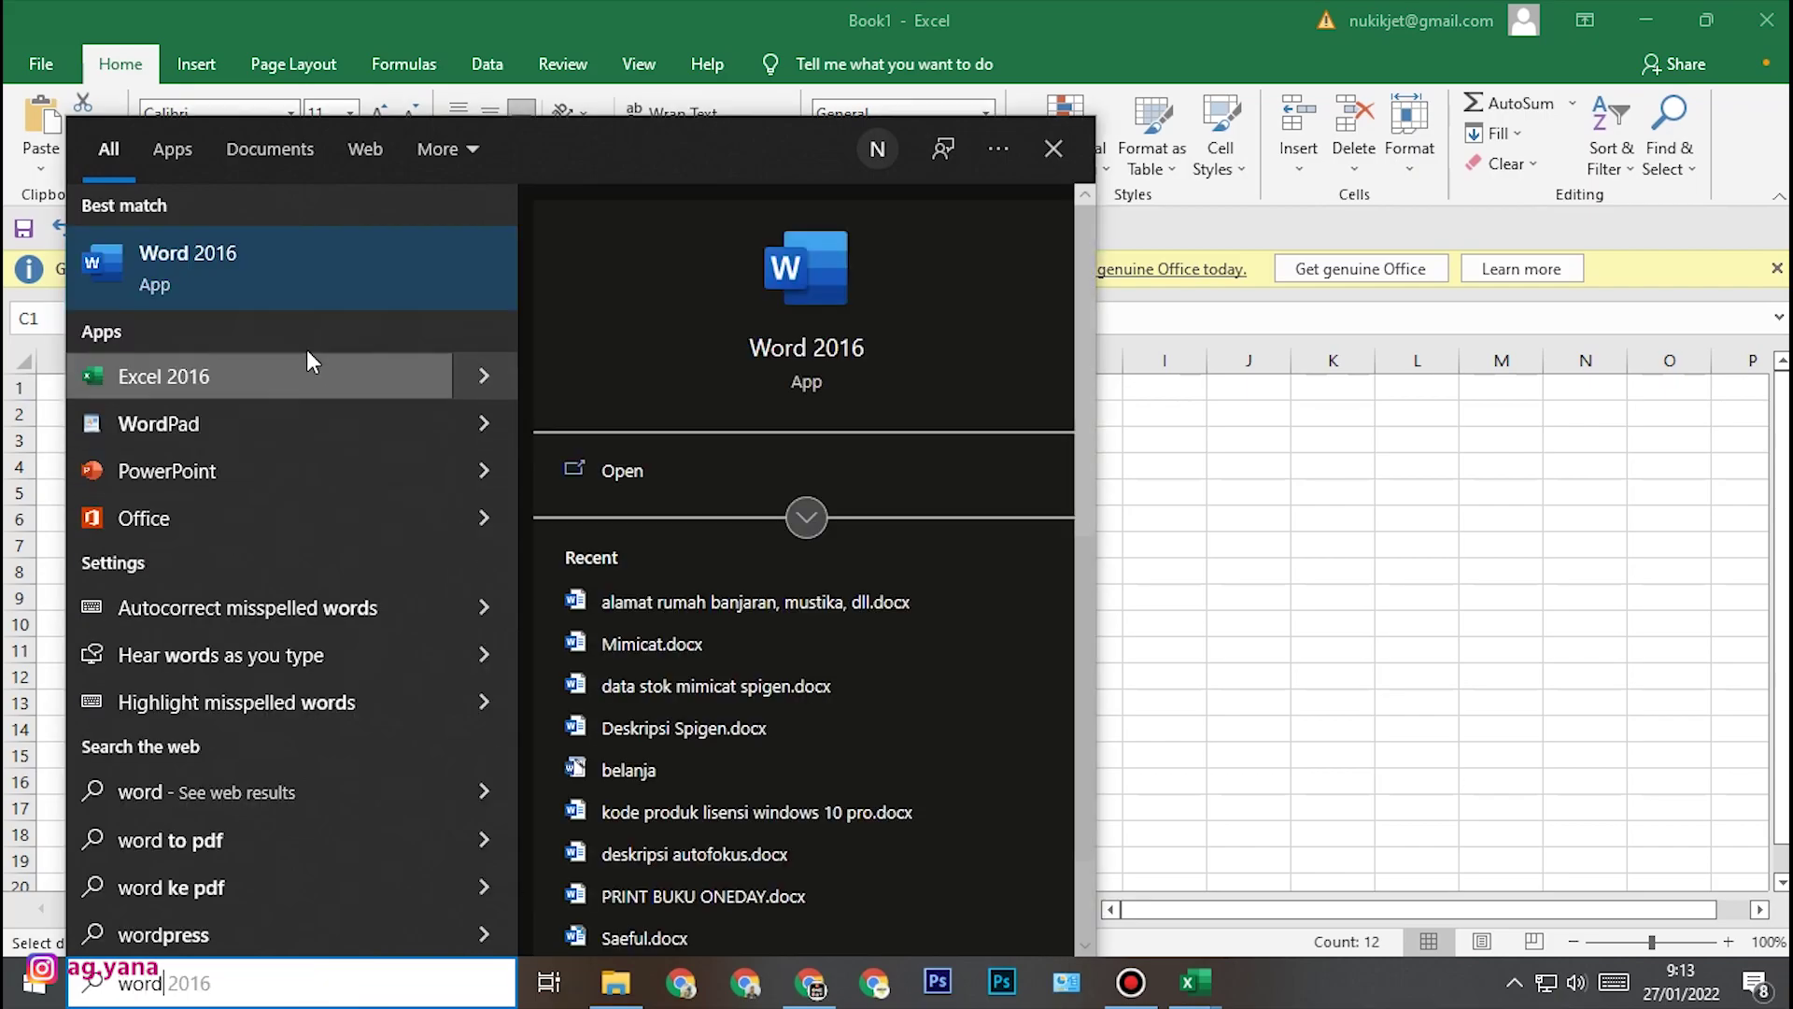
pyautogui.click(265, 275)
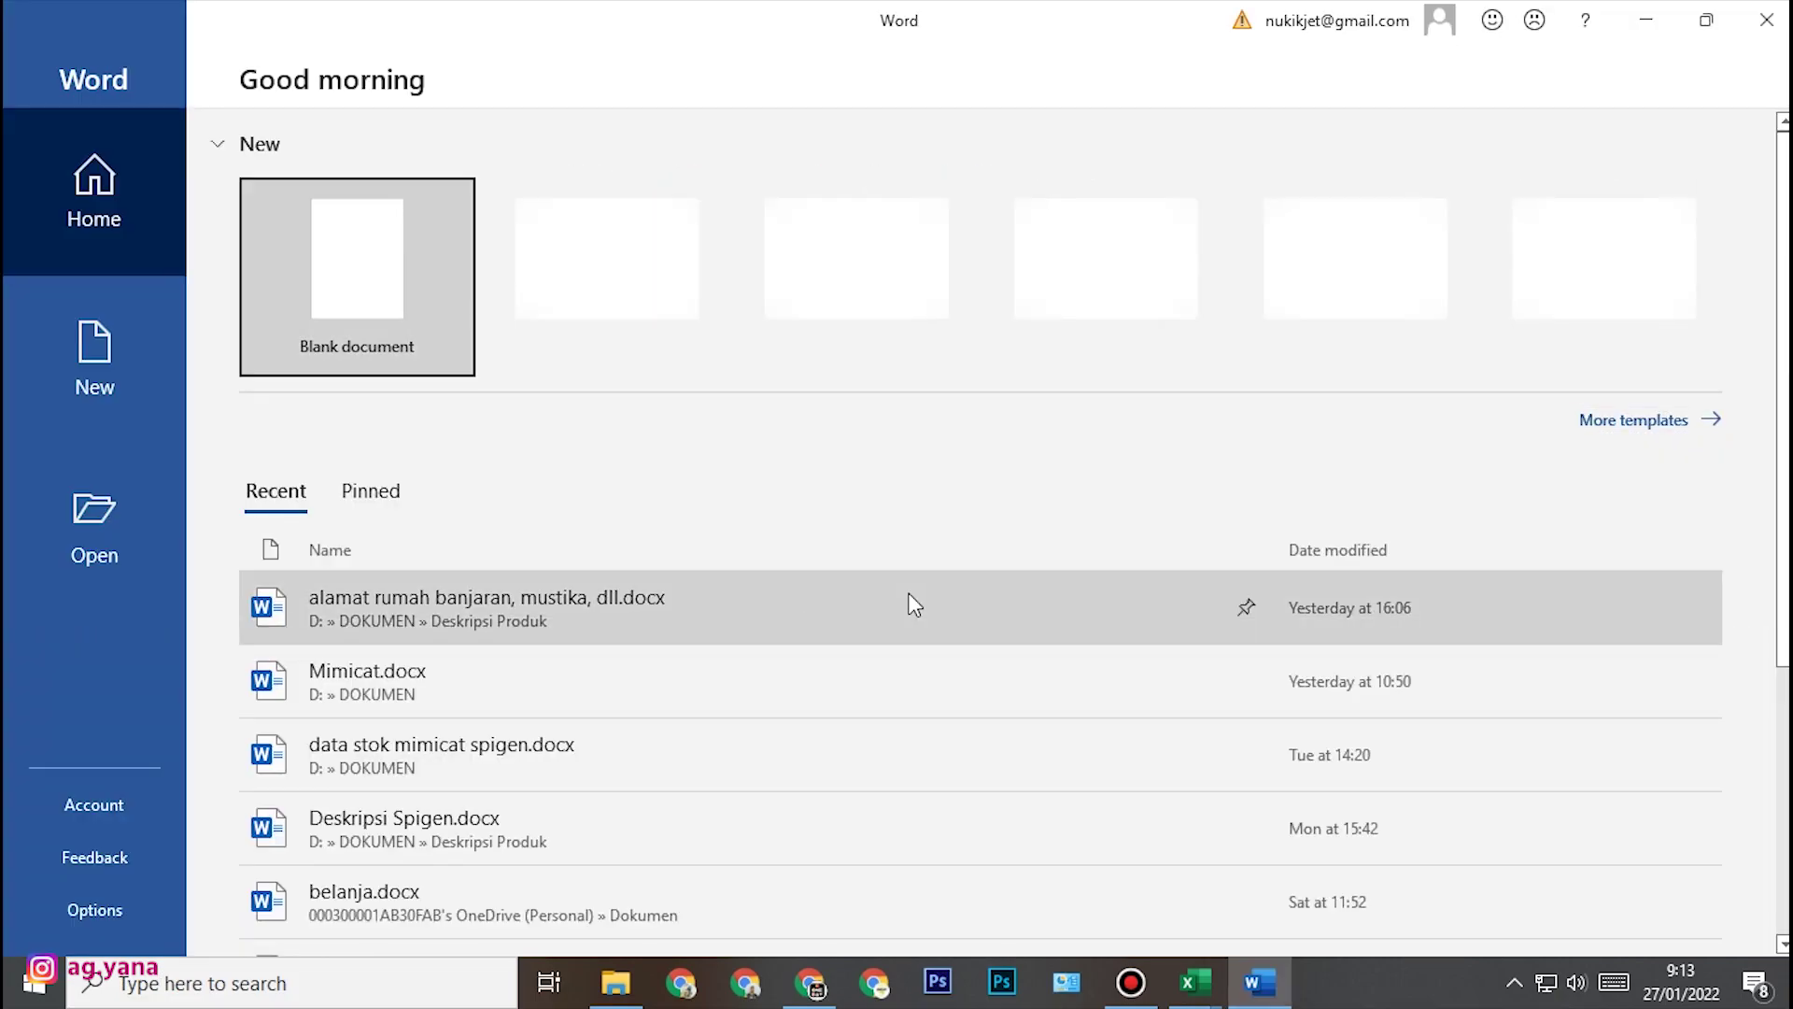
pyautogui.click(316, 254)
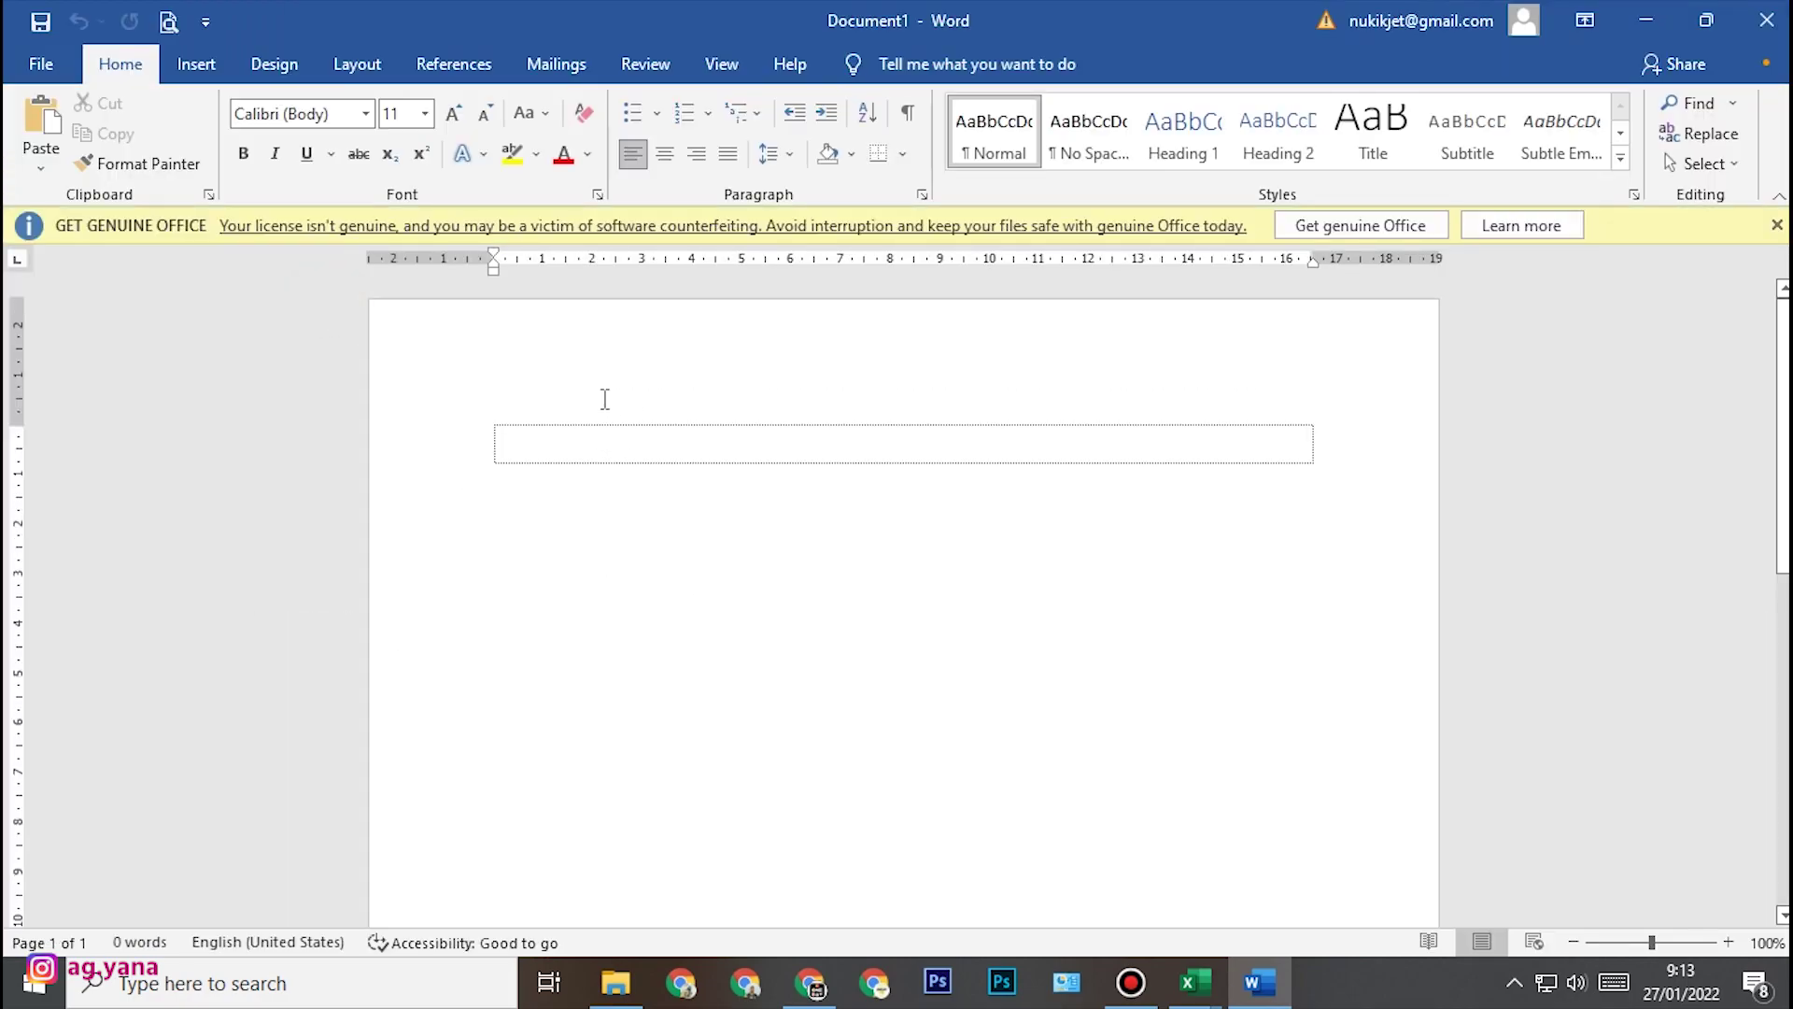
pyautogui.click(53, 137)
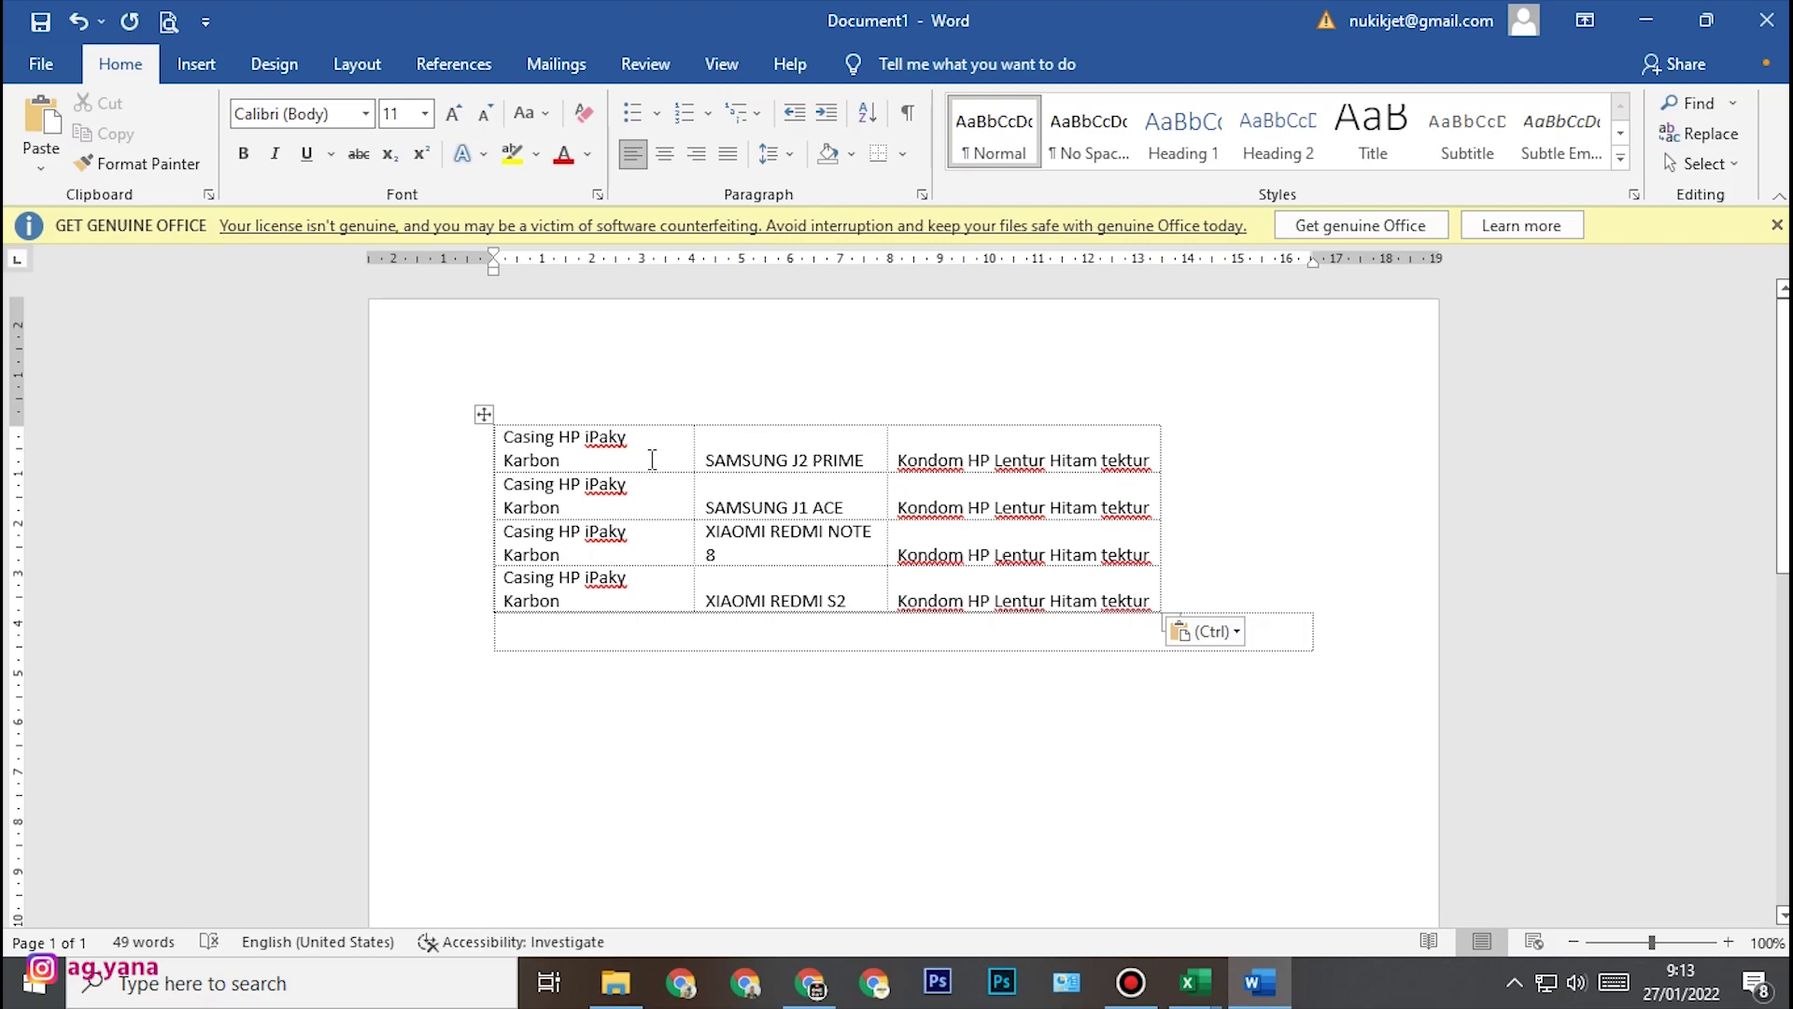
# - Convert the whole pasted table to text, using a space as the custom separator
pyautogui.moveTo(654, 451); pyautogui.dragTo(973, 585)
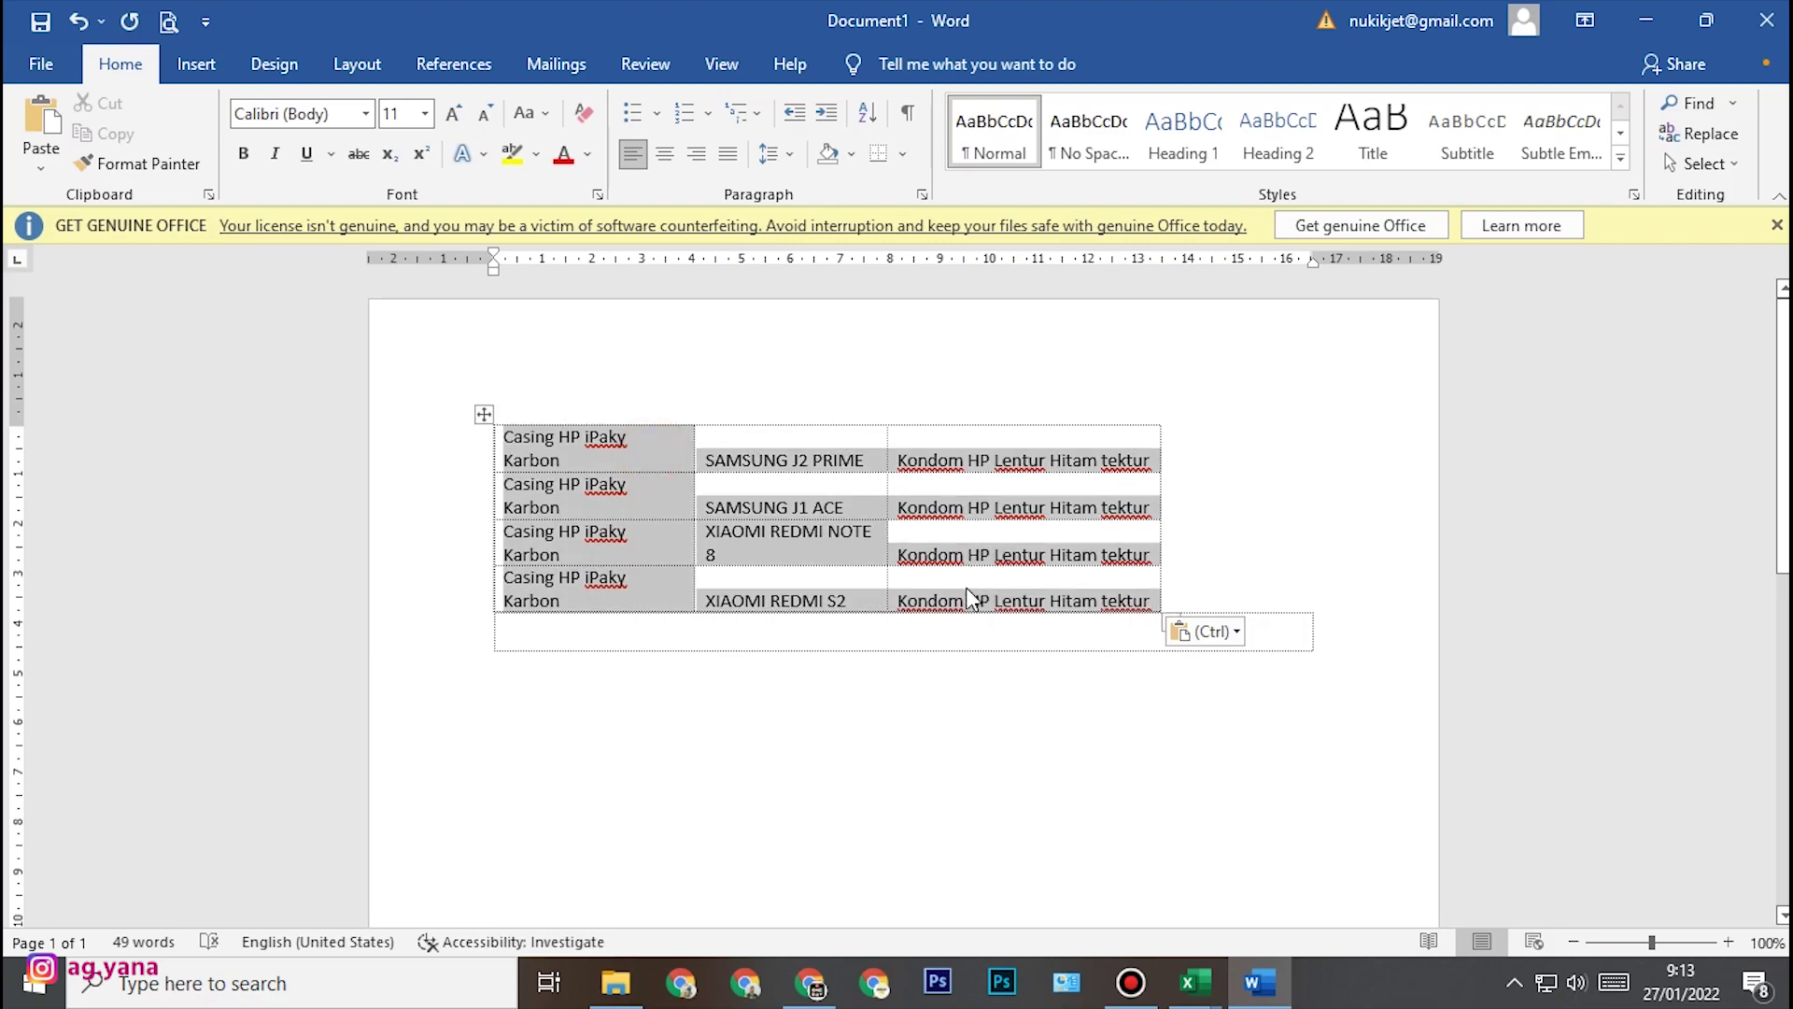
pyautogui.click(962, 584)
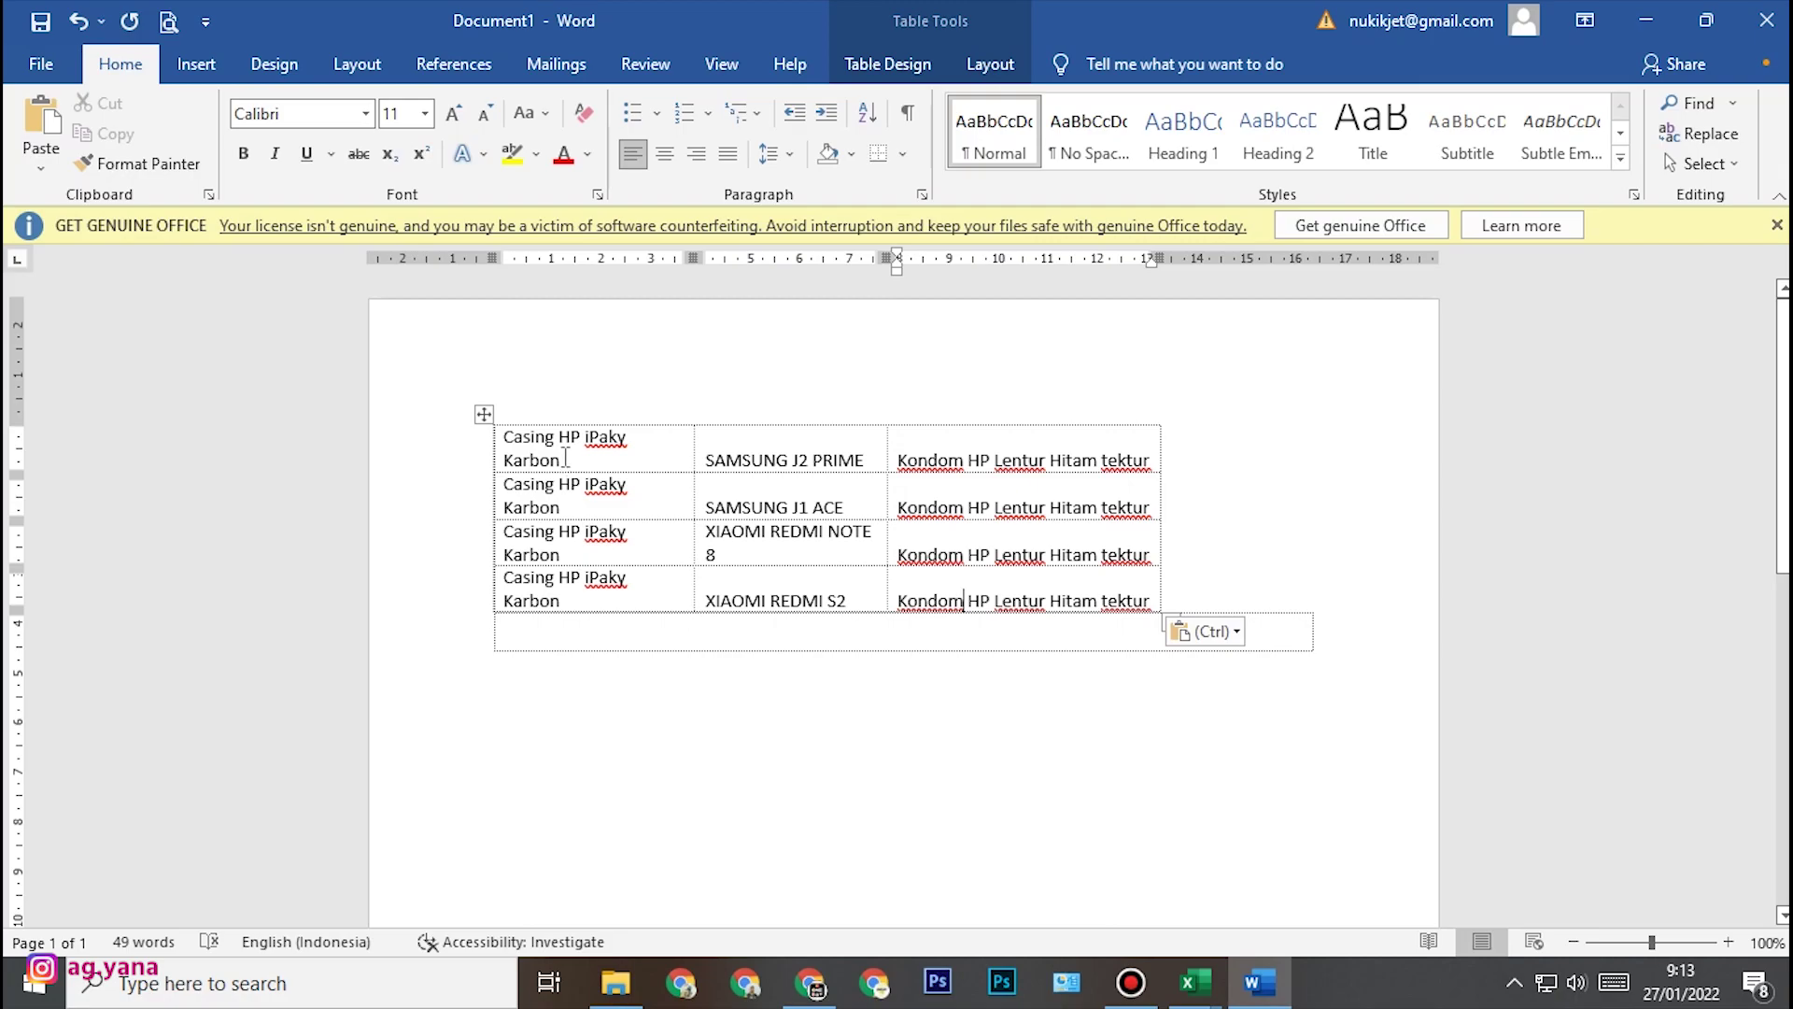
pyautogui.click(482, 413)
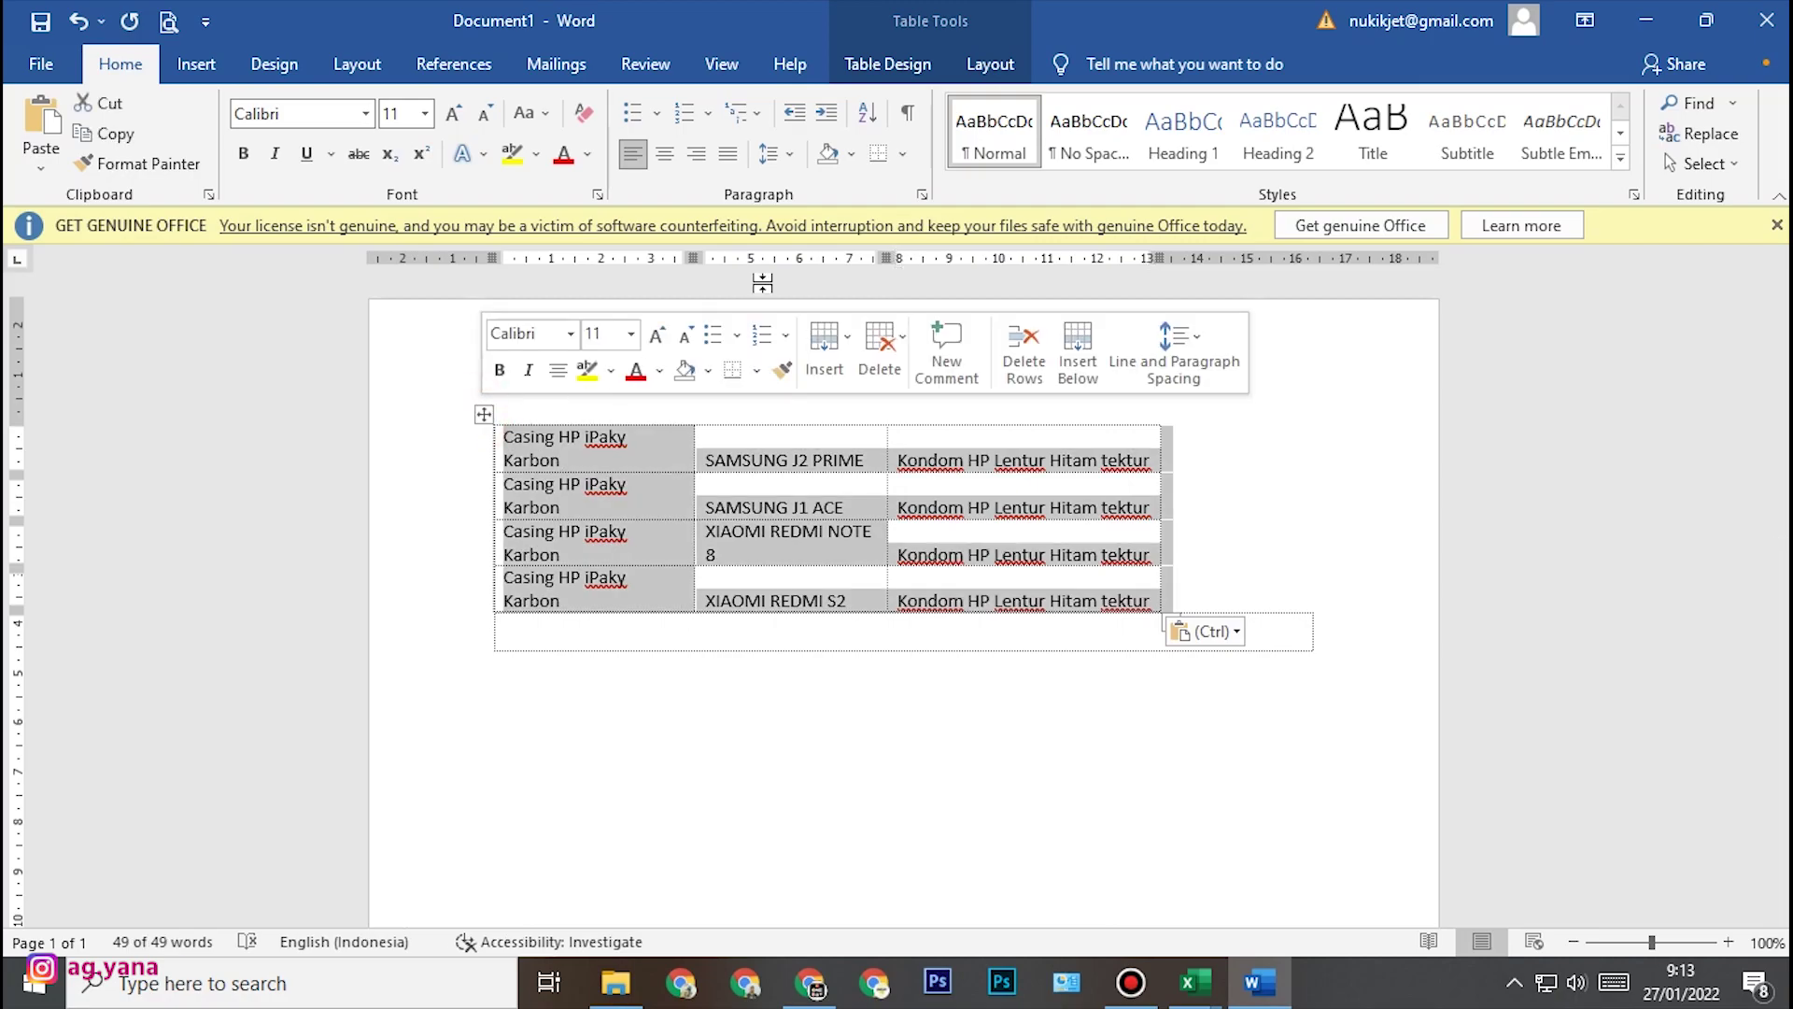
pyautogui.click(988, 62)
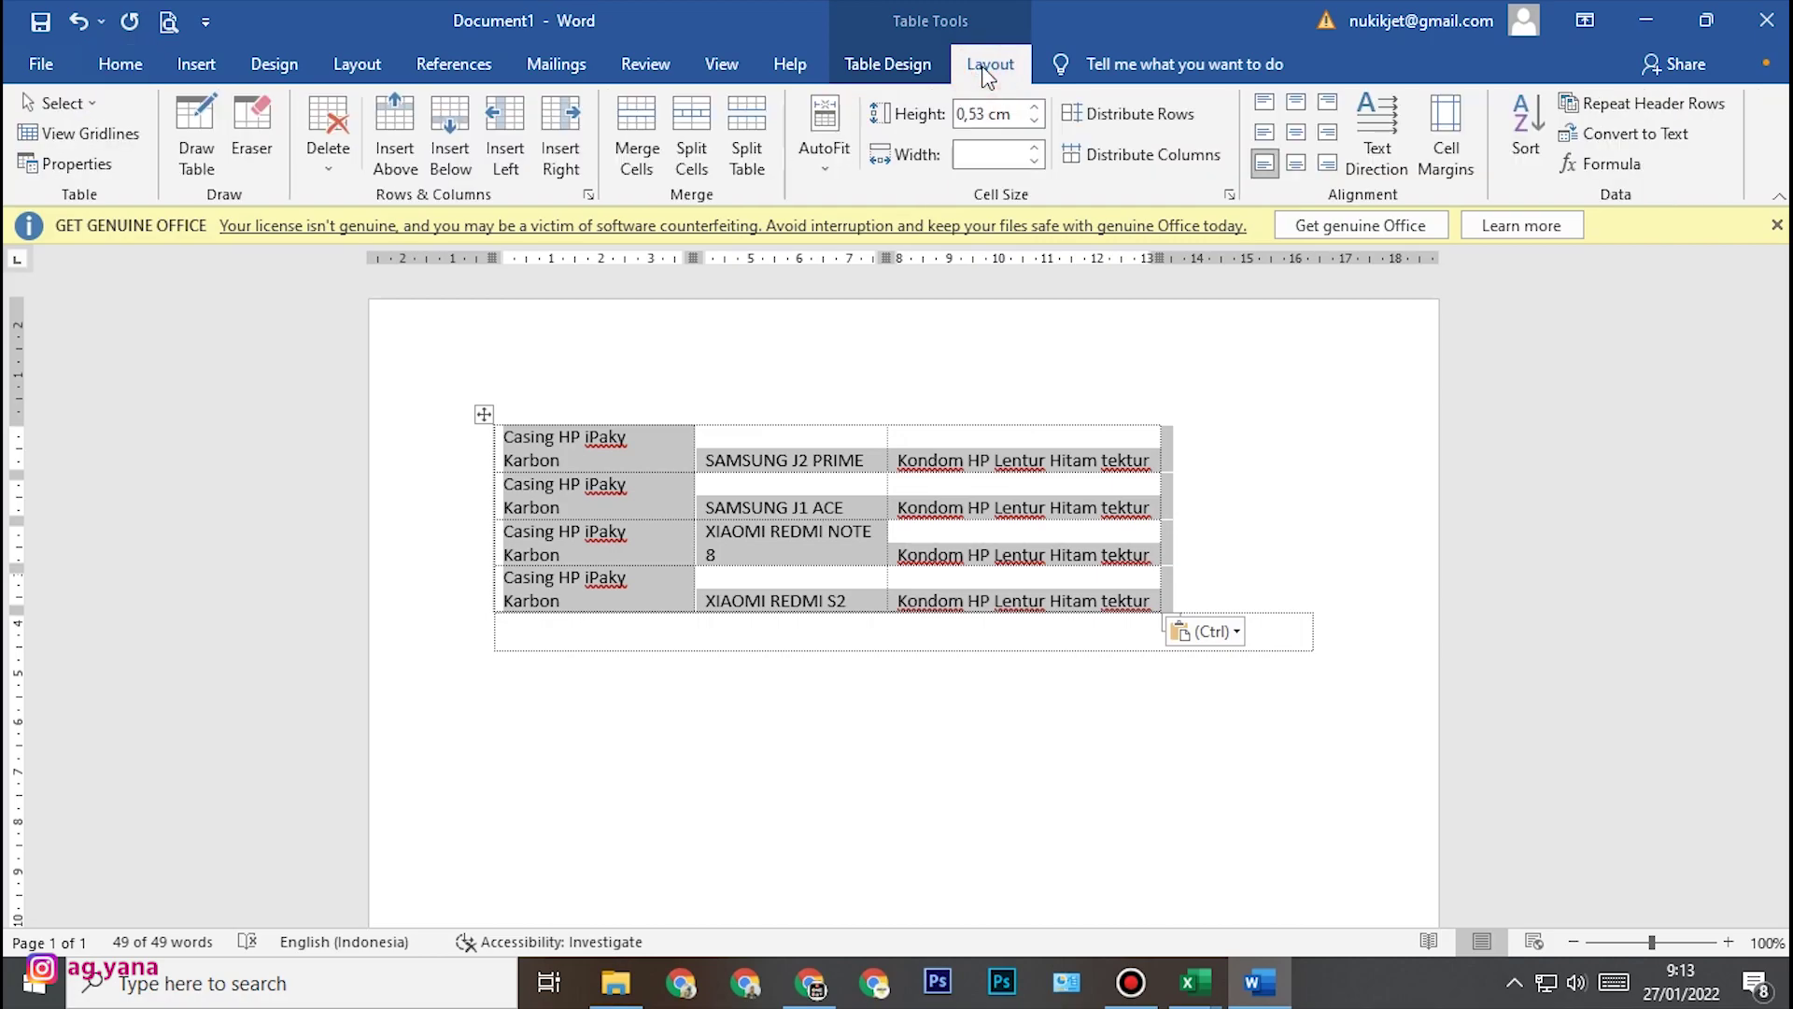
pyautogui.click(1661, 132)
pyautogui.click(786, 484)
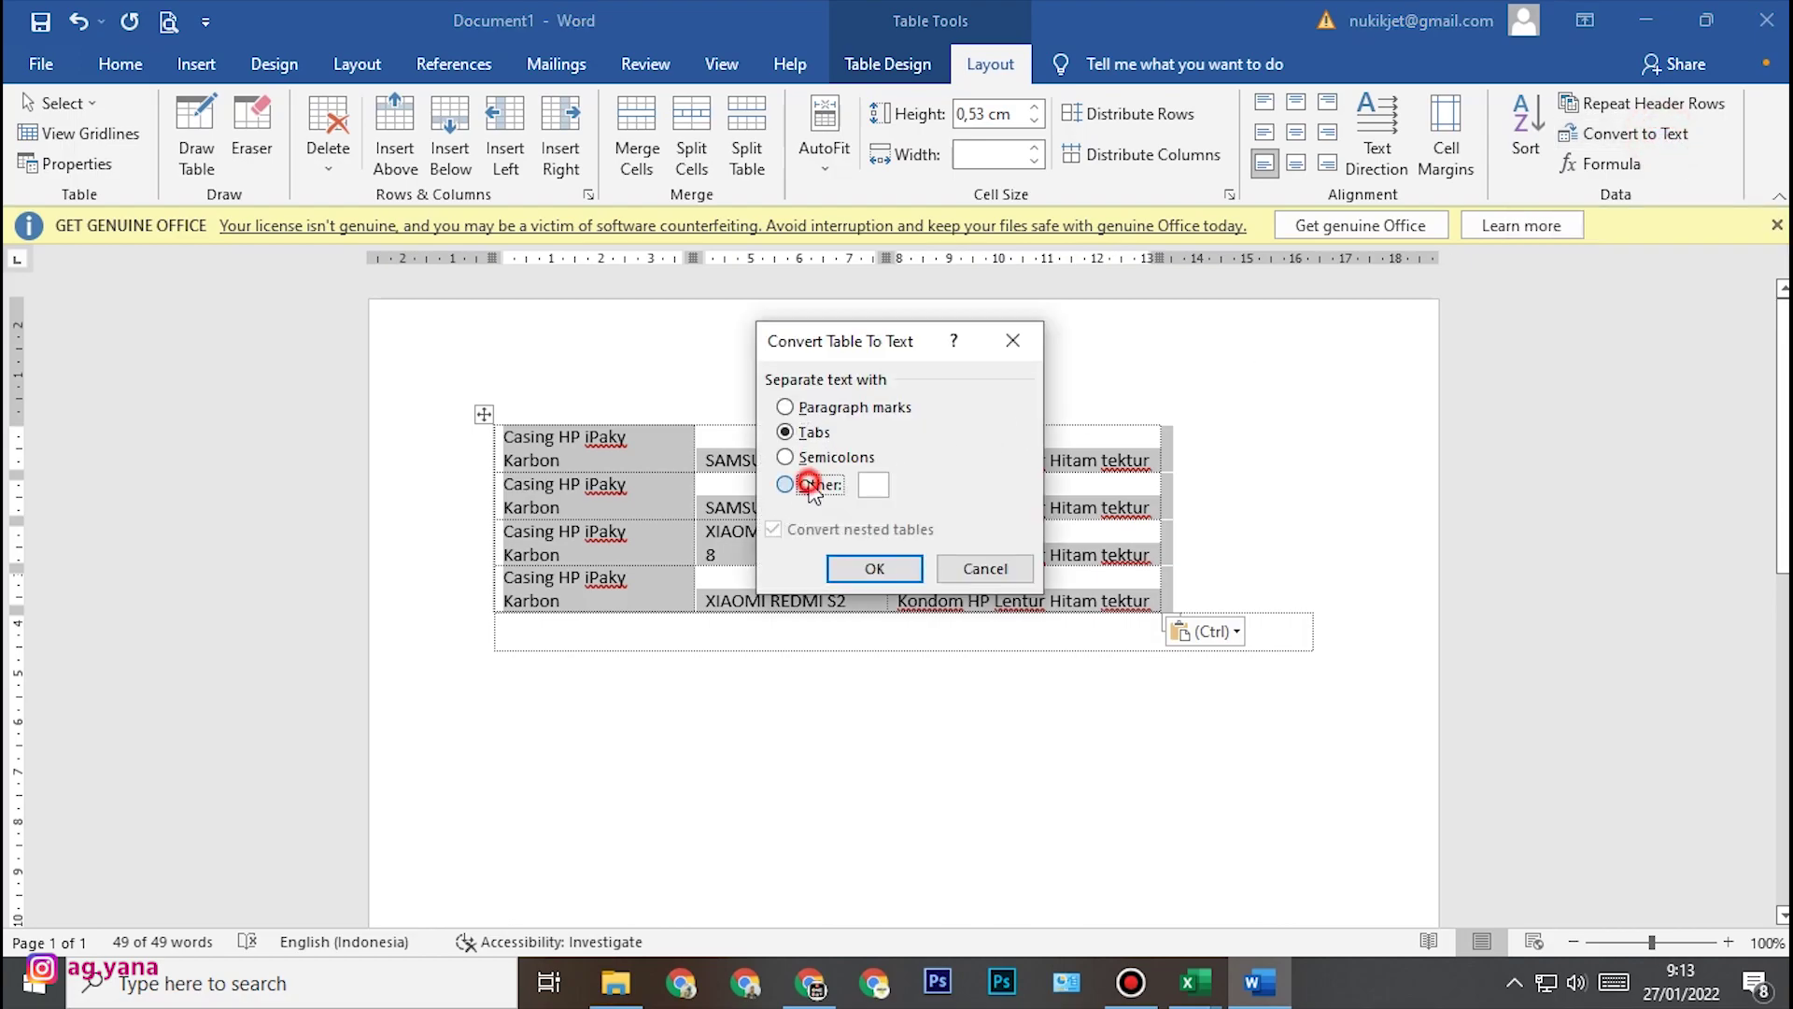
pyautogui.click(872, 483)
pyautogui.click(894, 570)
pyautogui.click(864, 458)
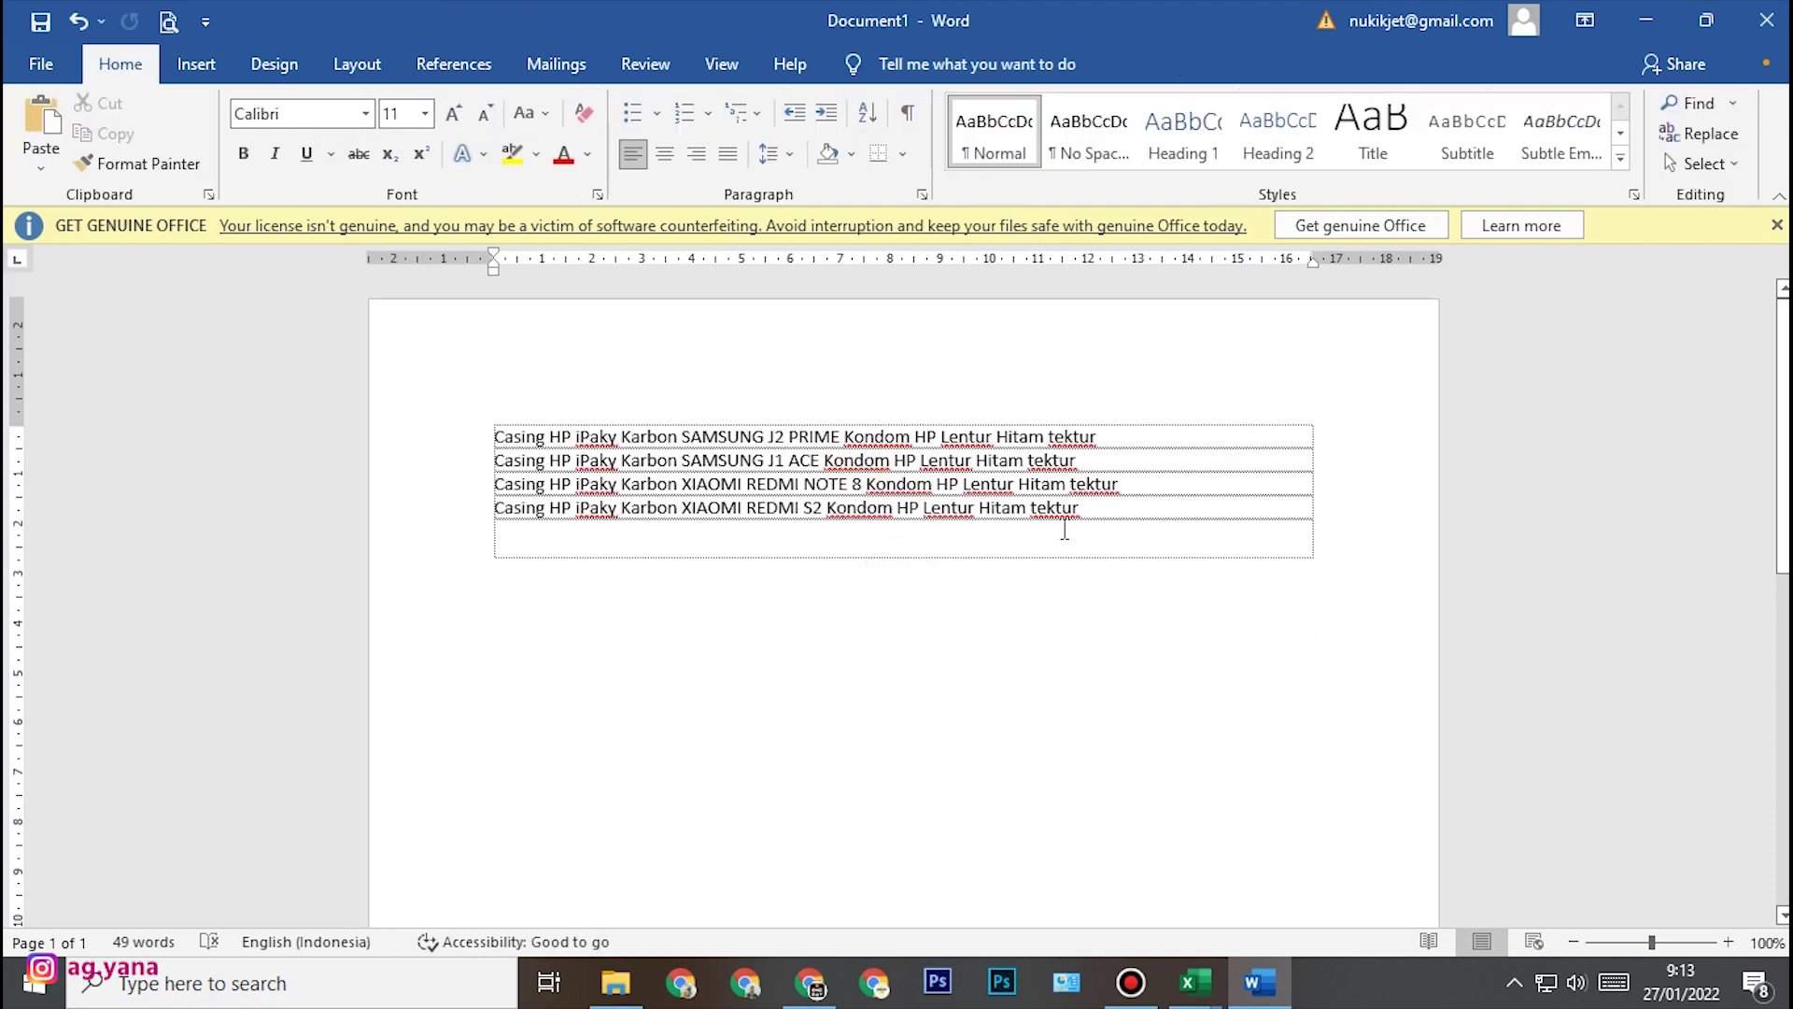
# - Copy the four combined product names from Word over cells C4:C7 in the template's CasingHandphone sheet
pyautogui.moveTo(497, 431); pyautogui.dragTo(1180, 508)
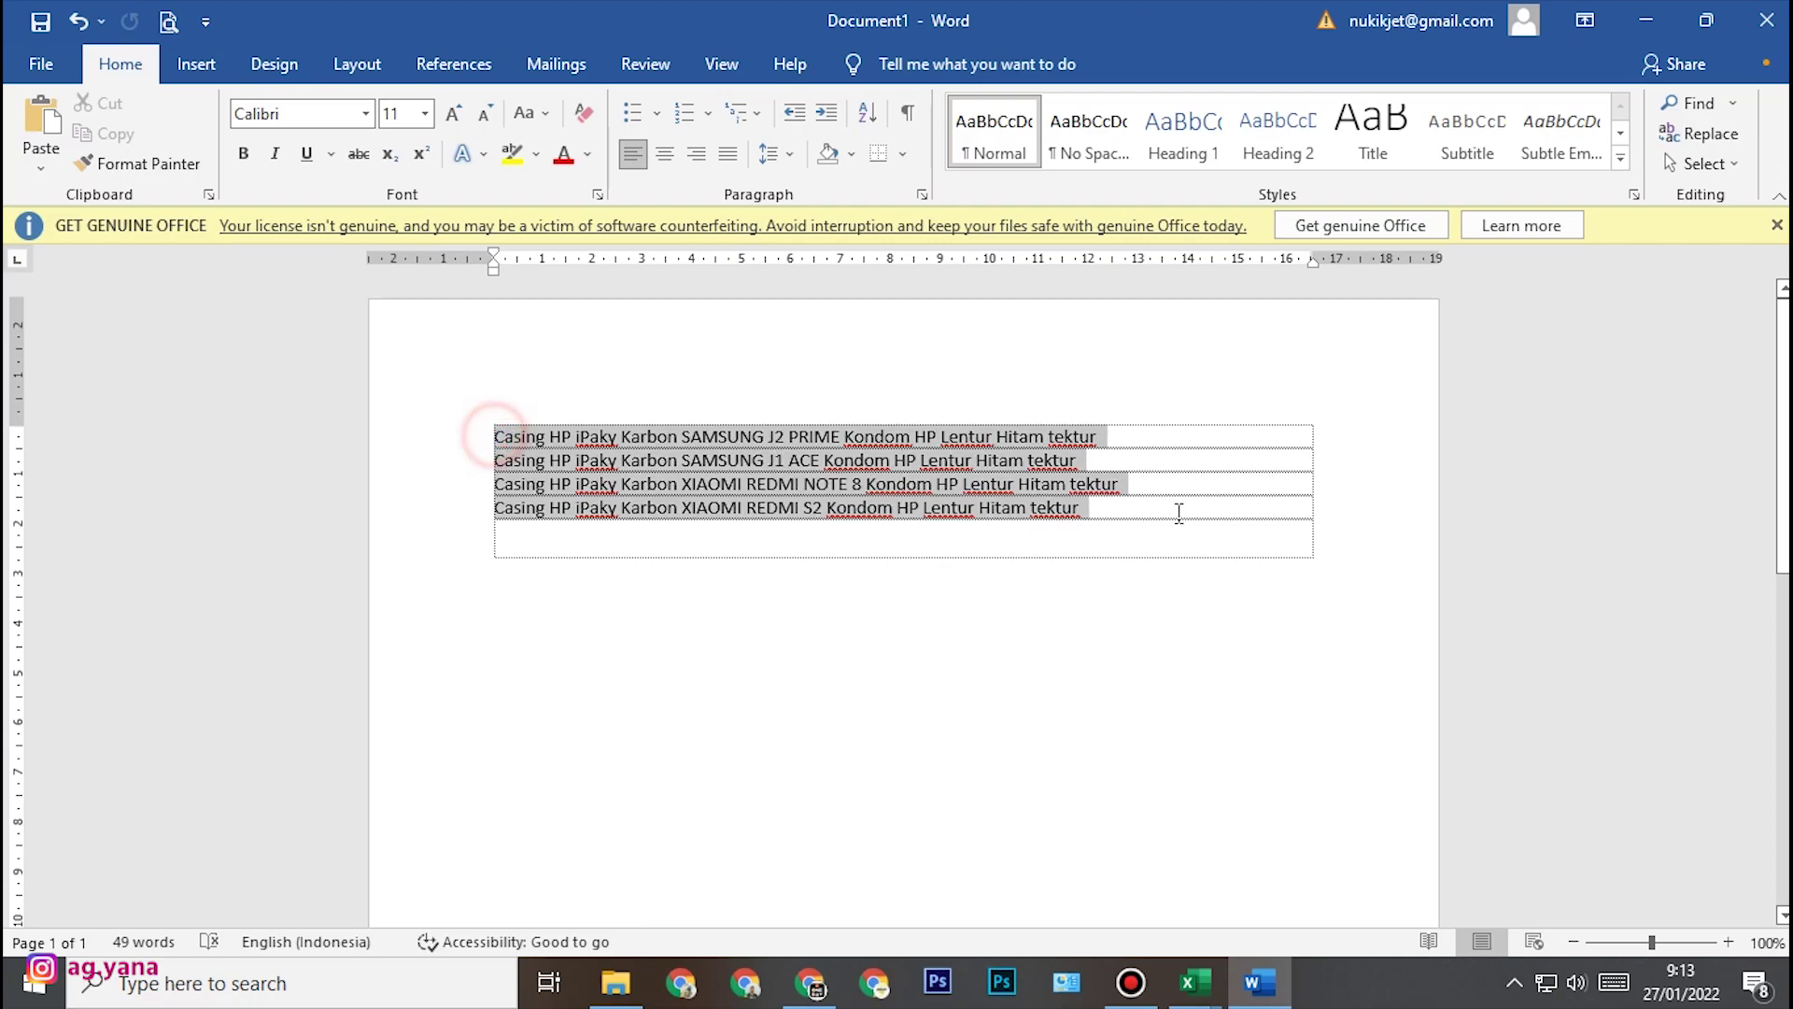
pyautogui.click(1186, 996)
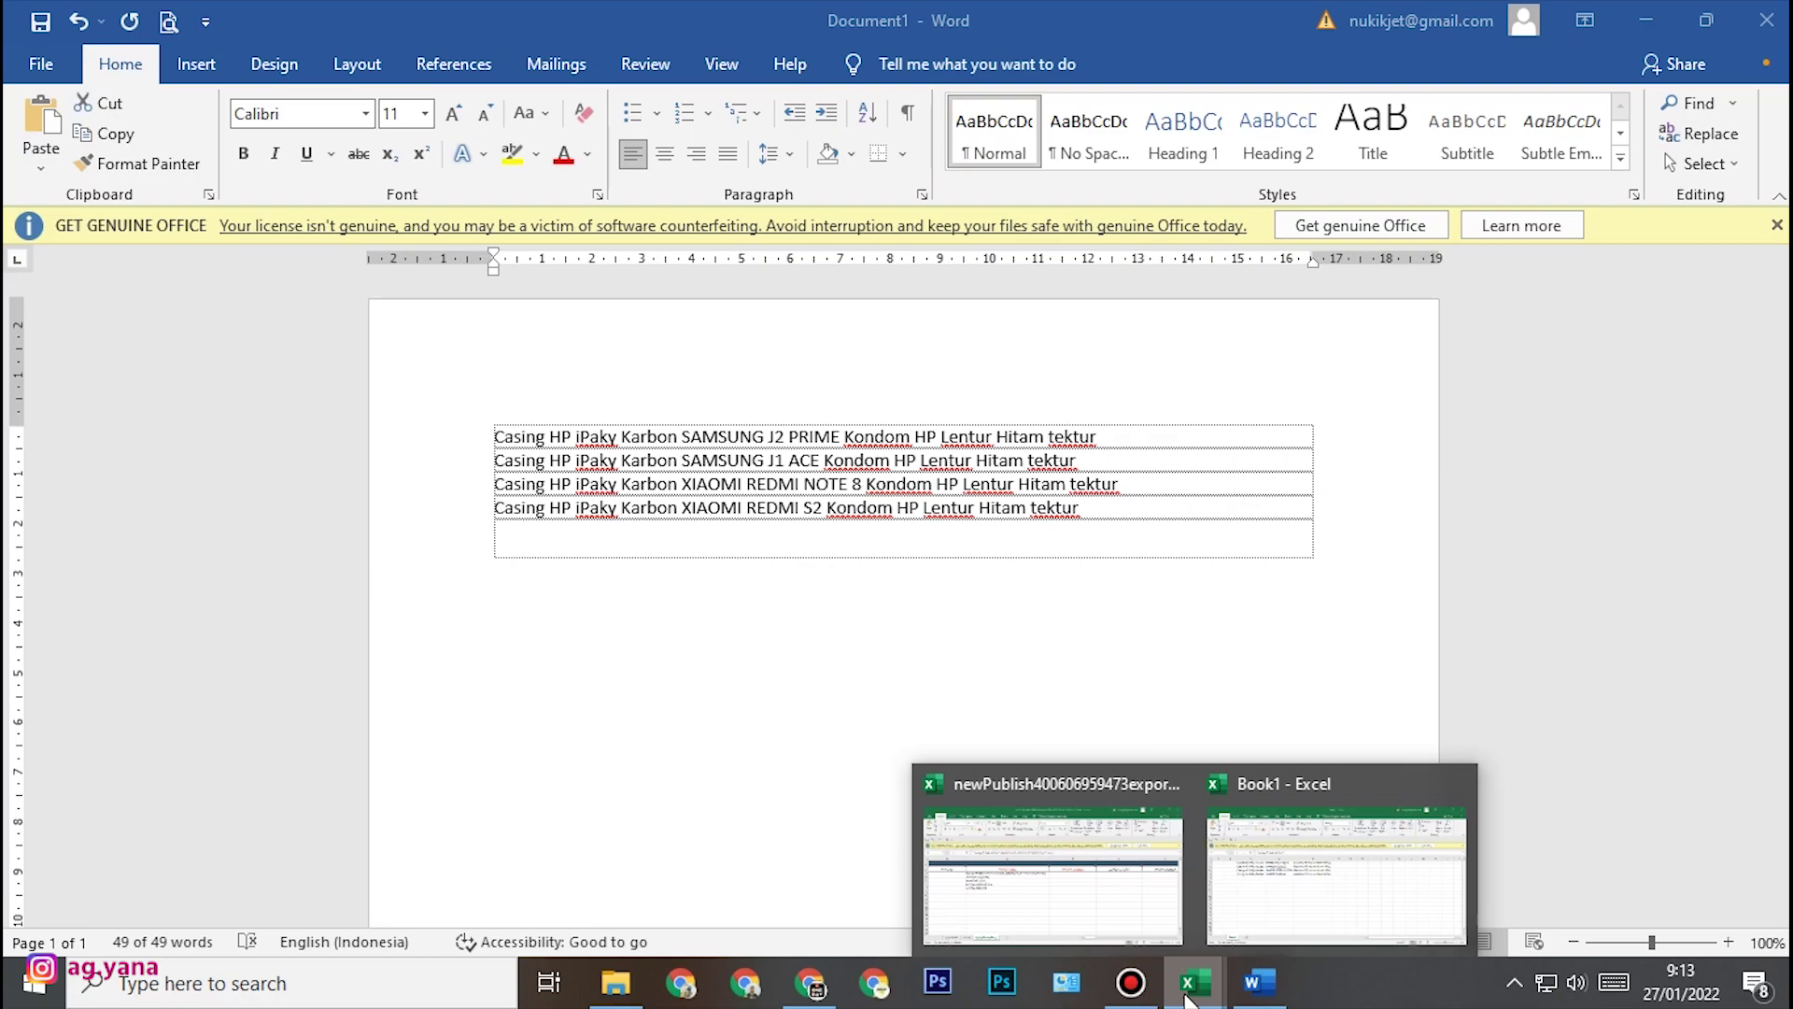
pyautogui.moveTo(1126, 910)
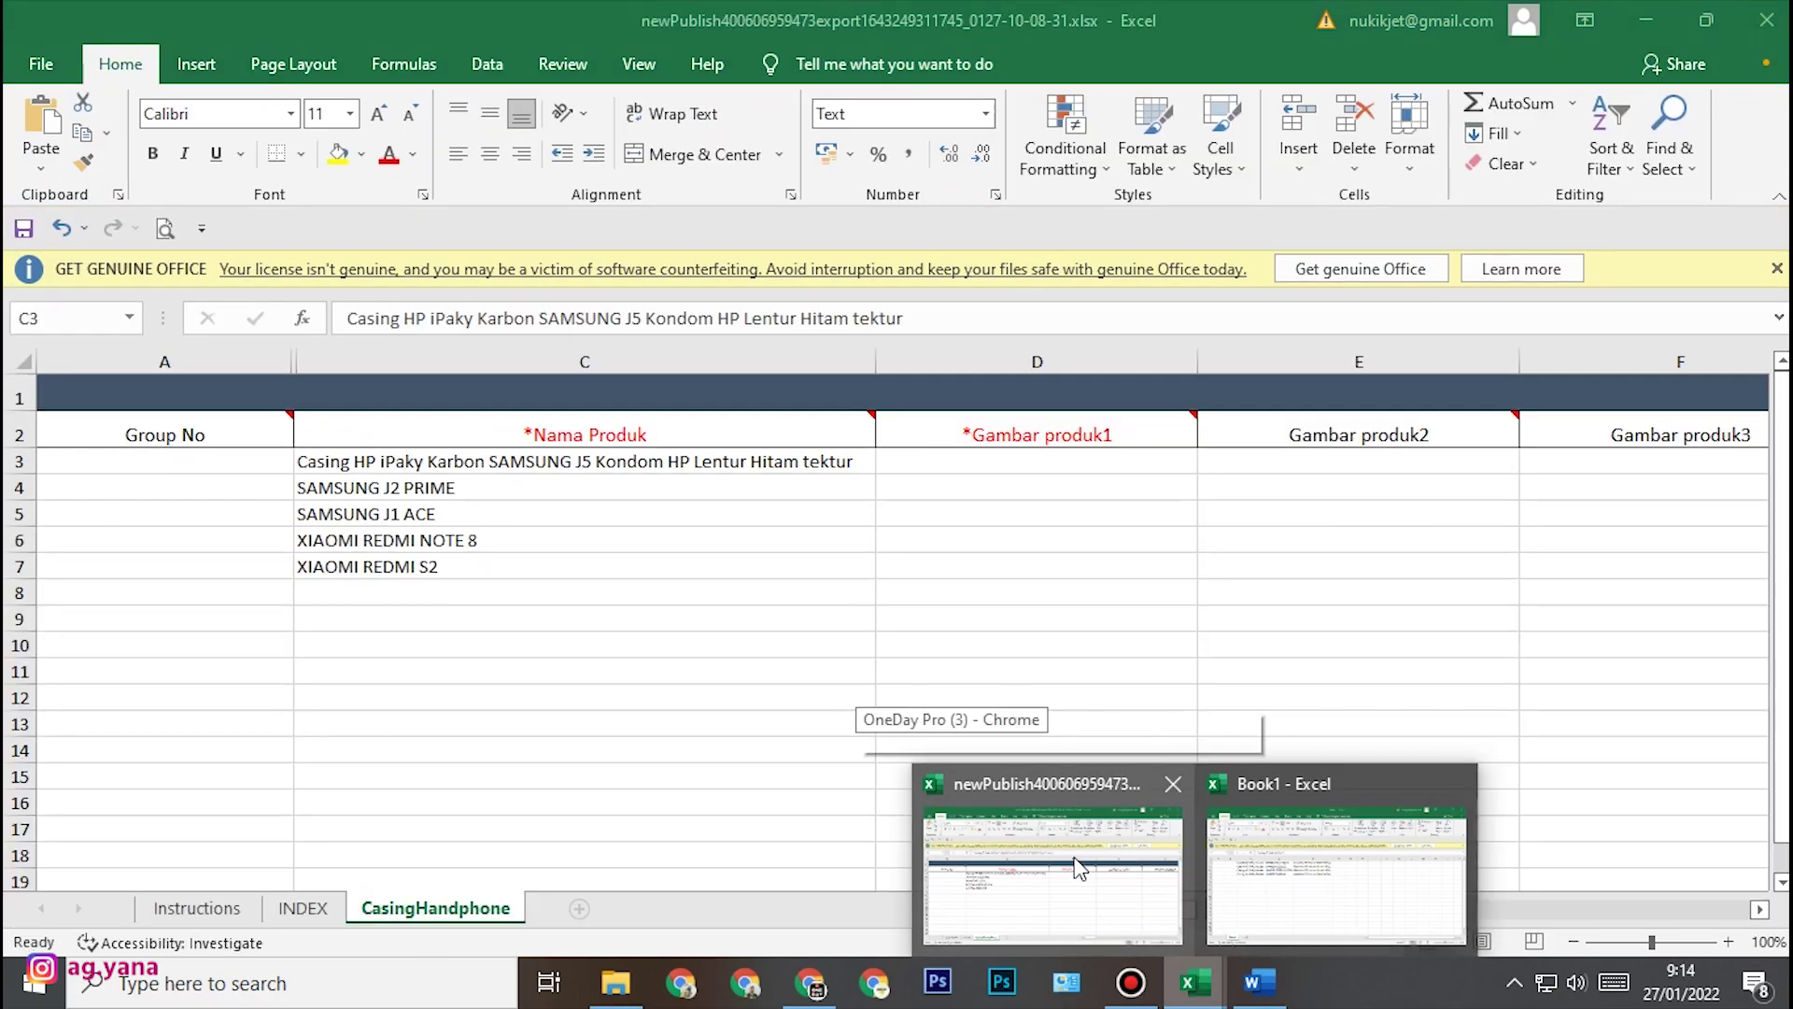
pyautogui.click(1075, 859)
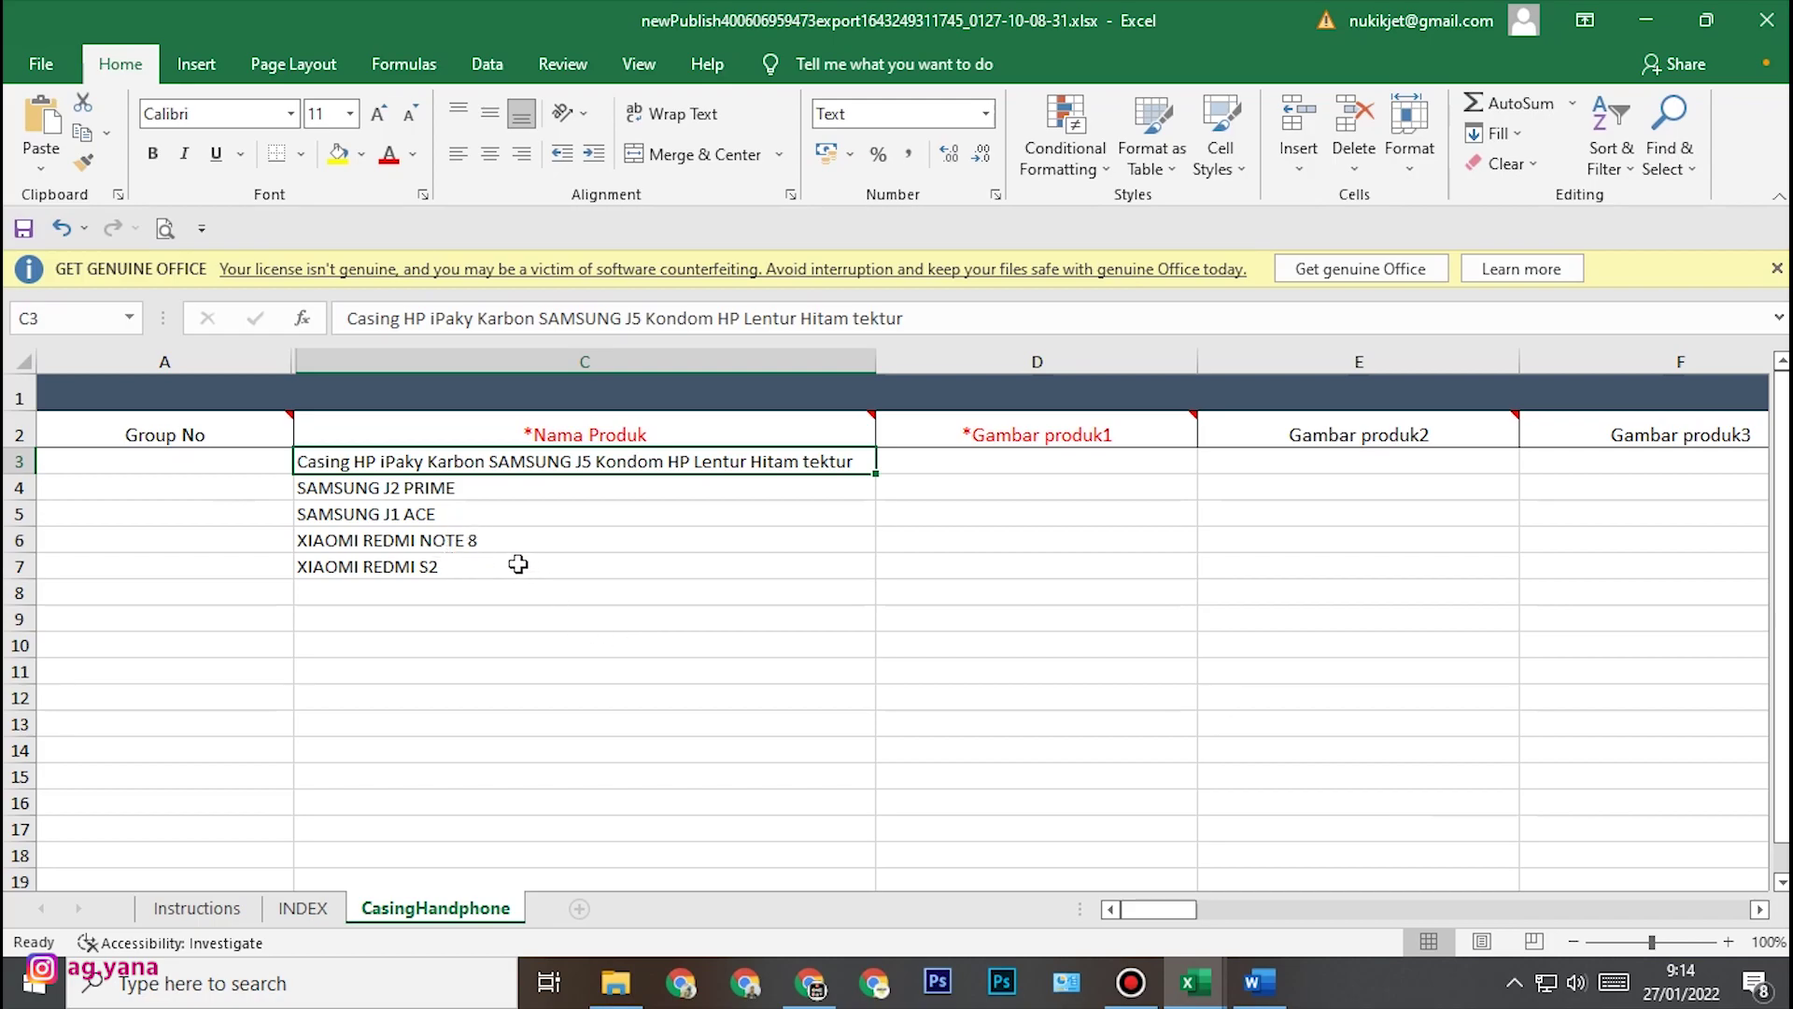
pyautogui.click(472, 487)
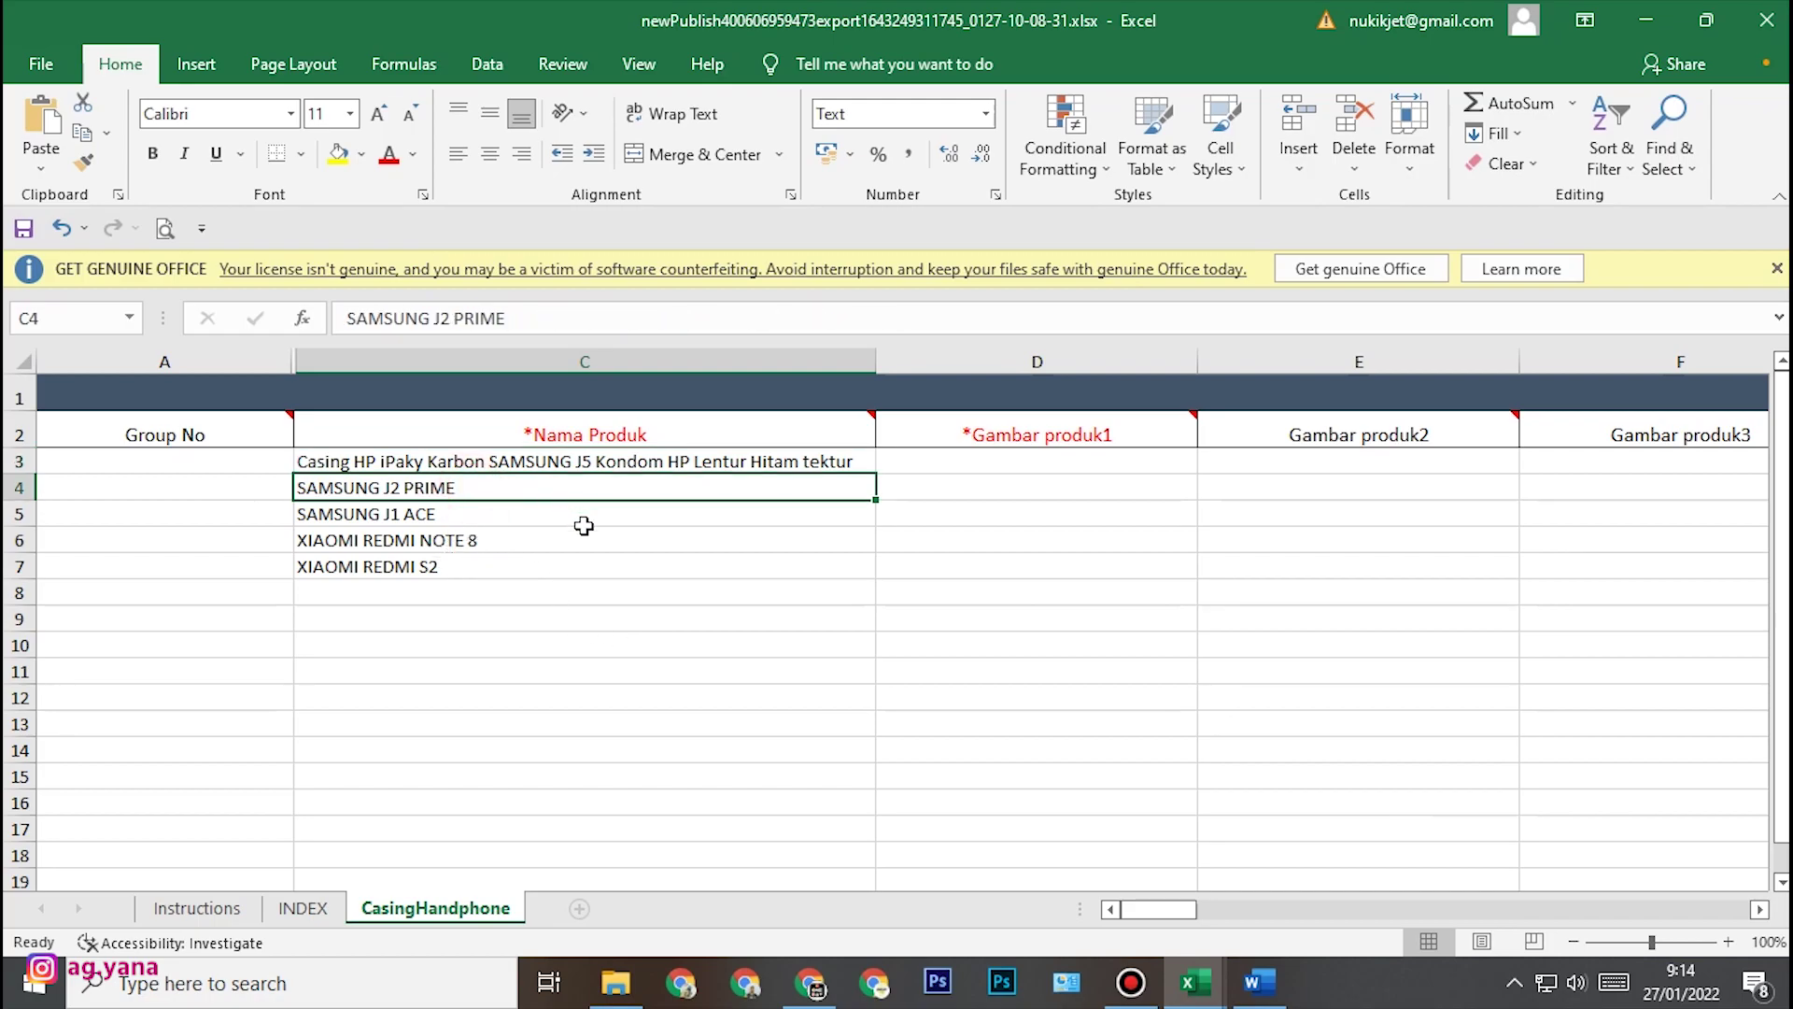
pyautogui.hotkey('ctrl', 'shift', 'Down')
pyautogui.hotkey('ctrl', 'v')
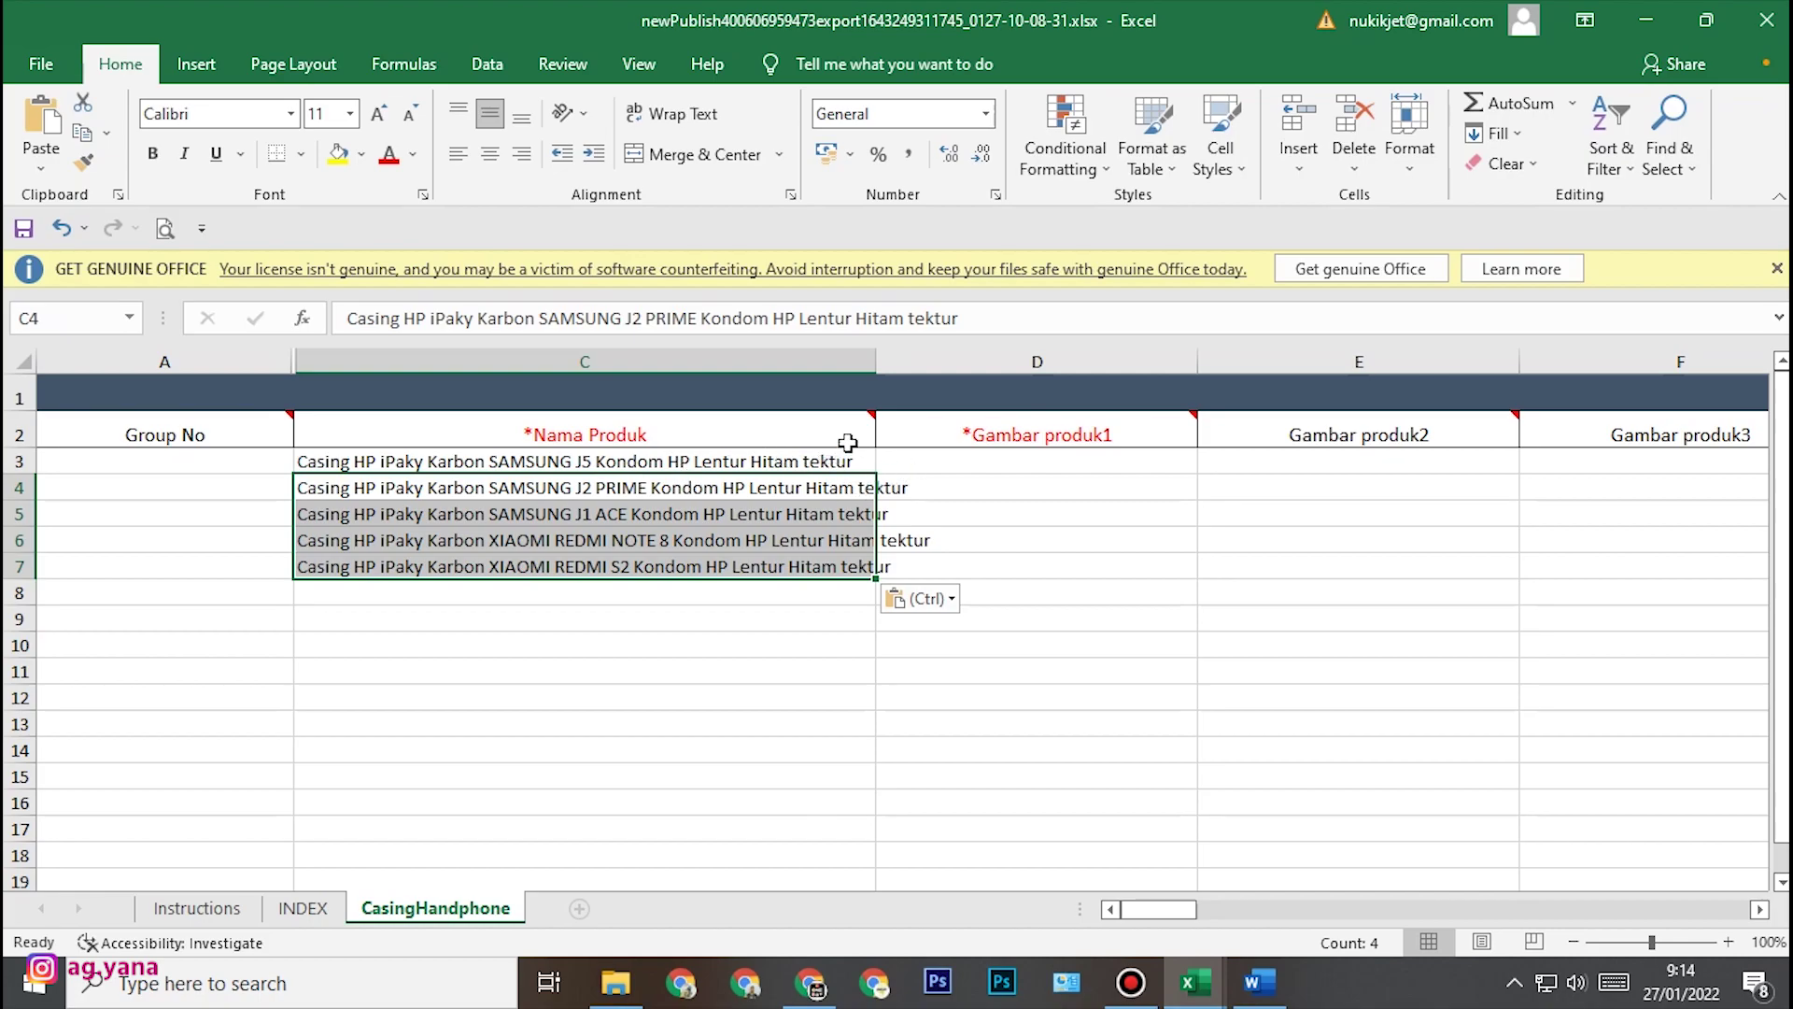
# - Search Google Images for "case karbon samsung j5" in a new Chrome tab
pyautogui.click(815, 986)
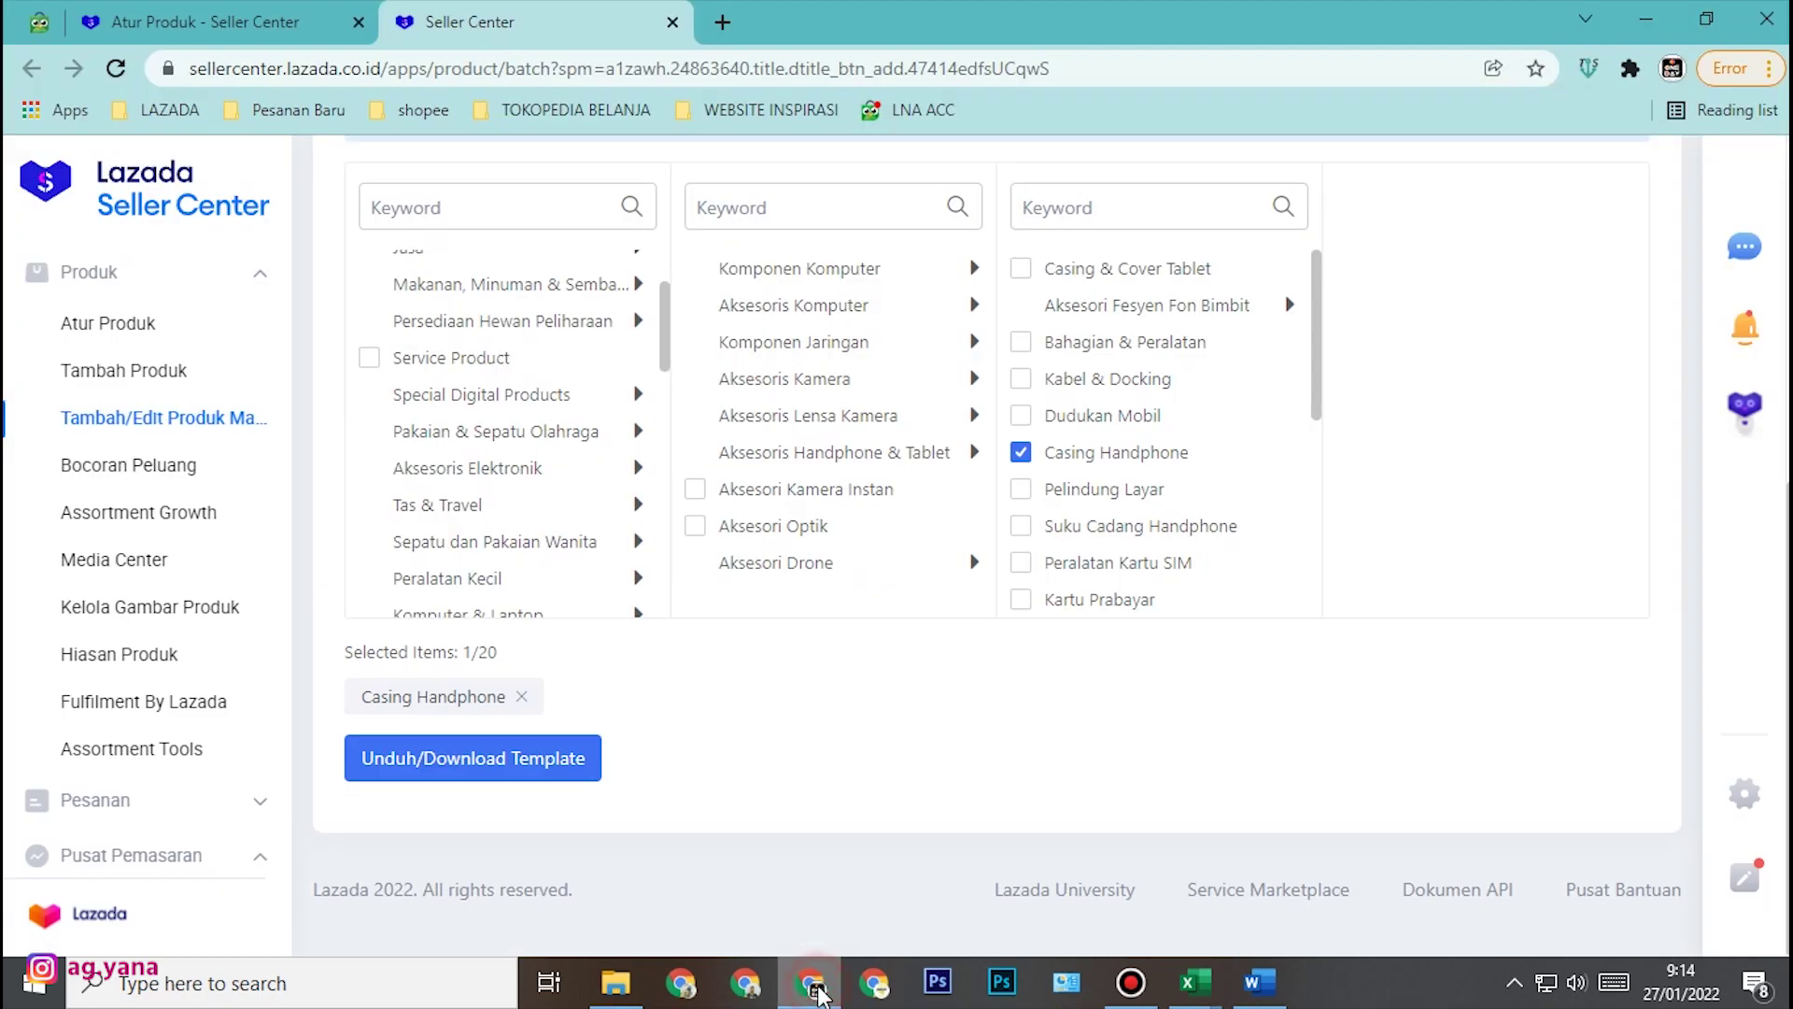
pyautogui.click(722, 22)
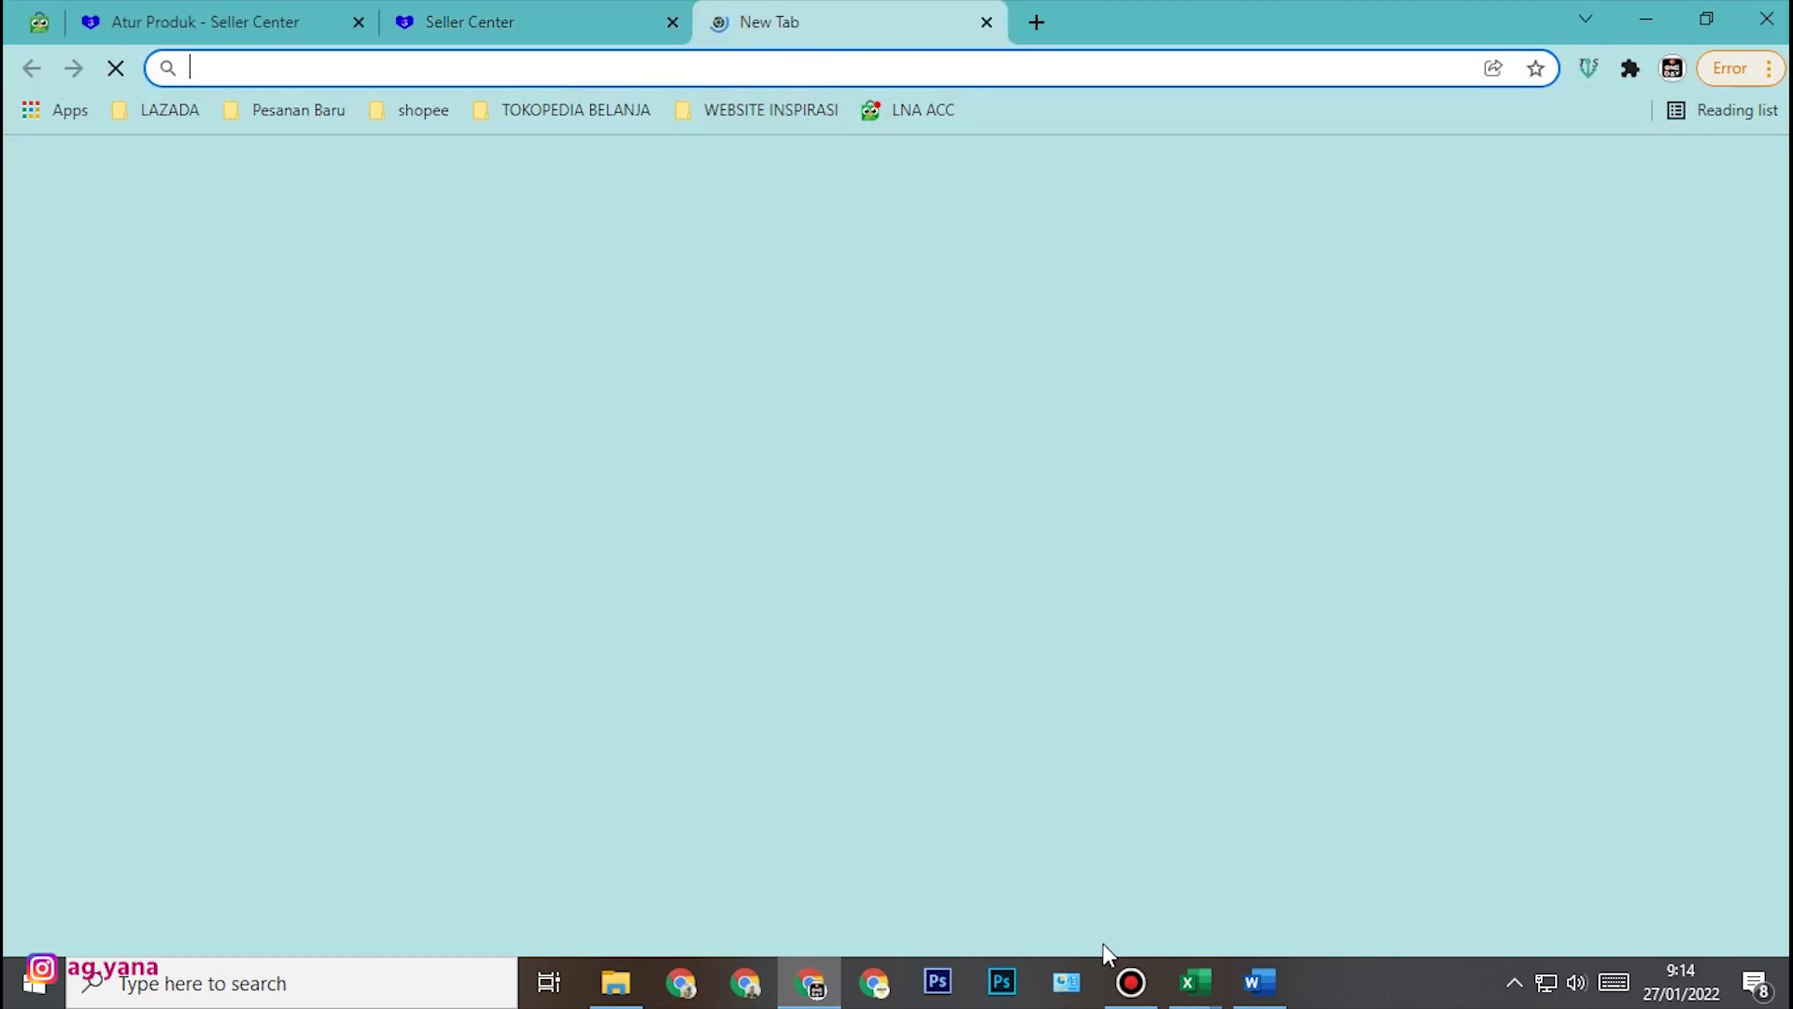
pyautogui.click(1193, 994)
pyautogui.click(1041, 898)
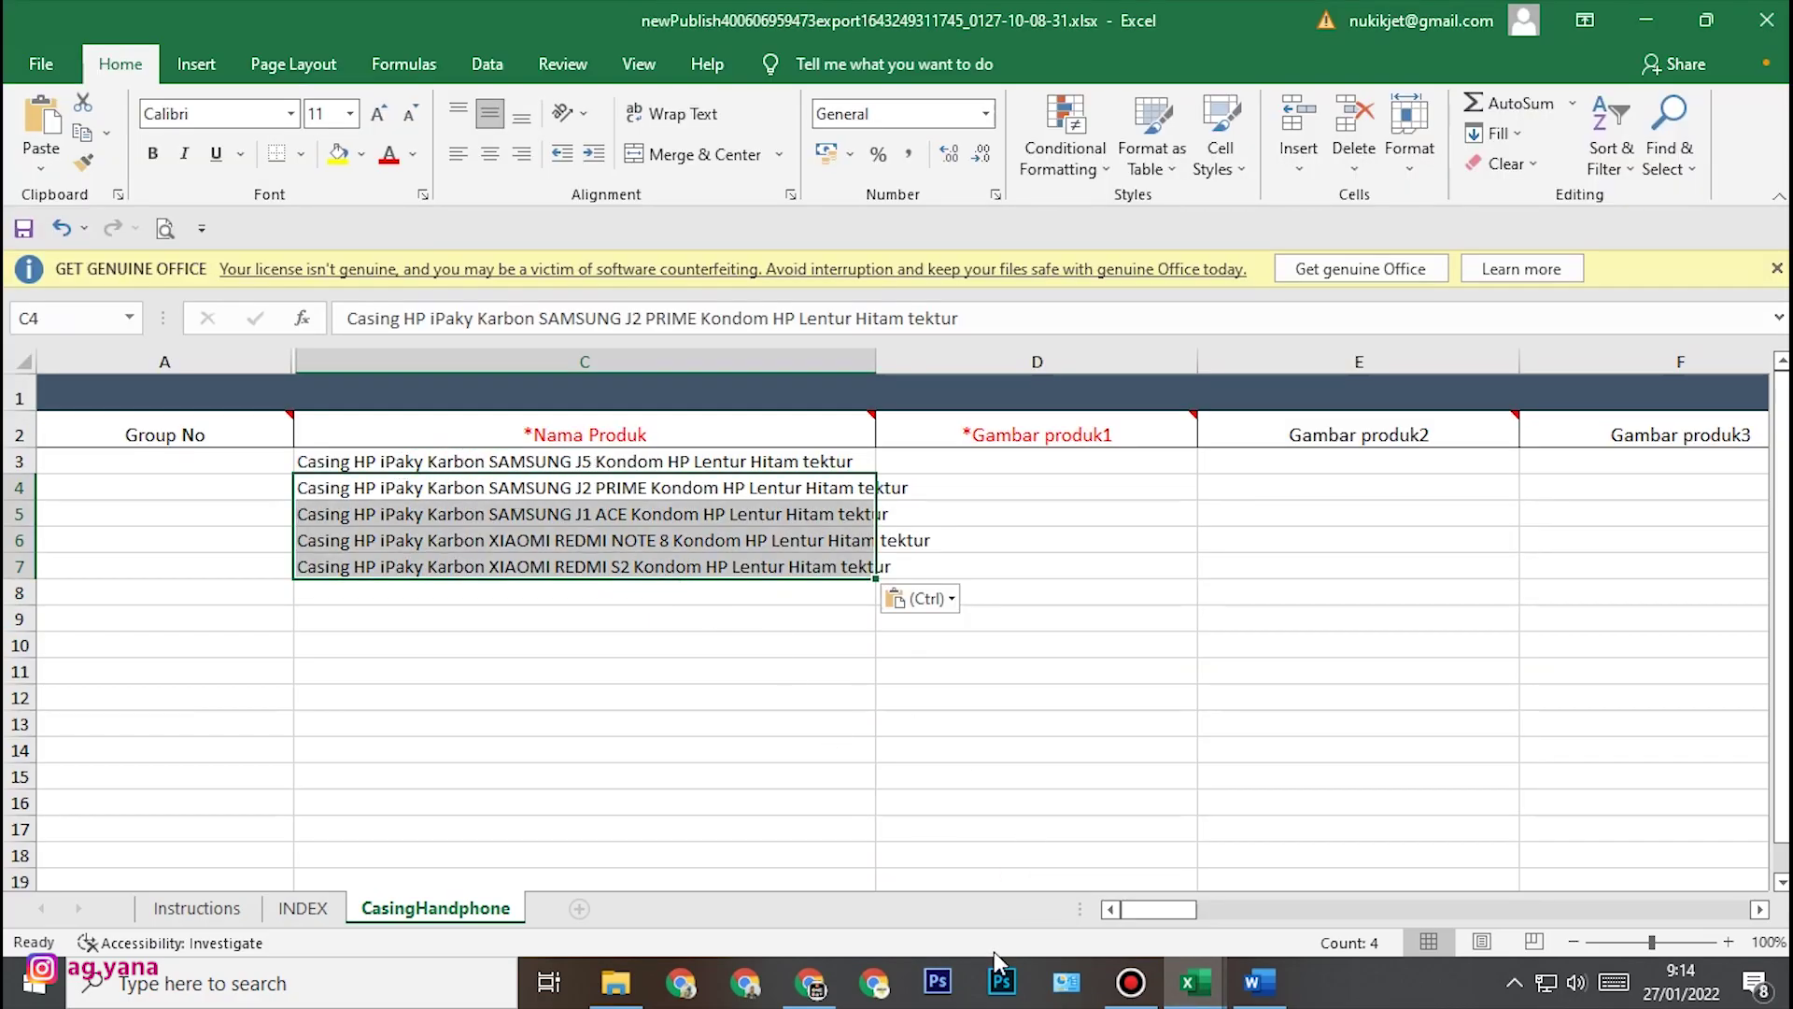
pyautogui.click(811, 980)
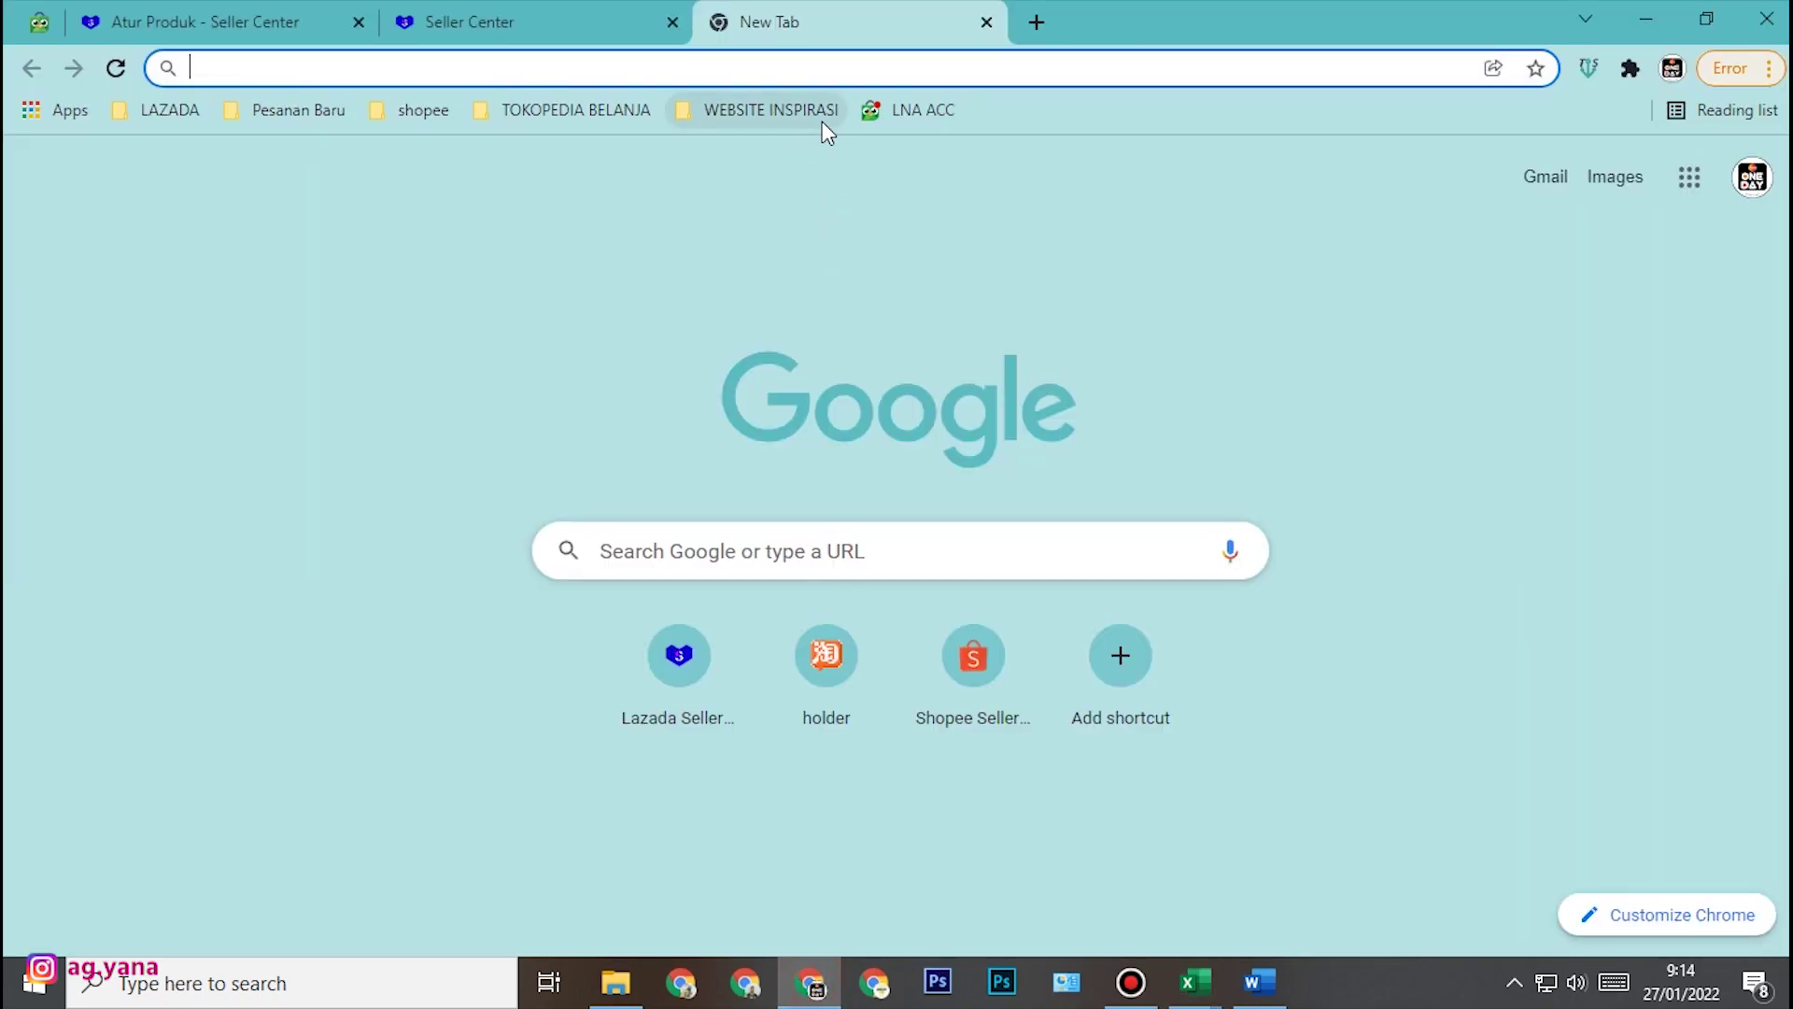
pyautogui.write('case karbon samsung j5')
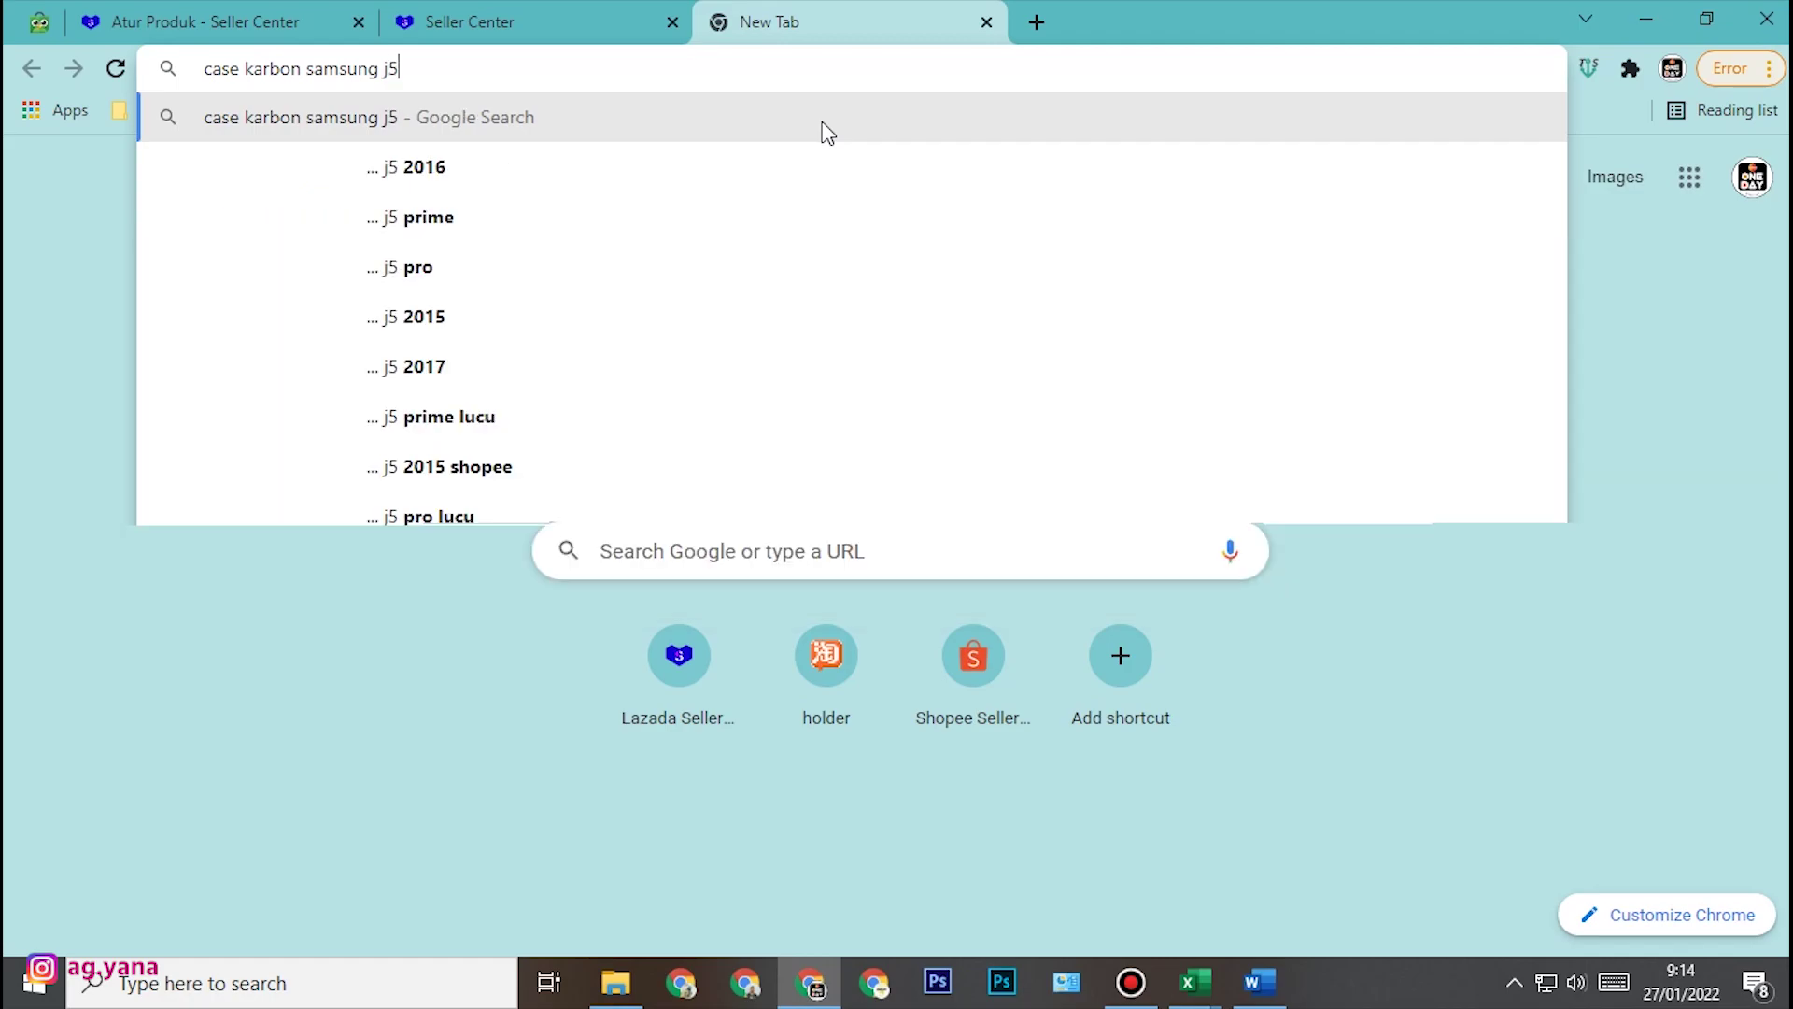
pyautogui.press('Return')
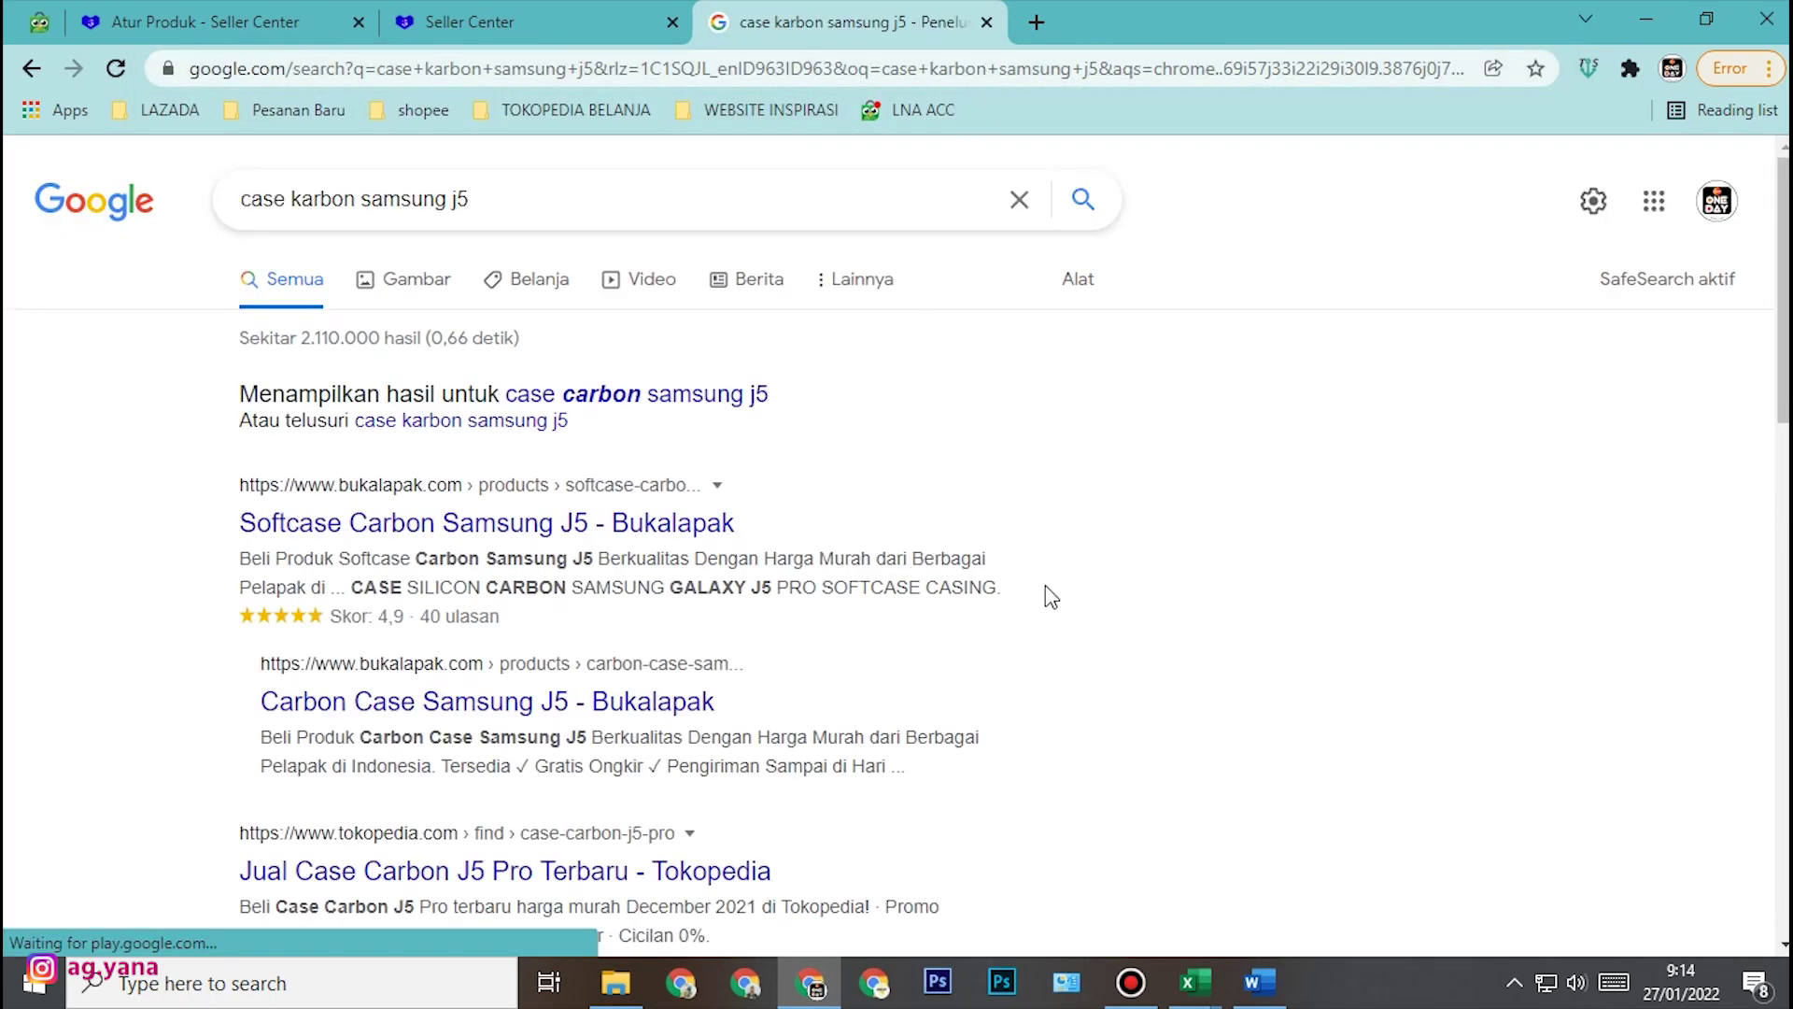
pyautogui.click(419, 286)
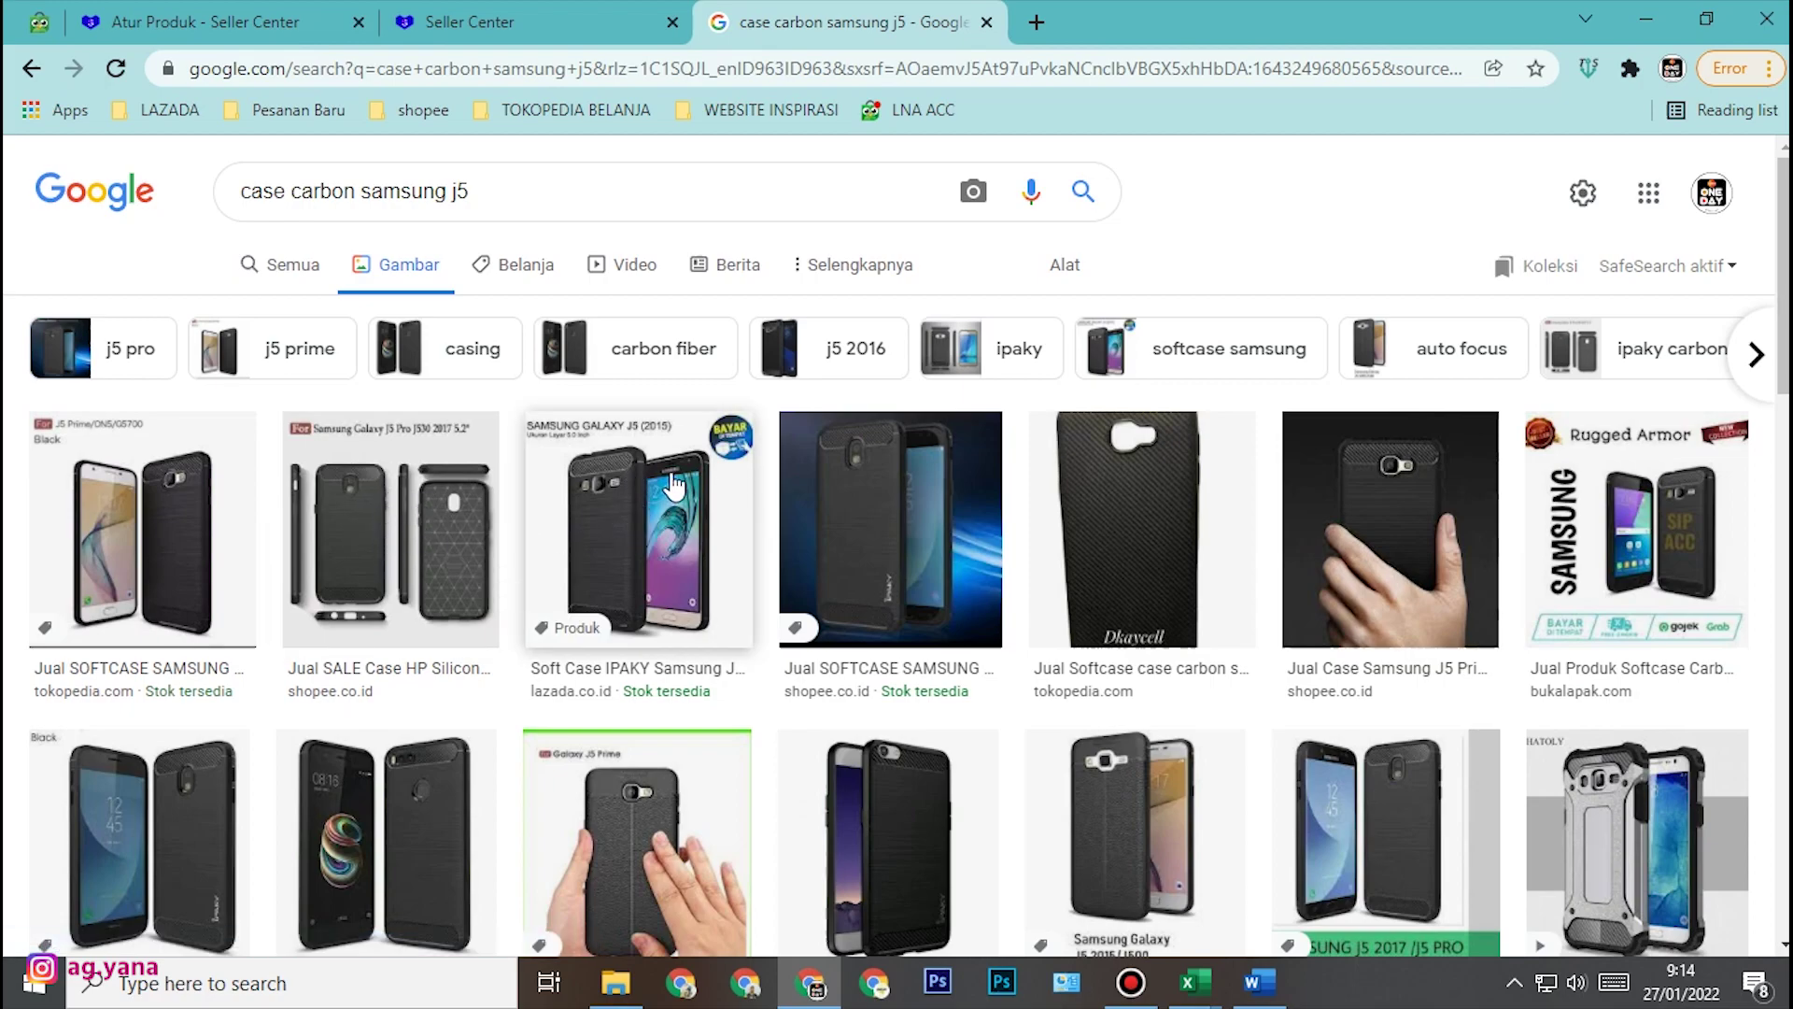
# - Open the full-size image of Lazada's Soft Case IPAKY Samsung J5 2015 in its own tab and show it
pyautogui.click(630, 499)
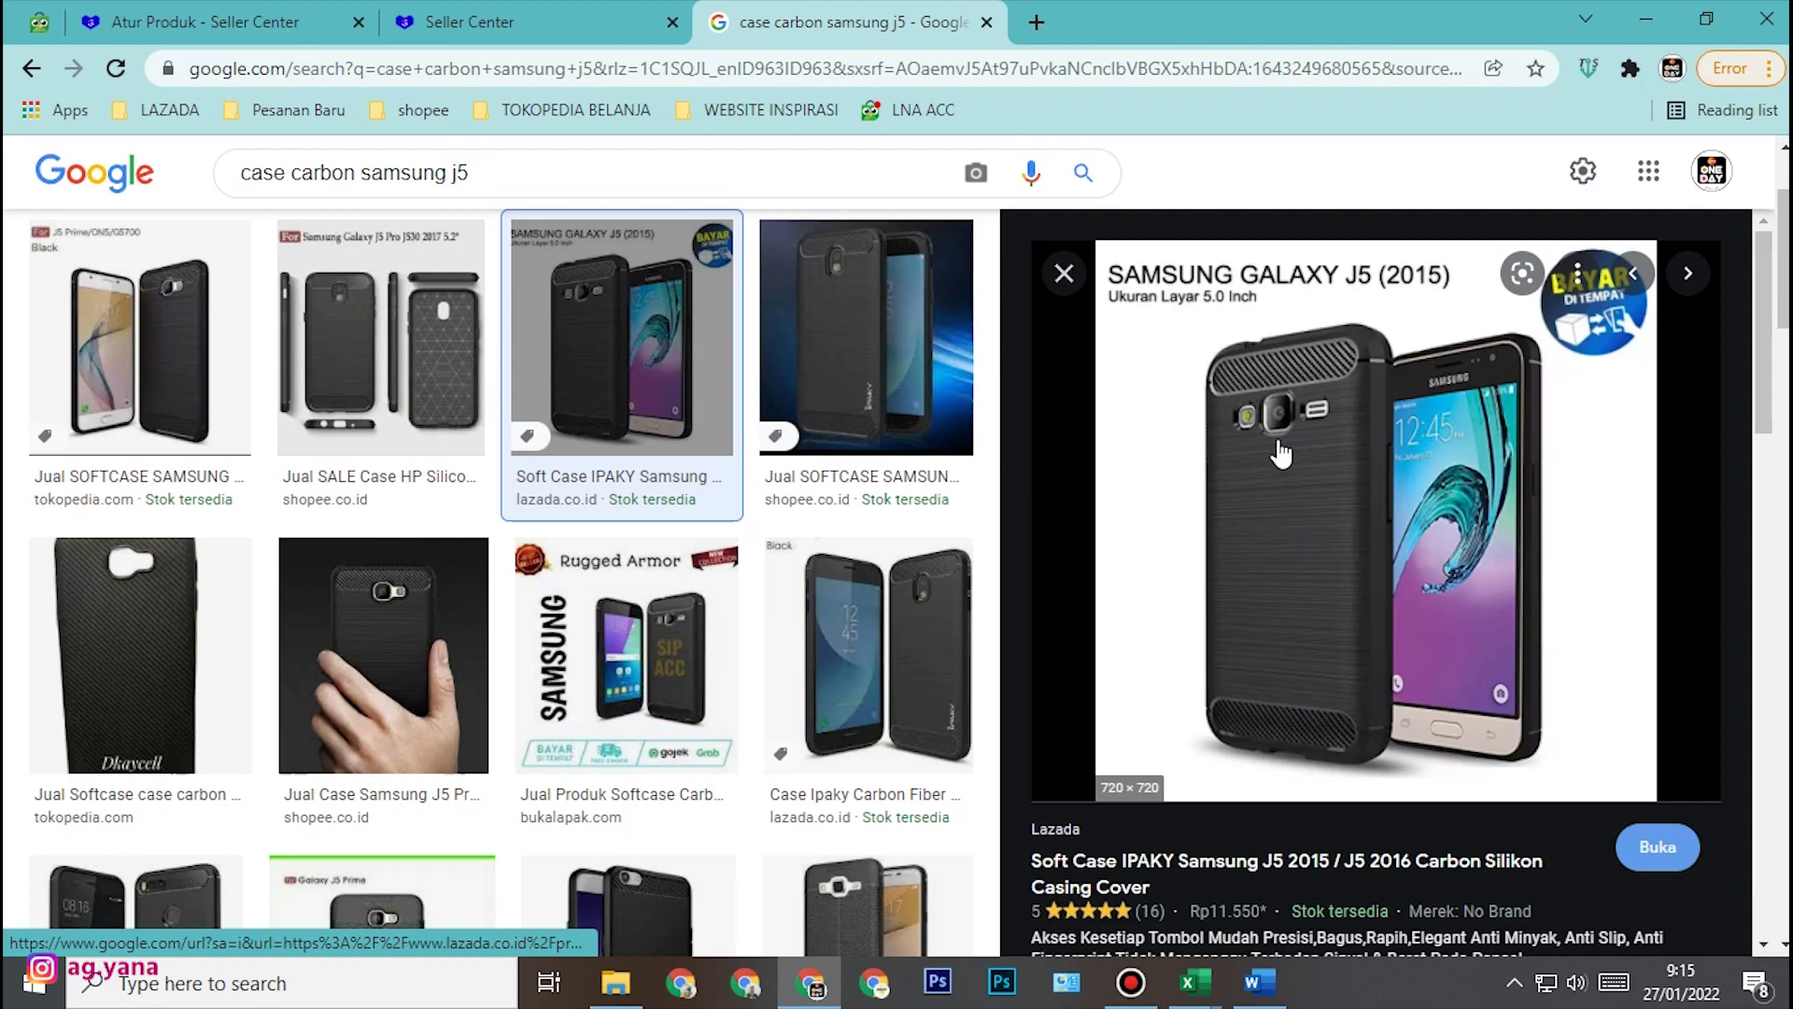
pyautogui.rightClick(1319, 446)
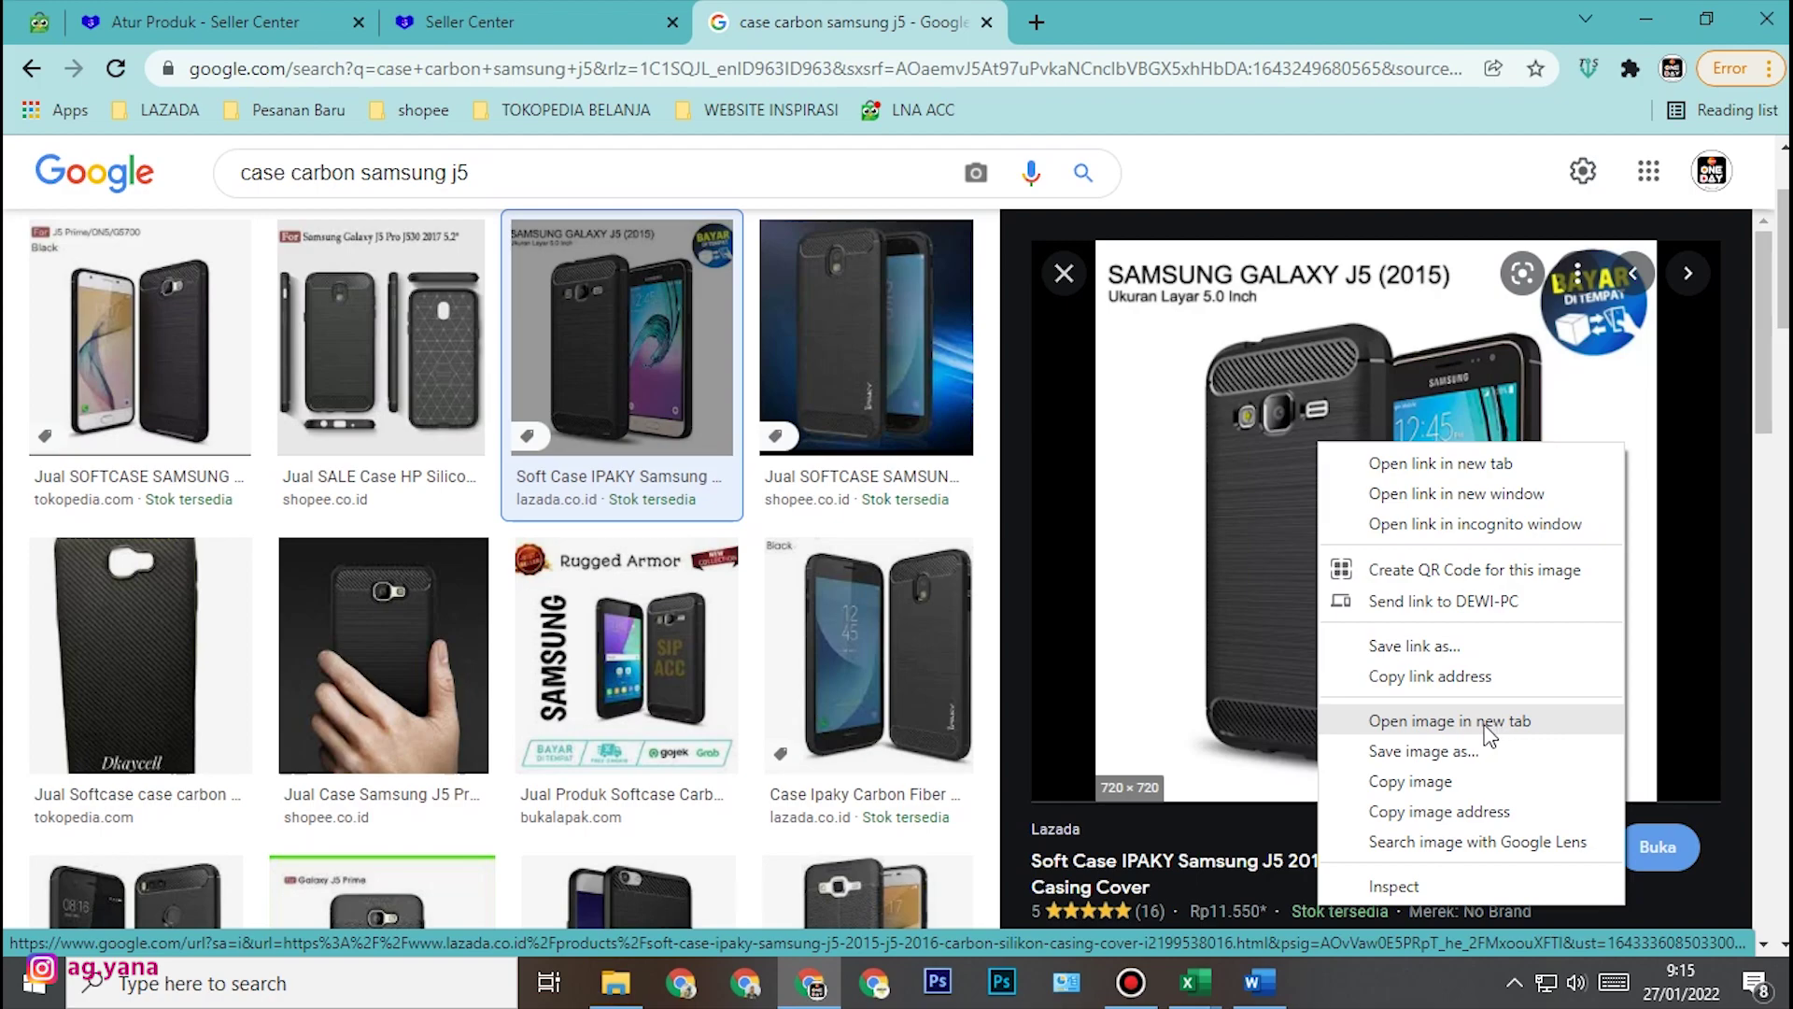
pyautogui.click(1490, 735)
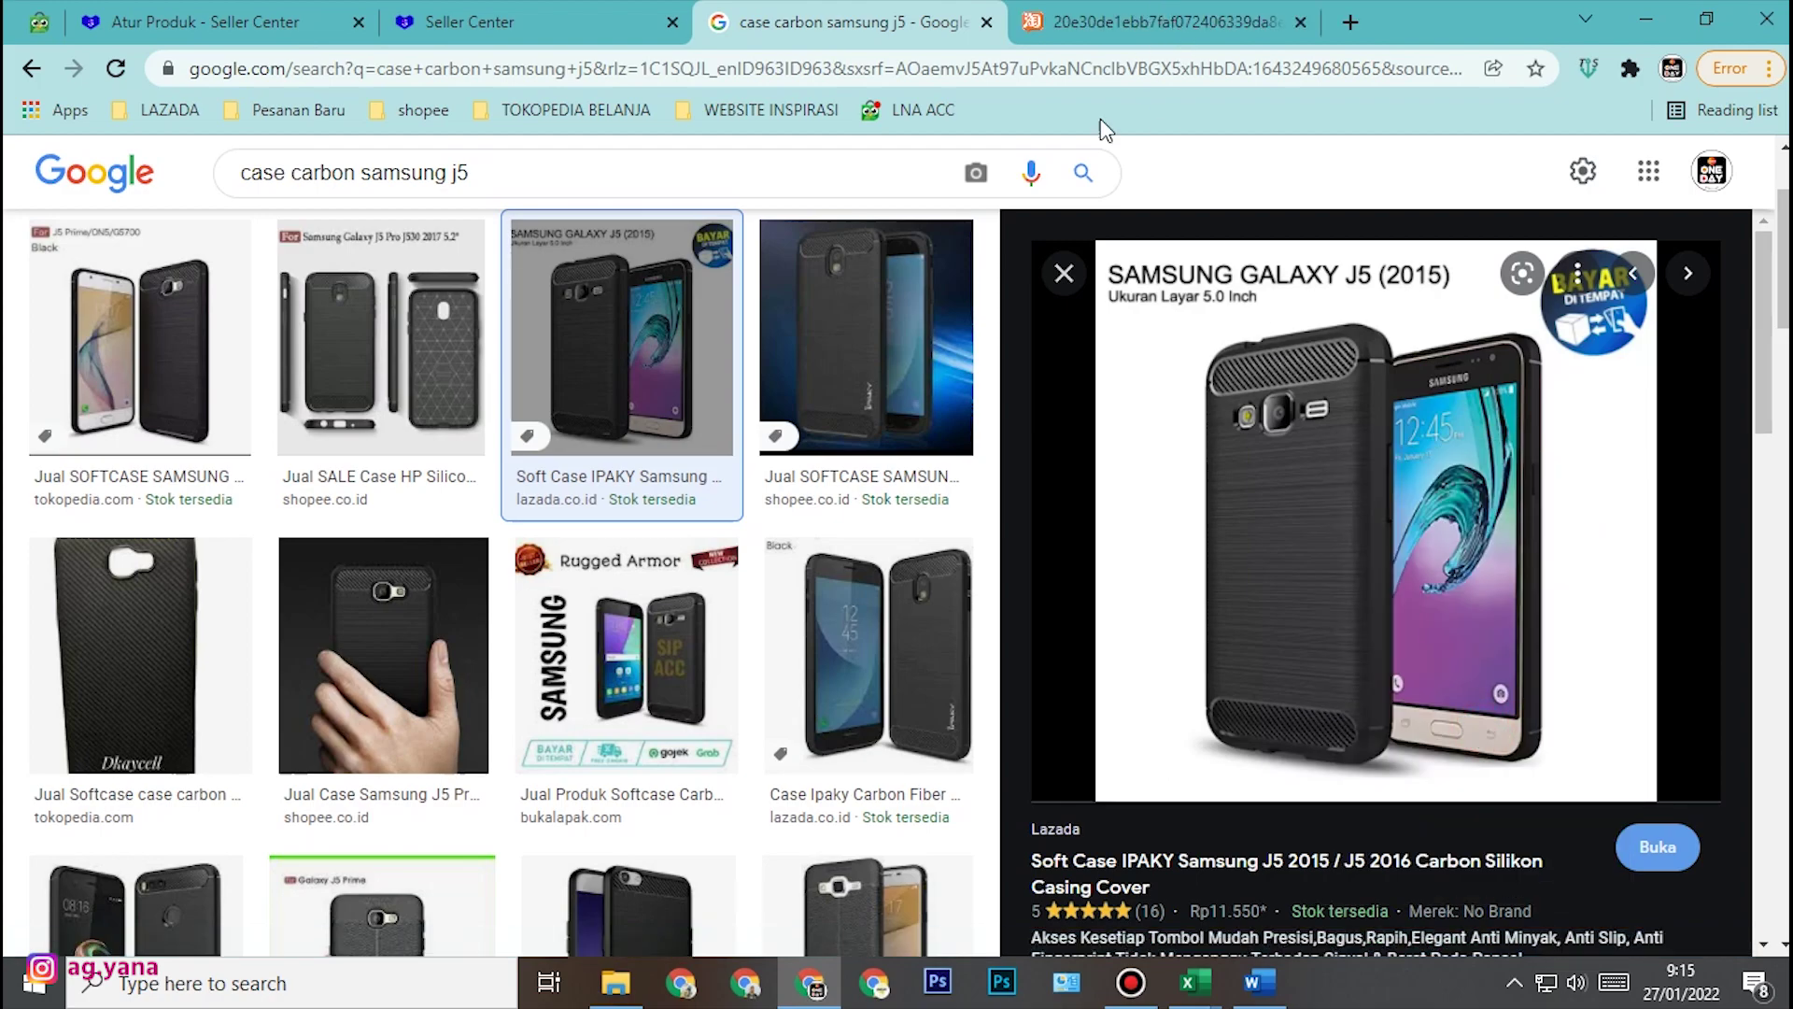
pyautogui.click(1148, 13)
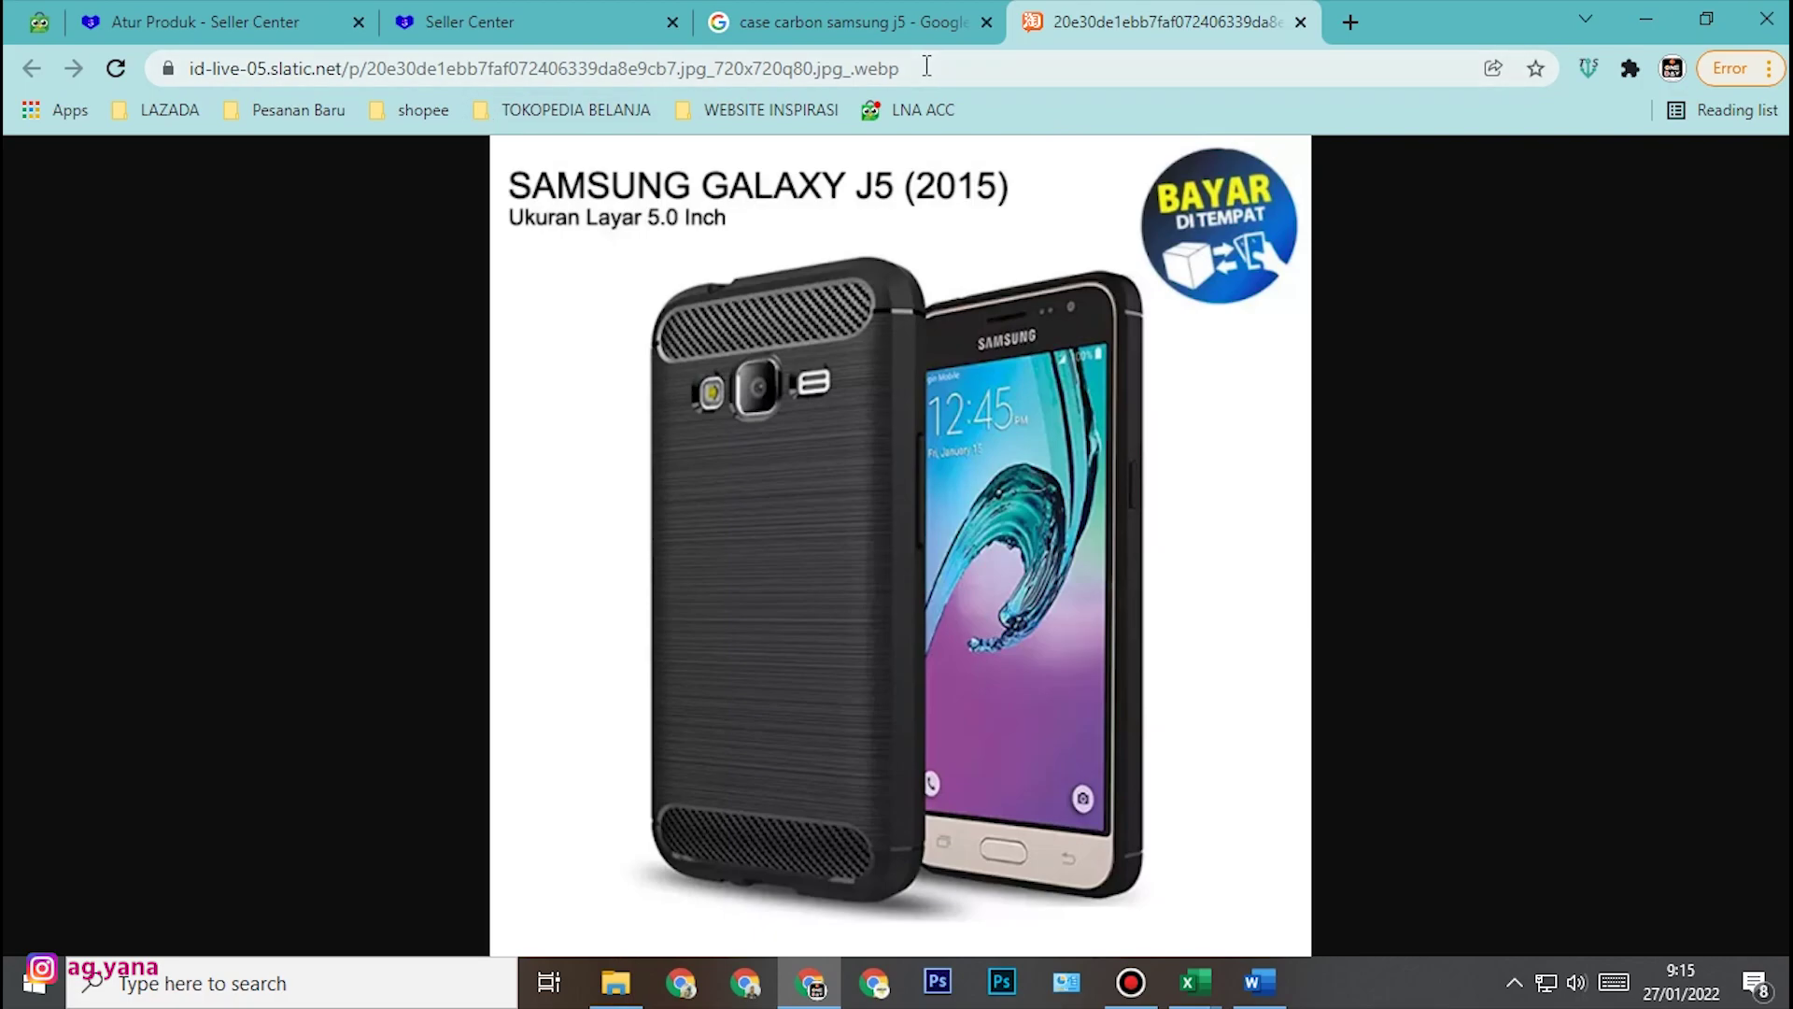
# - Switch to the Excel template and select cell D3 under Gambar produk1 for the SAMSUNG J5 row
pyautogui.moveTo(928, 68); pyautogui.dragTo(31, 68)
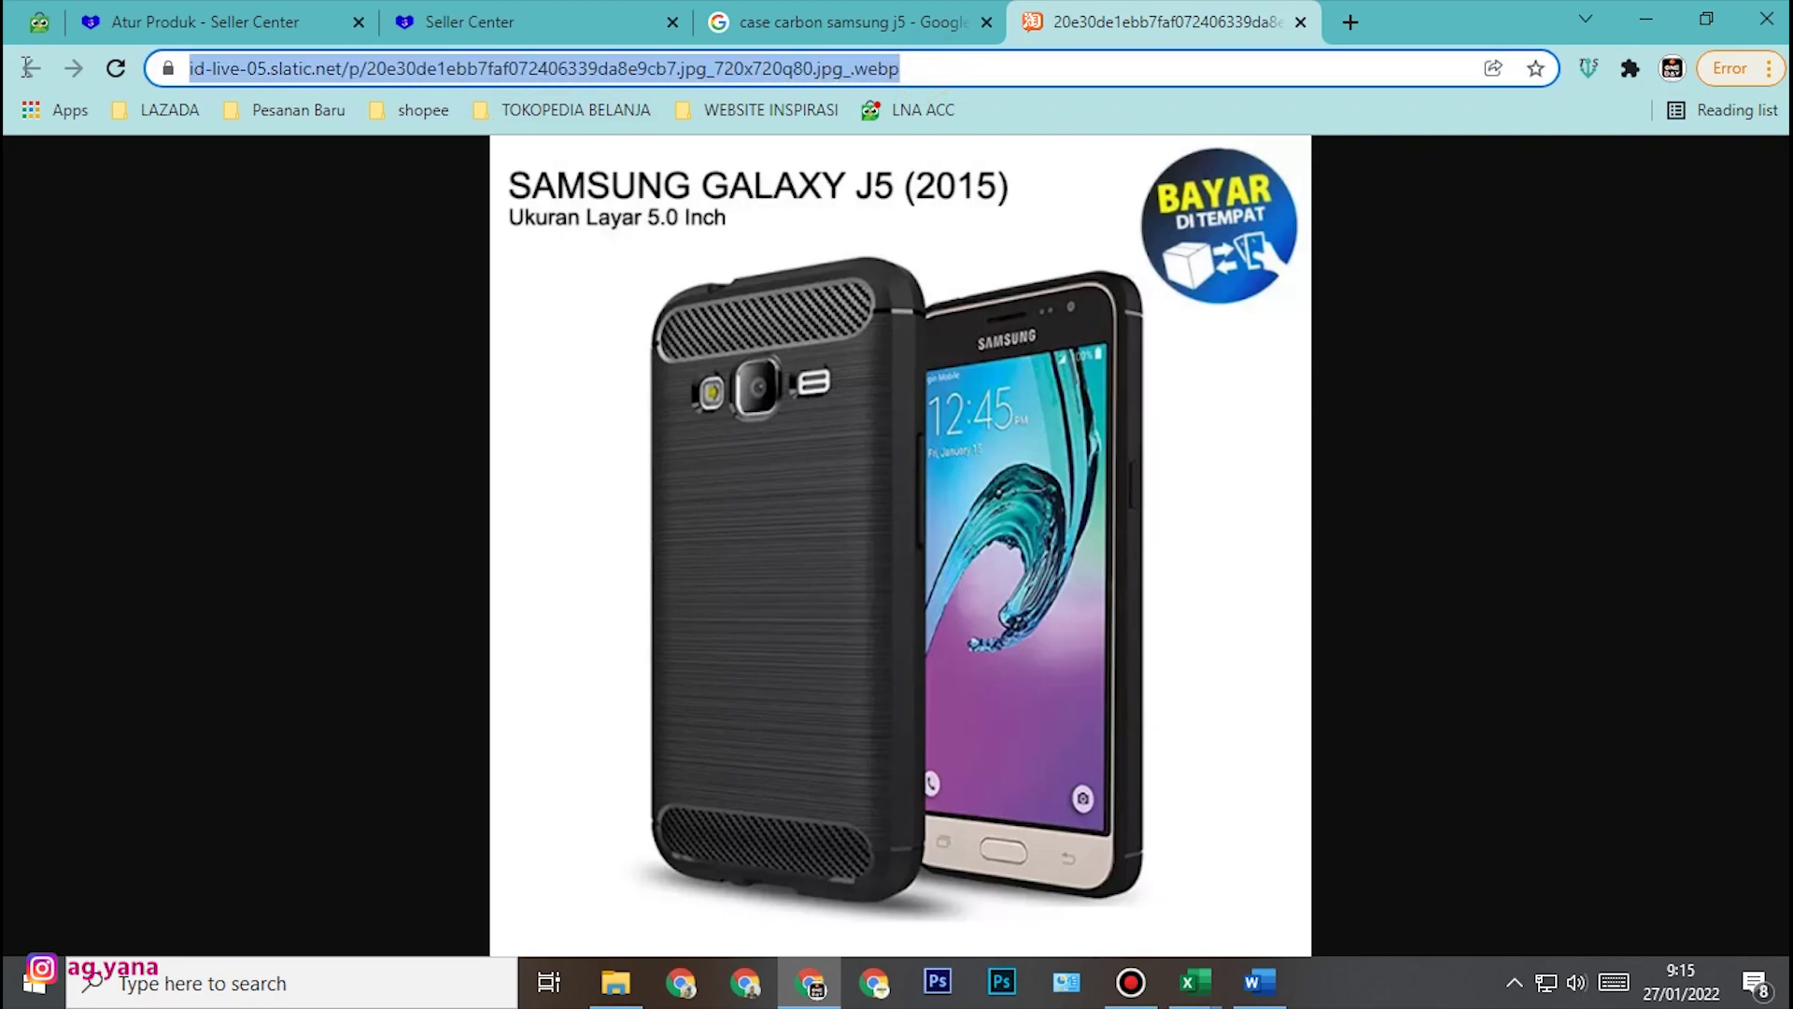
pyautogui.click(918, 69)
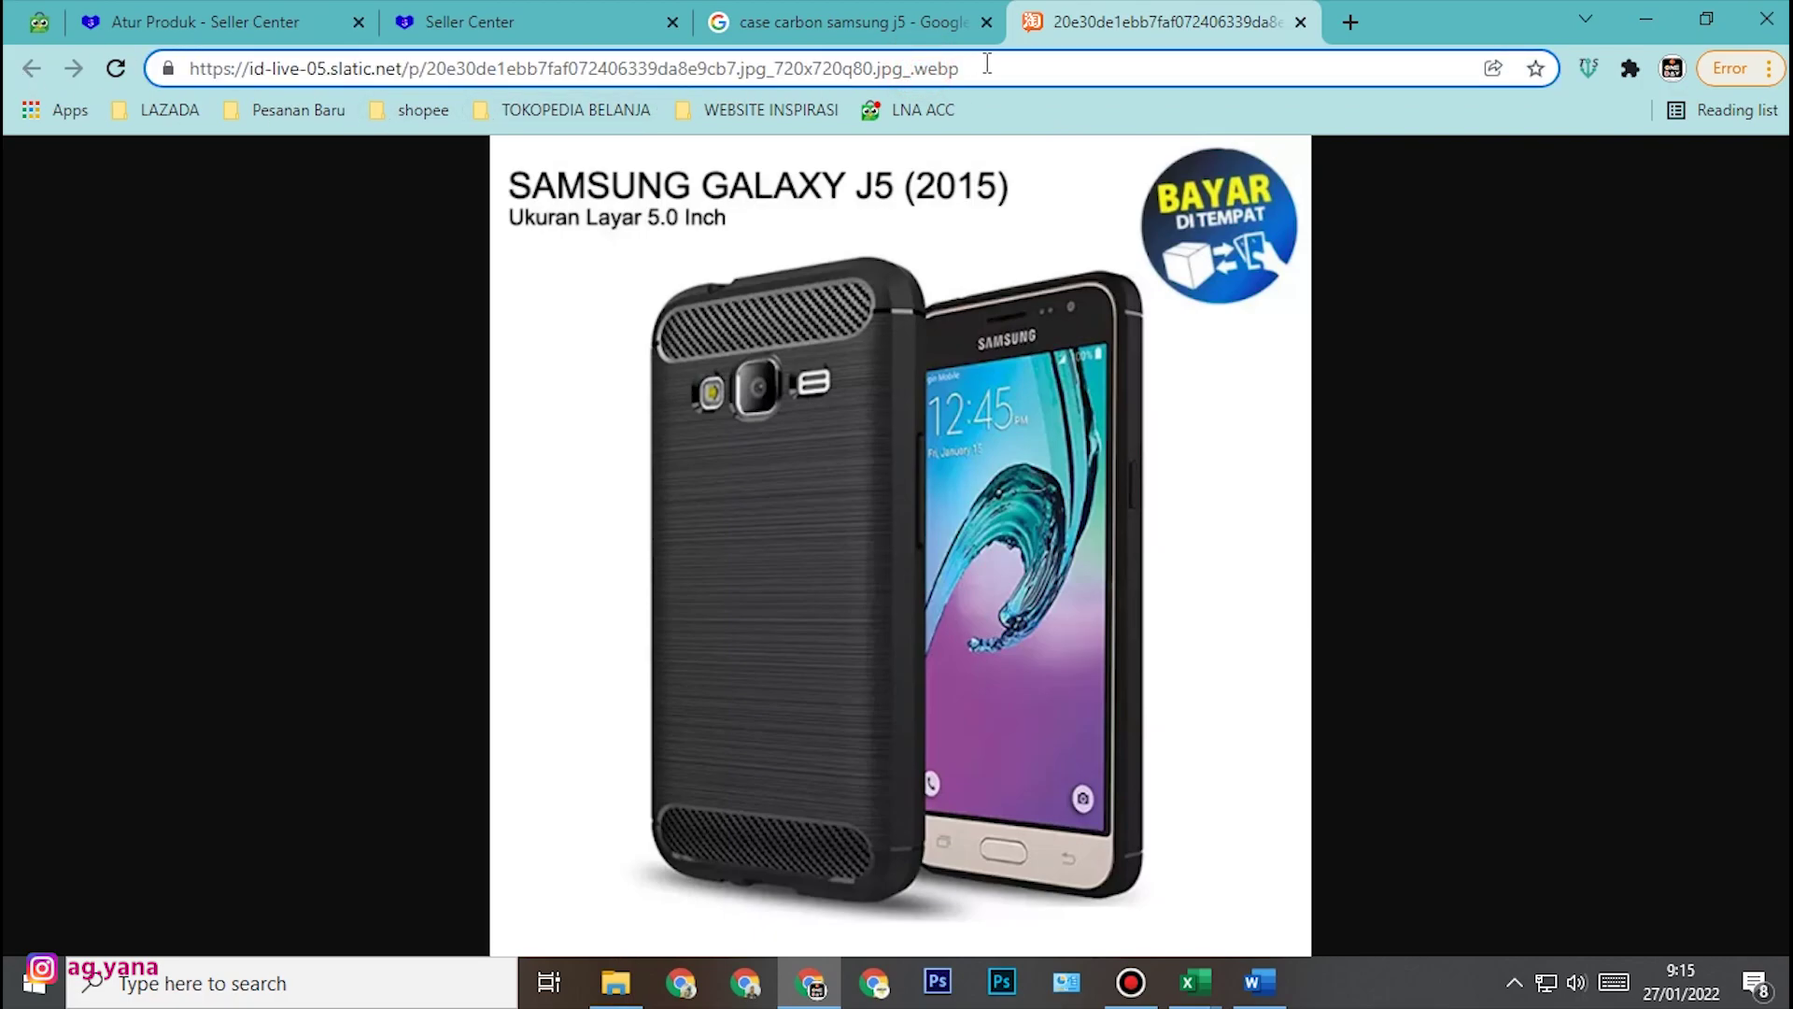
pyautogui.moveTo(1195, 981)
pyautogui.click(1119, 908)
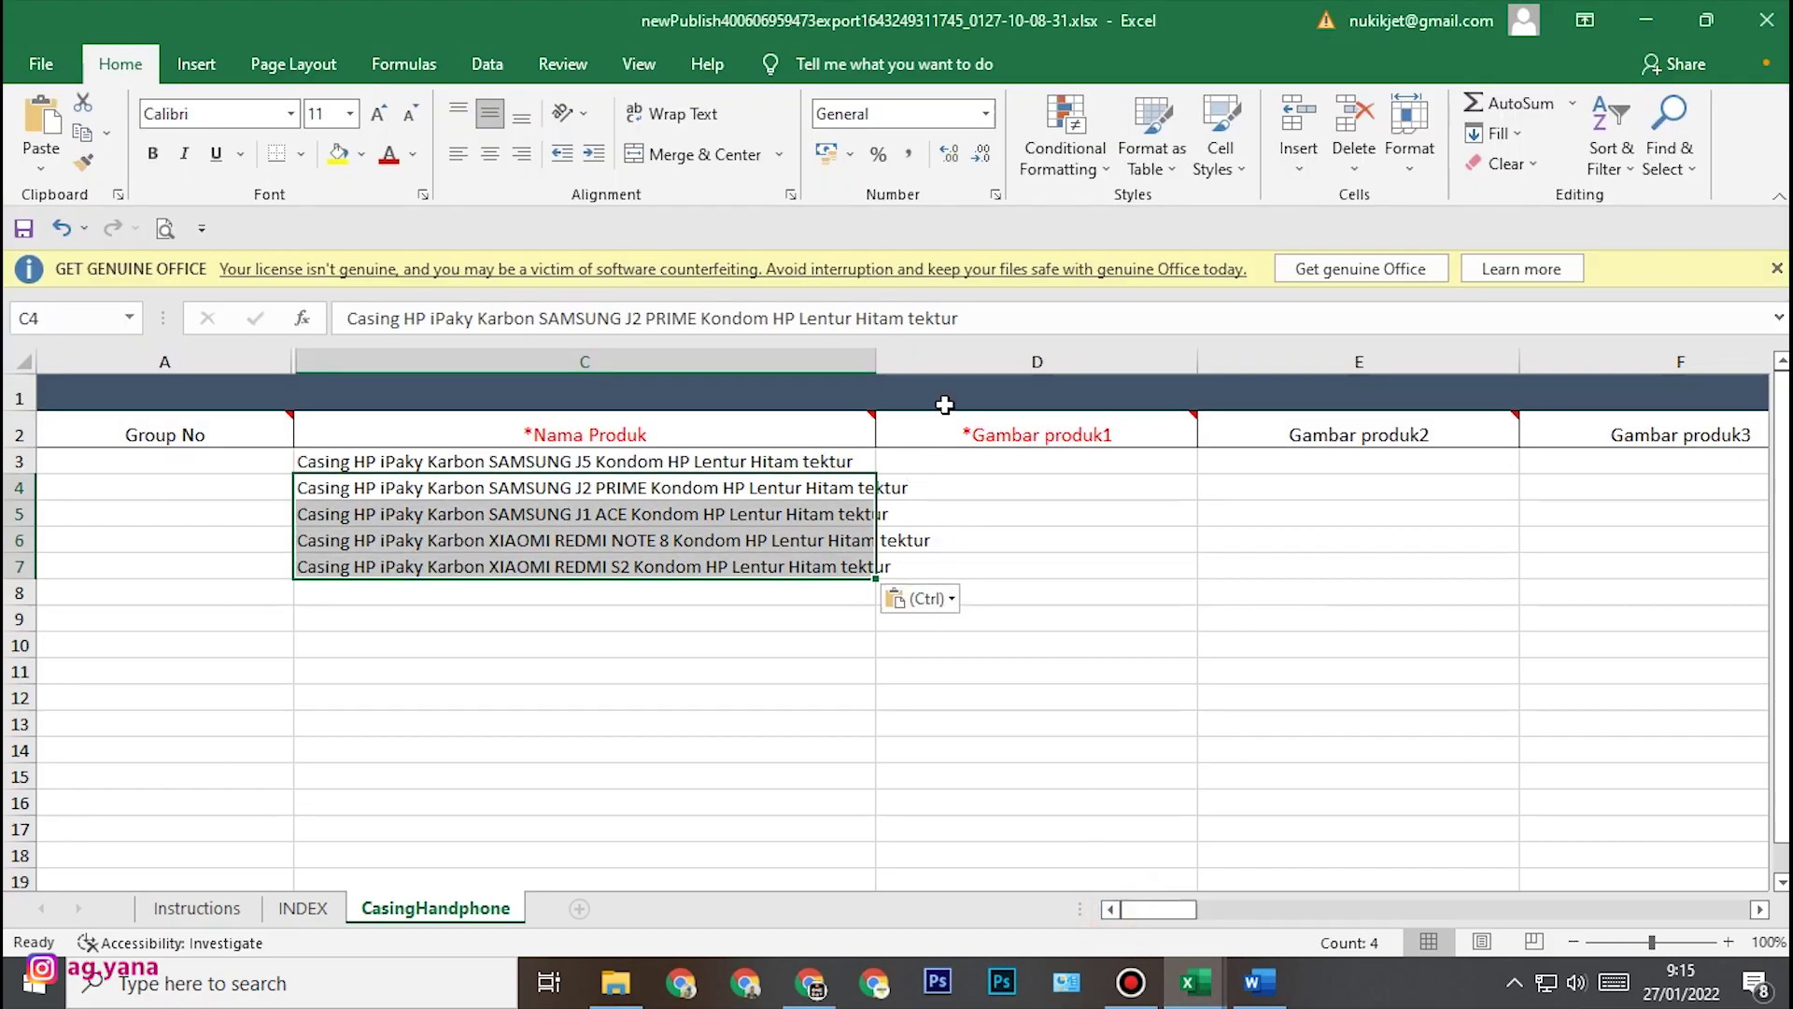
pyautogui.click(965, 464)
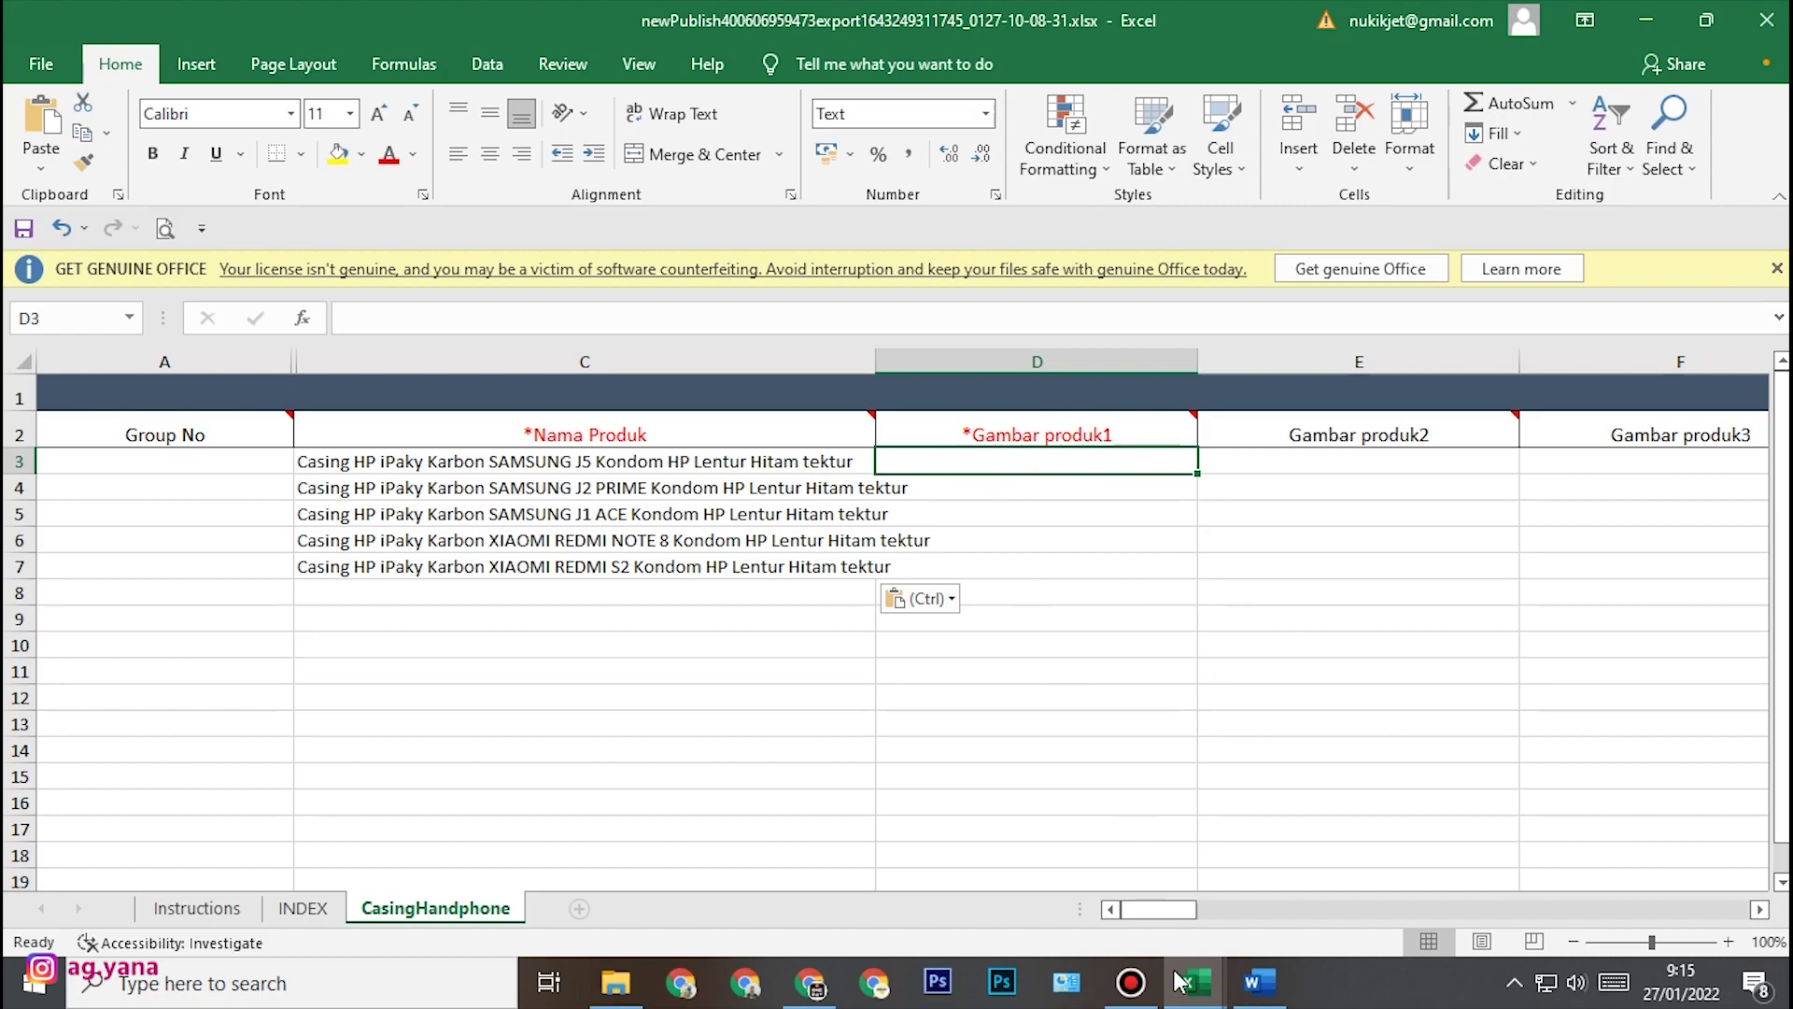
# - Back in Chrome, remove the "_.webp" ending from the image's address and load the URL ending in .jpg
pyautogui.click(811, 981)
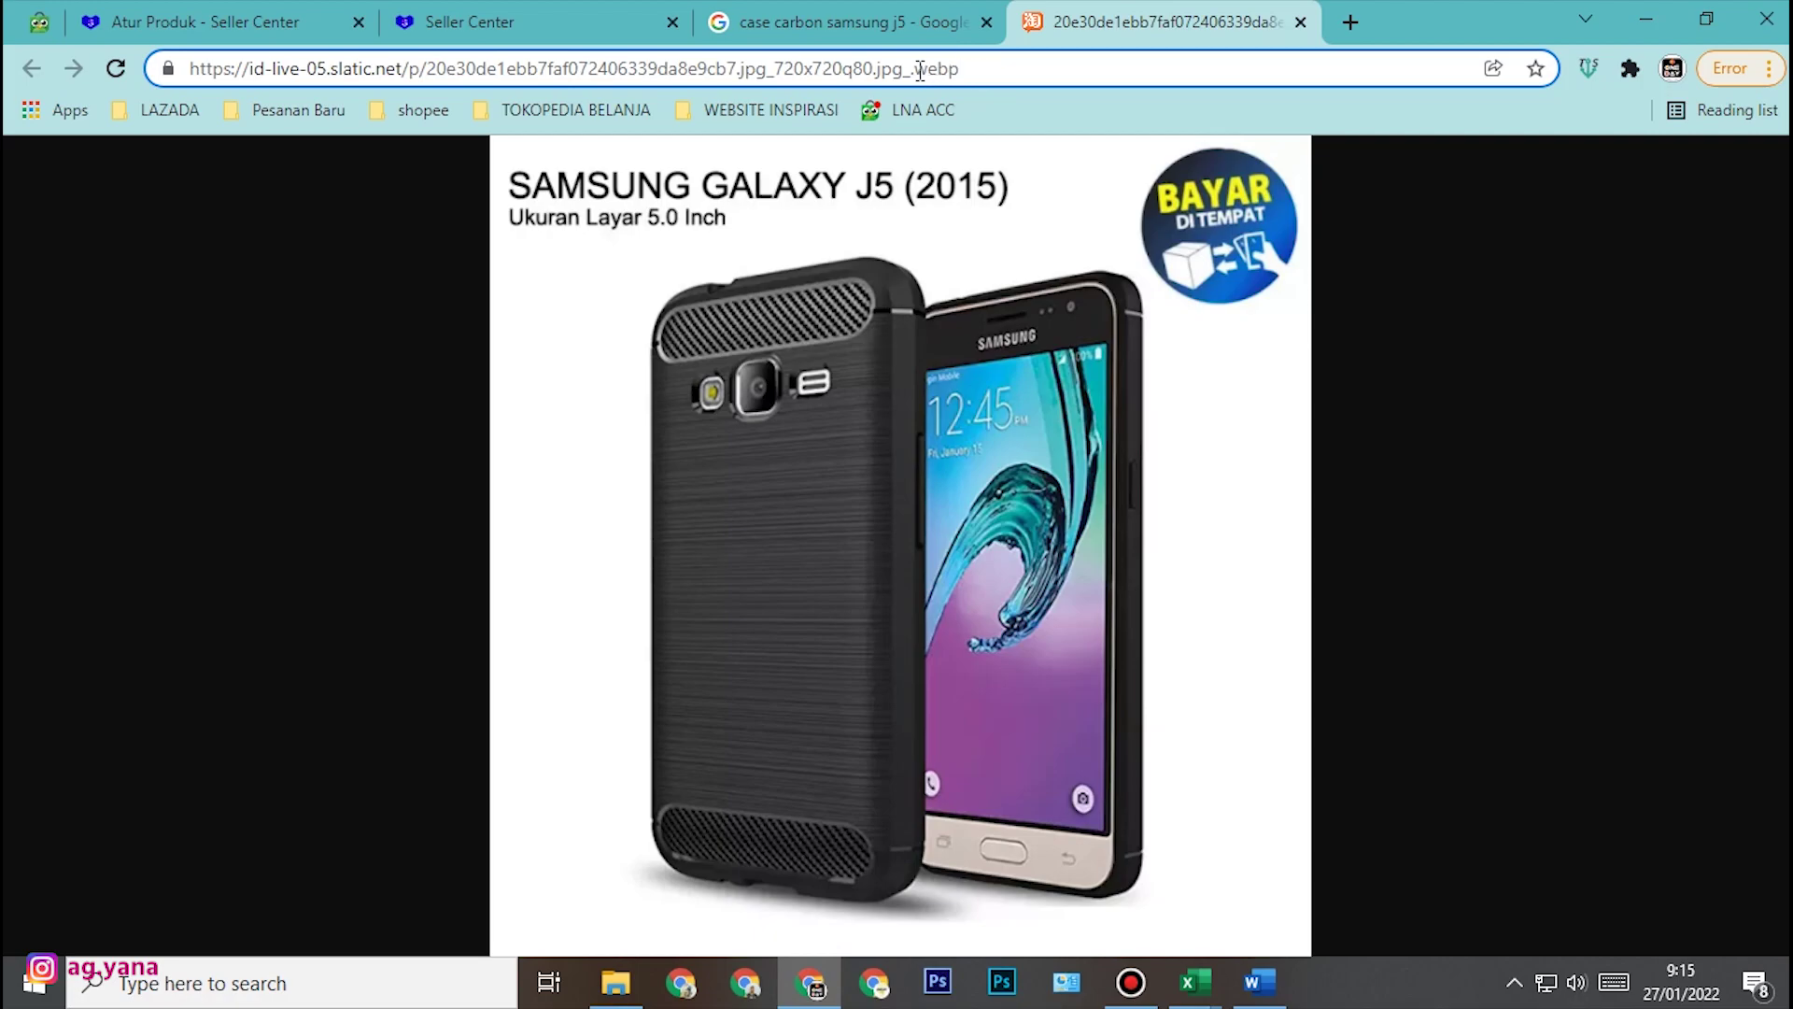
pyautogui.moveTo(962, 68); pyautogui.dragTo(918, 72)
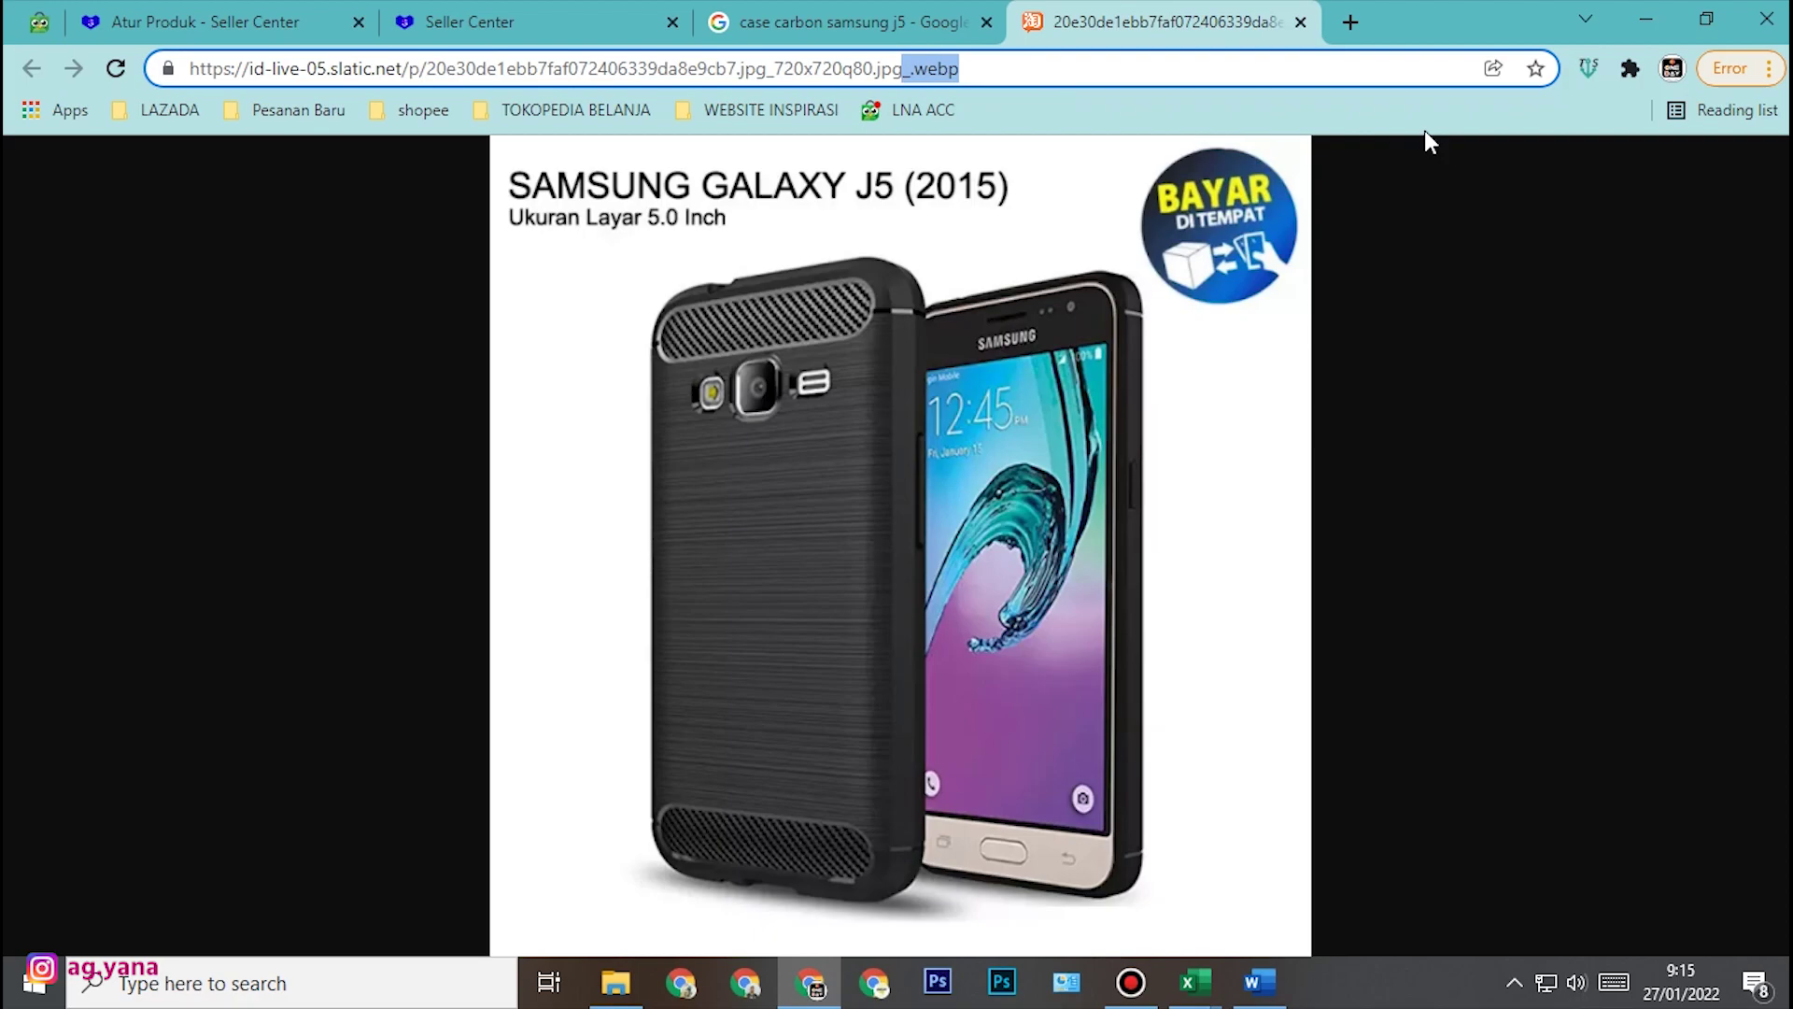
pyautogui.press('BackSpace')
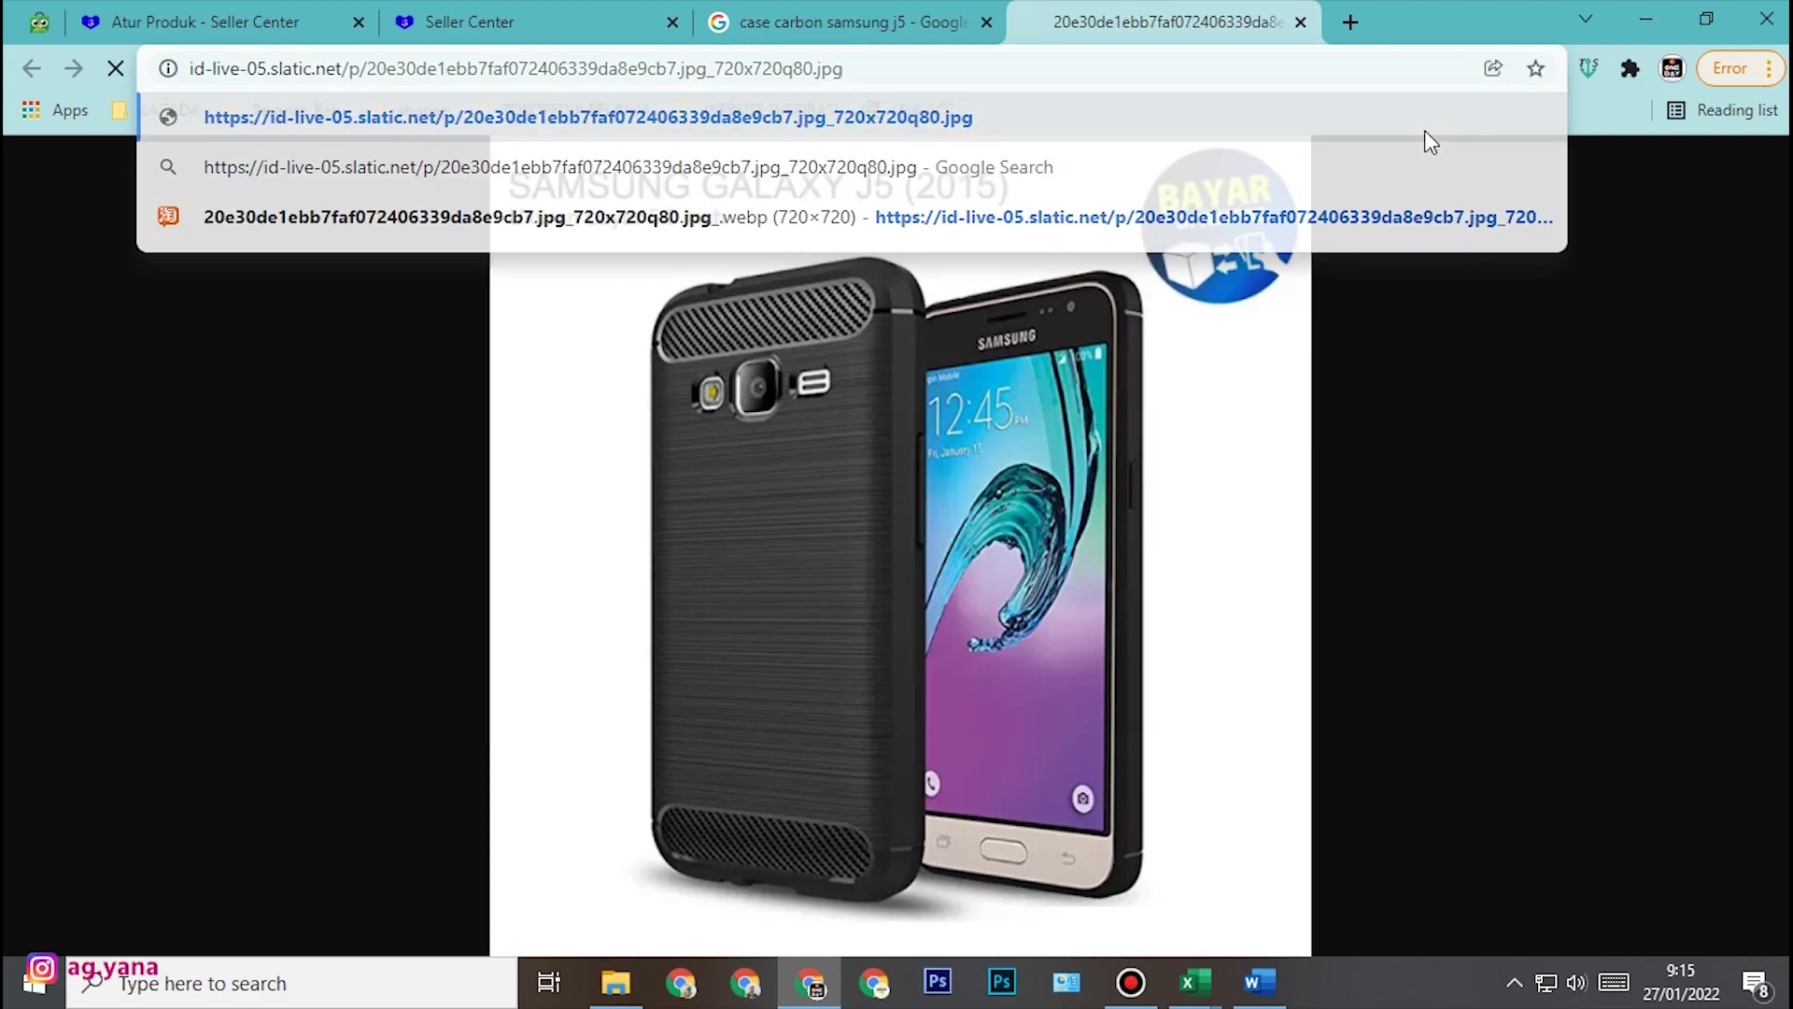
pyautogui.press('Return')
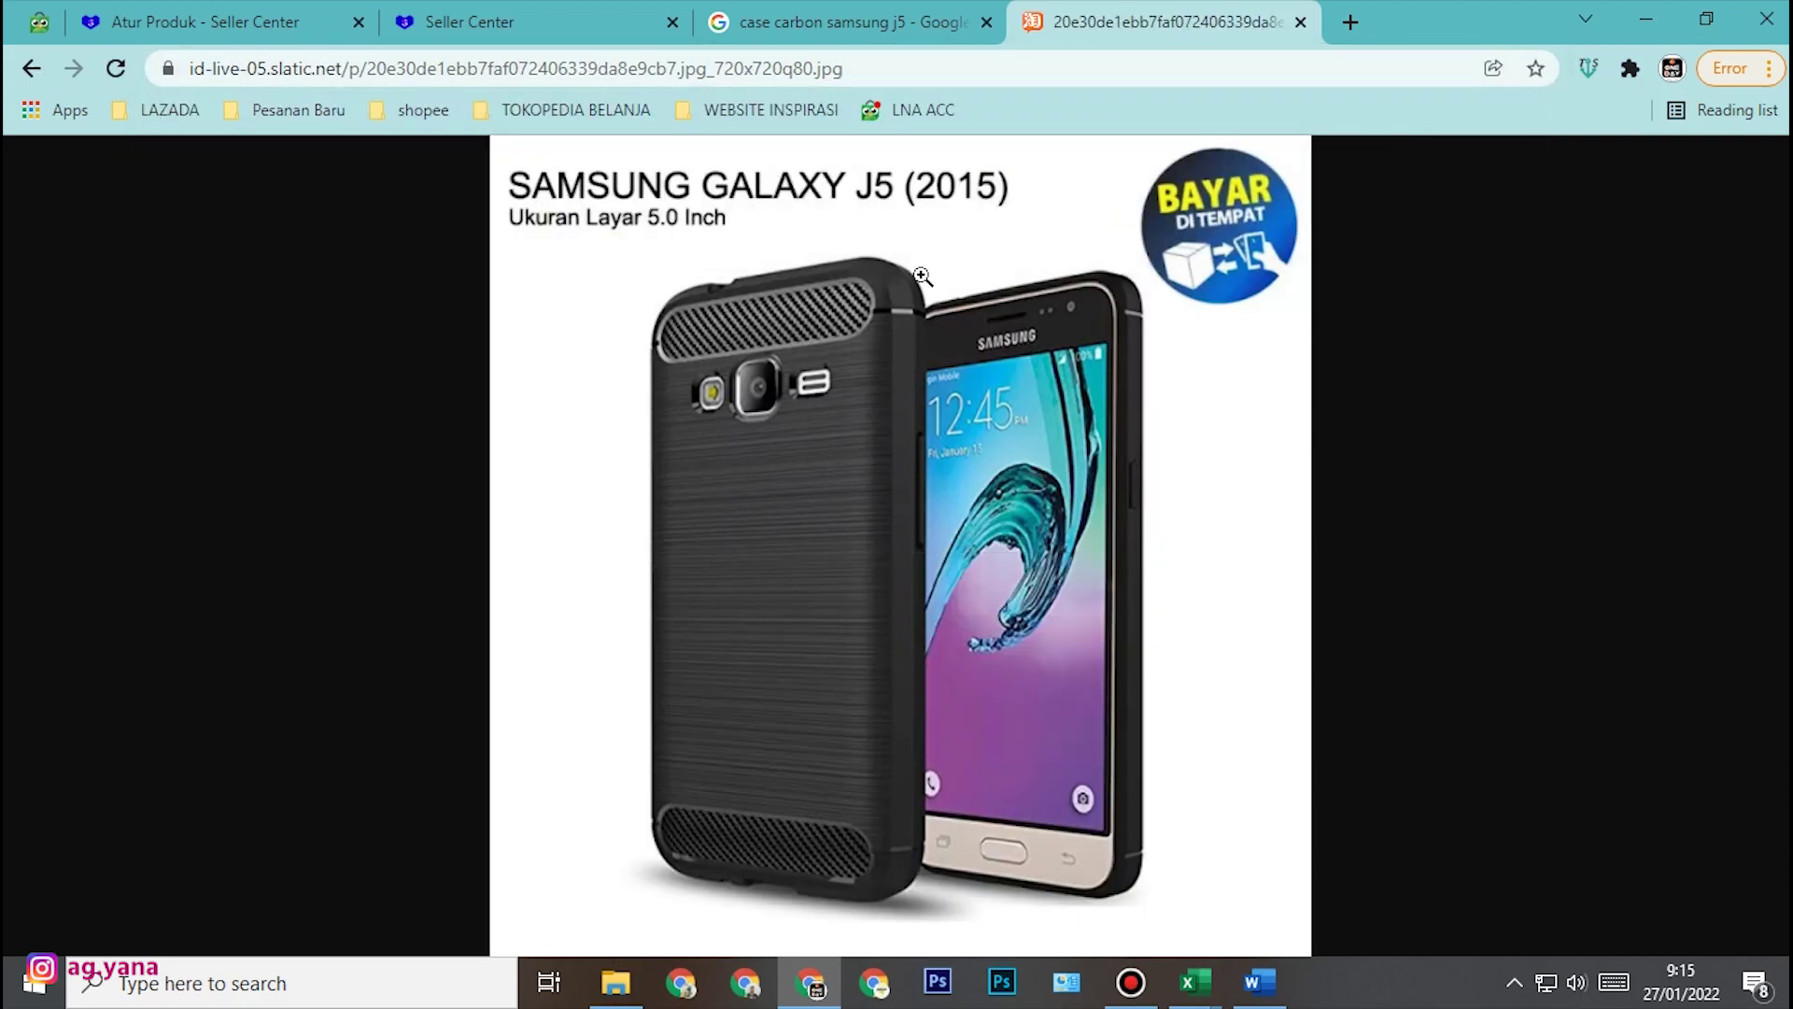
# - Copy the image's .jpg URL and paste it into cell D3 of the CasingHandphone sheet in Excel
pyautogui.click(878, 65)
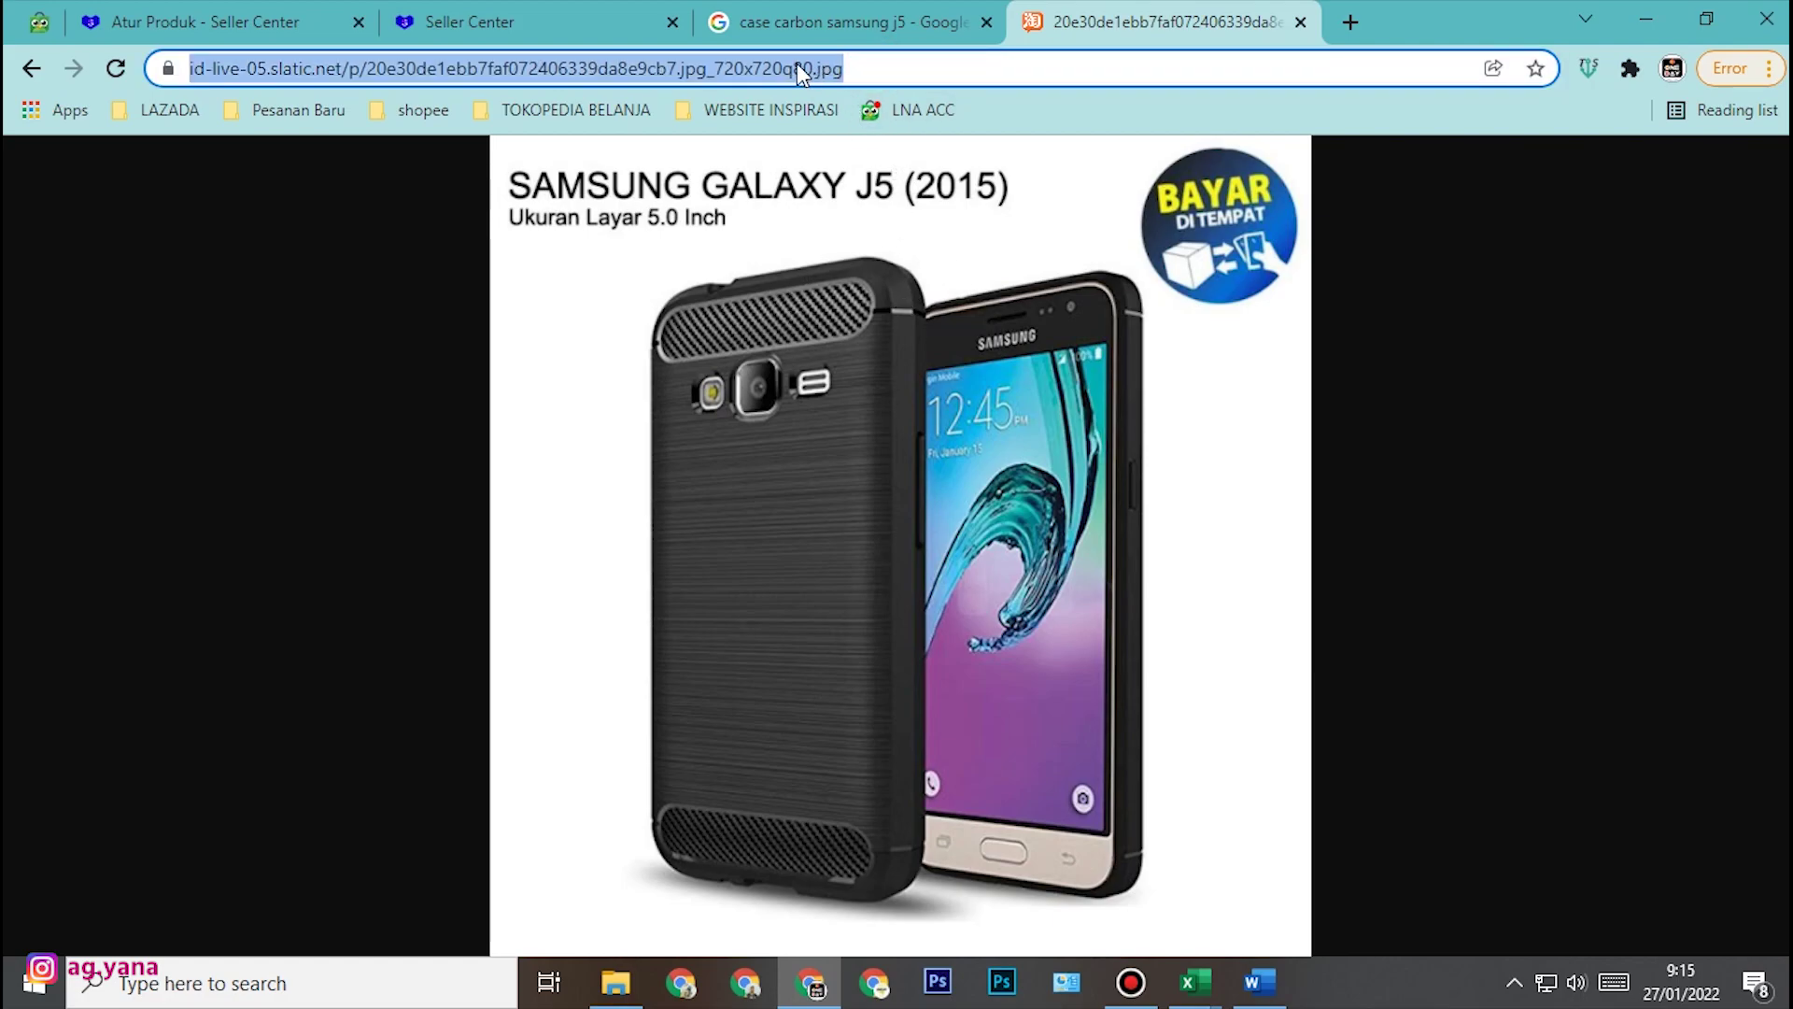
pyautogui.rightClick(797, 64)
pyautogui.click(892, 246)
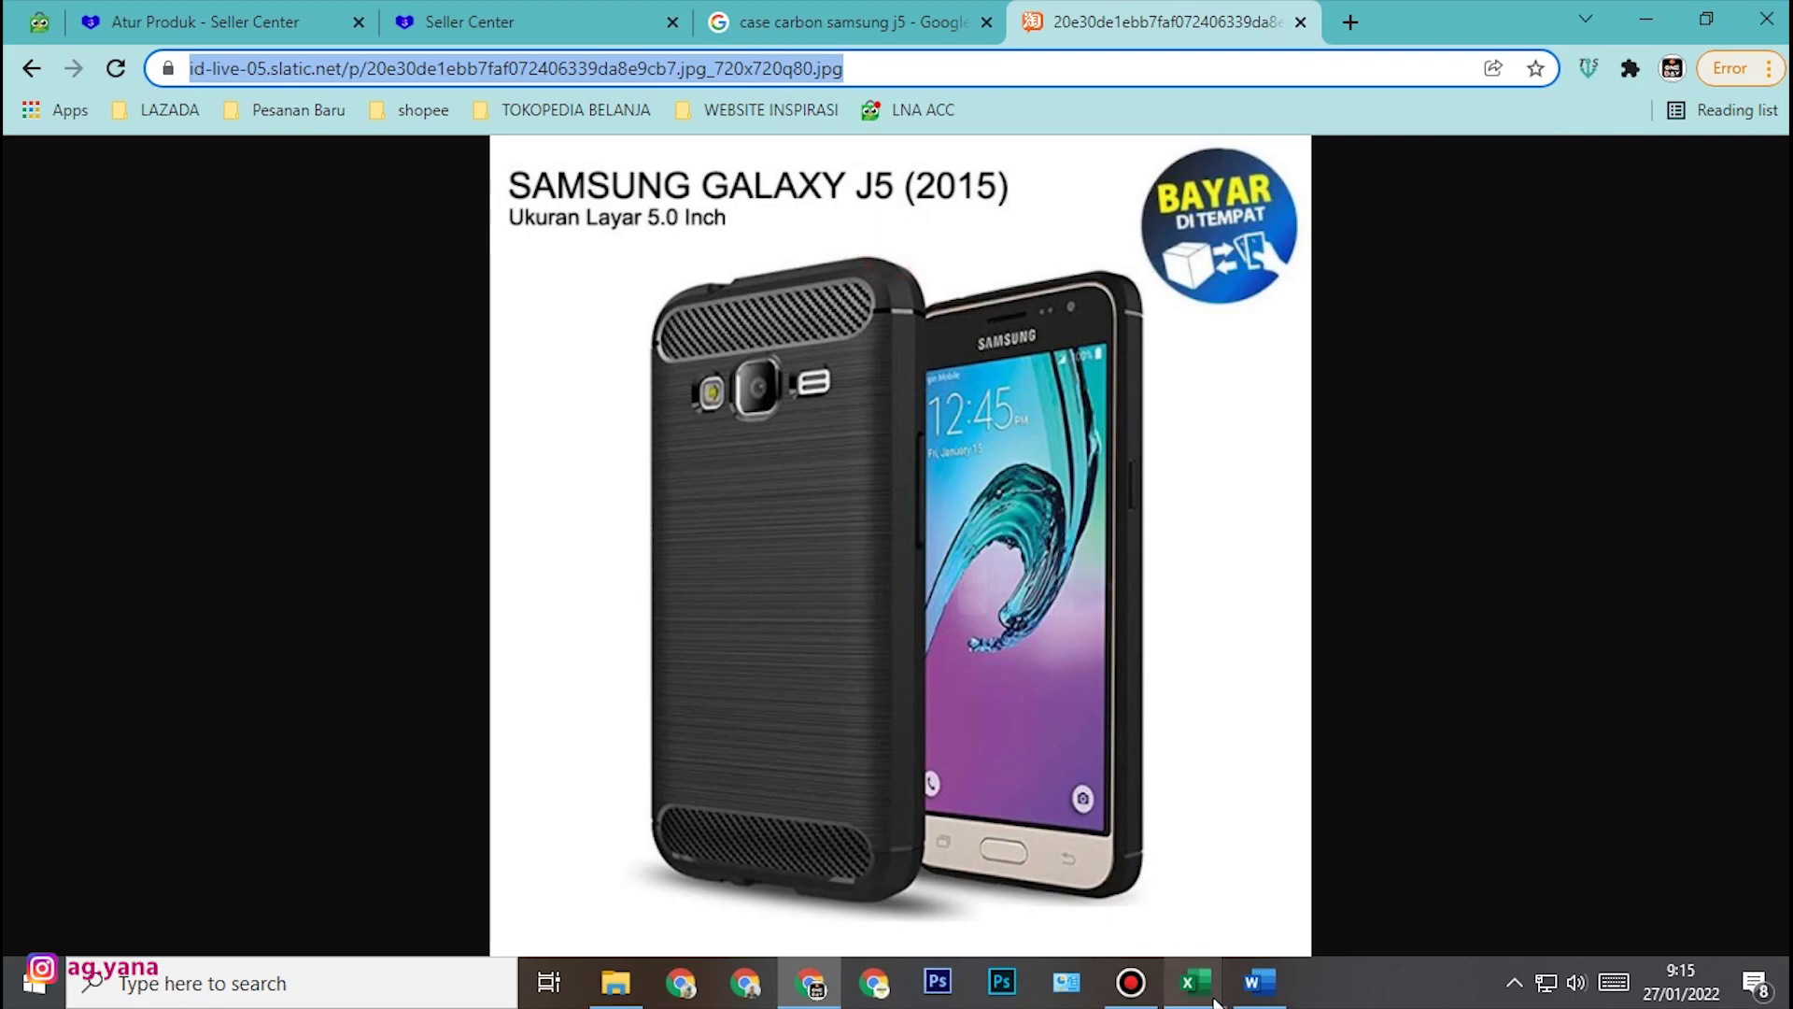
pyautogui.moveTo(1205, 994)
pyautogui.click(1081, 888)
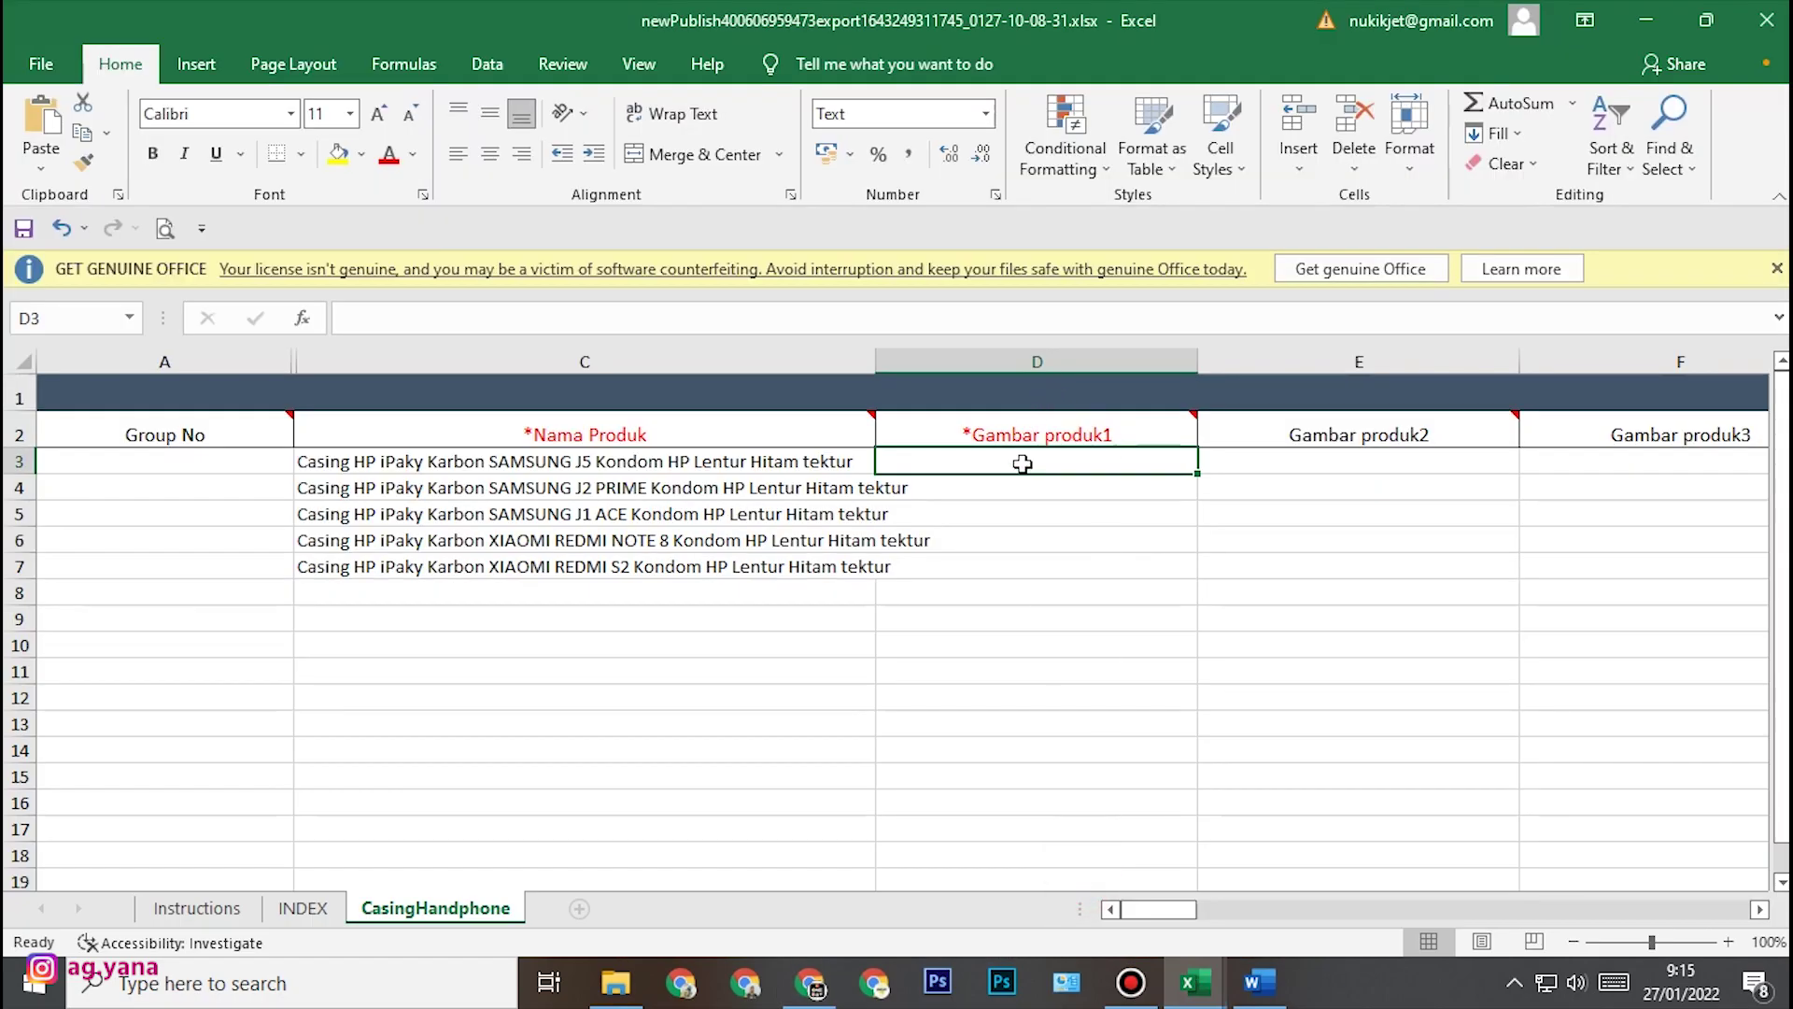
pyautogui.hotkey('ctrl', 'v')
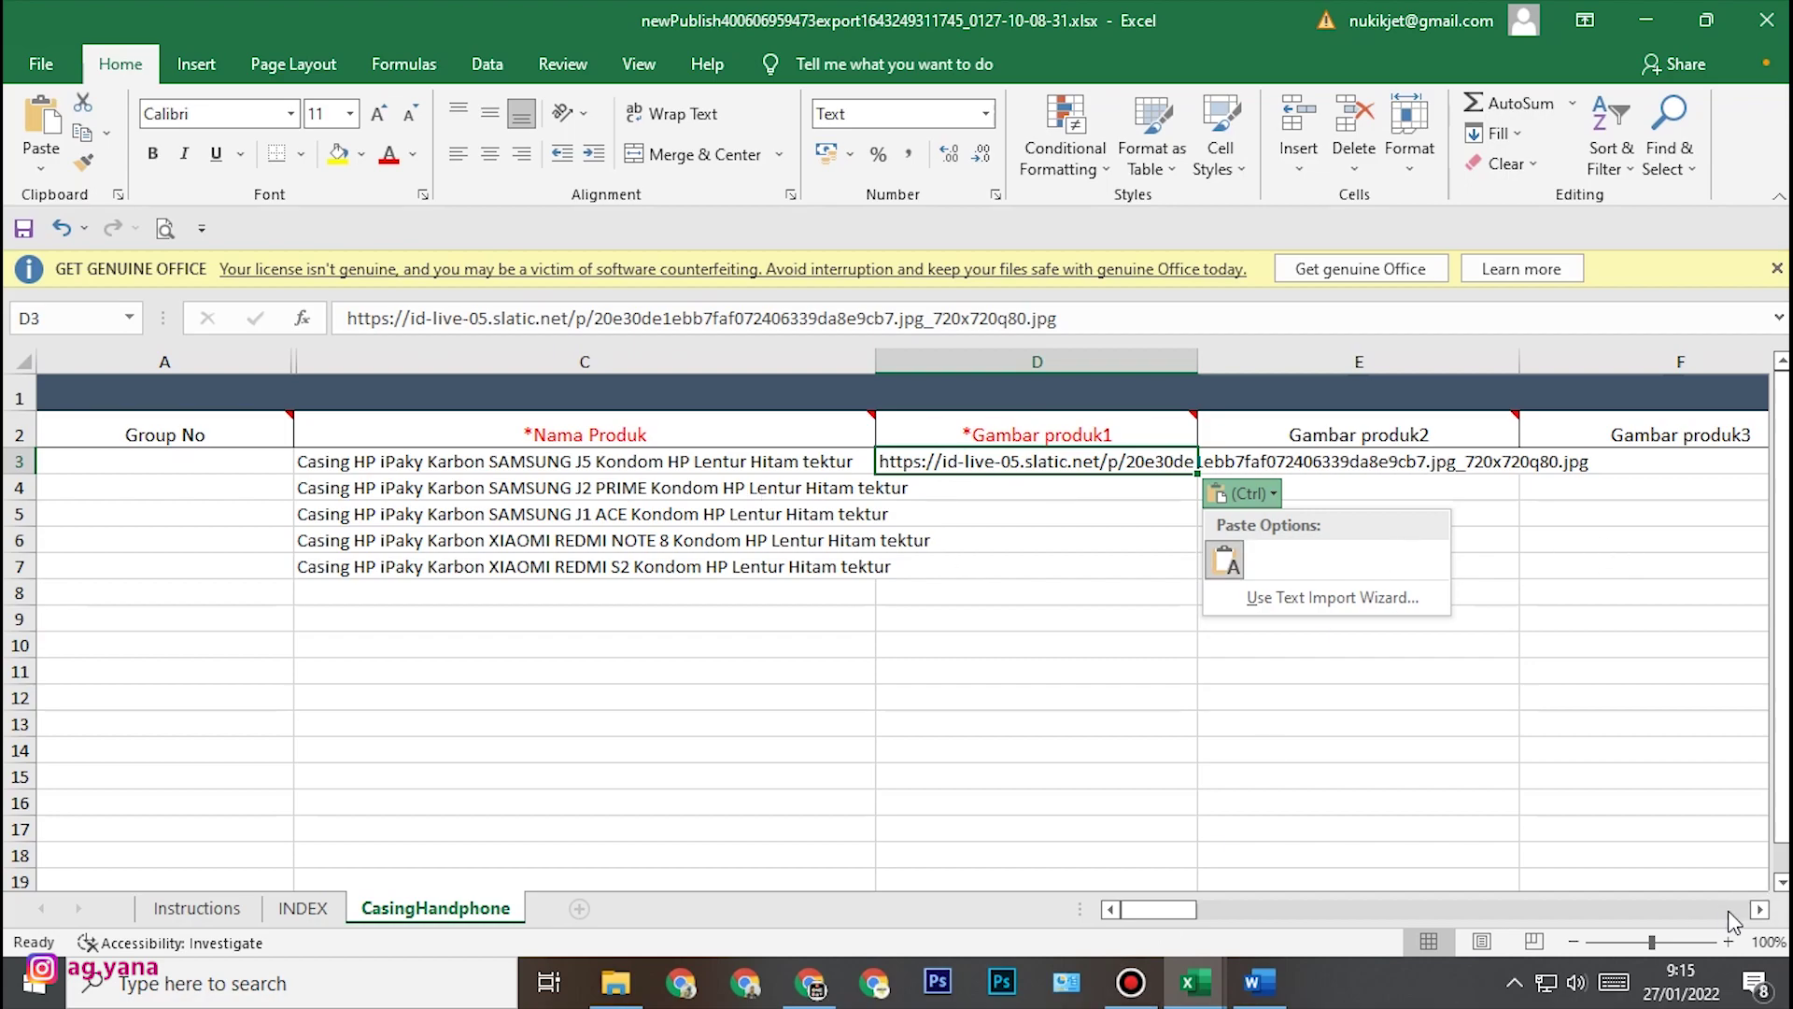
pyautogui.keyDown('ctrl'); pyautogui.scroll(-1, 1420, 625); pyautogui.keyUp('ctrl')
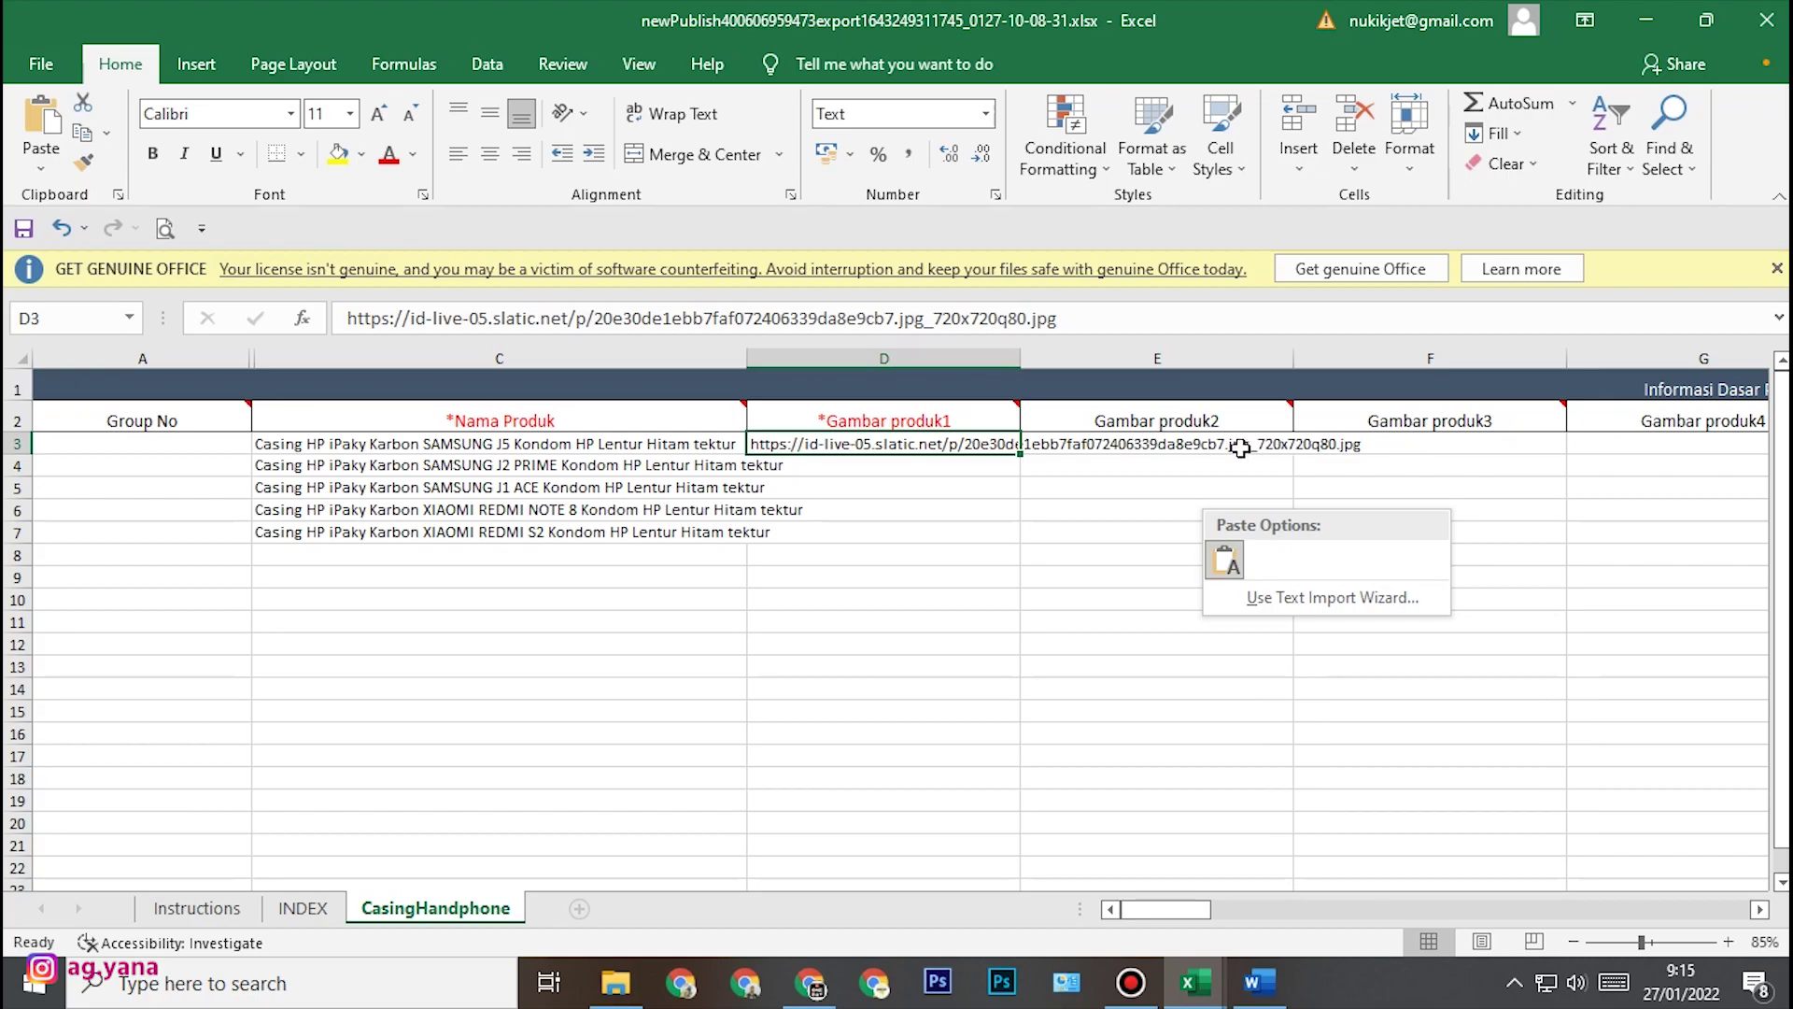
pyautogui.click(1139, 442)
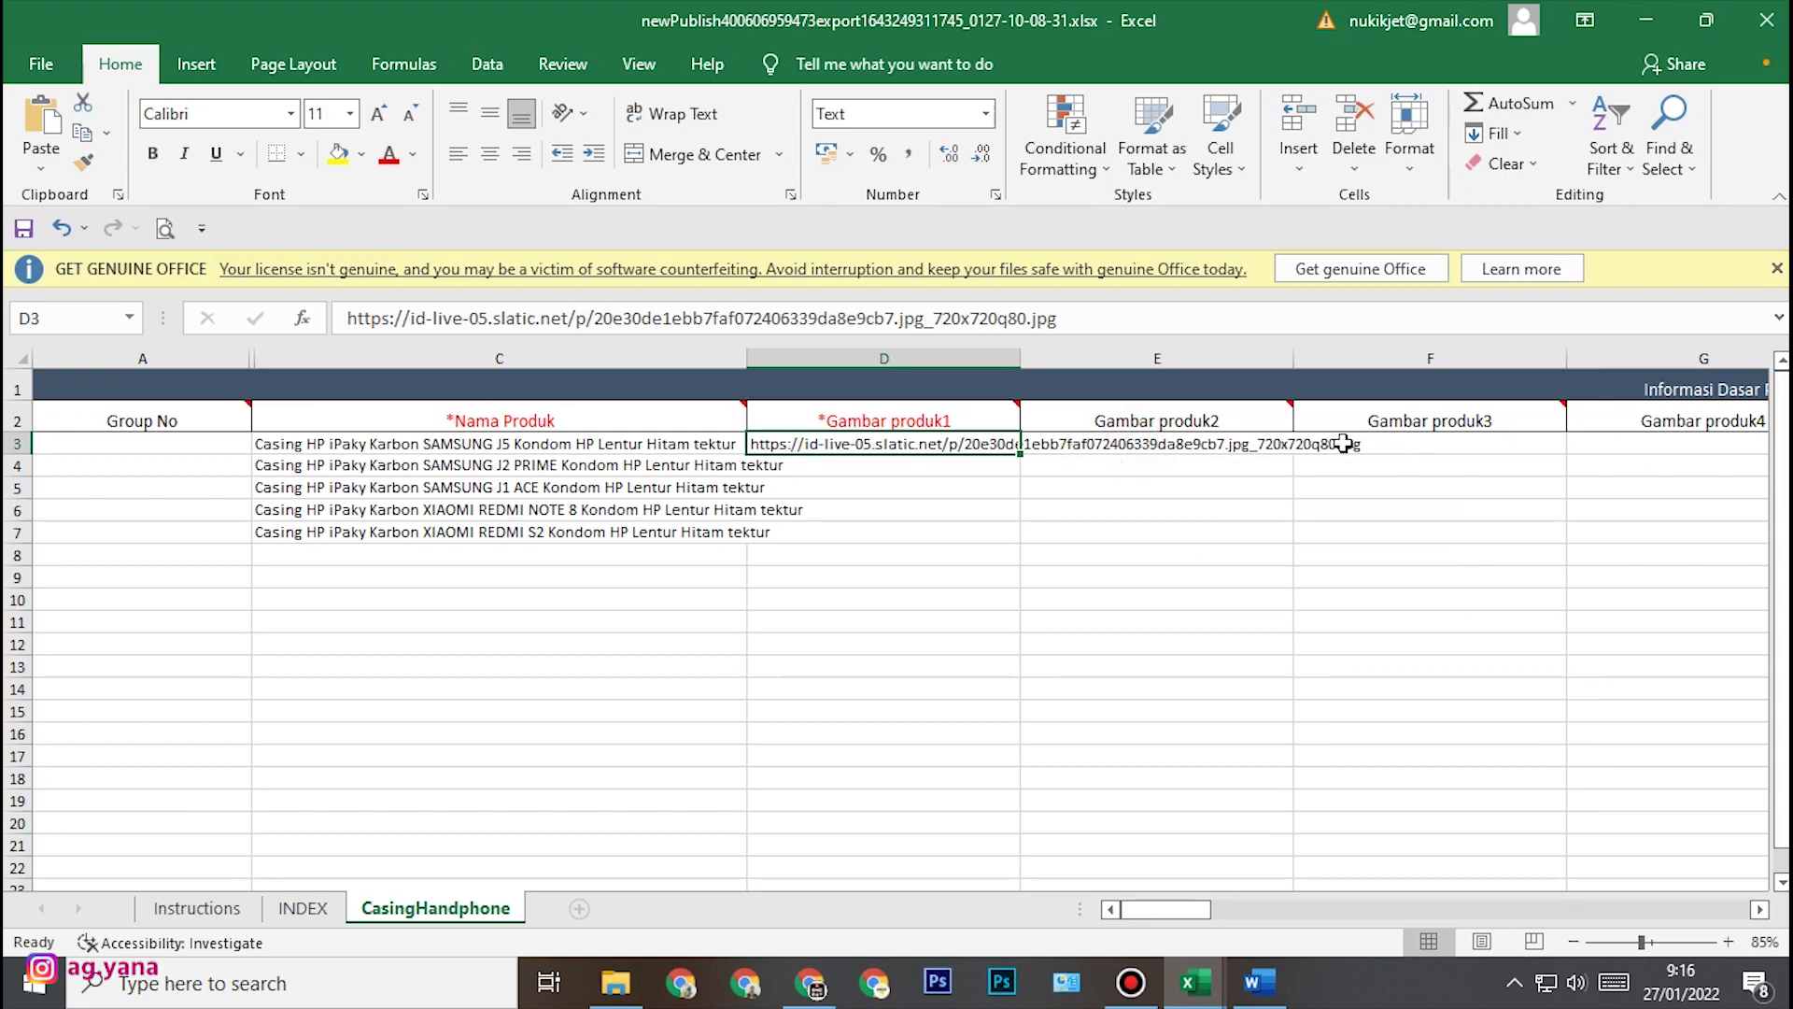
# - Close the first image's tab in Chrome and open Lazada's Case Carbon Ipaky "J5 2015 ( J500 )" image from the results in its own tab
pyautogui.hotkey('alt', 'Tab')
pyautogui.click(1300, 21)
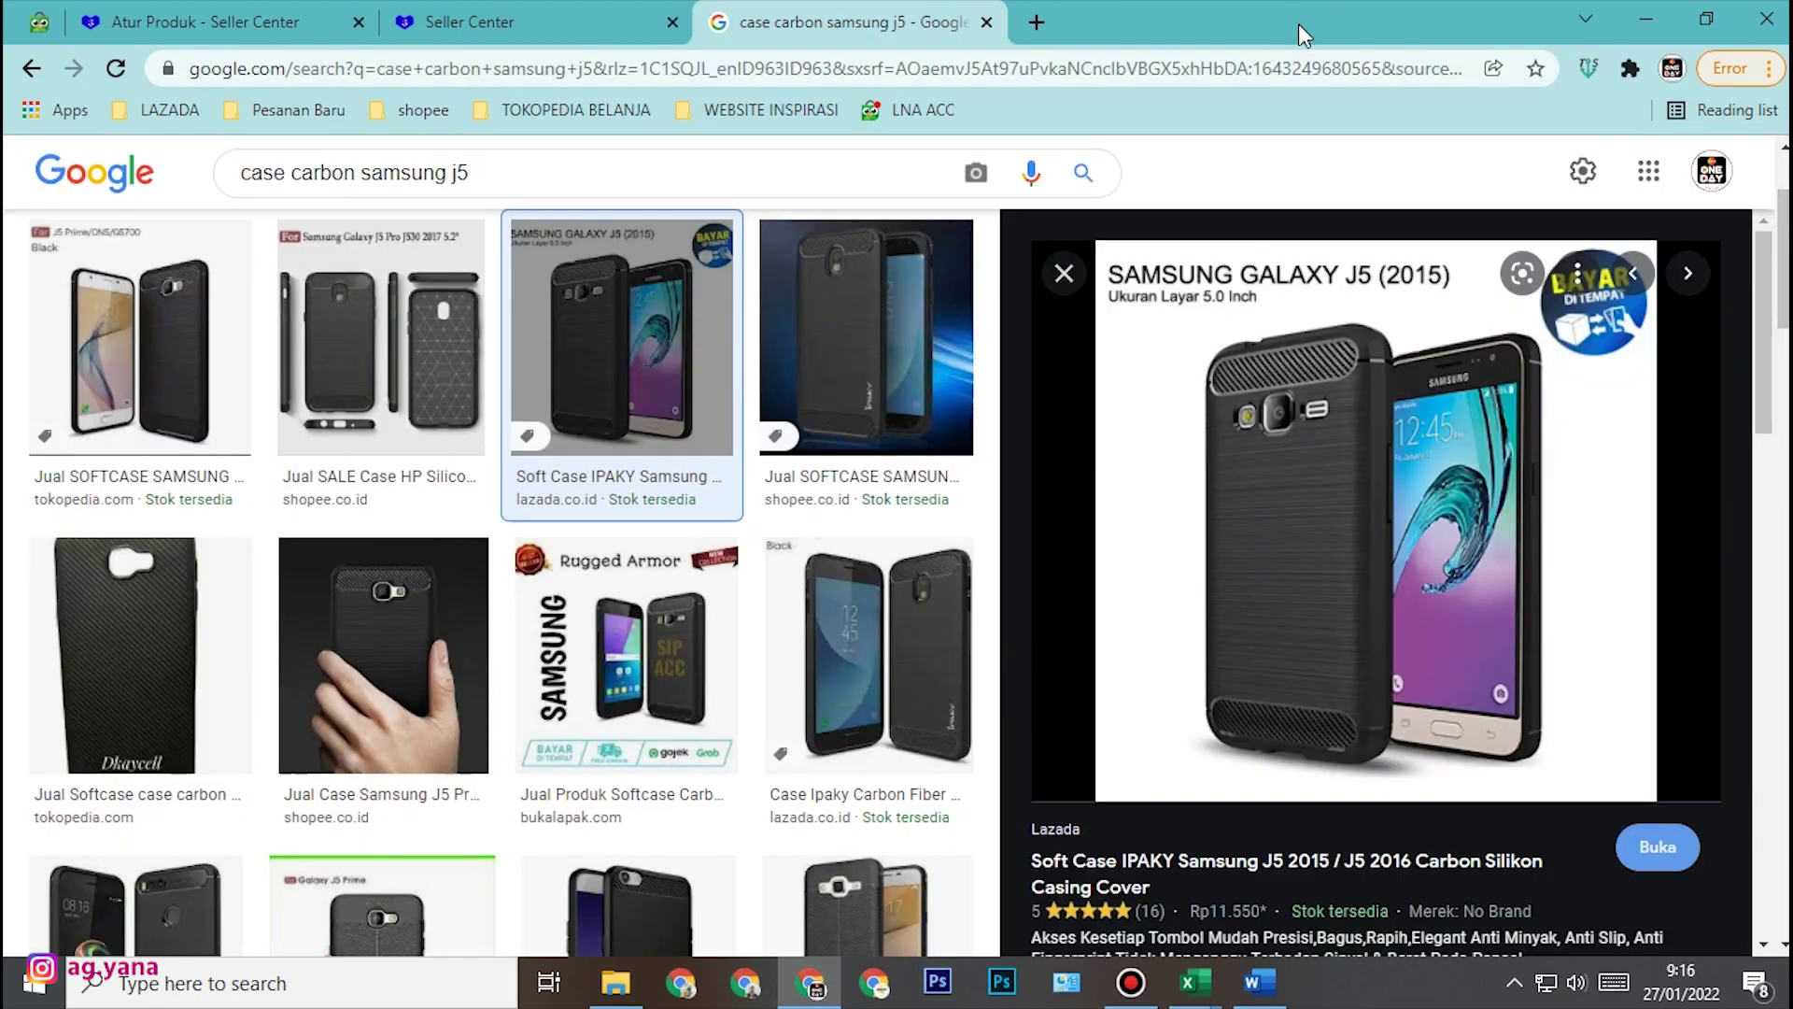
pyautogui.scroll(-4, 650, 577)
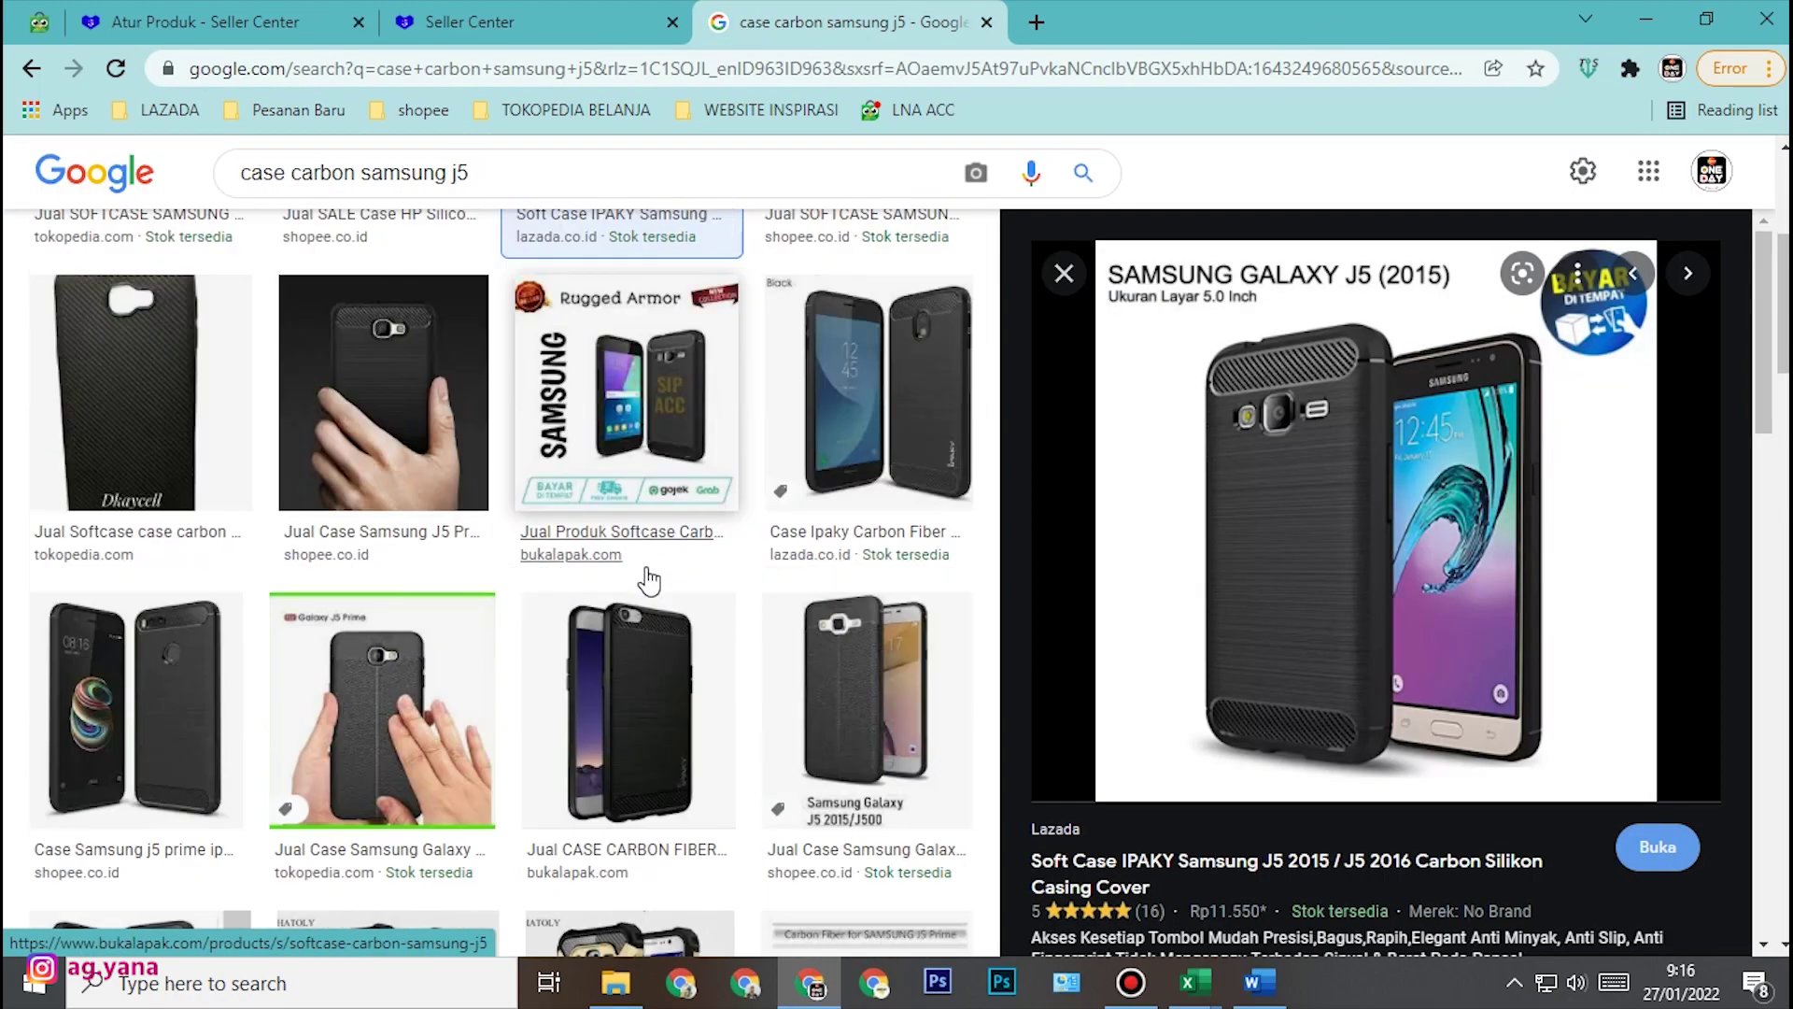
pyautogui.scroll(-8, 650, 579)
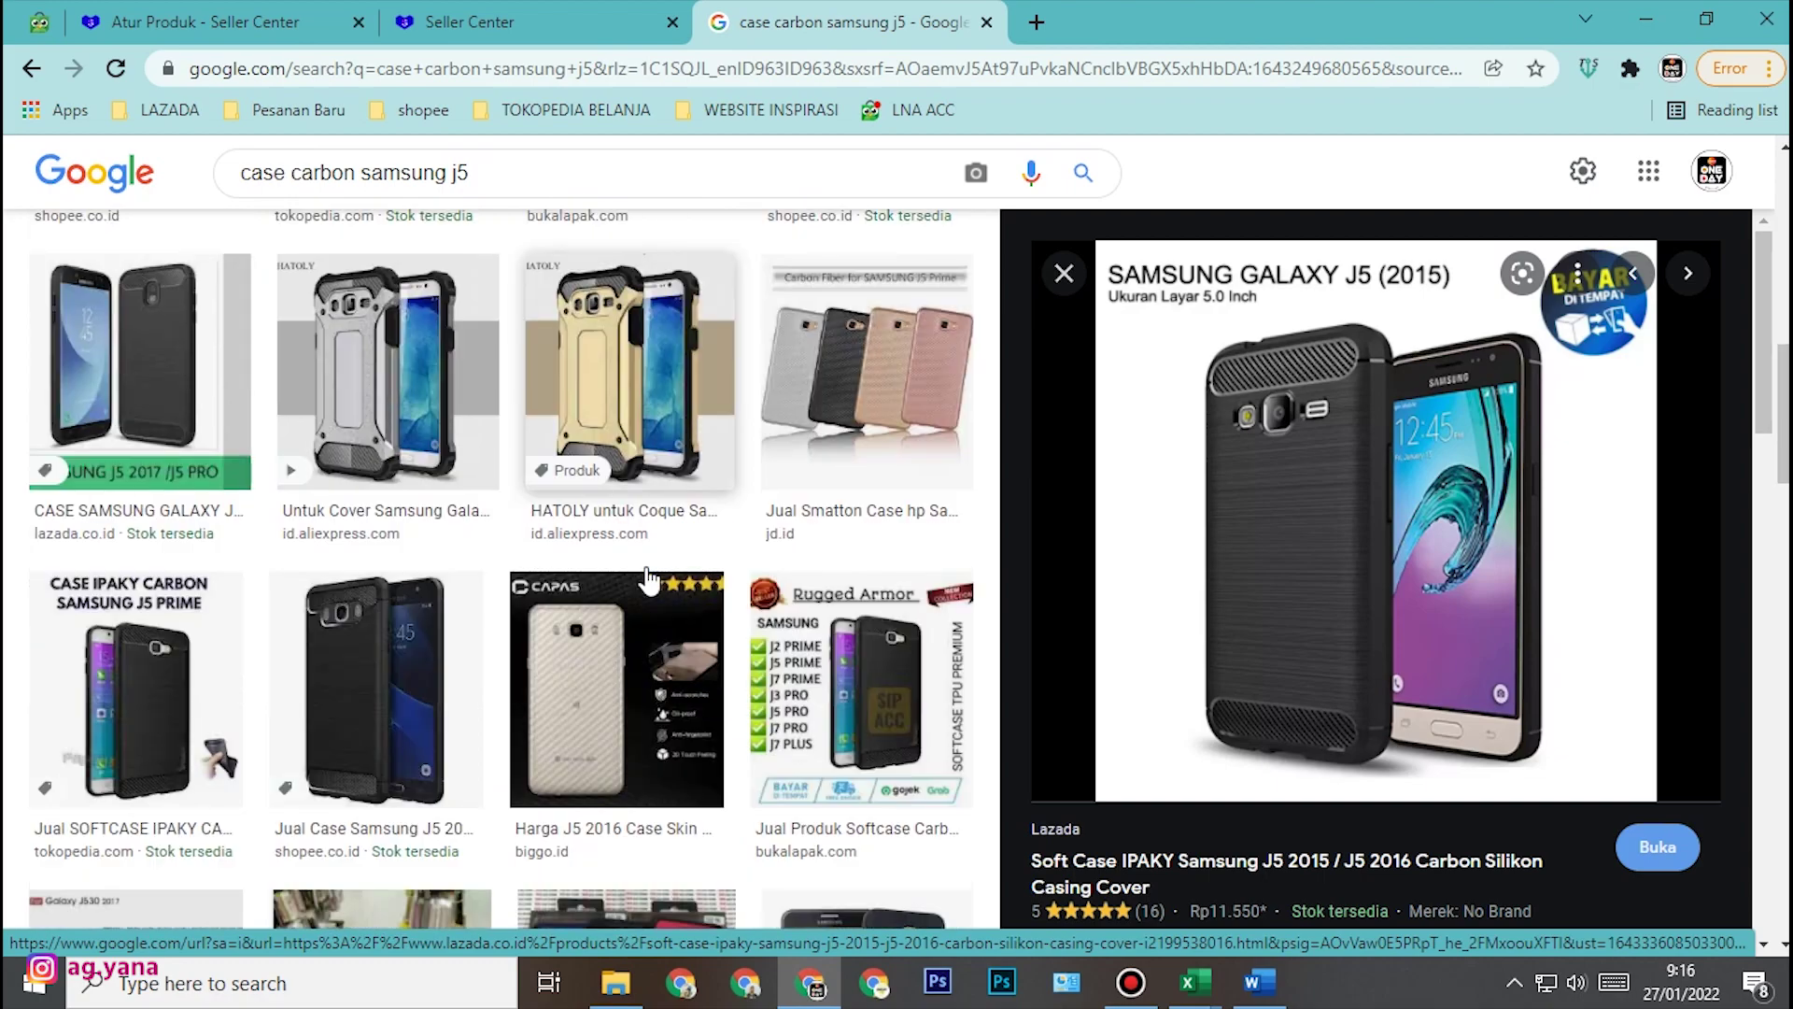
pyautogui.scroll(-6, 647, 576)
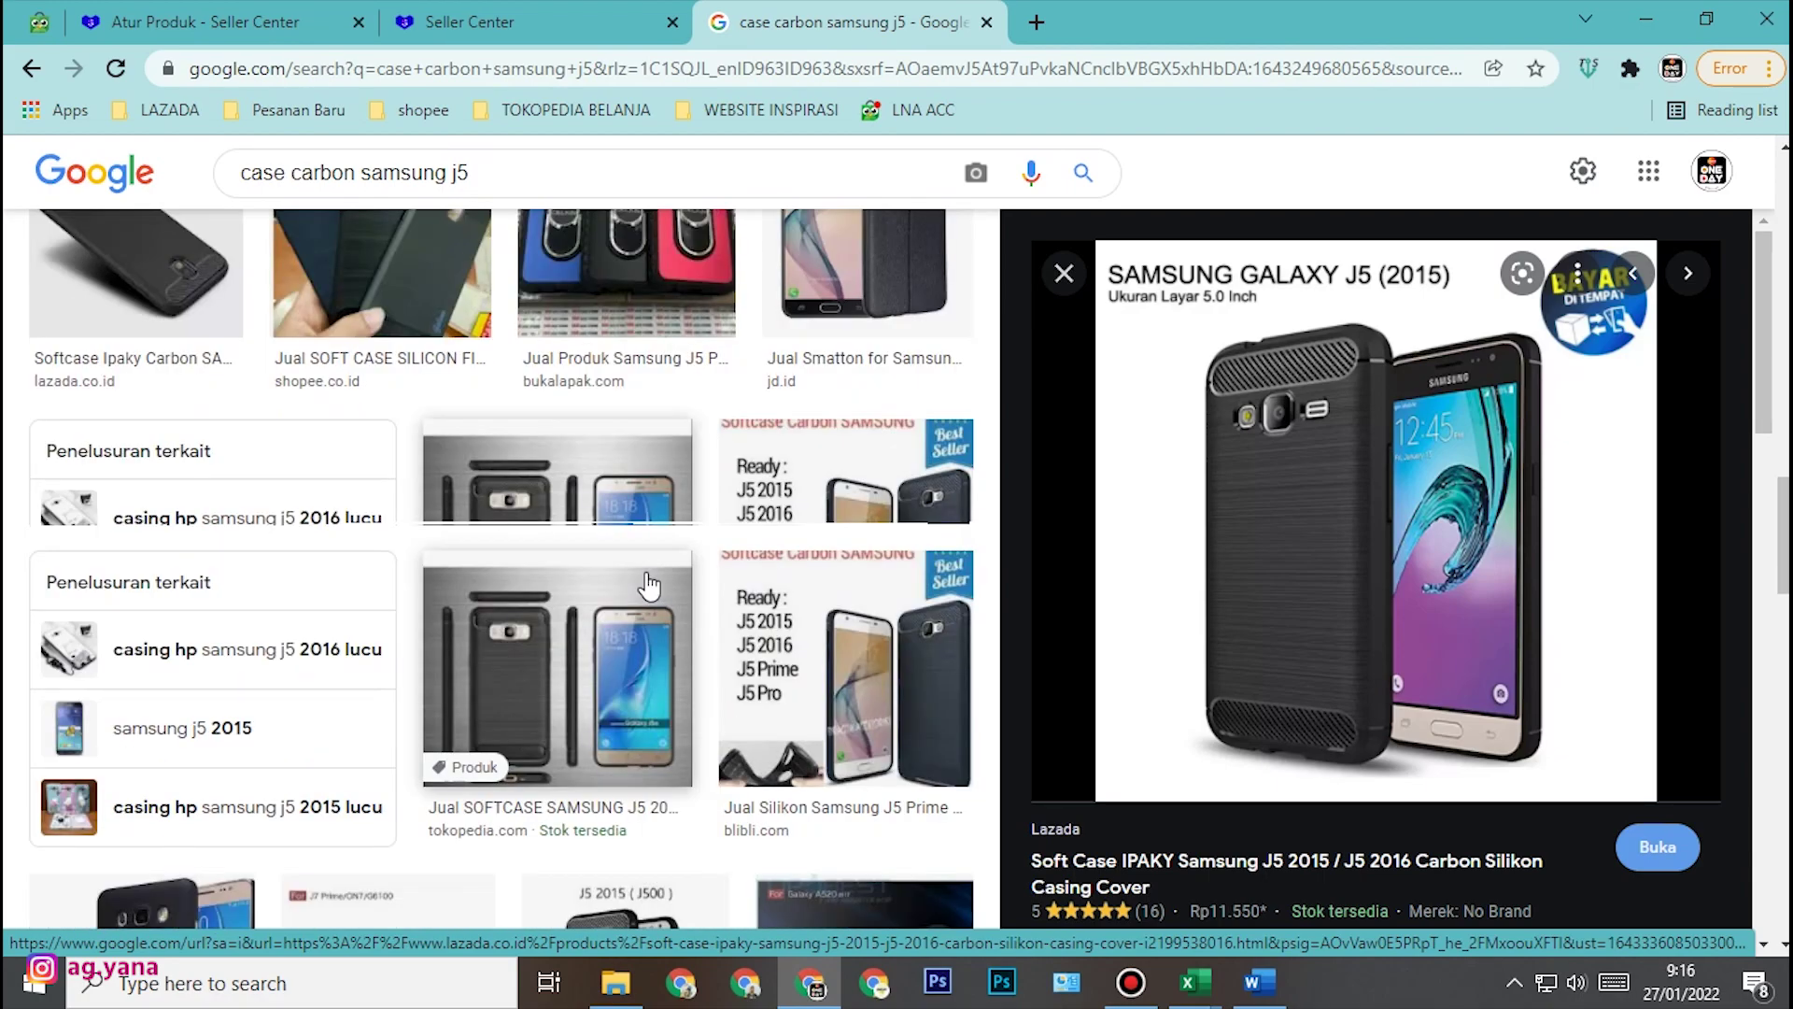
pyautogui.scroll(20, 650, 584)
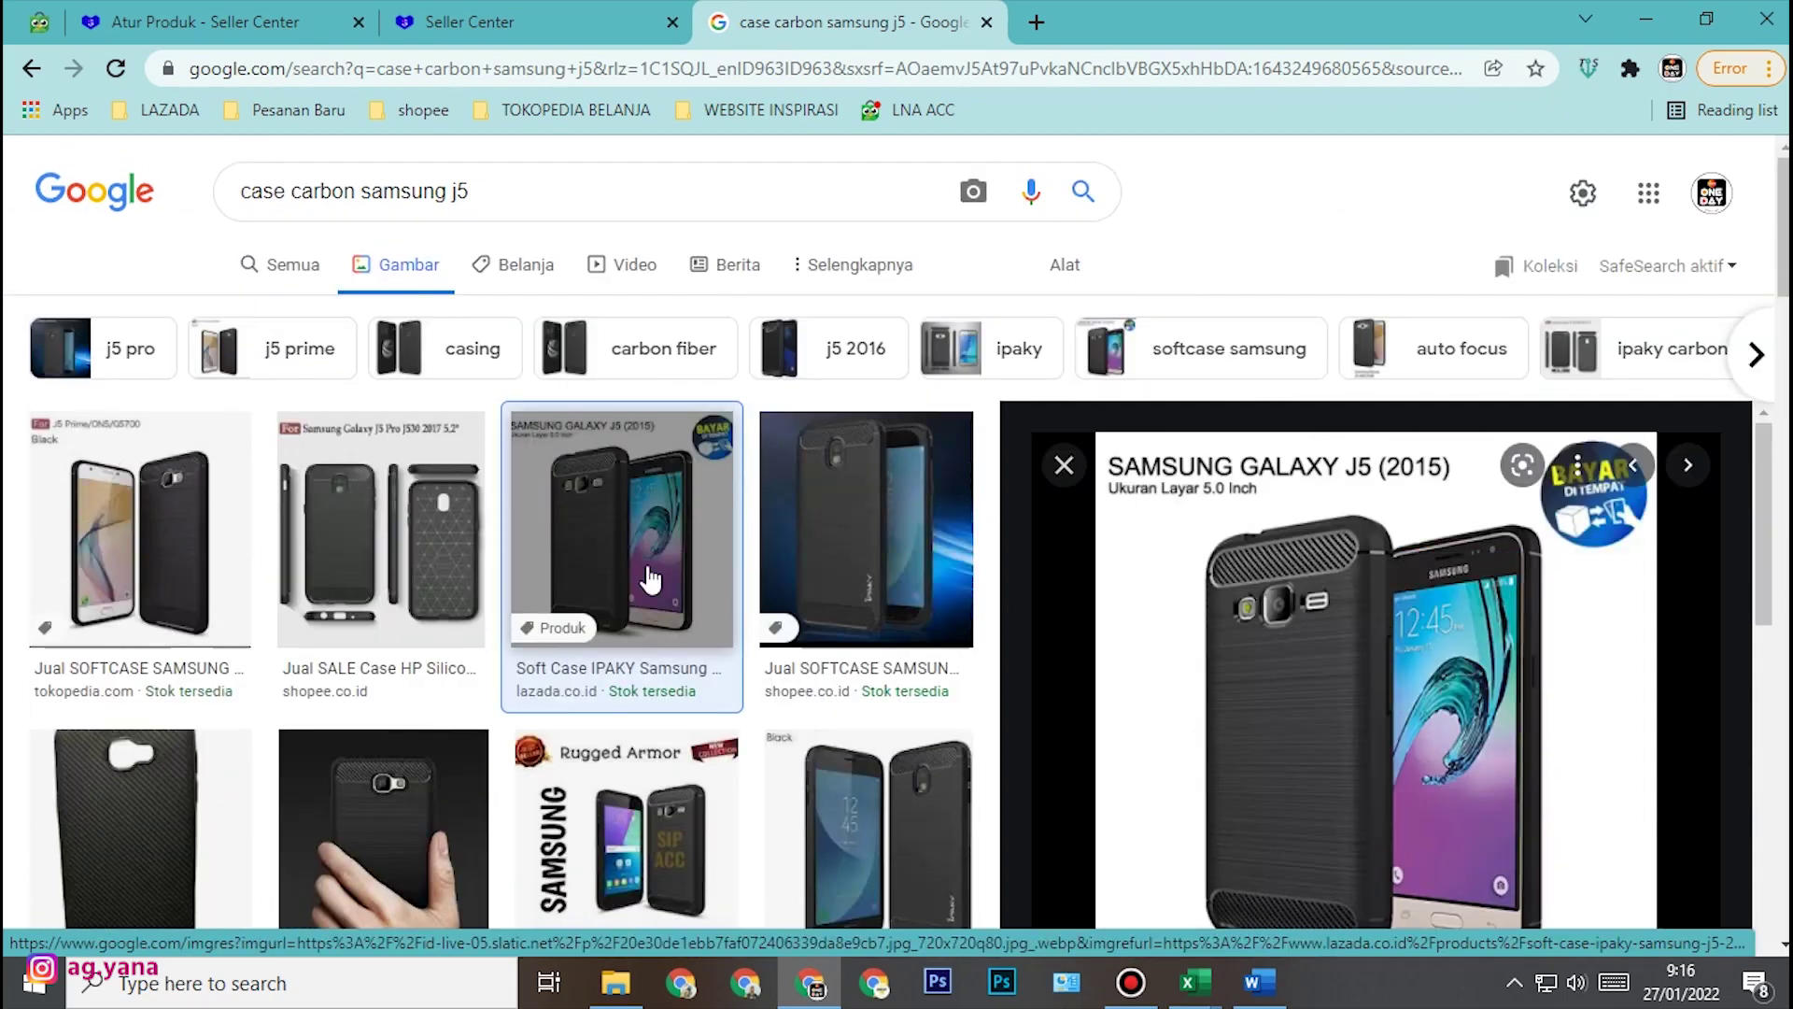
pyautogui.scroll(-15, 651, 579)
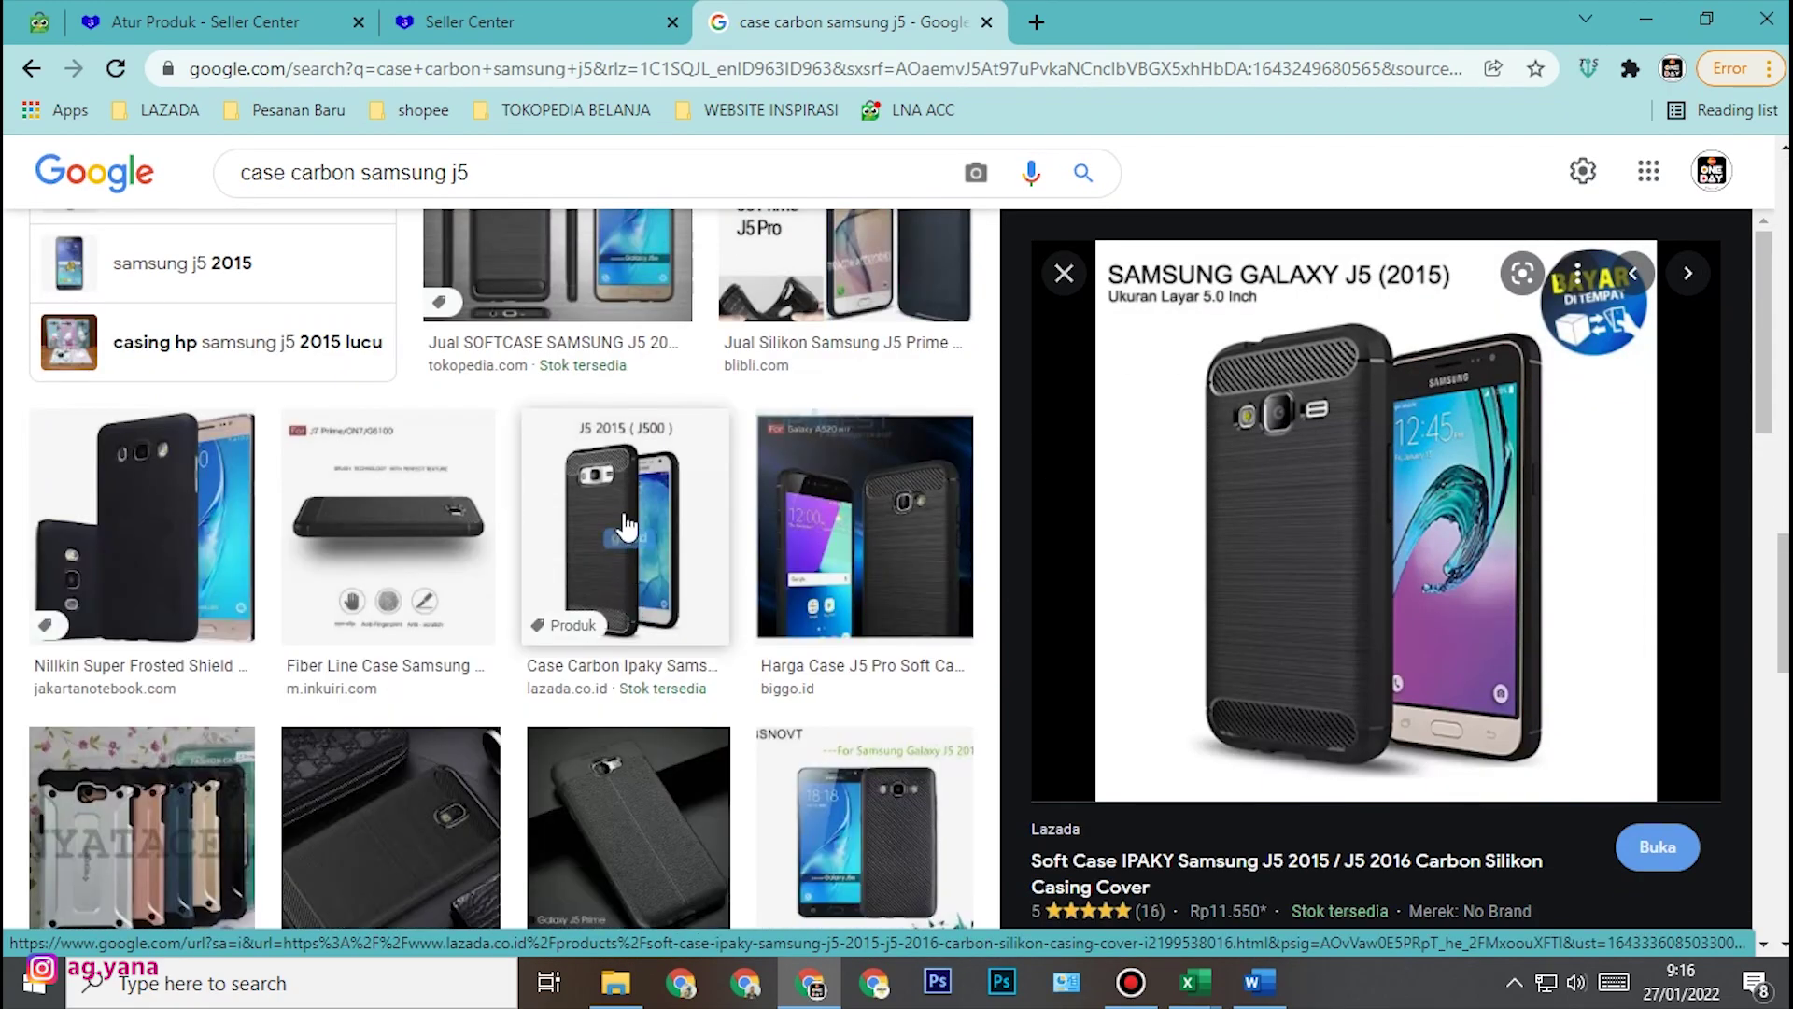
pyautogui.click(626, 514)
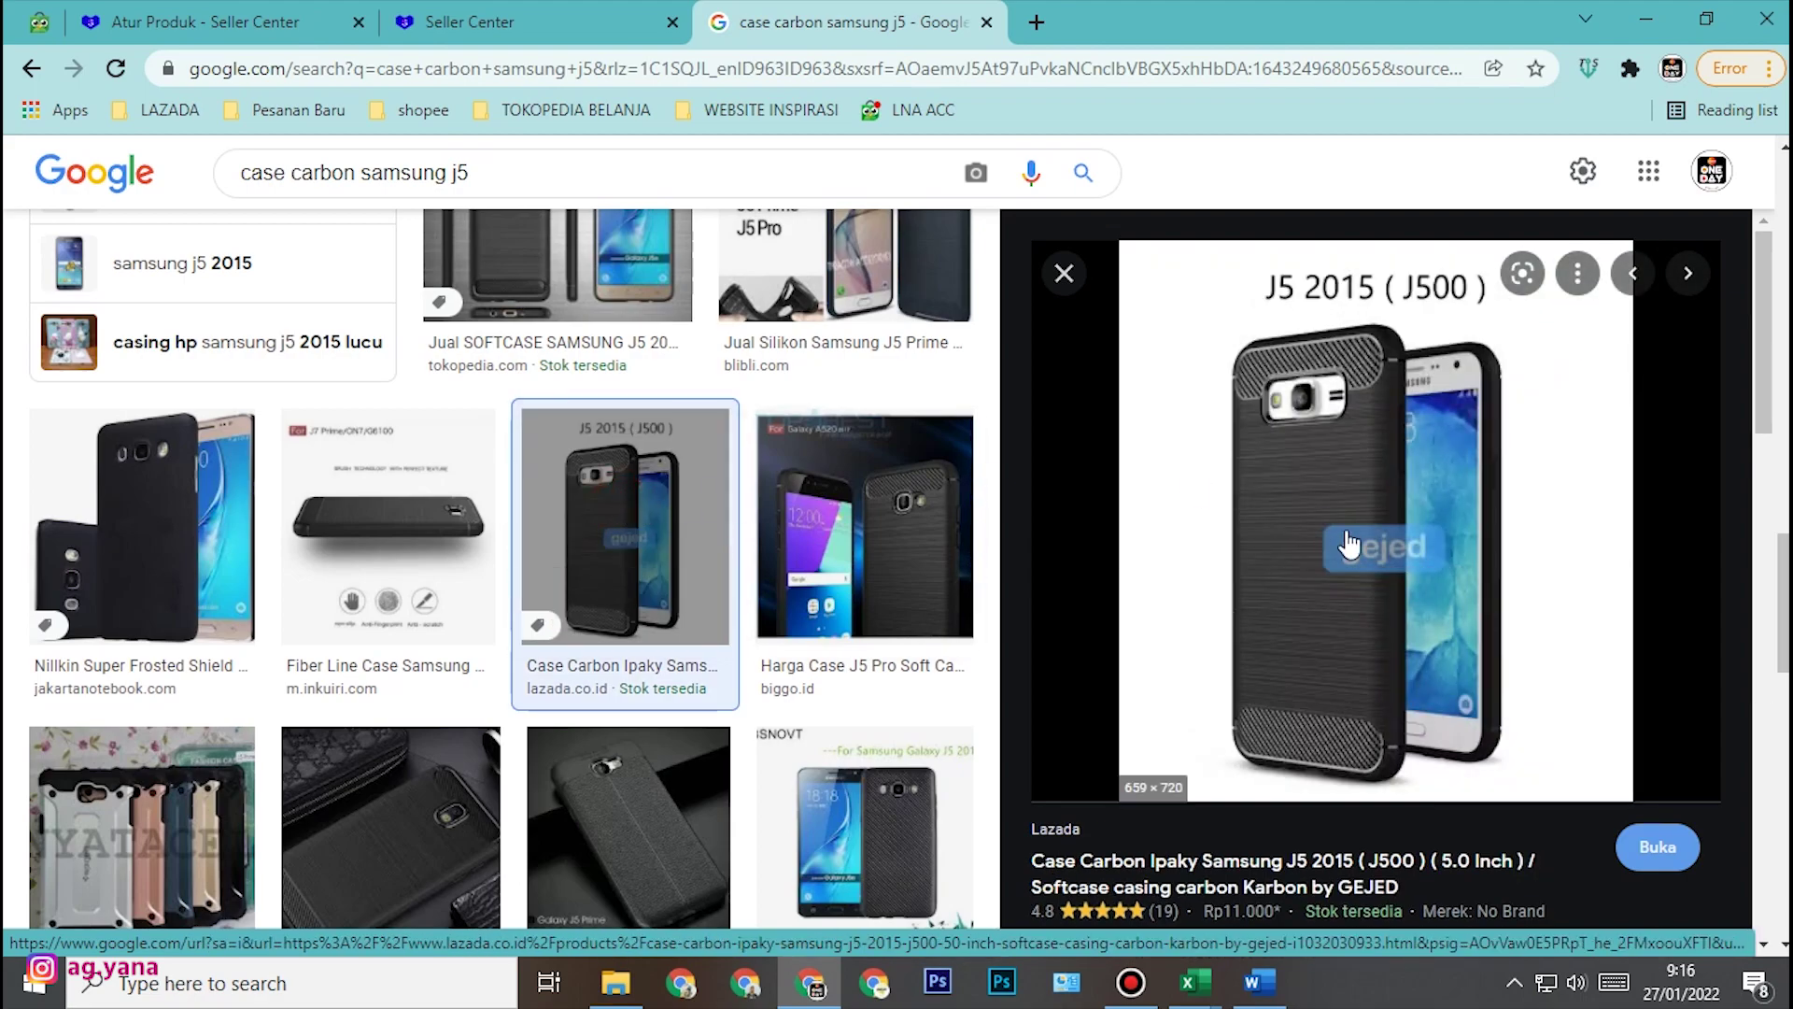
pyautogui.rightClick(1286, 461)
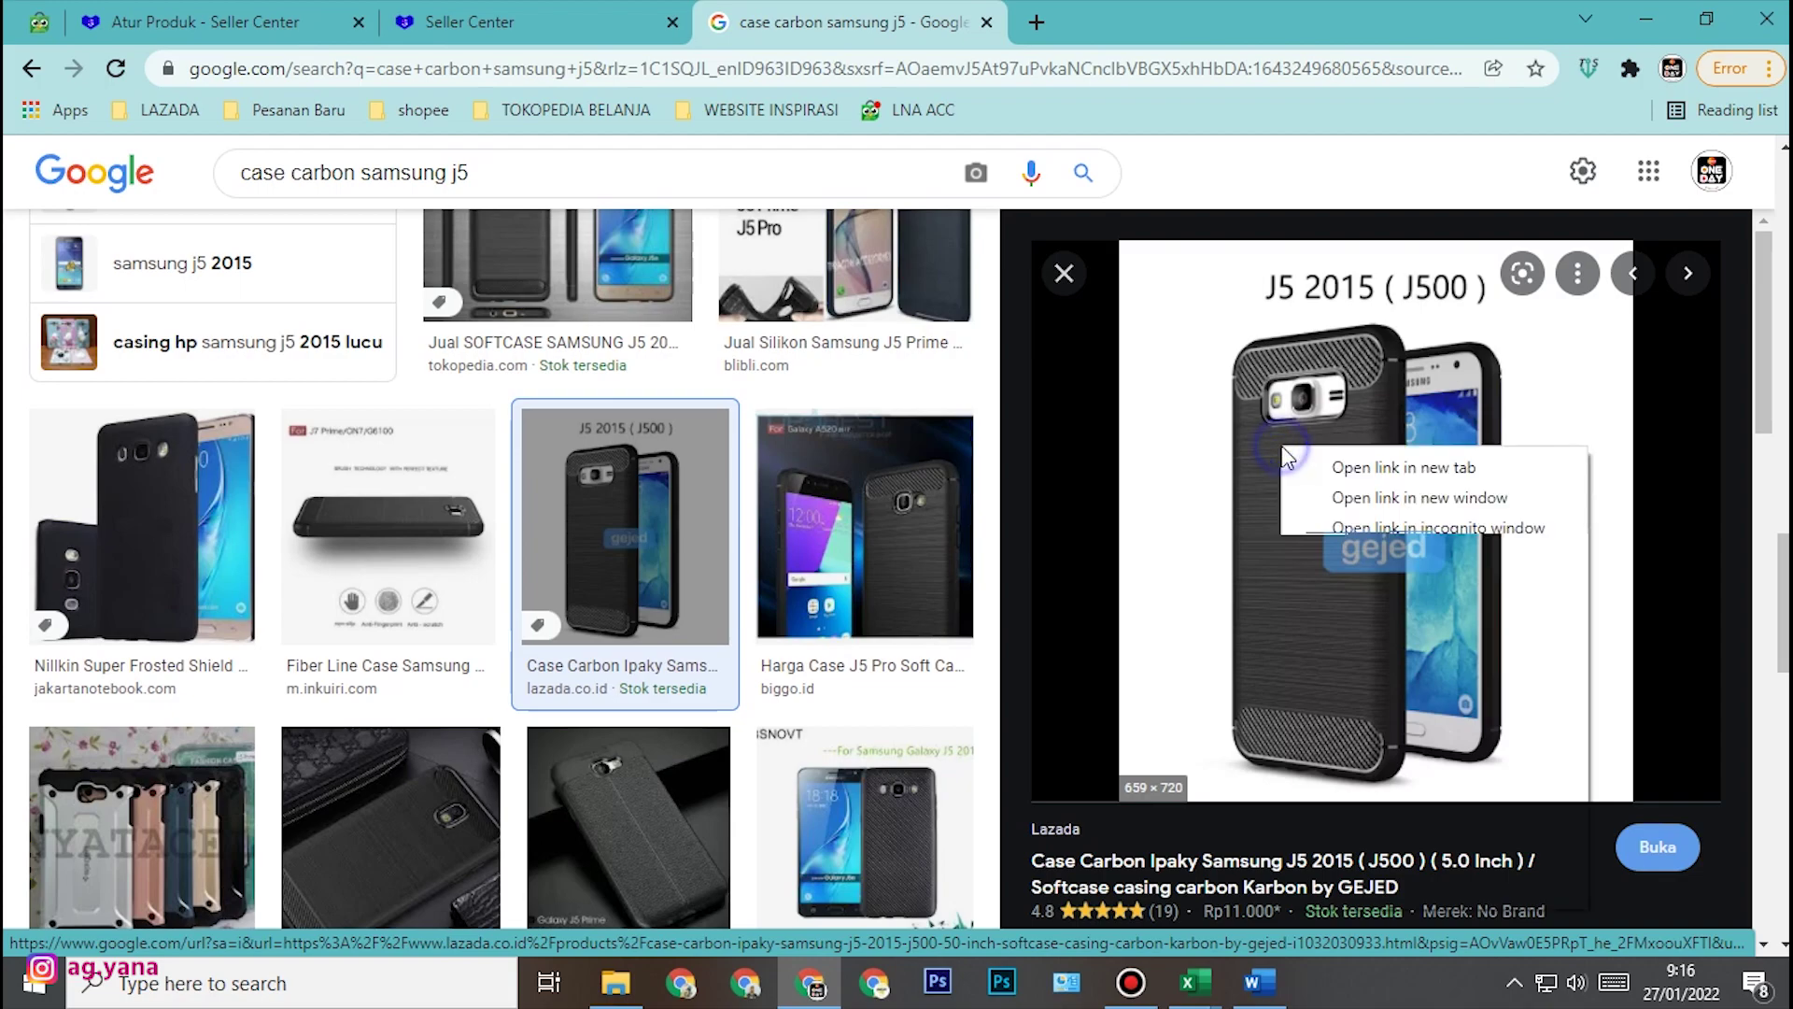
pyautogui.click(1372, 725)
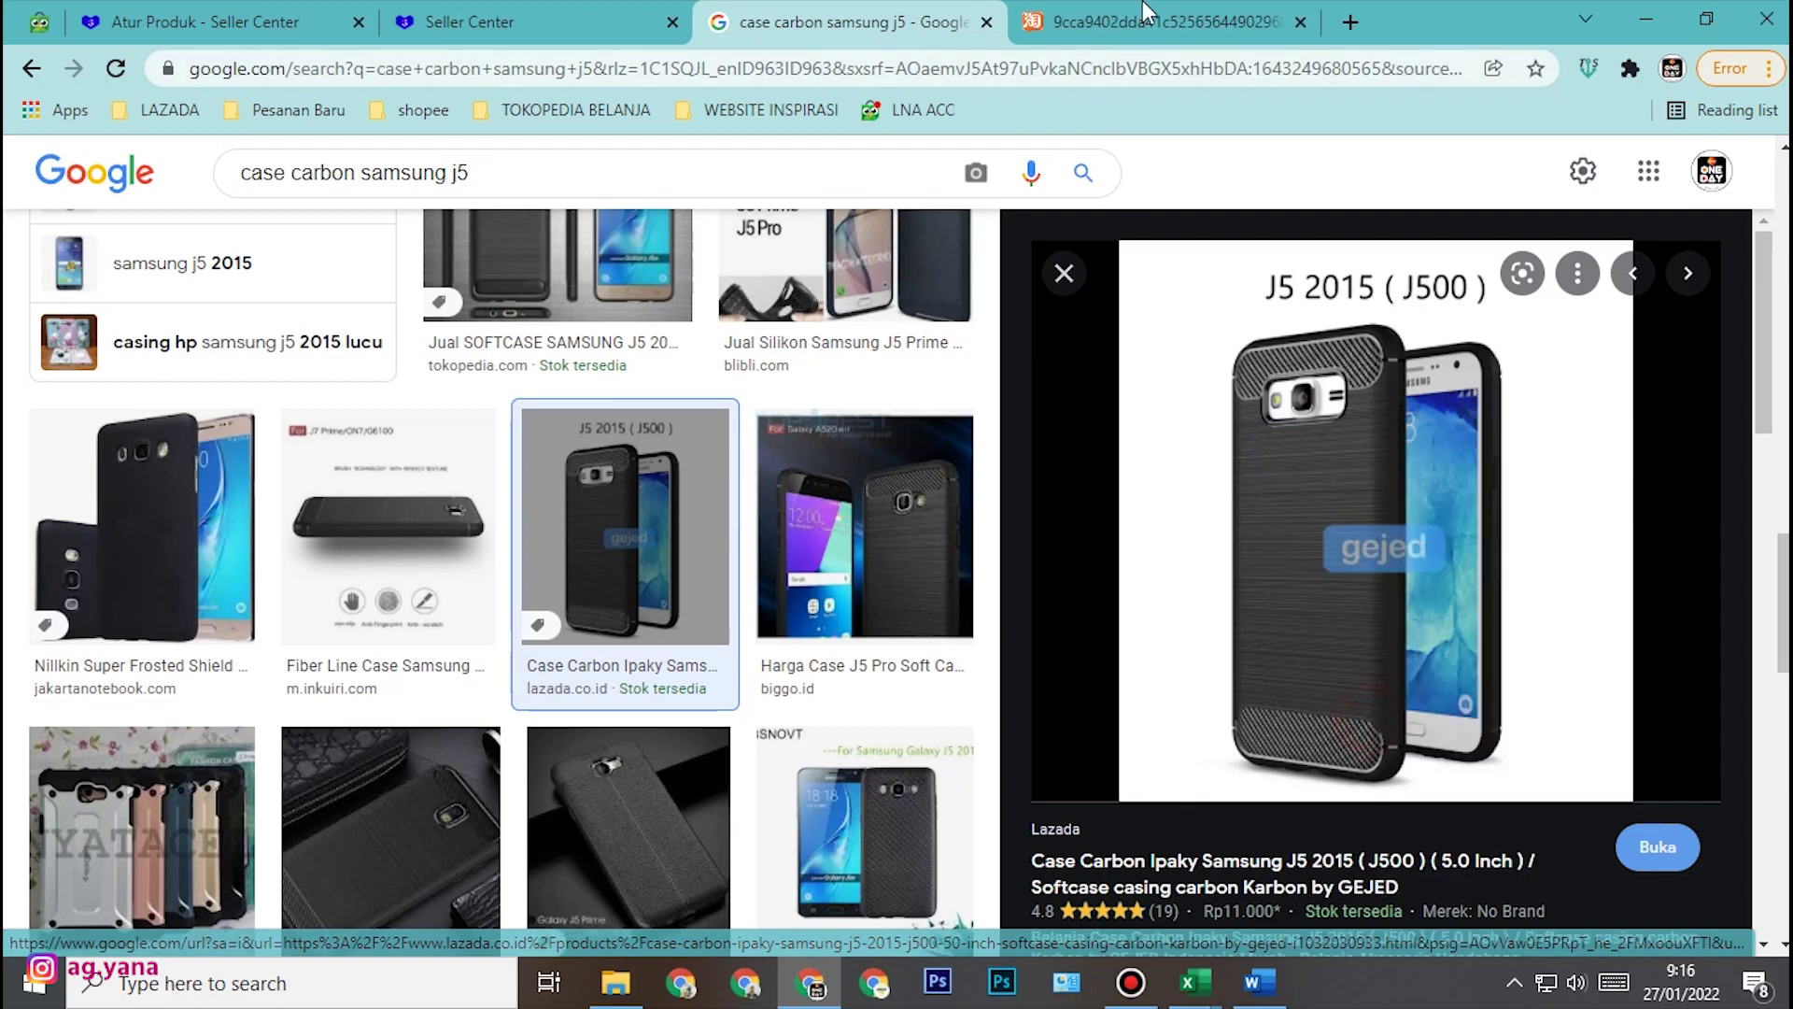
pyautogui.click(1127, 17)
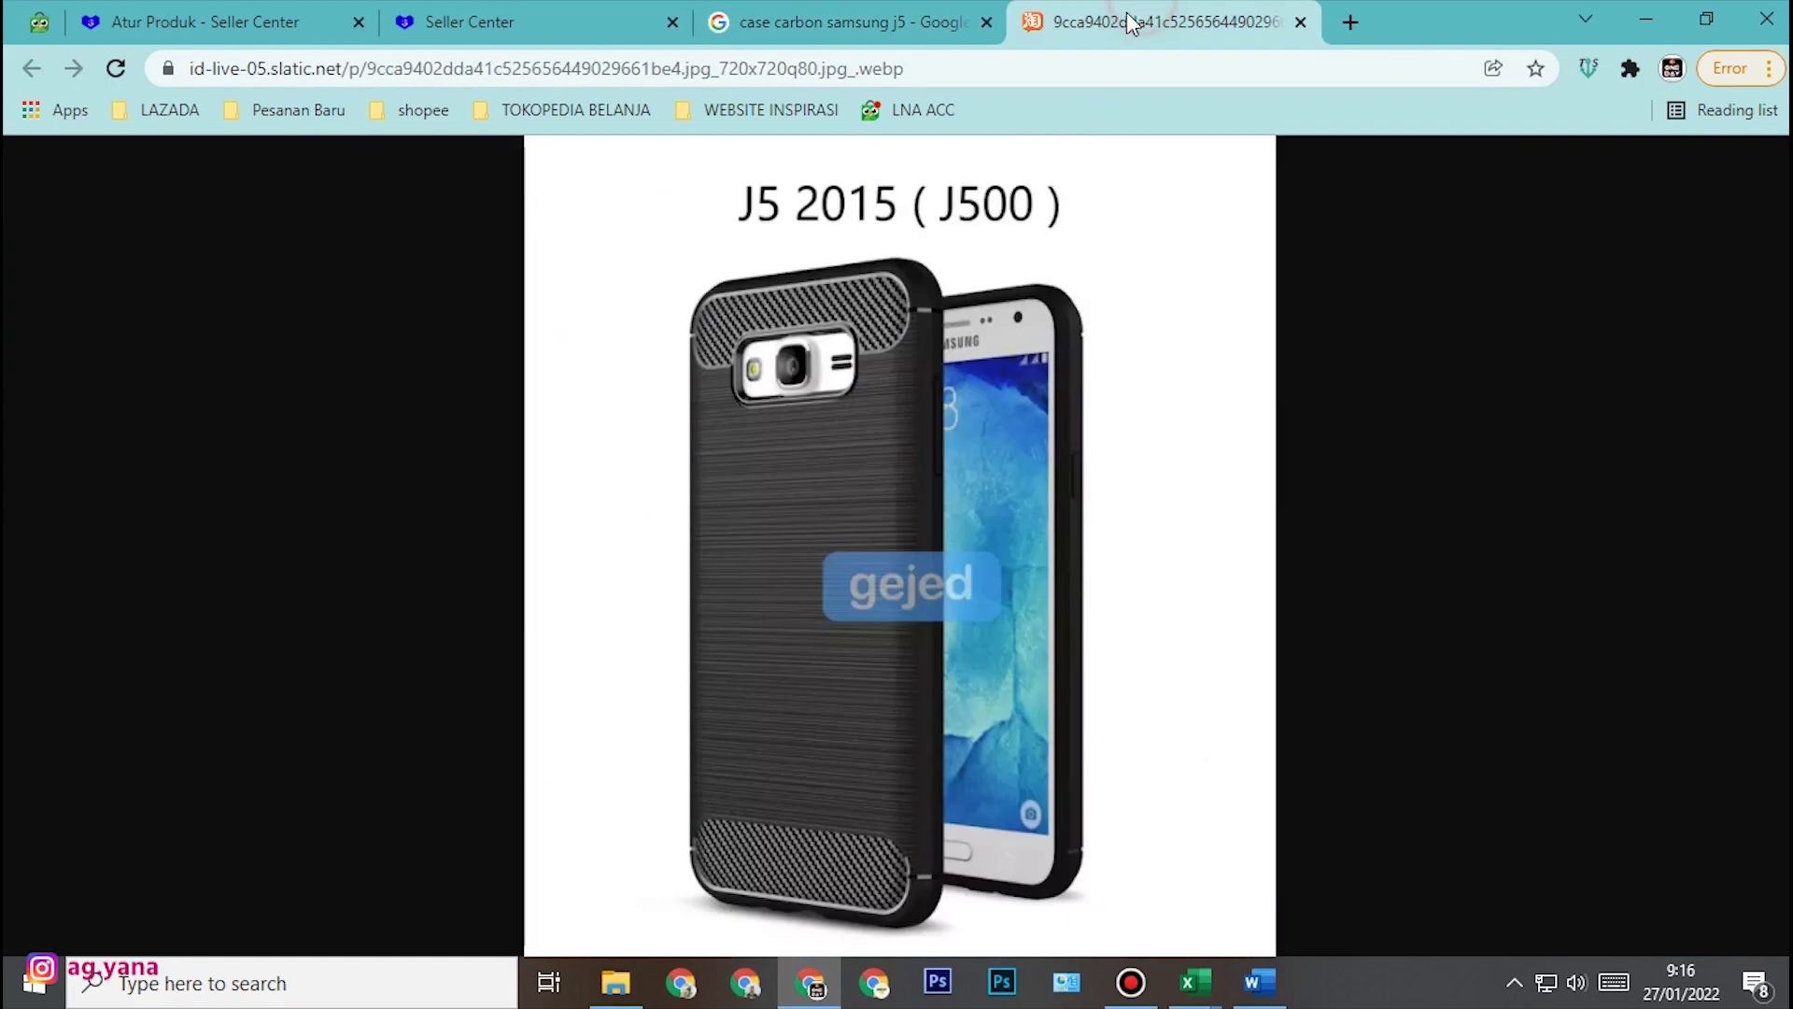
# - Remove the "_.webp" ending from the J5 2015 ( J500 ) image's address and load the URL ending in .jpg
pyautogui.click(939, 68)
pyautogui.click(938, 67)
pyautogui.press('BackSpace')
pyautogui.press('BackSpace')
pyautogui.press('BackSpace')
pyautogui.press('BackSpace')
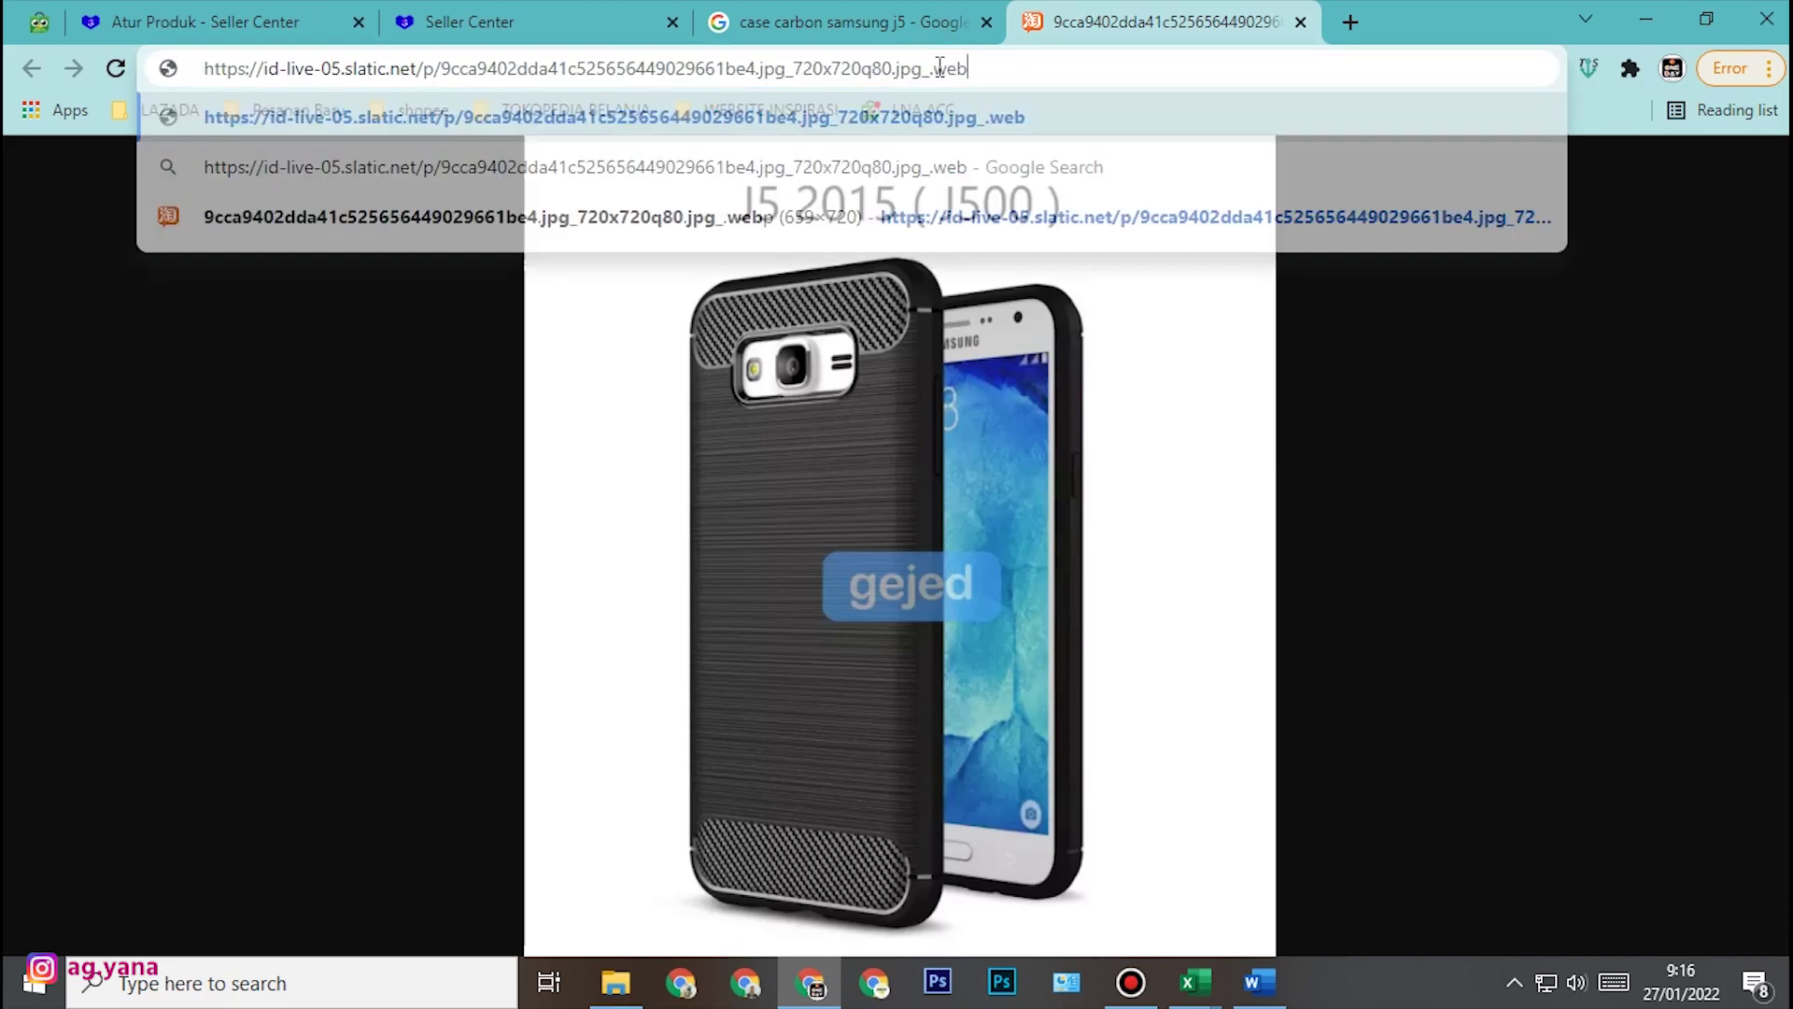
pyautogui.press('BackSpace')
pyautogui.press('BackSpace')
pyautogui.press('Return')
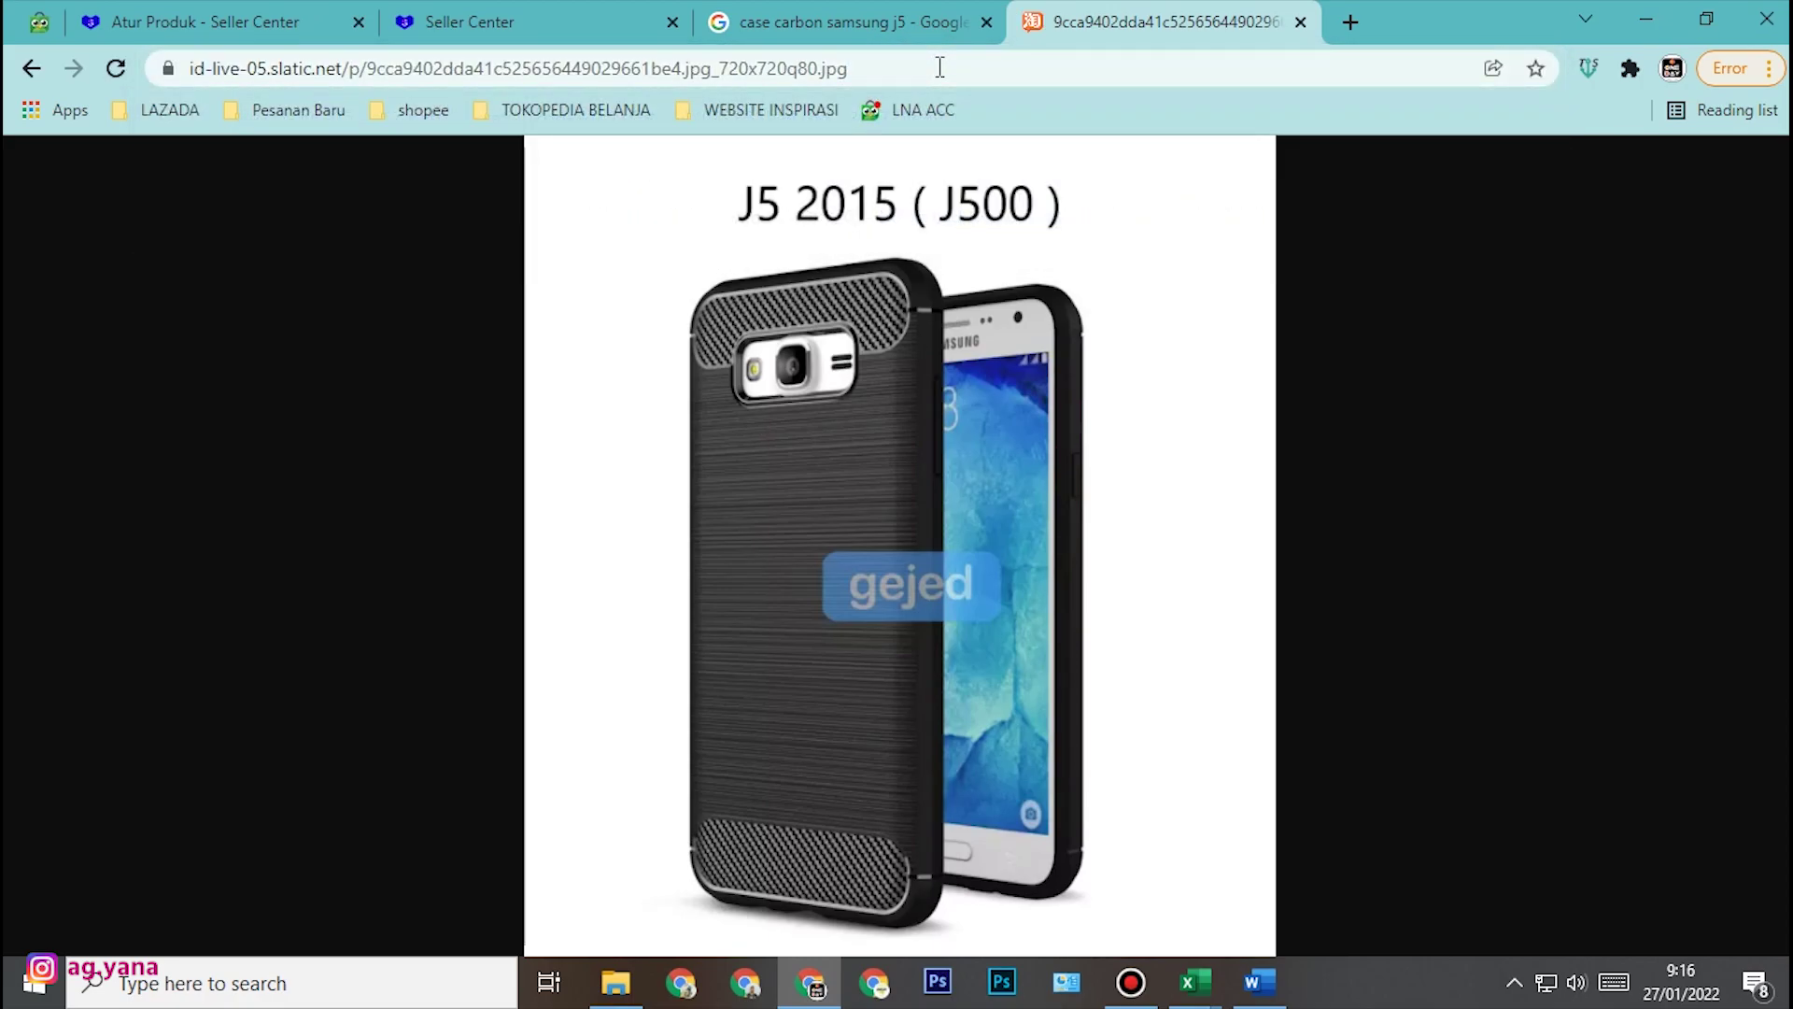
# - Copy the image's .jpg URL and paste it into cell E3 under Gambar produk2 in the Excel template
pyautogui.click(940, 67)
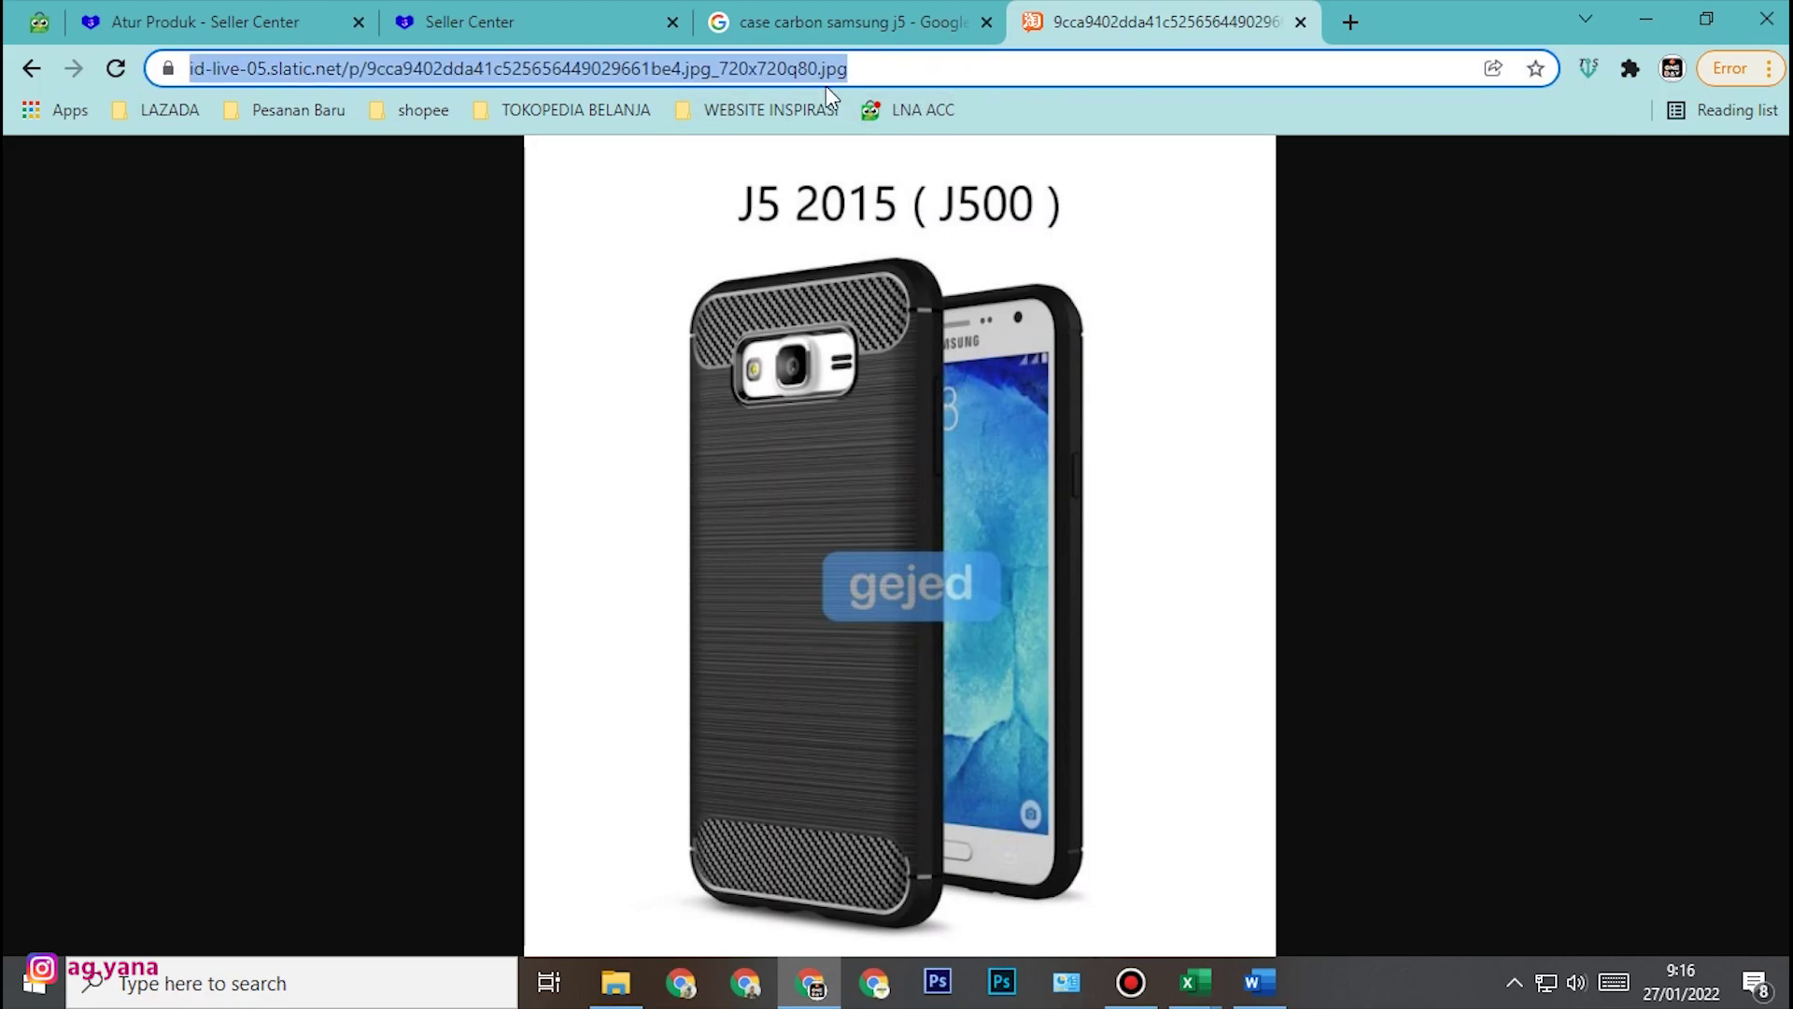
pyautogui.rightClick(809, 66)
pyautogui.click(894, 248)
pyautogui.moveTo(1195, 980)
pyautogui.click(1109, 912)
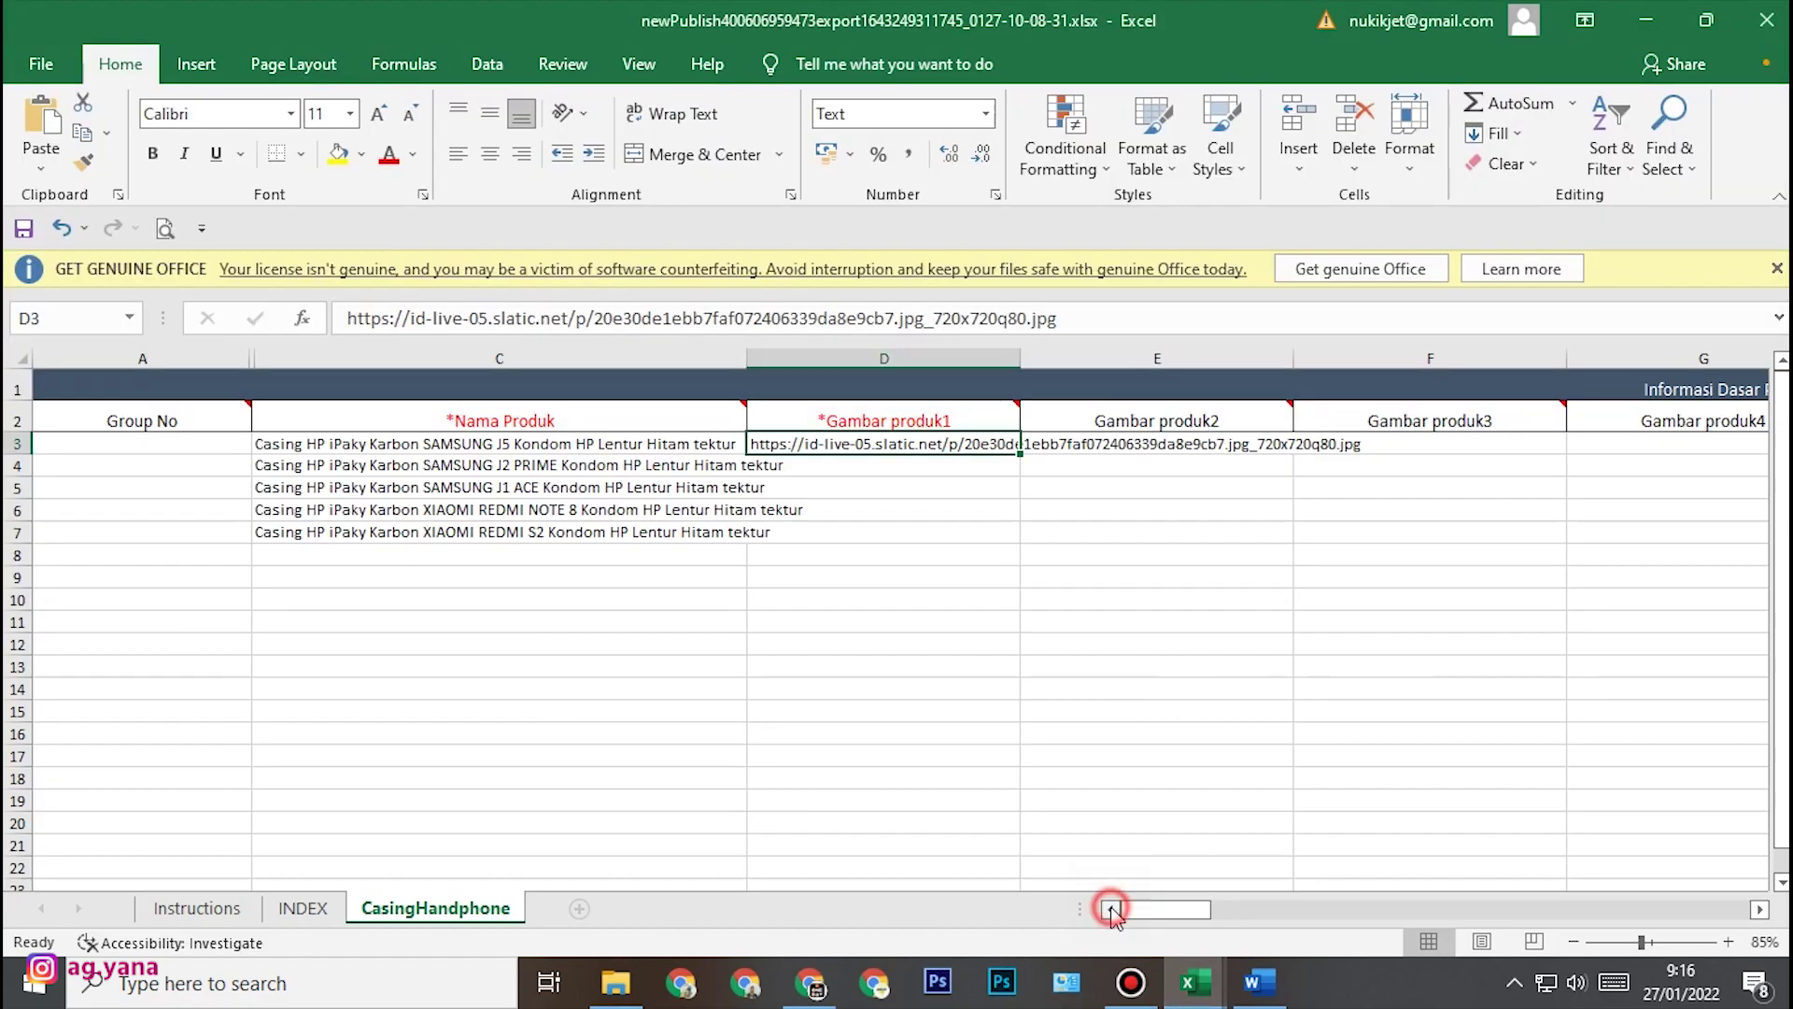
pyautogui.click(1069, 448)
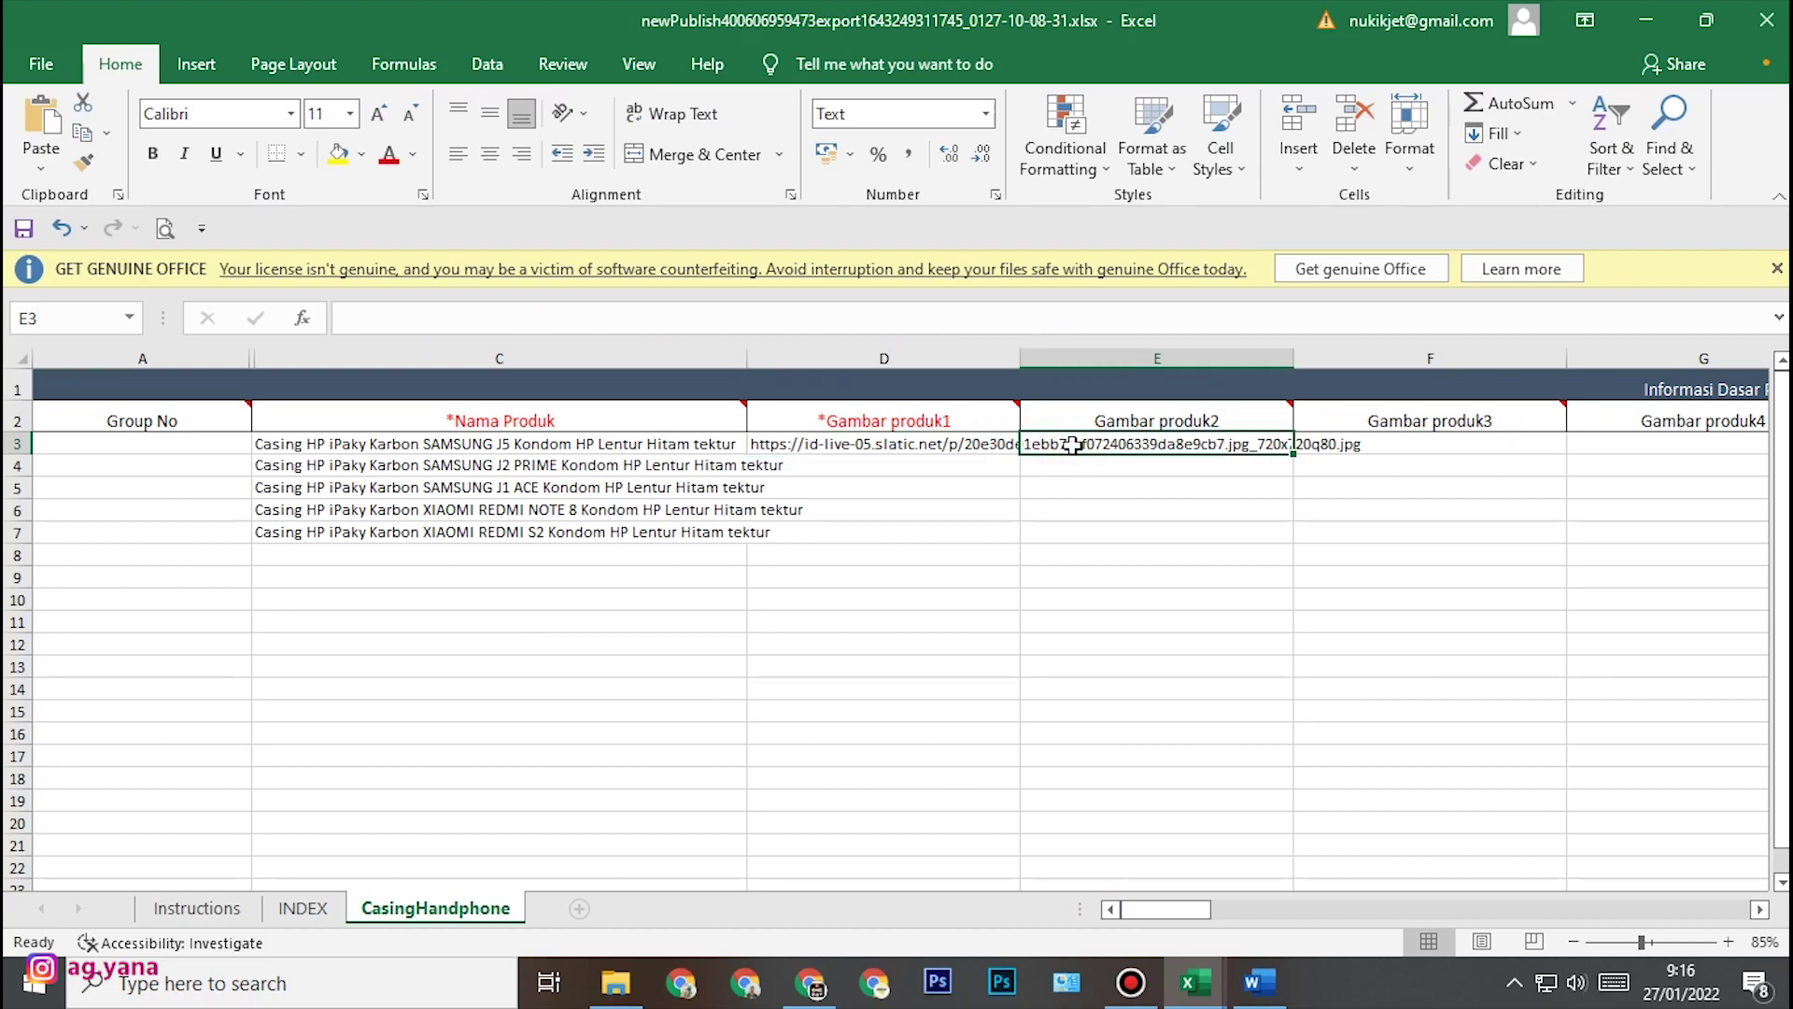
pyautogui.hotkey('ctrl', 'v')
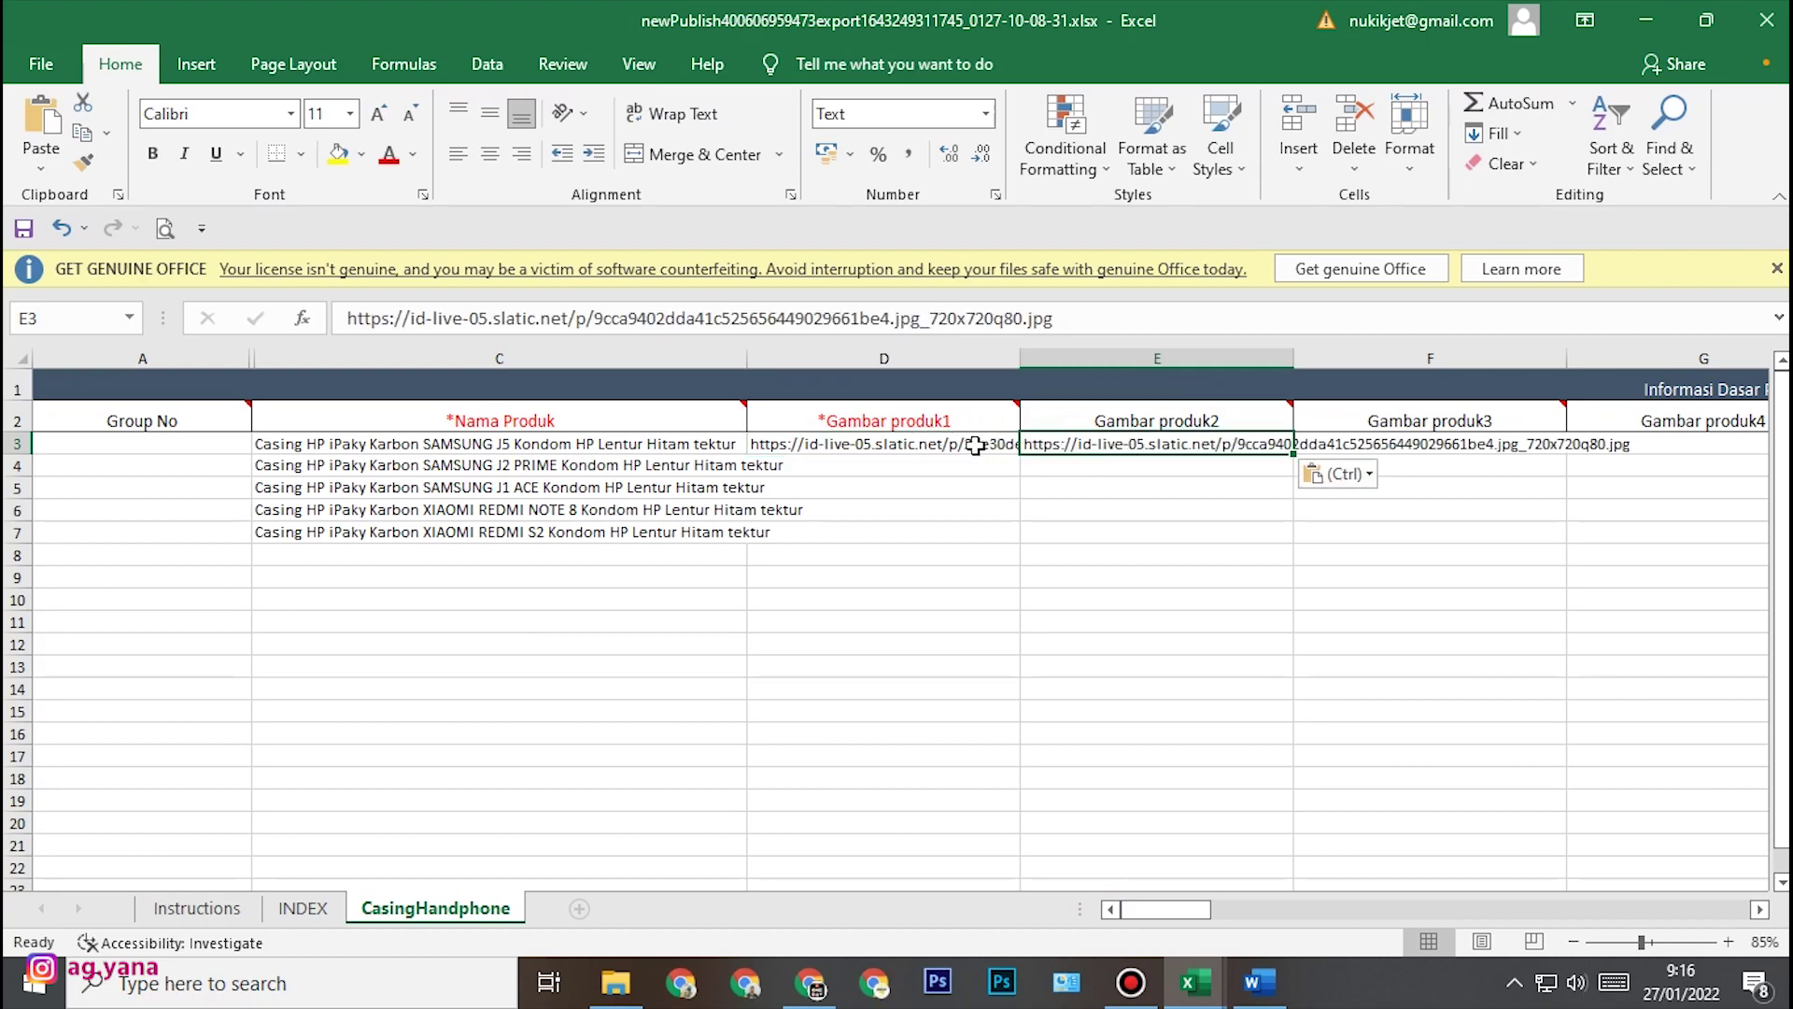
pyautogui.moveTo(975, 445); pyautogui.dragTo(1036, 448)
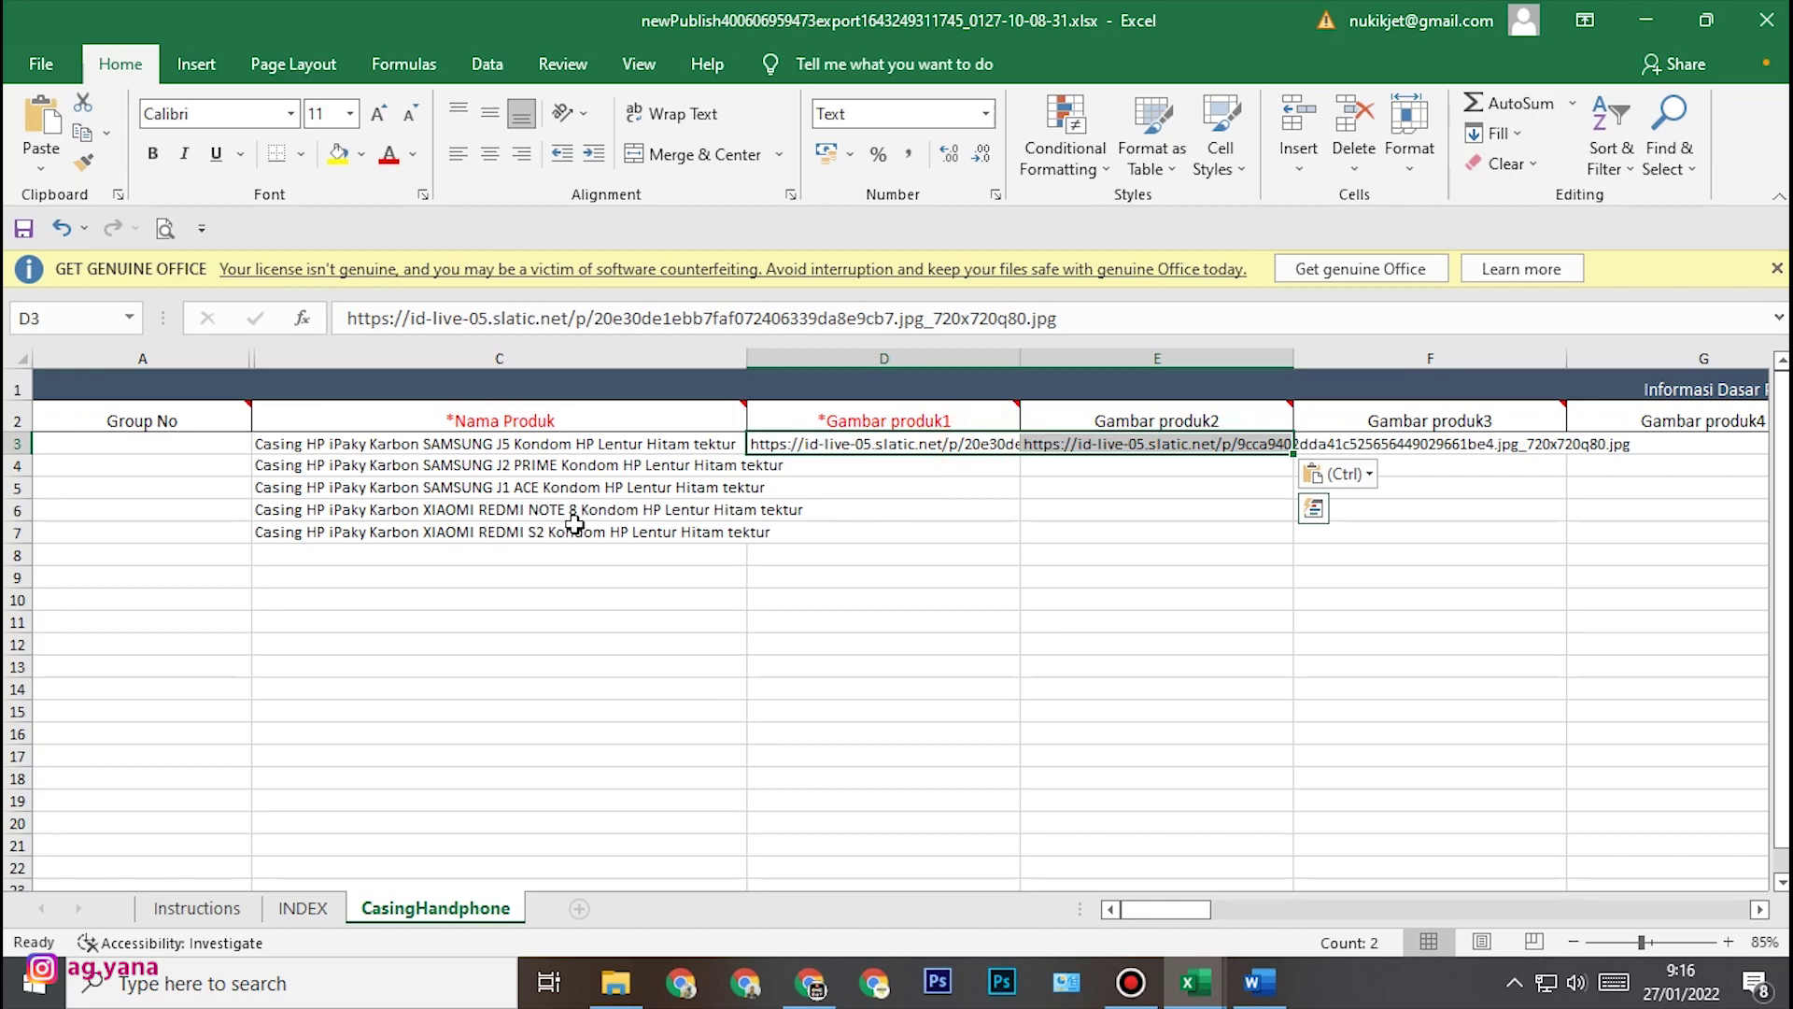
pyautogui.moveTo(538, 466)
pyautogui.mouseDown()
pyautogui.moveTo(547, 532)
pyautogui.moveTo(538, 465)
pyautogui.mouseUp()
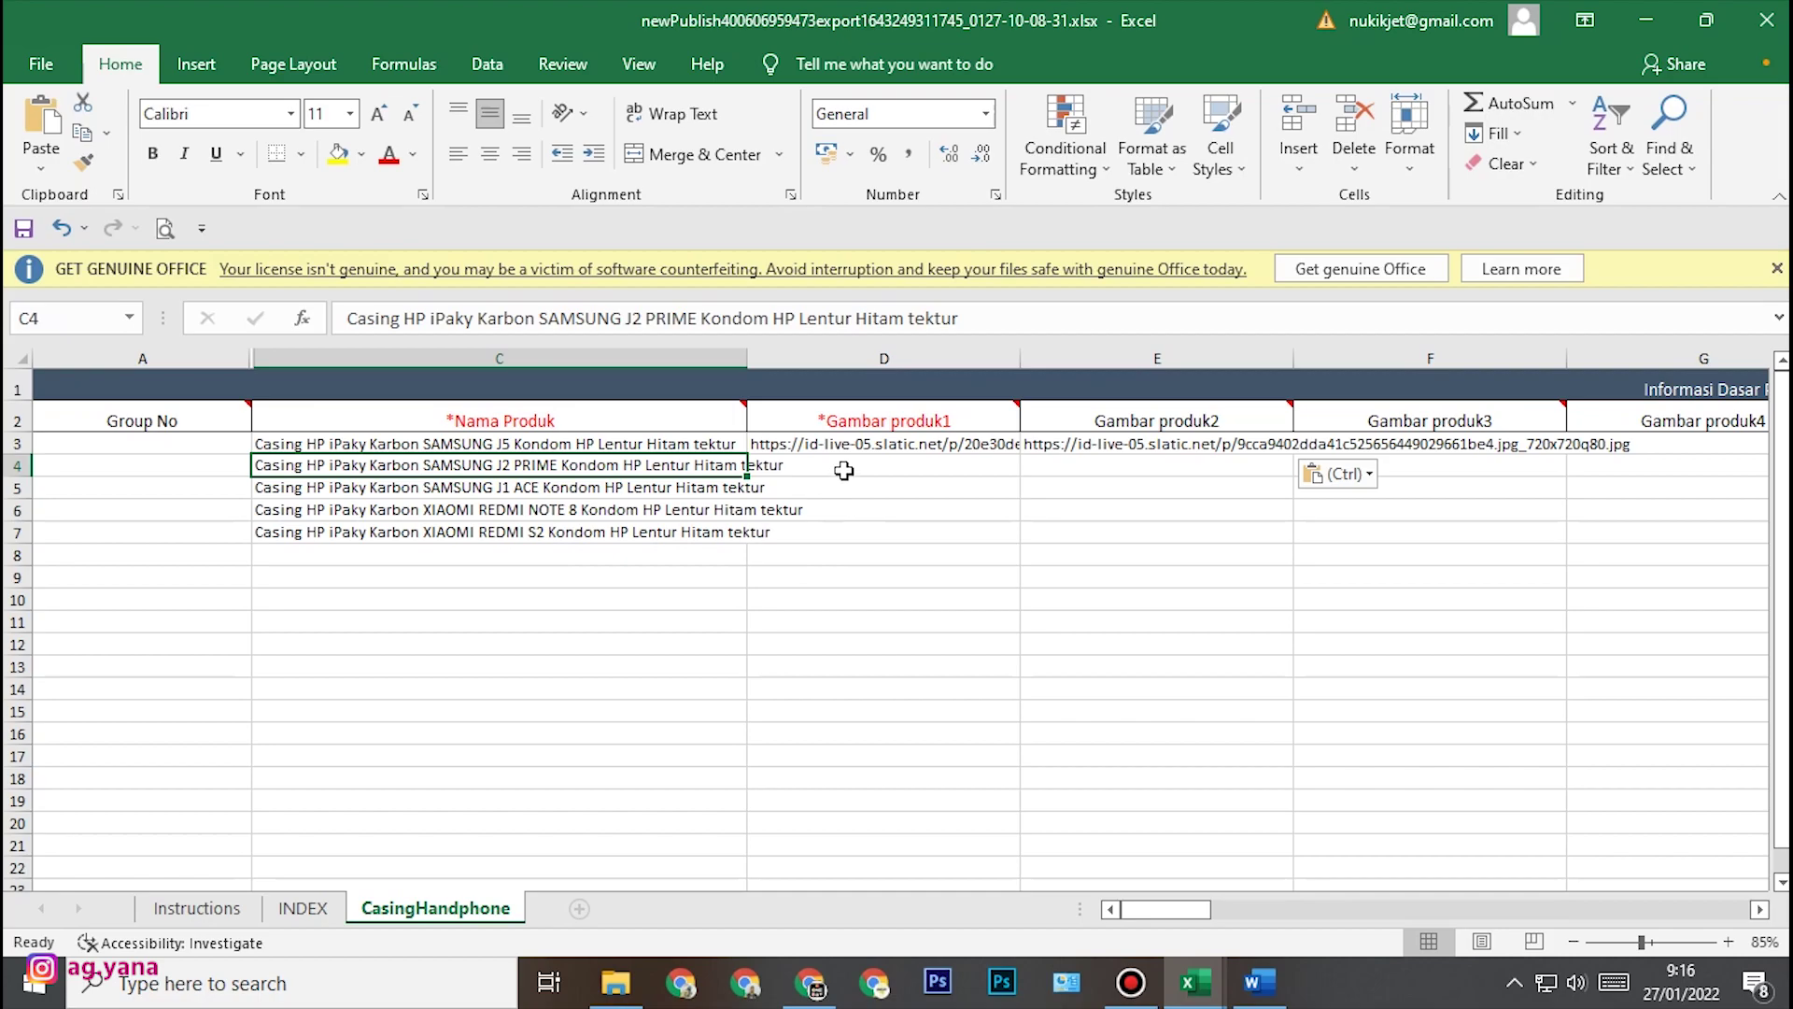
pyautogui.click(902, 529)
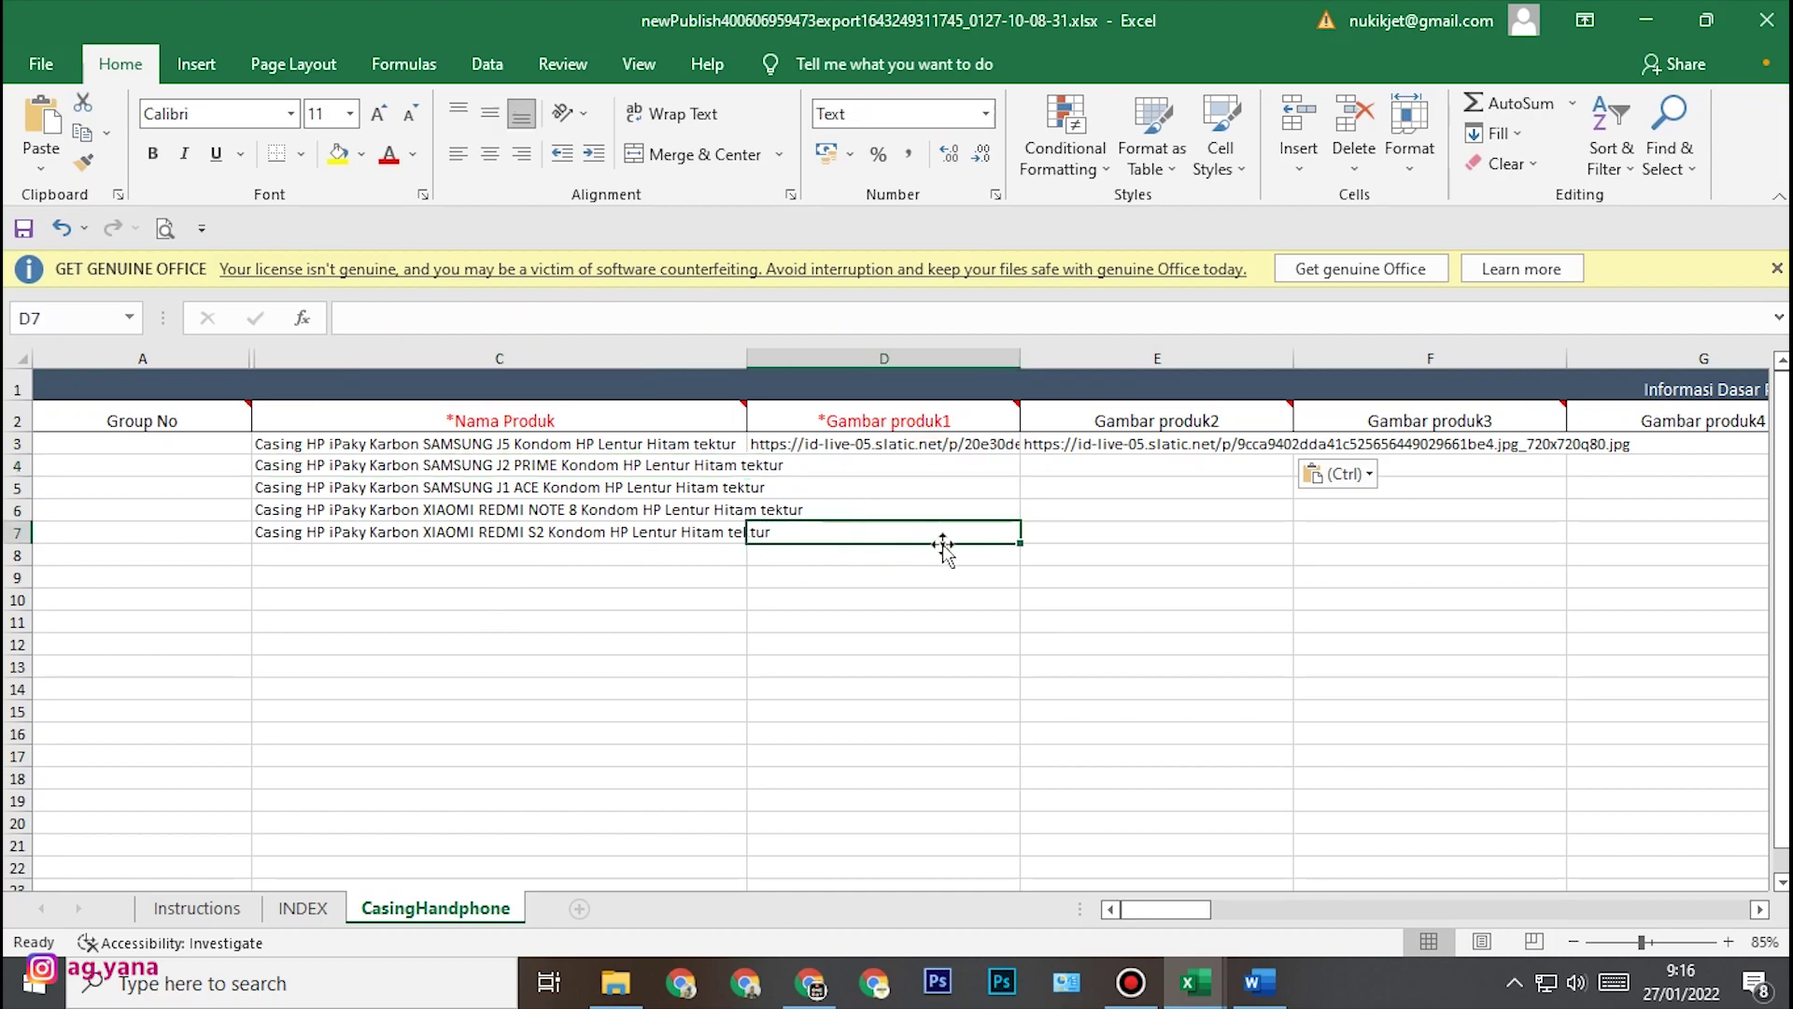
pyautogui.moveTo(952, 528); pyautogui.dragTo(1508, 533)
pyautogui.click(1392, 623)
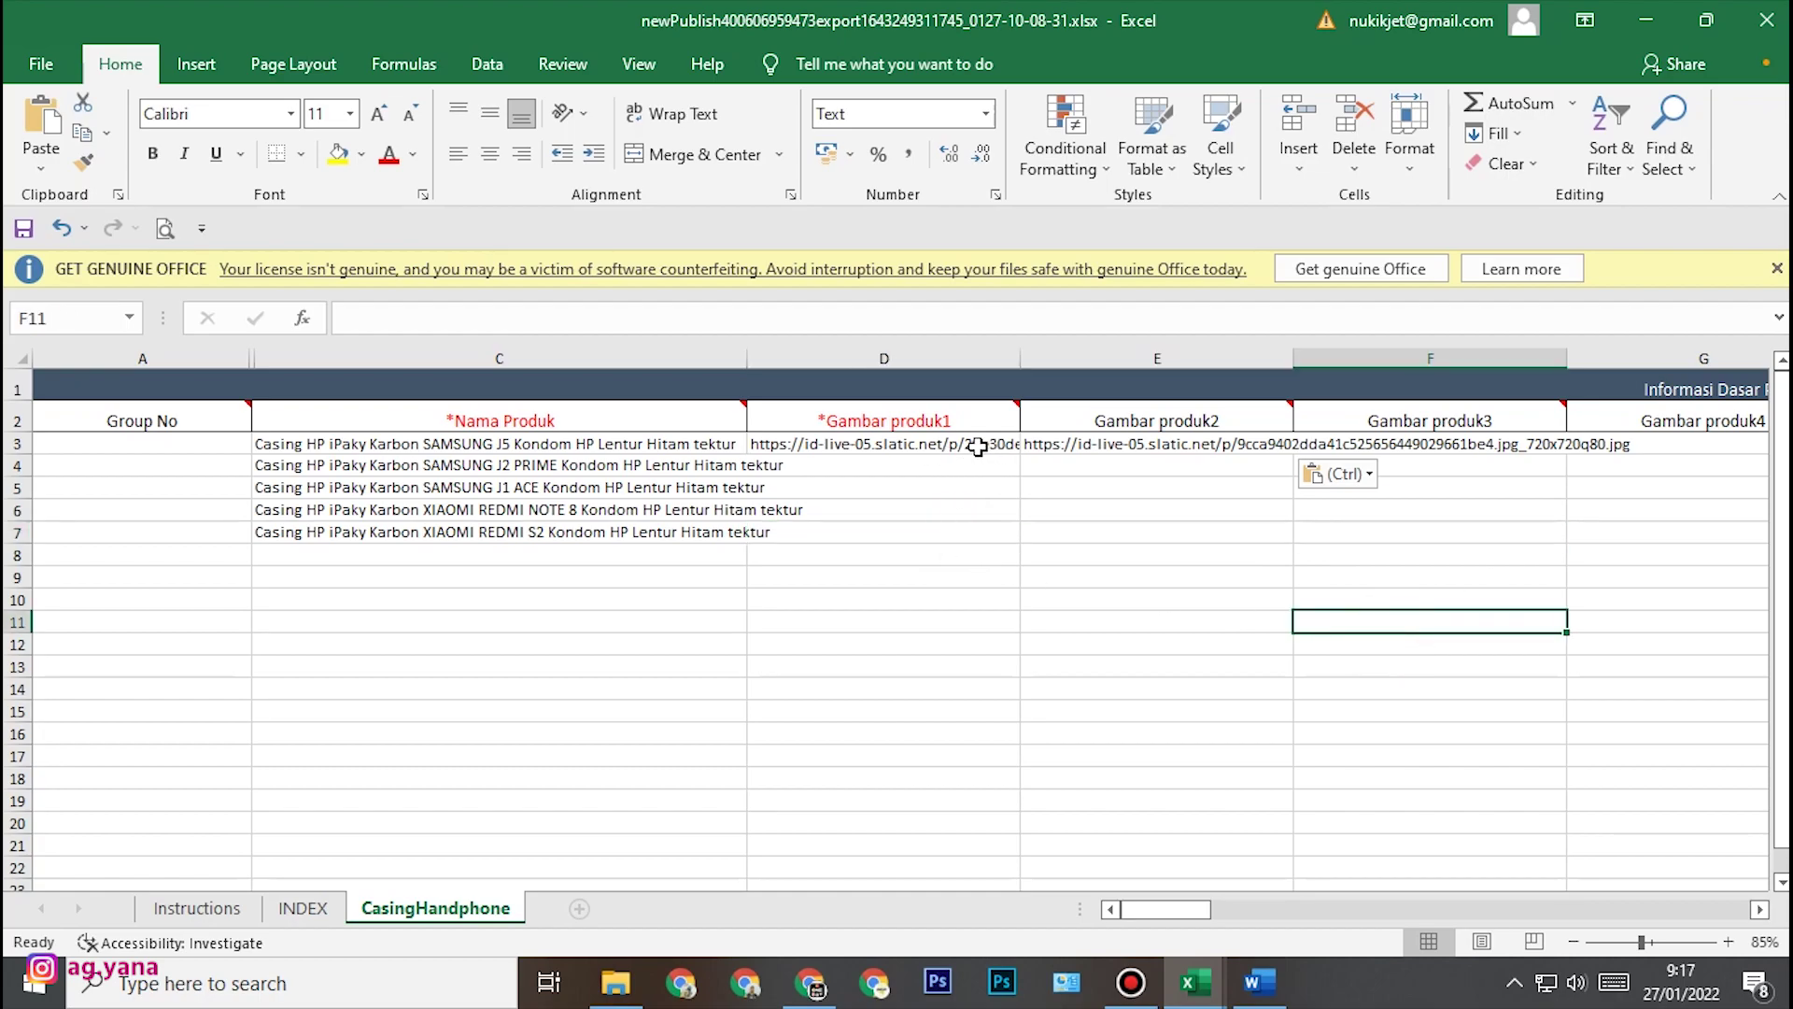
# - Copy the two image URLs in D3:E3 to the other four products' rows, D4:E7
pyautogui.moveTo(977, 447); pyautogui.dragTo(987, 547)
pyautogui.hotkey('ctrl', 'c')
pyautogui.hotkey('ctrl', 'v')
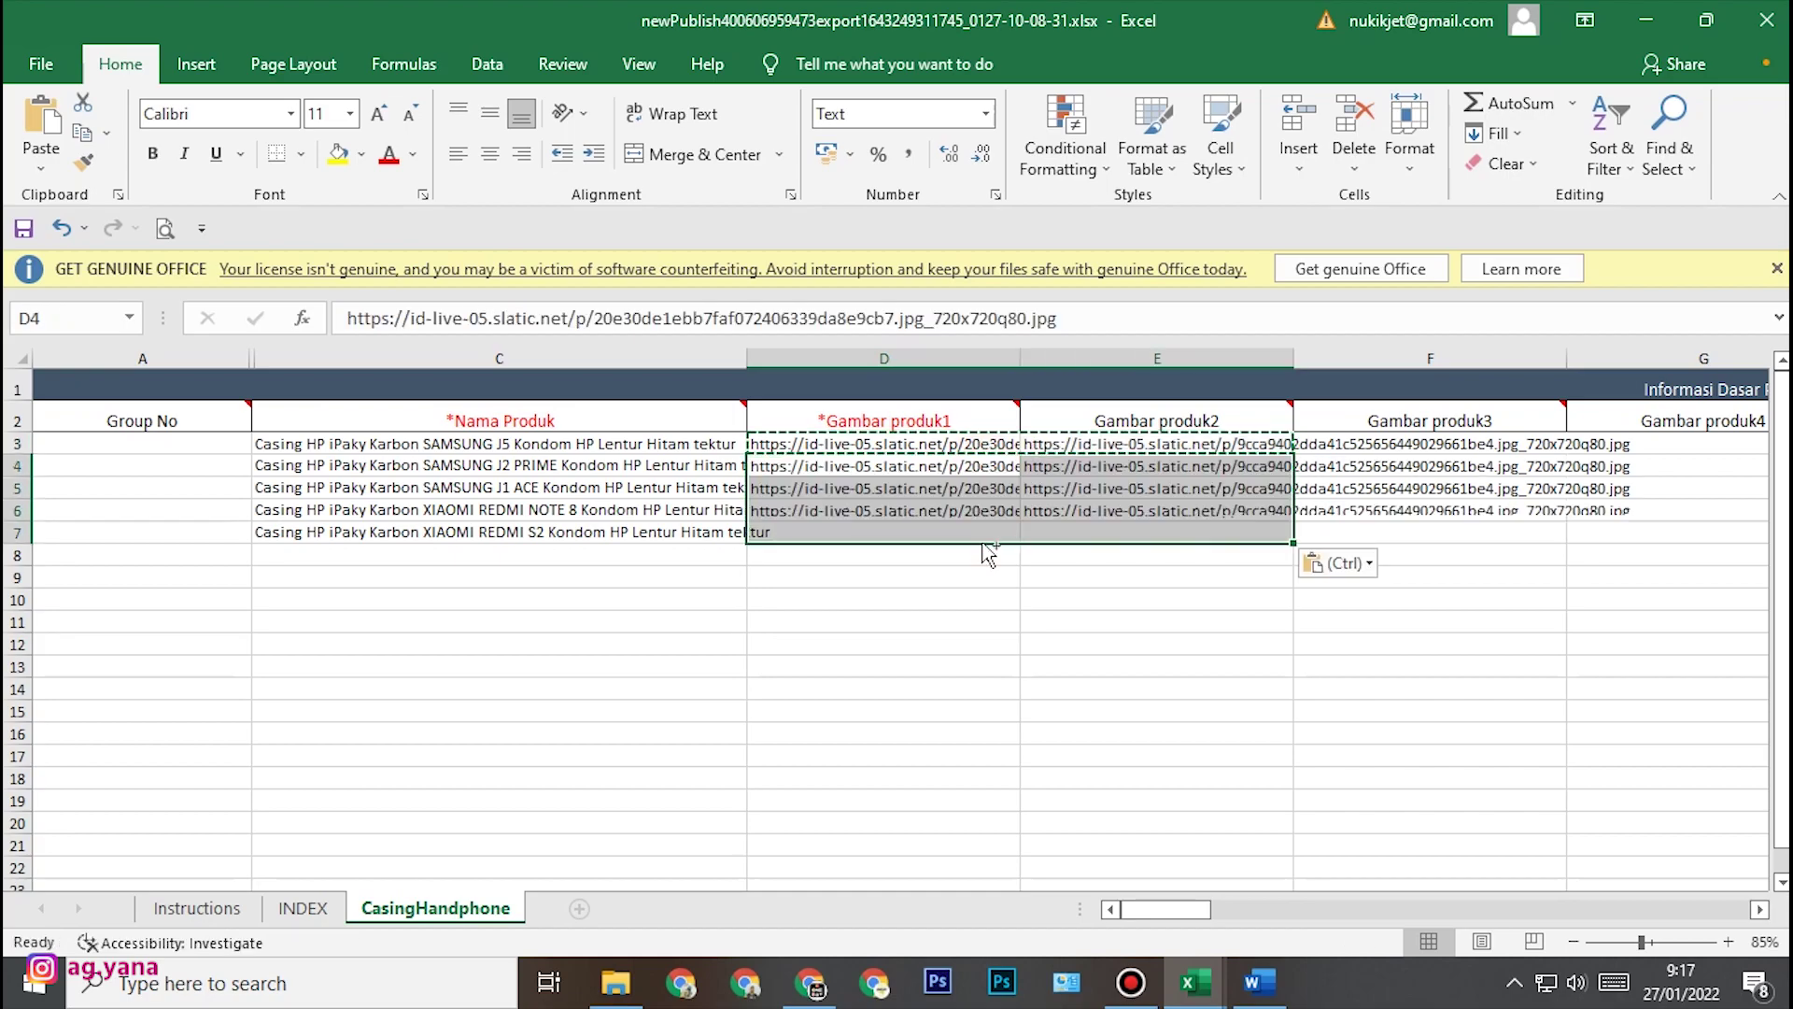
# - Look through the remaining Gambar produk columns up to Showcase_image1:1, then return to the Gambar produk1 column
pyautogui.moveTo(1081, 908); pyautogui.dragTo(591, 902)
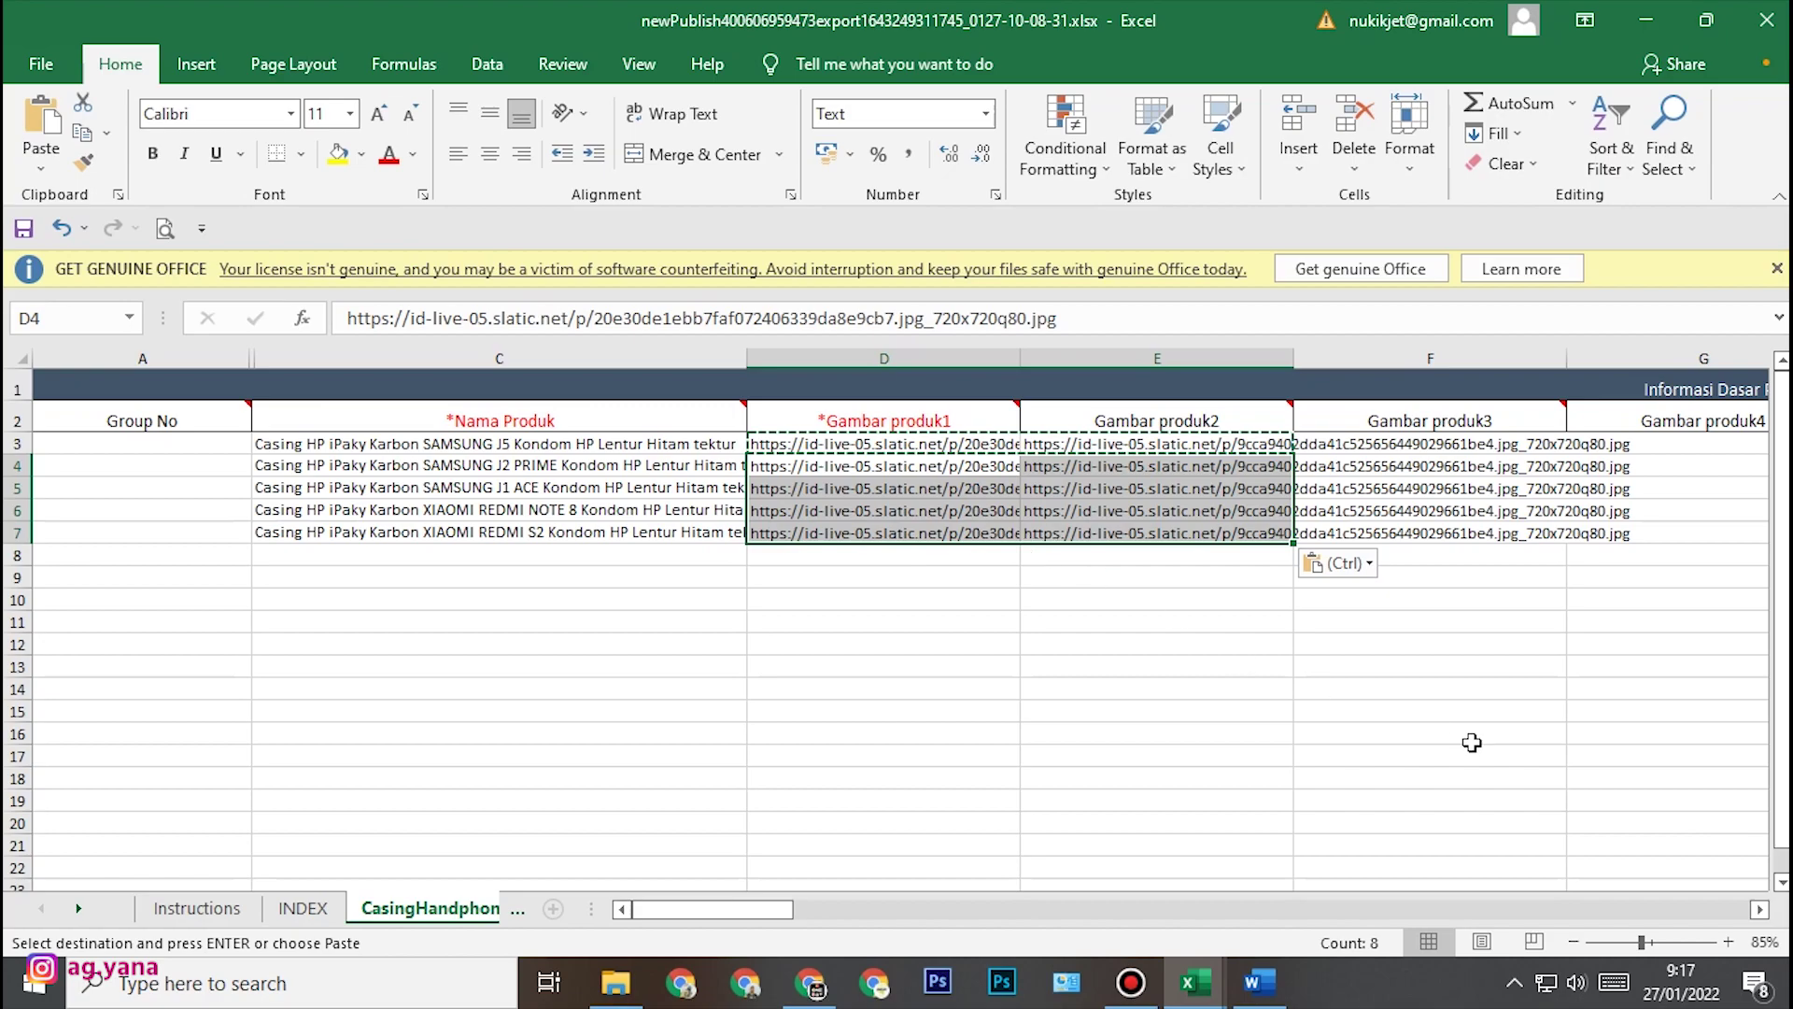
pyautogui.click(1759, 910)
pyautogui.click(1759, 910)
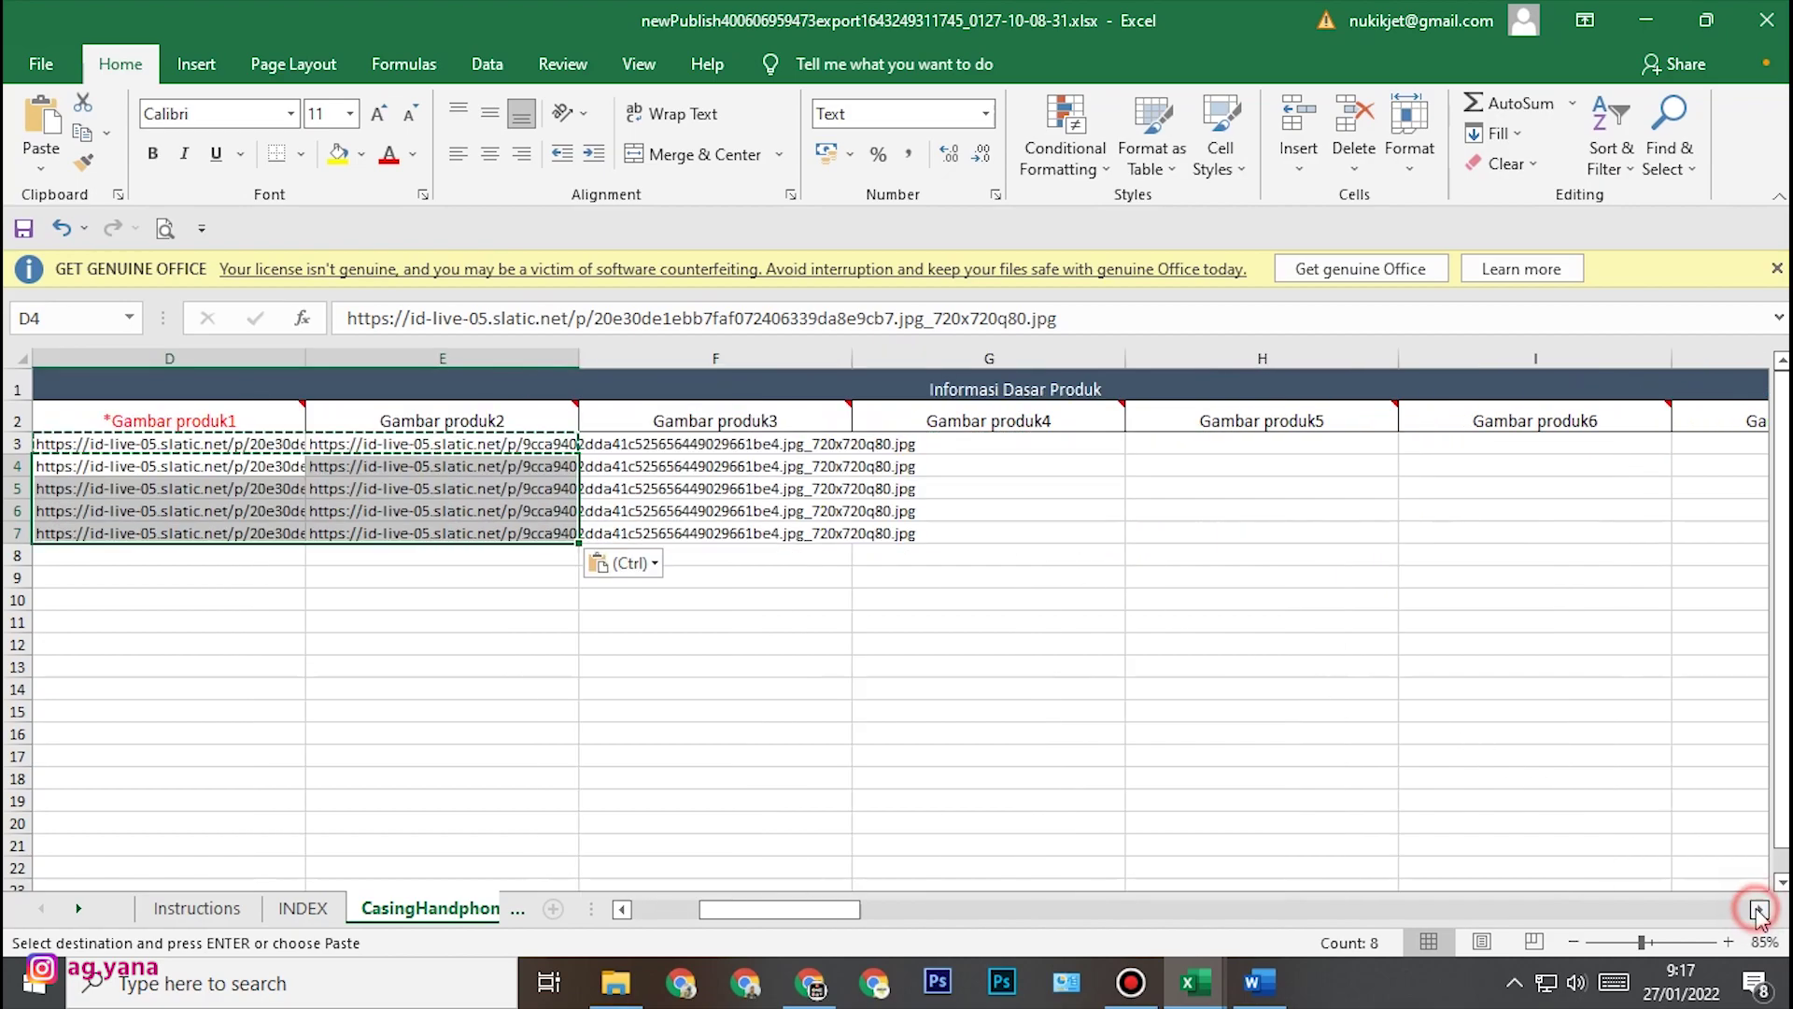
pyautogui.click(1759, 911)
pyautogui.click(1759, 911)
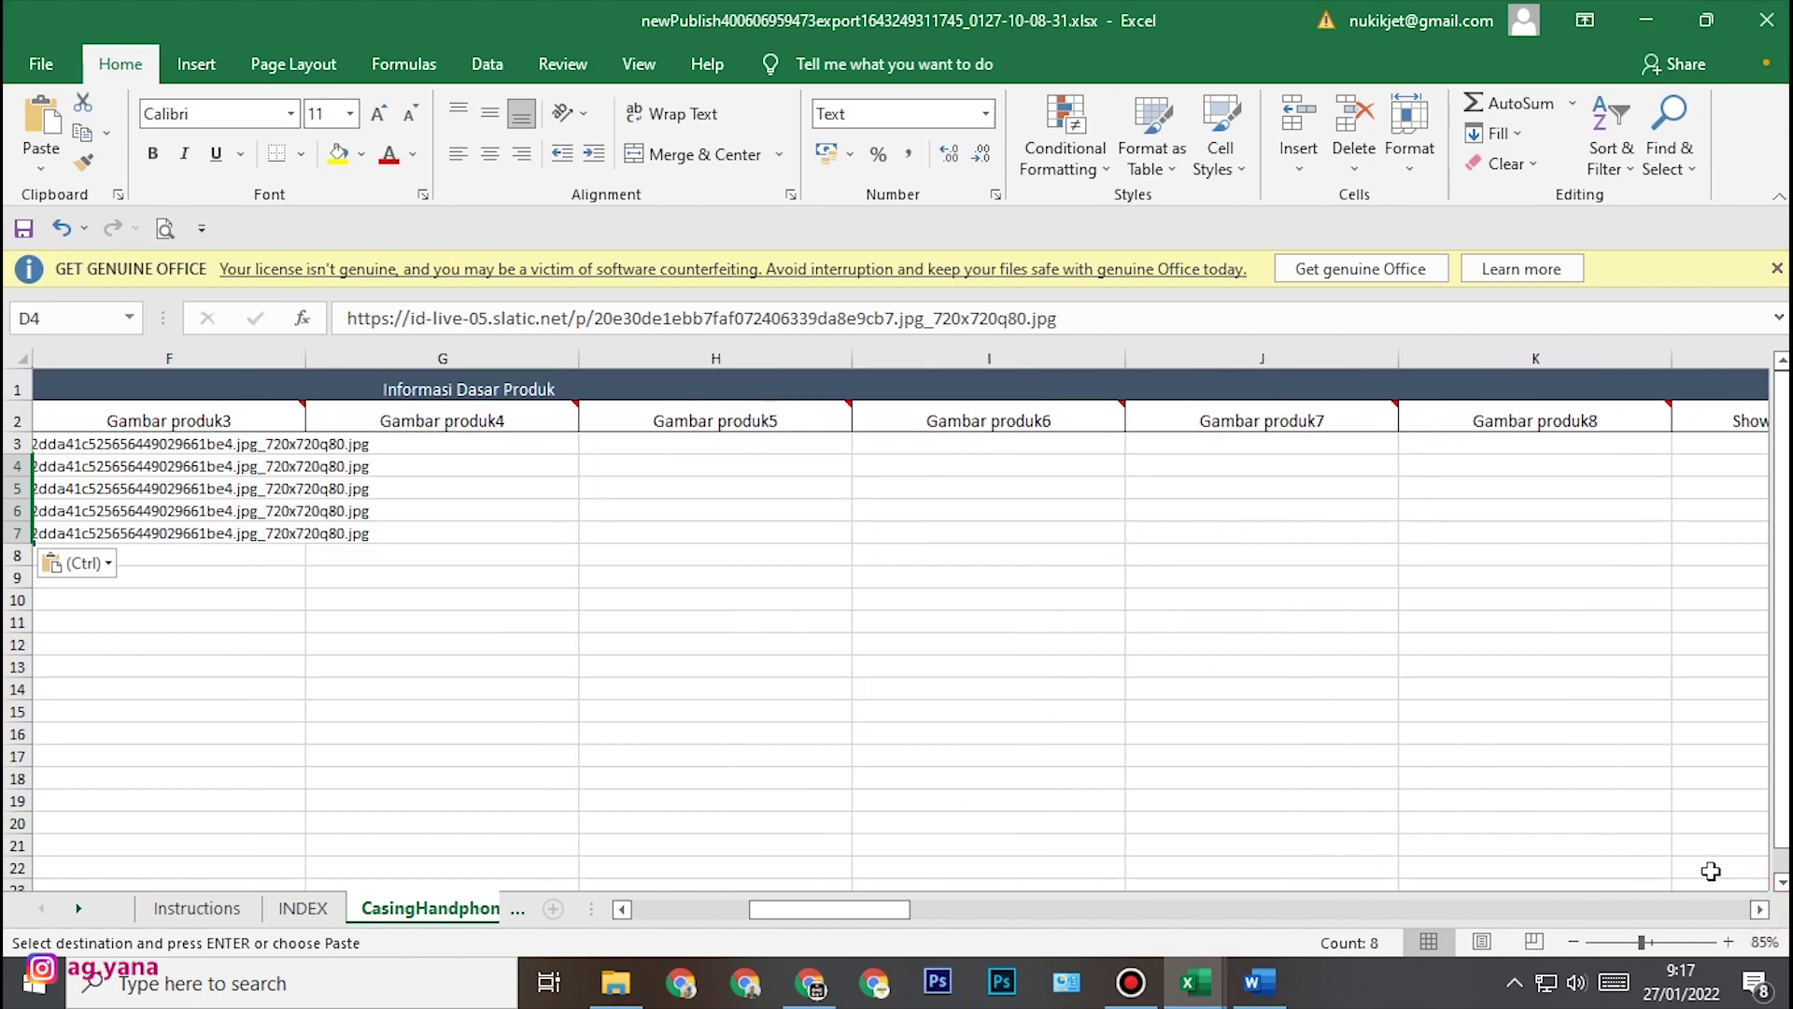
pyautogui.click(1760, 910)
pyautogui.click(1760, 910)
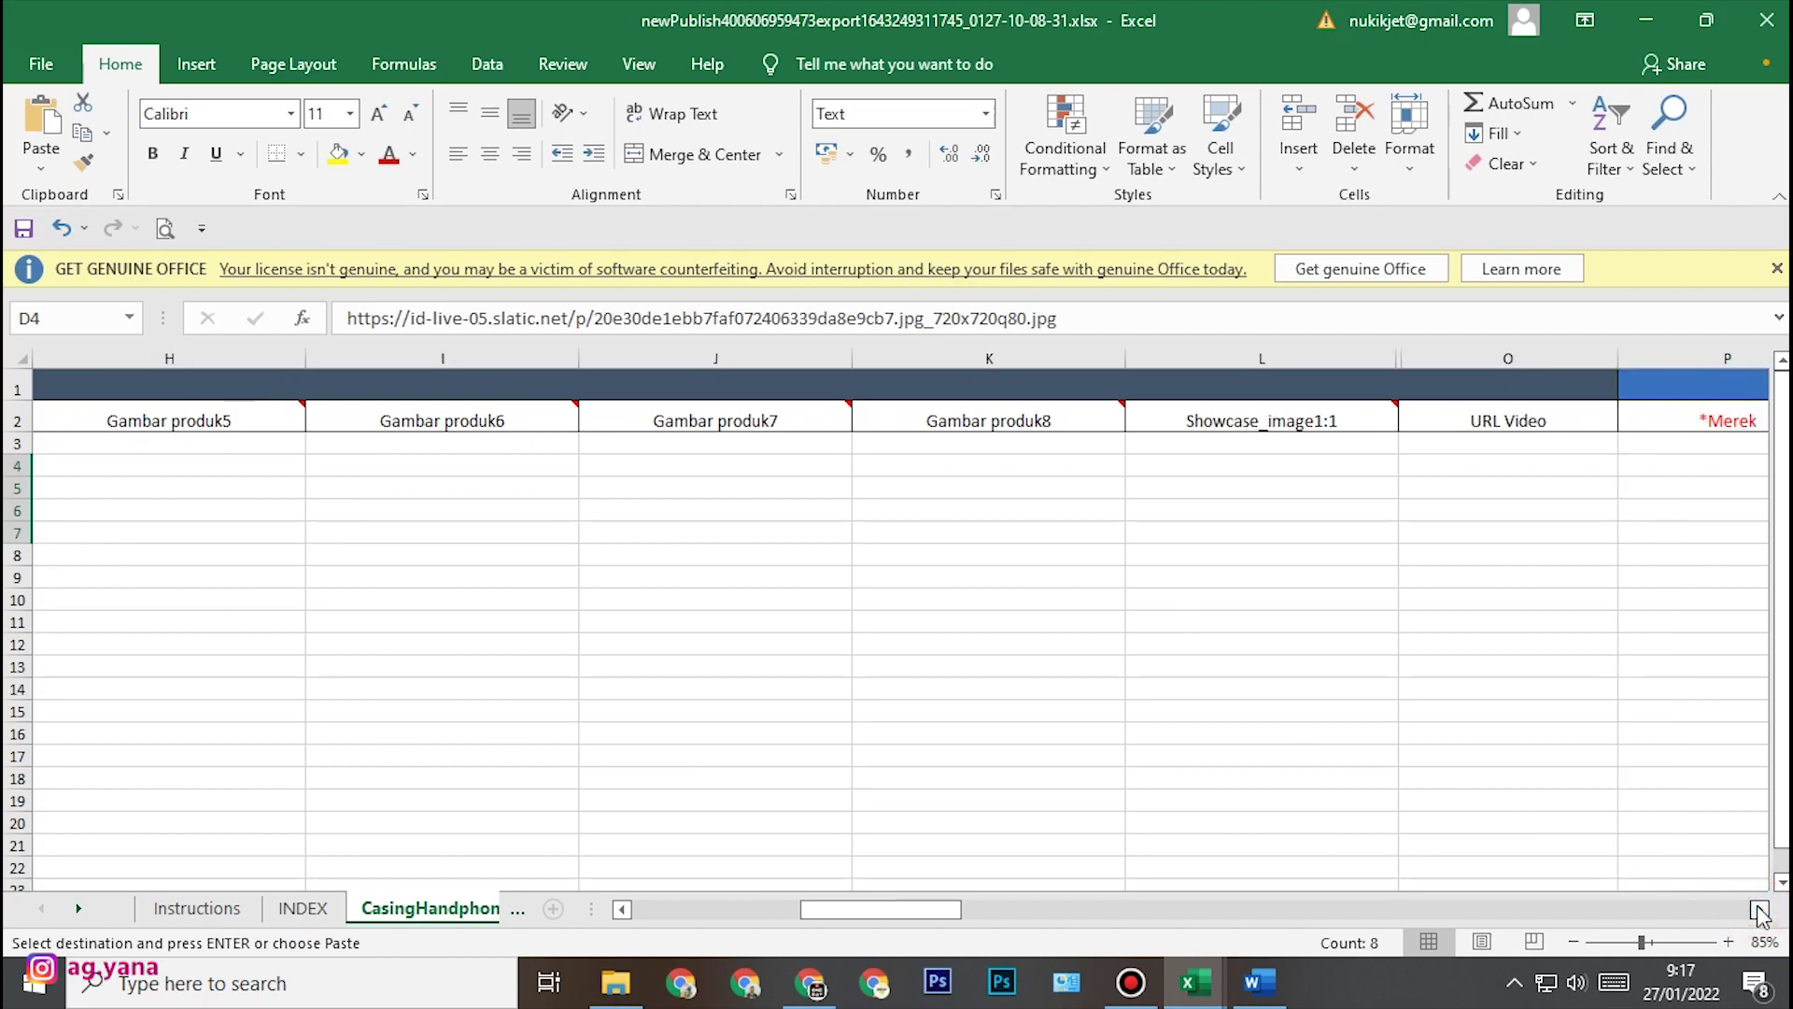
pyautogui.moveTo(1196, 444); pyautogui.dragTo(1216, 535)
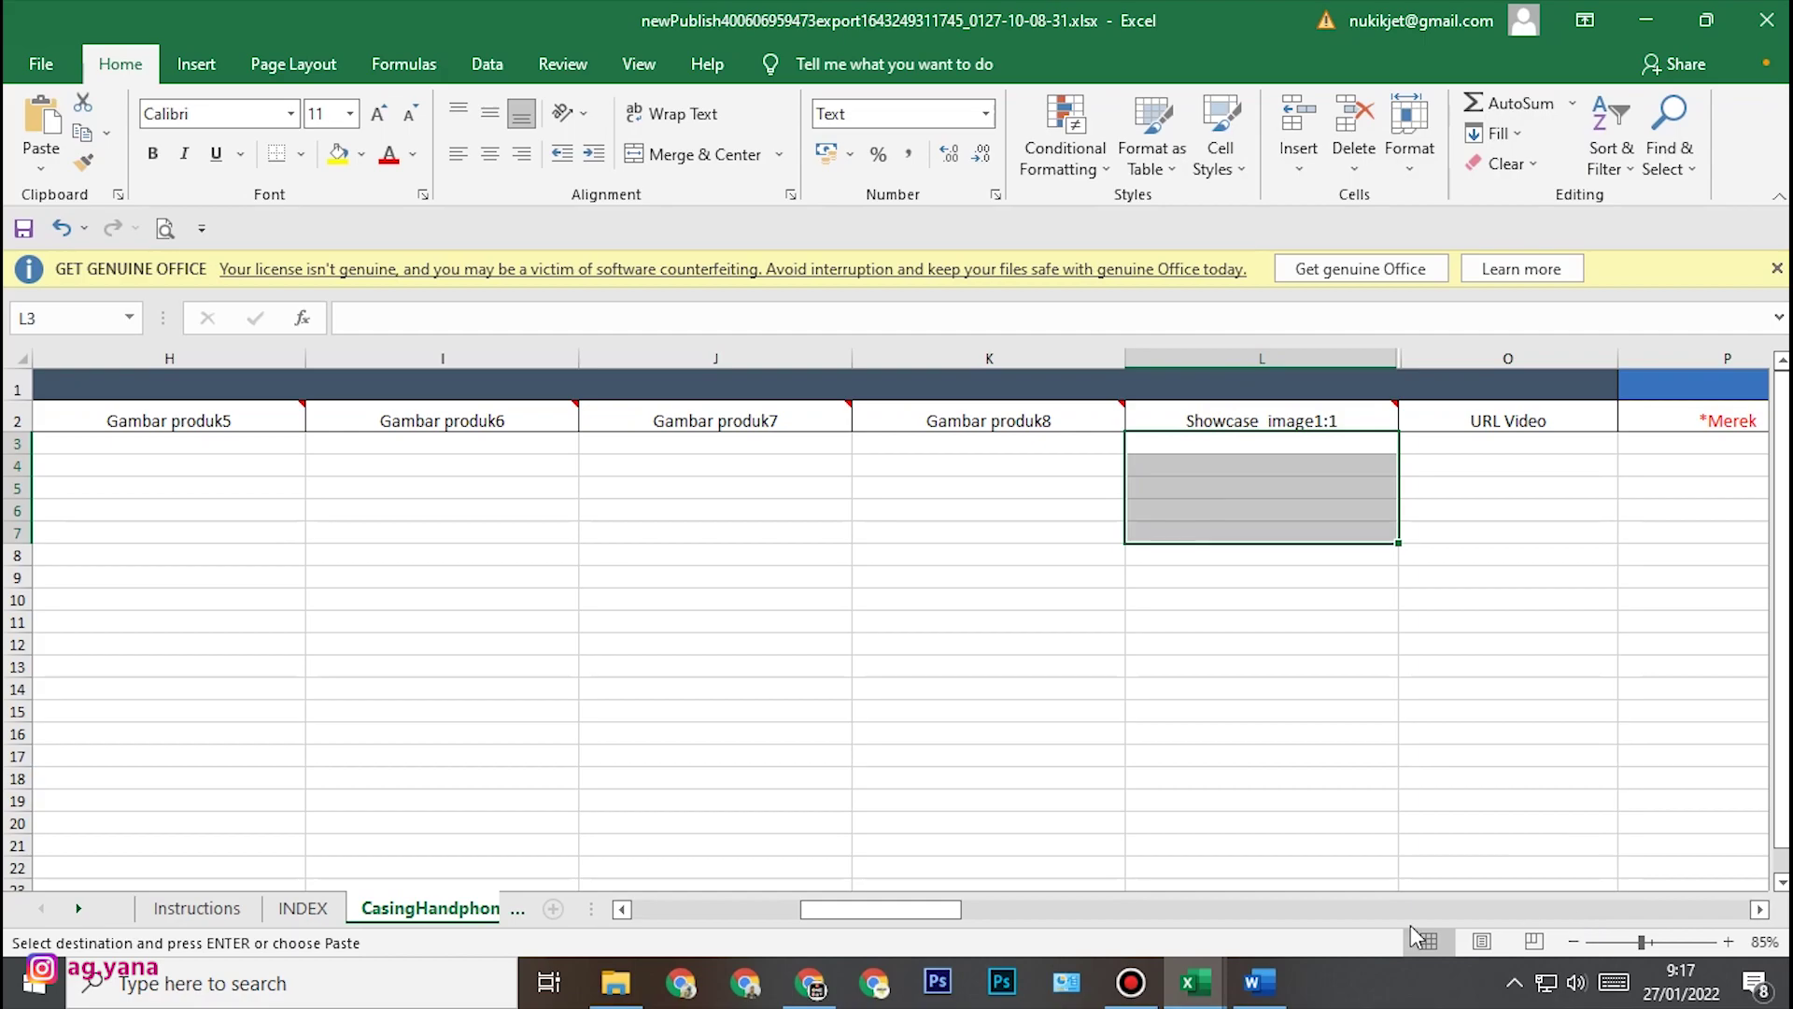
pyautogui.click(623, 910)
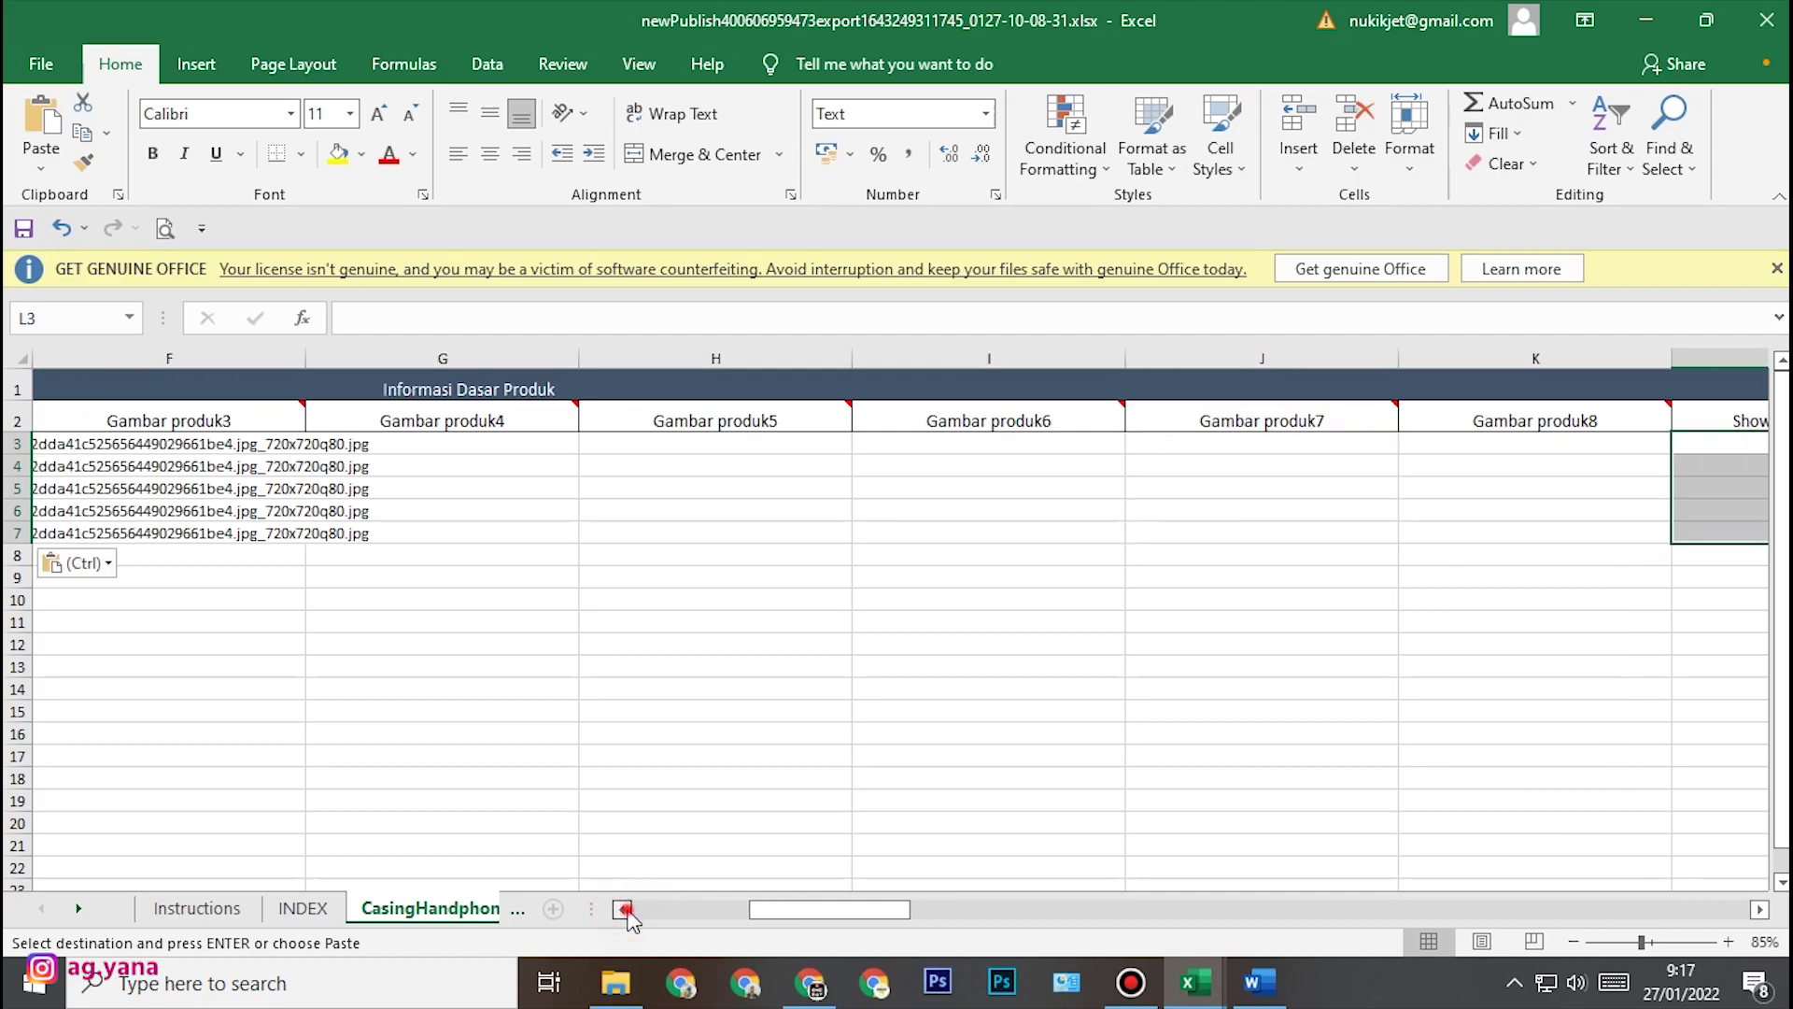
pyautogui.doubleClick(623, 911)
pyautogui.click(623, 911)
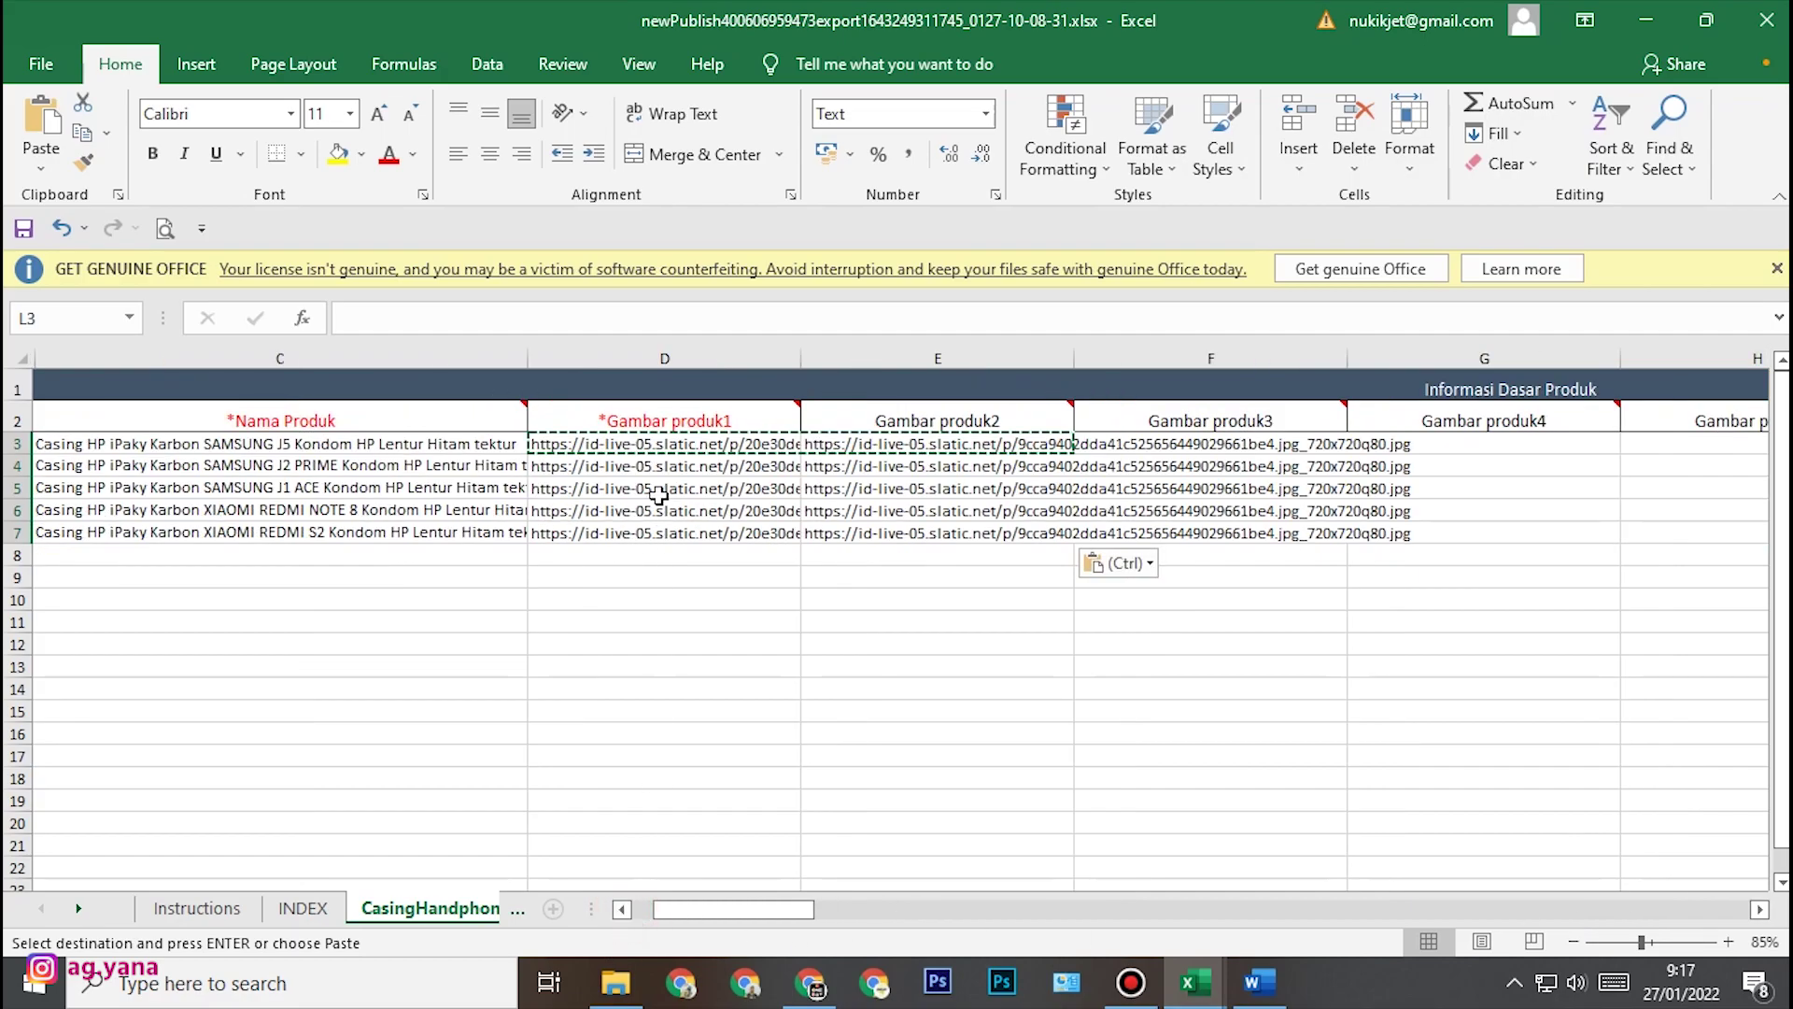
# - Copy the Gambar produk1 URLs in D3:D7 into the Showcase_image1:1 column, starting at cell L3
pyautogui.moveTo(645, 446); pyautogui.dragTo(661, 528)
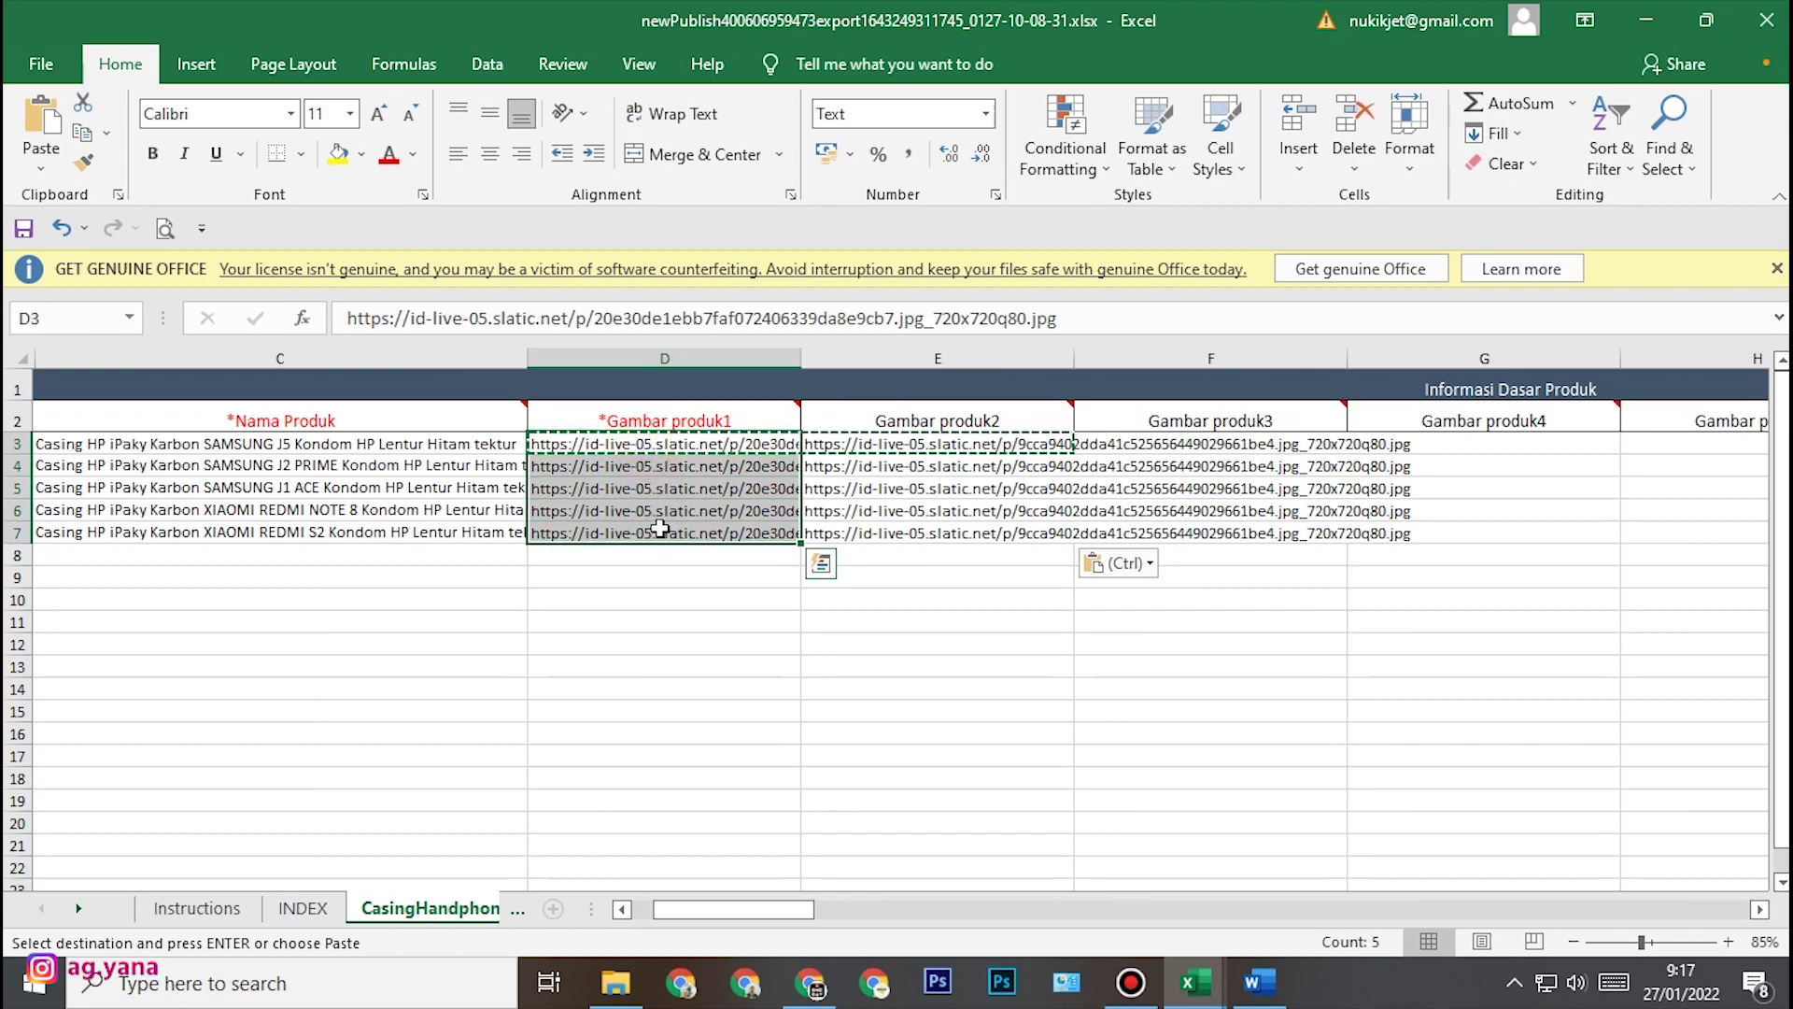
pyautogui.hotkey('ctrl', 'c')
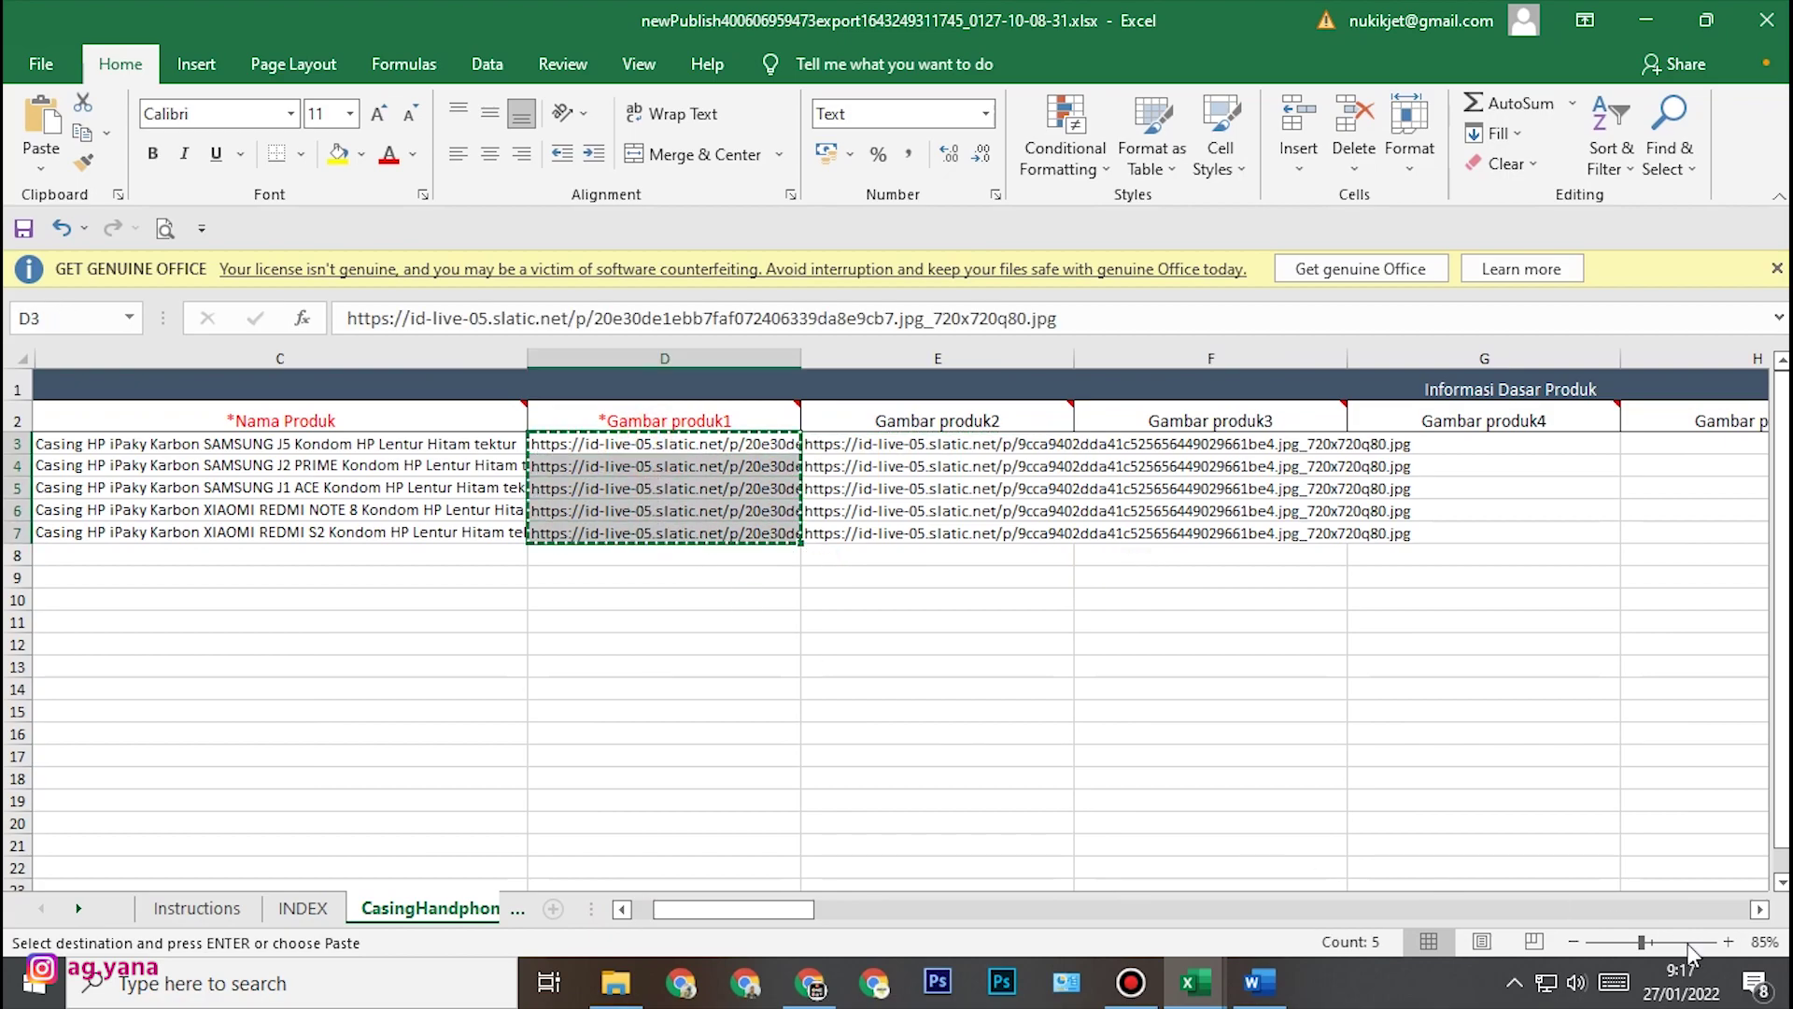
pyautogui.click(1759, 911)
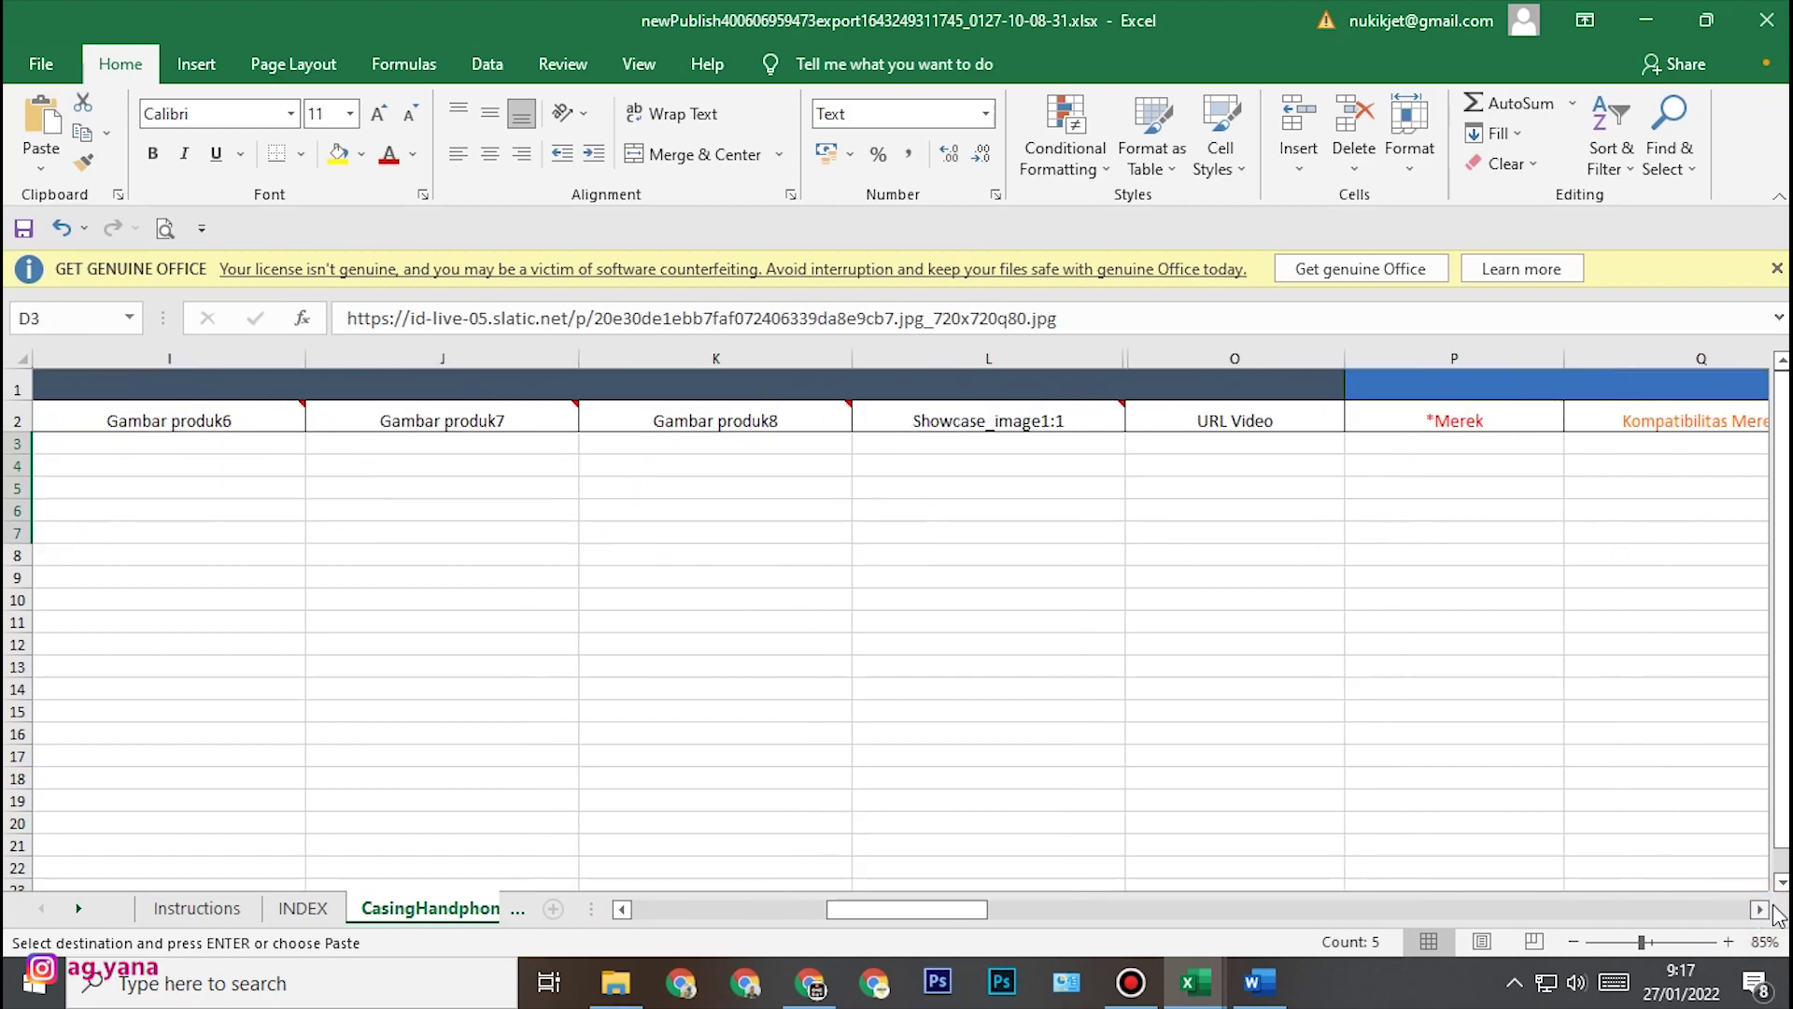
pyautogui.click(914, 443)
pyautogui.press('Return')
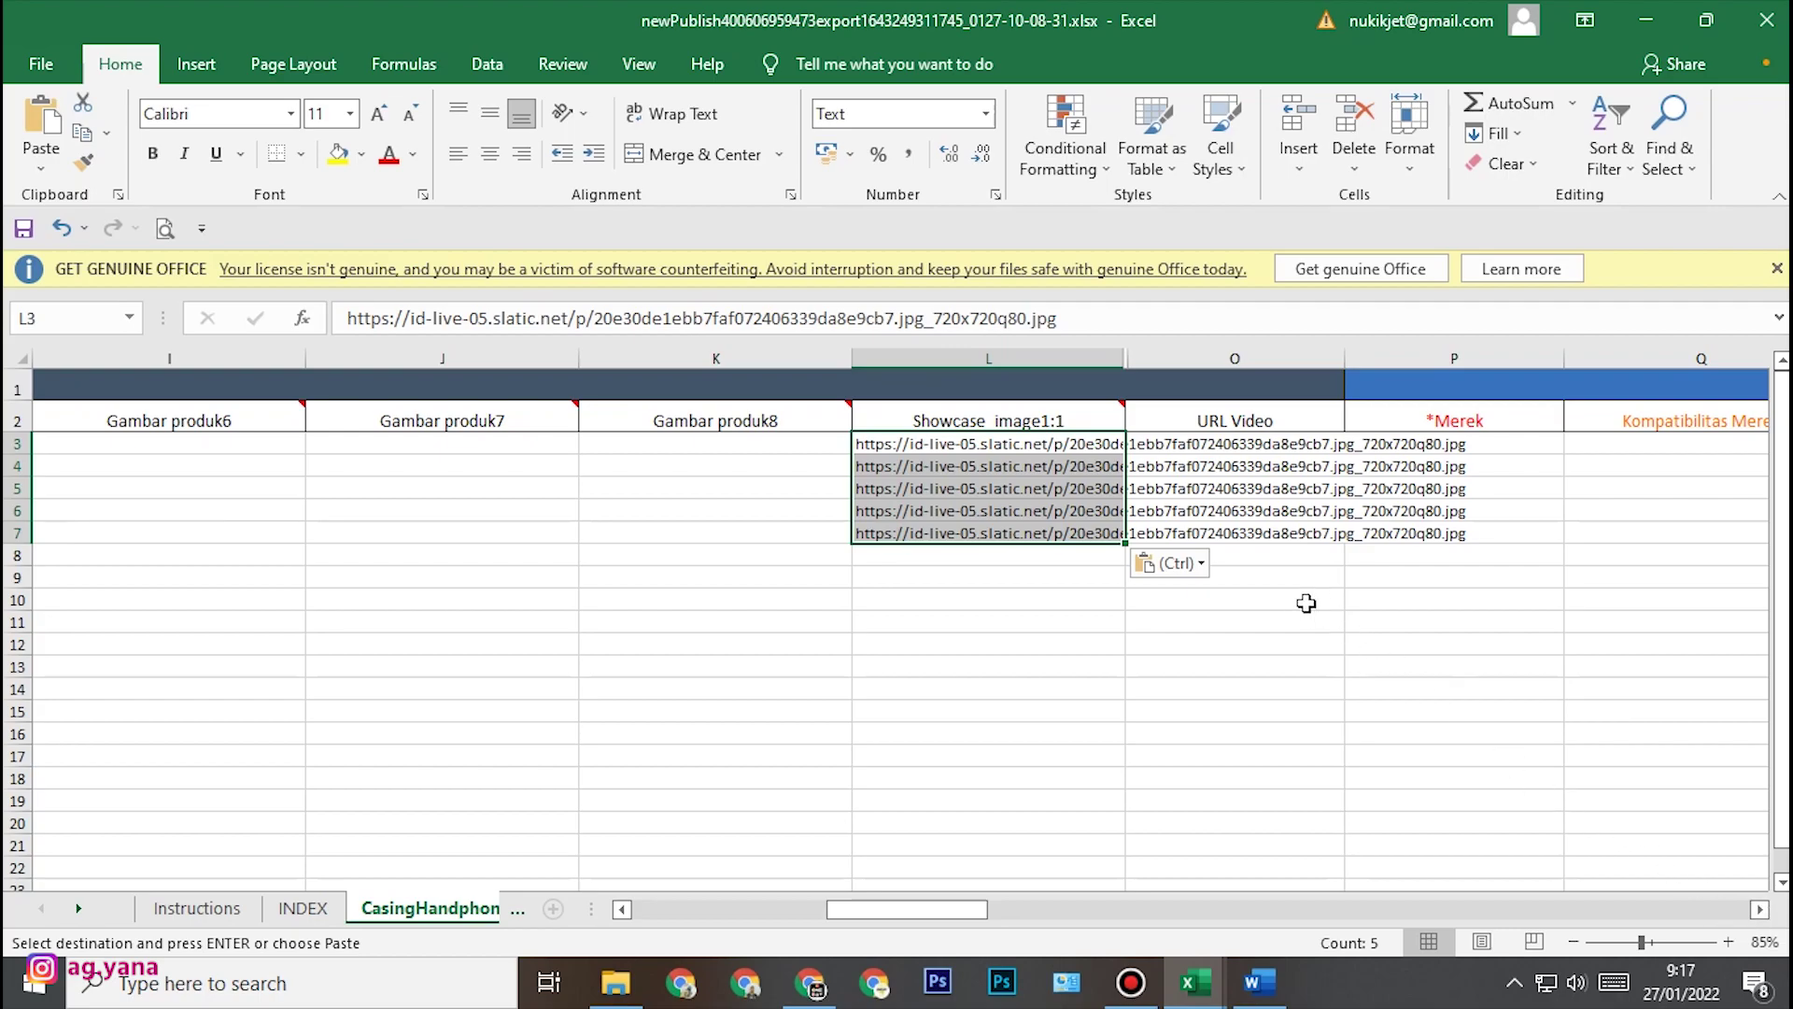
# - Enter "no brand" in cell P3 under Merek and fill it down to row 7
pyautogui.click(1760, 909)
pyautogui.click(1759, 908)
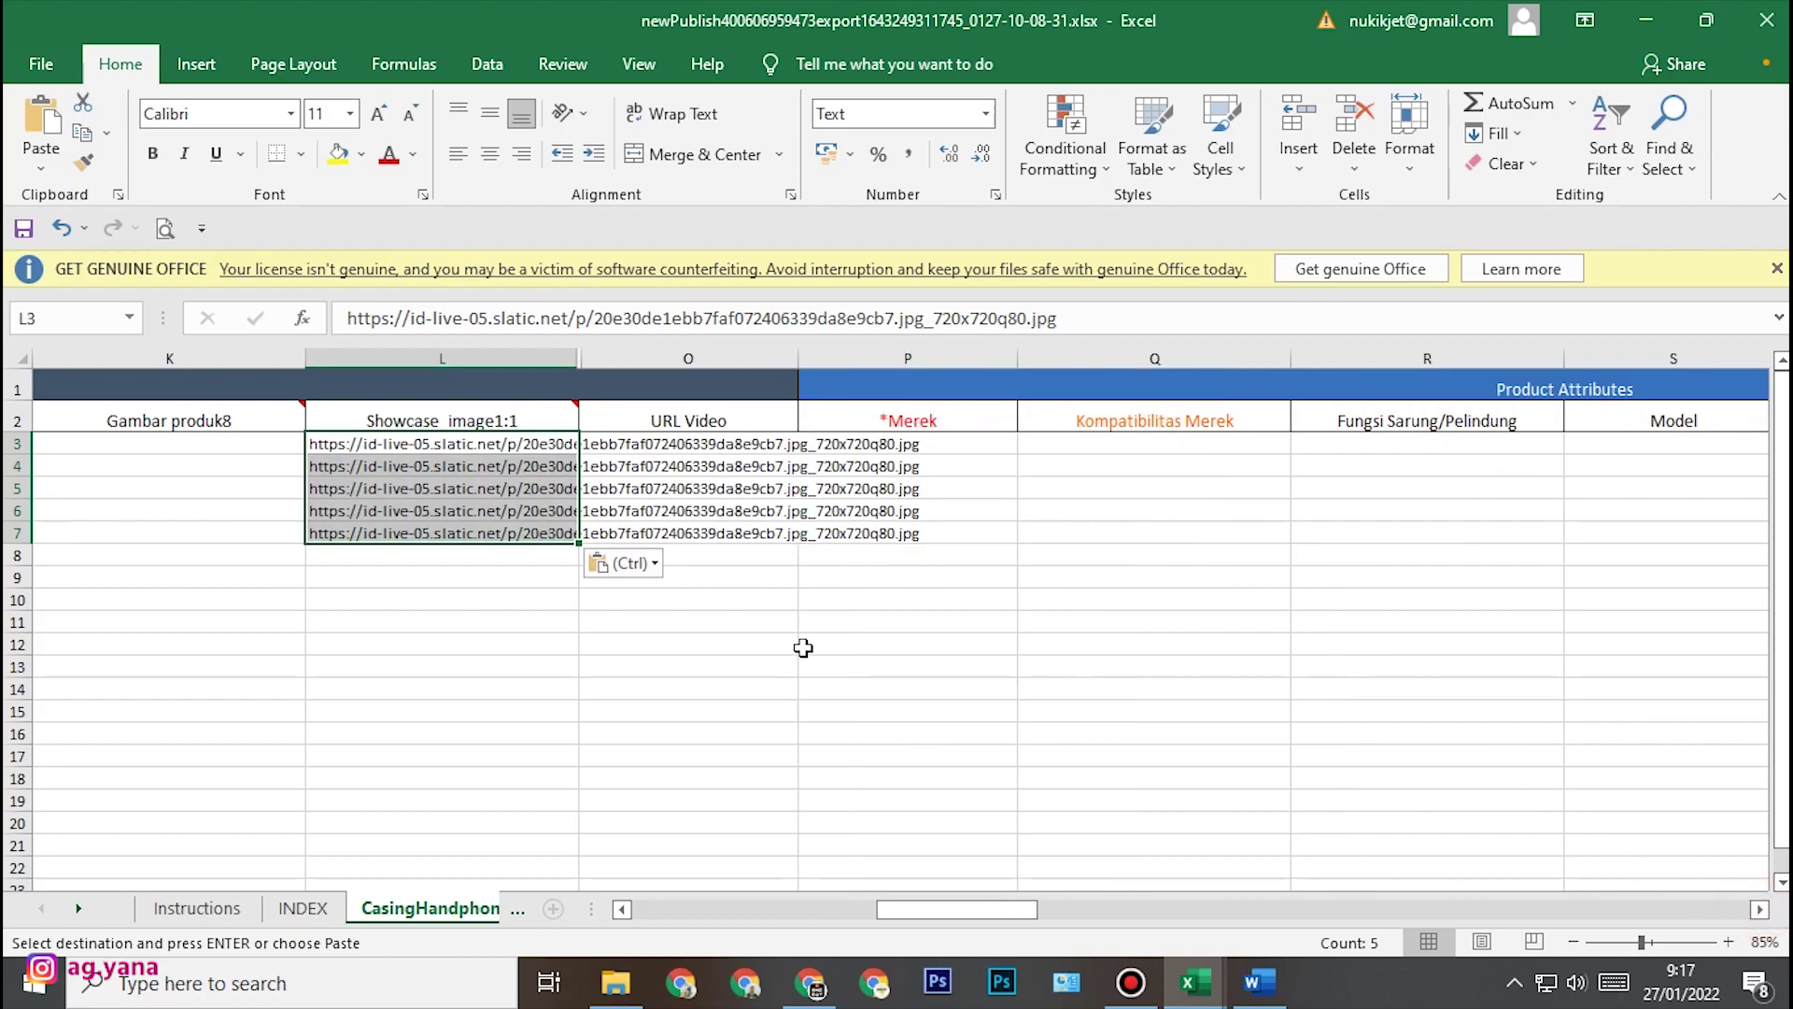
pyautogui.click(672, 443)
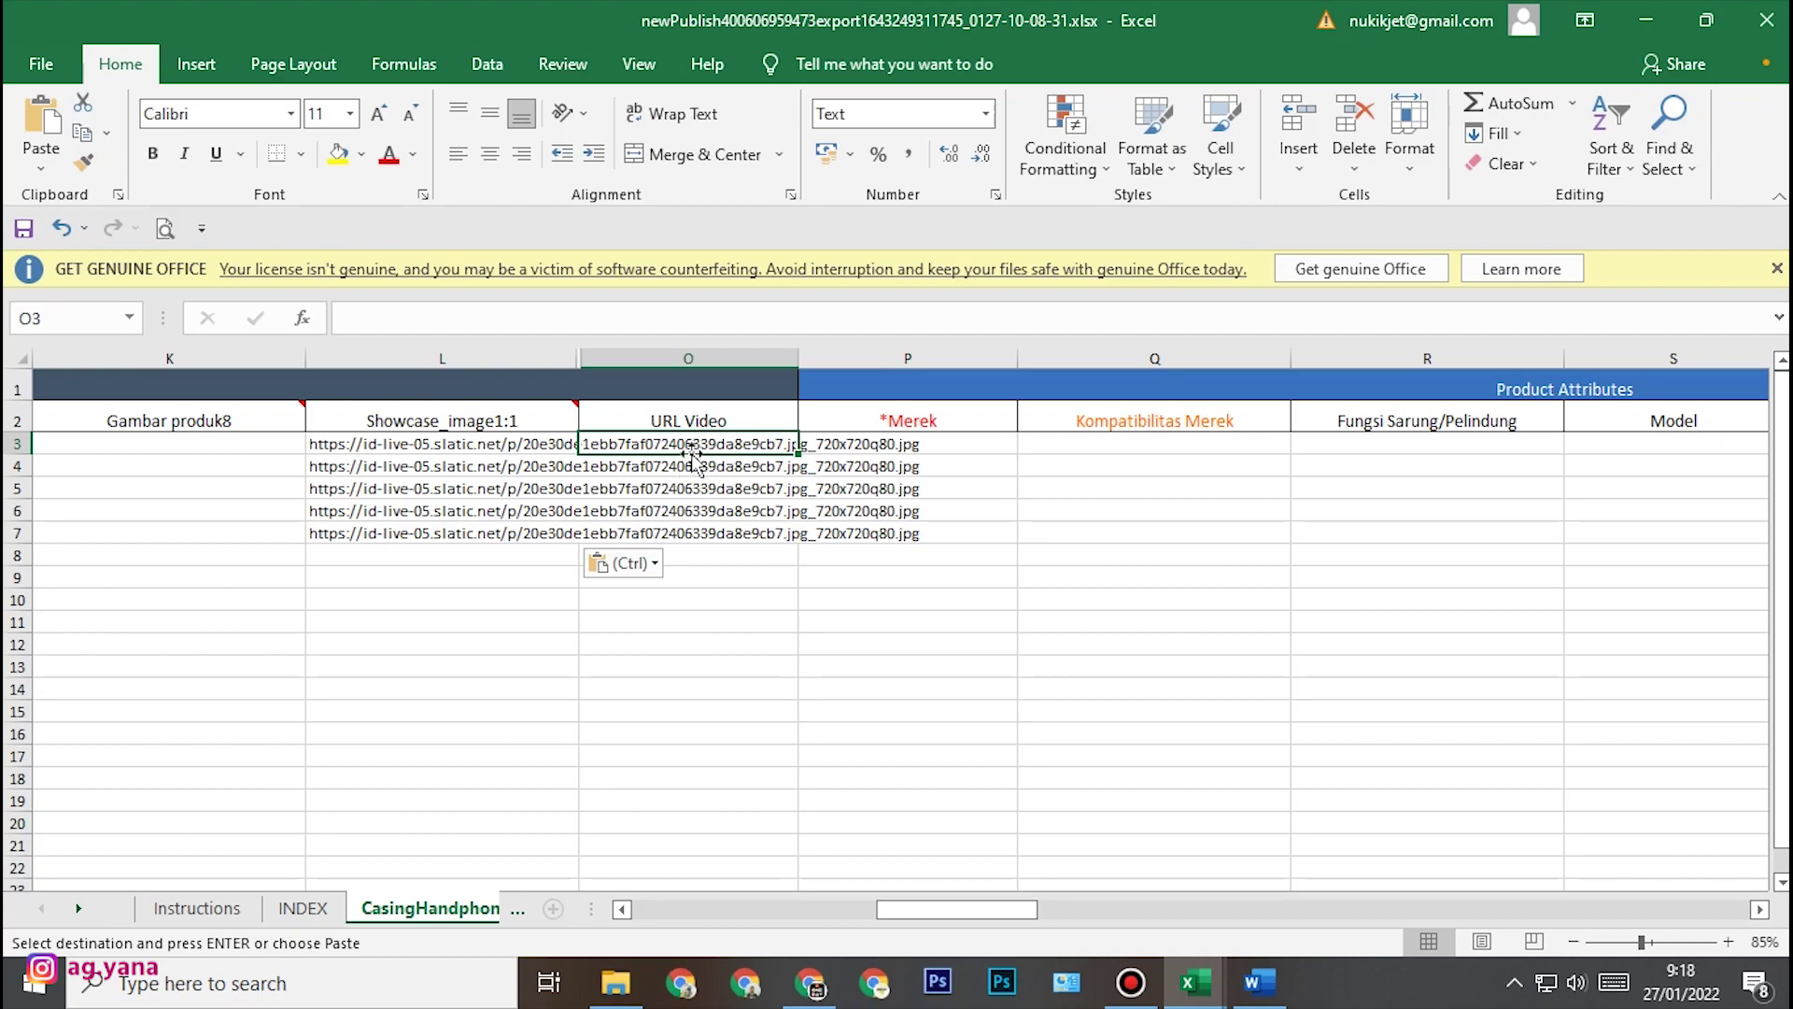
pyautogui.moveTo(688, 446); pyautogui.dragTo(690, 545)
pyautogui.click(822, 577)
pyautogui.click(899, 443)
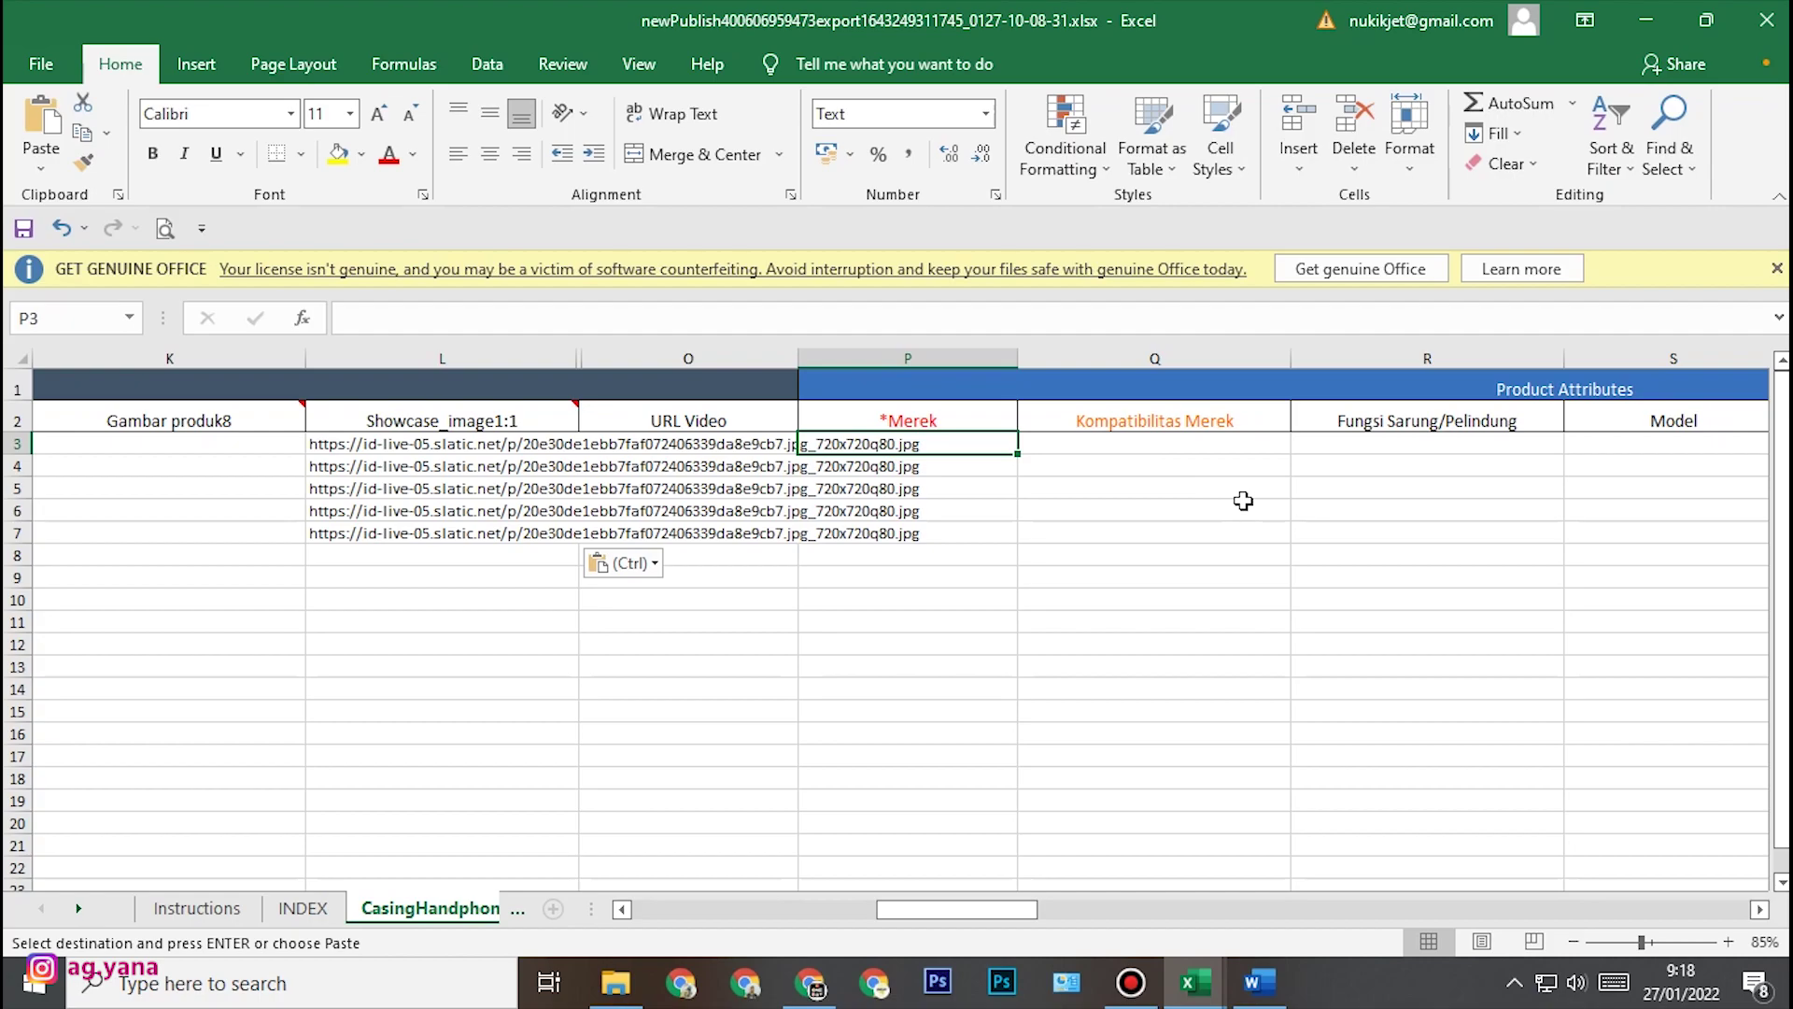
pyautogui.write('no brand')
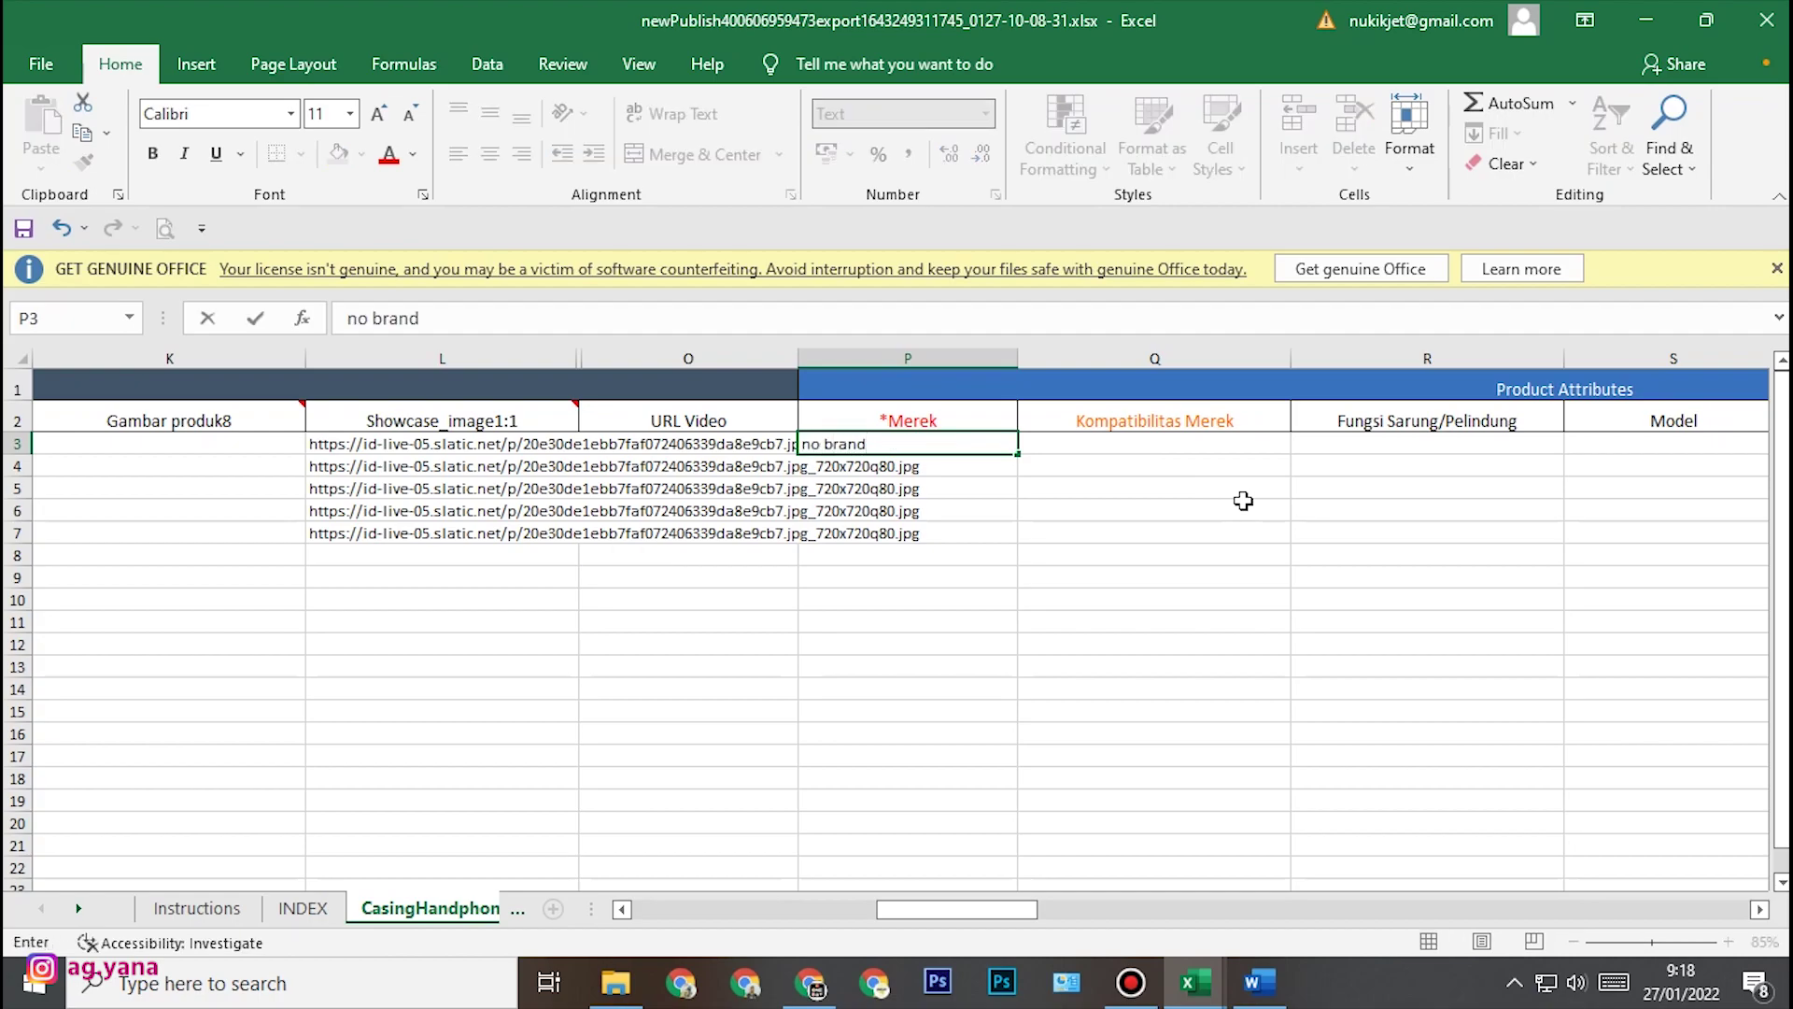
pyautogui.press('Tab')
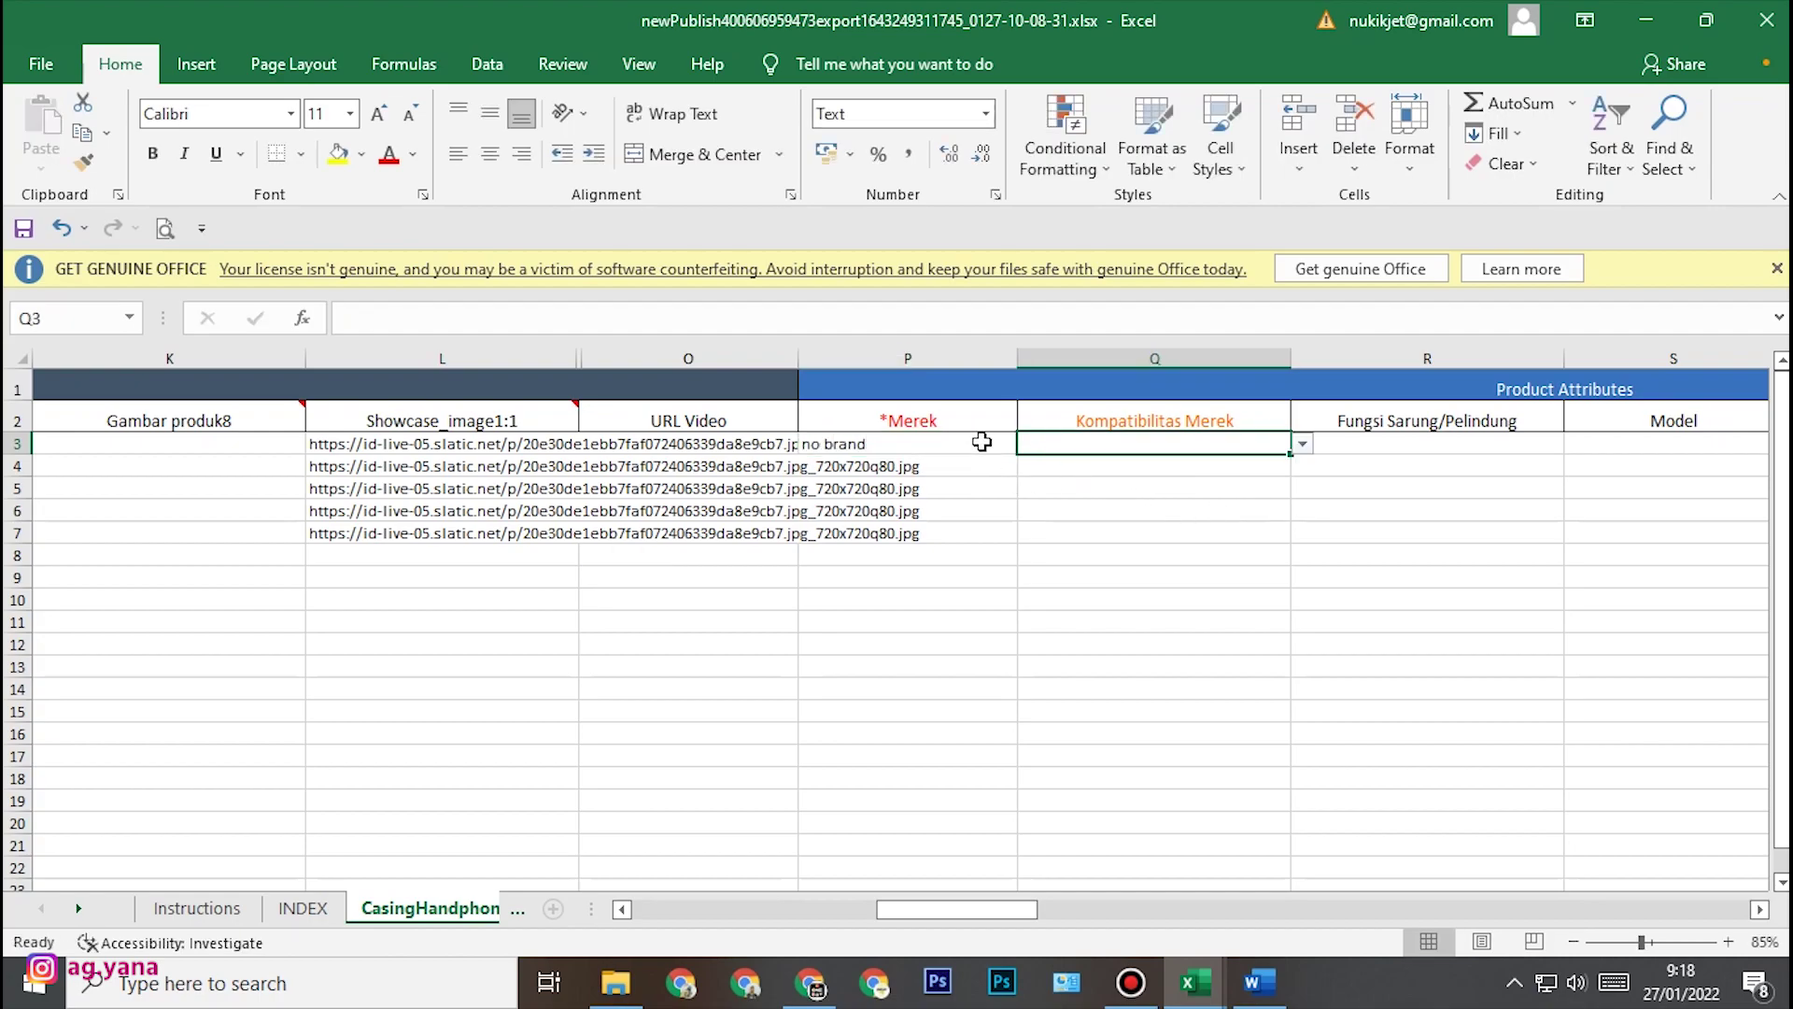
pyautogui.click(982, 442)
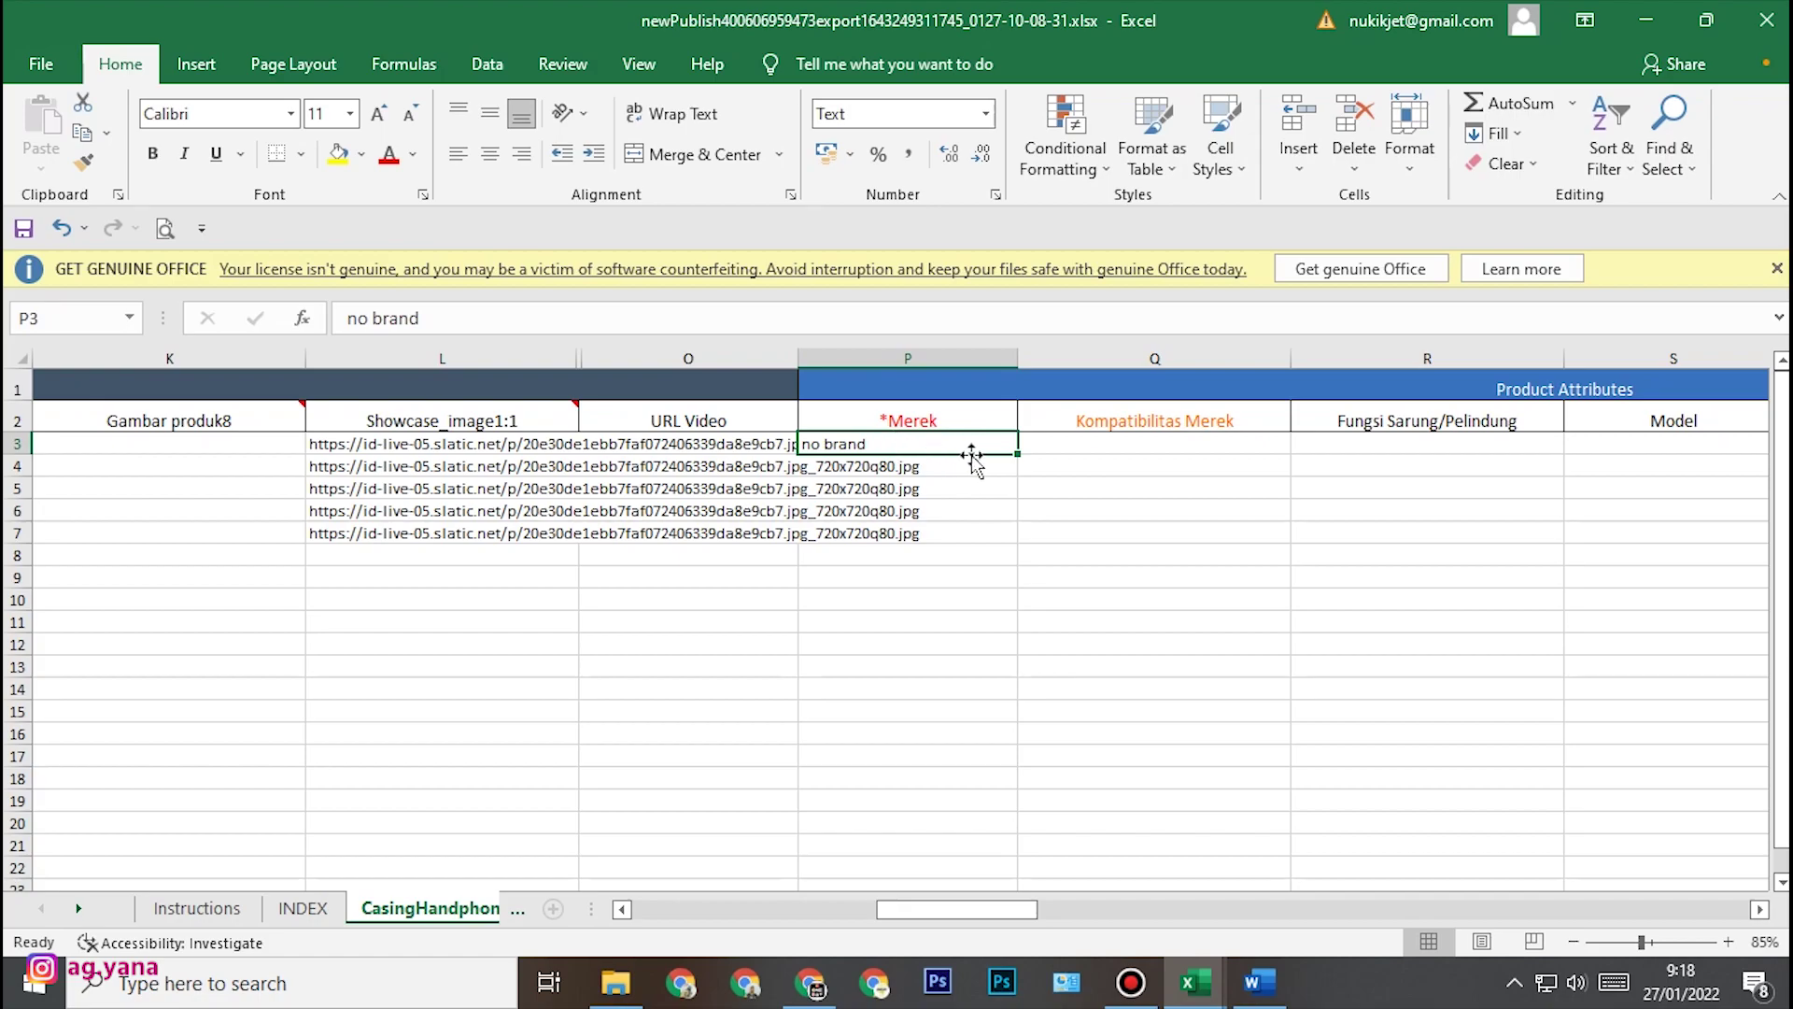
pyautogui.doubleClick(1017, 456)
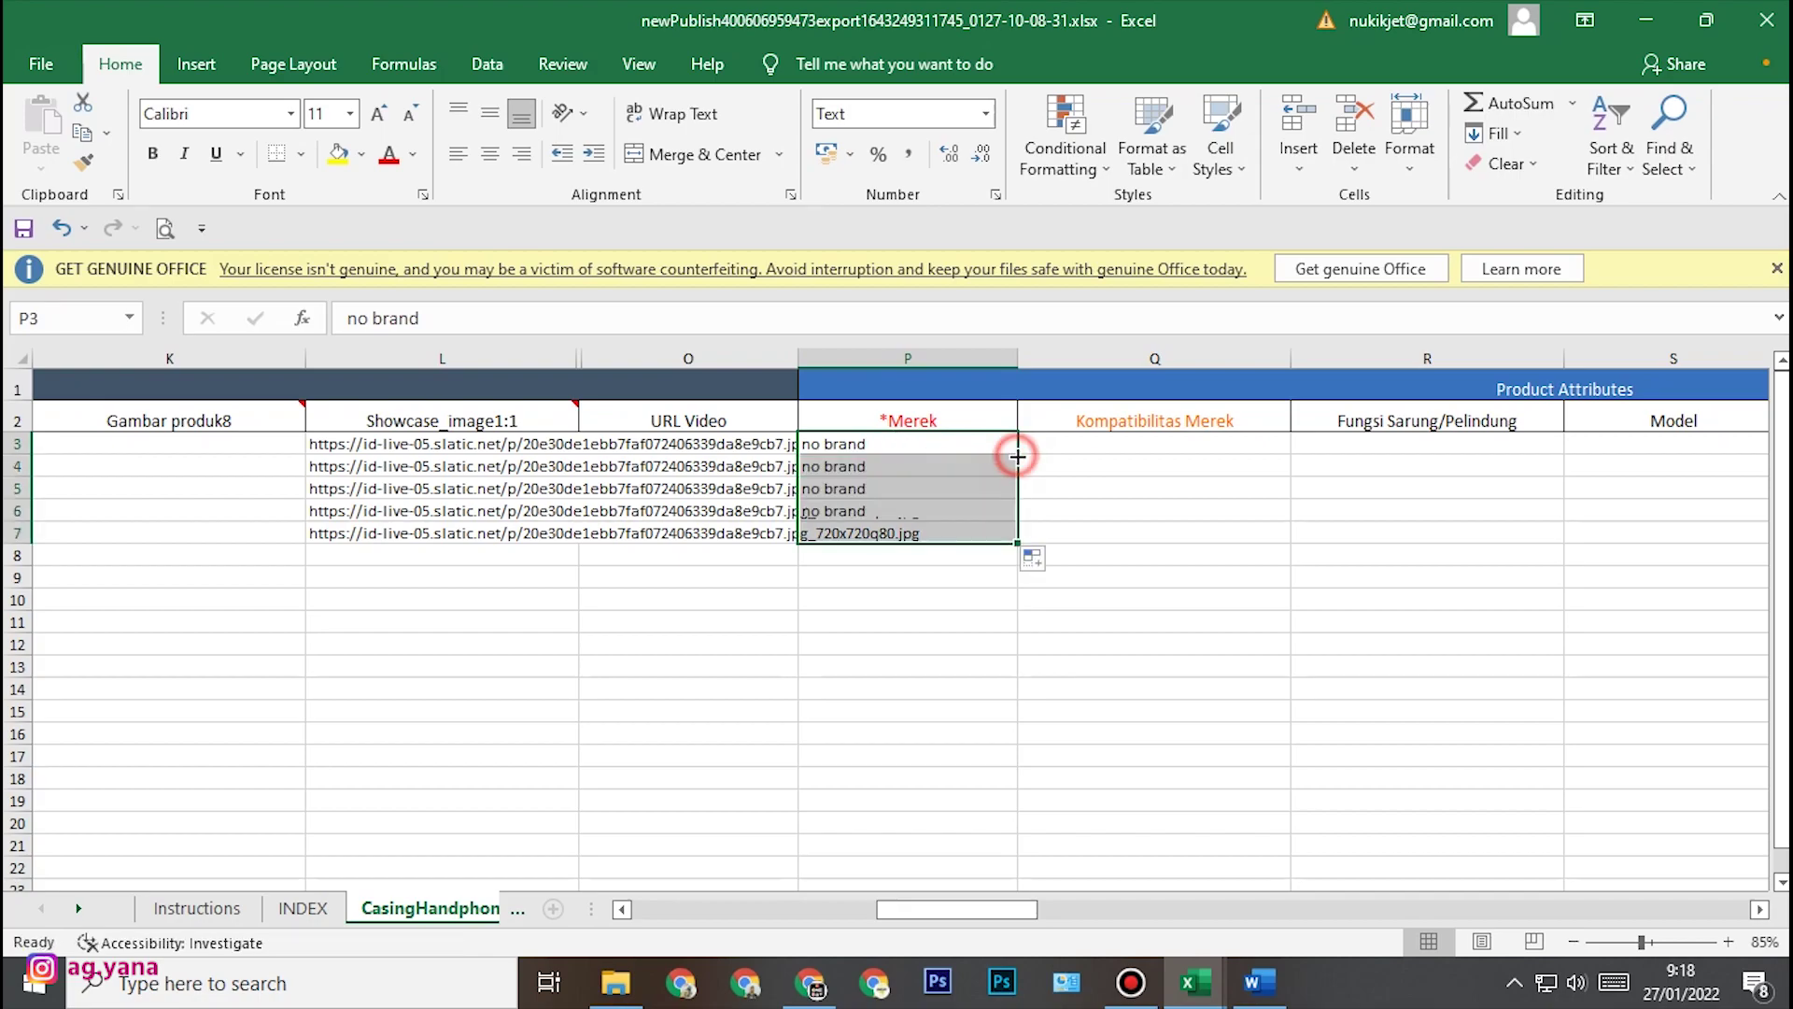
# - Enter "case karbon" in cell S3 under Model and fill it down to row 7
pyautogui.click(1761, 910)
pyautogui.click(1761, 910)
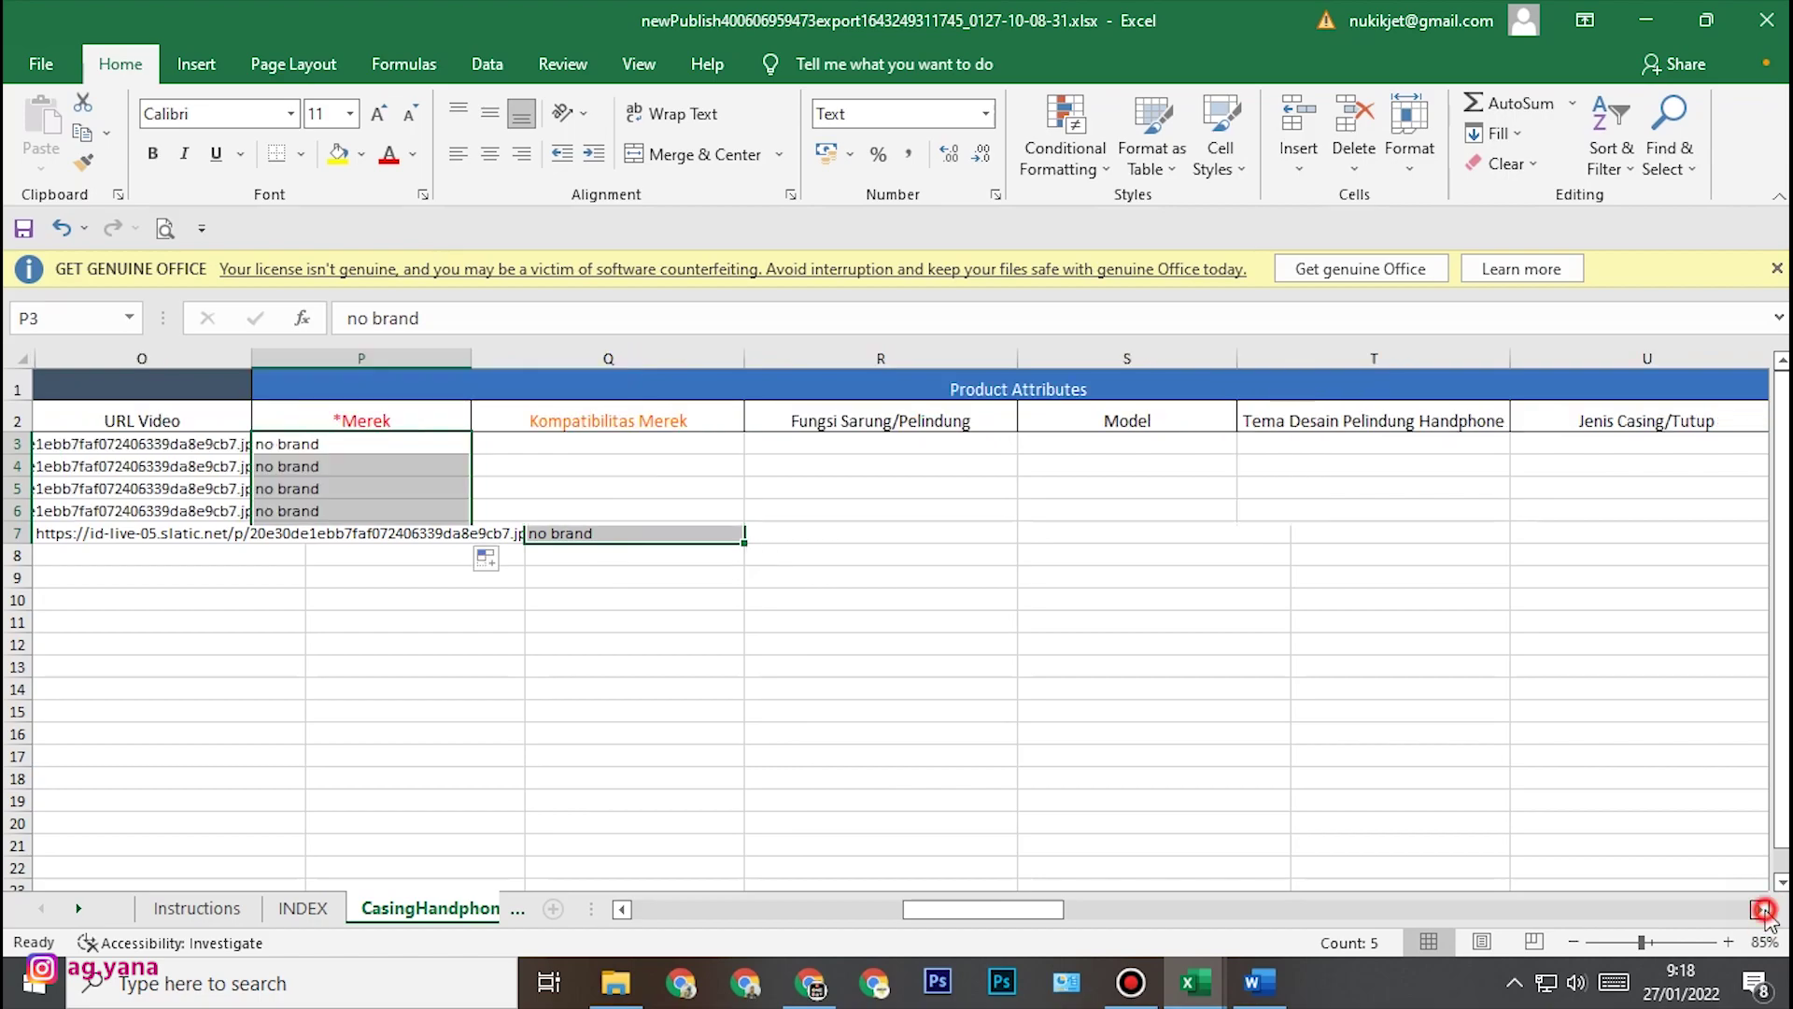
pyautogui.click(1760, 910)
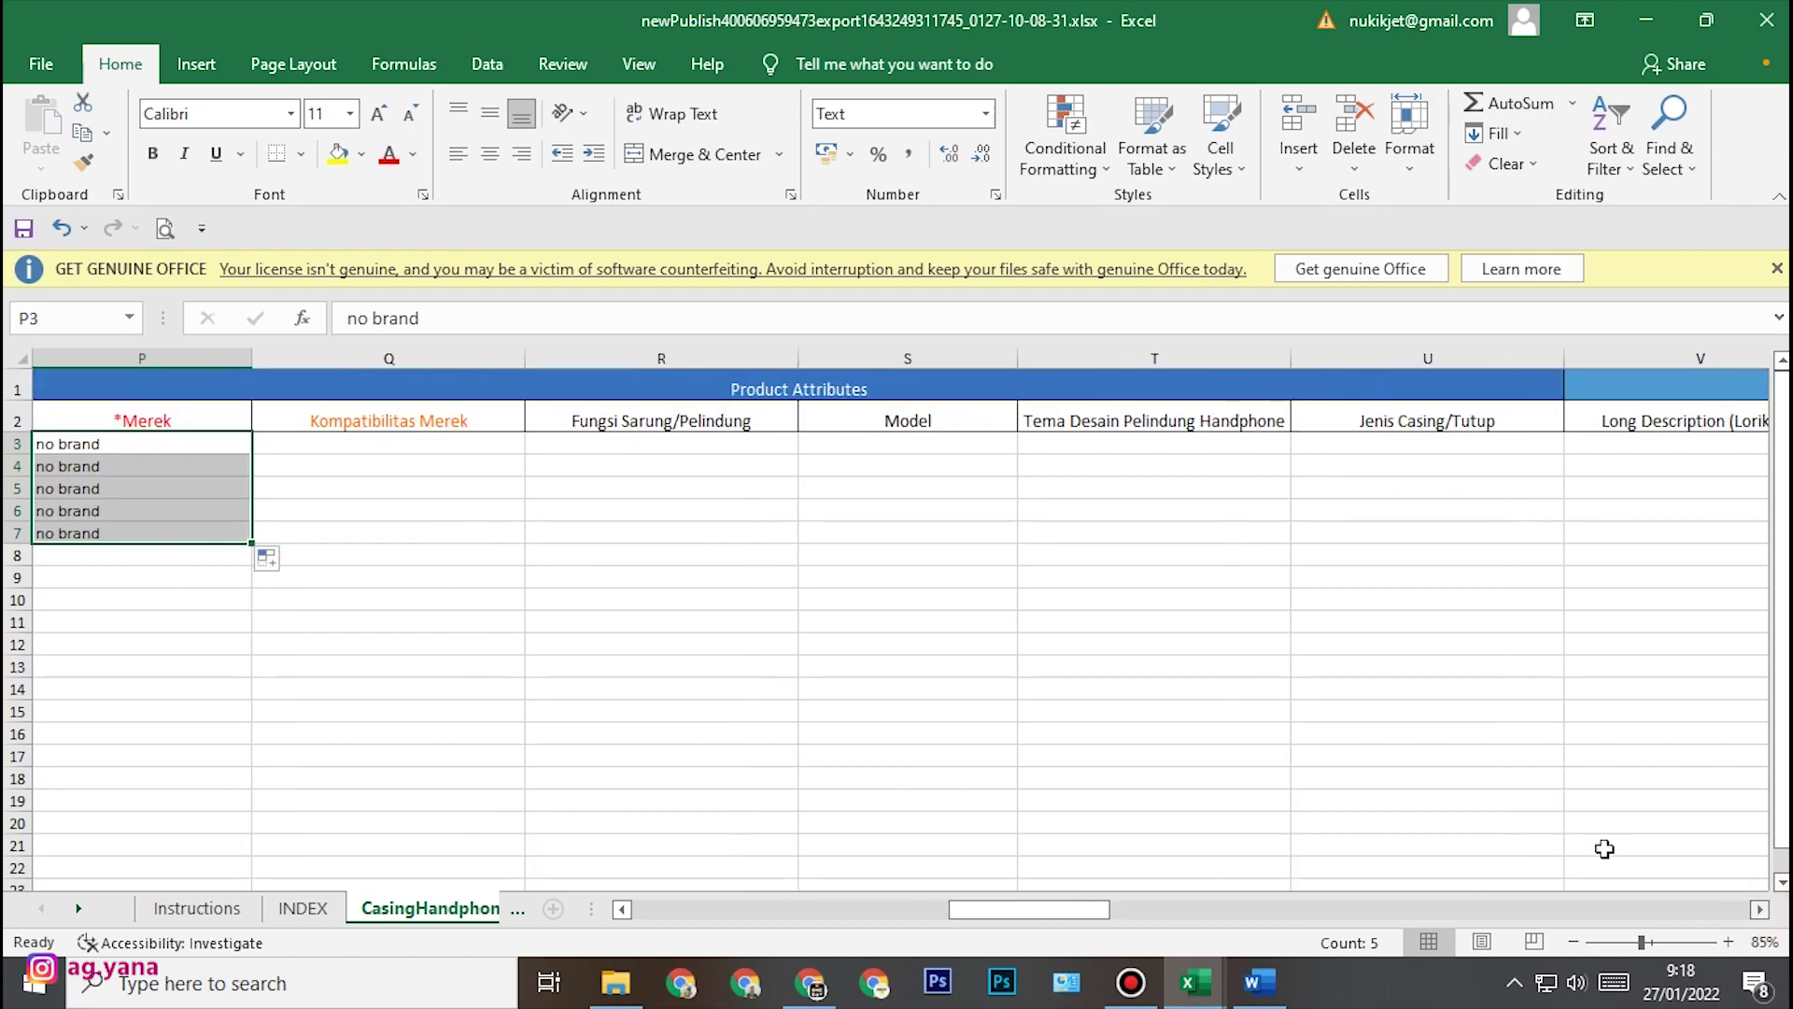
pyautogui.click(900, 443)
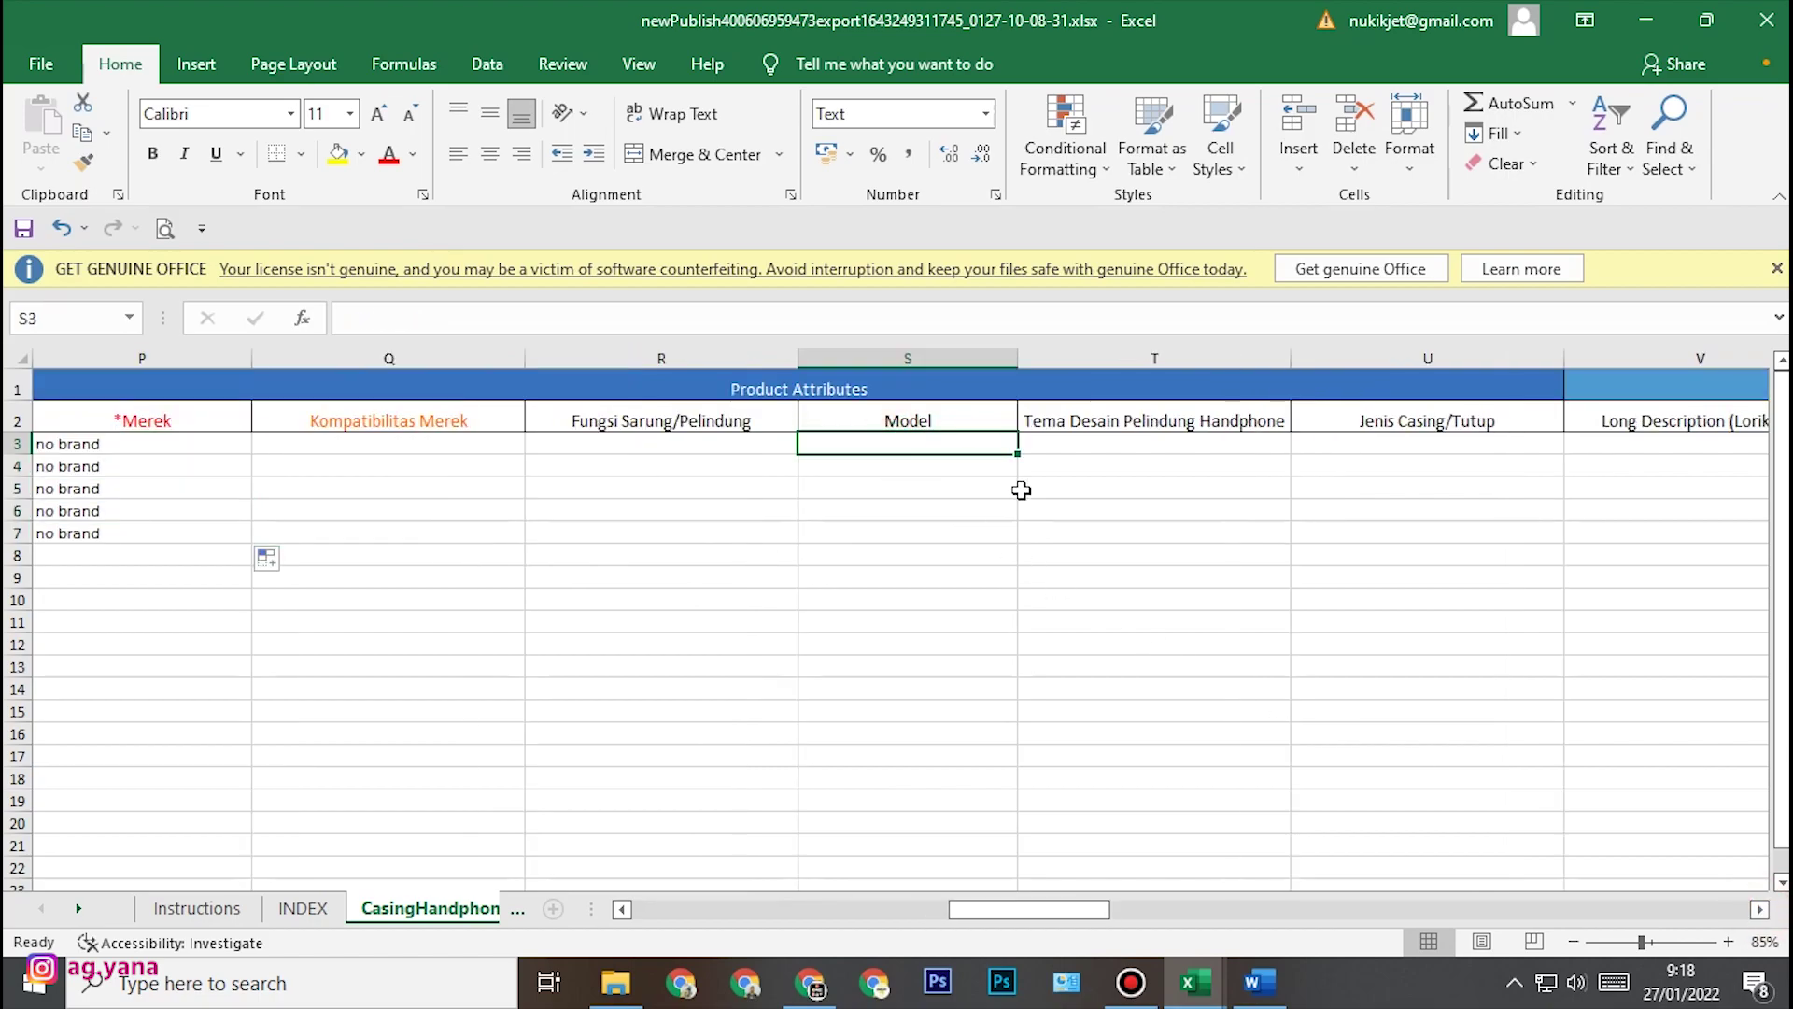
pyautogui.write('case')
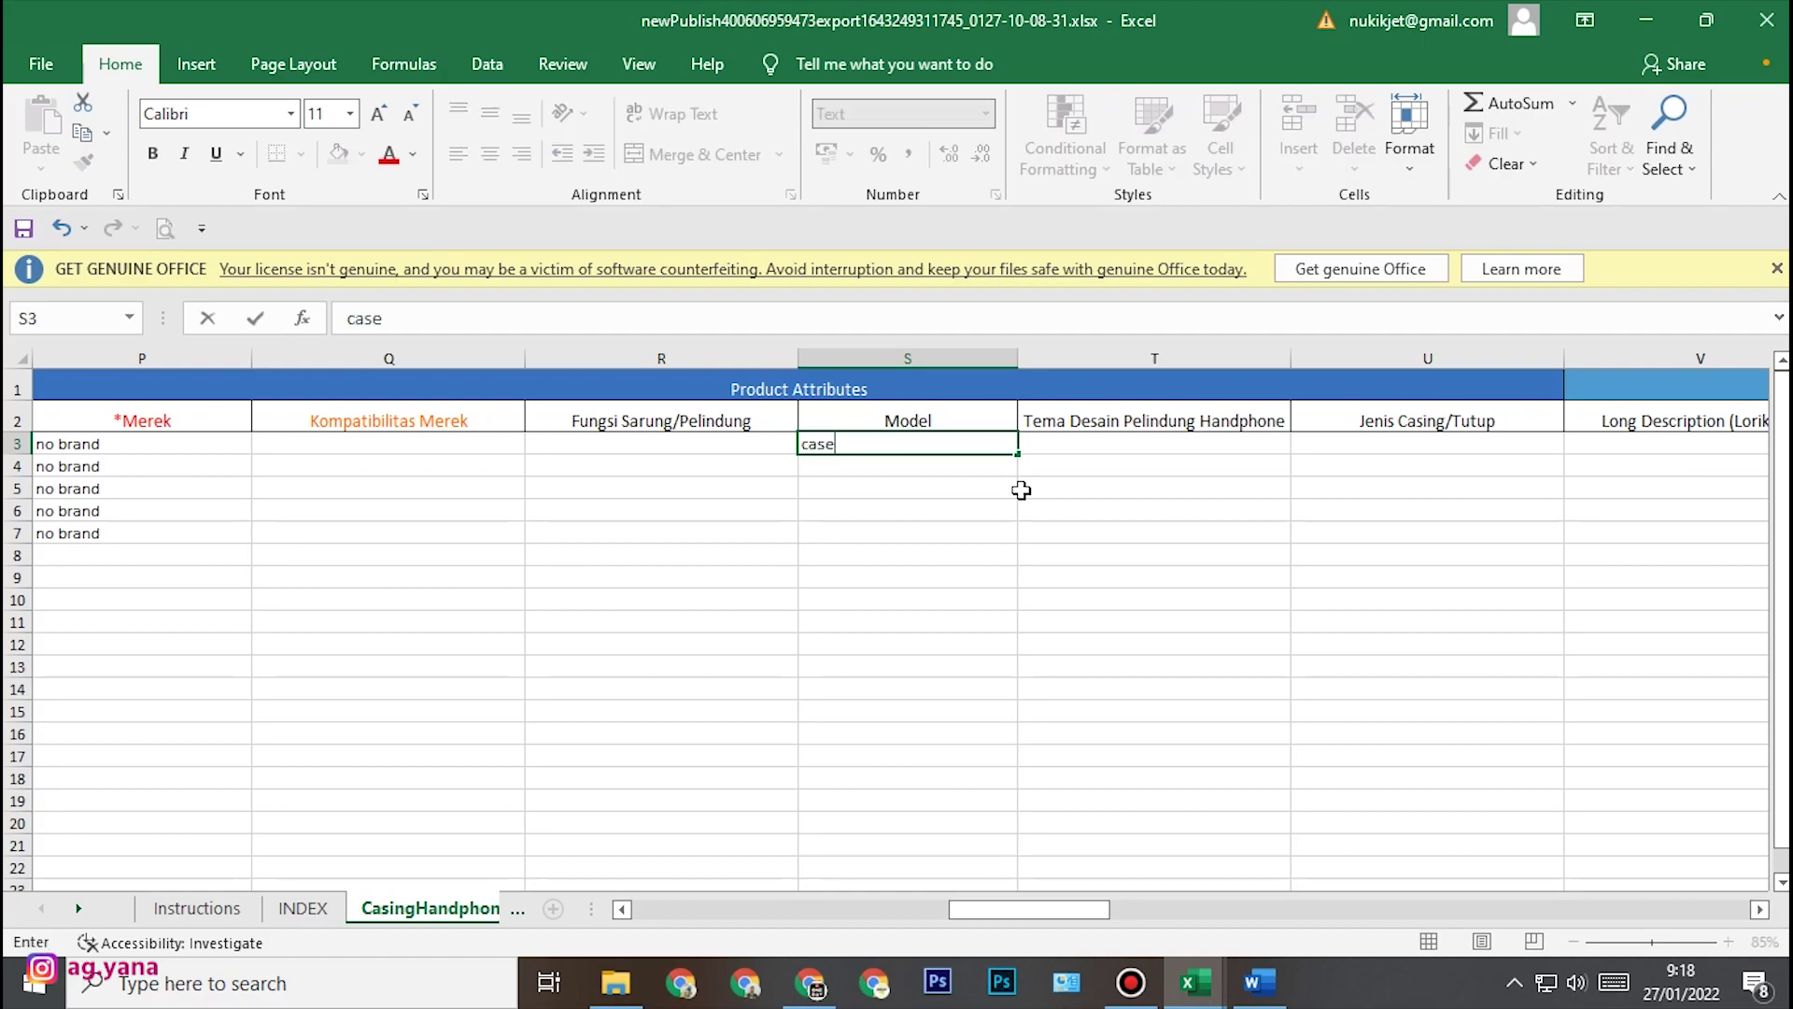
pyautogui.write(' karbon')
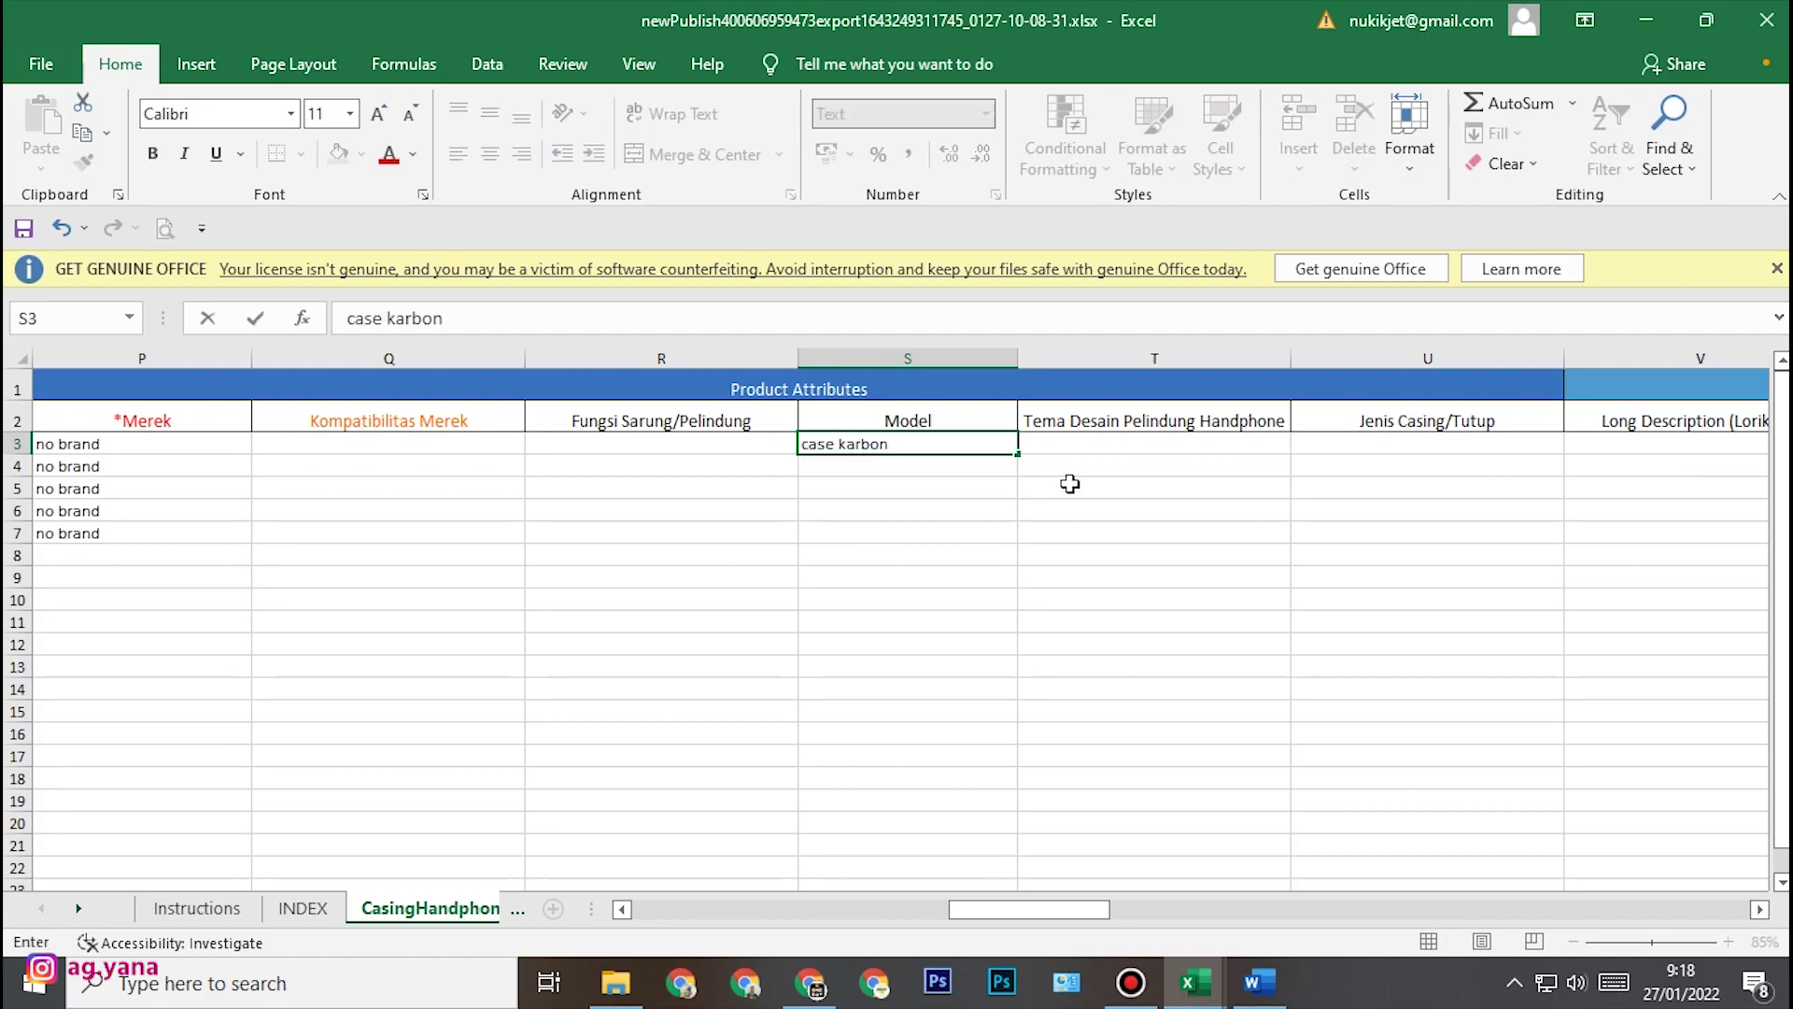
pyautogui.press('Tab')
pyautogui.click(986, 458)
pyautogui.click(1001, 430)
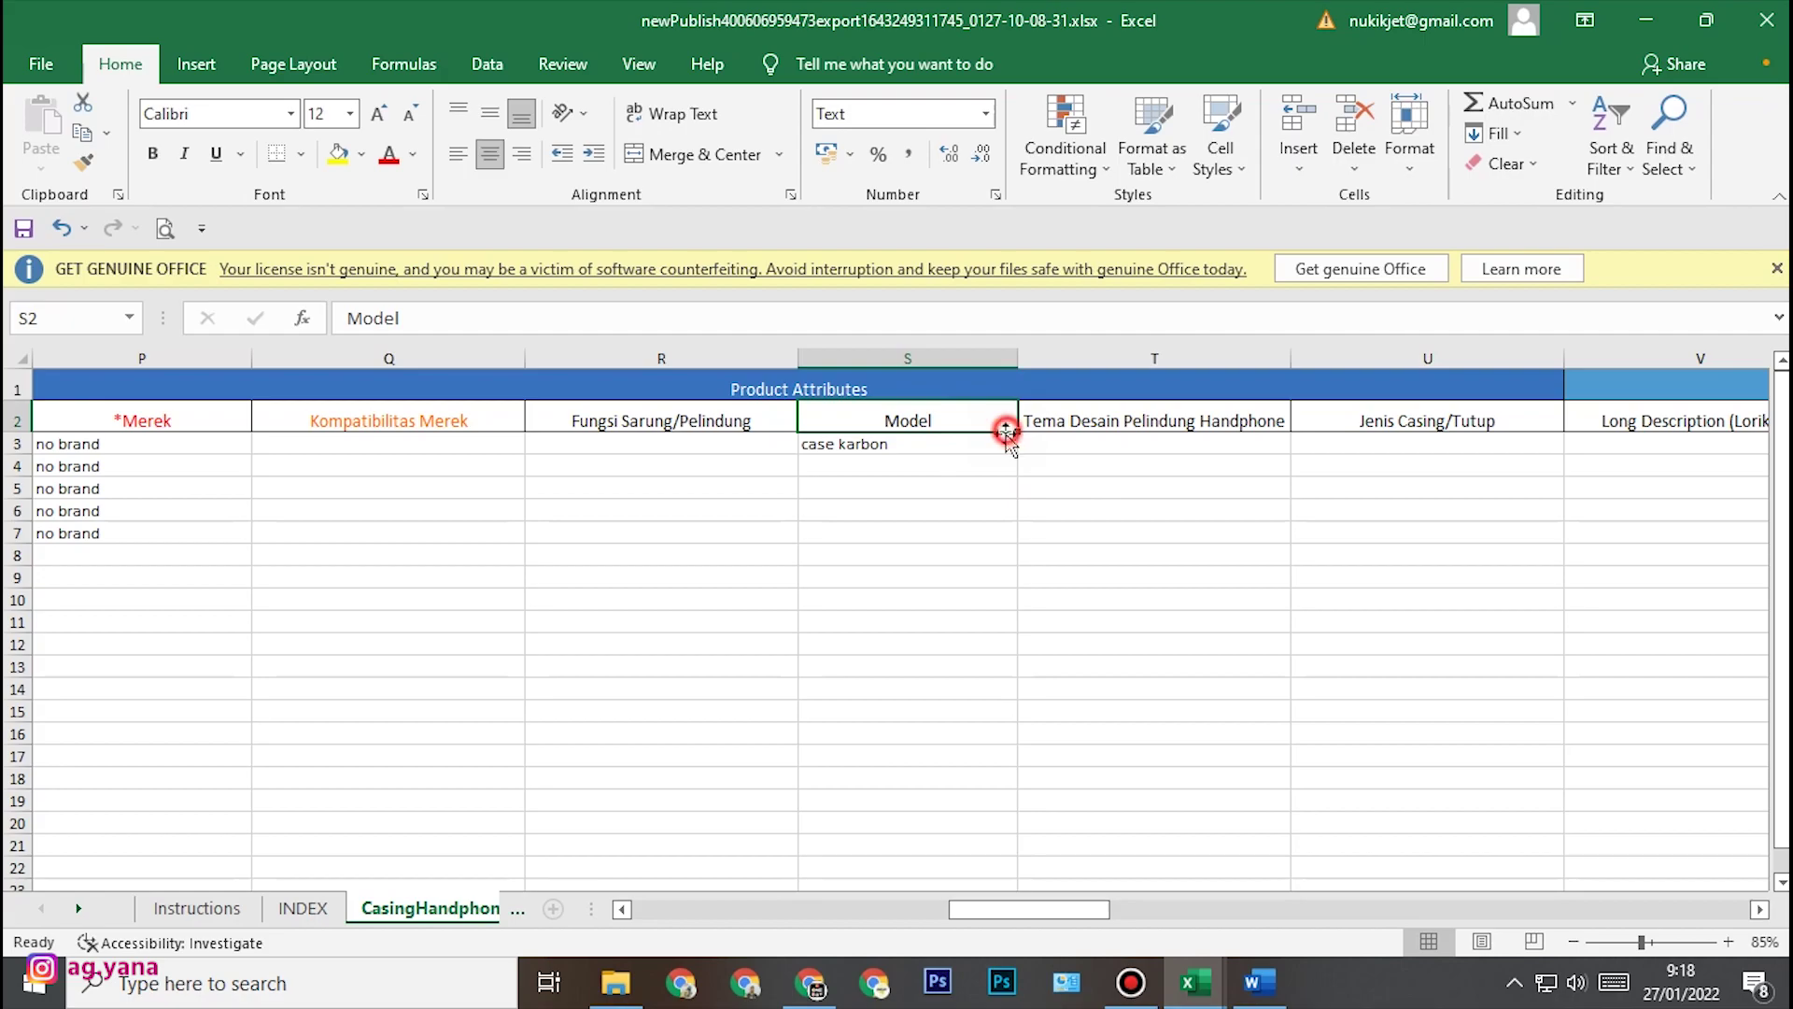
pyautogui.click(1002, 441)
pyautogui.doubleClick(1017, 454)
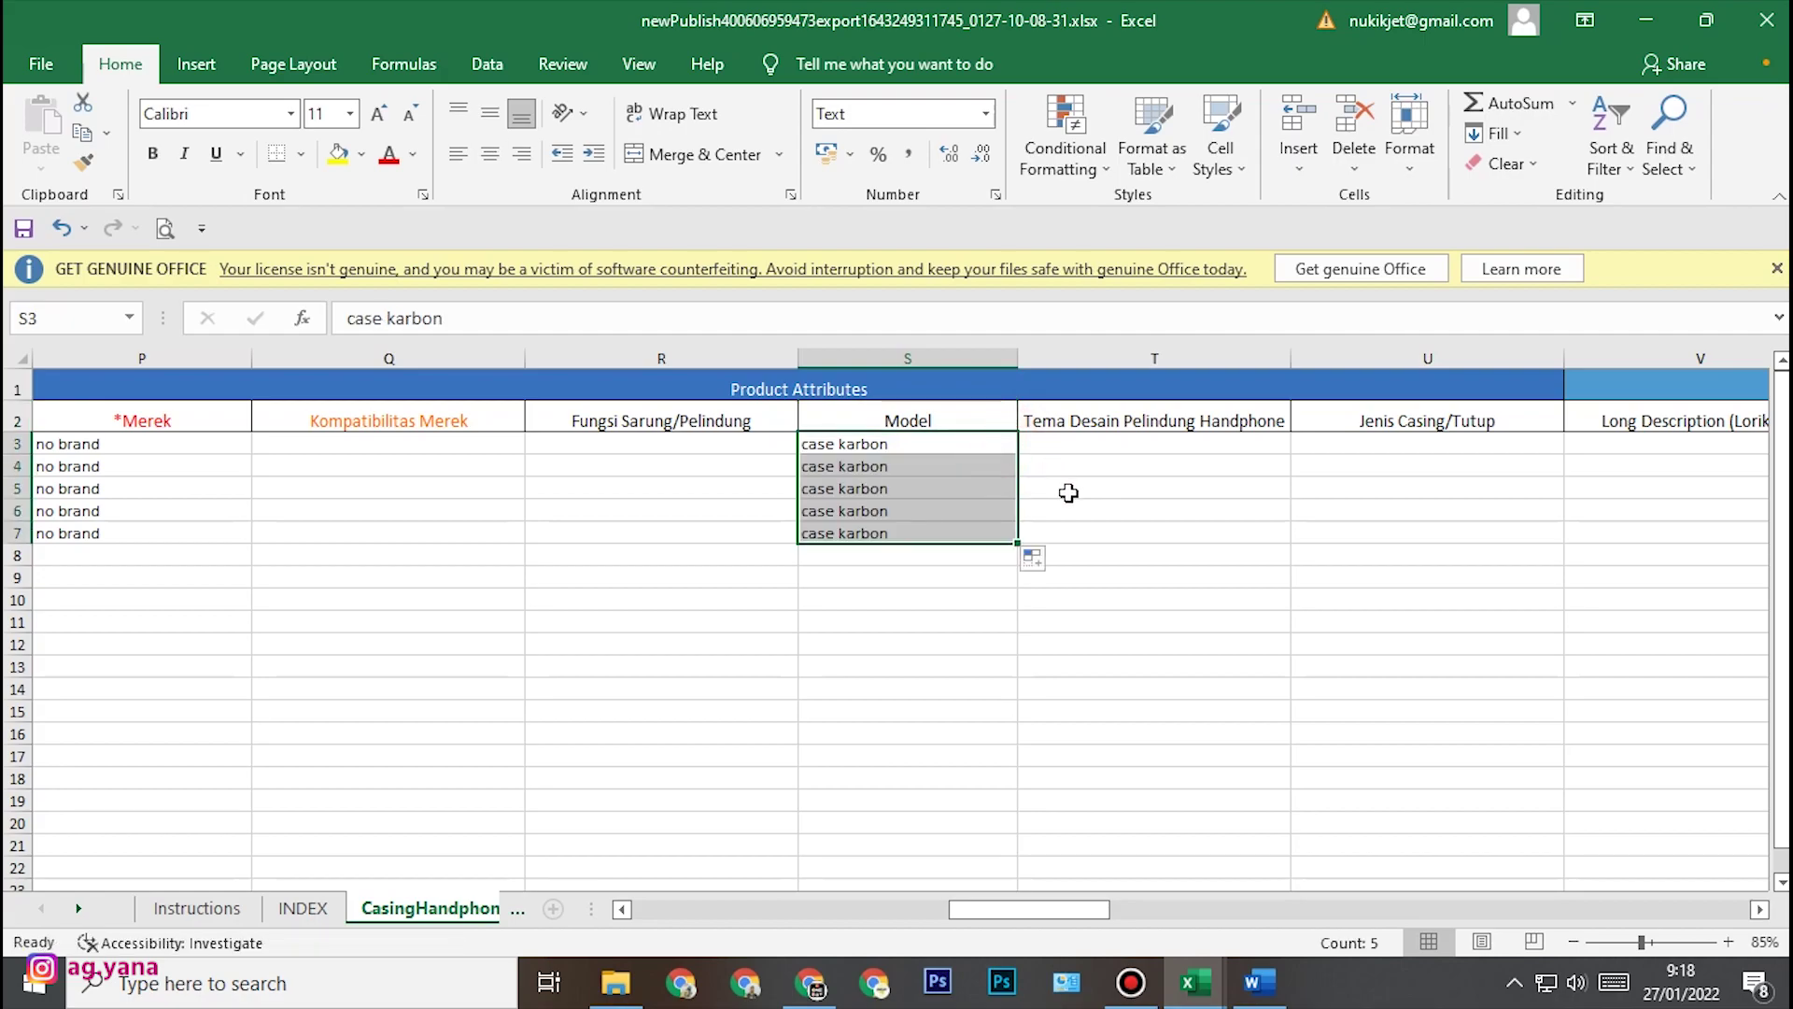
# - Choose "Penutup Belakang" for Jenis Casing/Tutup in cell U3 and fill it down to row 7
pyautogui.click(1759, 910)
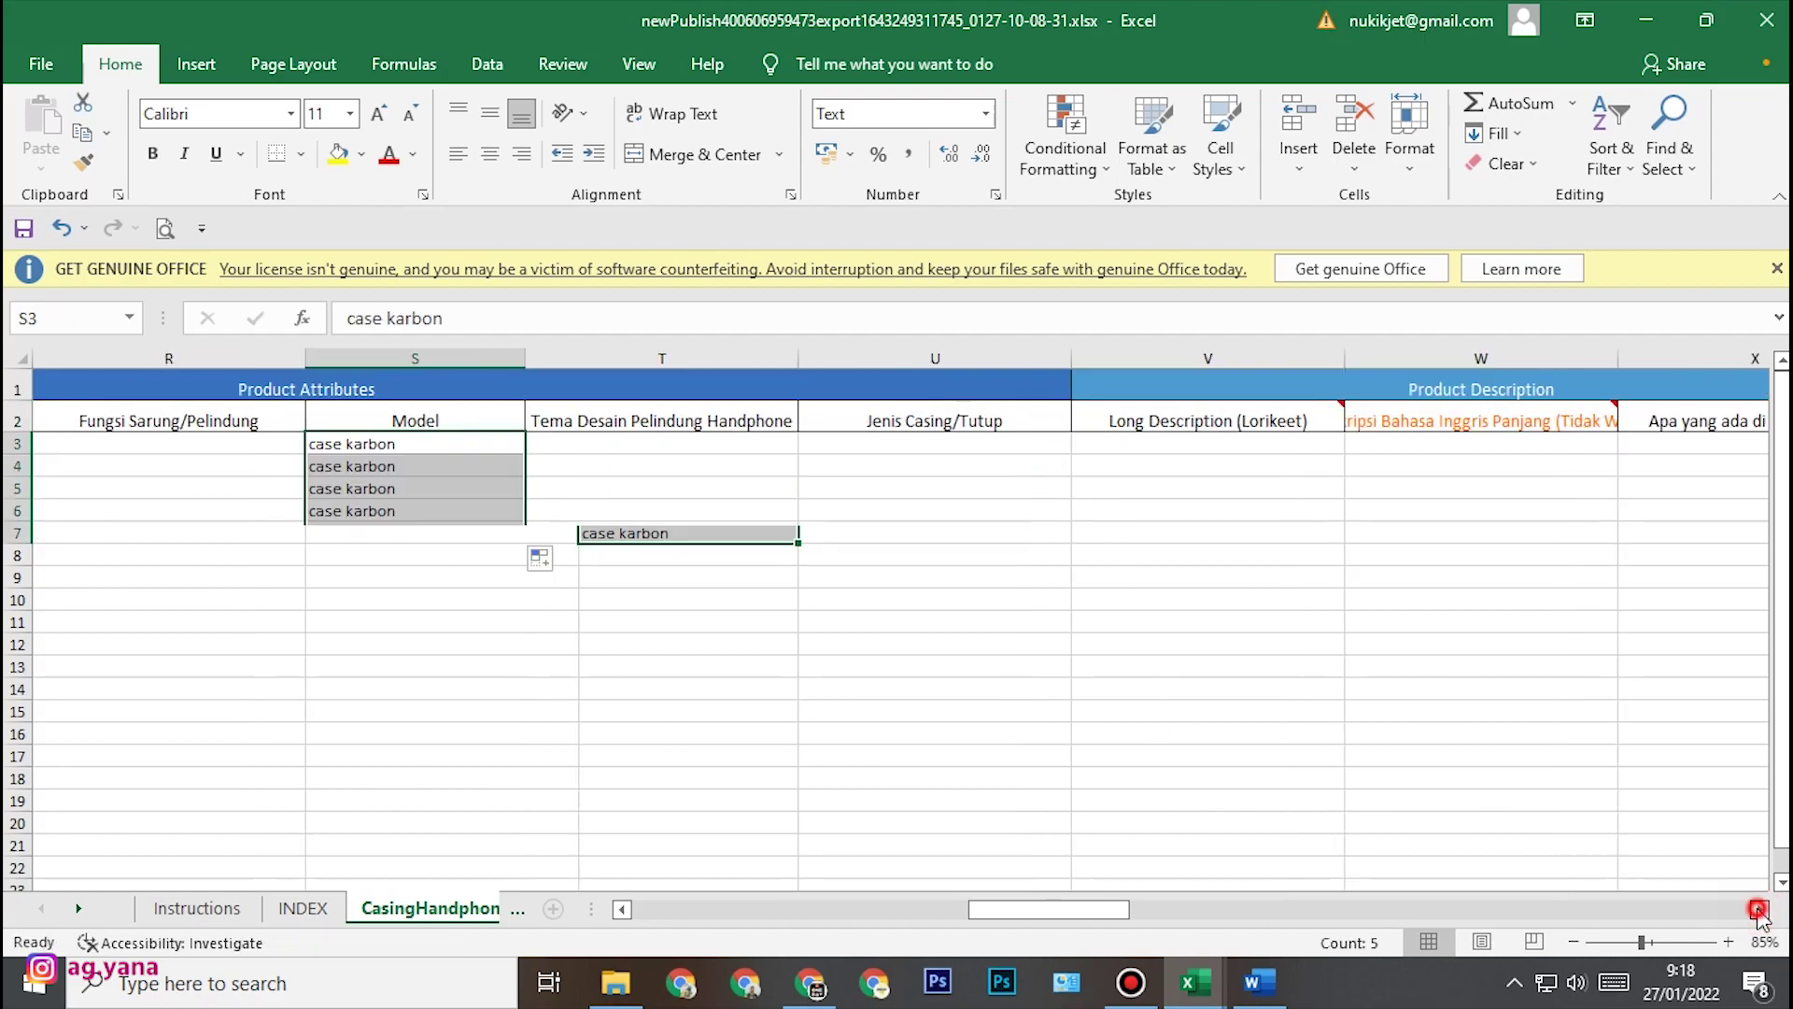
pyautogui.click(1759, 911)
pyautogui.click(723, 442)
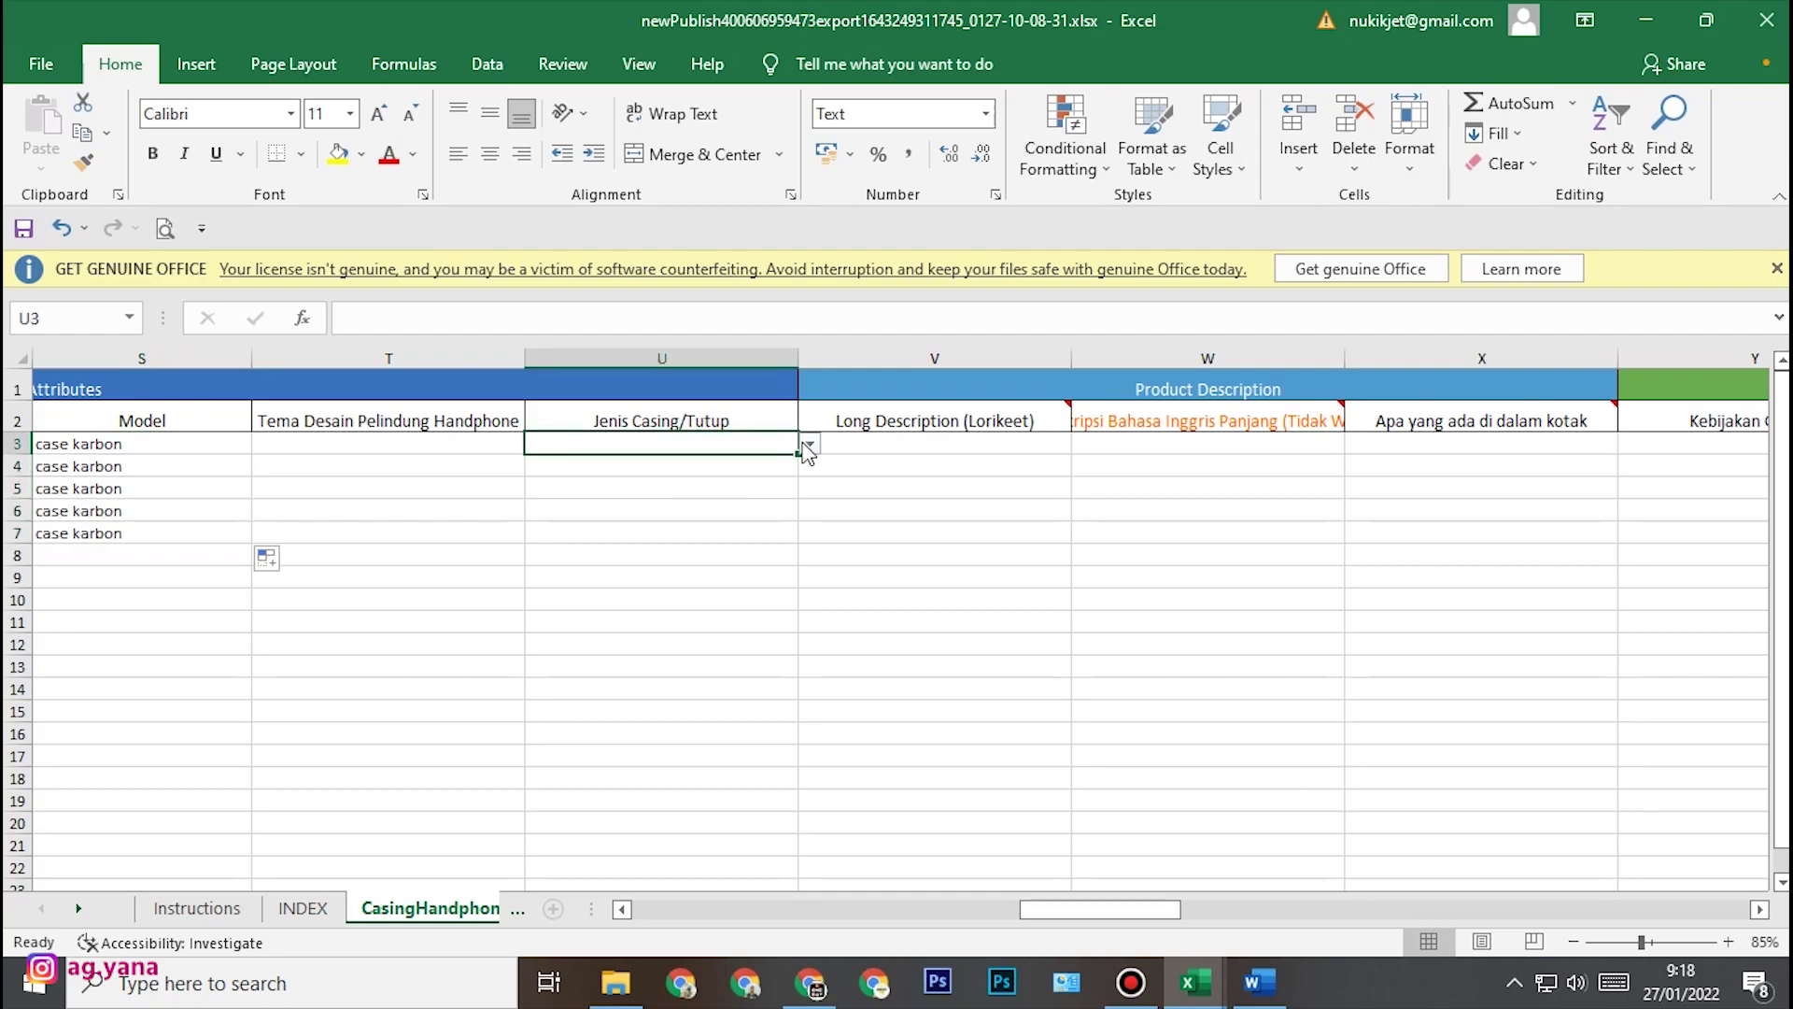
pyautogui.click(809, 444)
pyautogui.click(633, 464)
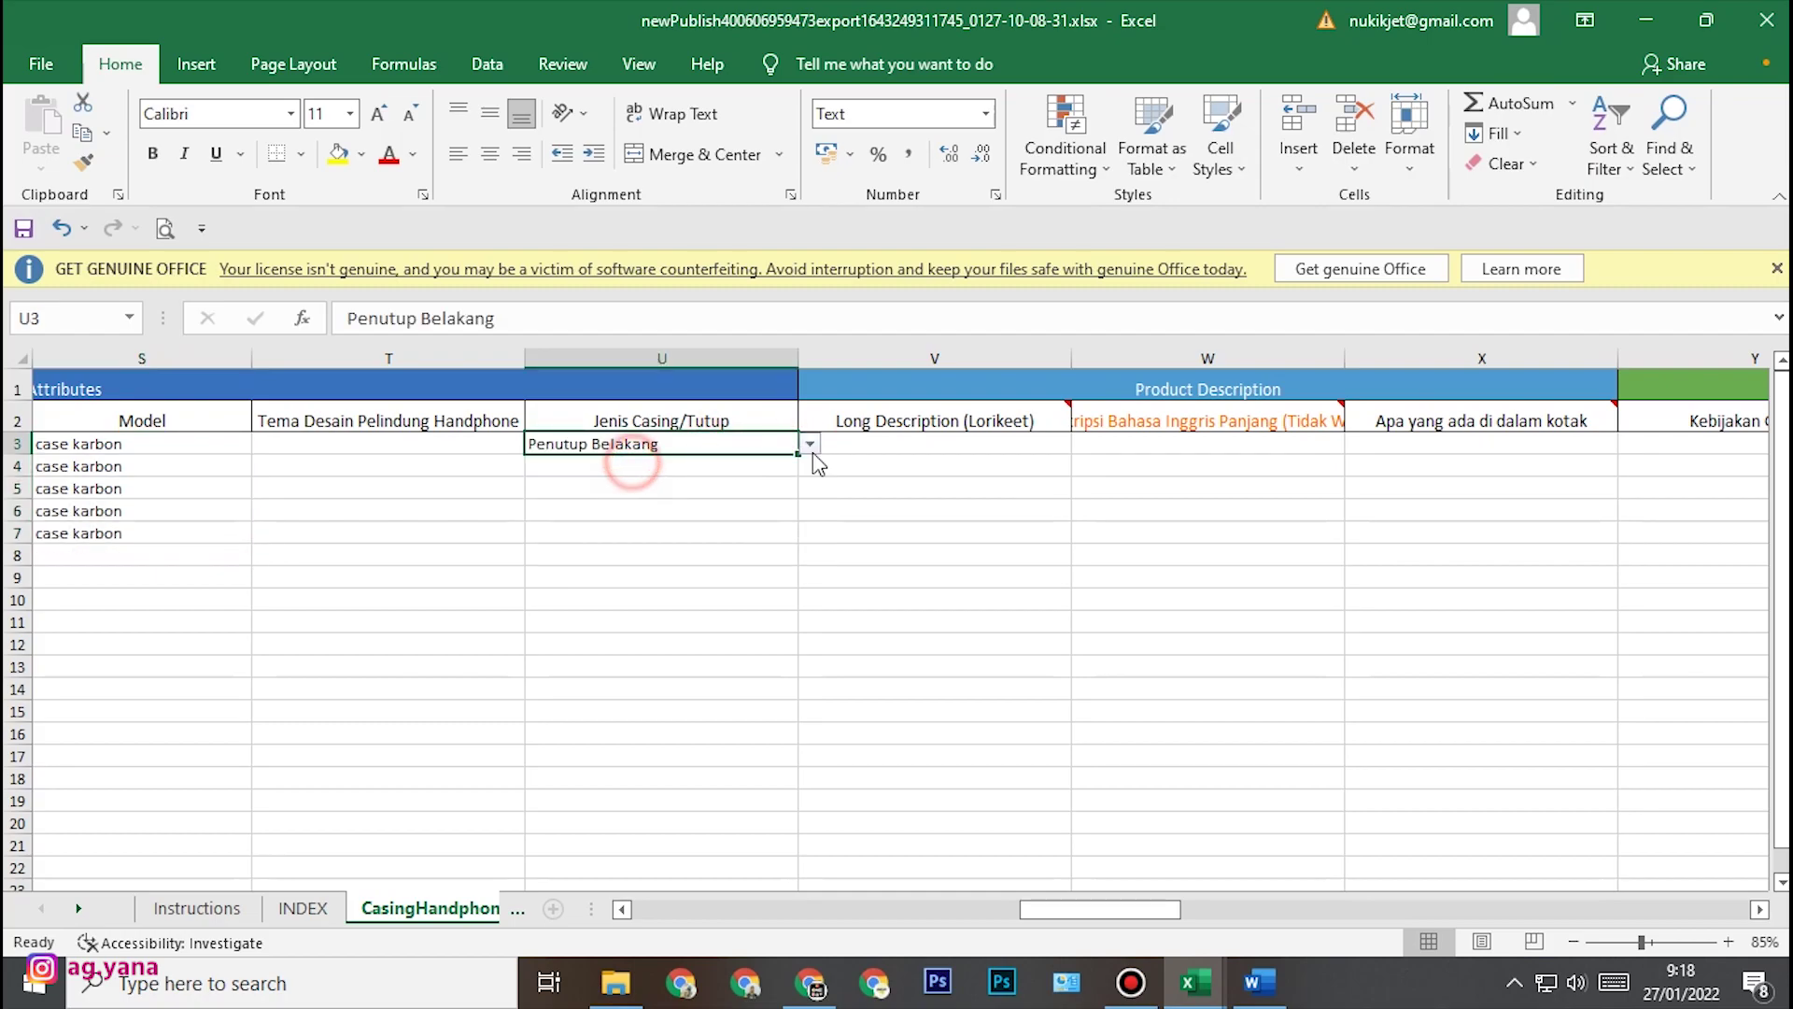
pyautogui.doubleClick(796, 454)
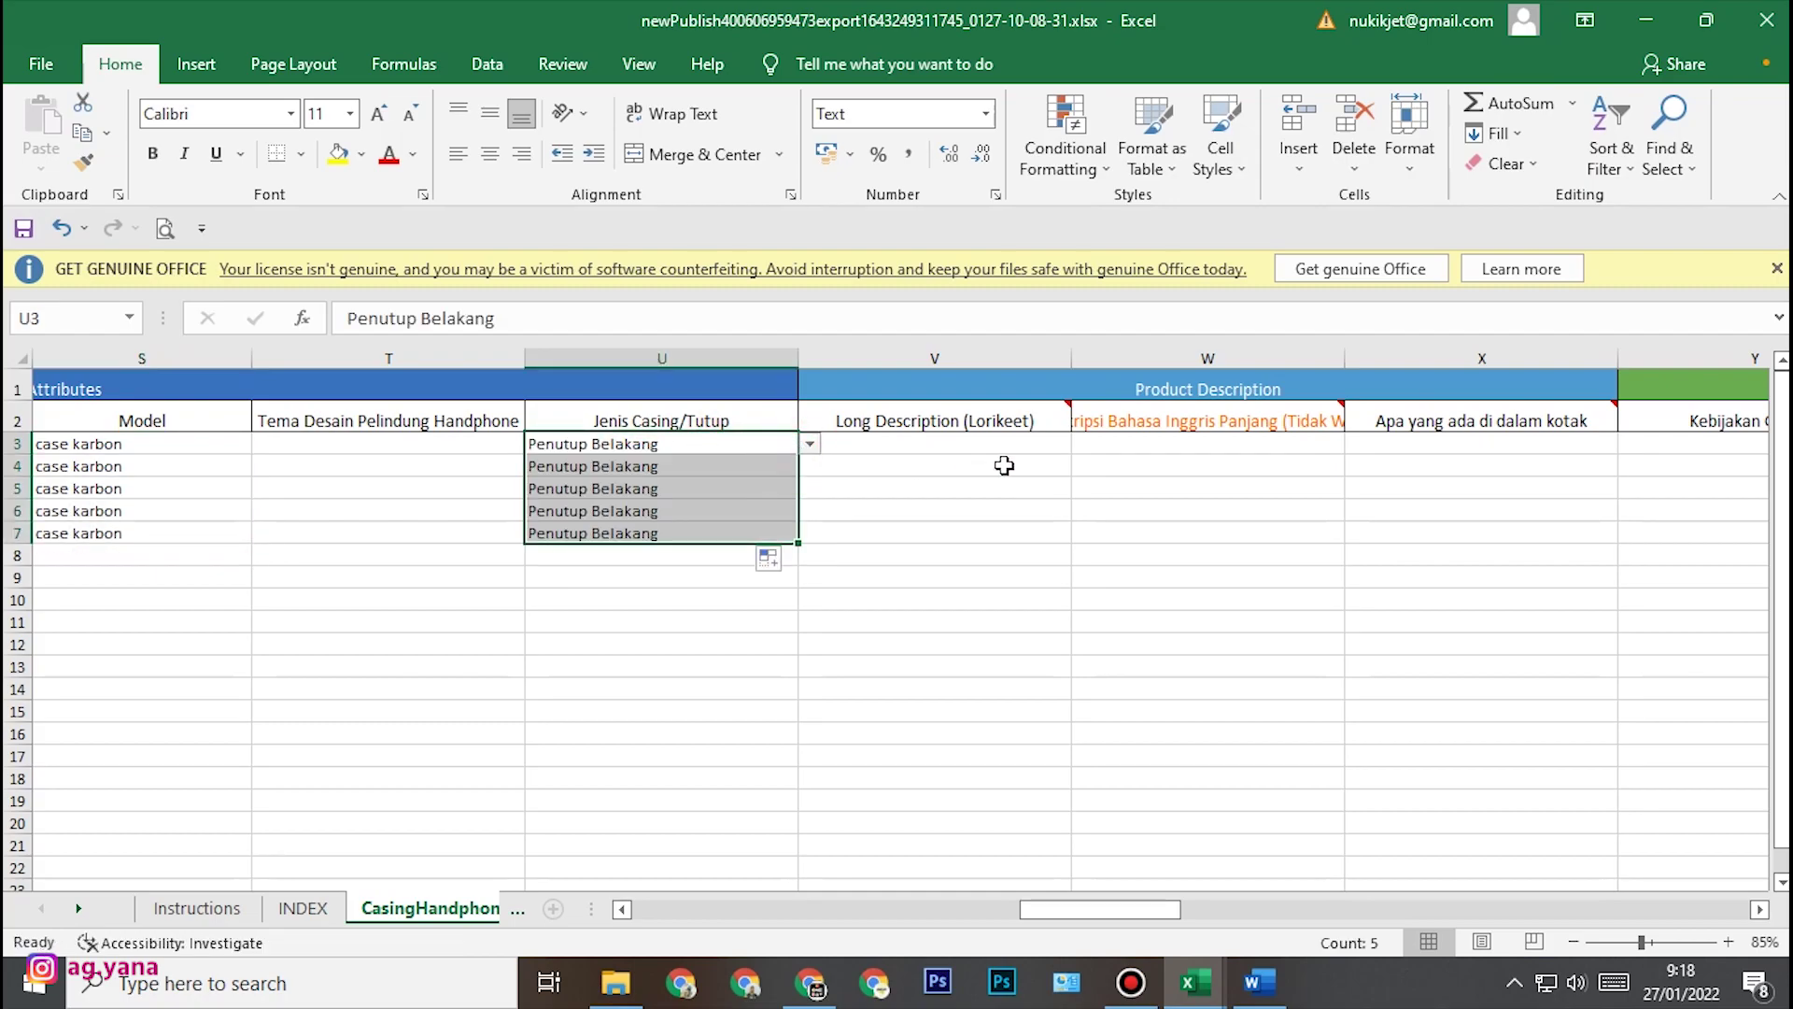
# - Select cell V3 under Long Description (Lorikeet), then open deskripsi autofokus.docx from the Deskripsi Produk folder in Word
pyautogui.click(997, 445)
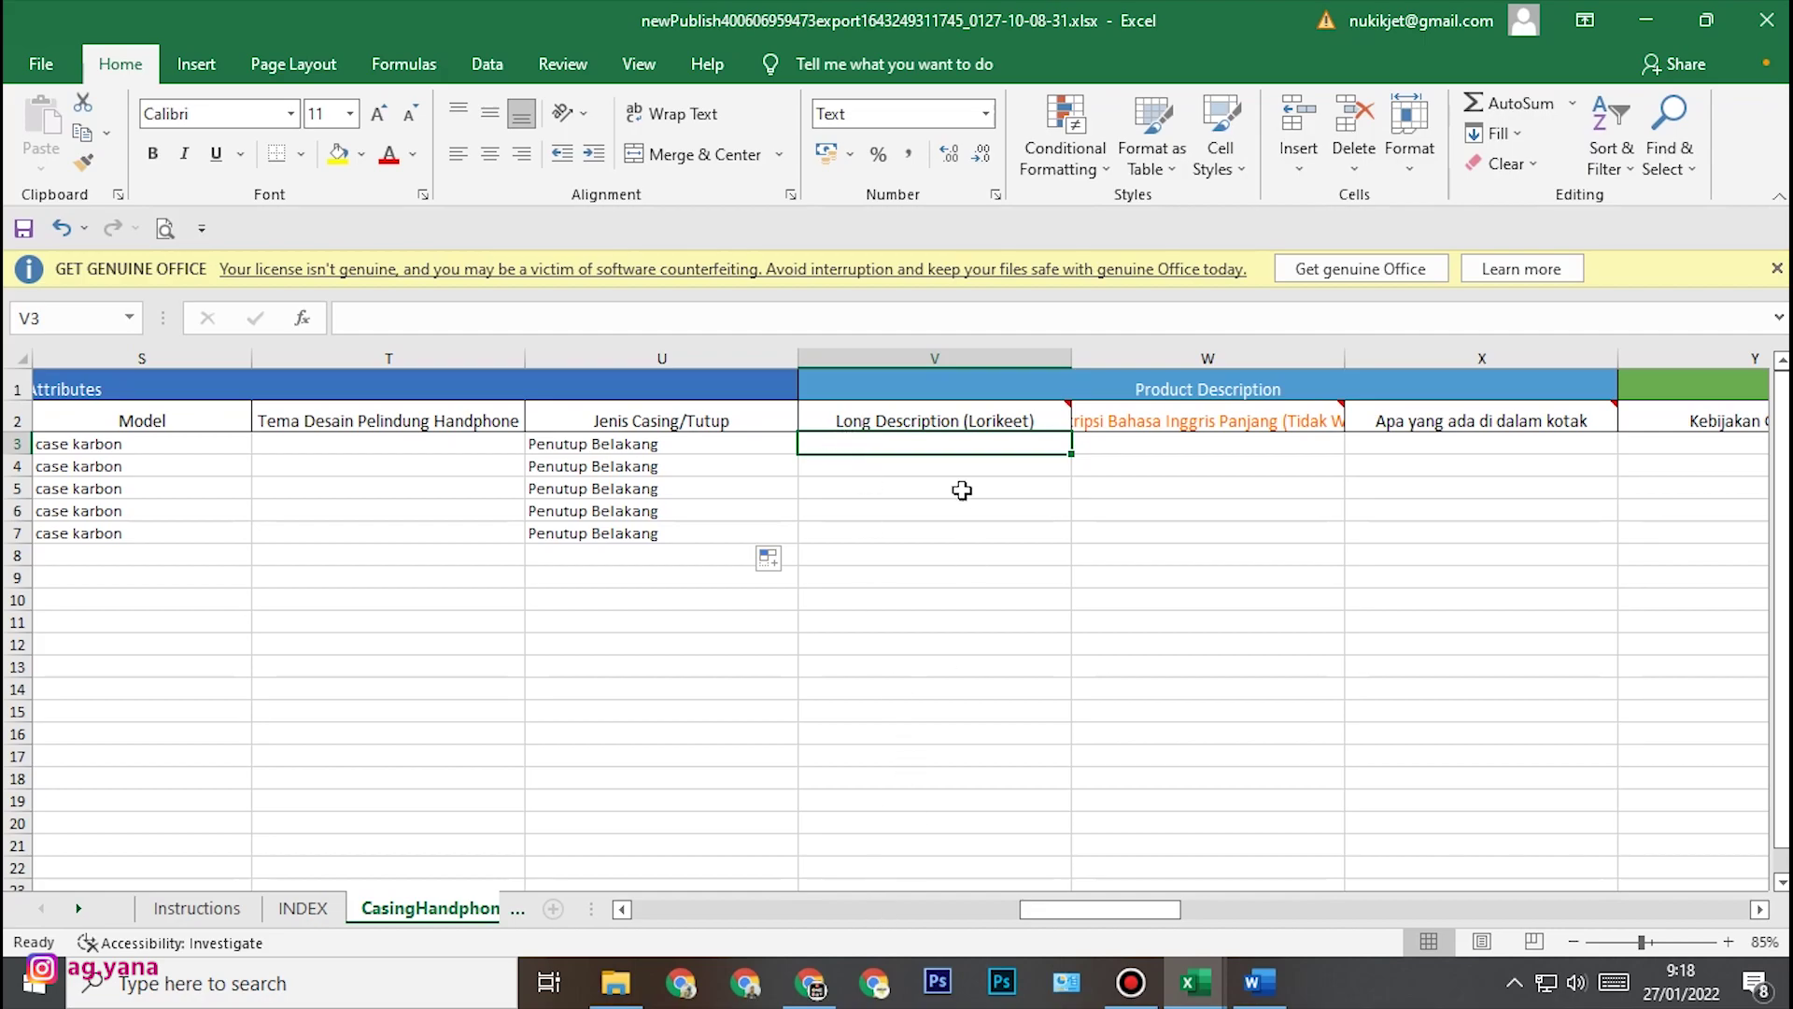
pyautogui.click(639, 989)
pyautogui.click(165, 346)
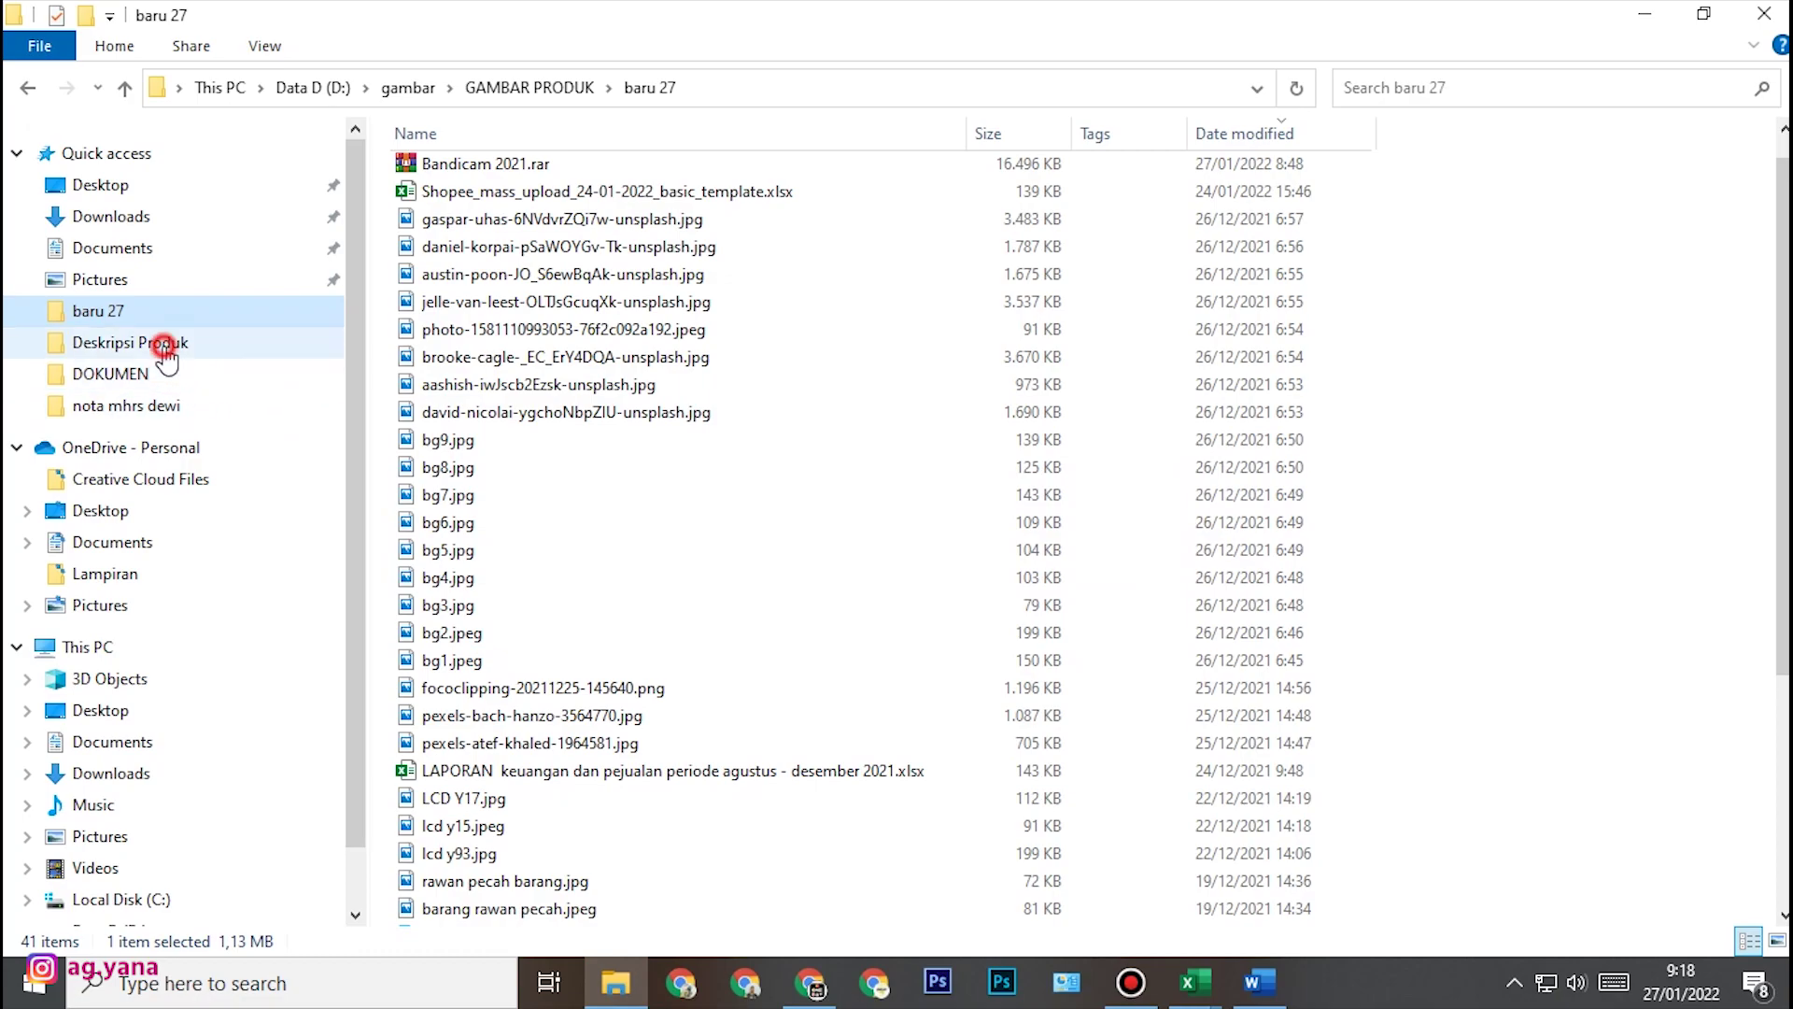
pyautogui.click(473, 464)
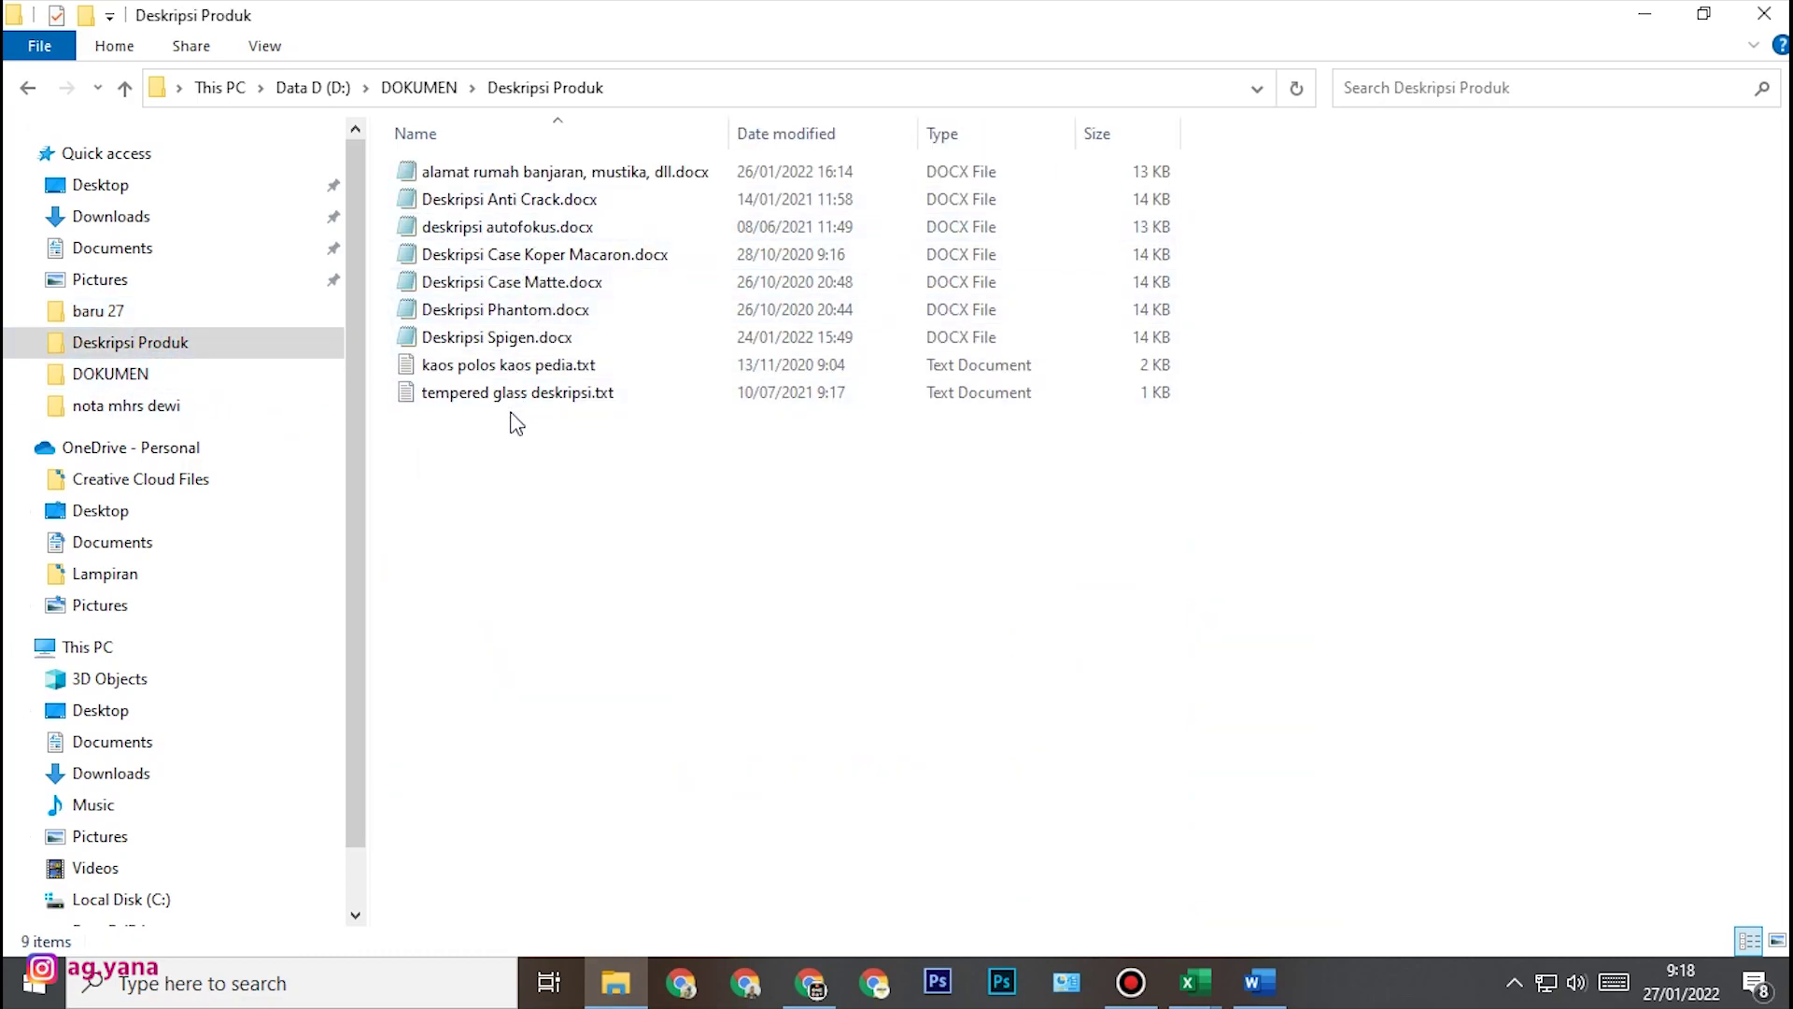
pyautogui.doubleClick(541, 227)
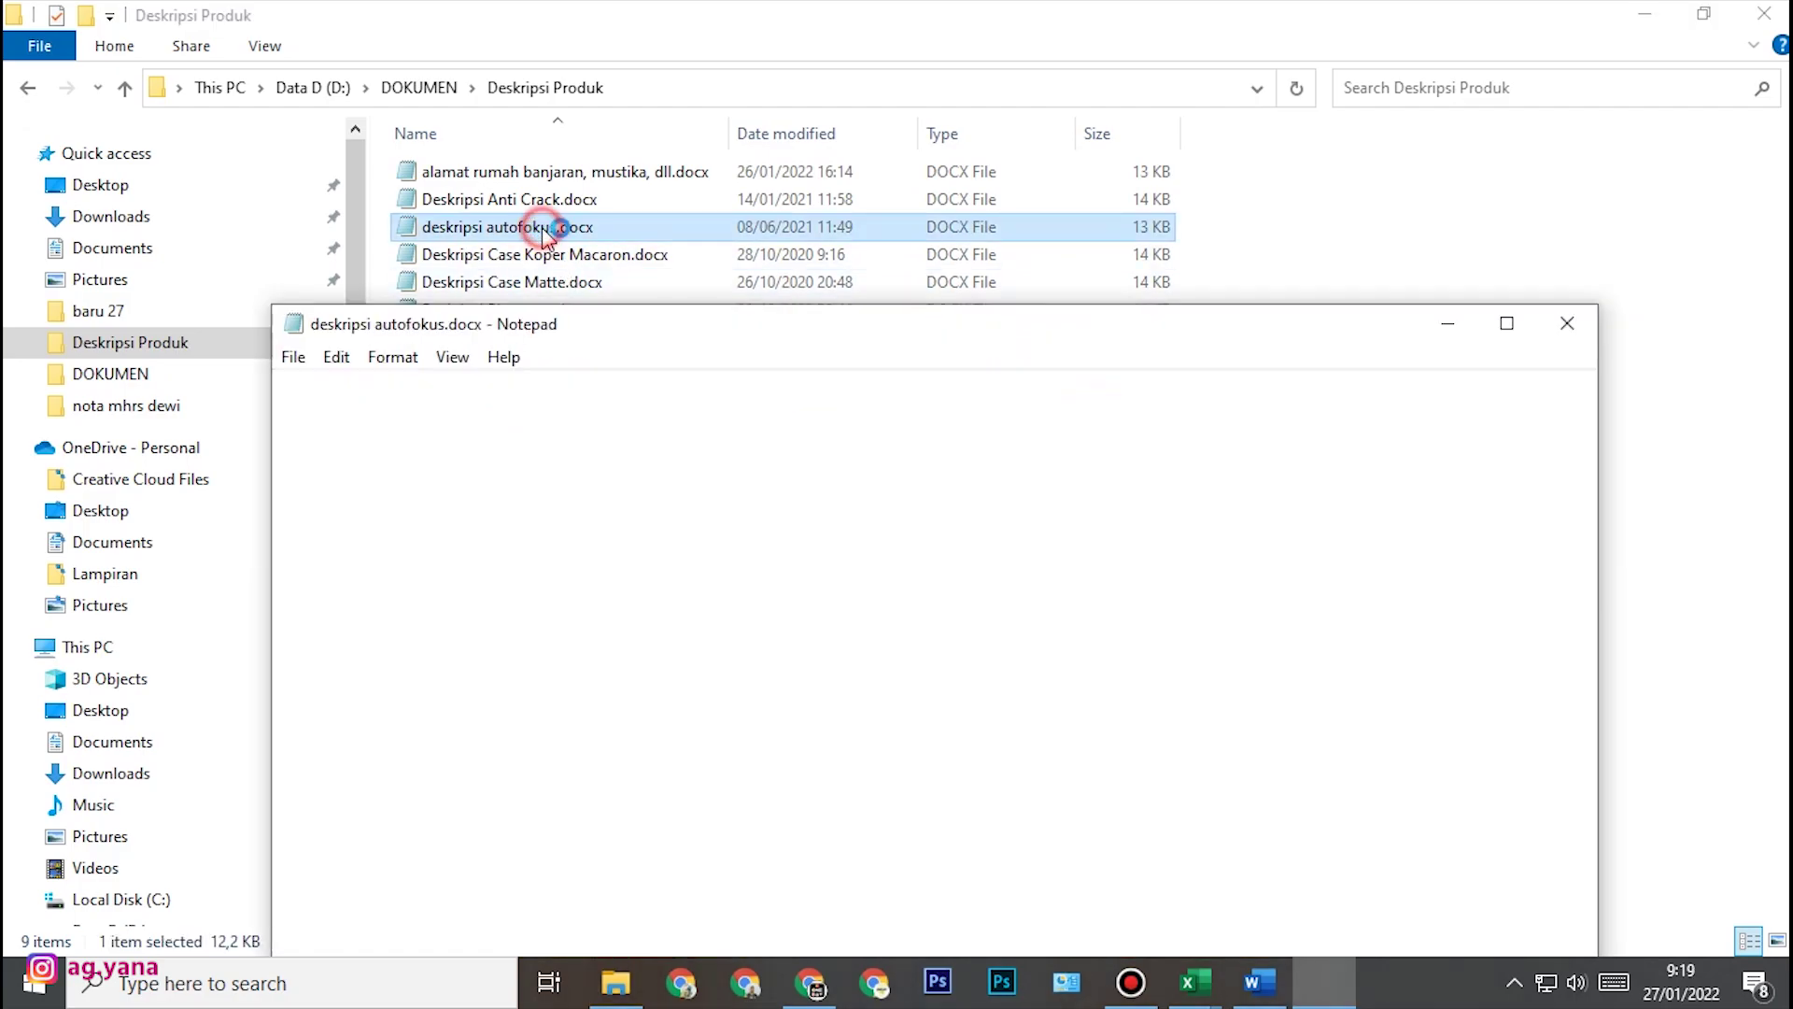
pyautogui.click(1586, 323)
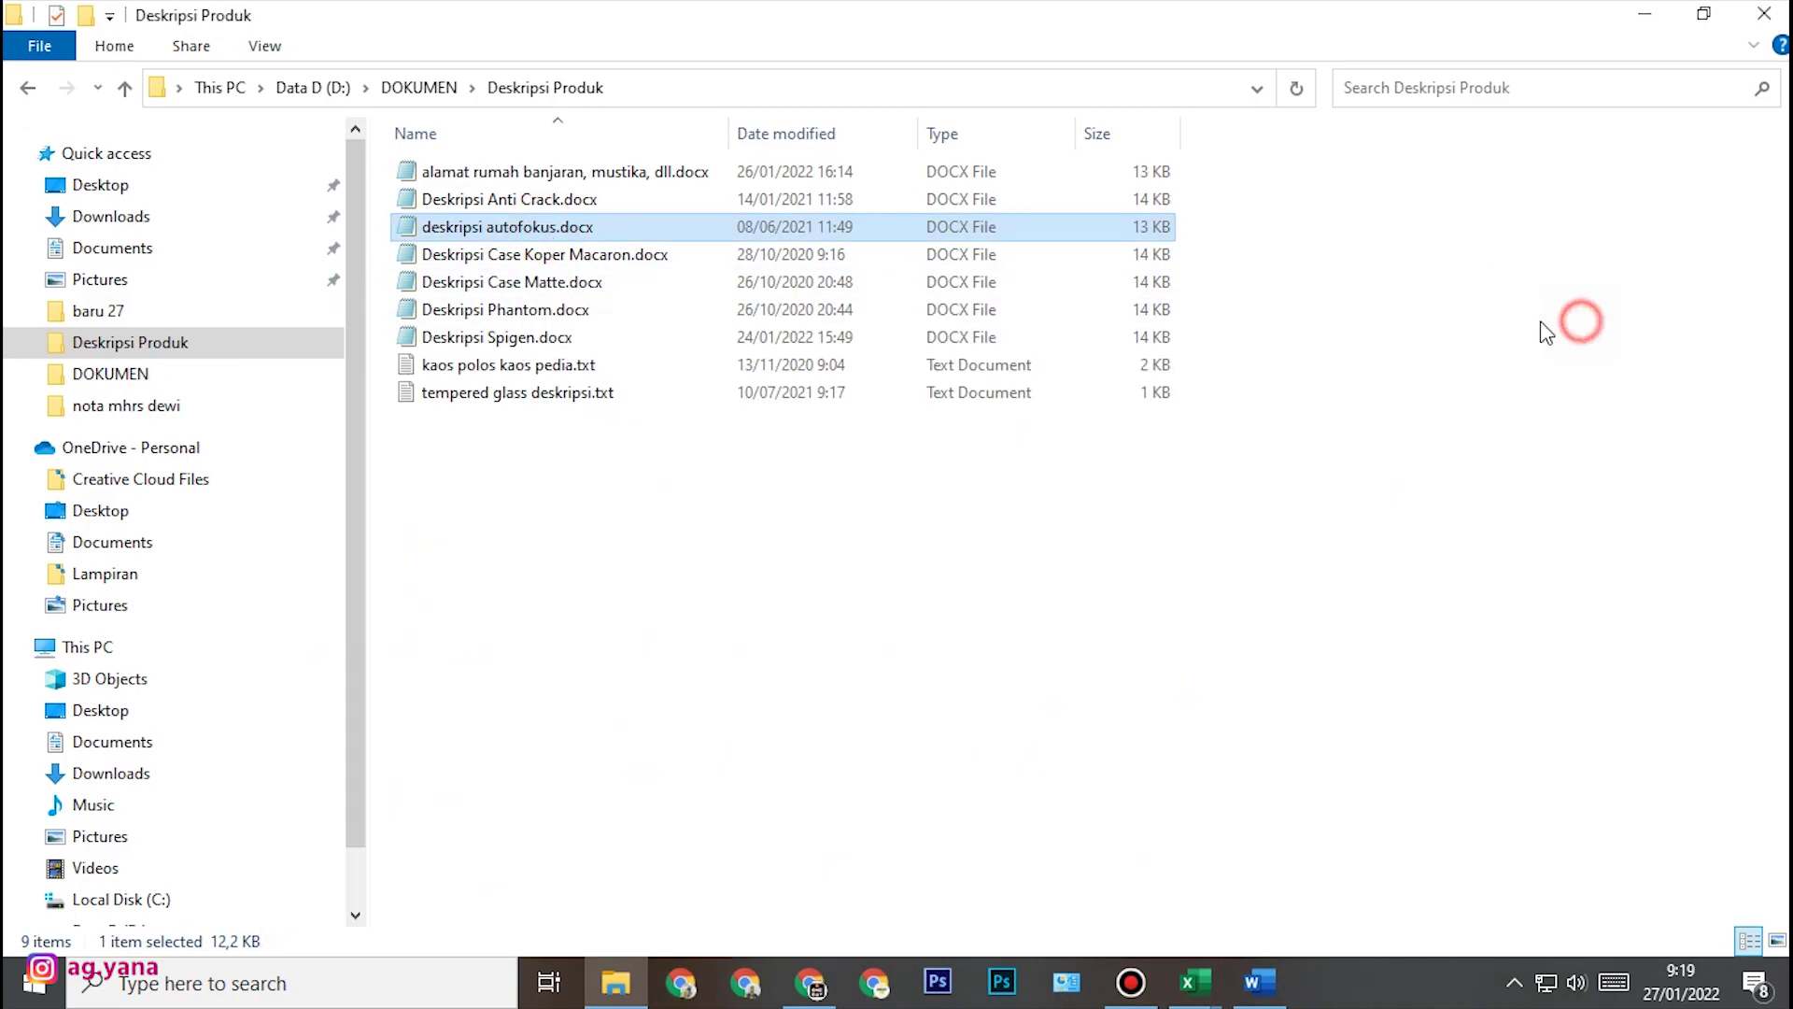
pyautogui.rightClick(566, 226)
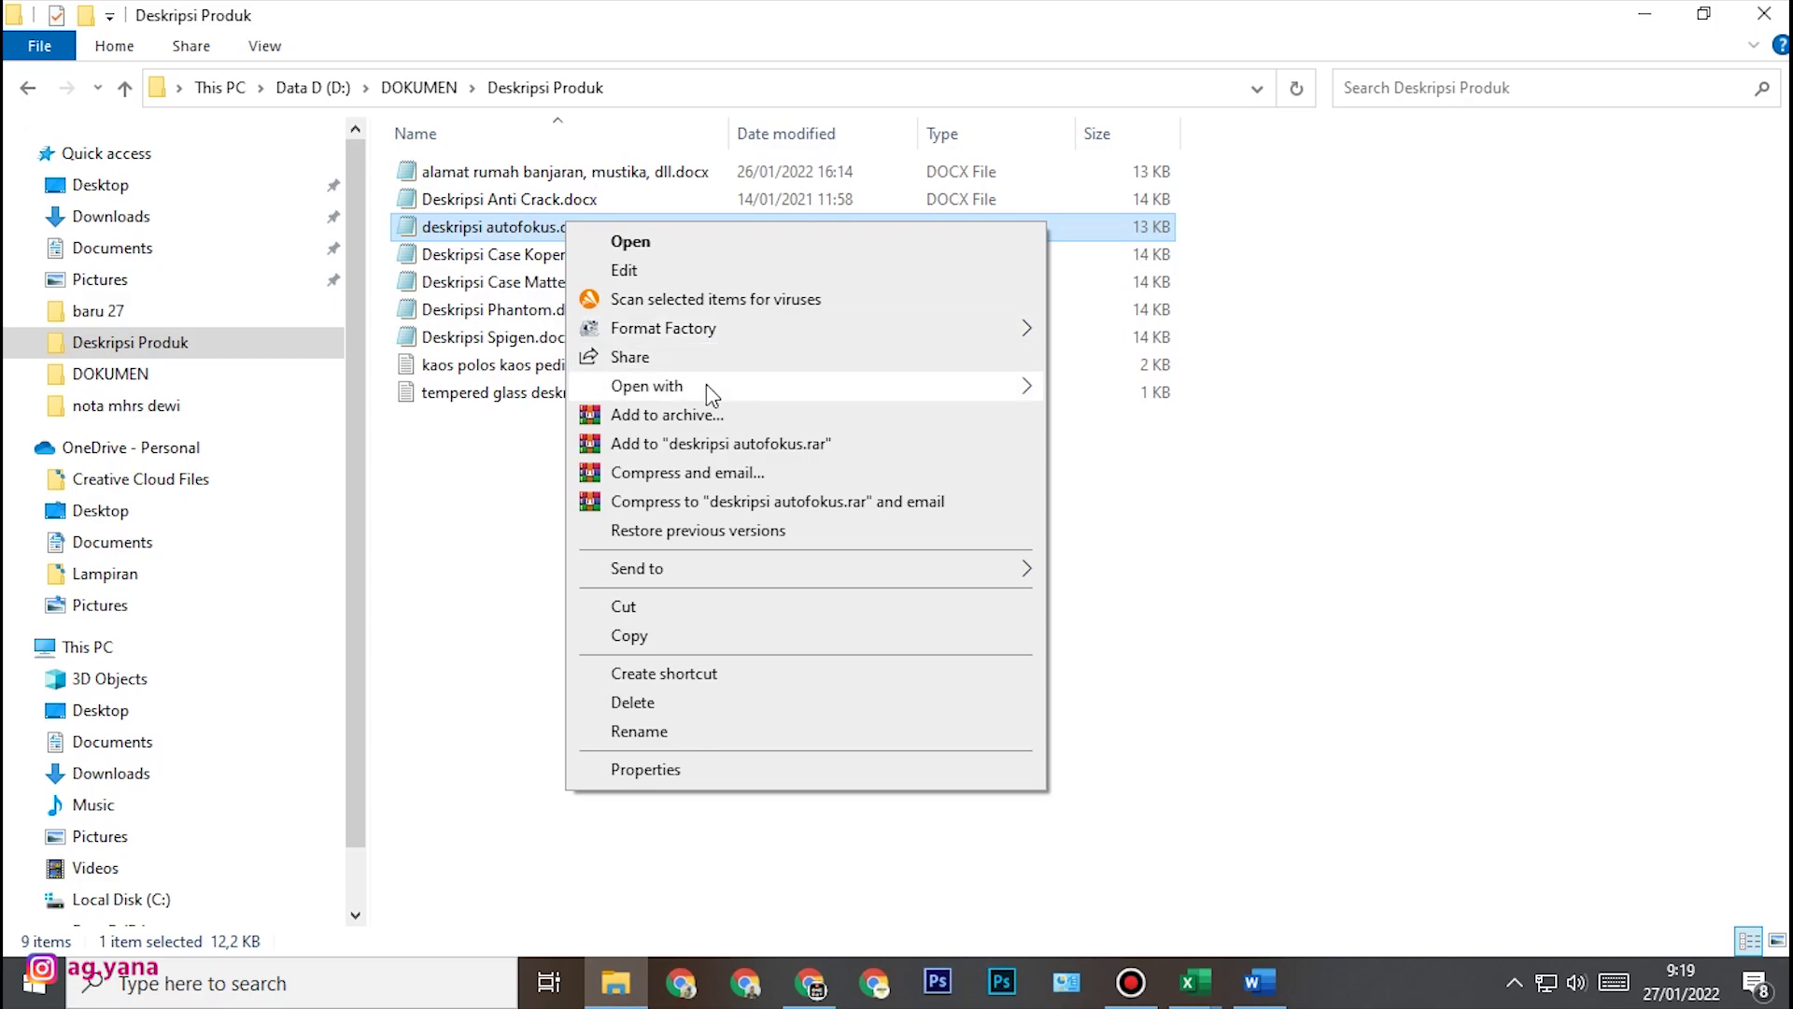
pyautogui.moveTo(705, 387)
pyautogui.click(1132, 418)
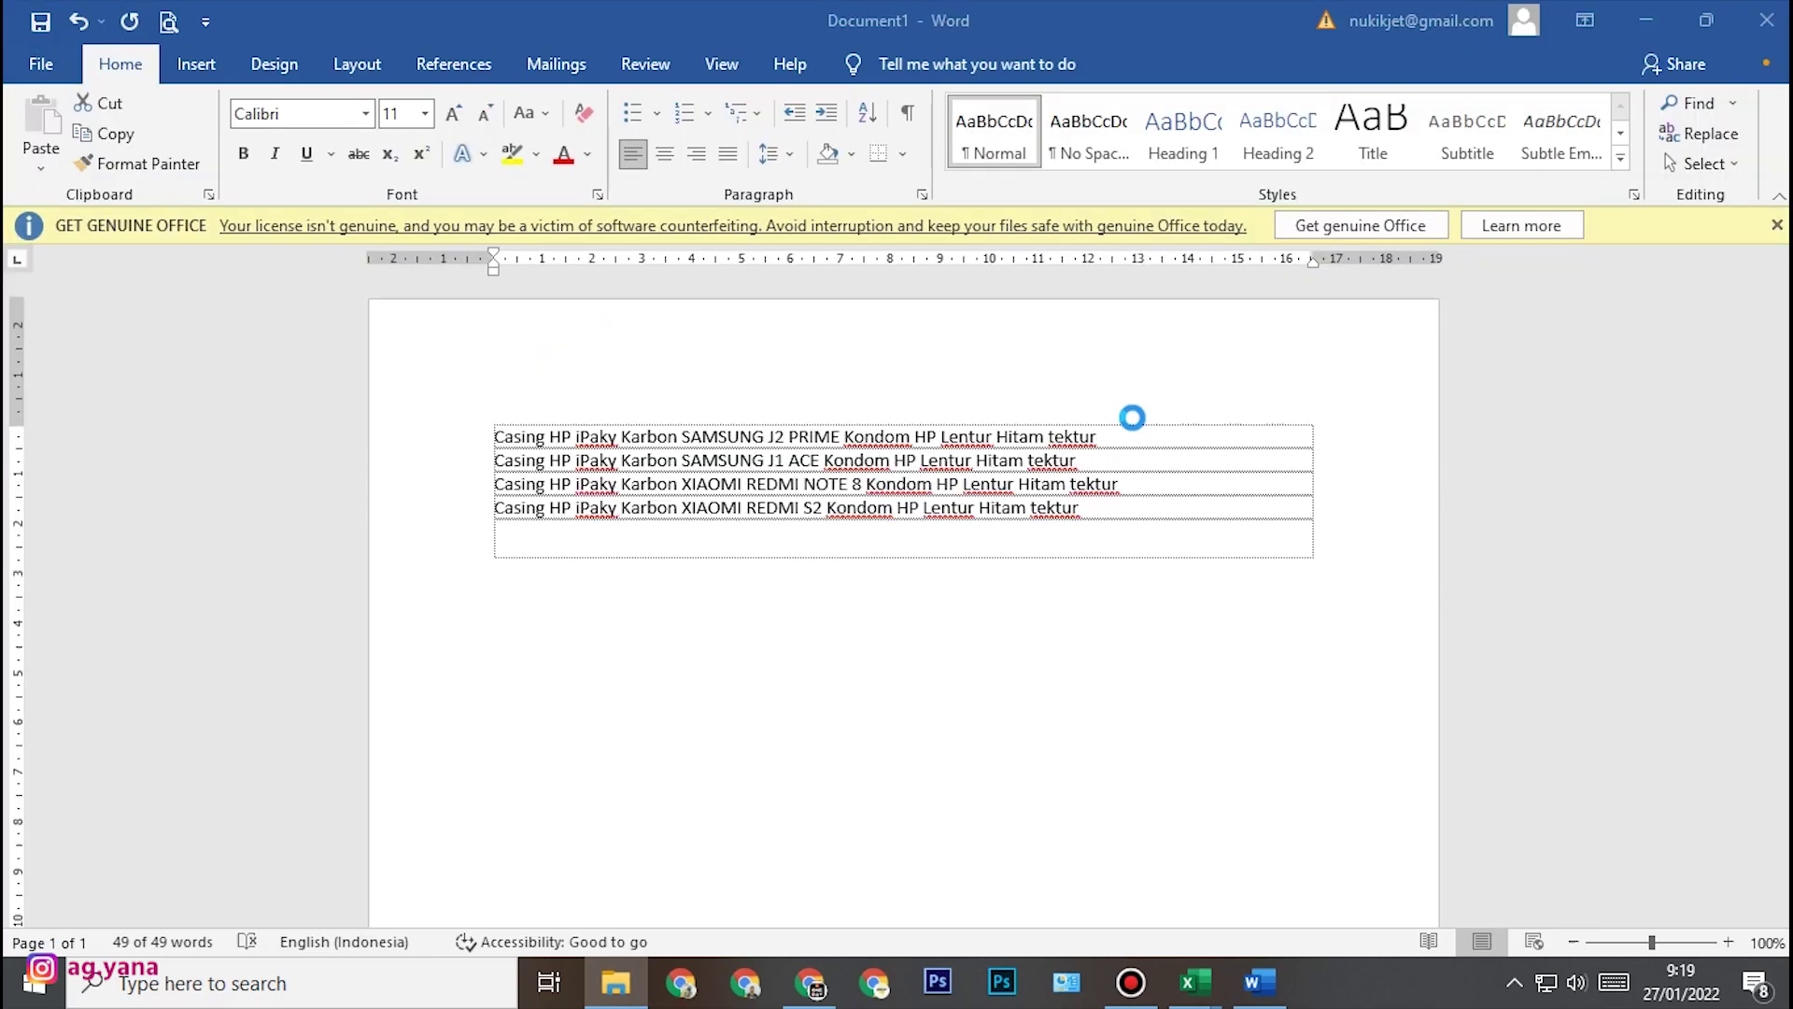
# - Copy the entire product description from deskripsi autofokus.docx and return to the newPublish workbook in Excel
pyautogui.moveTo(801, 772); pyautogui.dragTo(401, 412)
pyautogui.hotkey('ctrl', 'c')
pyautogui.press('super+Tab')
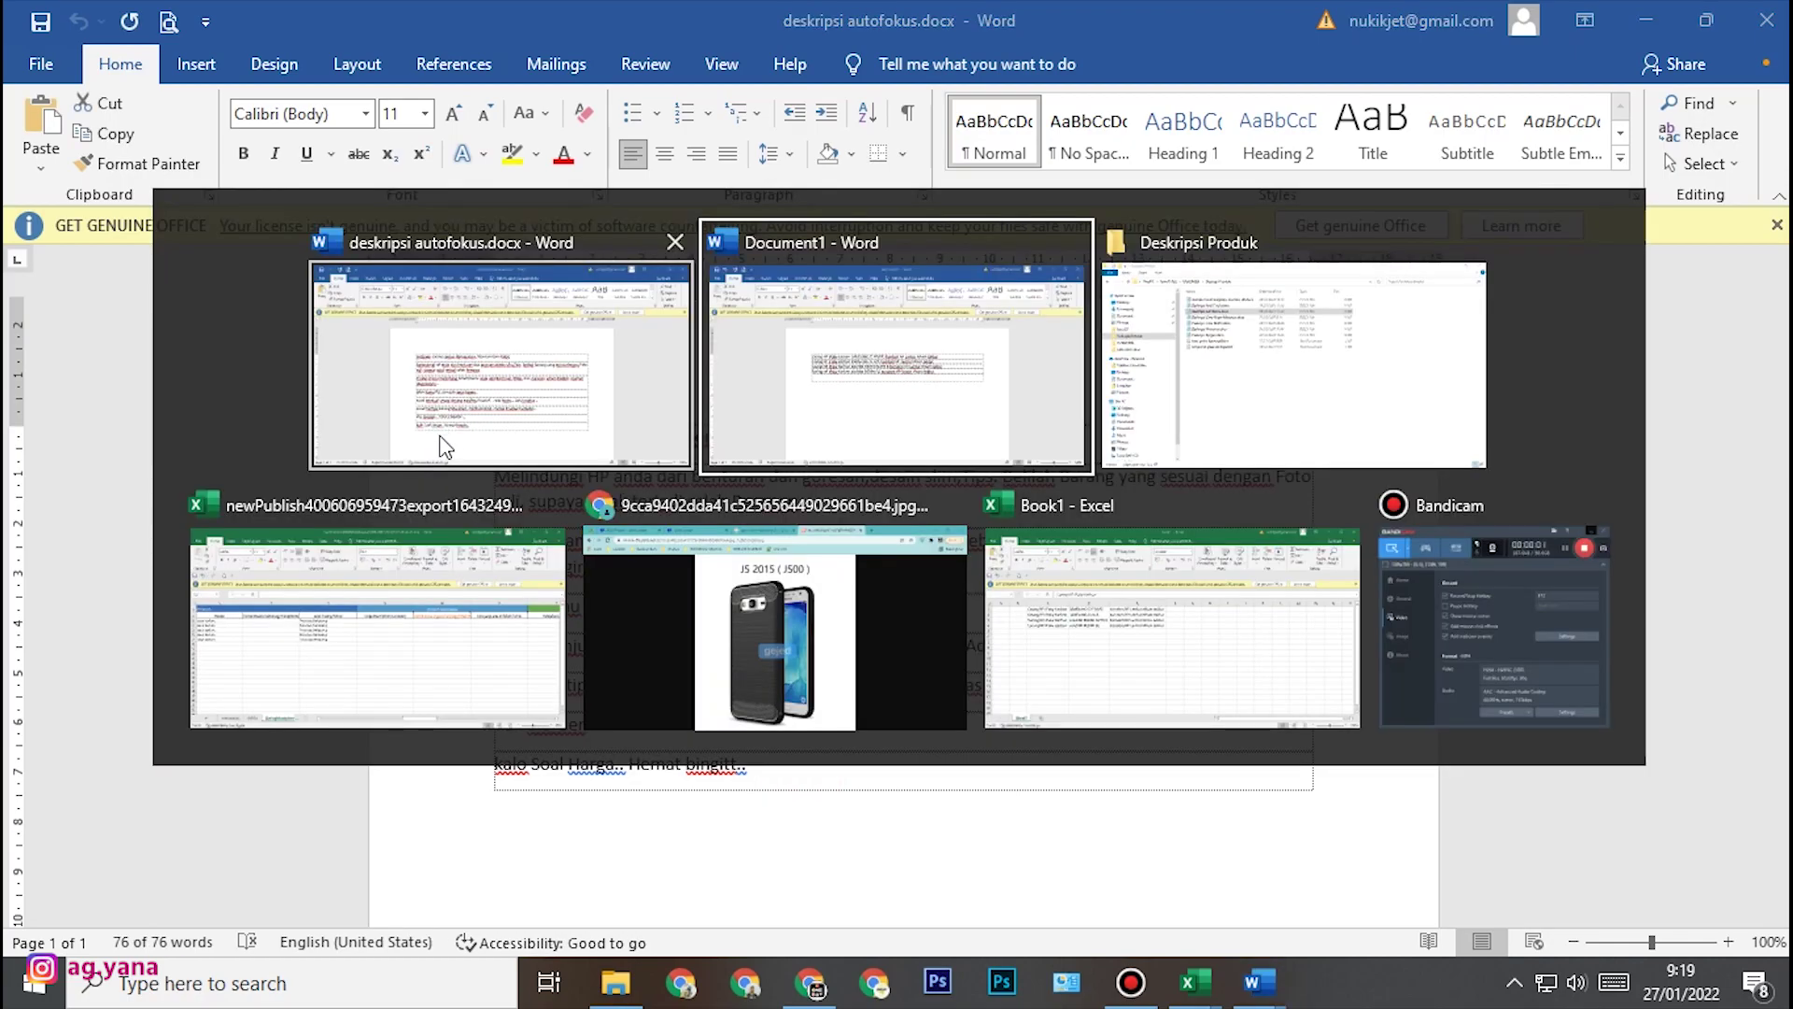
pyautogui.press('Return')
pyautogui.press('super+Tab')
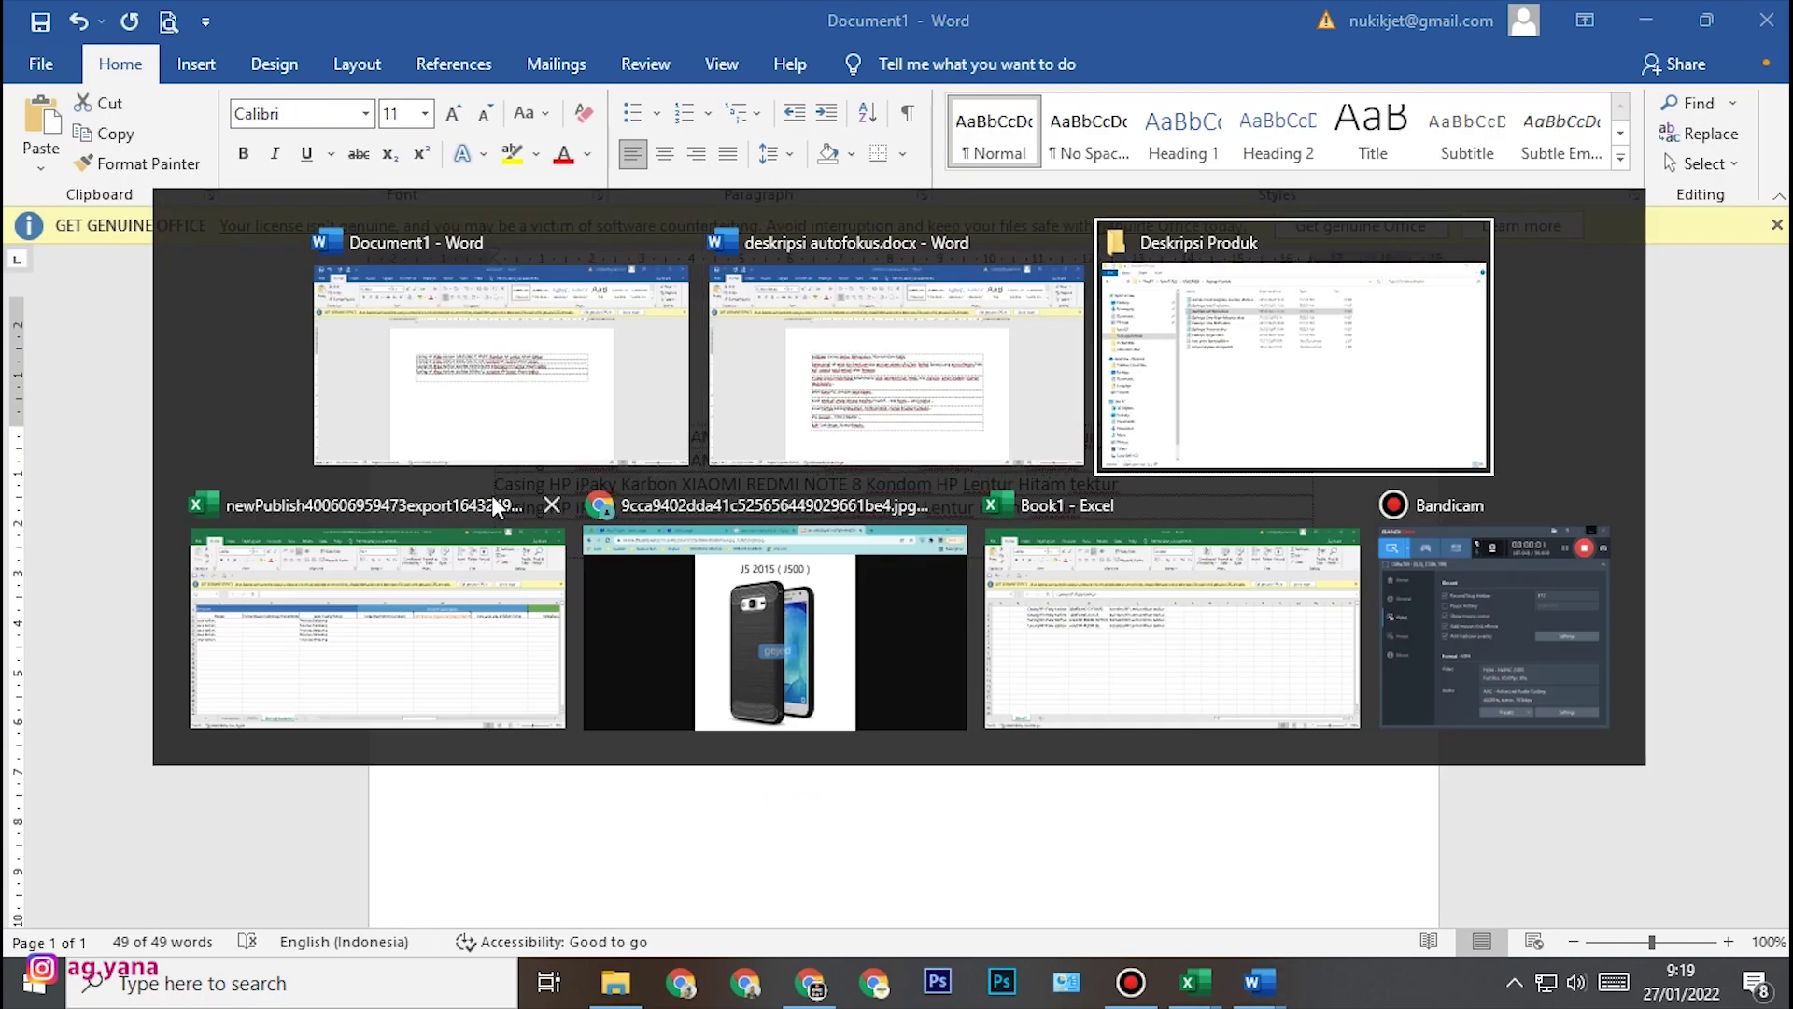
pyautogui.click(555, 625)
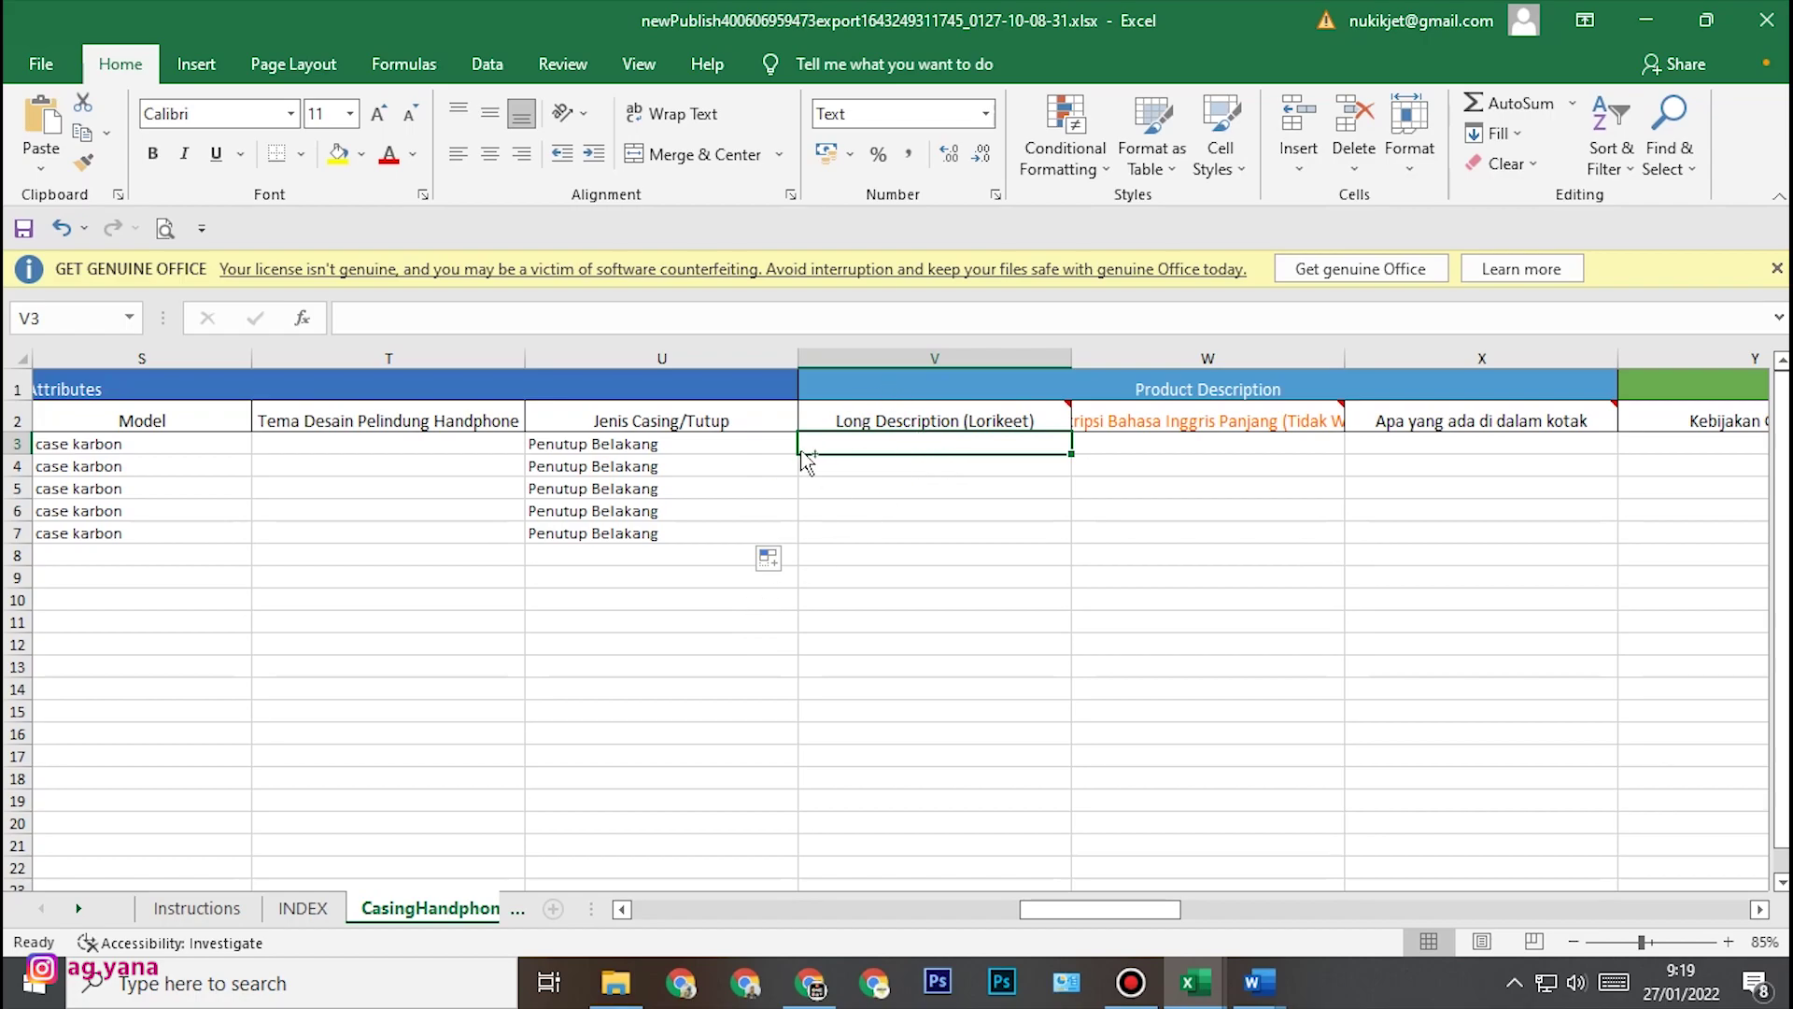
pyautogui.hotkey('ctrl', 'v')
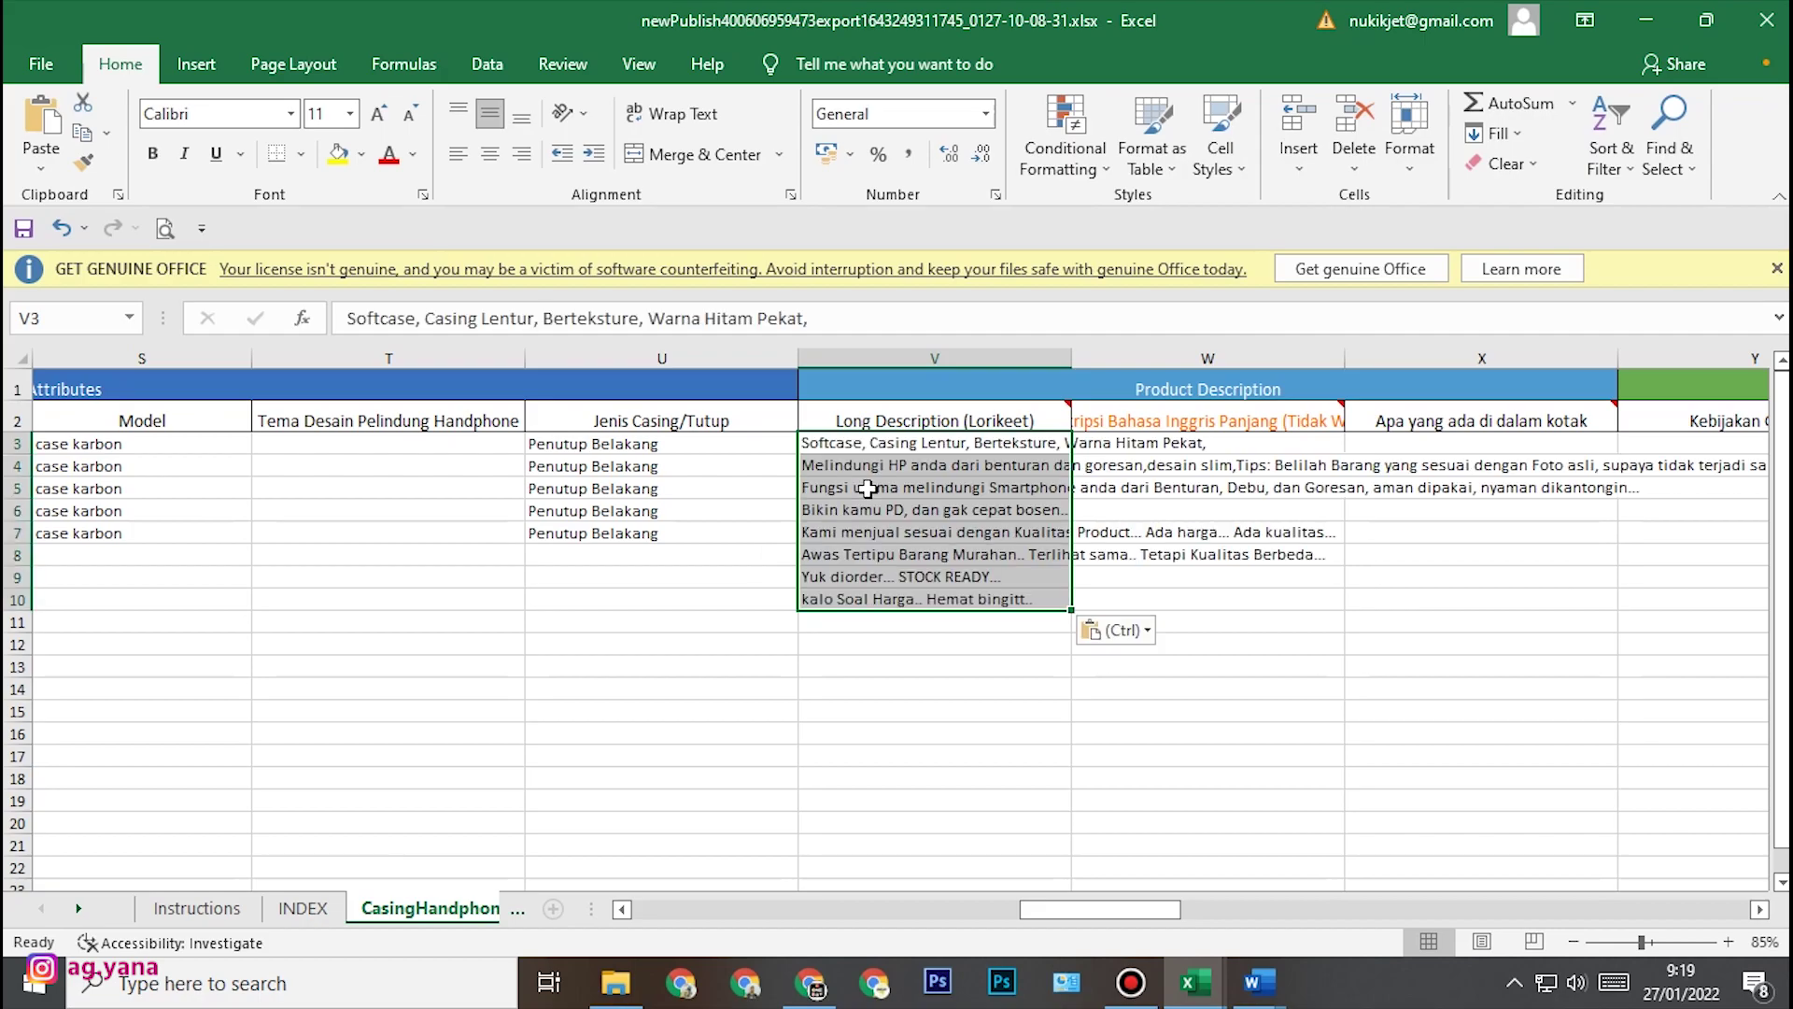
pyautogui.click(939, 643)
pyautogui.click(929, 577)
pyautogui.click(911, 510)
pyautogui.click(906, 465)
pyautogui.click(892, 442)
pyautogui.click(885, 530)
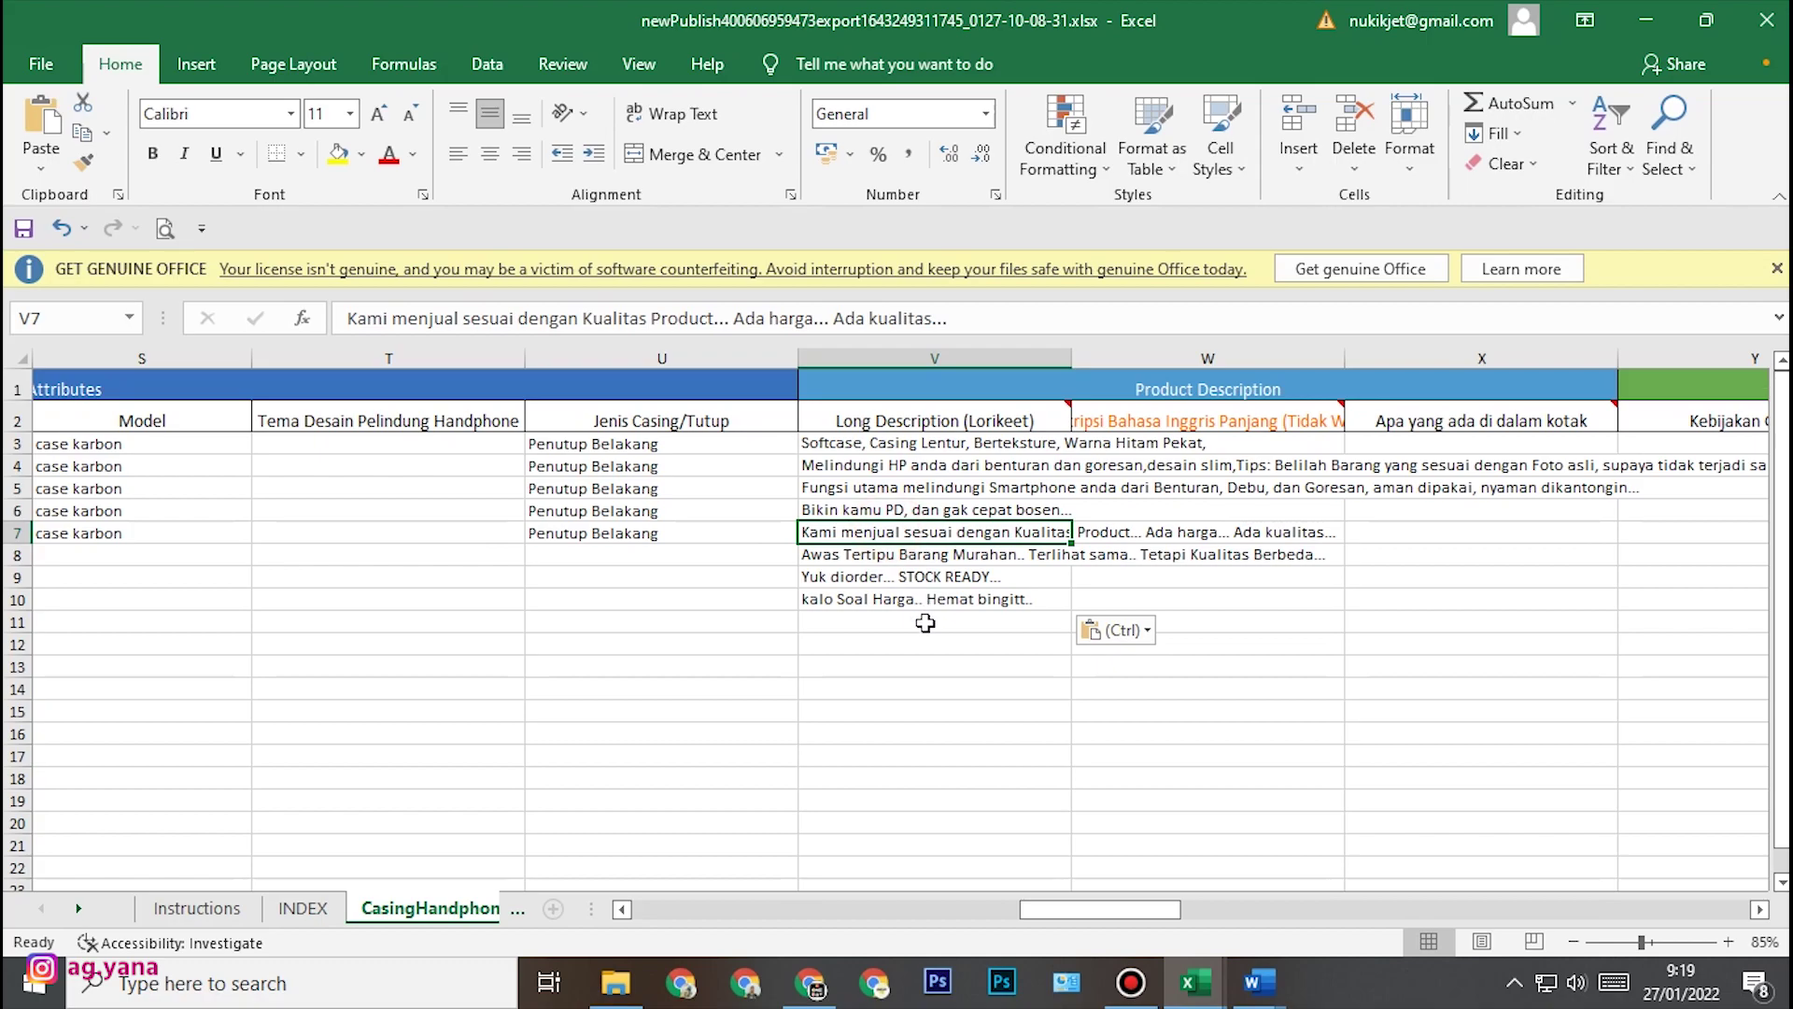
pyautogui.press('ctrl')
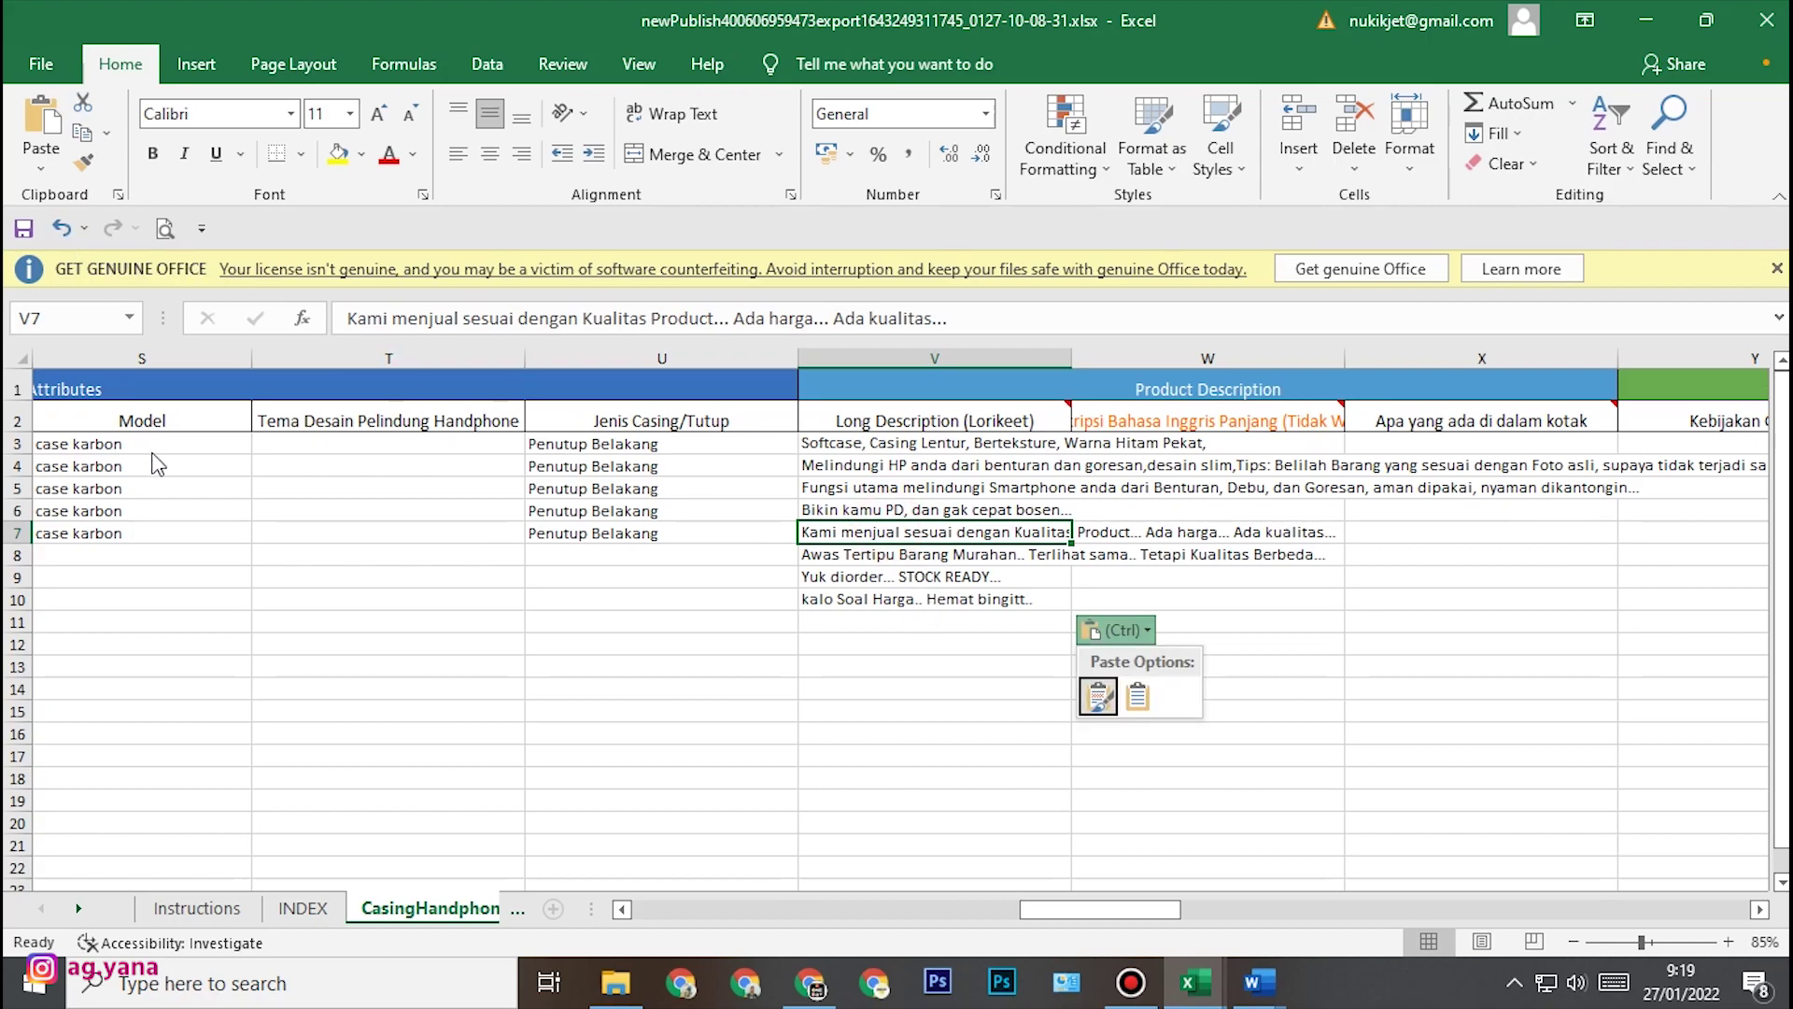
pyautogui.press('Escape')
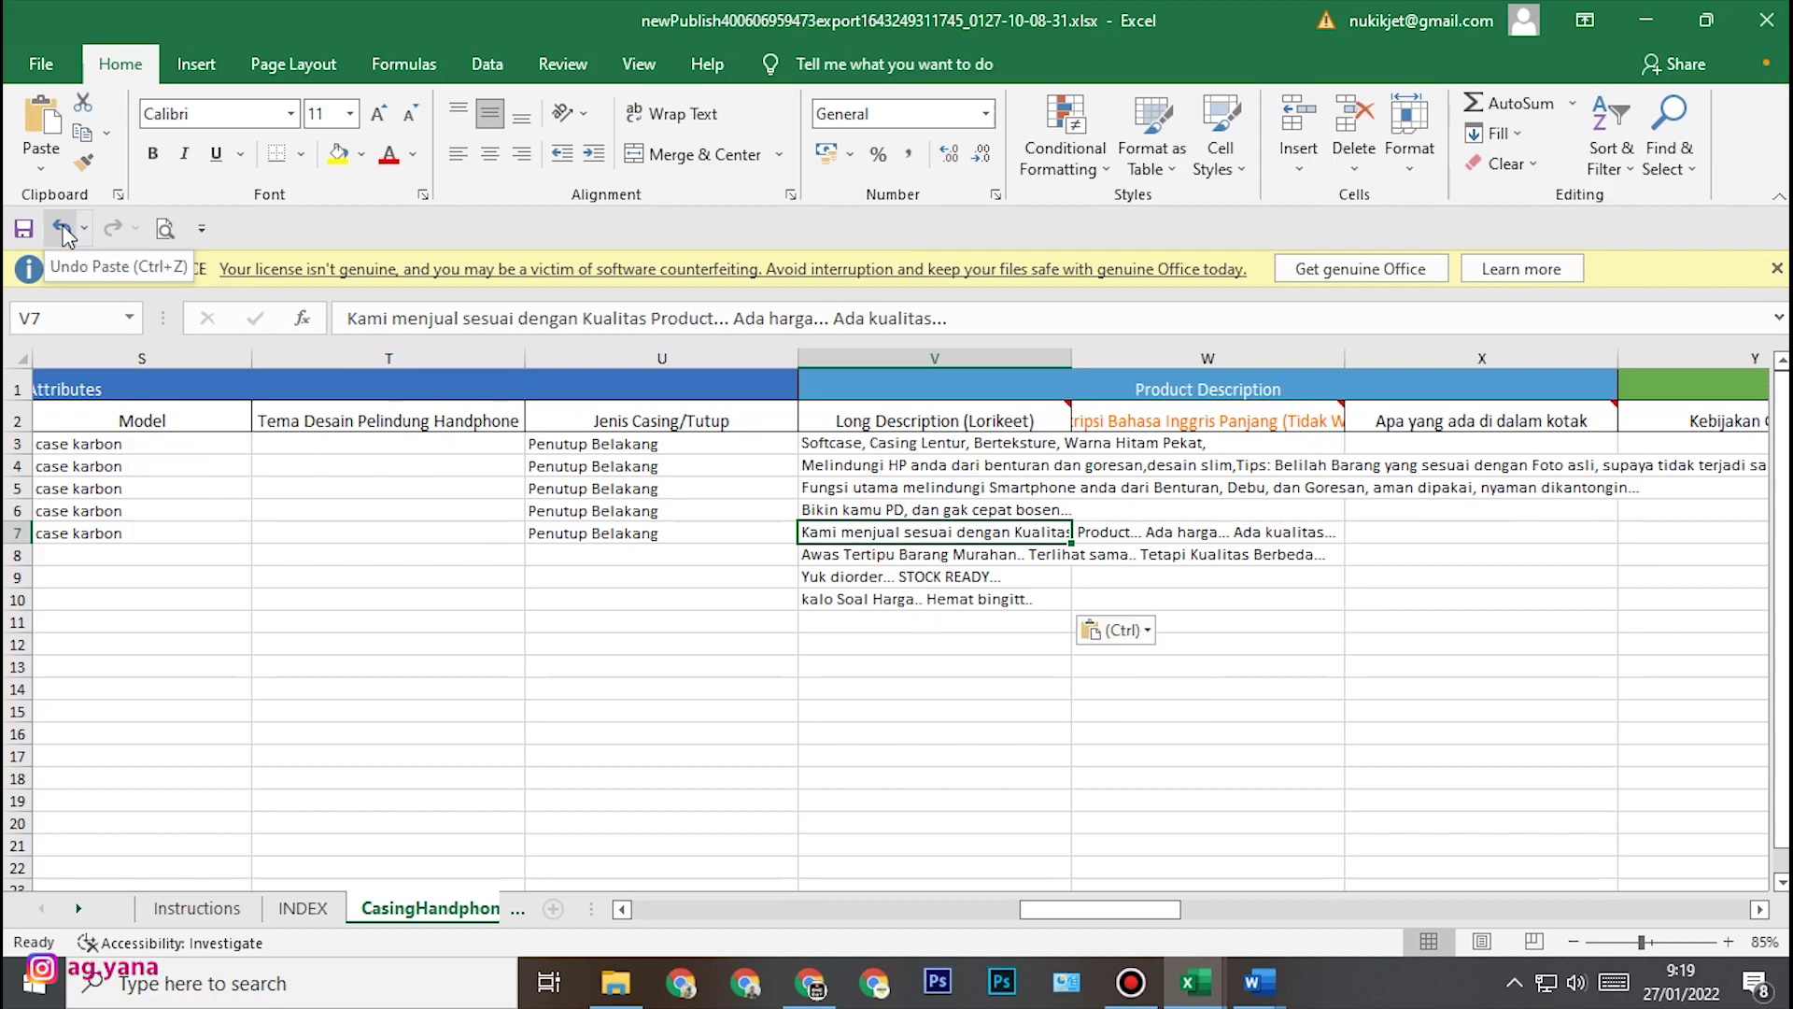
pyautogui.click(61, 229)
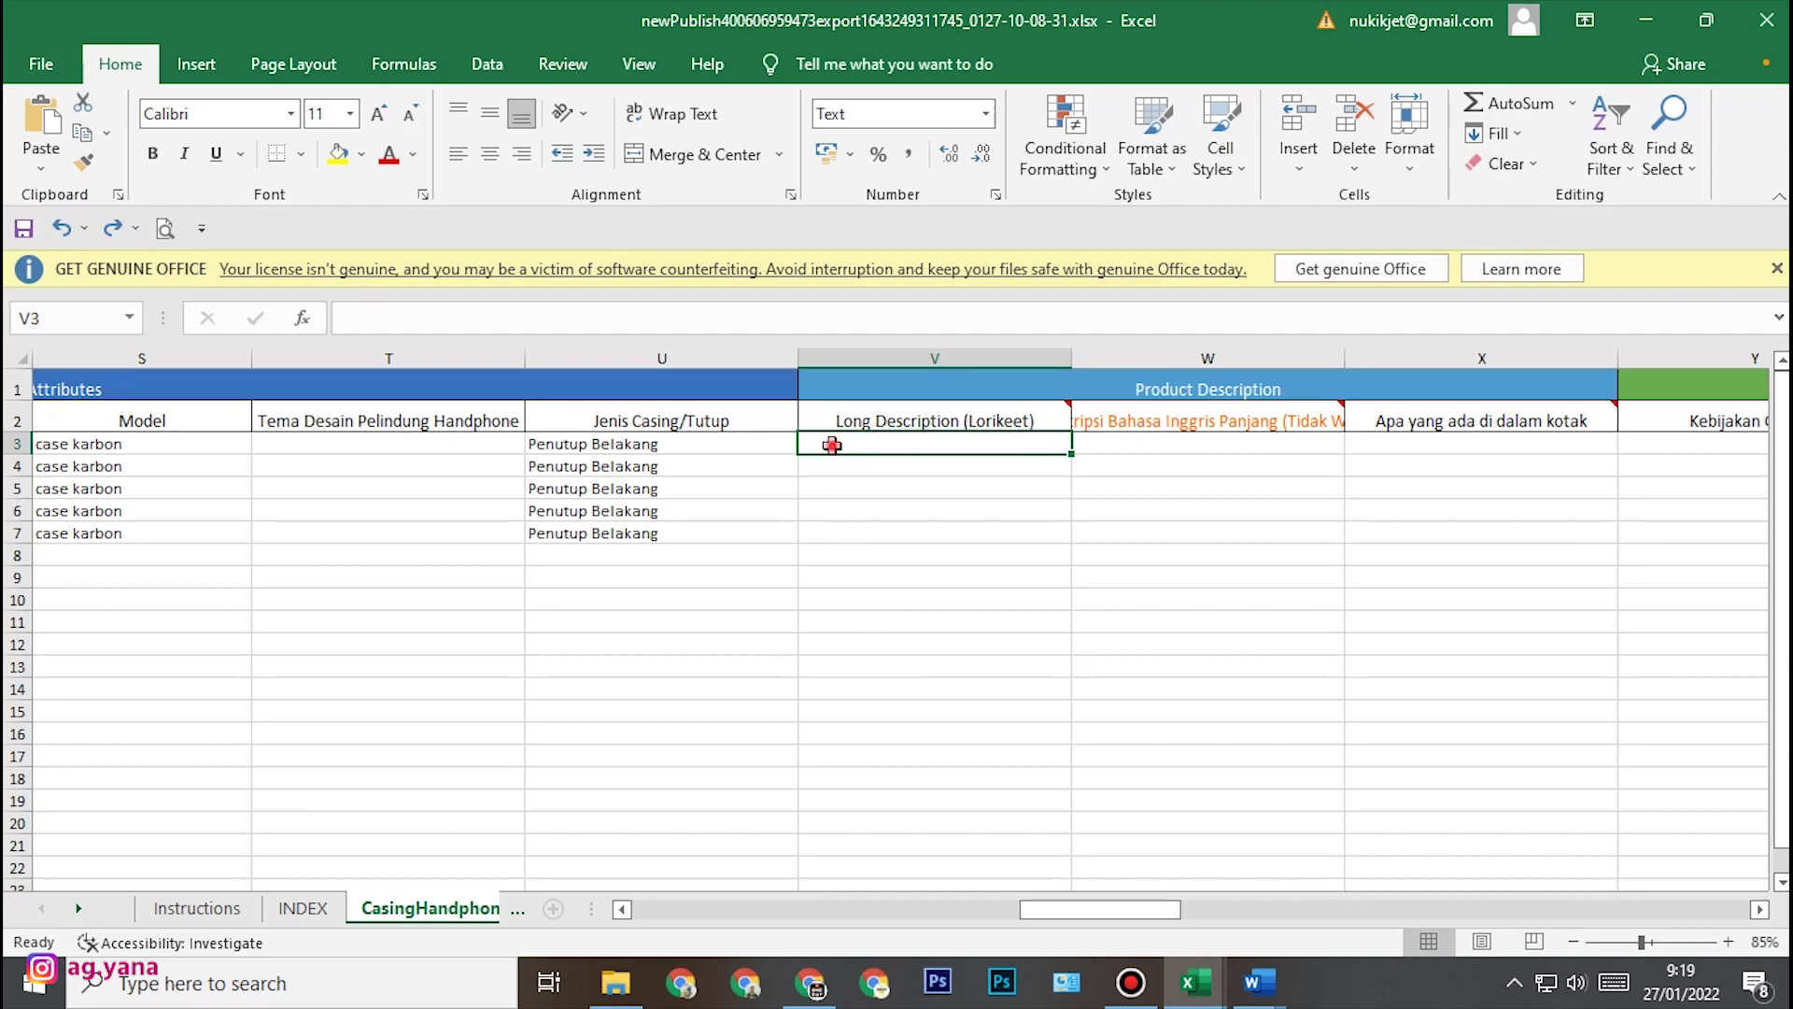
# - Paste the whole copied description inside the single cell V3 and turn off its text wrapping
pyautogui.hotkey('ctrl', 'v')
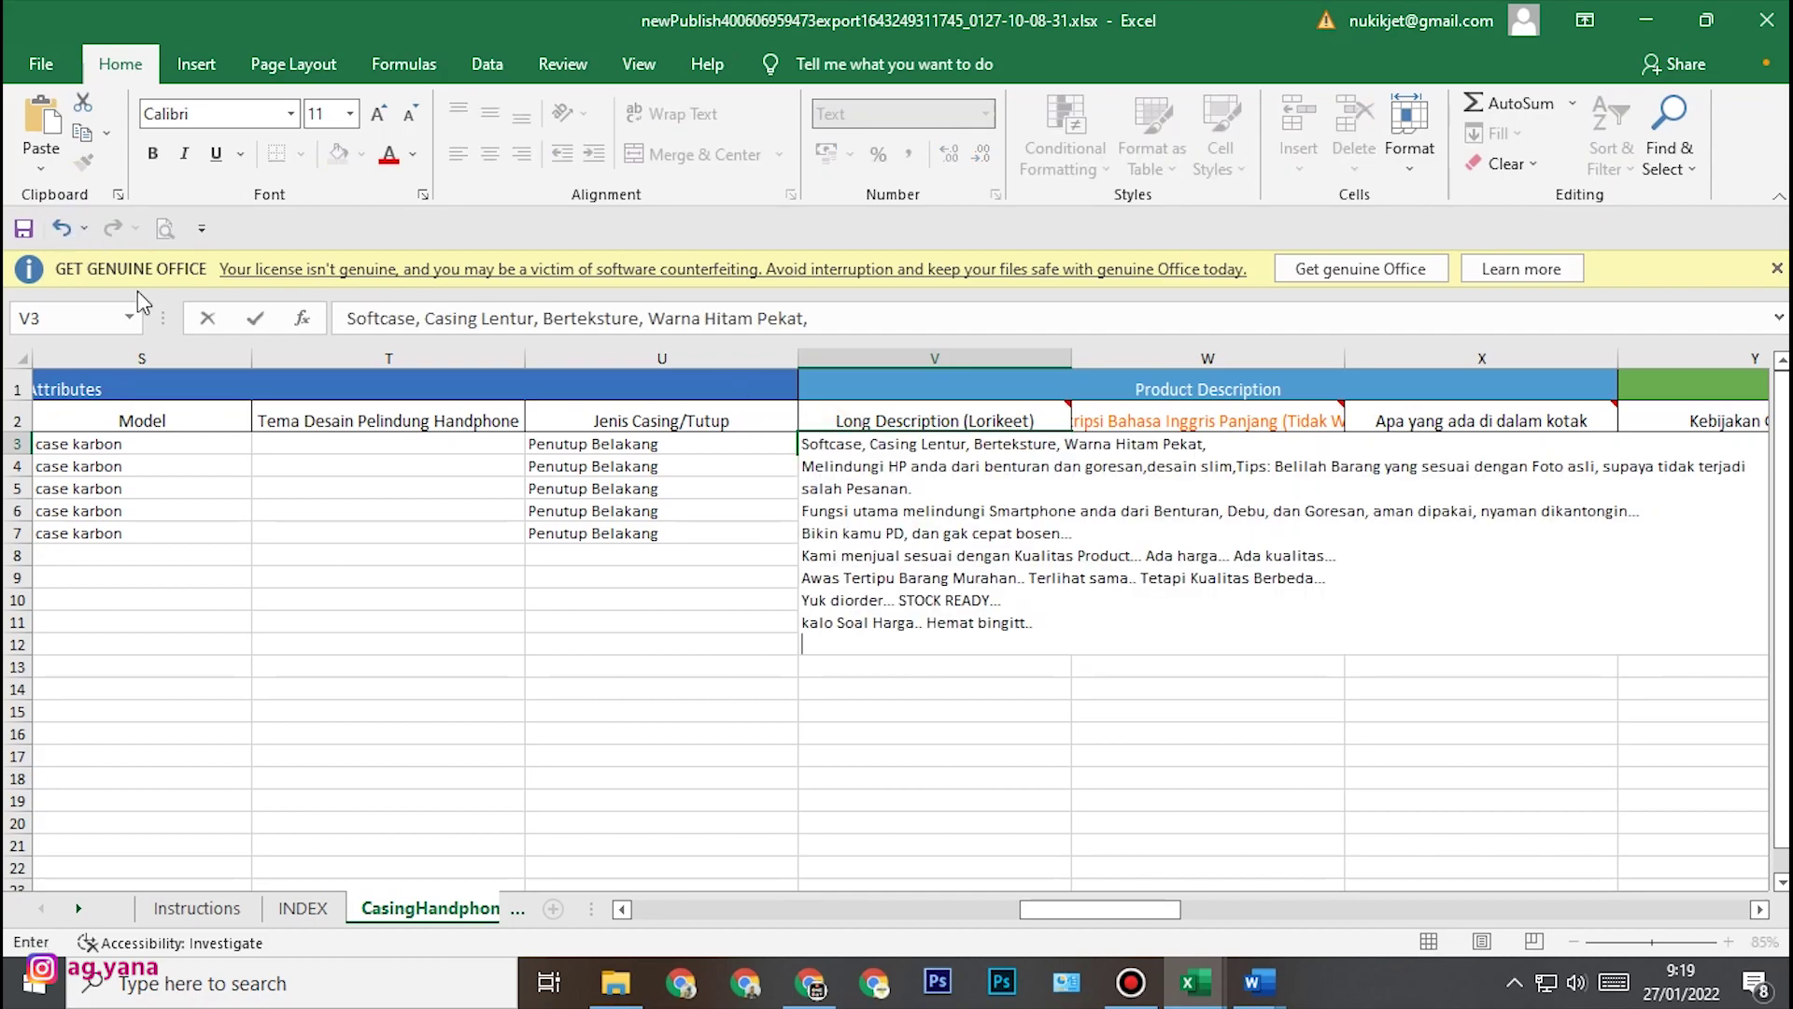
pyautogui.press('Tab')
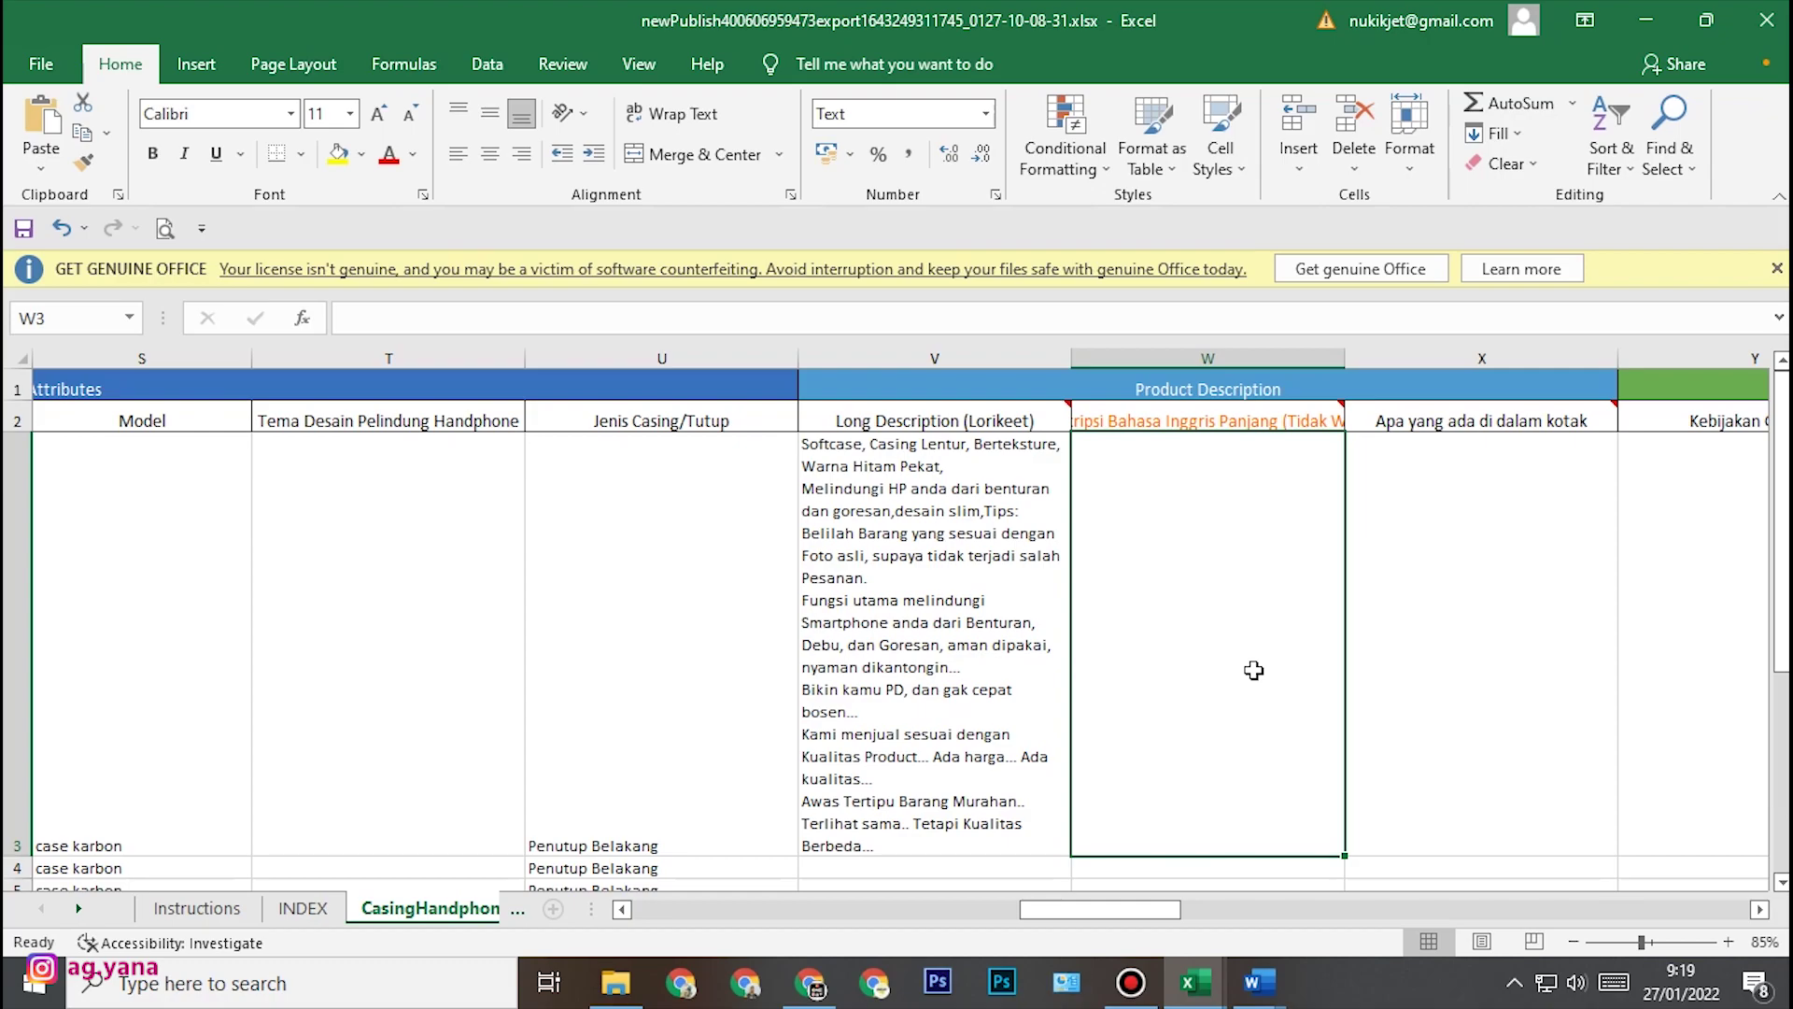
pyautogui.click(915, 583)
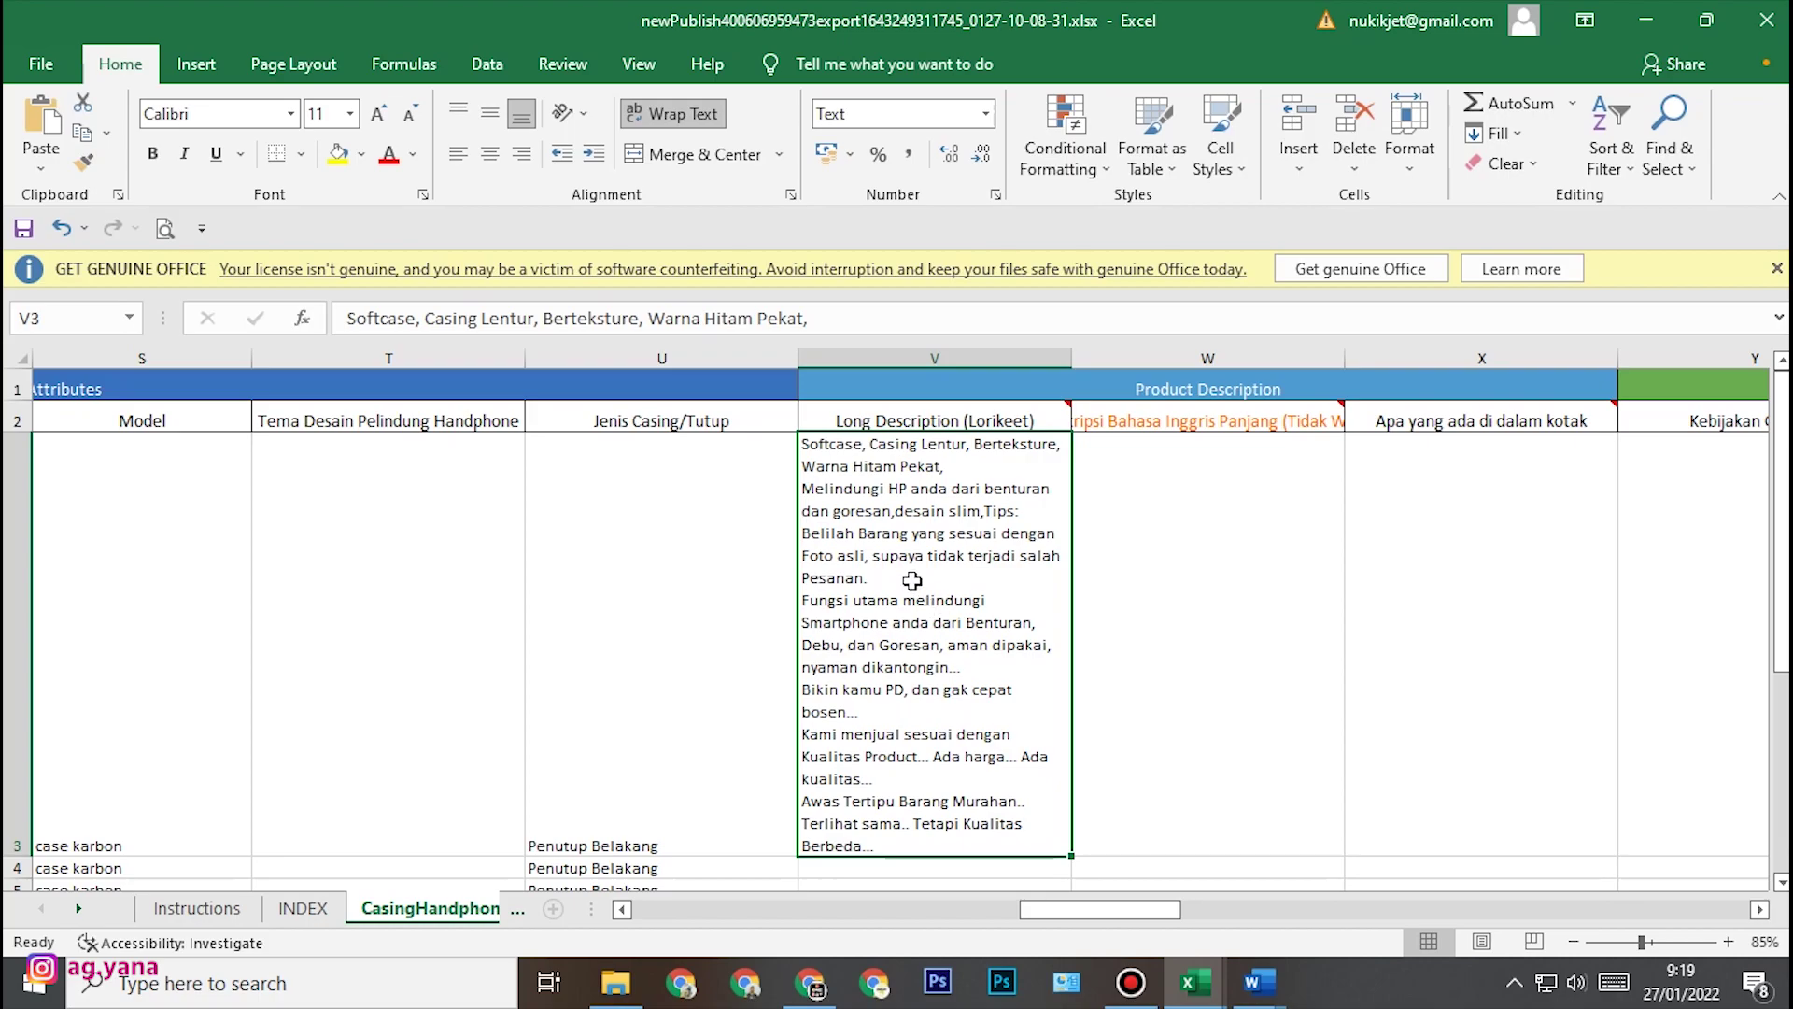
pyautogui.click(683, 116)
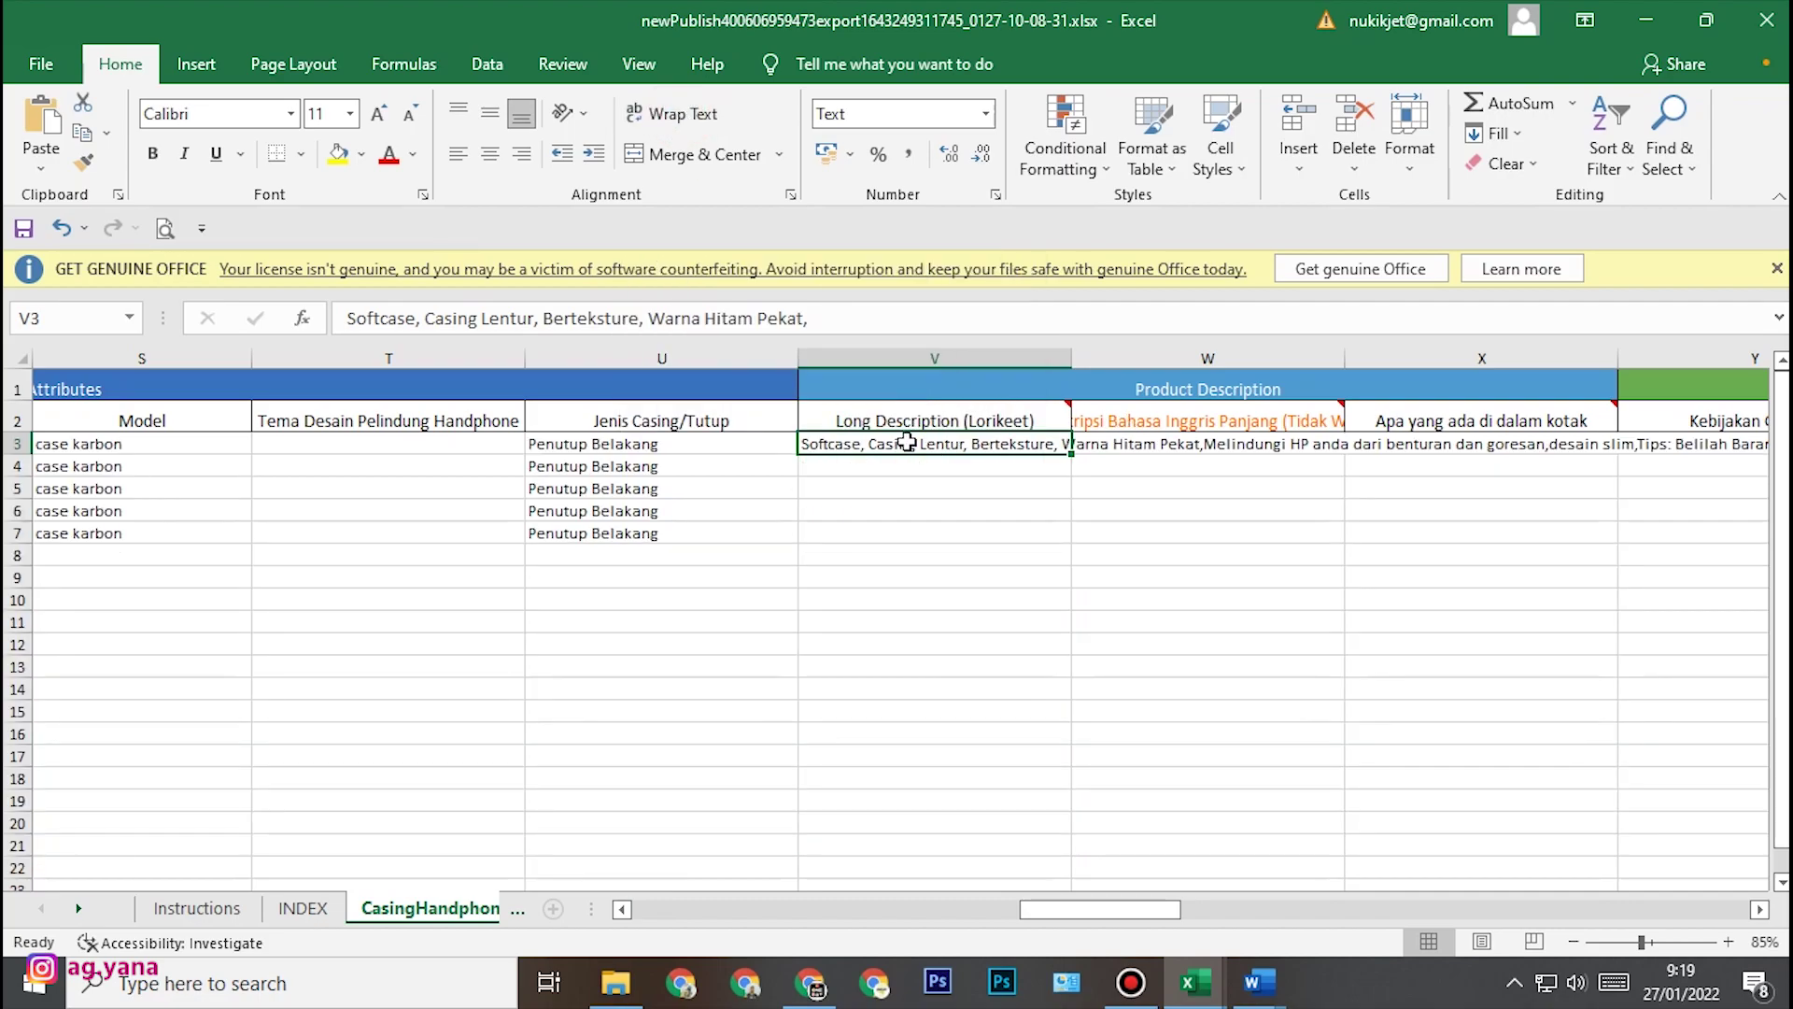
# - Check the full description inside V3, turn its text wrapping off again and fill it down to row 7
pyautogui.doubleClick(929, 446)
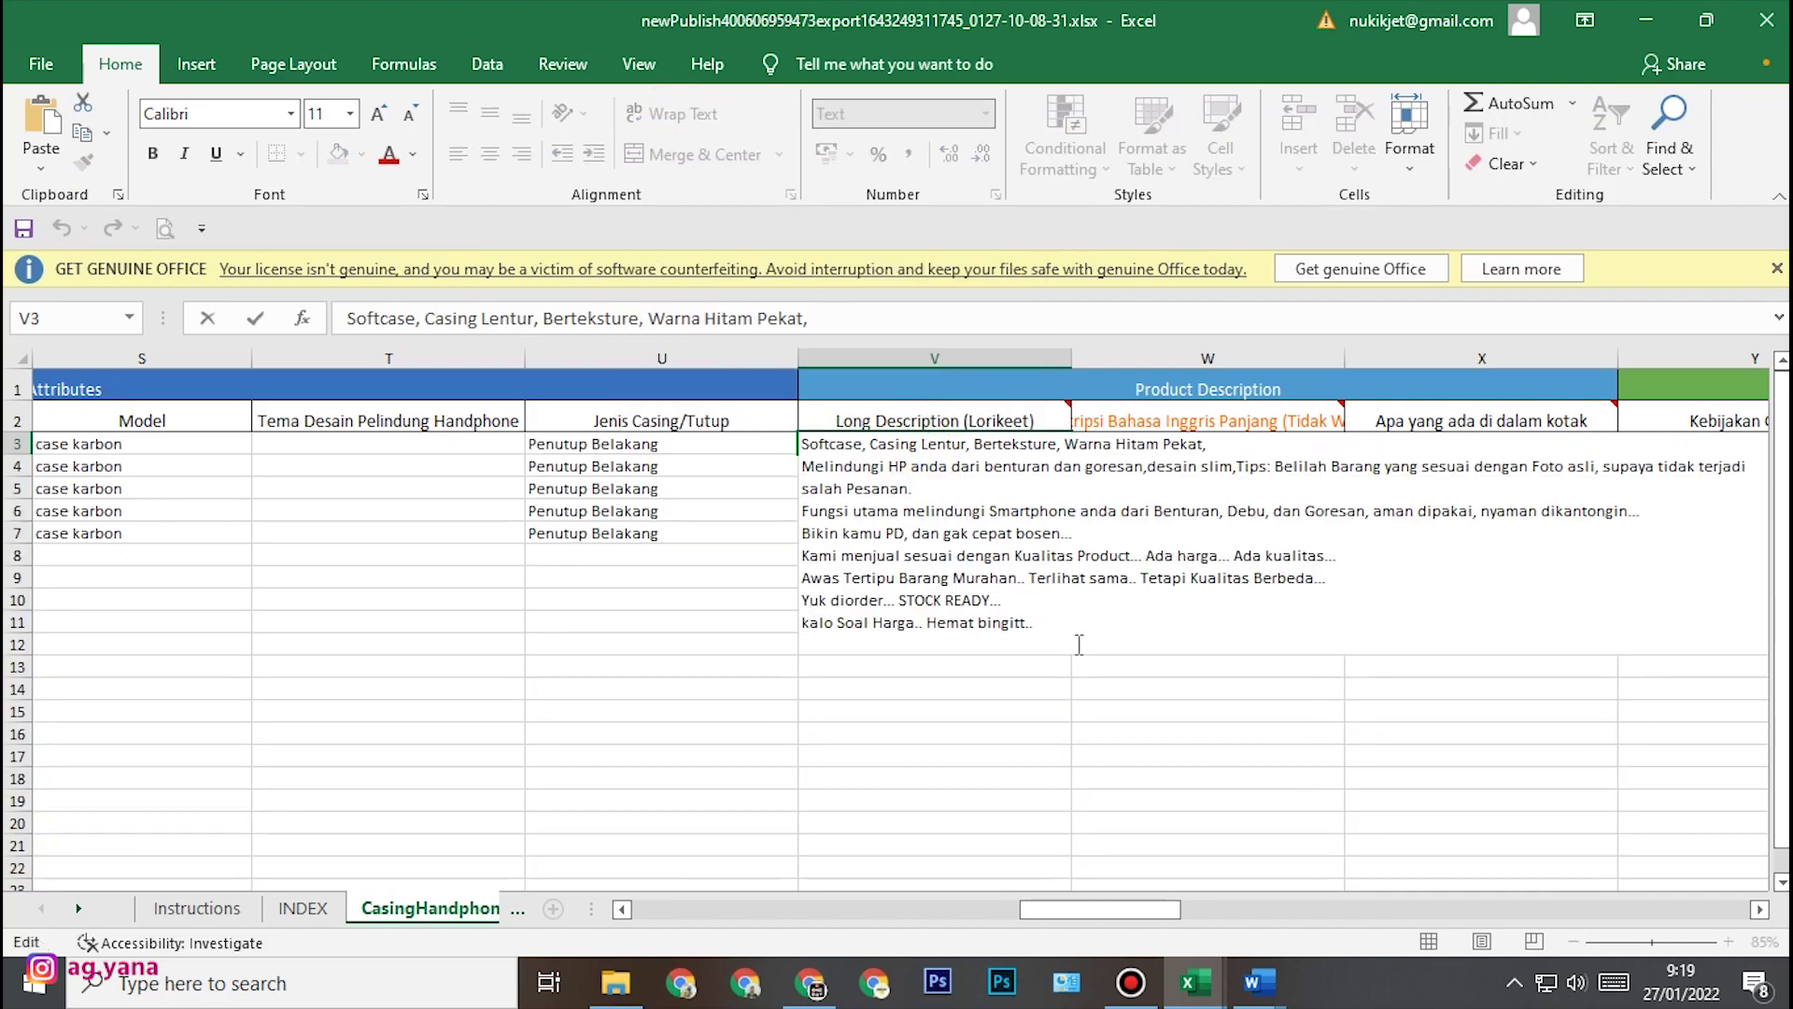
pyautogui.click(1038, 727)
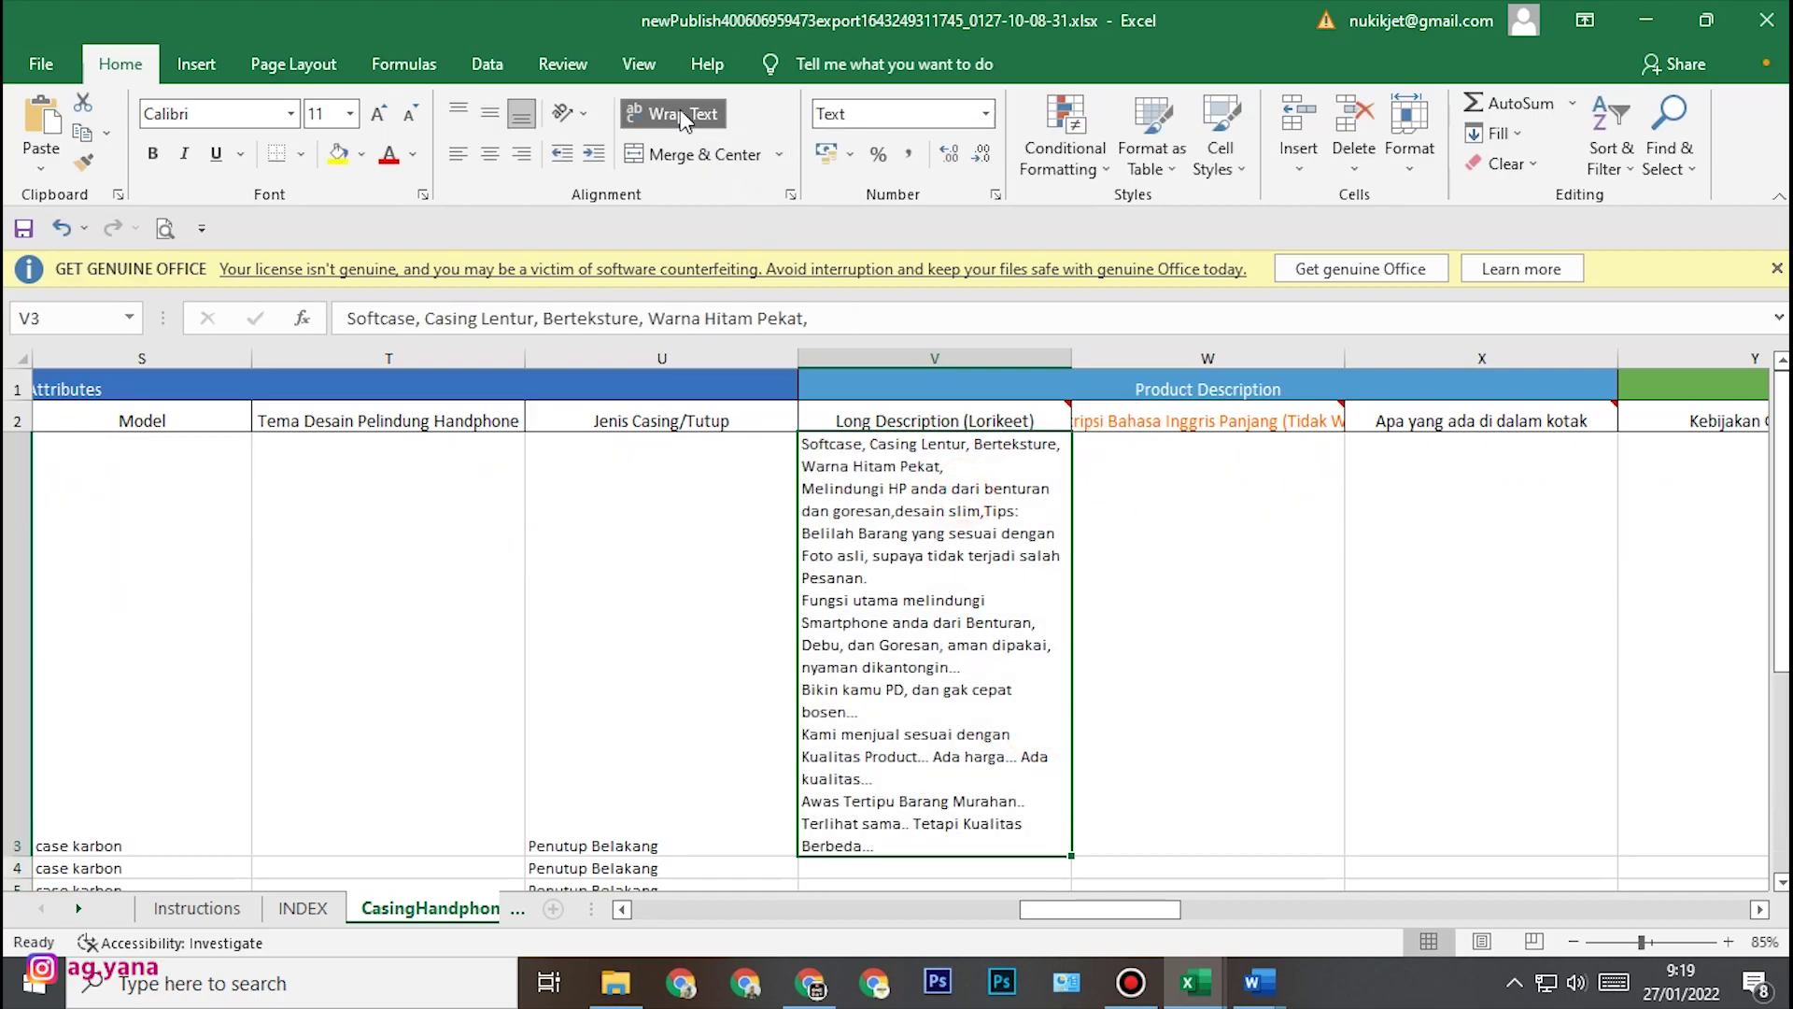
pyautogui.click(682, 114)
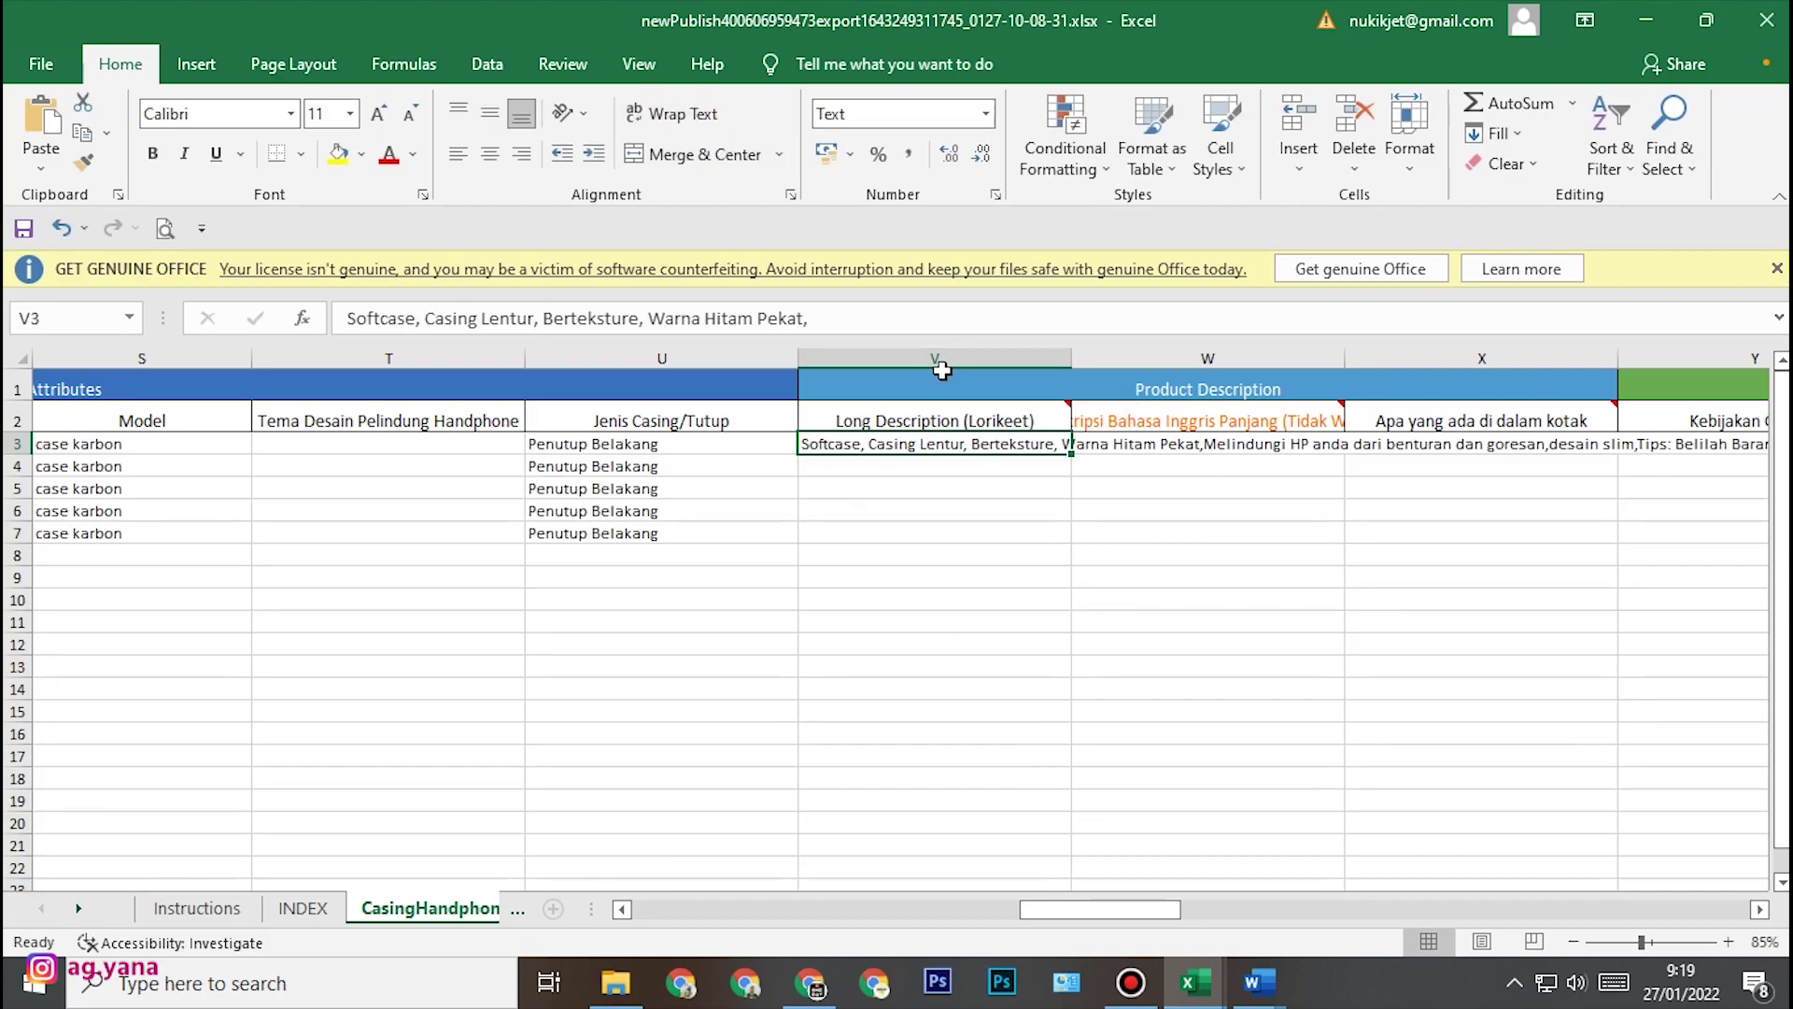
pyautogui.moveTo(1143, 909)
pyautogui.mouseDown()
pyautogui.moveTo(944, 913)
pyautogui.moveTo(1127, 915)
pyautogui.mouseUp()
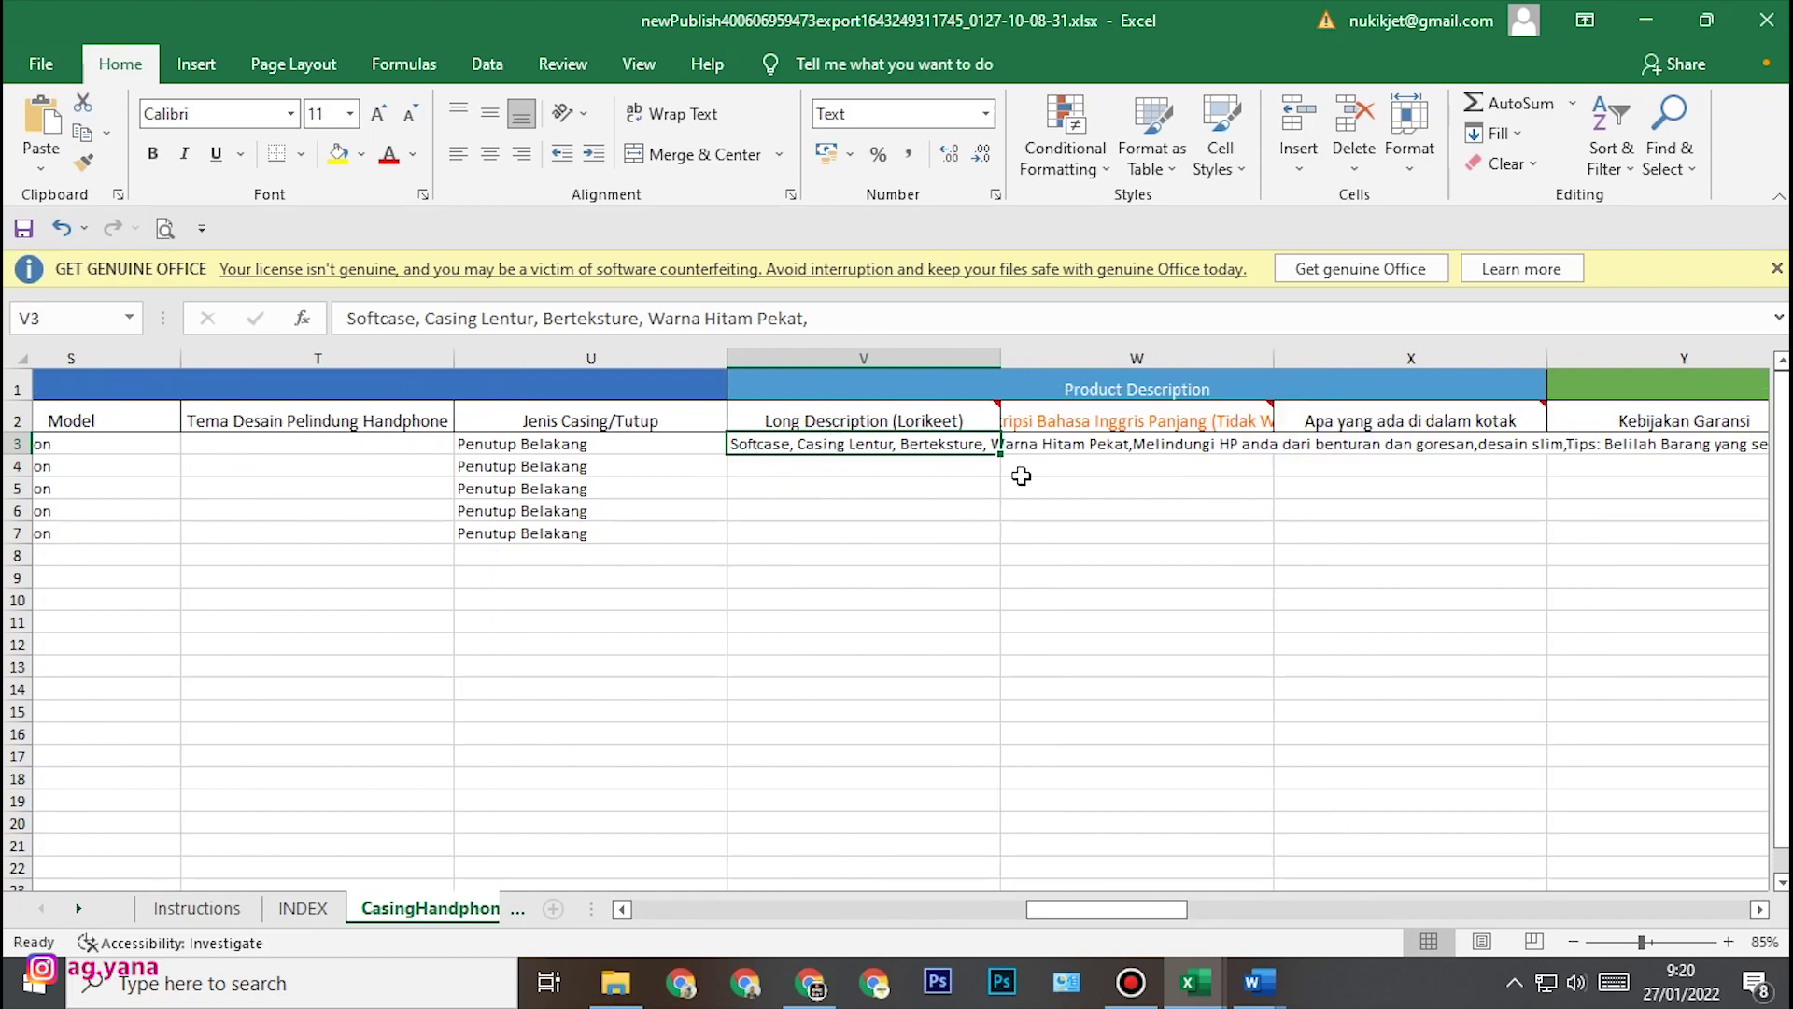
pyautogui.moveTo(1000, 453); pyautogui.dragTo(918, 534)
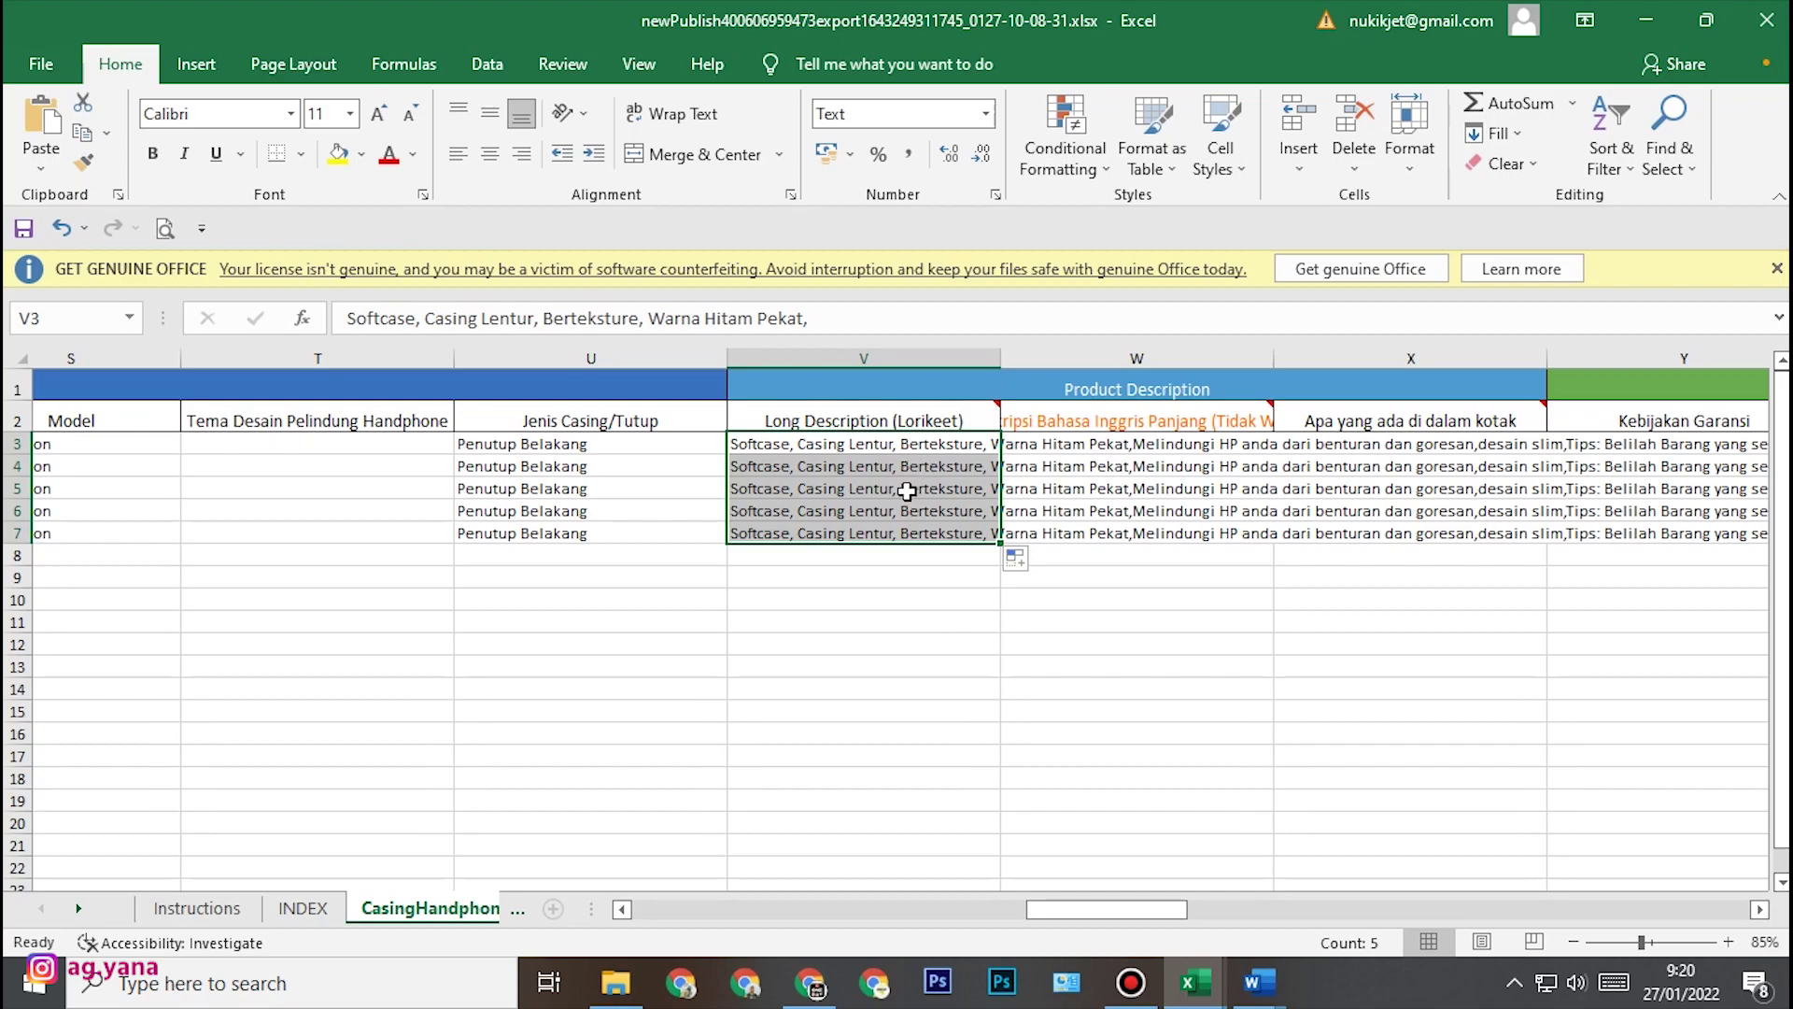
# - Enter 1 buah case in cell X3 under Apa yang ada di dalam kotak and fill it down to row 7
pyautogui.moveTo(1169, 913); pyautogui.dragTo(1219, 906)
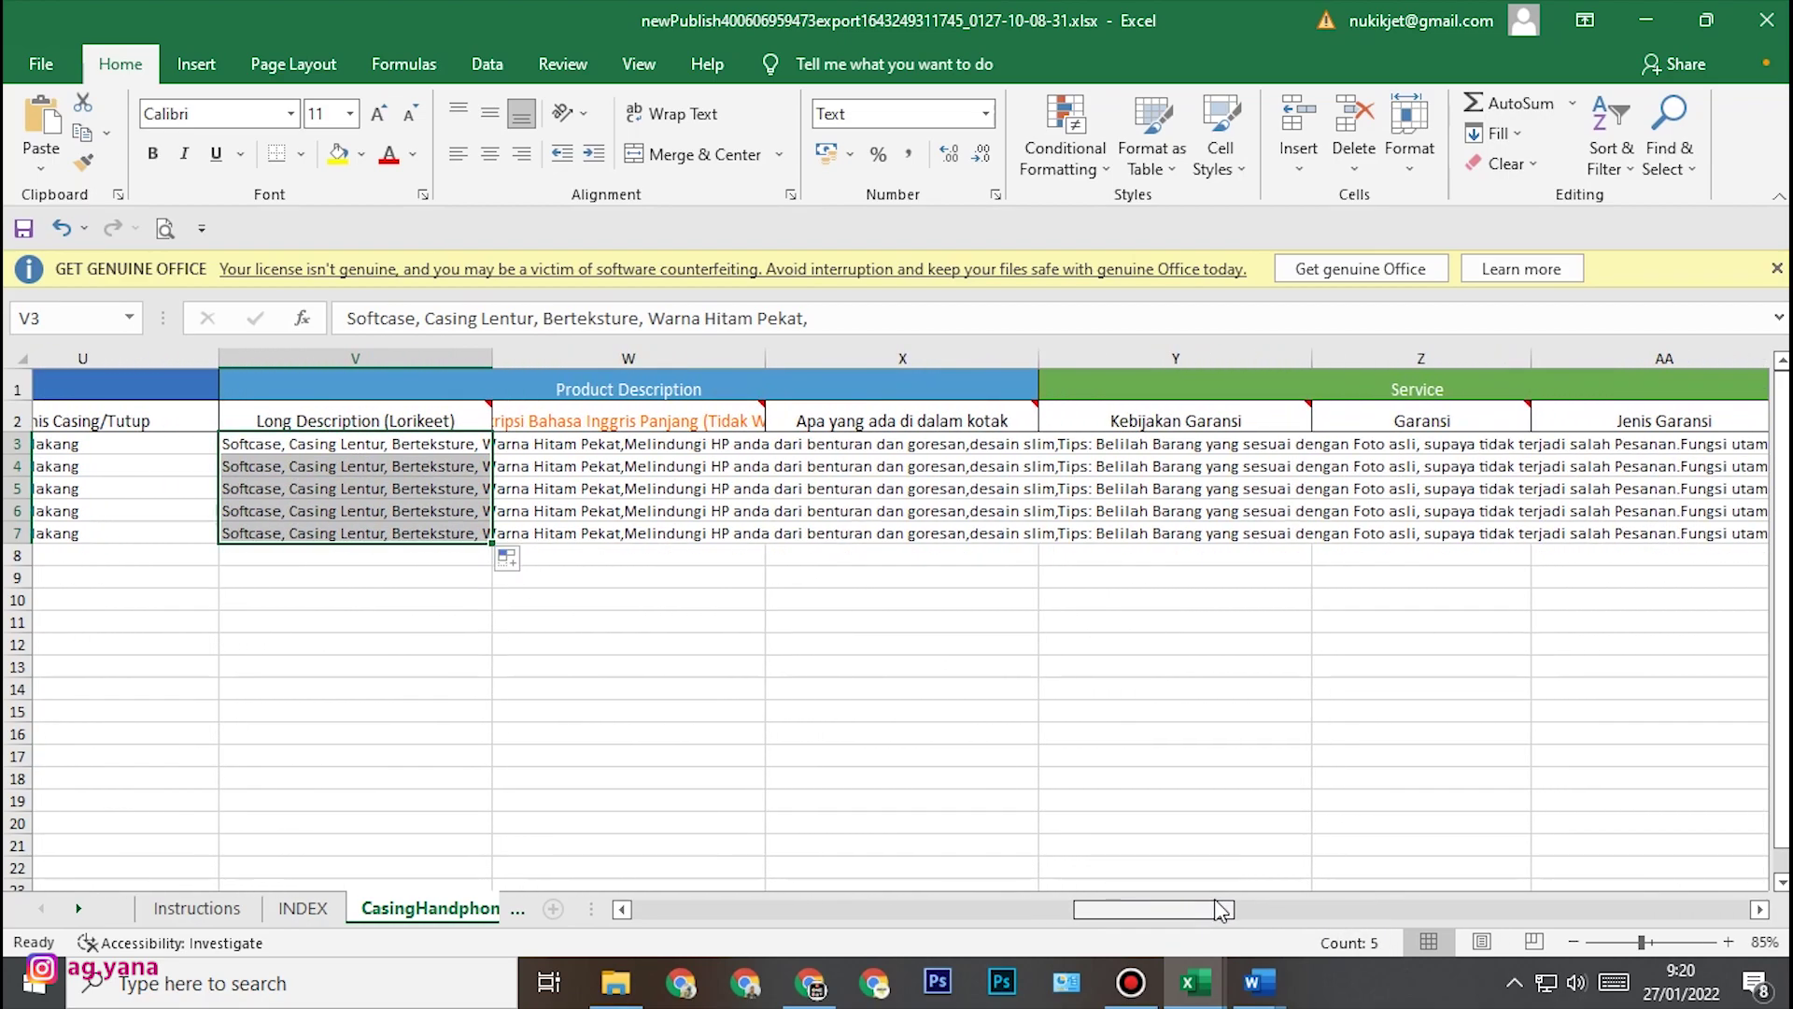
pyautogui.click(927, 447)
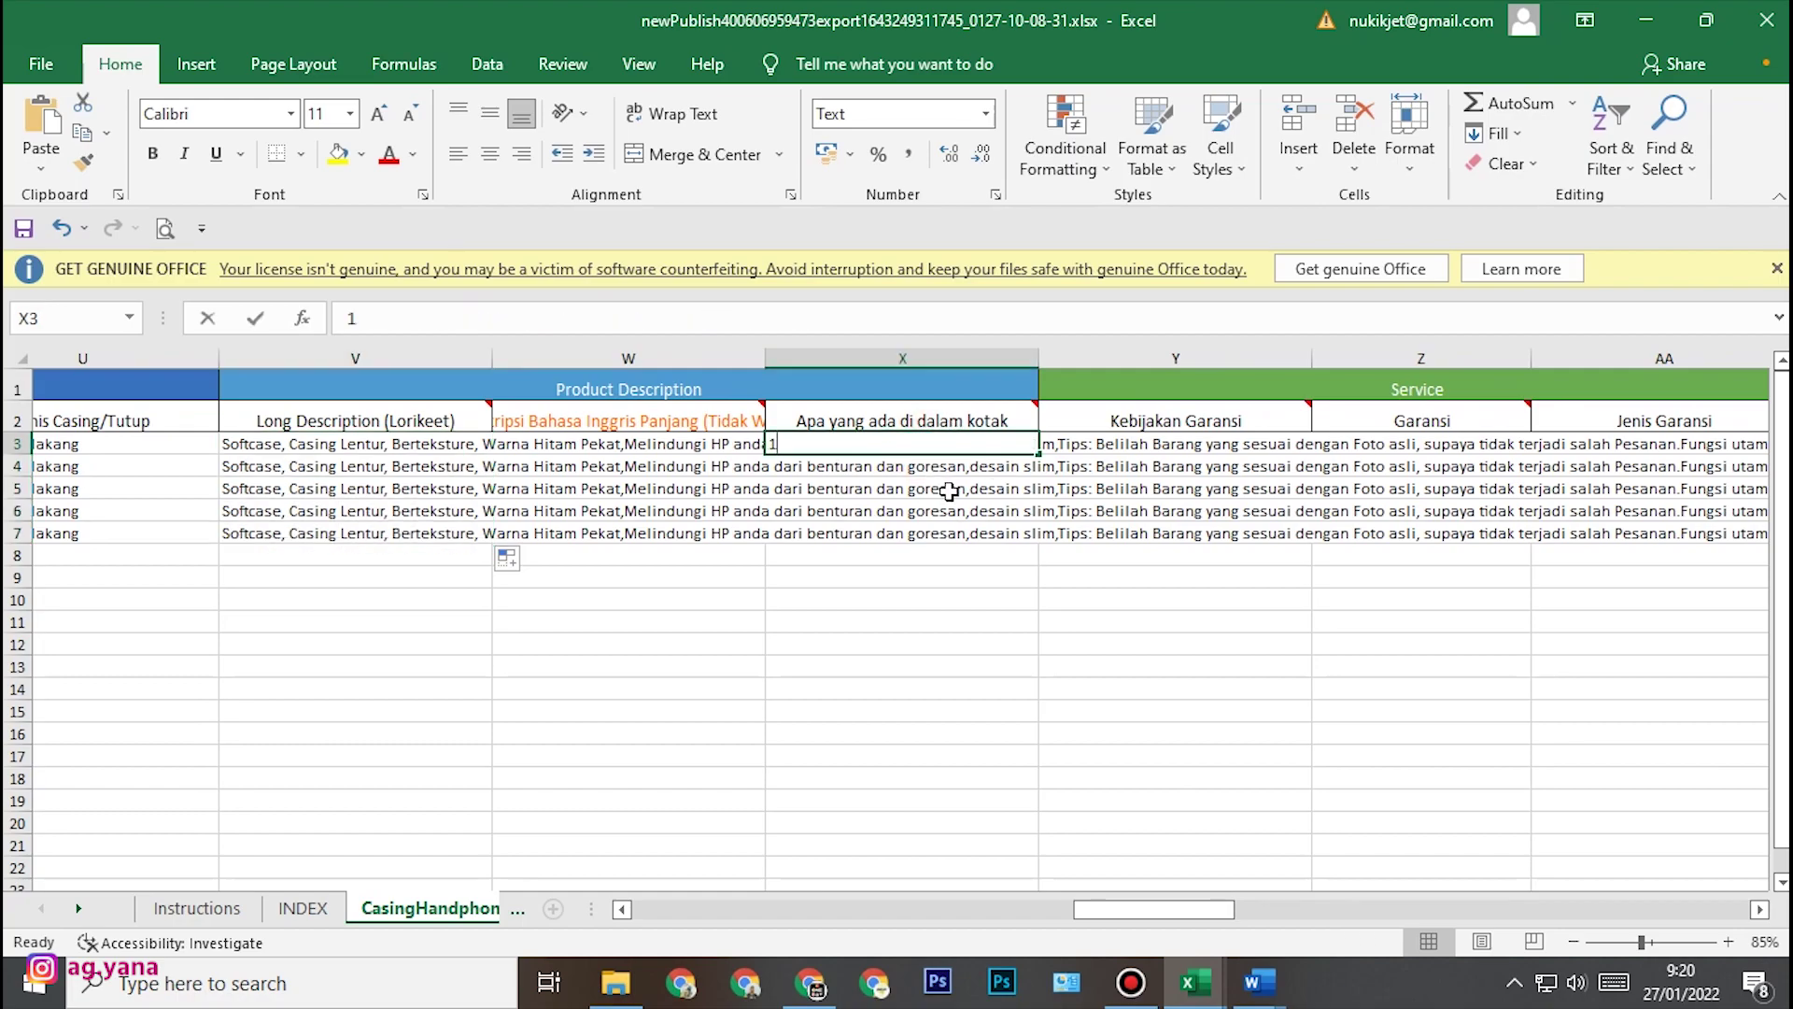
pyautogui.write('1 buah case')
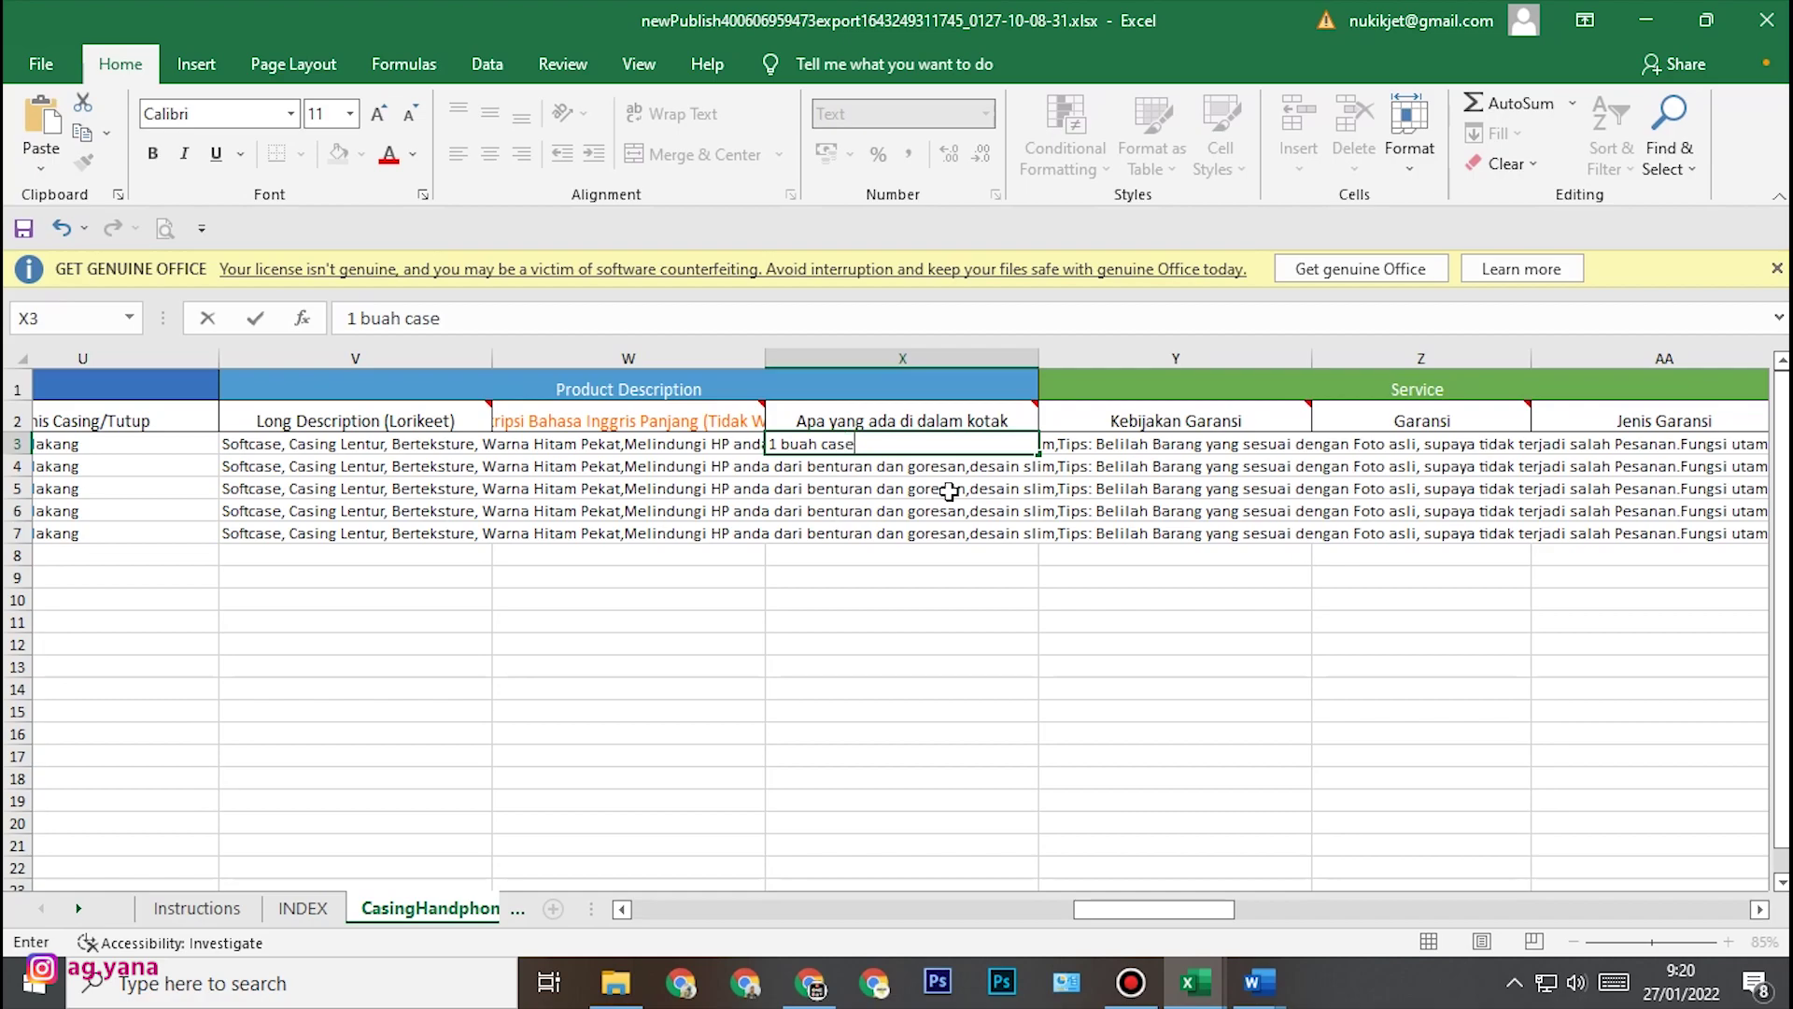
pyautogui.click(869, 443)
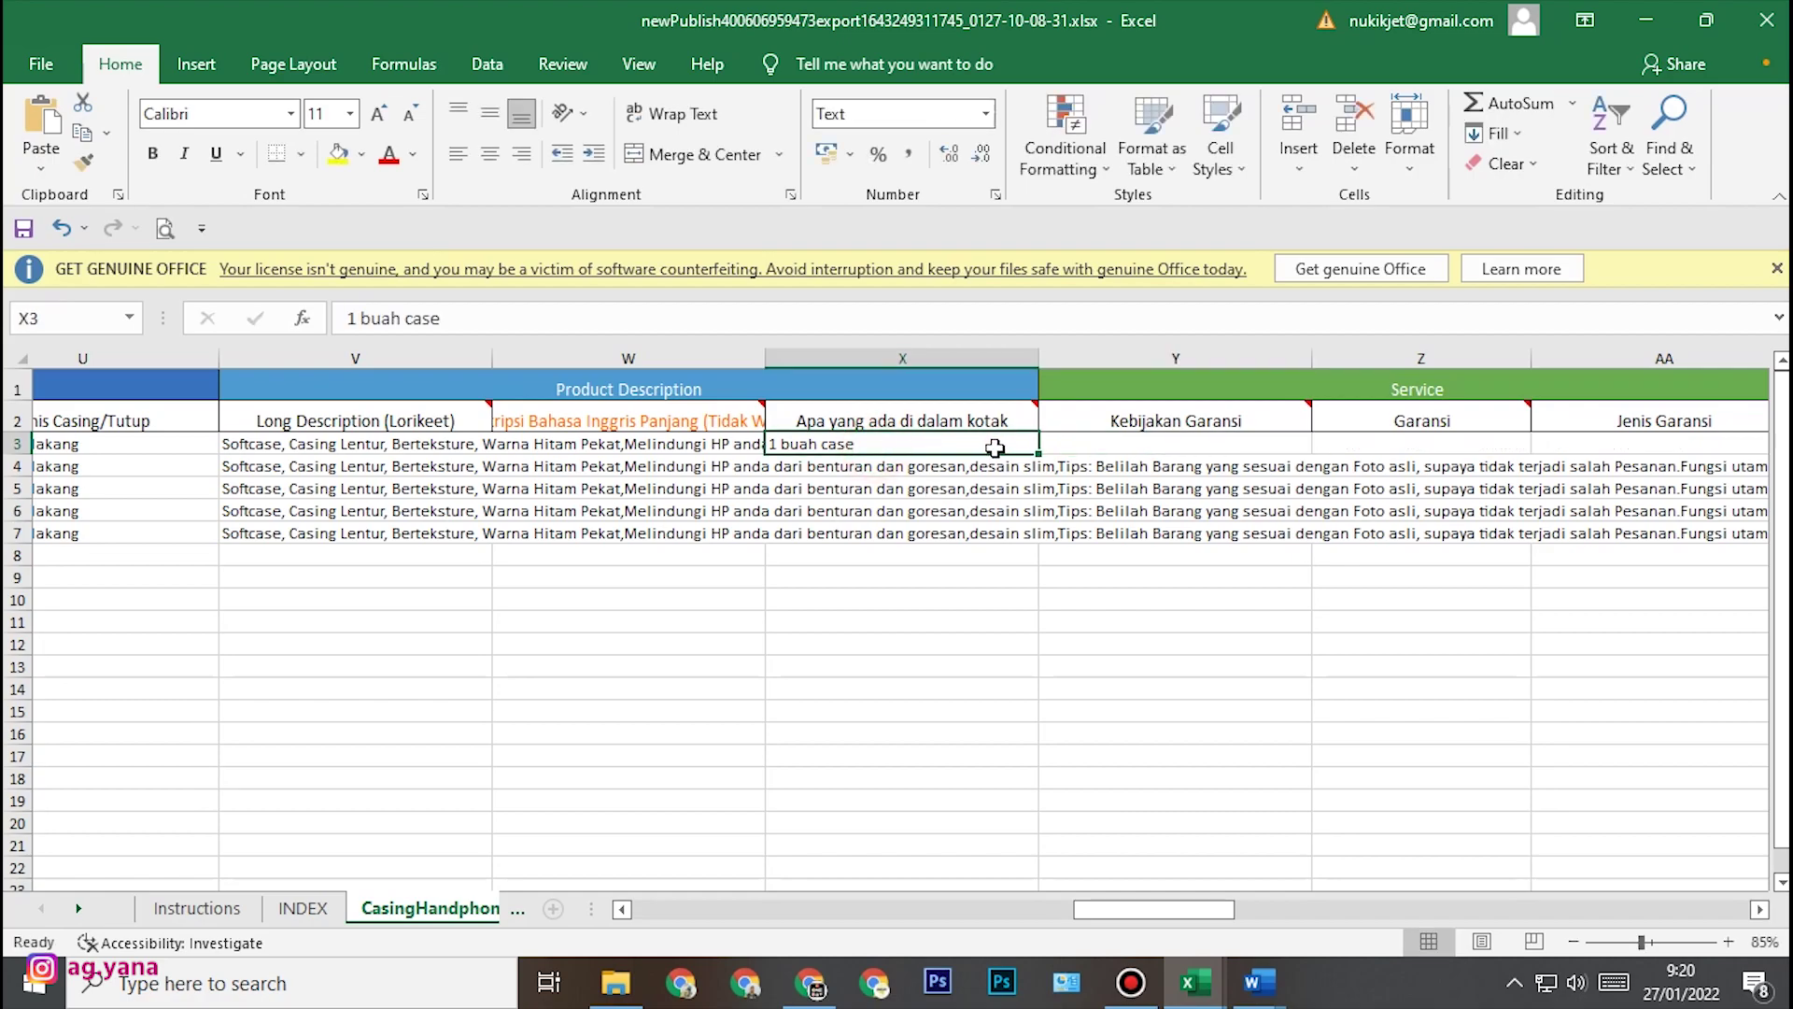
pyautogui.moveTo(1042, 454); pyautogui.dragTo(1039, 543)
pyautogui.click(853, 579)
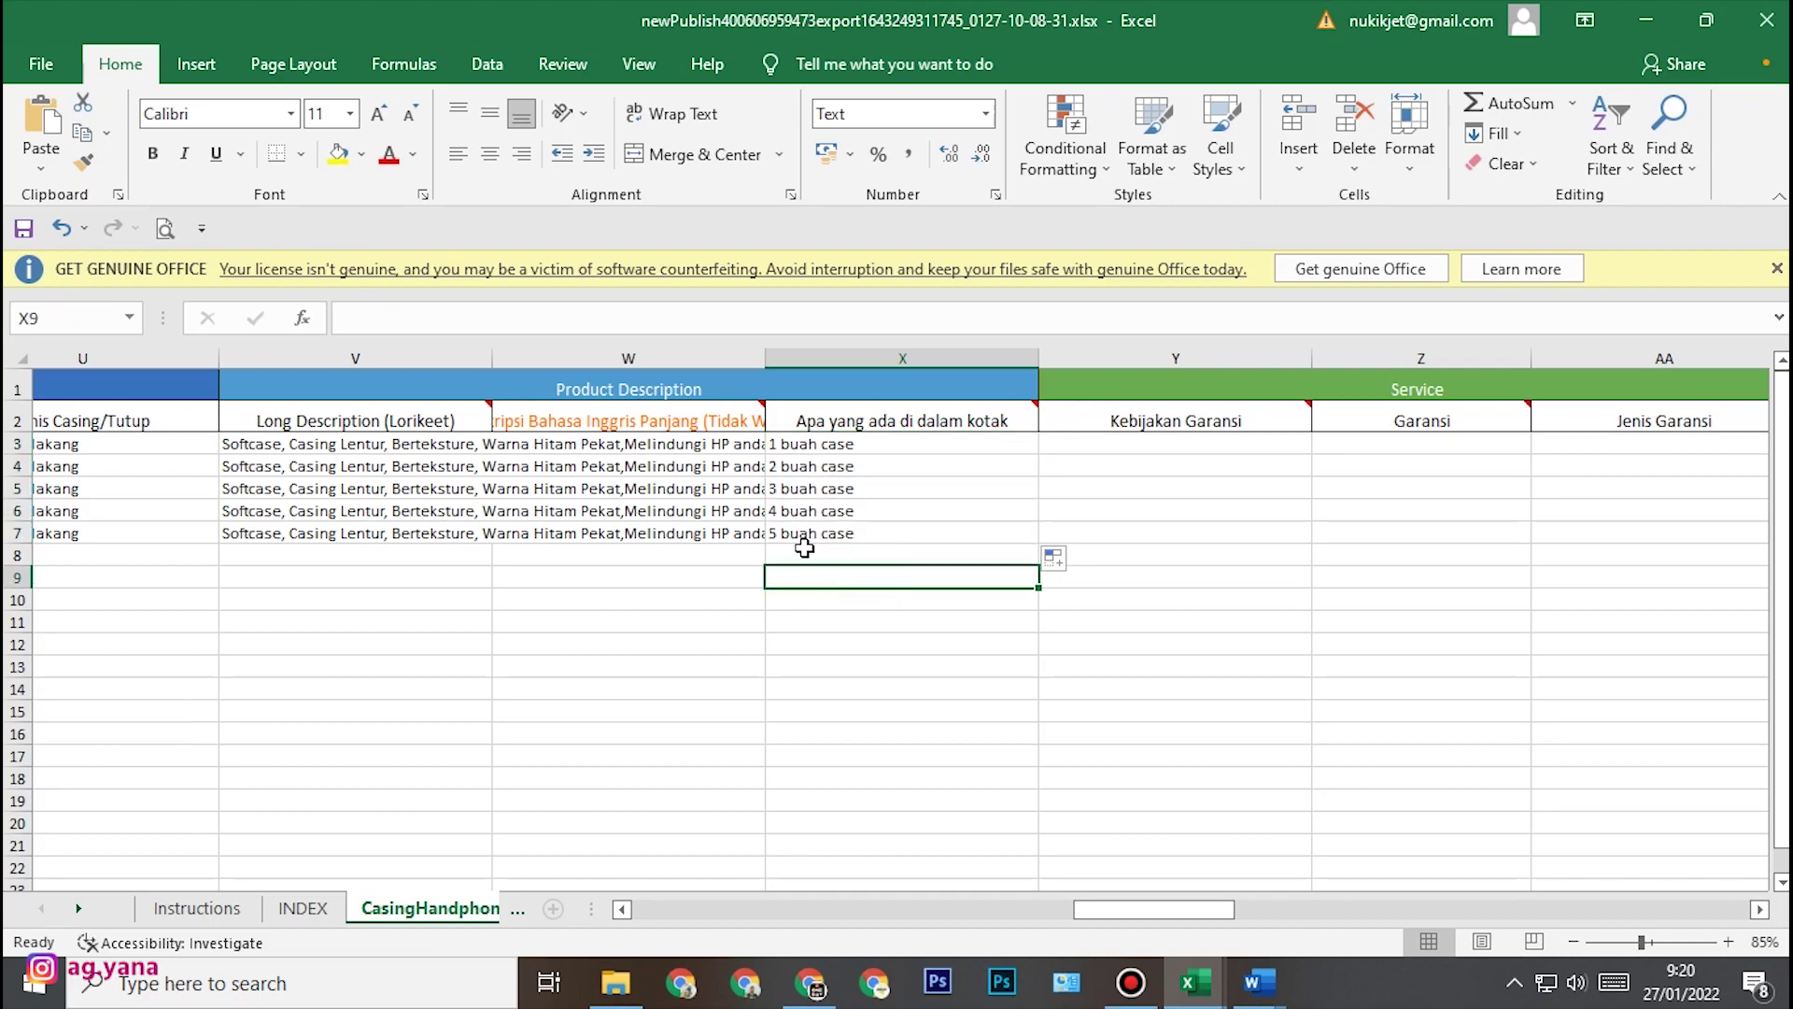
# - Copy the text of X3 over cells X4 to X7 so every row reads 1 buah case
pyautogui.click(840, 442)
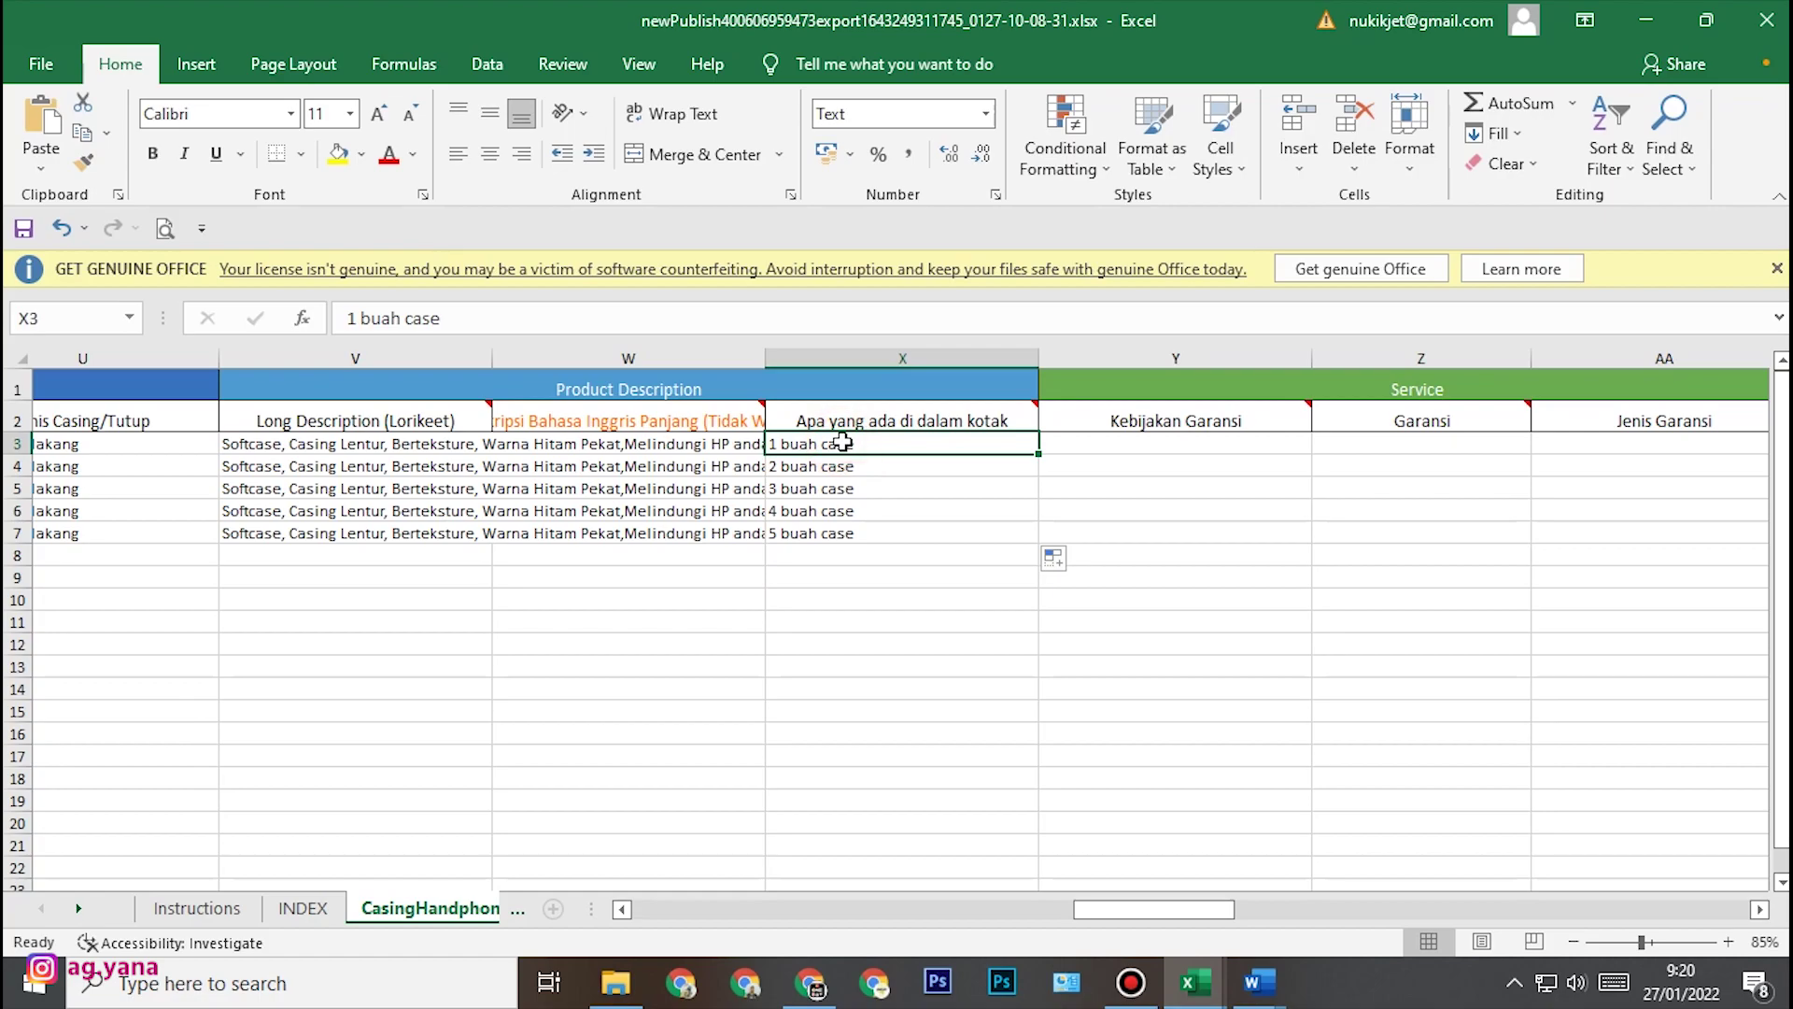
pyautogui.hotkey('ctrl', 'c')
pyautogui.moveTo(836, 464); pyautogui.dragTo(839, 534)
pyautogui.hotkey('ctrl', 'v')
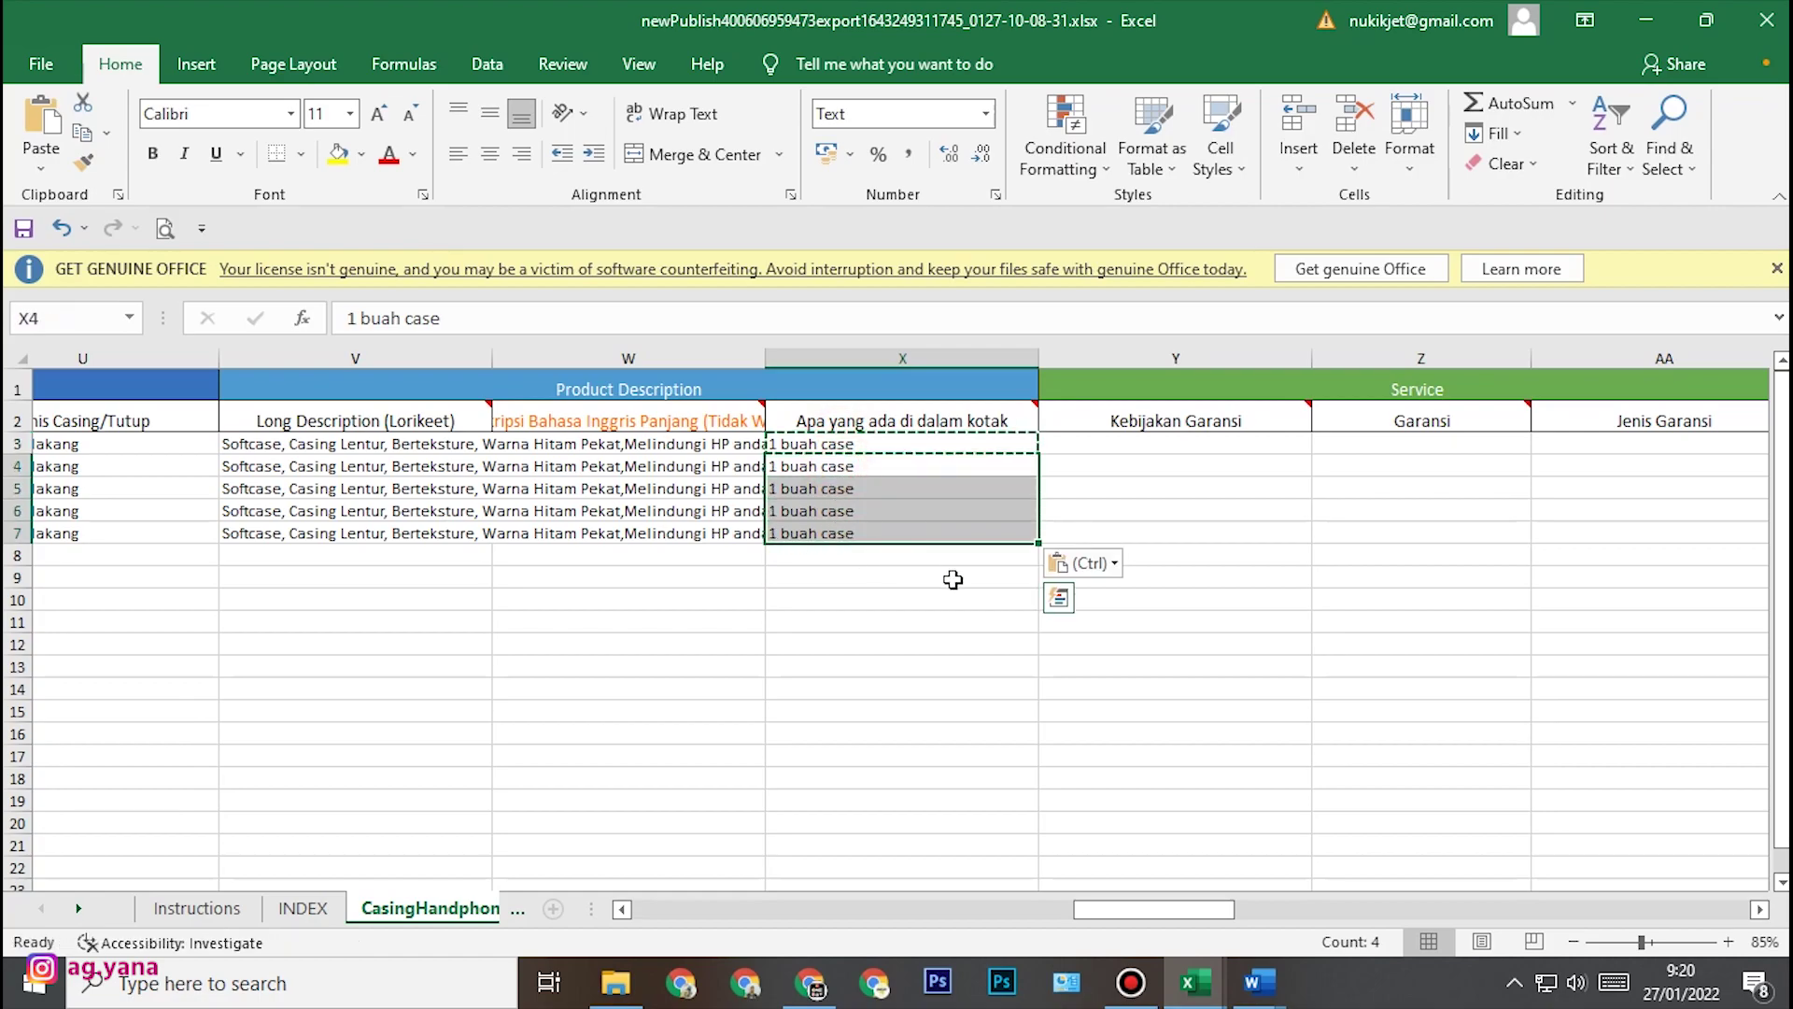
# - Examine the warranty durations offered for cell Z3 under Garansi without choosing one
pyautogui.click(1760, 911)
pyautogui.click(1759, 911)
pyautogui.click(1760, 911)
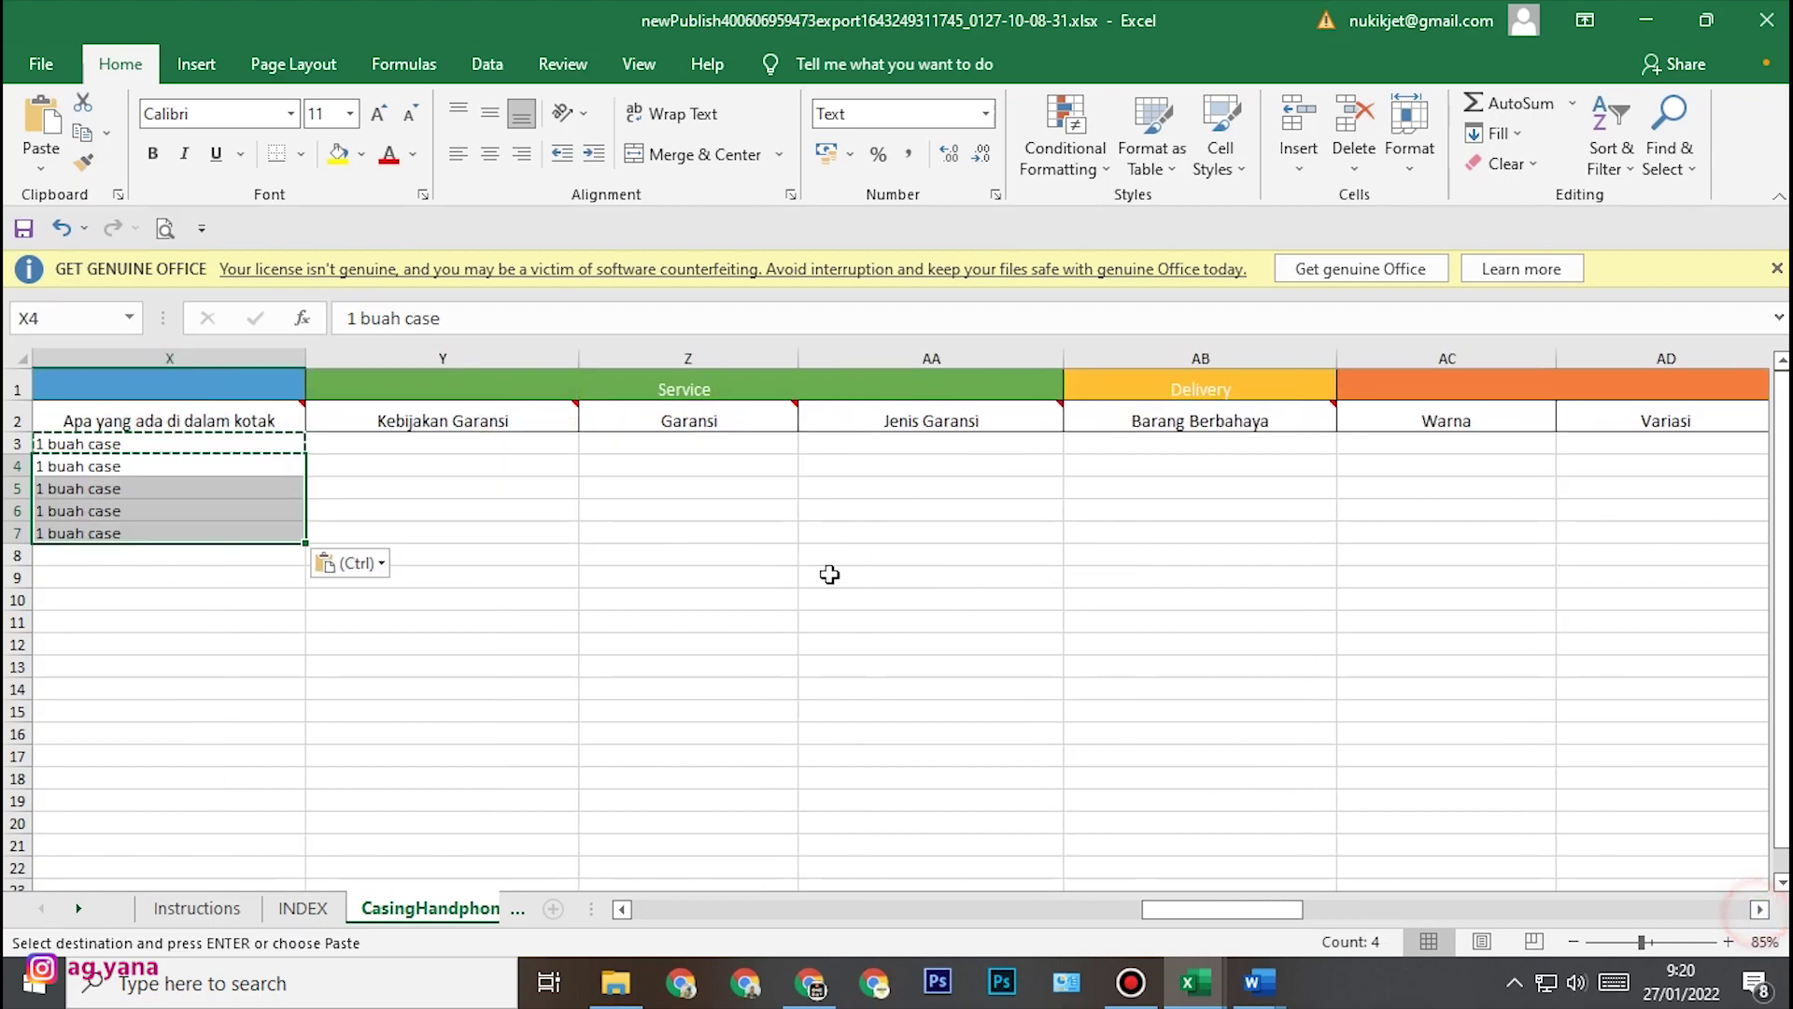
pyautogui.click(545, 444)
pyautogui.click(665, 446)
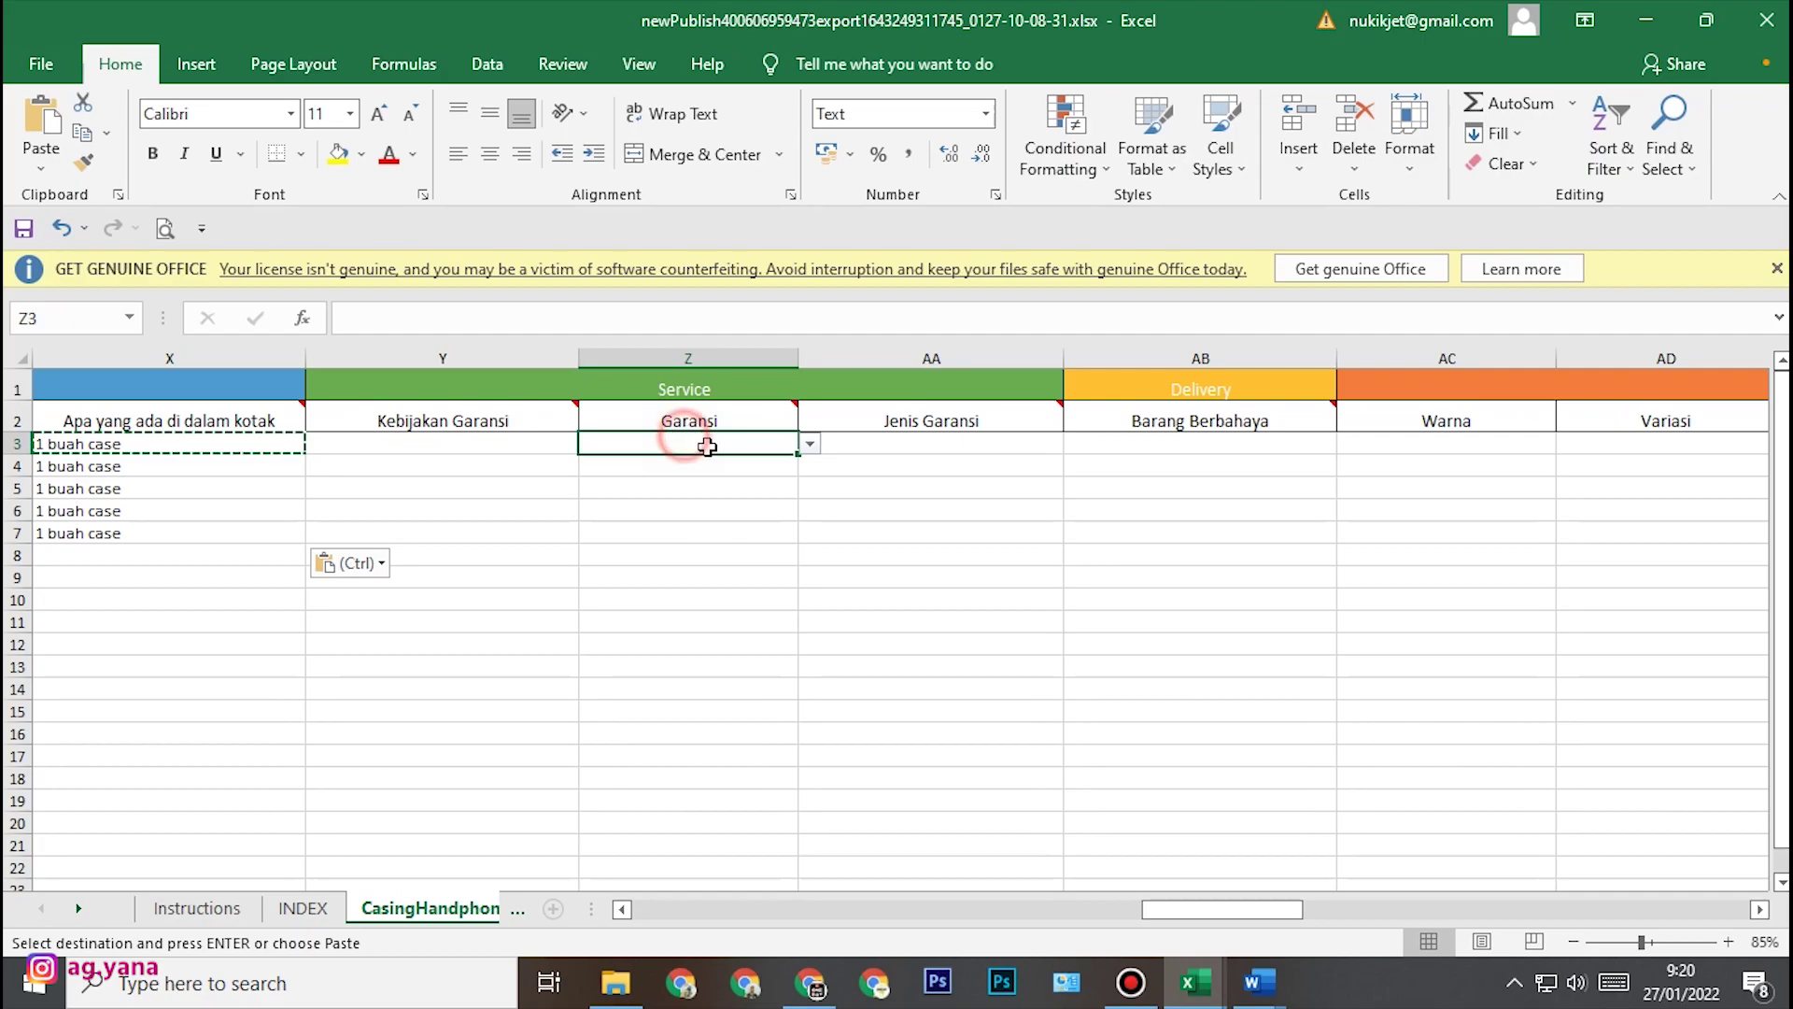
pyautogui.click(810, 445)
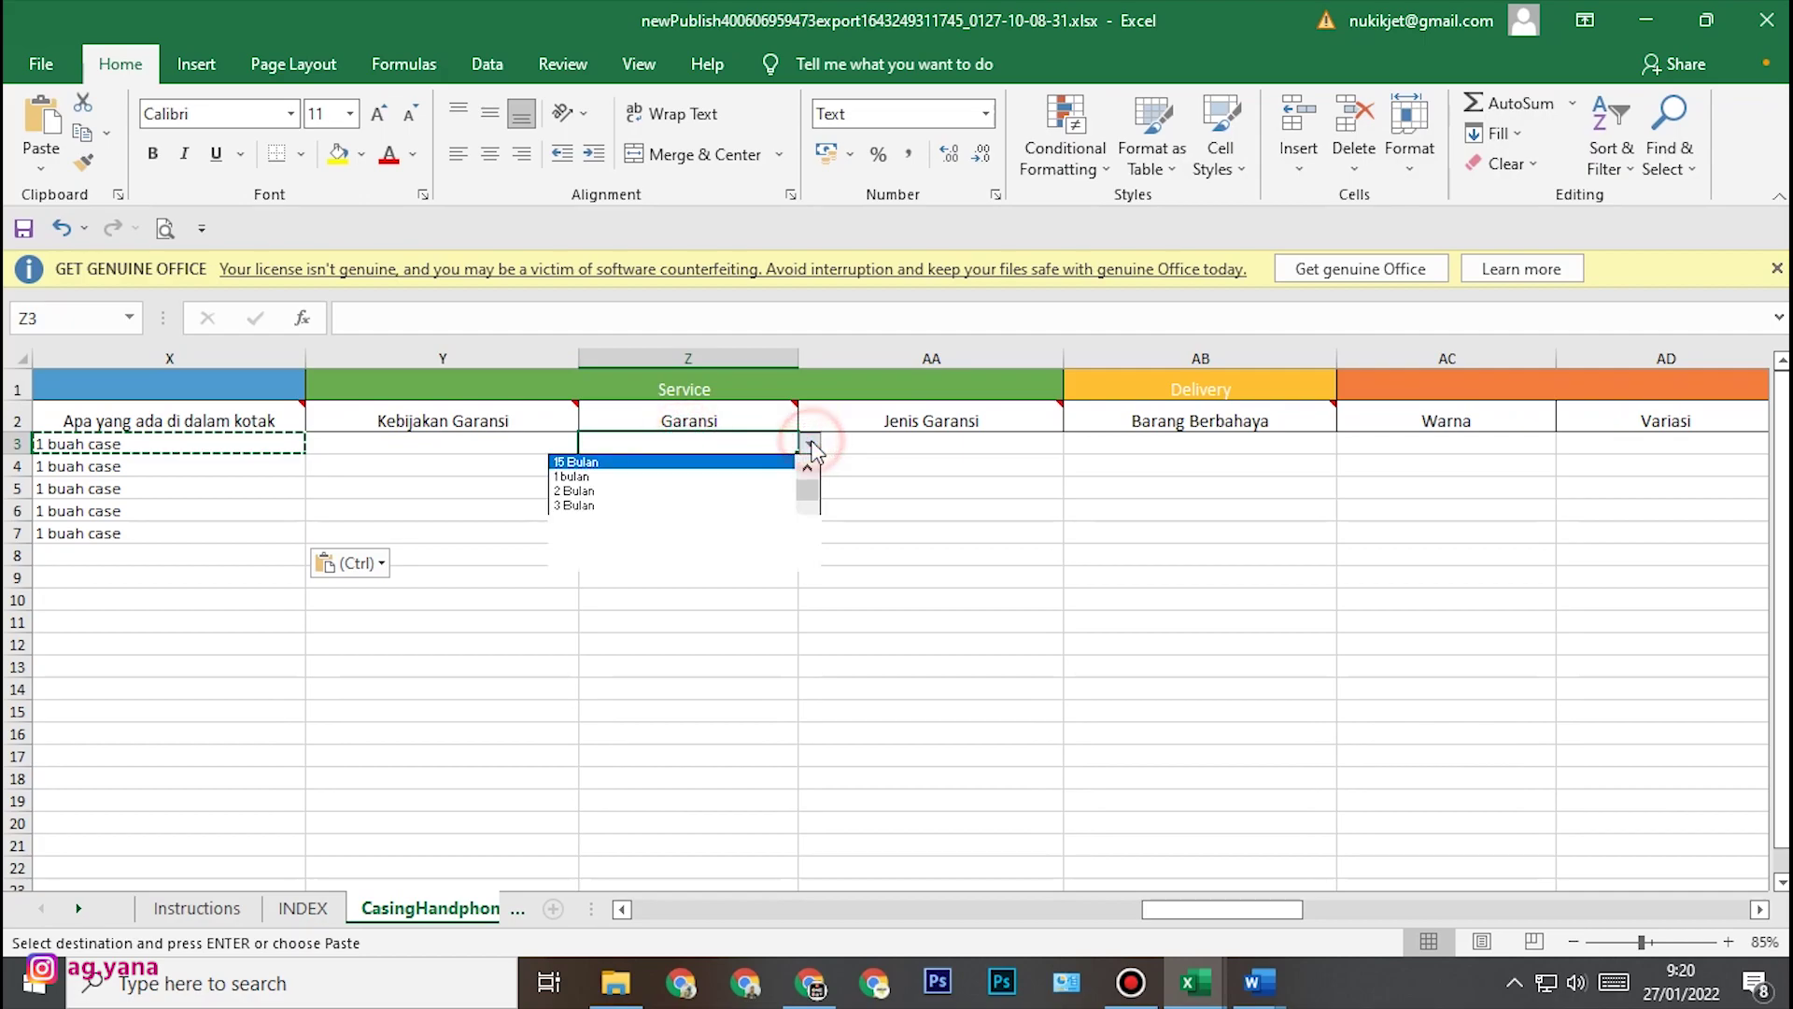
pyautogui.click(813, 492)
pyautogui.scroll(-2, 812, 551)
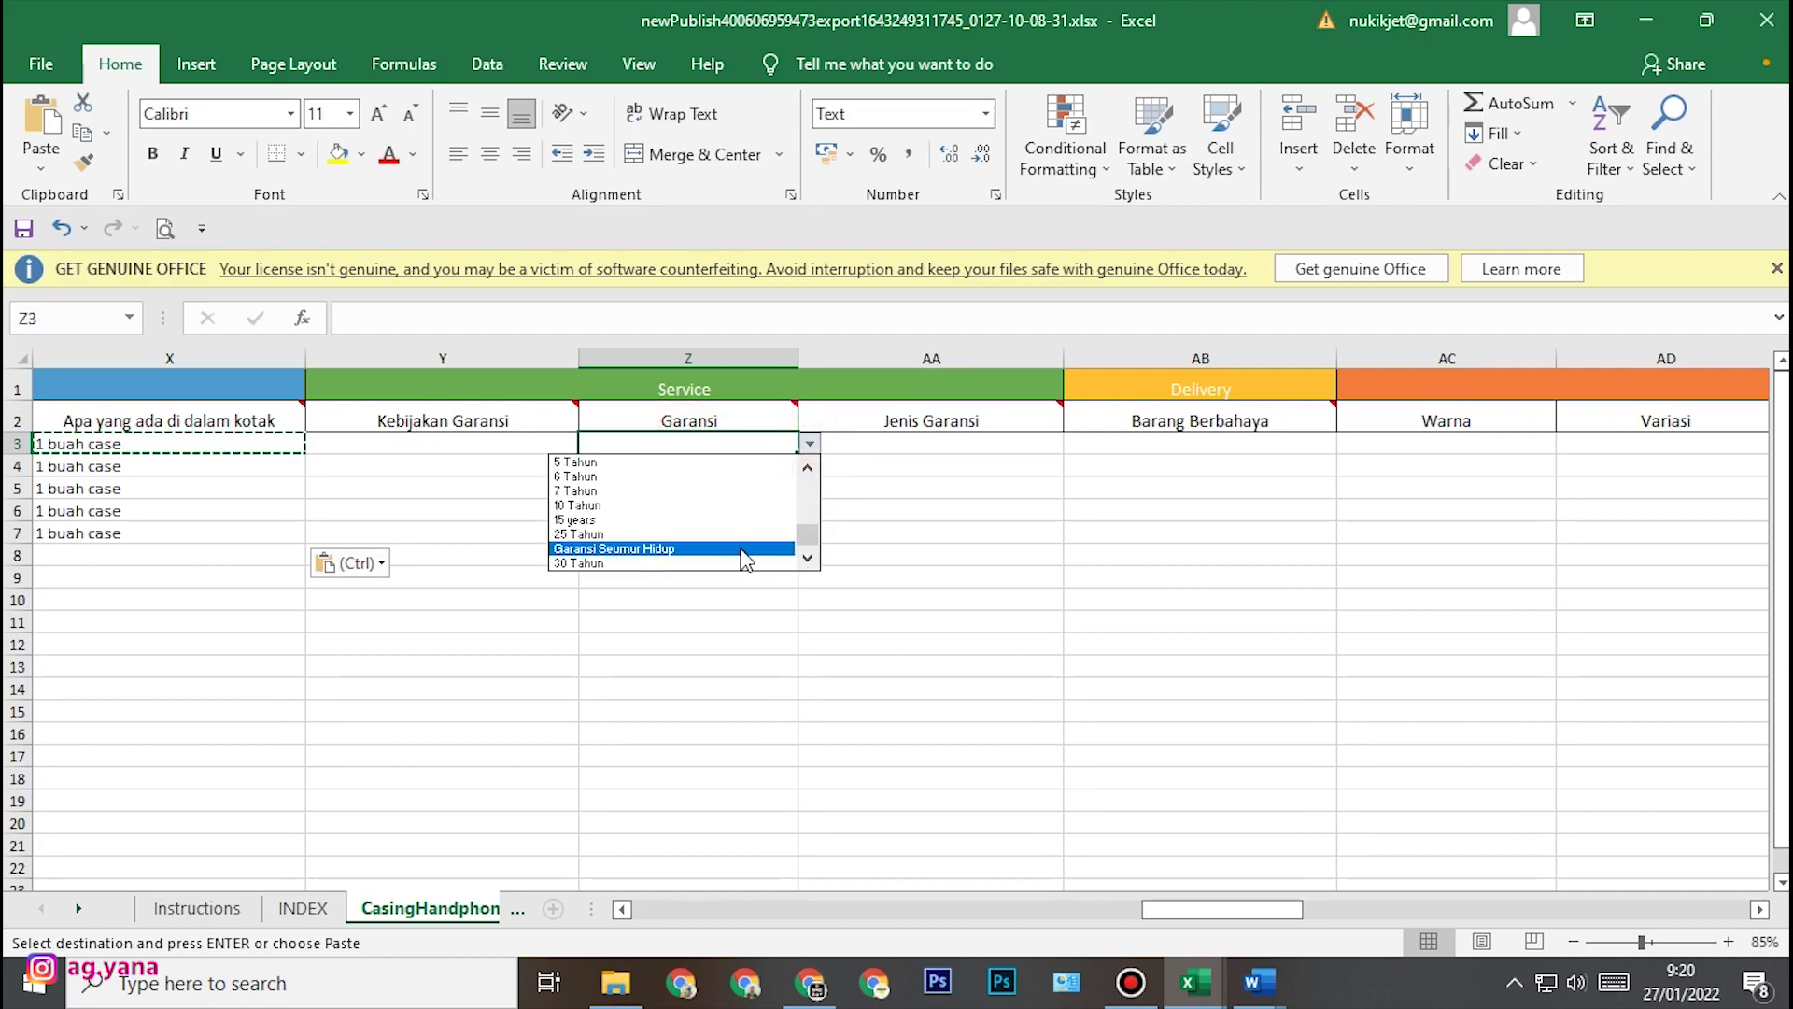
pyautogui.moveTo(811, 538); pyautogui.dragTo(818, 478)
pyautogui.click(848, 496)
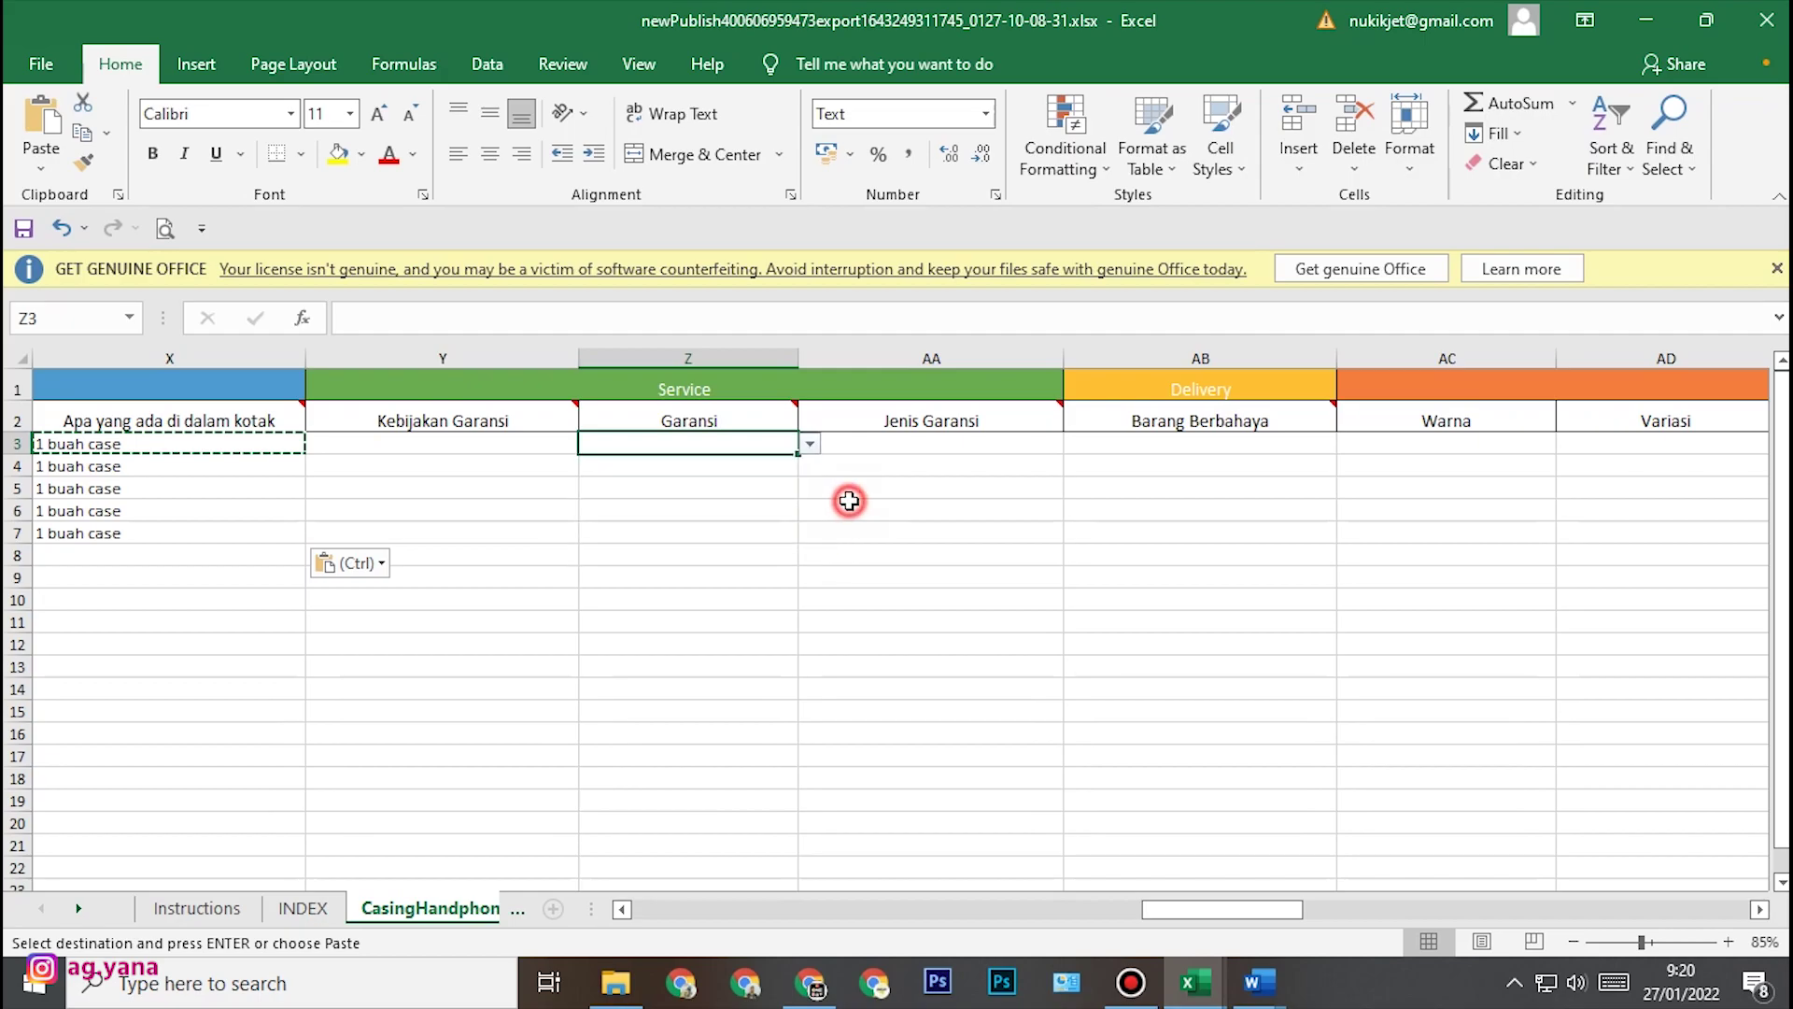
# - Set Jenis Garansi in cell AA3 to tidak ada jaminan and fill it down to row 7
pyautogui.click(894, 442)
pyautogui.click(1075, 445)
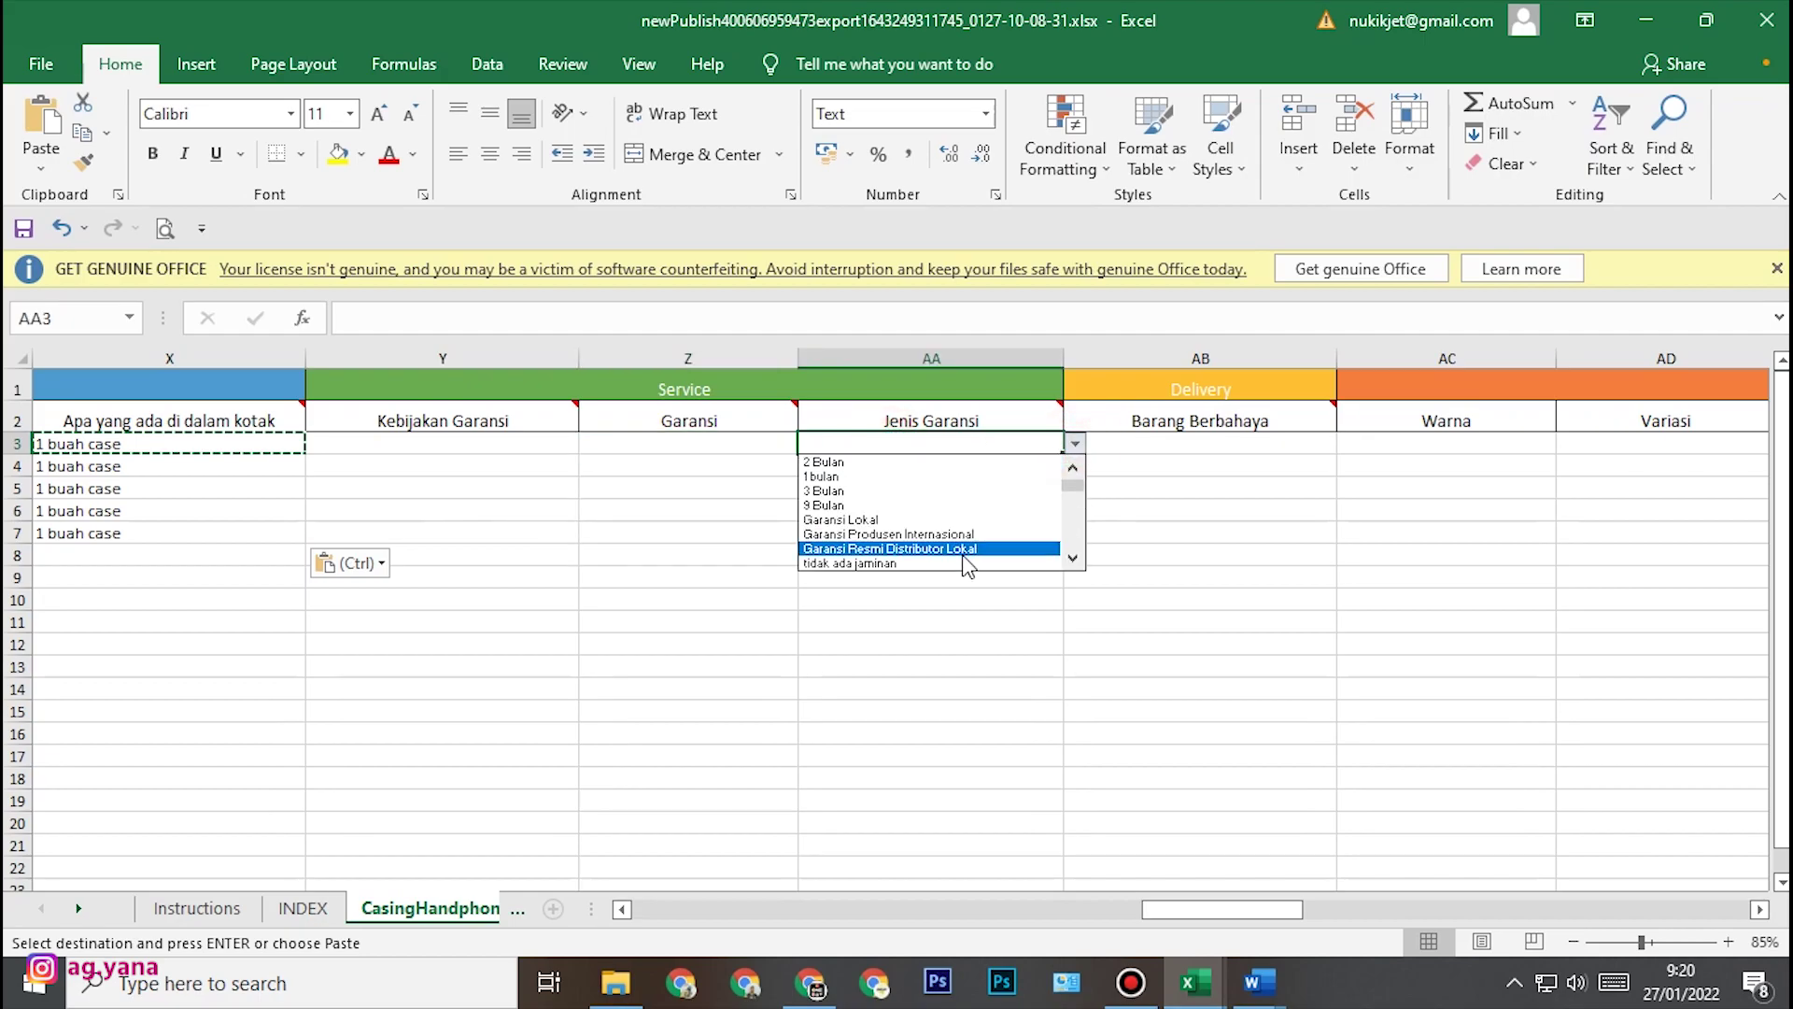
pyautogui.click(933, 564)
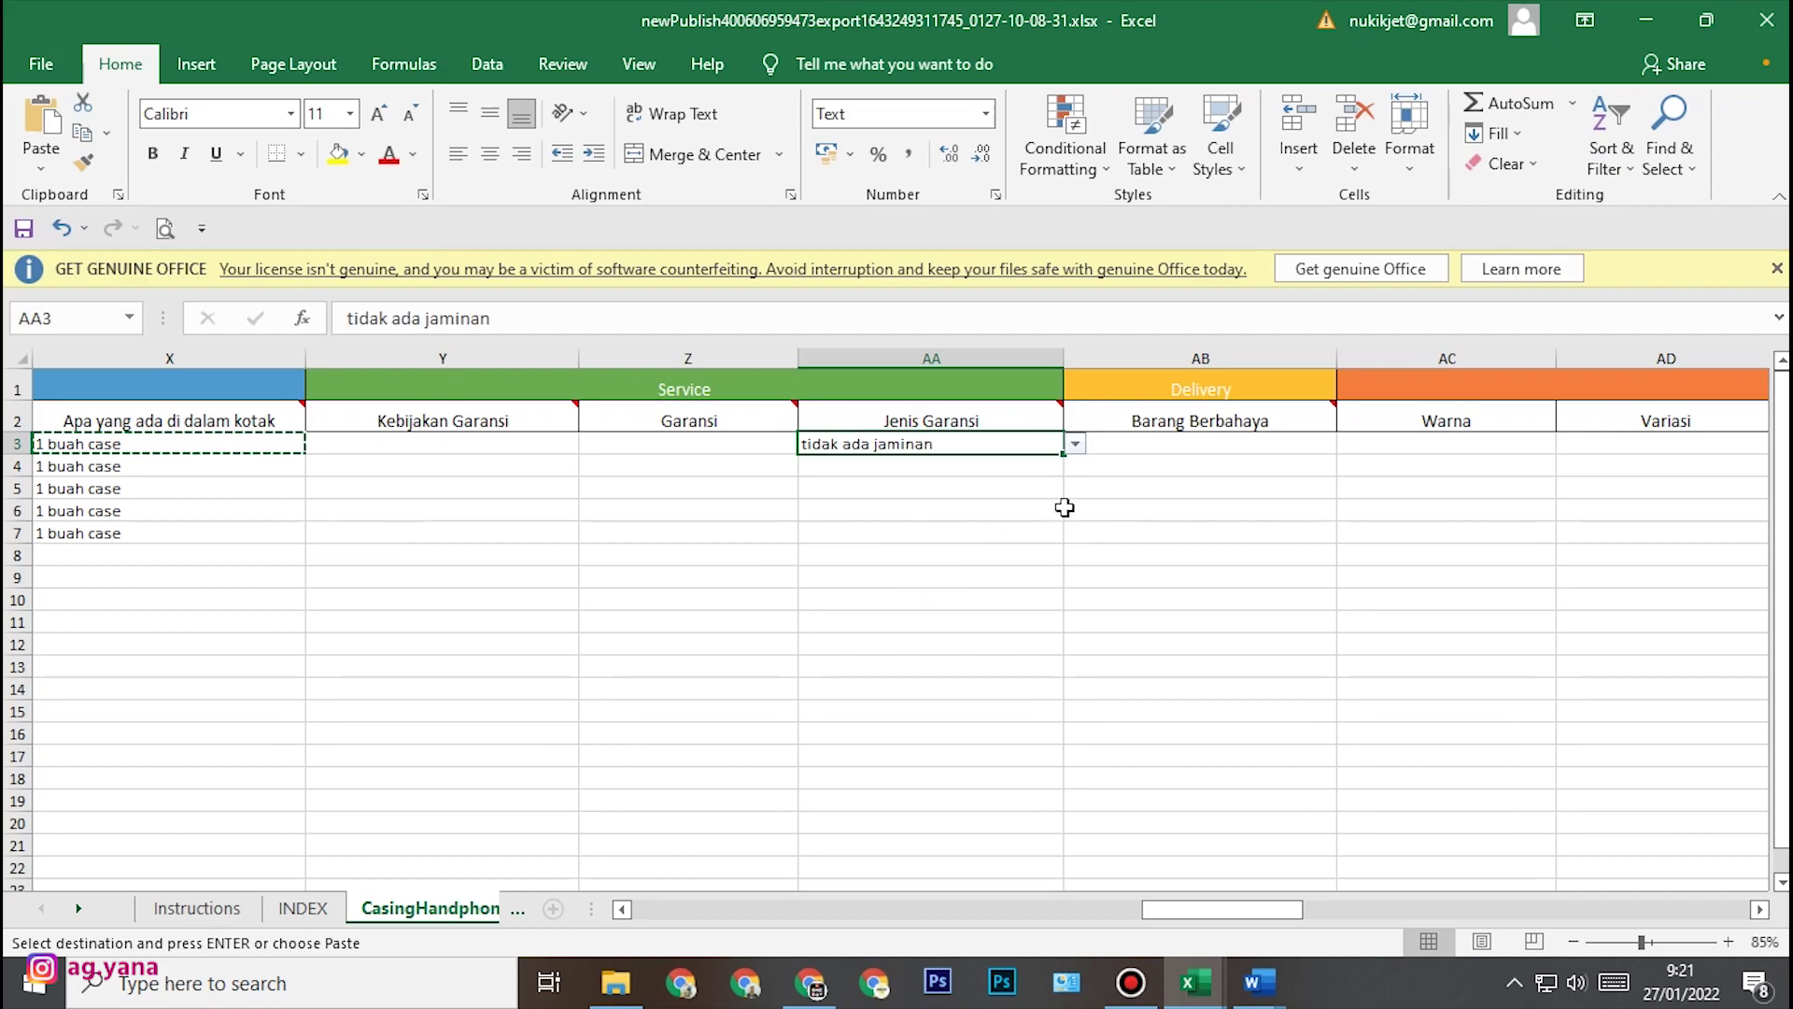
pyautogui.doubleClick(1065, 456)
# - Set Barang Berbahaya in cell AB3 to Tidak ada and fill it down to row 7
pyautogui.moveTo(1222, 917); pyautogui.dragTo(1275, 917)
pyautogui.click(709, 444)
pyautogui.click(783, 445)
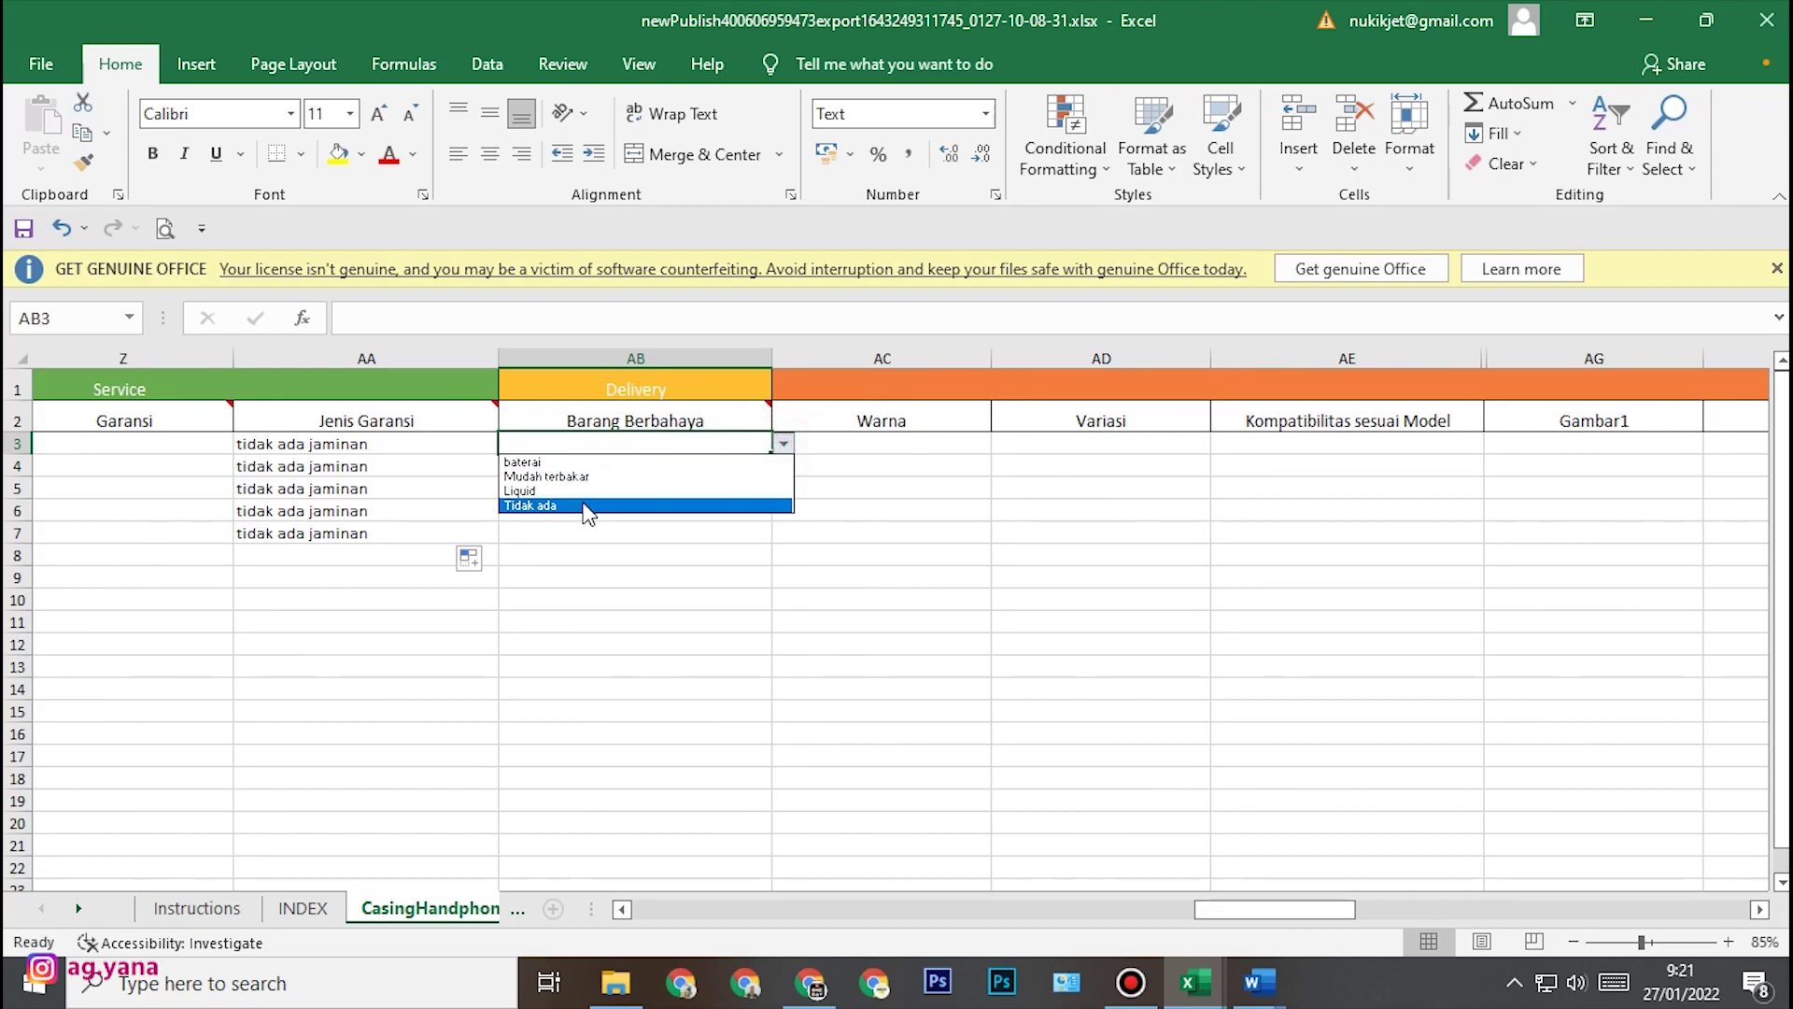
pyautogui.click(580, 505)
pyautogui.doubleClick(772, 452)
# - Enter the package dimensions in row 3: Package Height 10, Package Width 5 and Package Length 2
pyautogui.moveTo(1282, 912); pyautogui.dragTo(1570, 883)
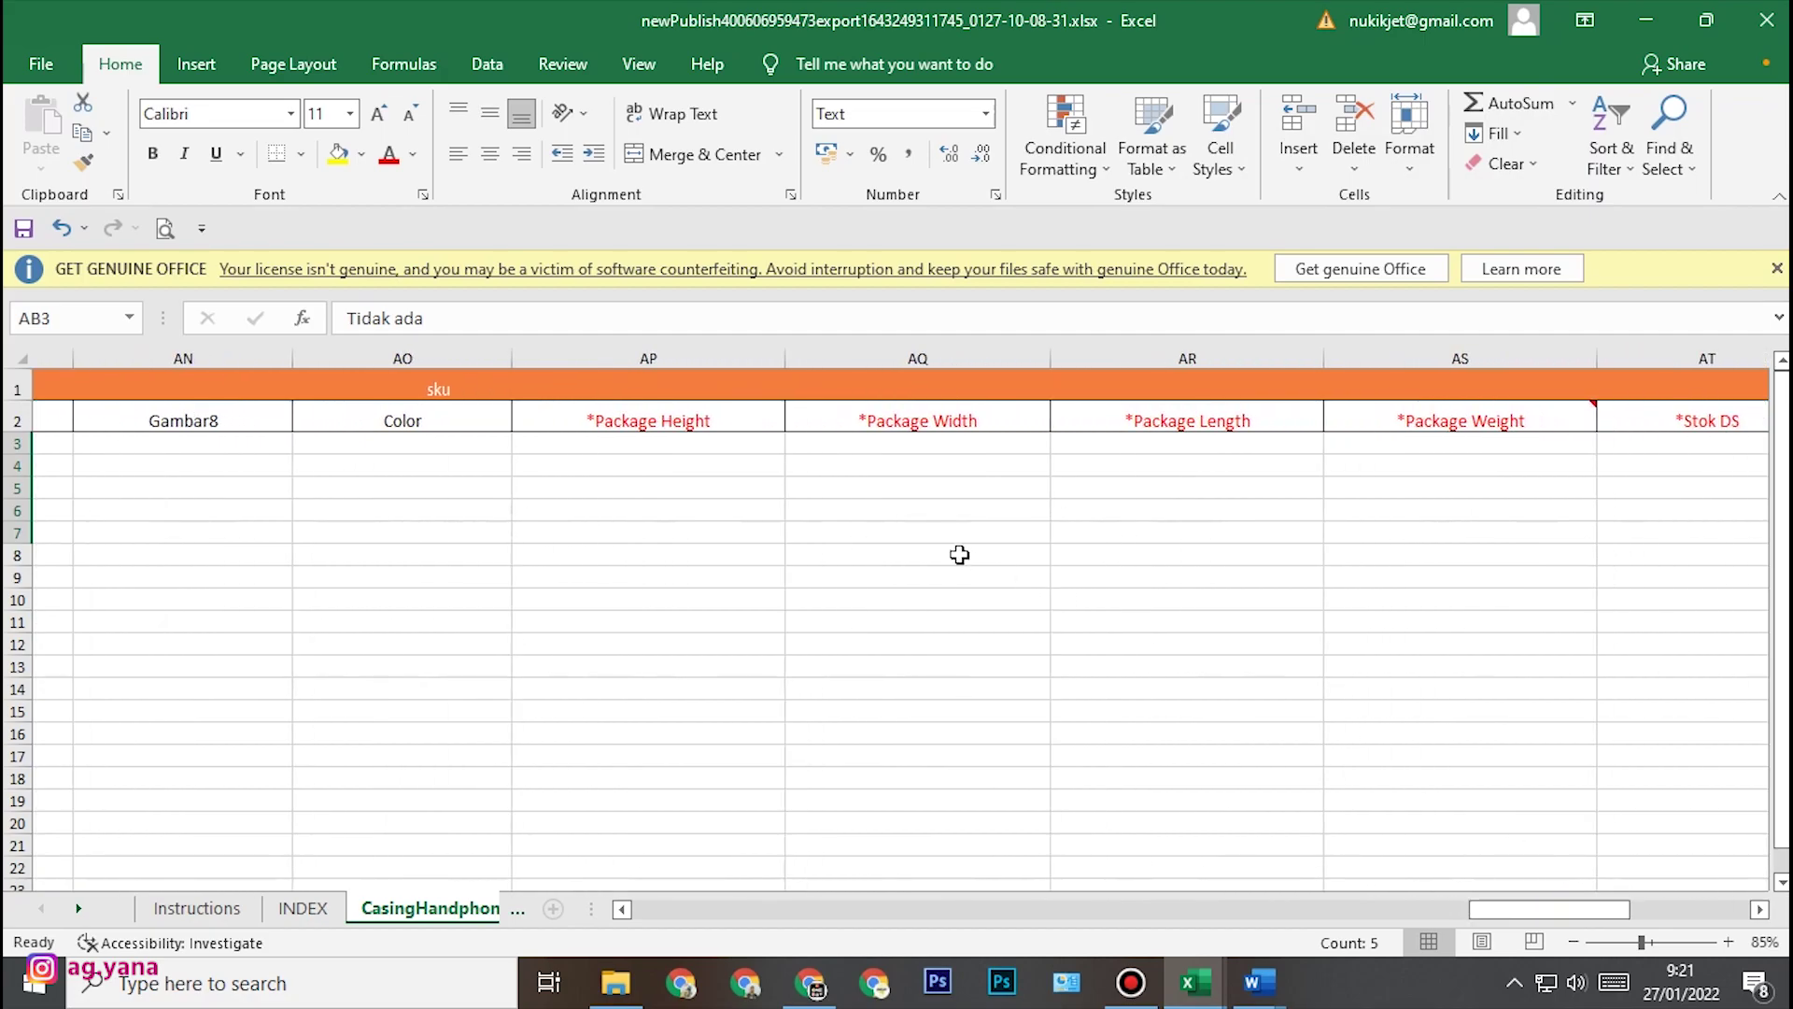
pyautogui.click(737, 442)
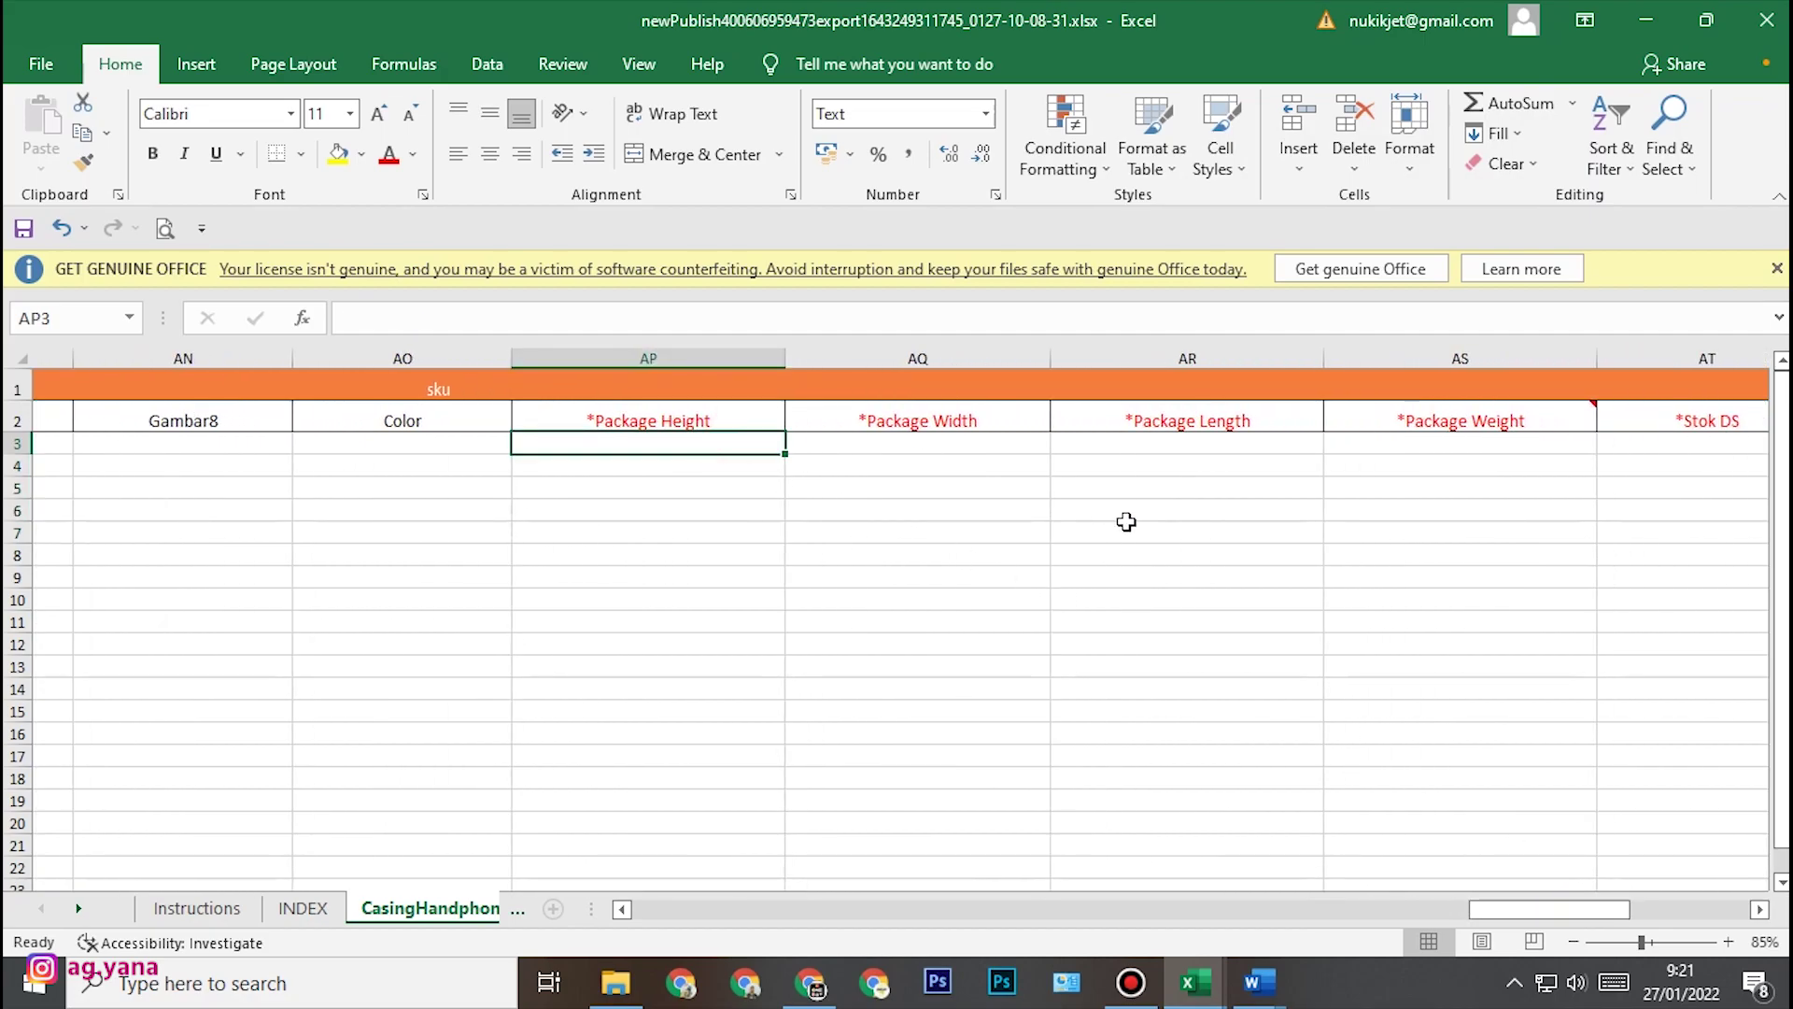
pyautogui.click(1760, 910)
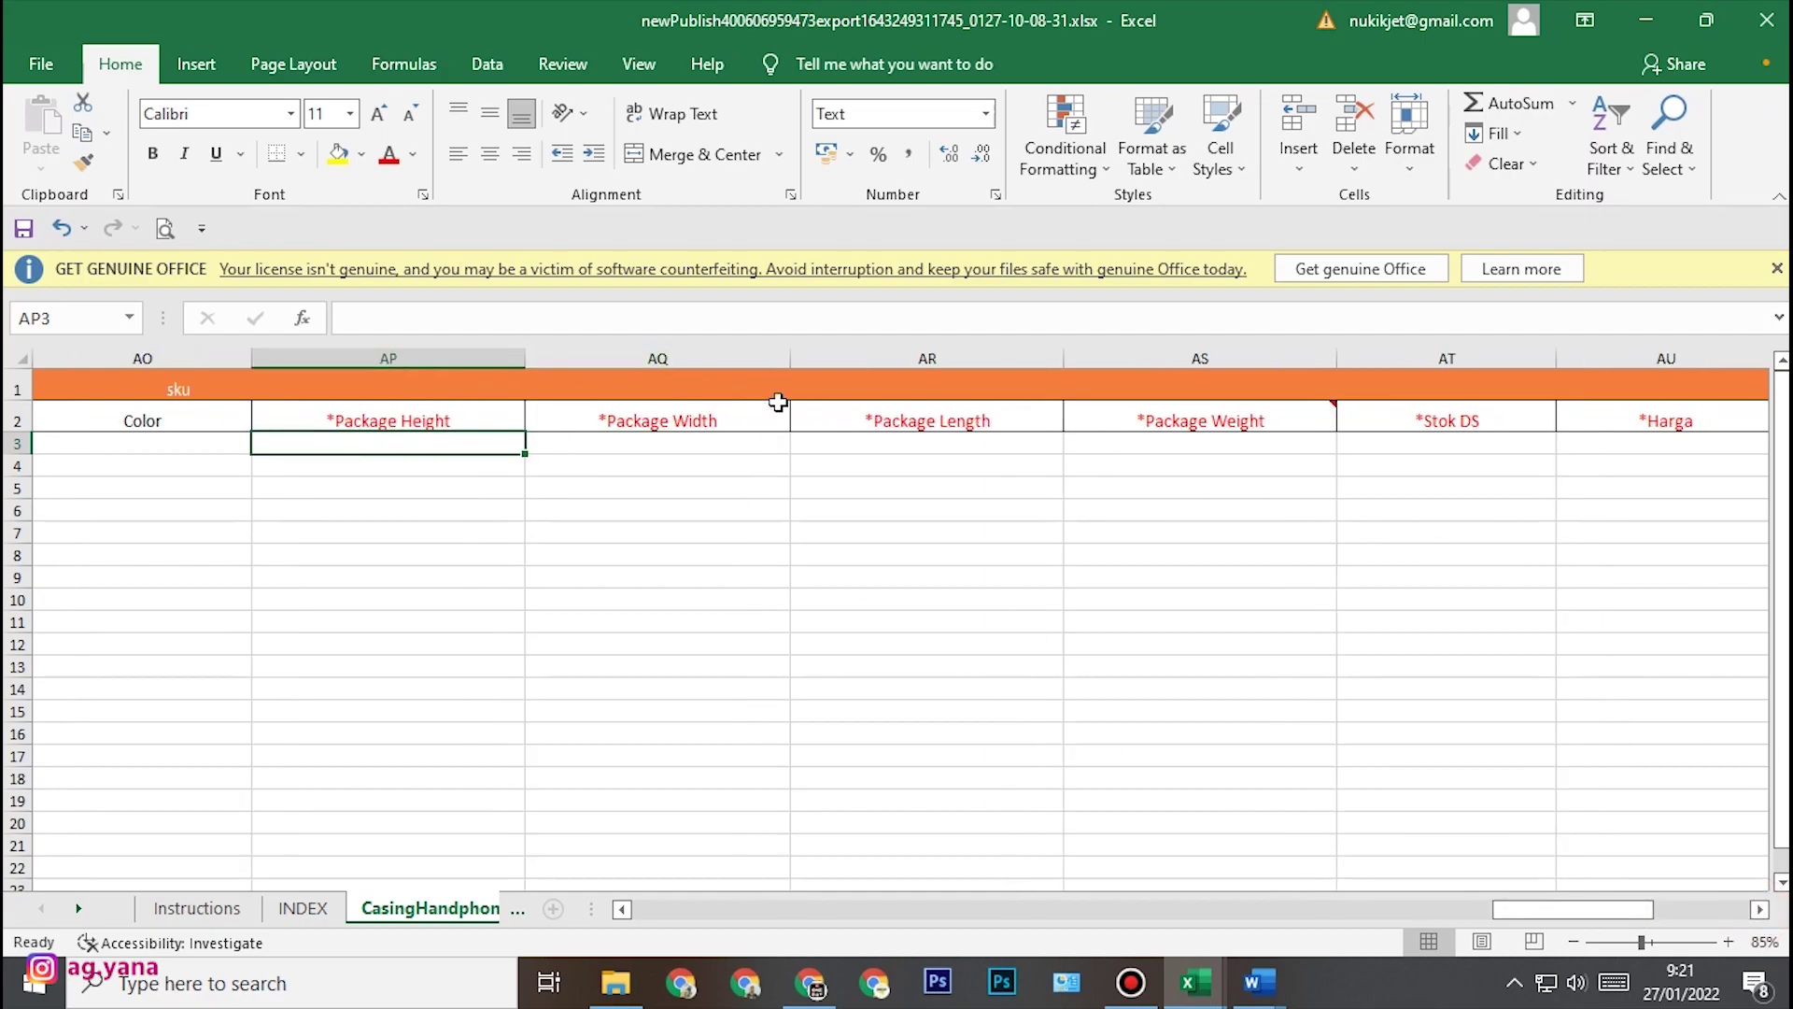
pyautogui.write('10')
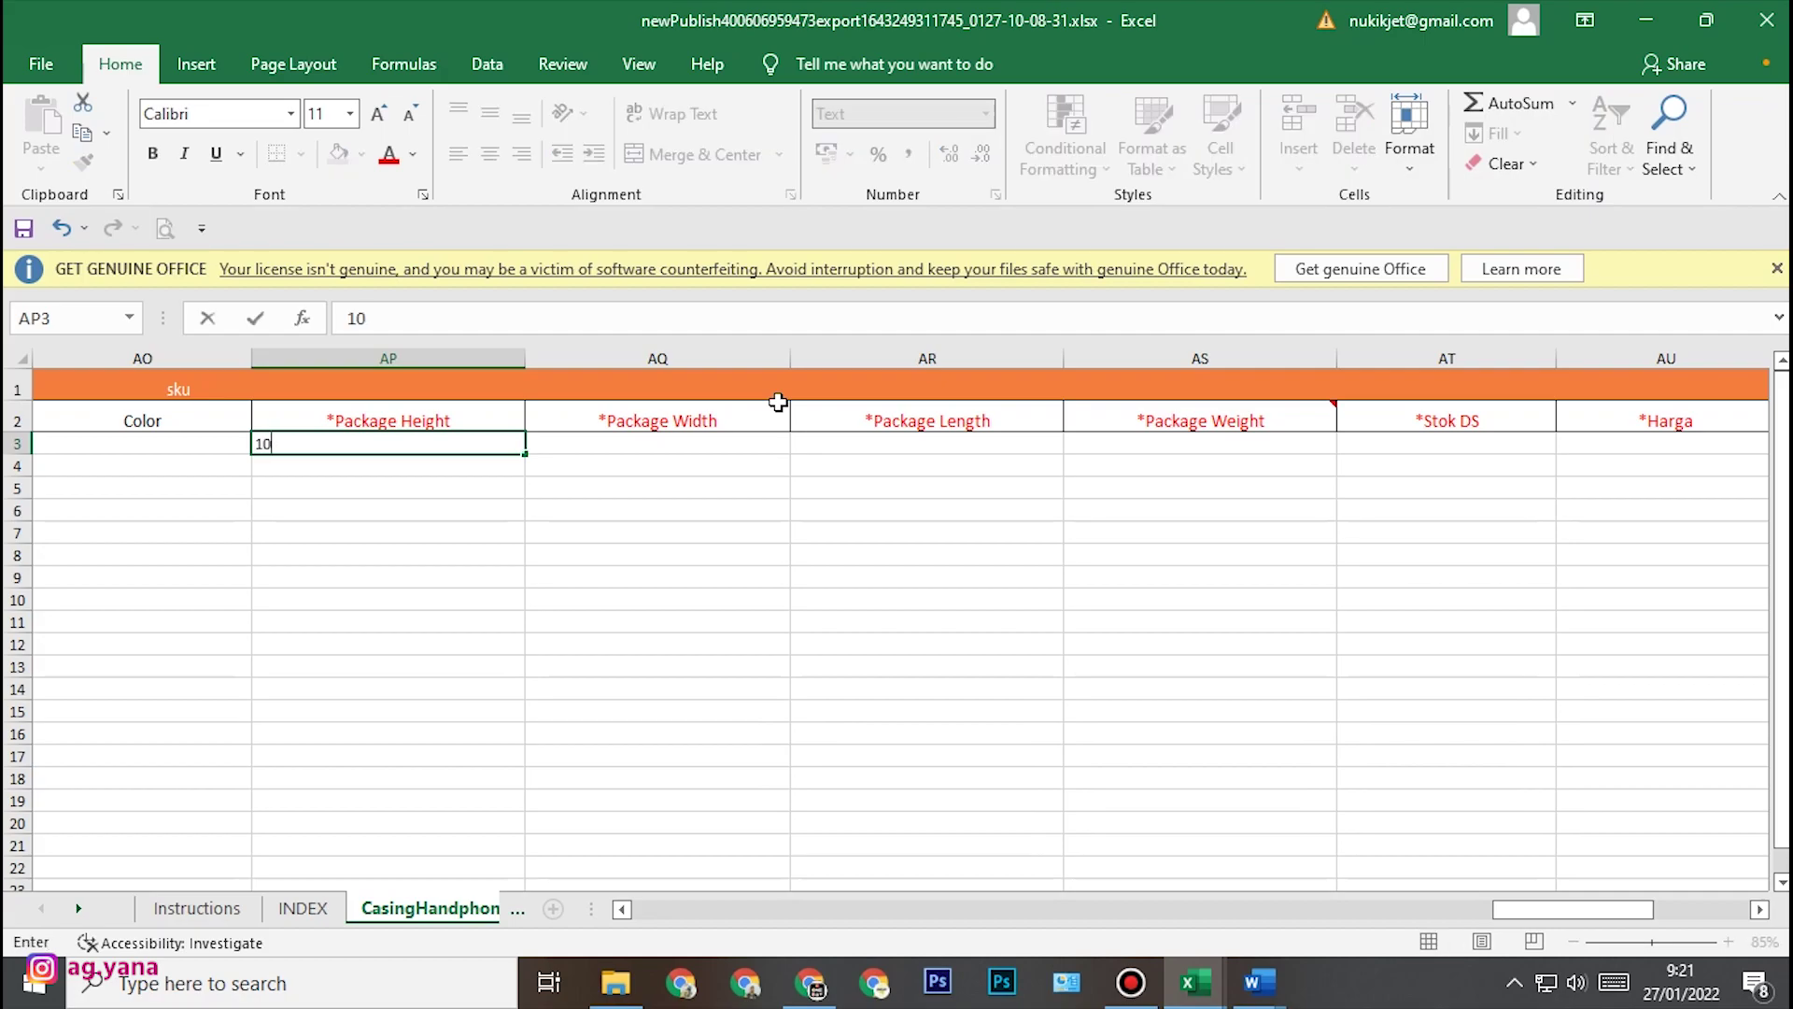
pyautogui.press('Tab')
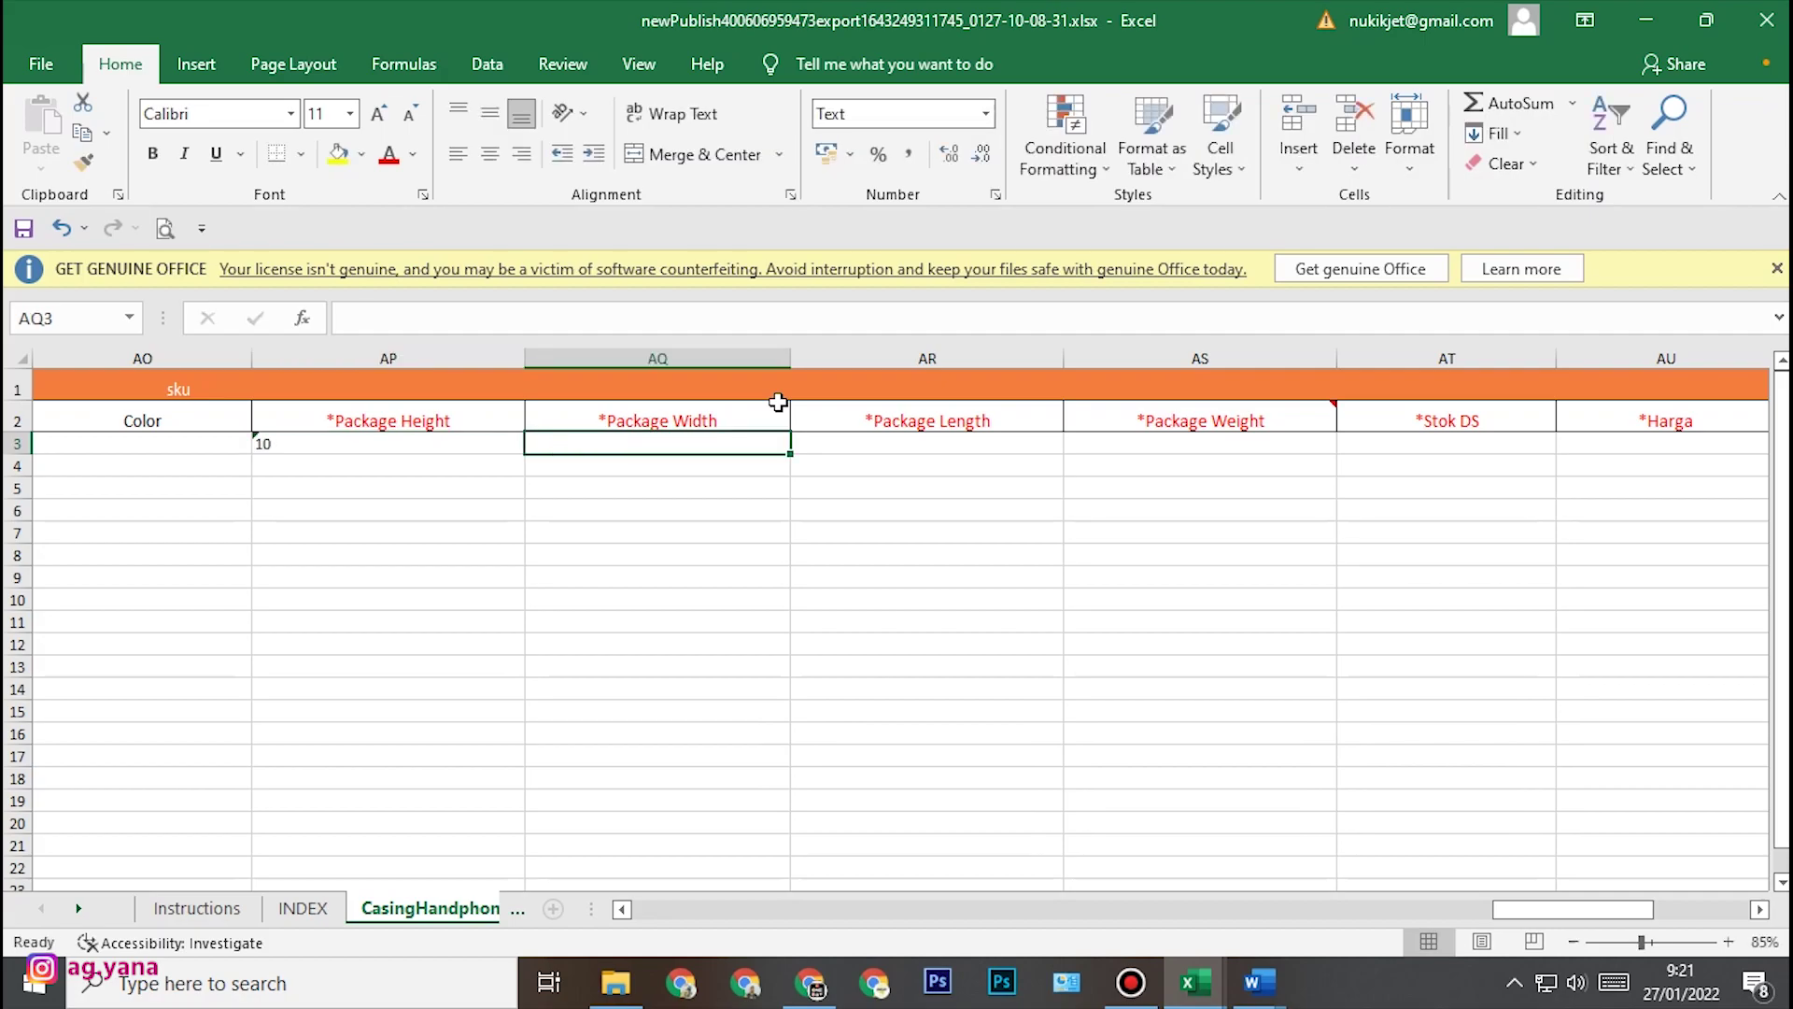
pyautogui.write('5')
pyautogui.press('Tab')
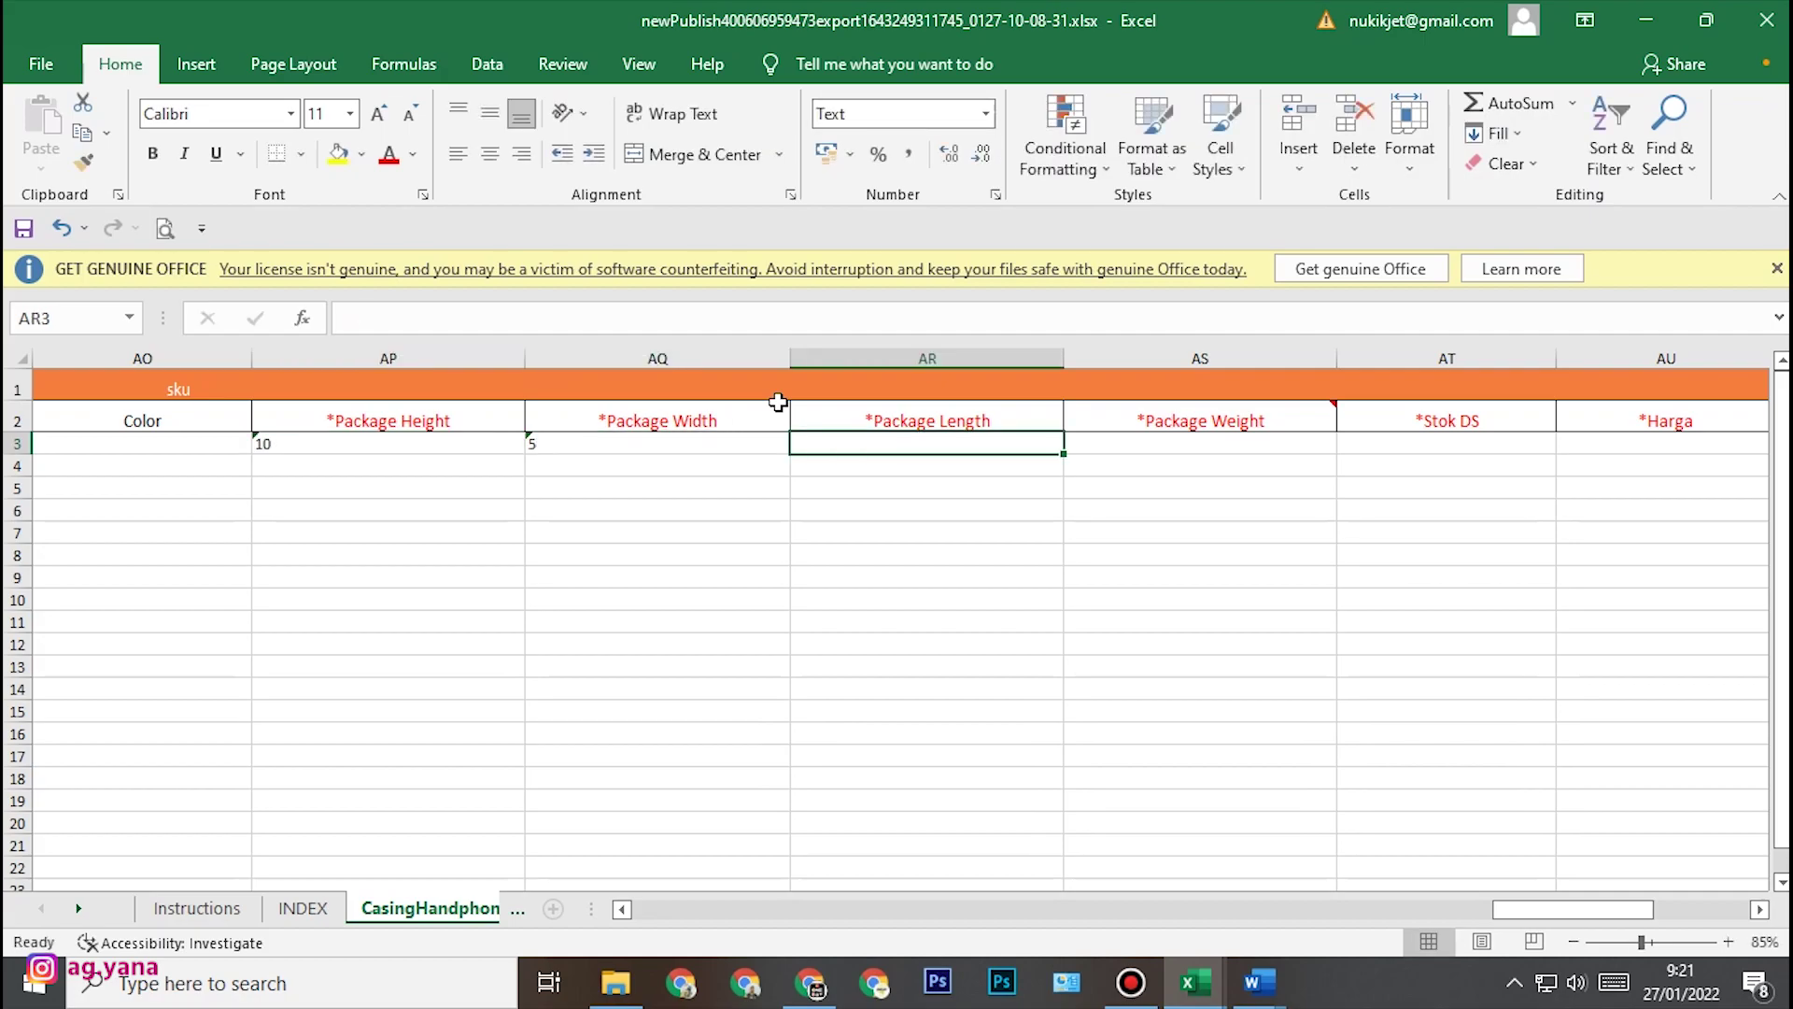
pyautogui.write('2')
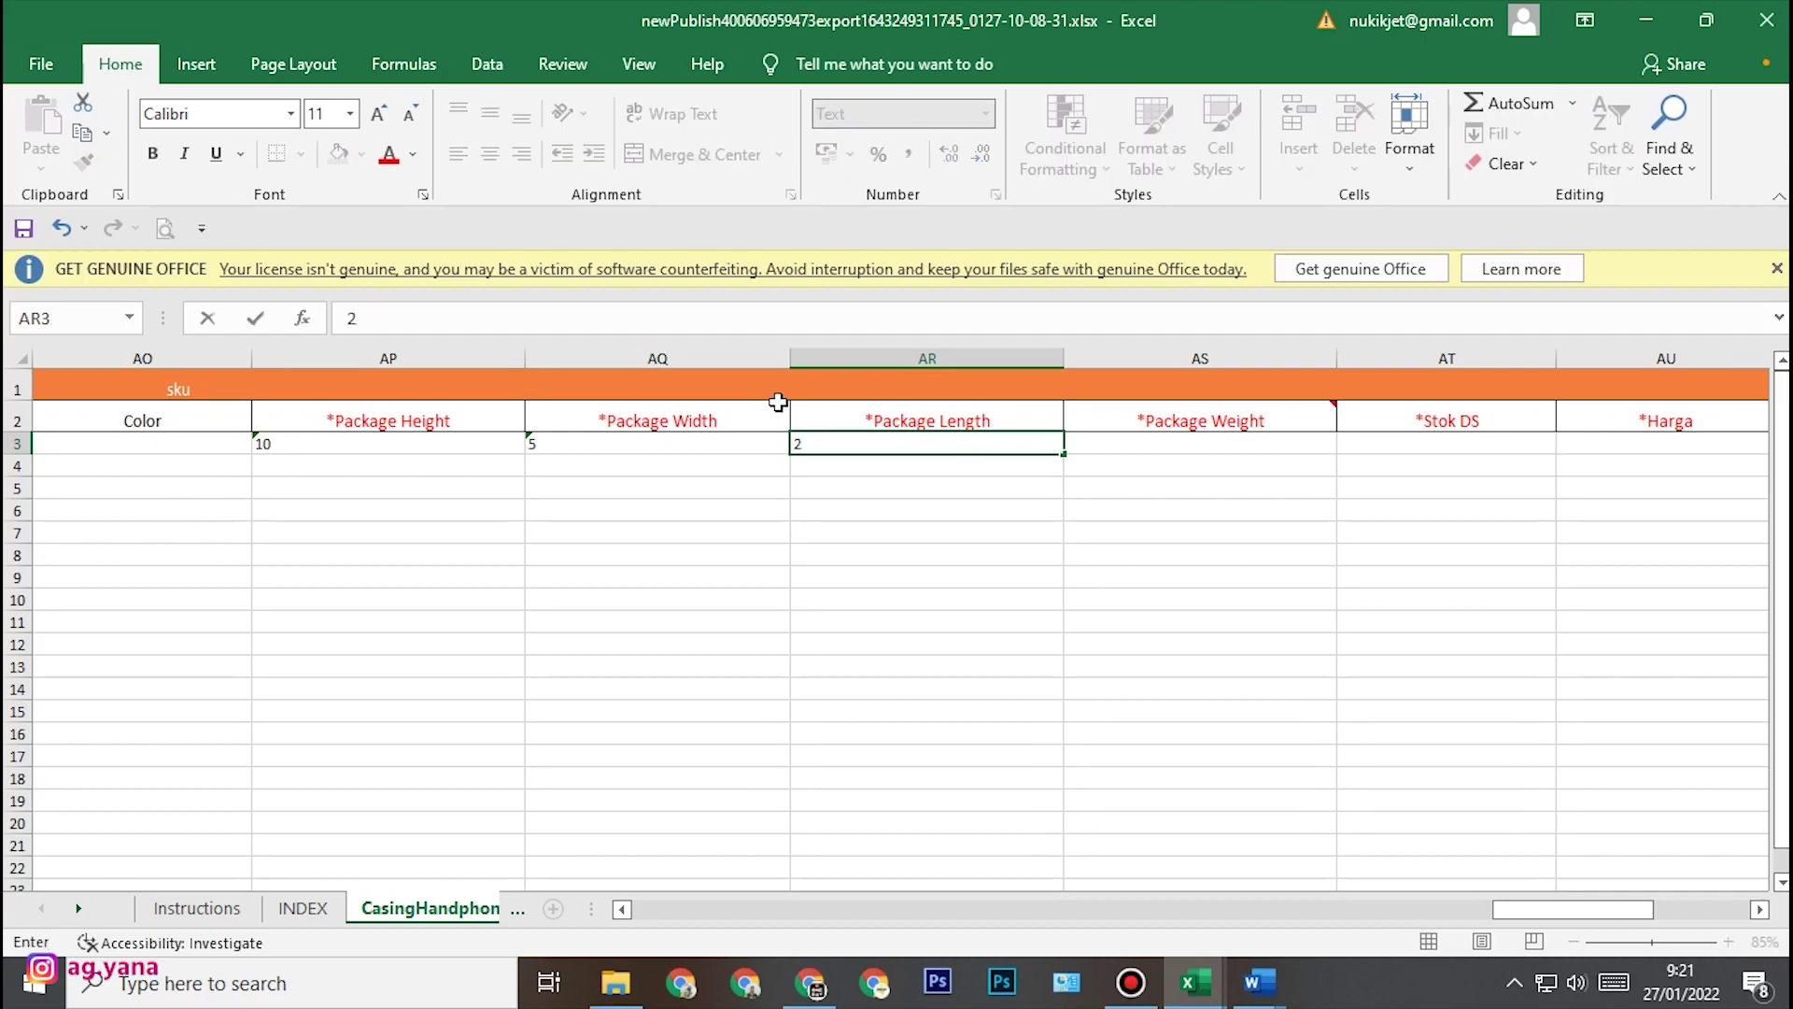
pyautogui.press('Tab')
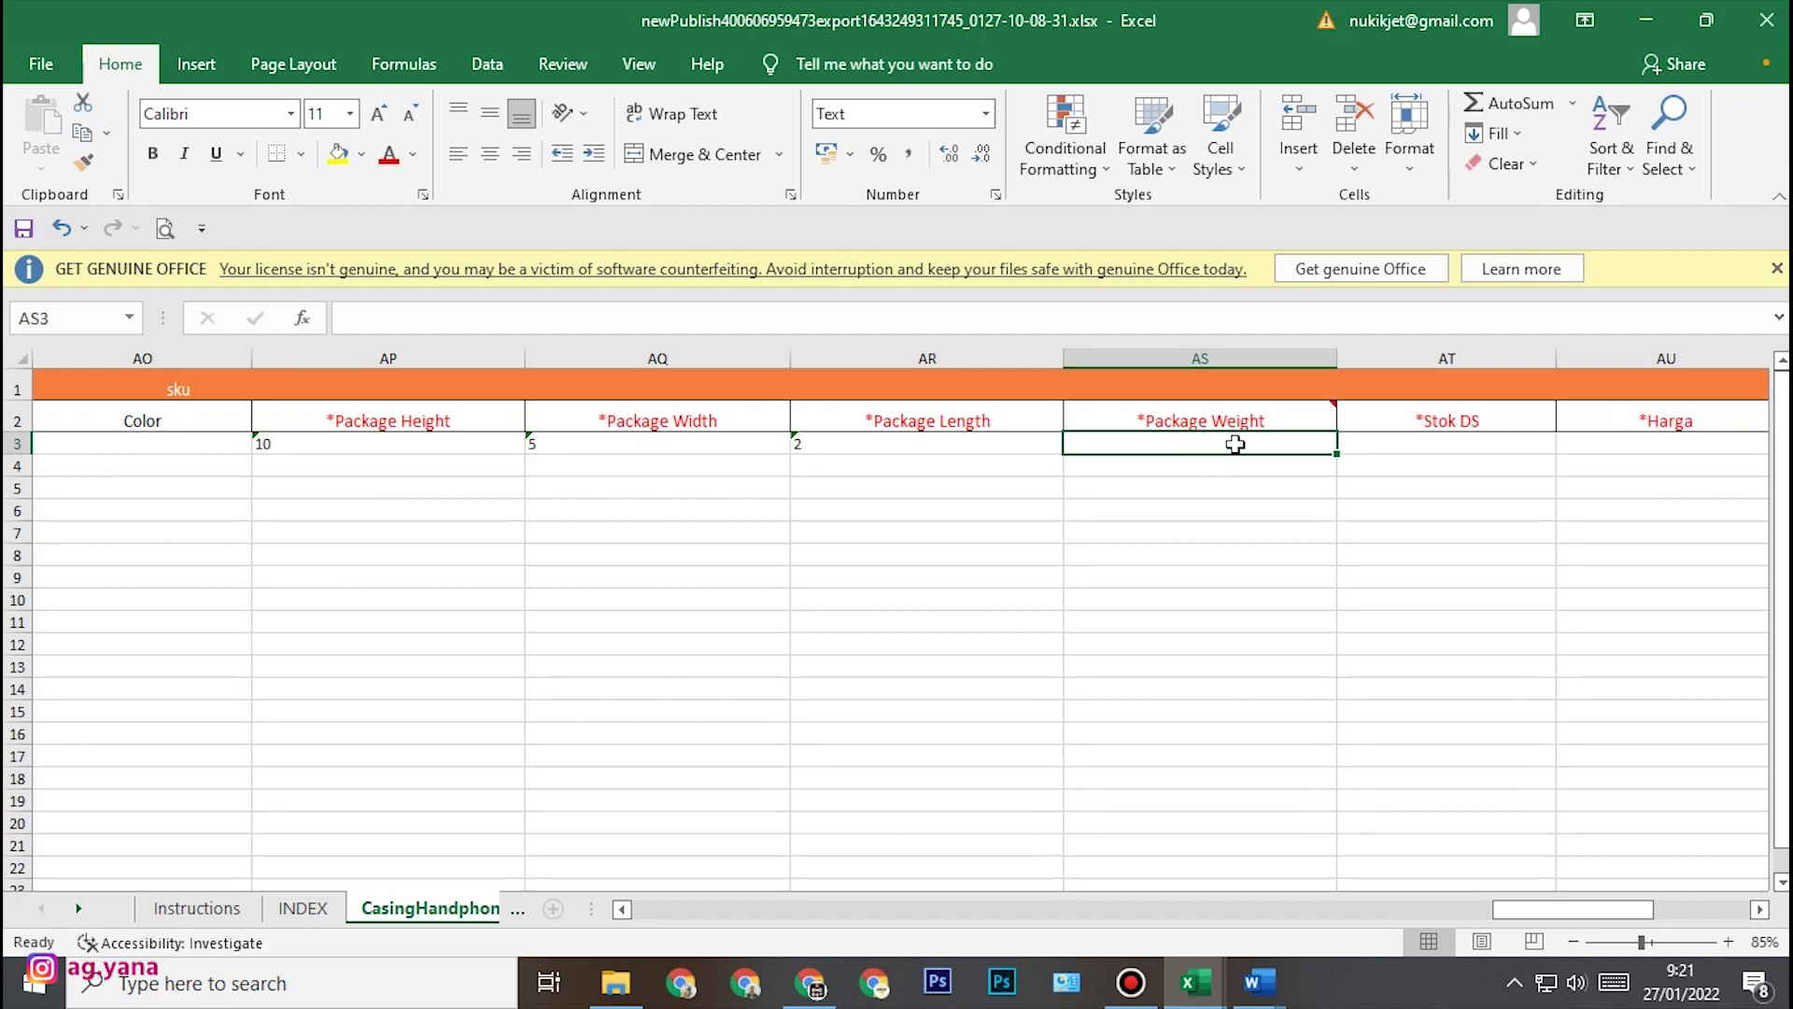
# - Enter 100 as the Package Weight in cell AS3
pyautogui.moveTo(1295, 416)
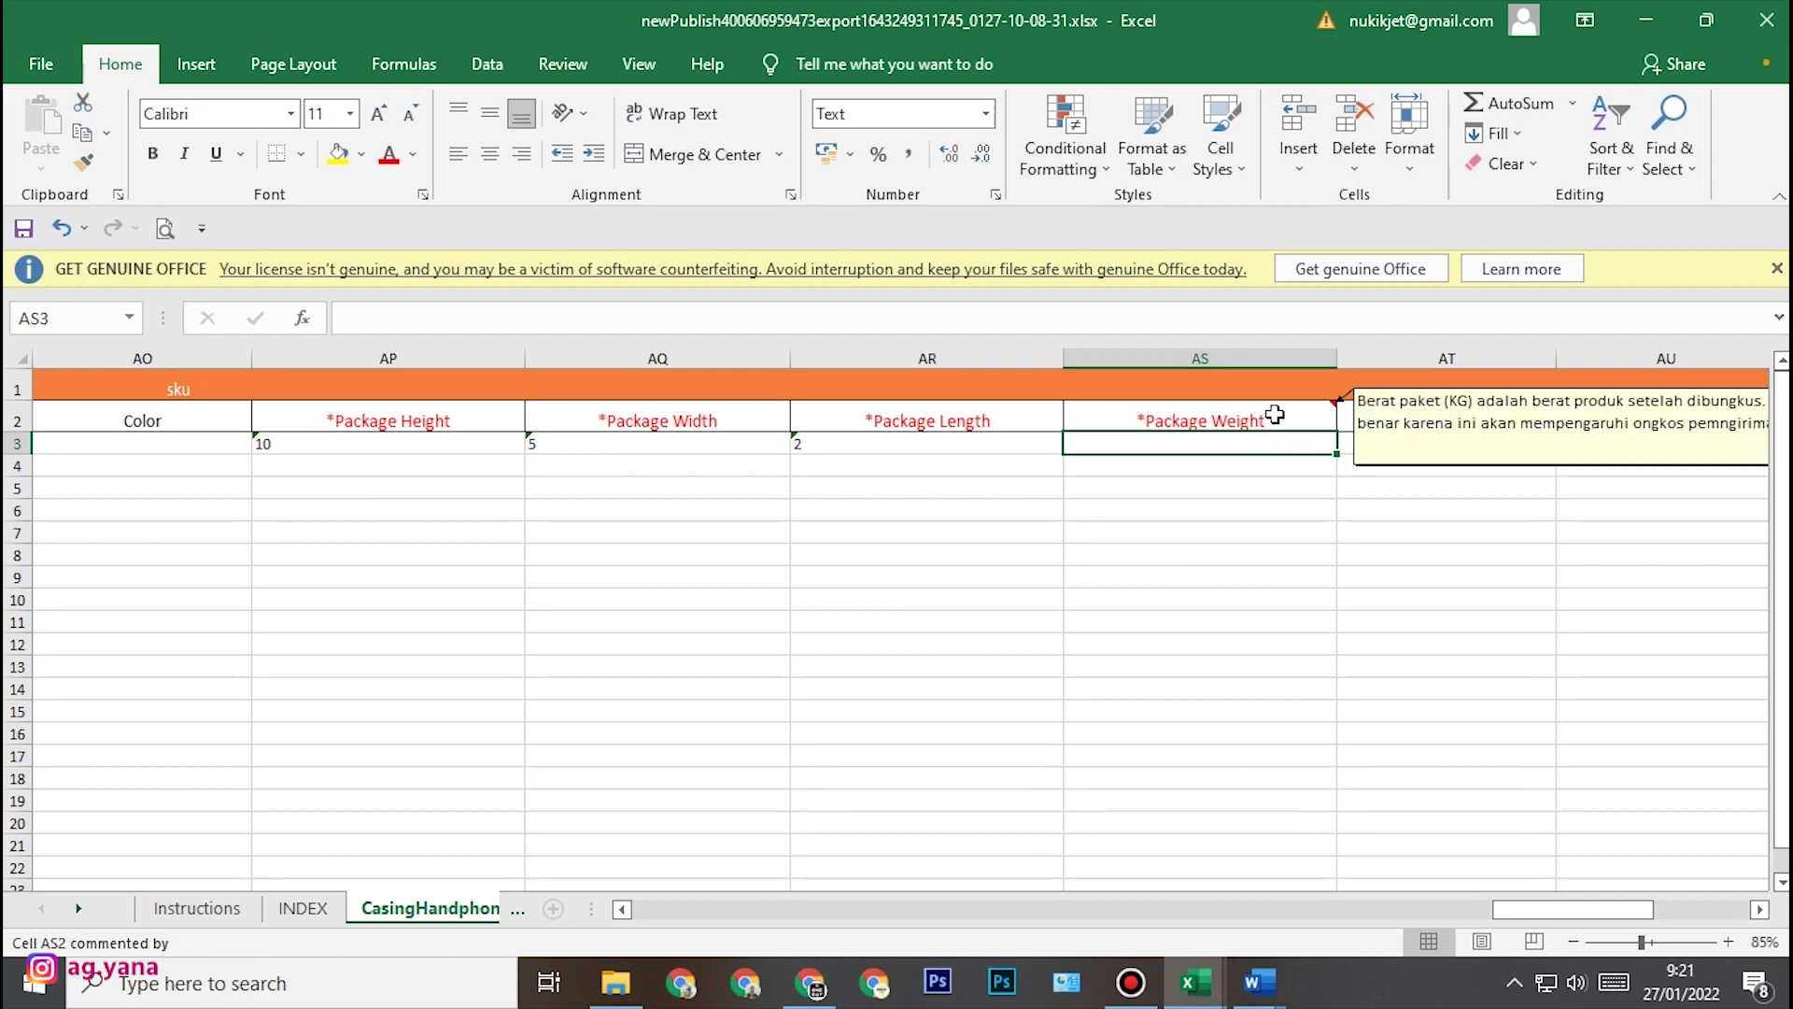
pyautogui.write('1')
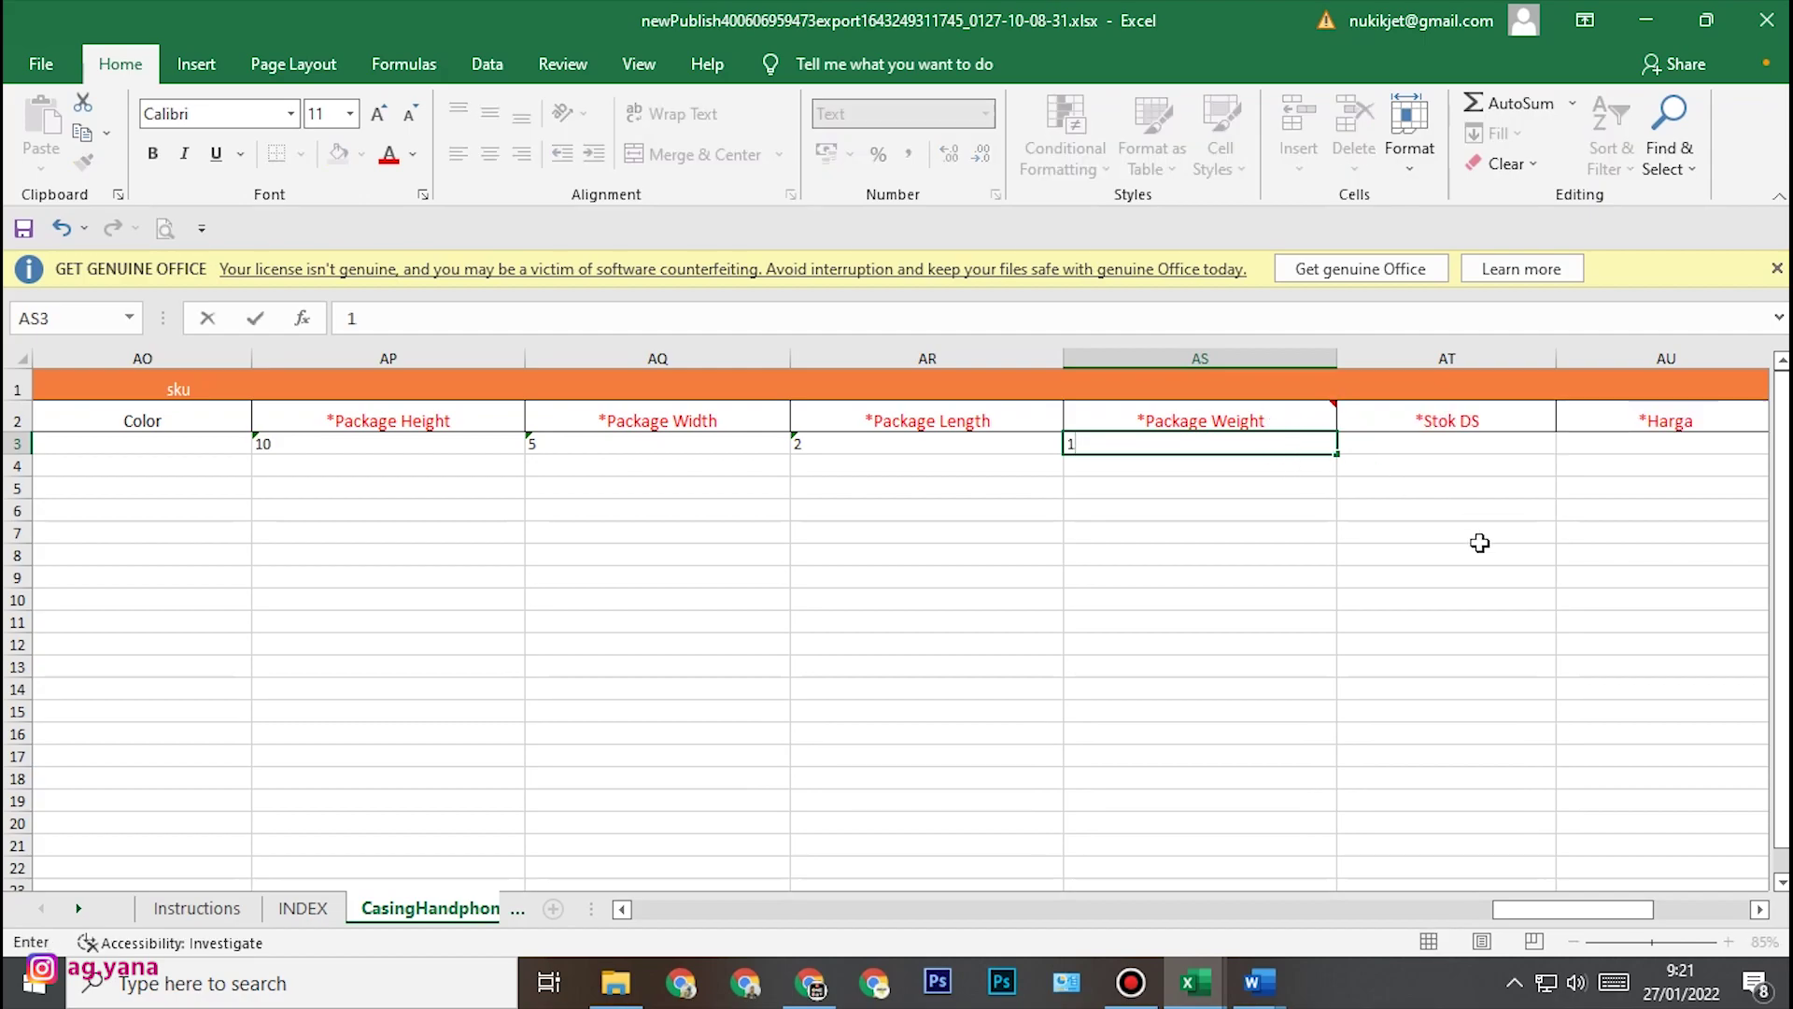
pyautogui.press('Tab')
pyautogui.click(1111, 444)
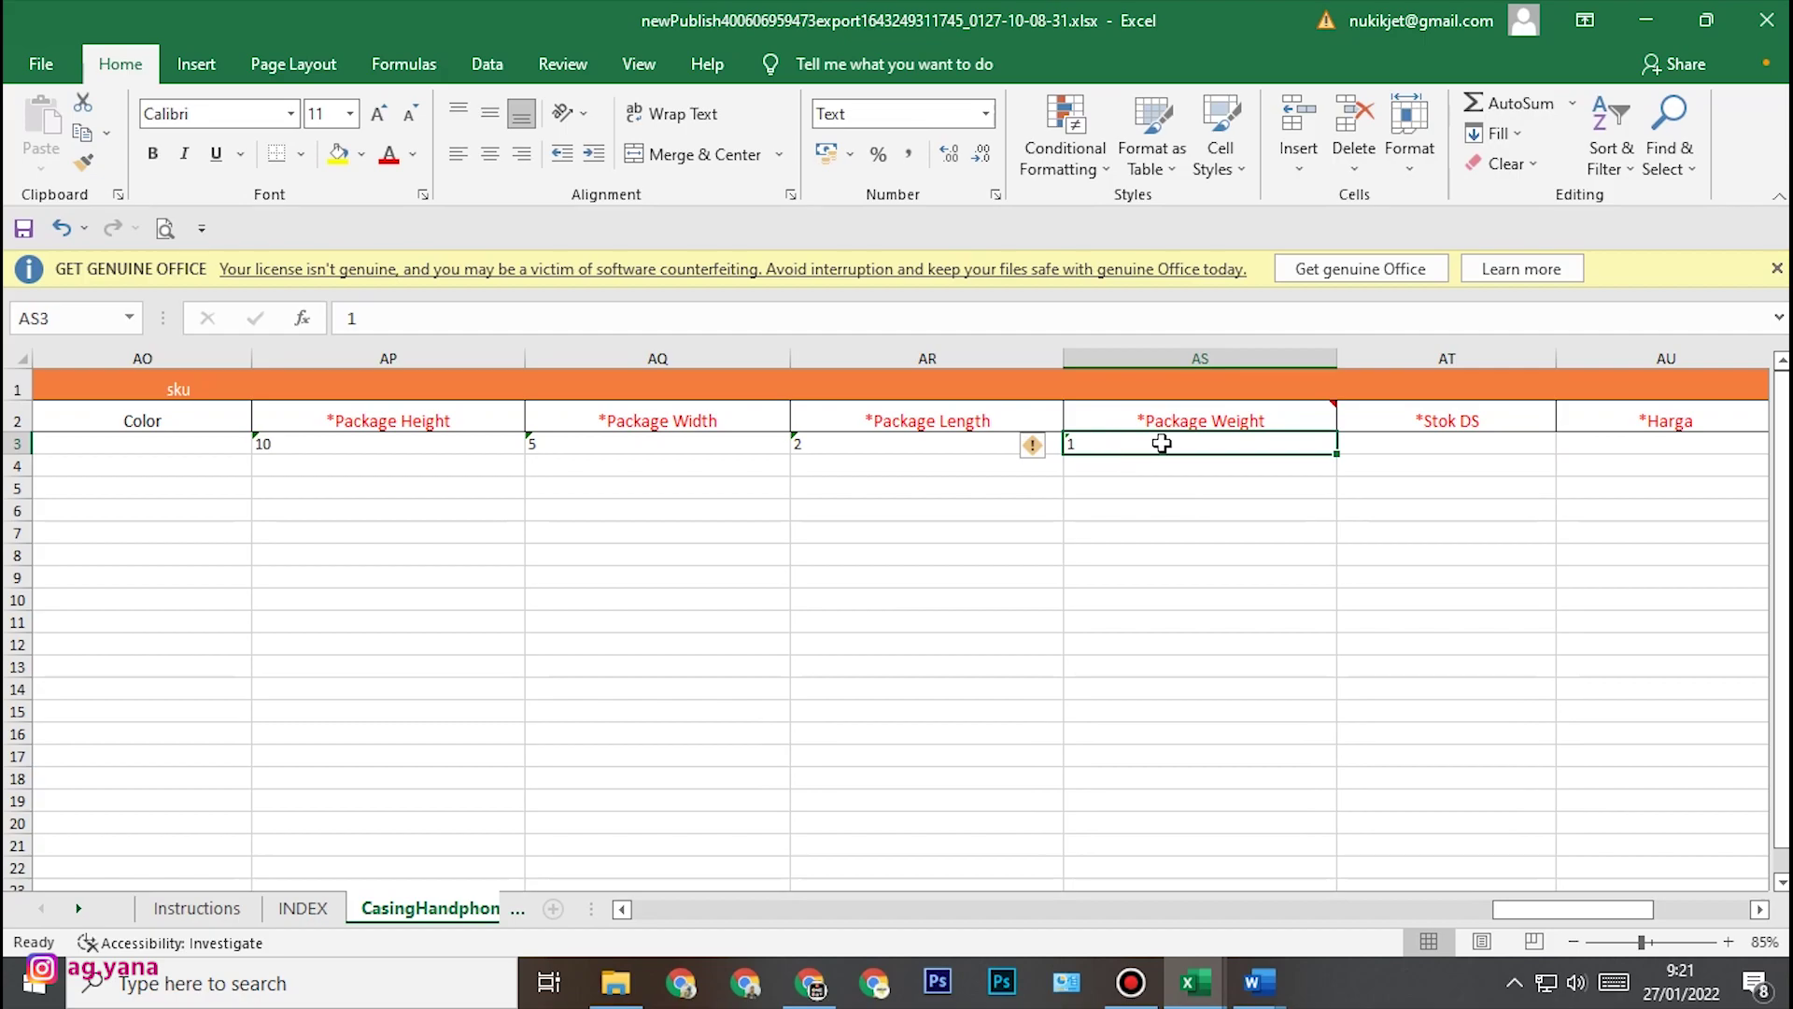
pyautogui.write('100')
pyautogui.press('Tab')
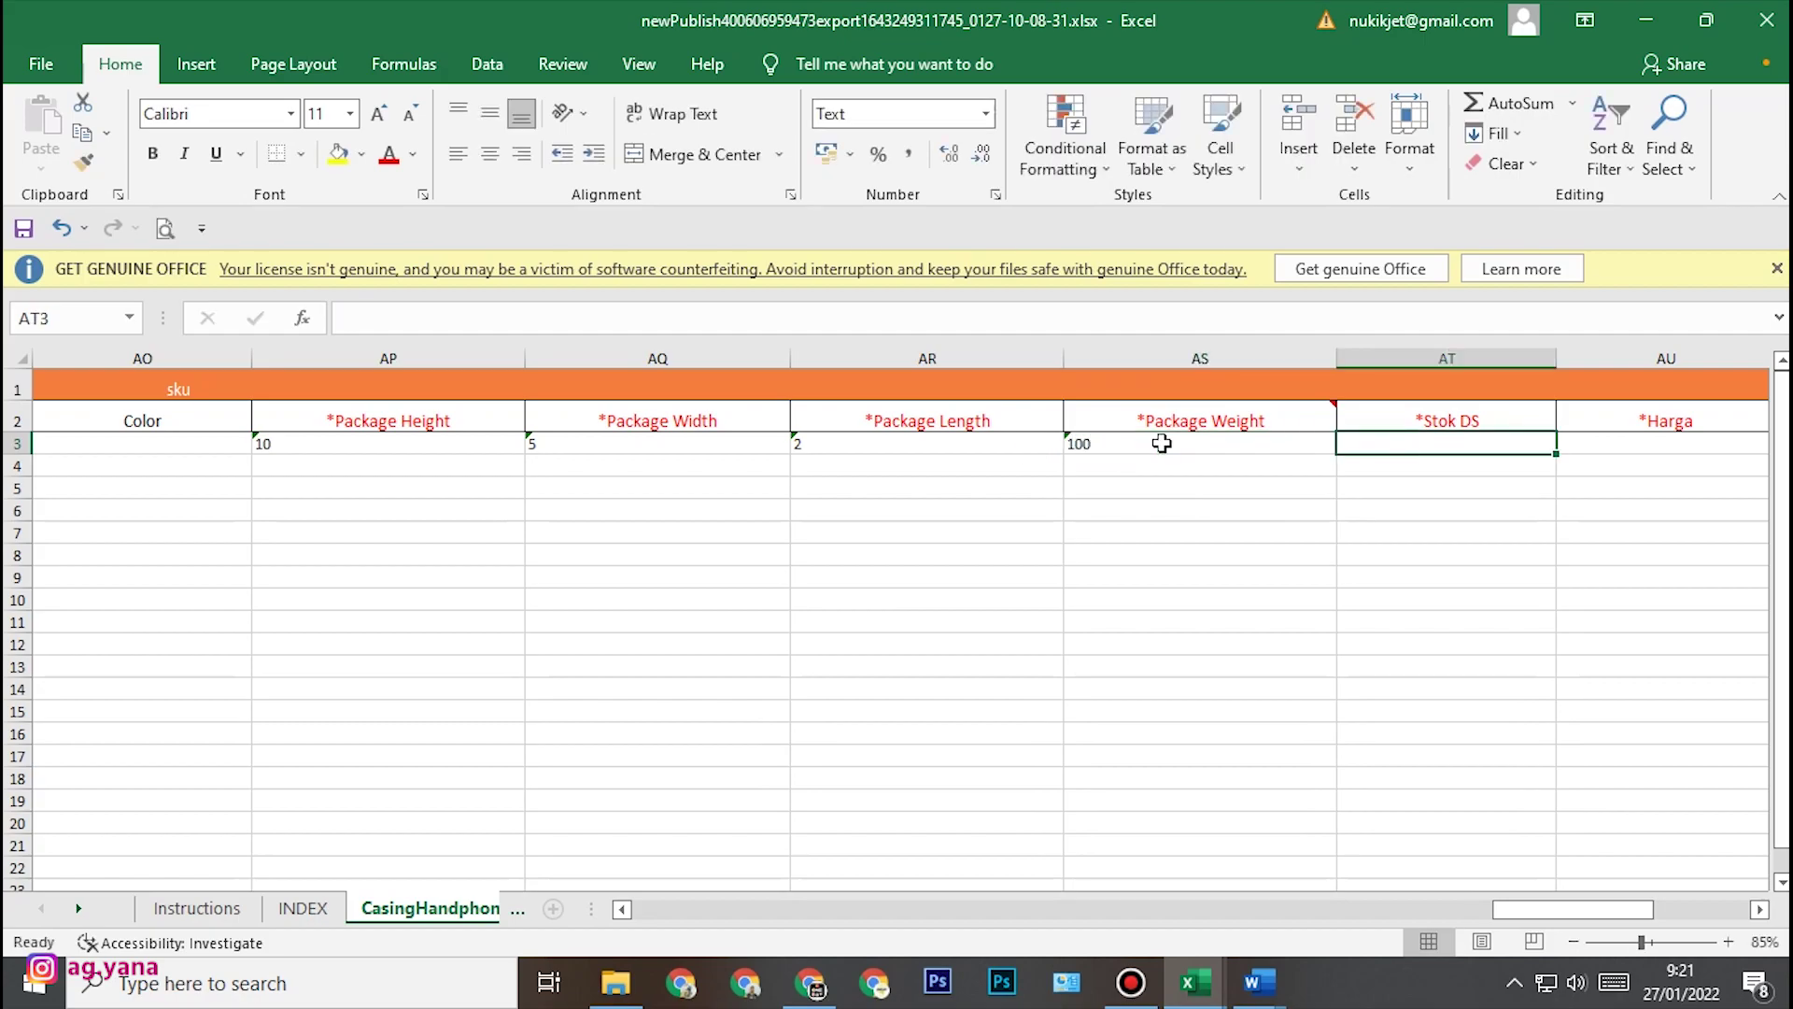
# - Set the Package Weight in cell AS3 to 0.025
pyautogui.click(1161, 444)
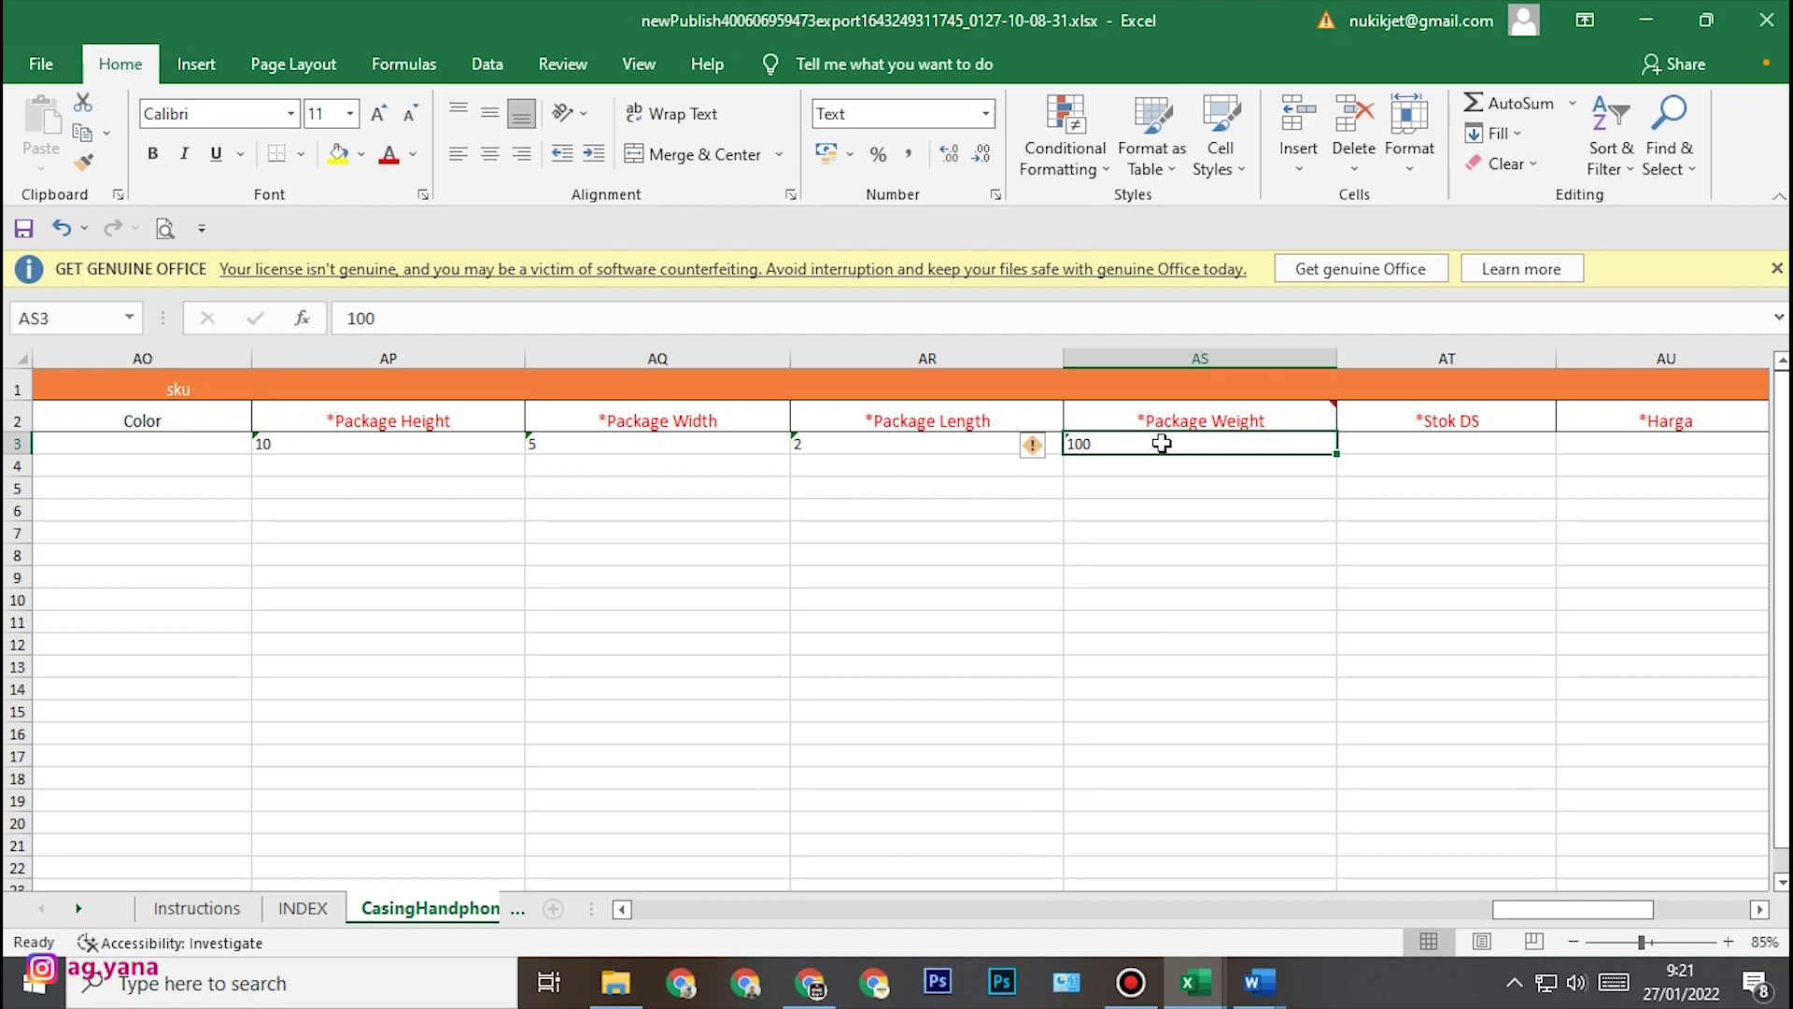
pyautogui.write('0.2')
pyautogui.press('BackSpace')
pyautogui.write('02')
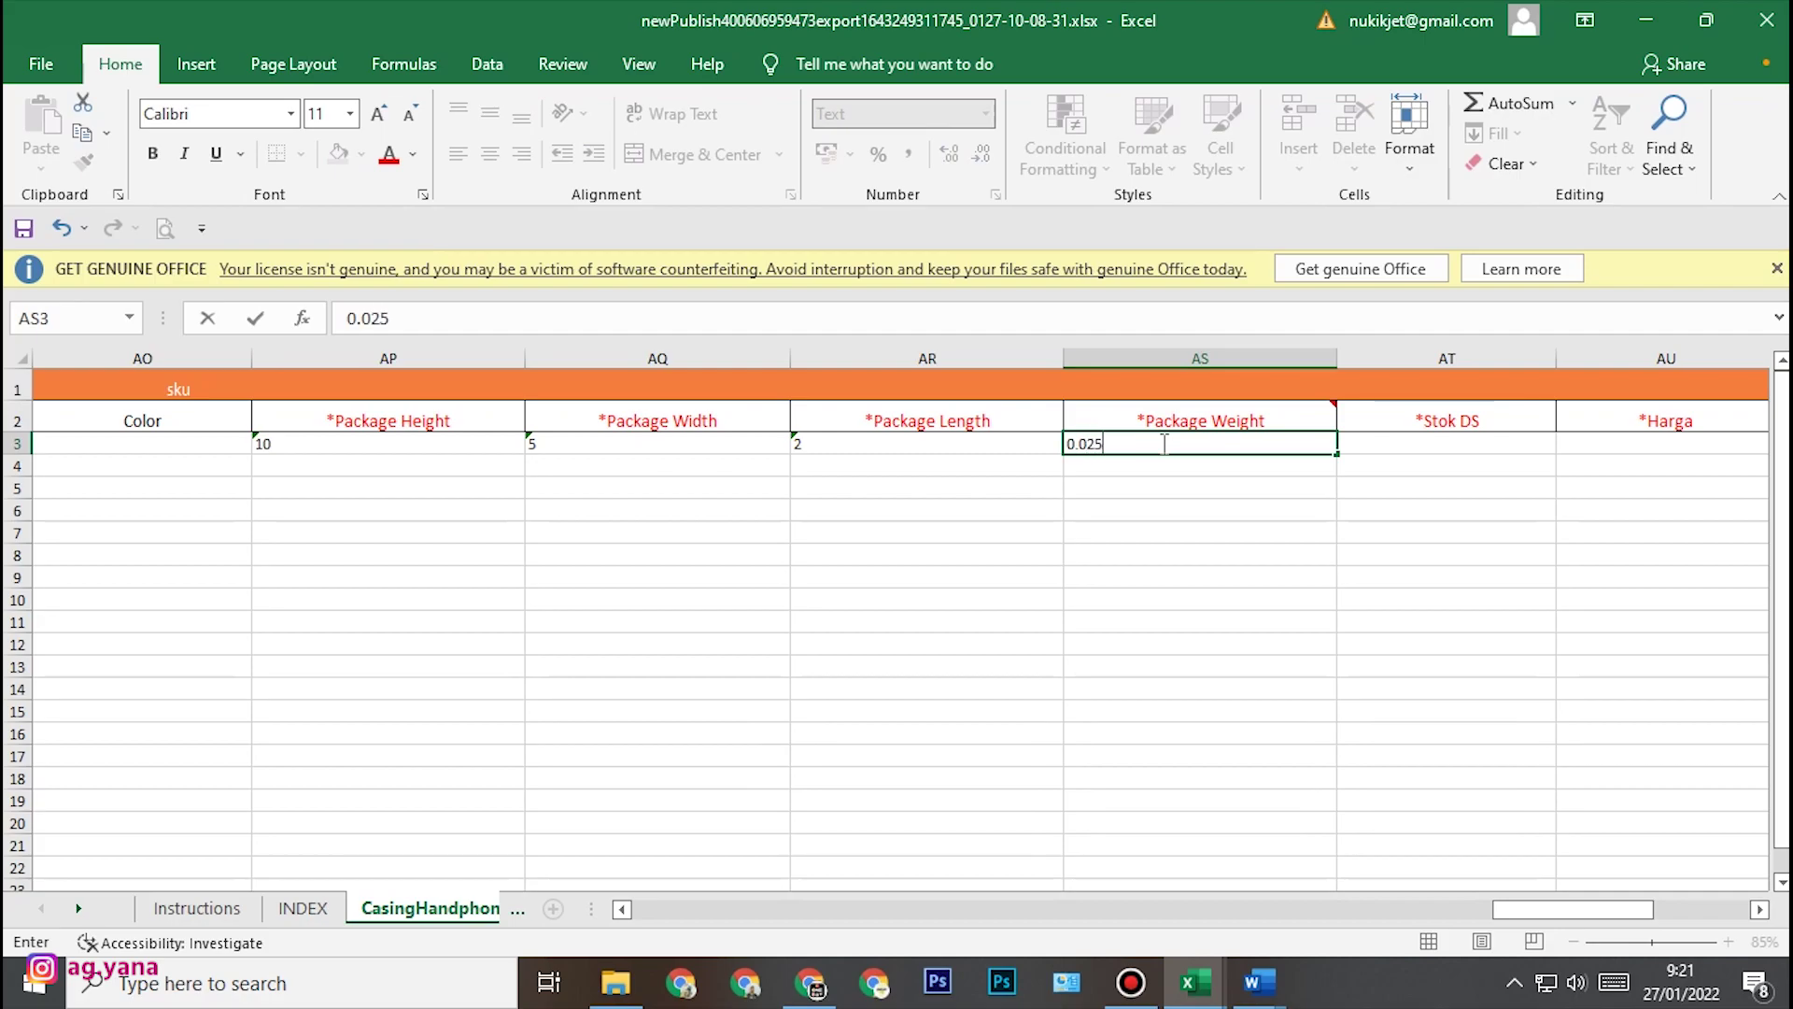
pyautogui.write('5')
pyautogui.press('Tab')
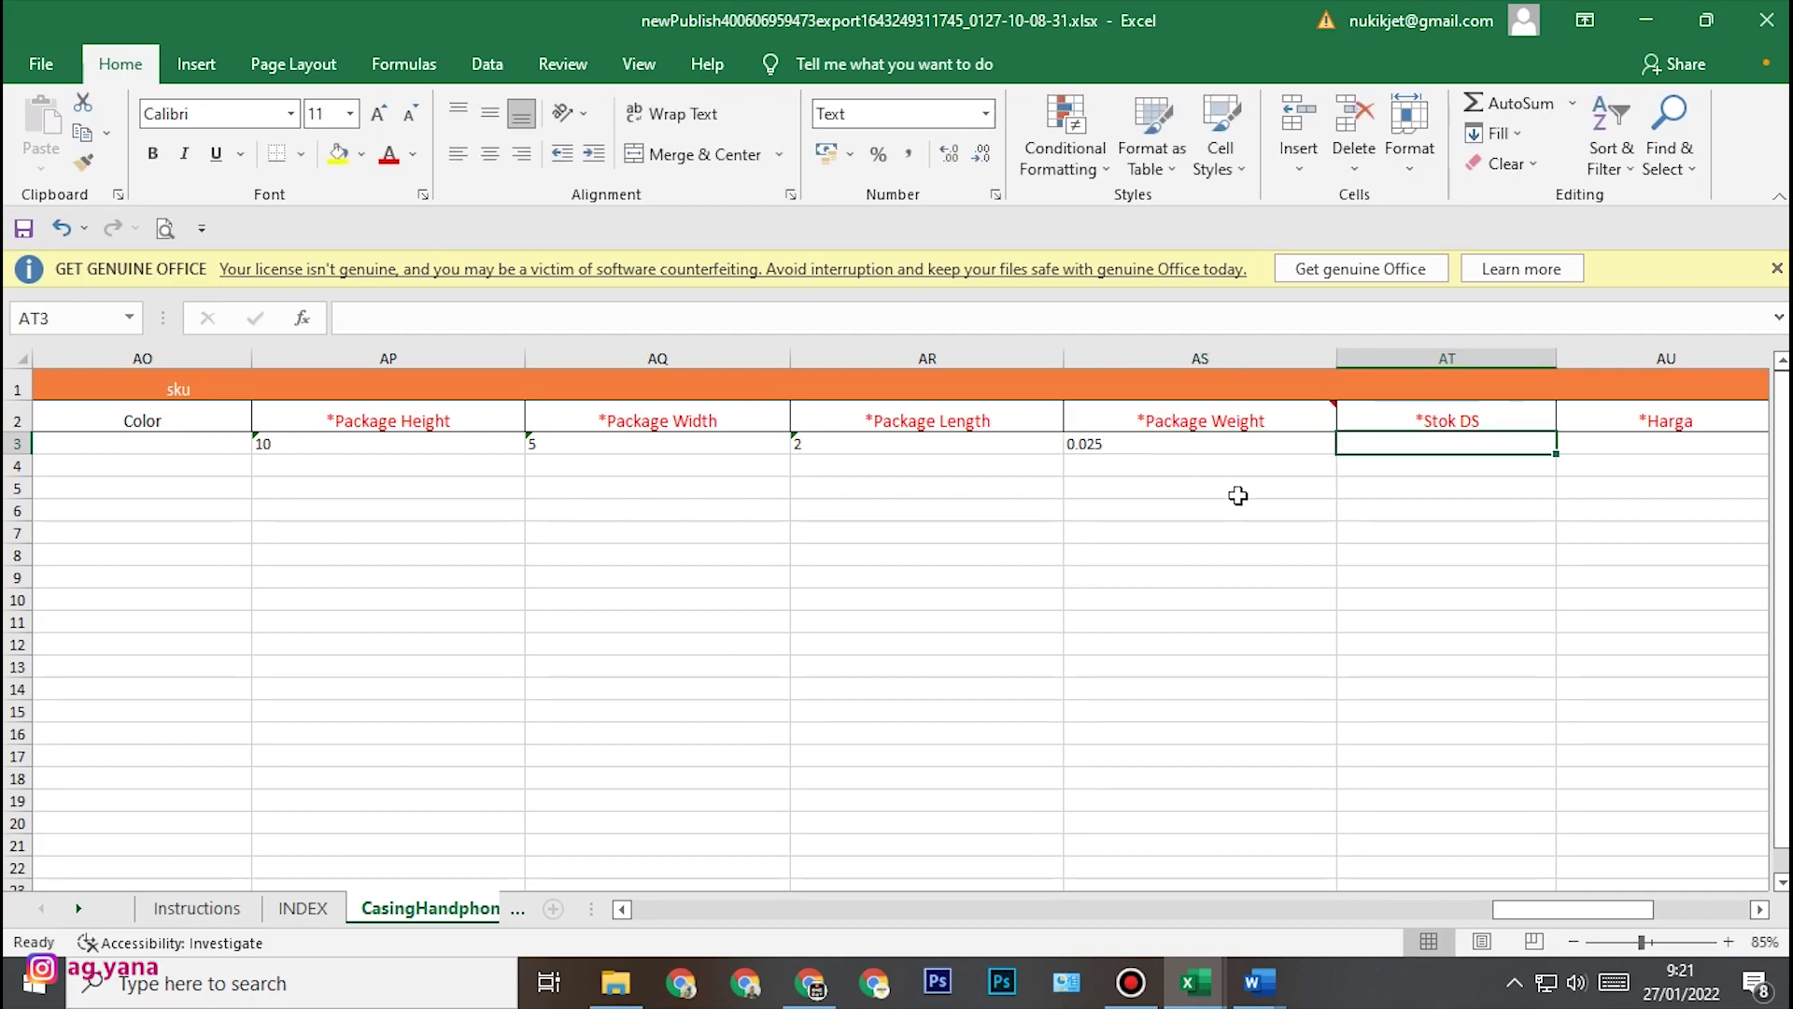
# - Enter a stock quantity of 155 in cell AT3 under Stok DS
pyautogui.press('Tab')
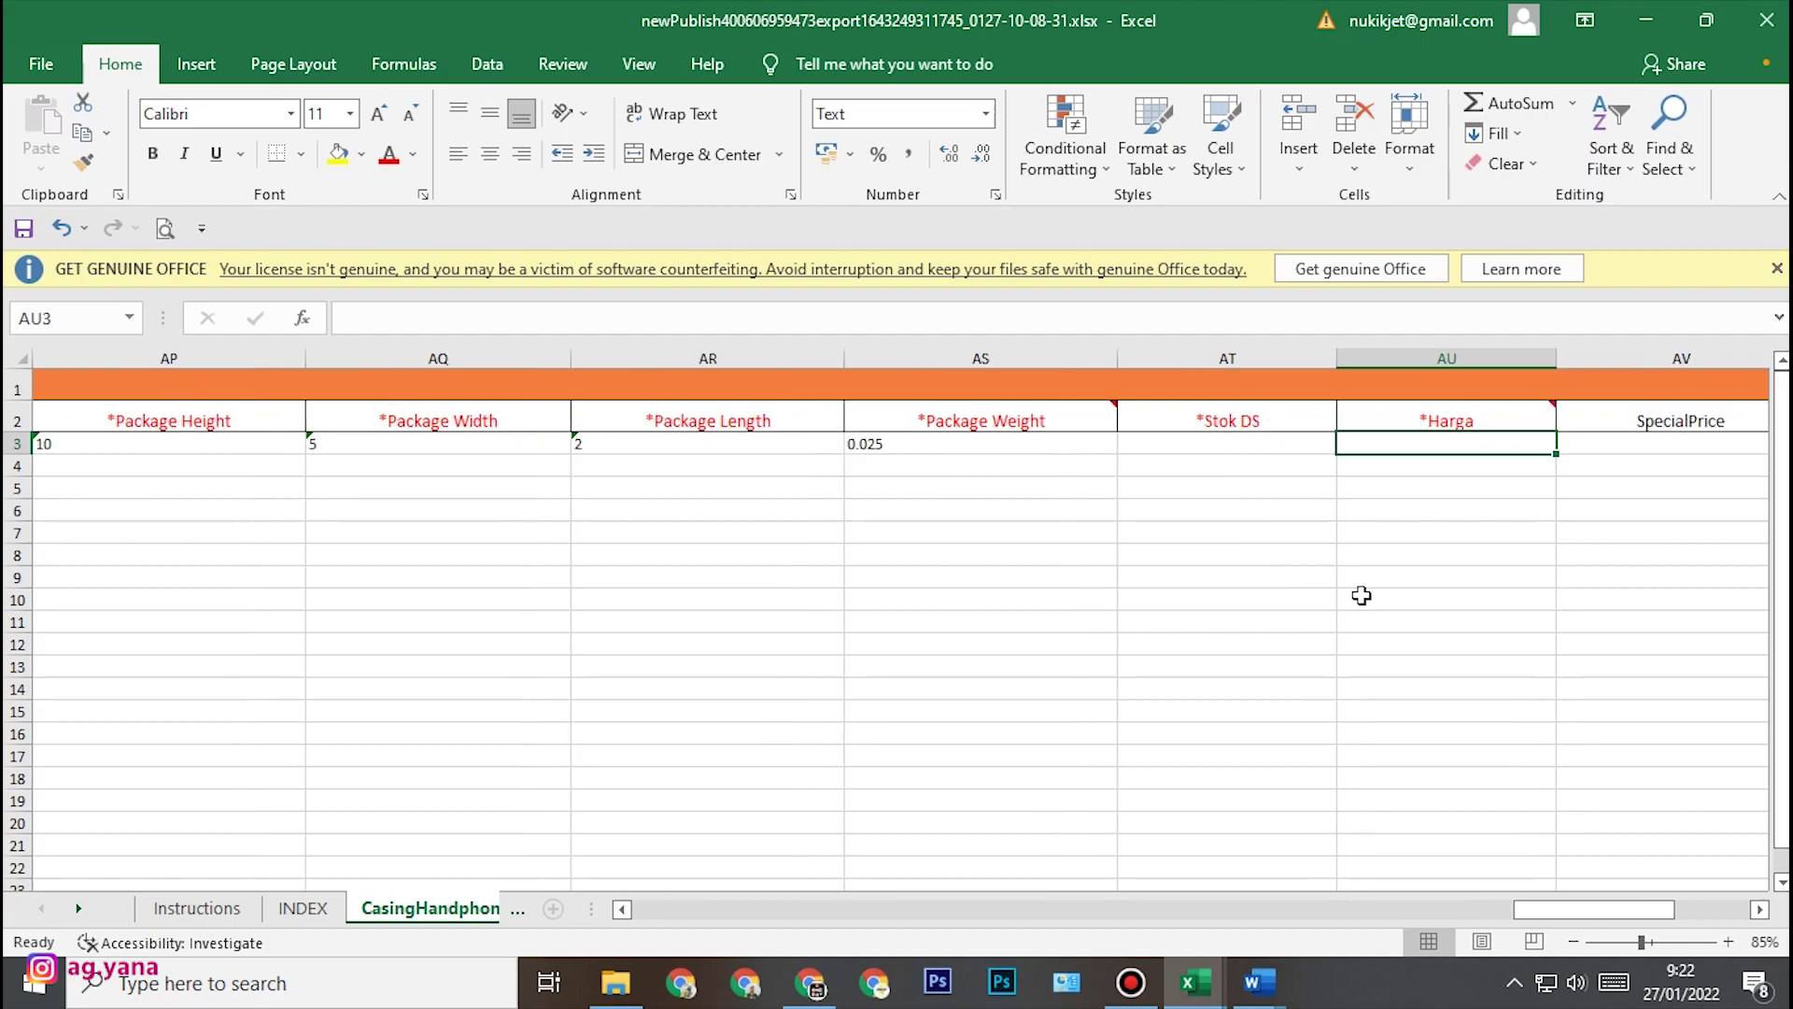
pyautogui.click(1233, 446)
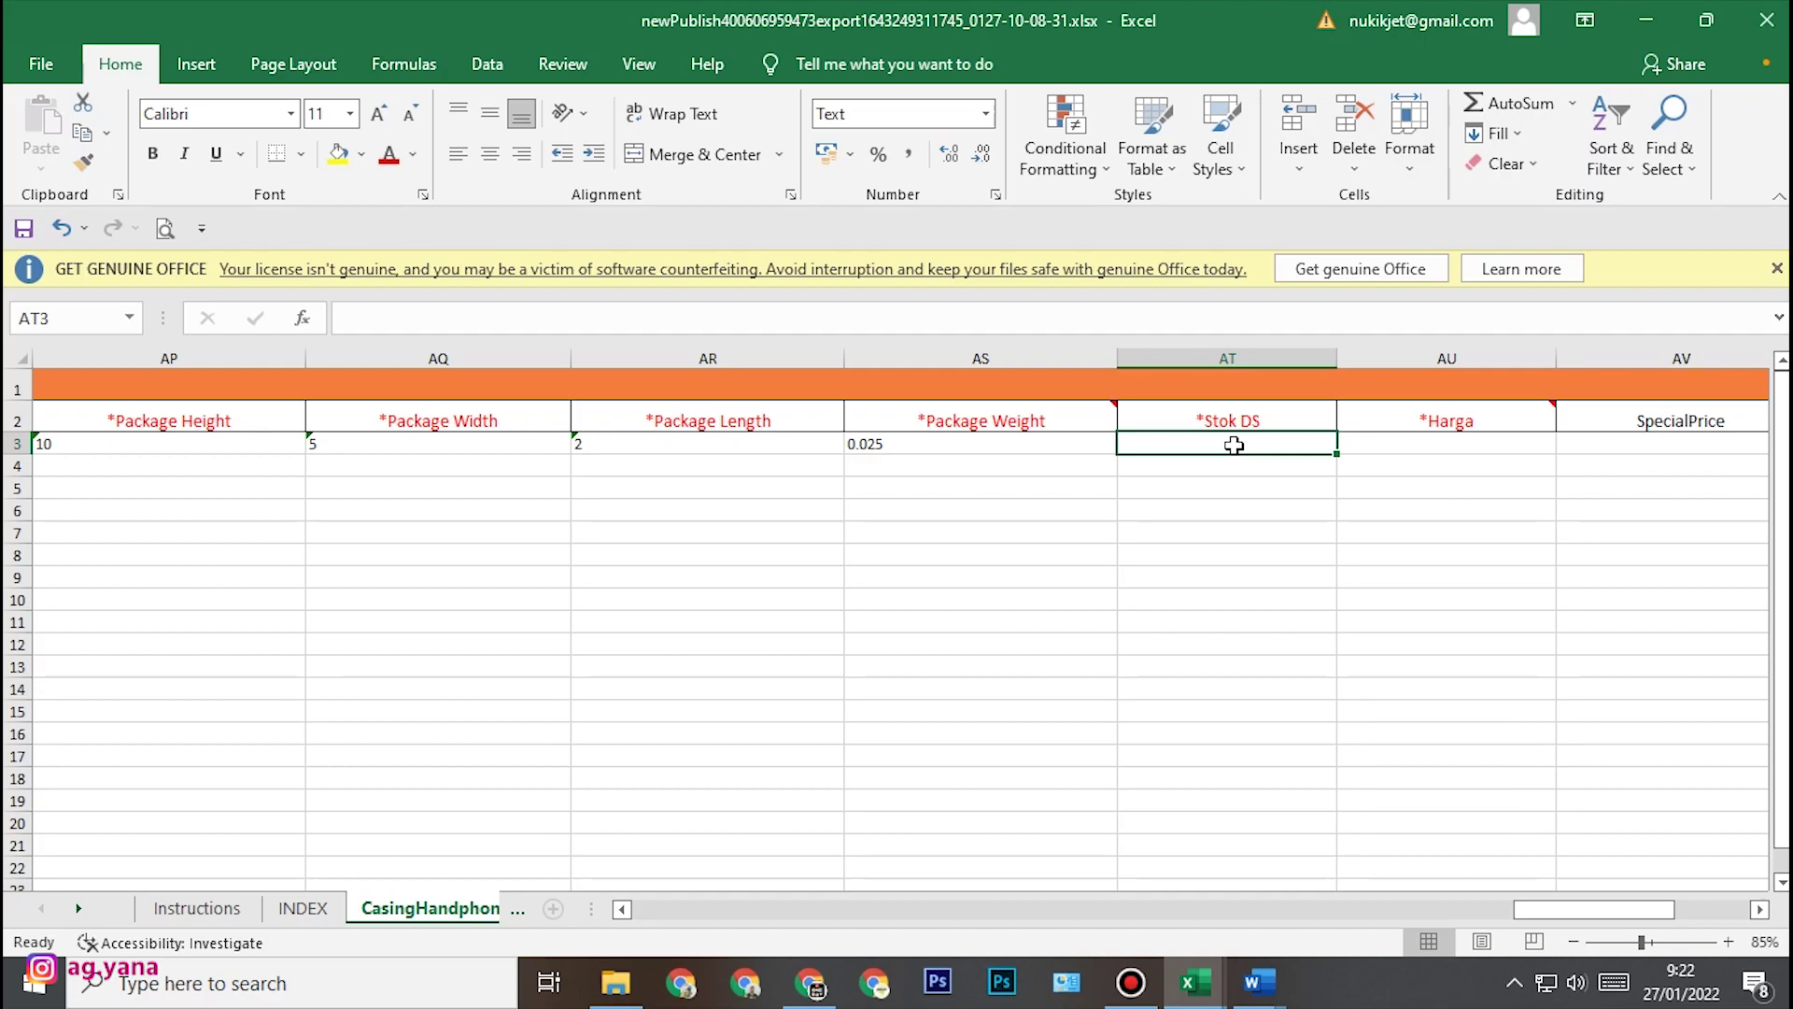
pyautogui.write('155')
pyautogui.press('Tab')
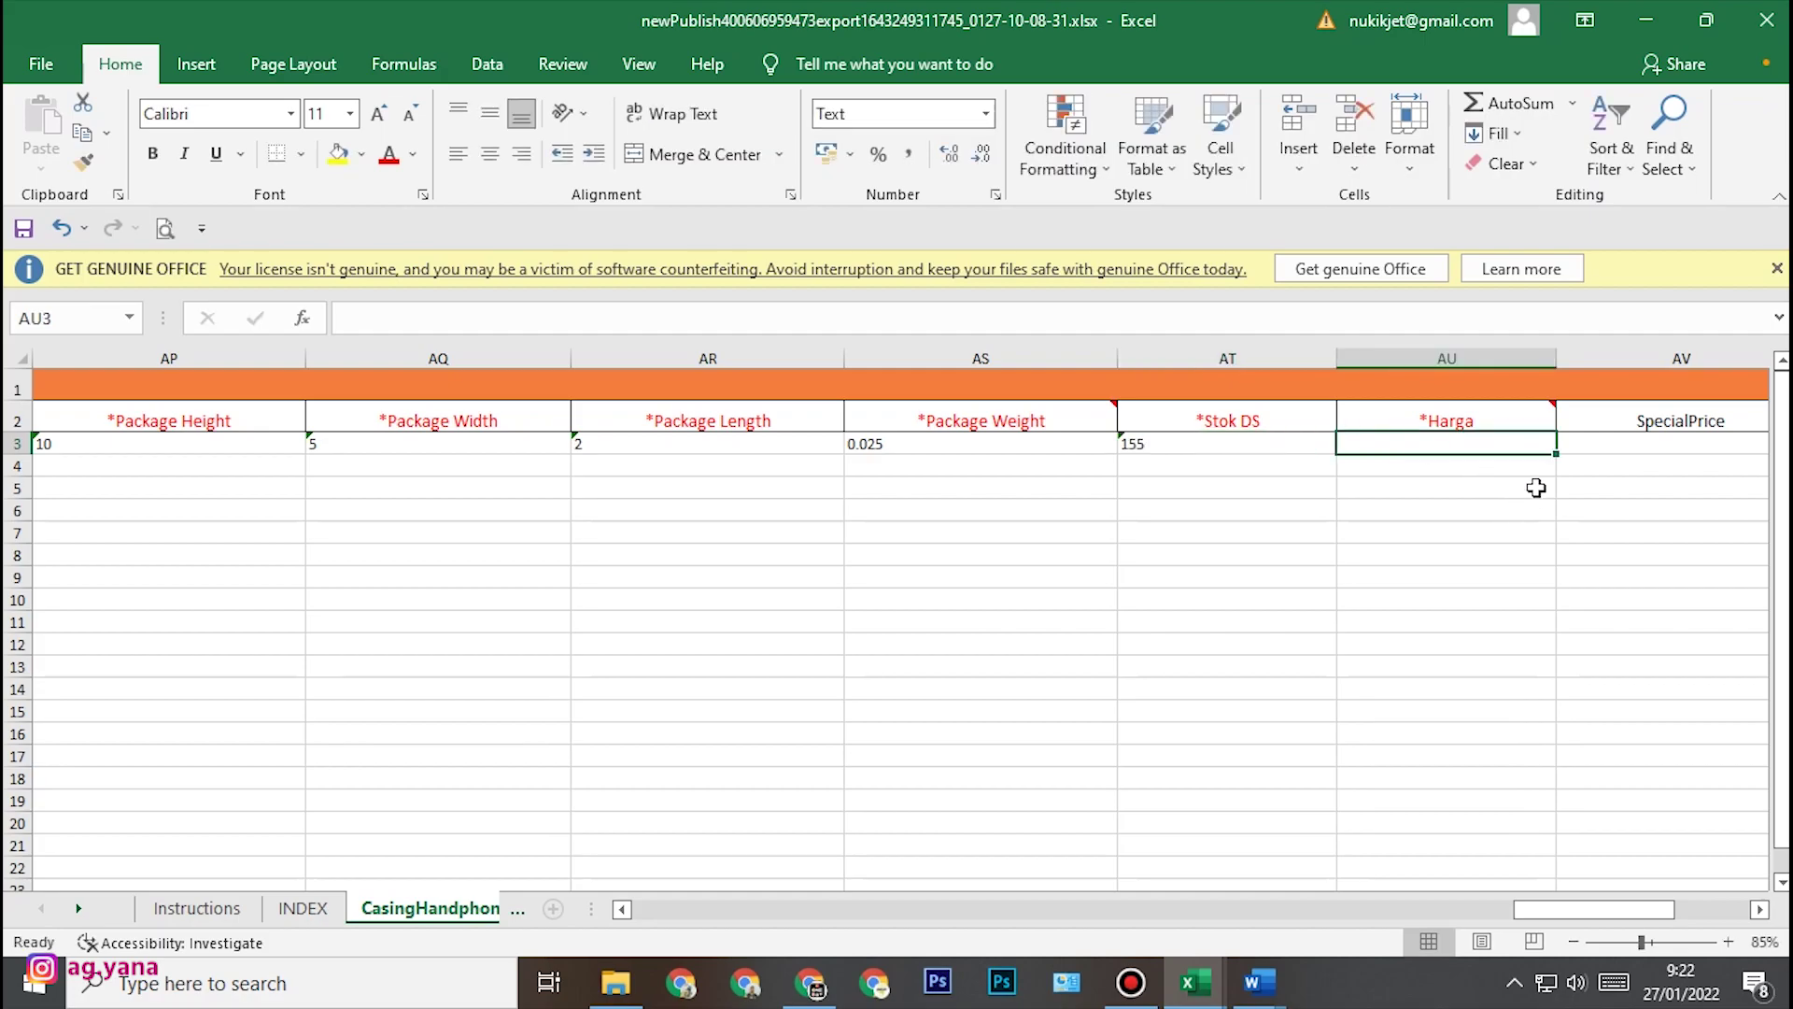
# - Enter 33450 as the Harga in AU3 and 18650 as the SpecialPrice in AV3
pyautogui.click(1759, 913)
pyautogui.click(1759, 913)
pyautogui.click(1759, 913)
pyautogui.click(777, 544)
pyautogui.click(678, 446)
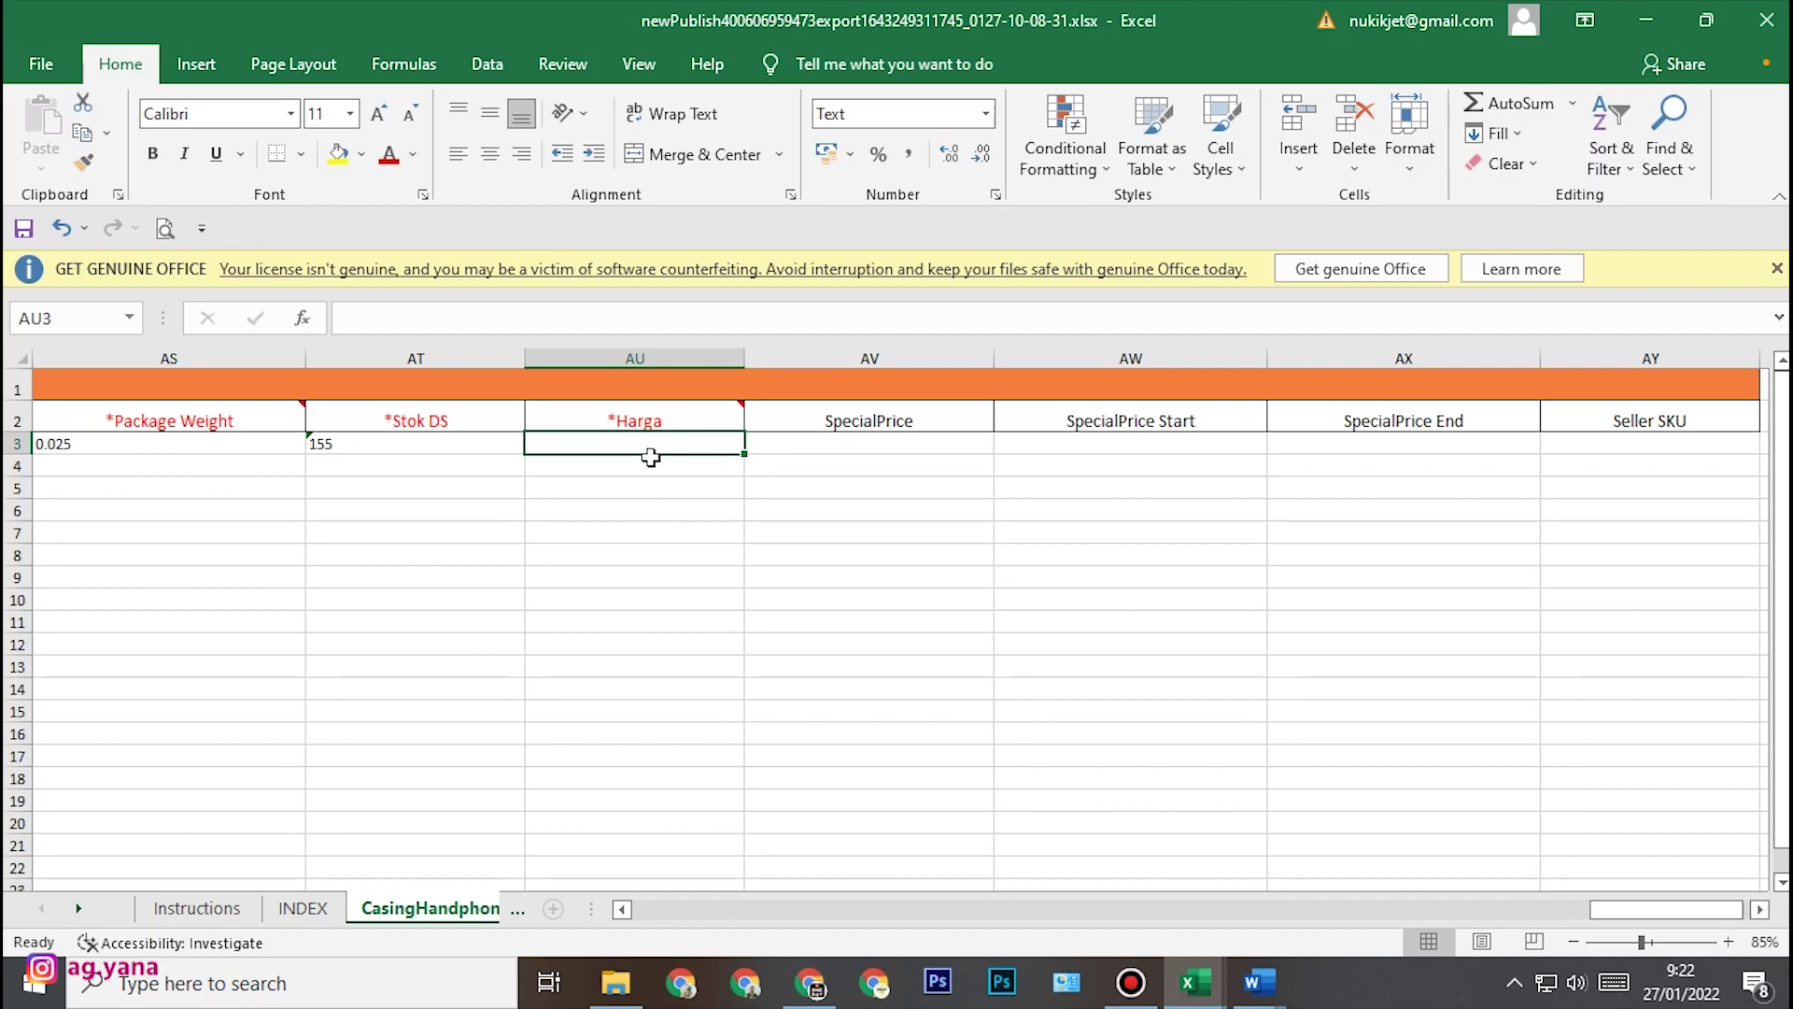
pyautogui.click(647, 446)
pyautogui.click(886, 442)
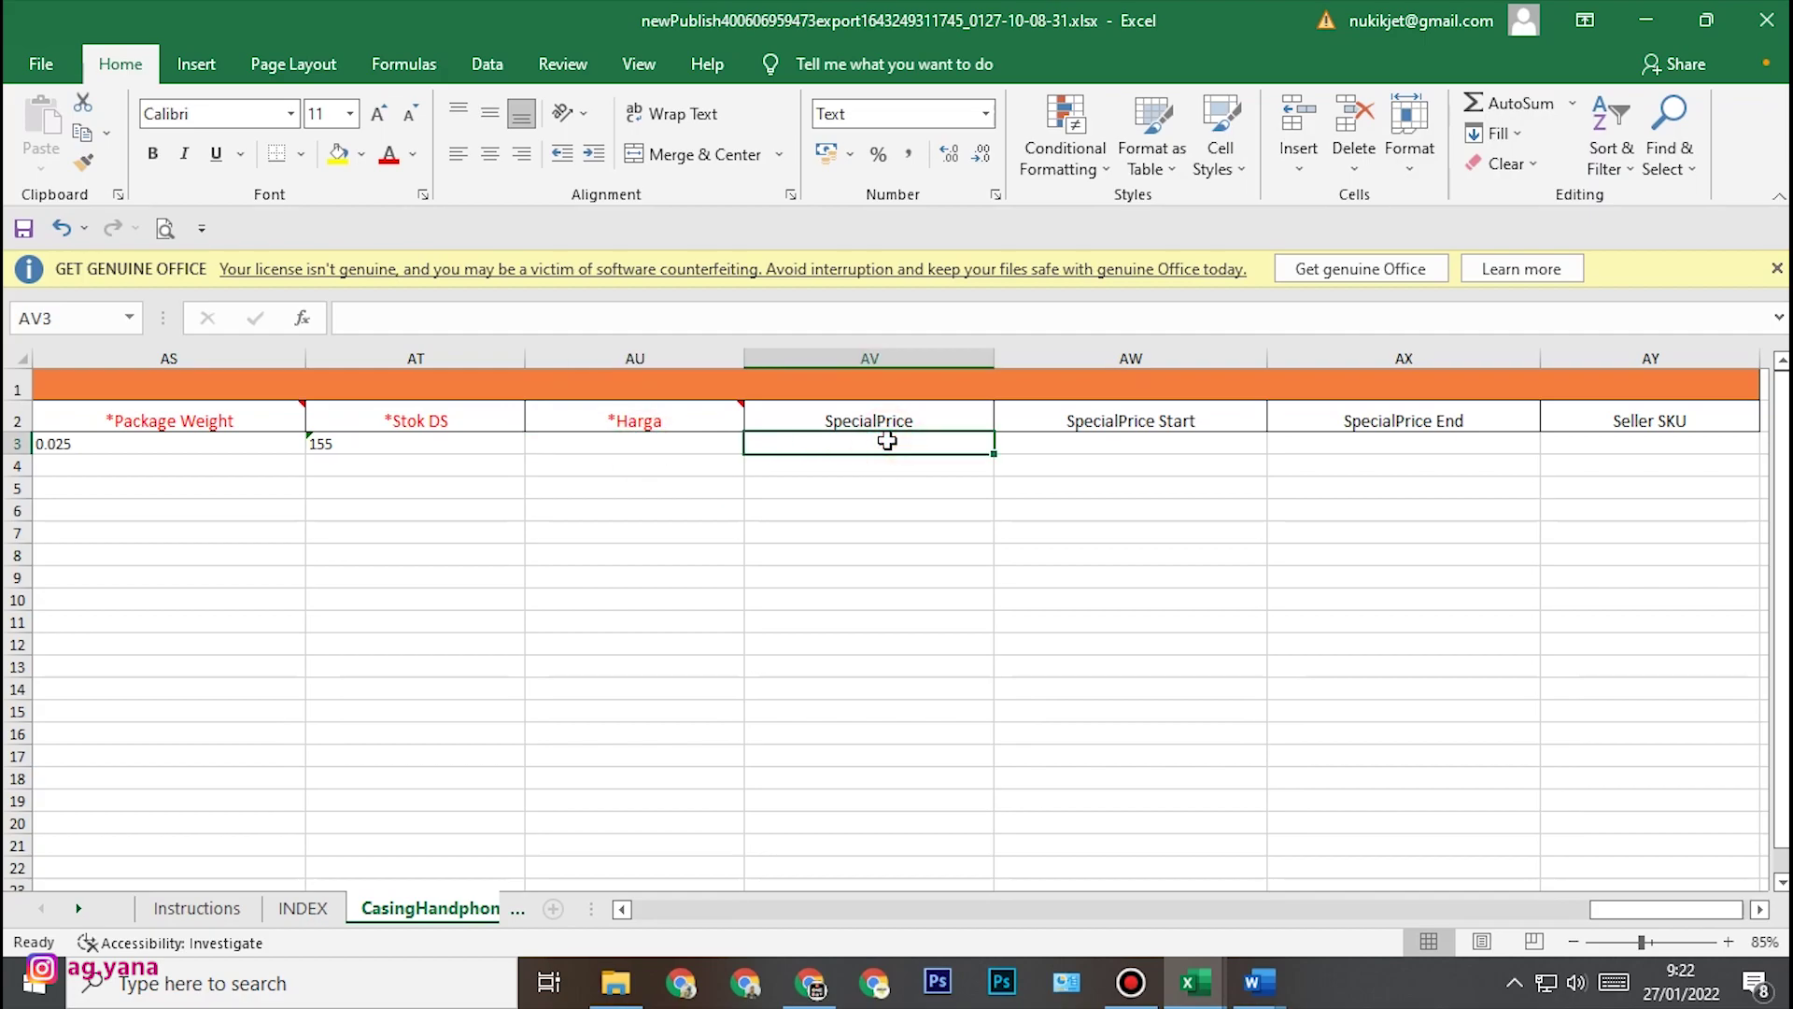
pyautogui.click(648, 447)
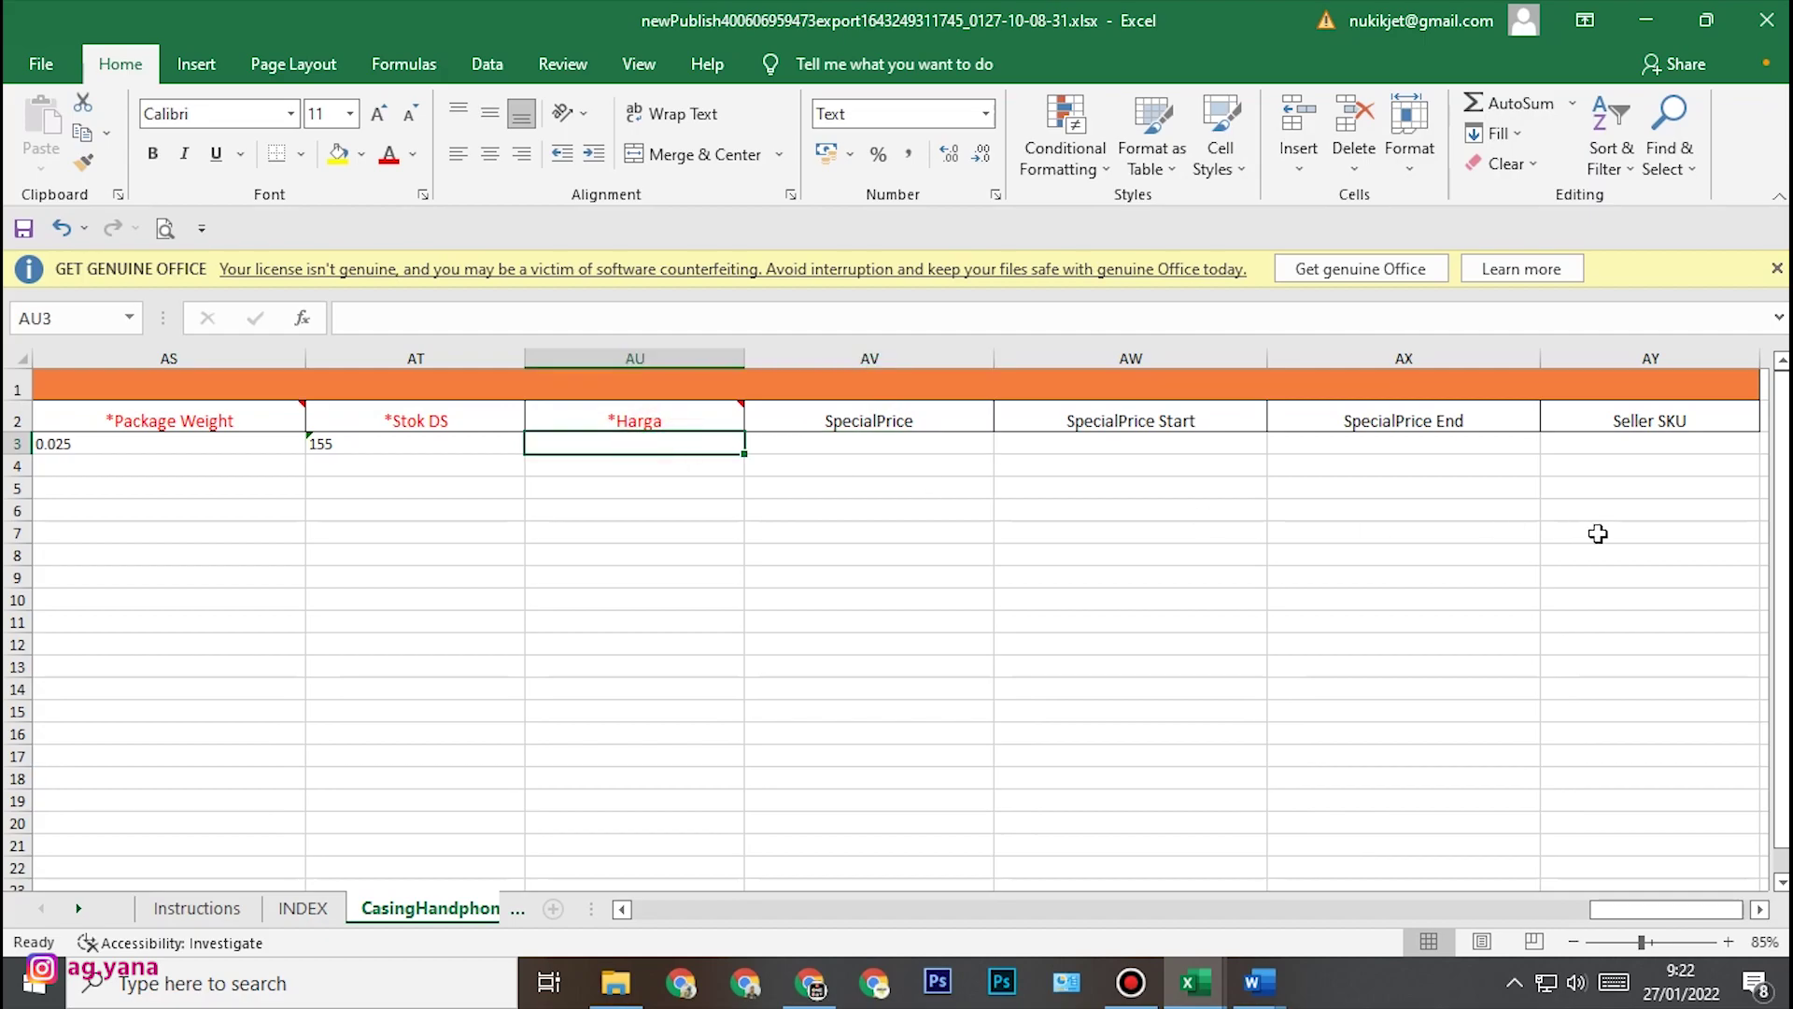
pyautogui.write('33450')
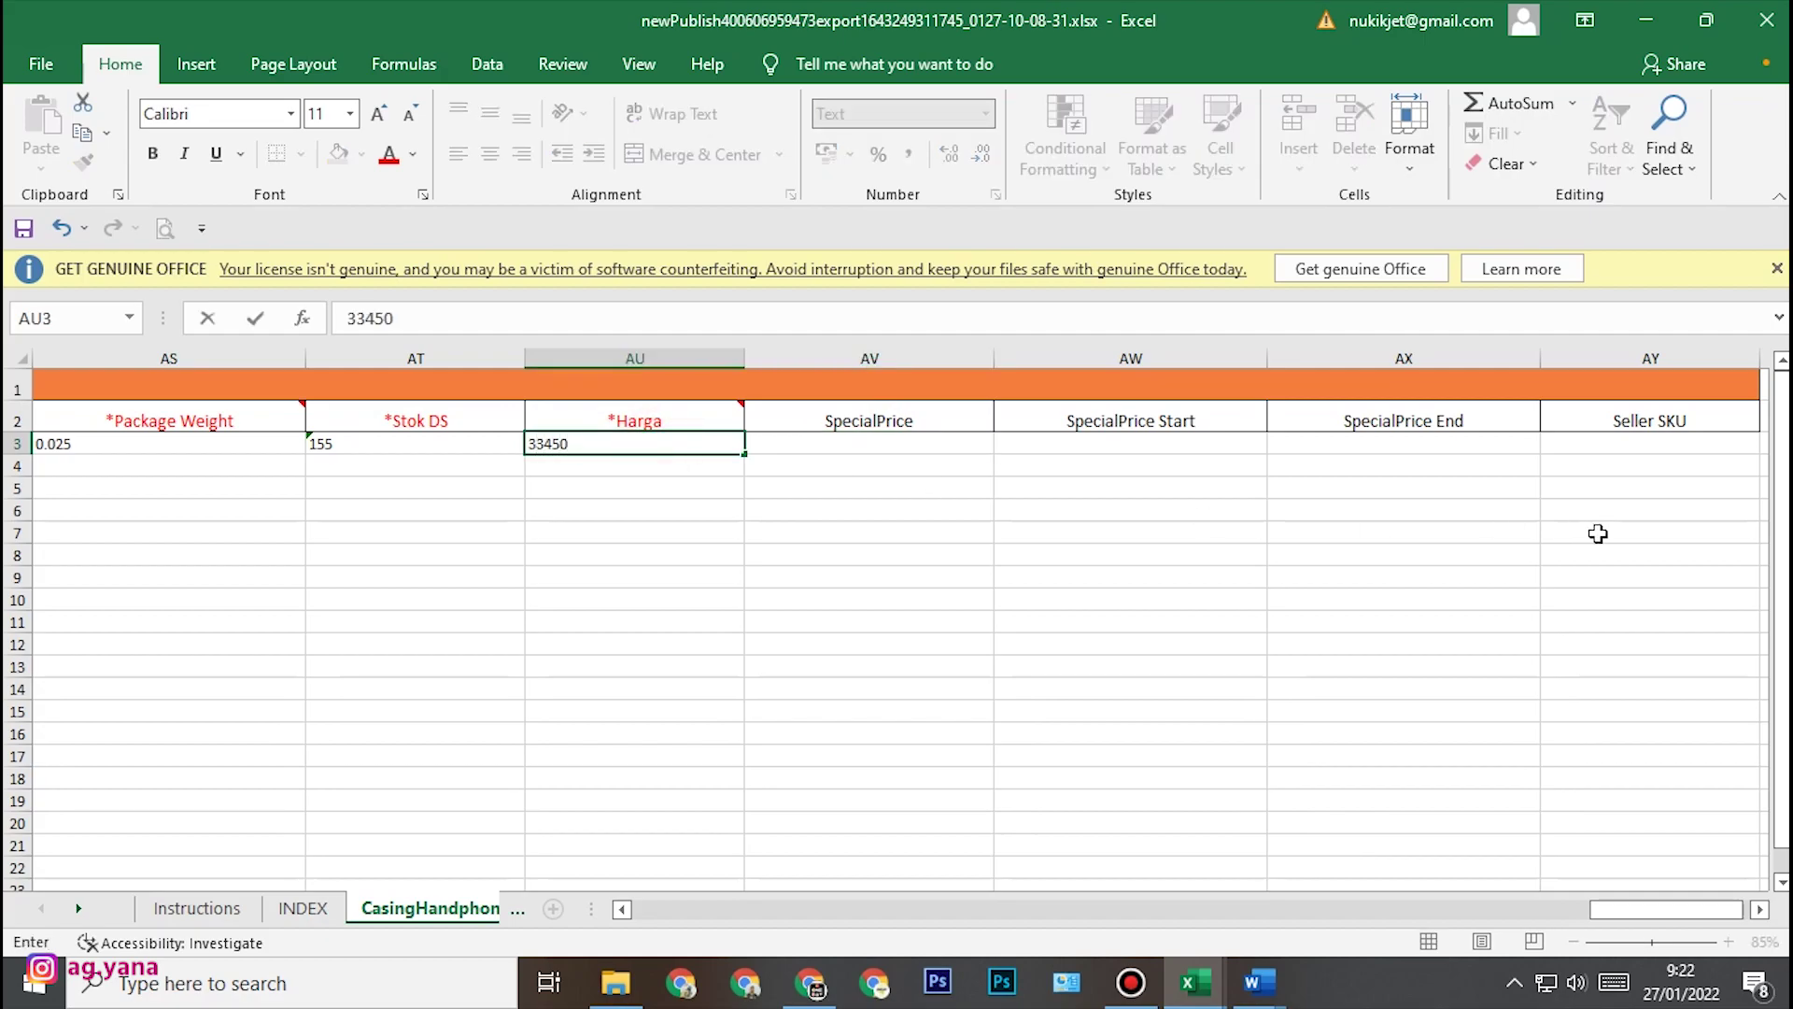
pyautogui.press('Tab')
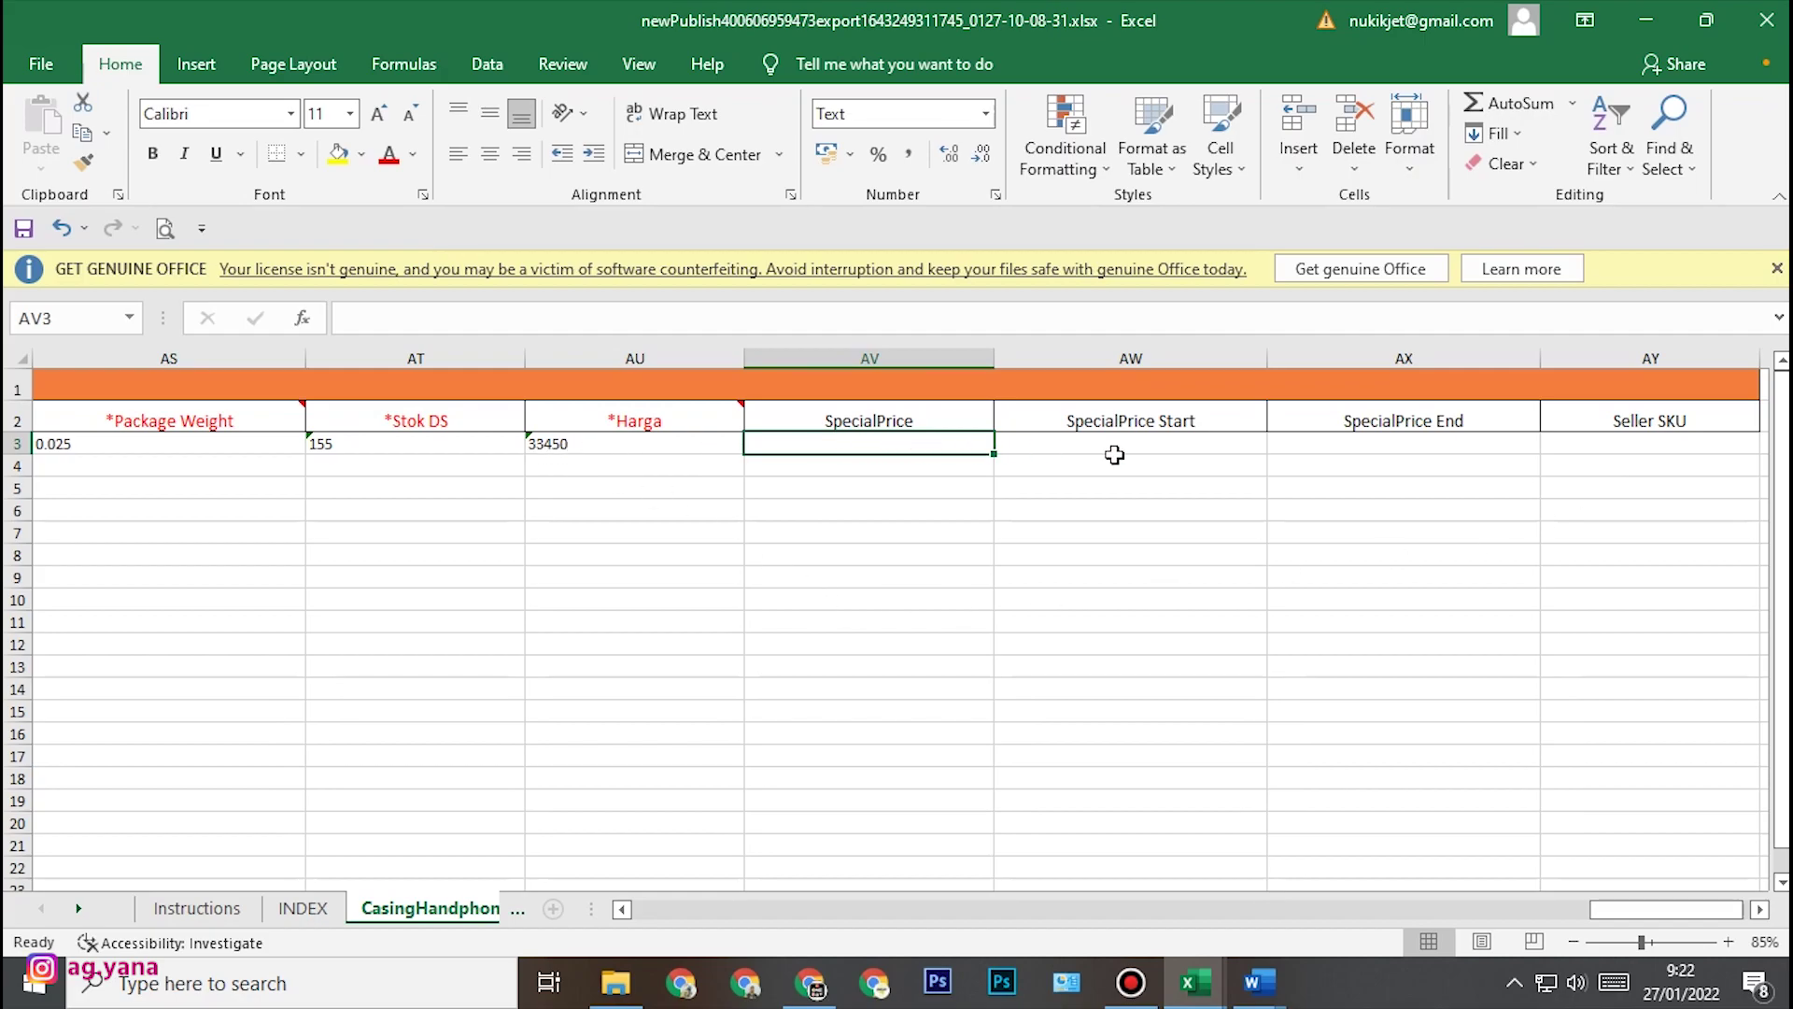
pyautogui.write('18650')
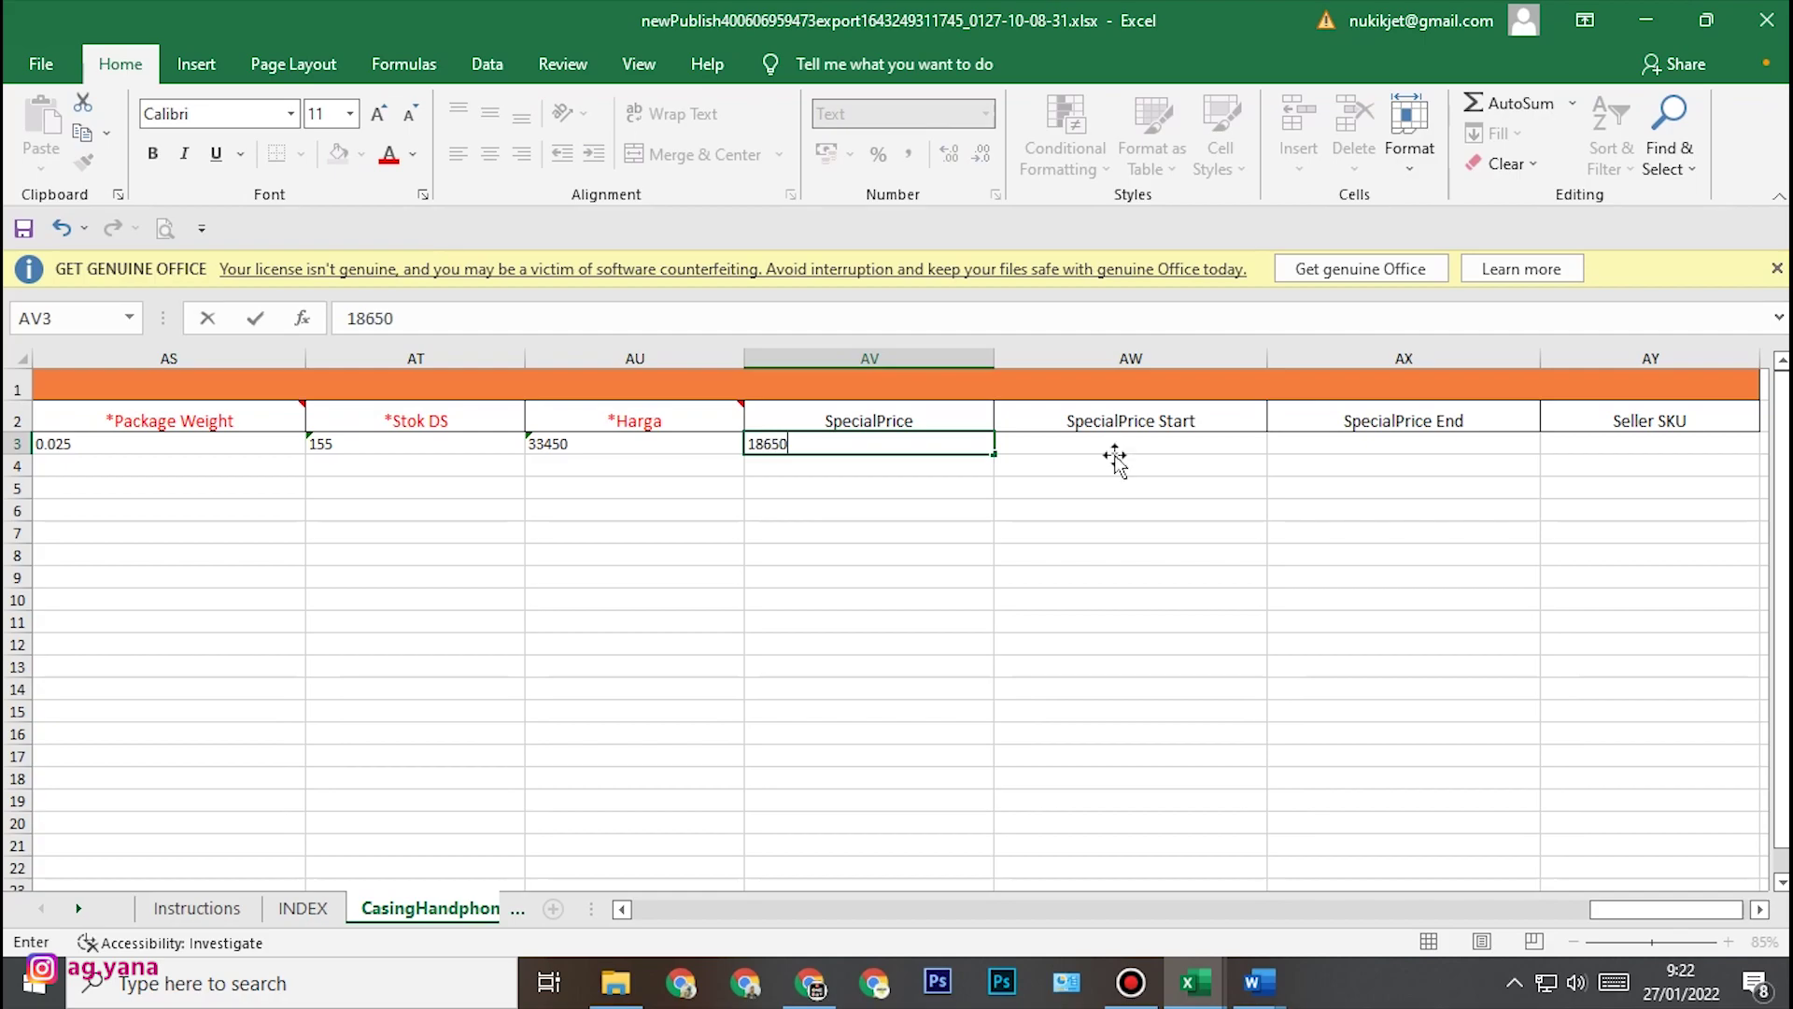
pyautogui.press('Tab')
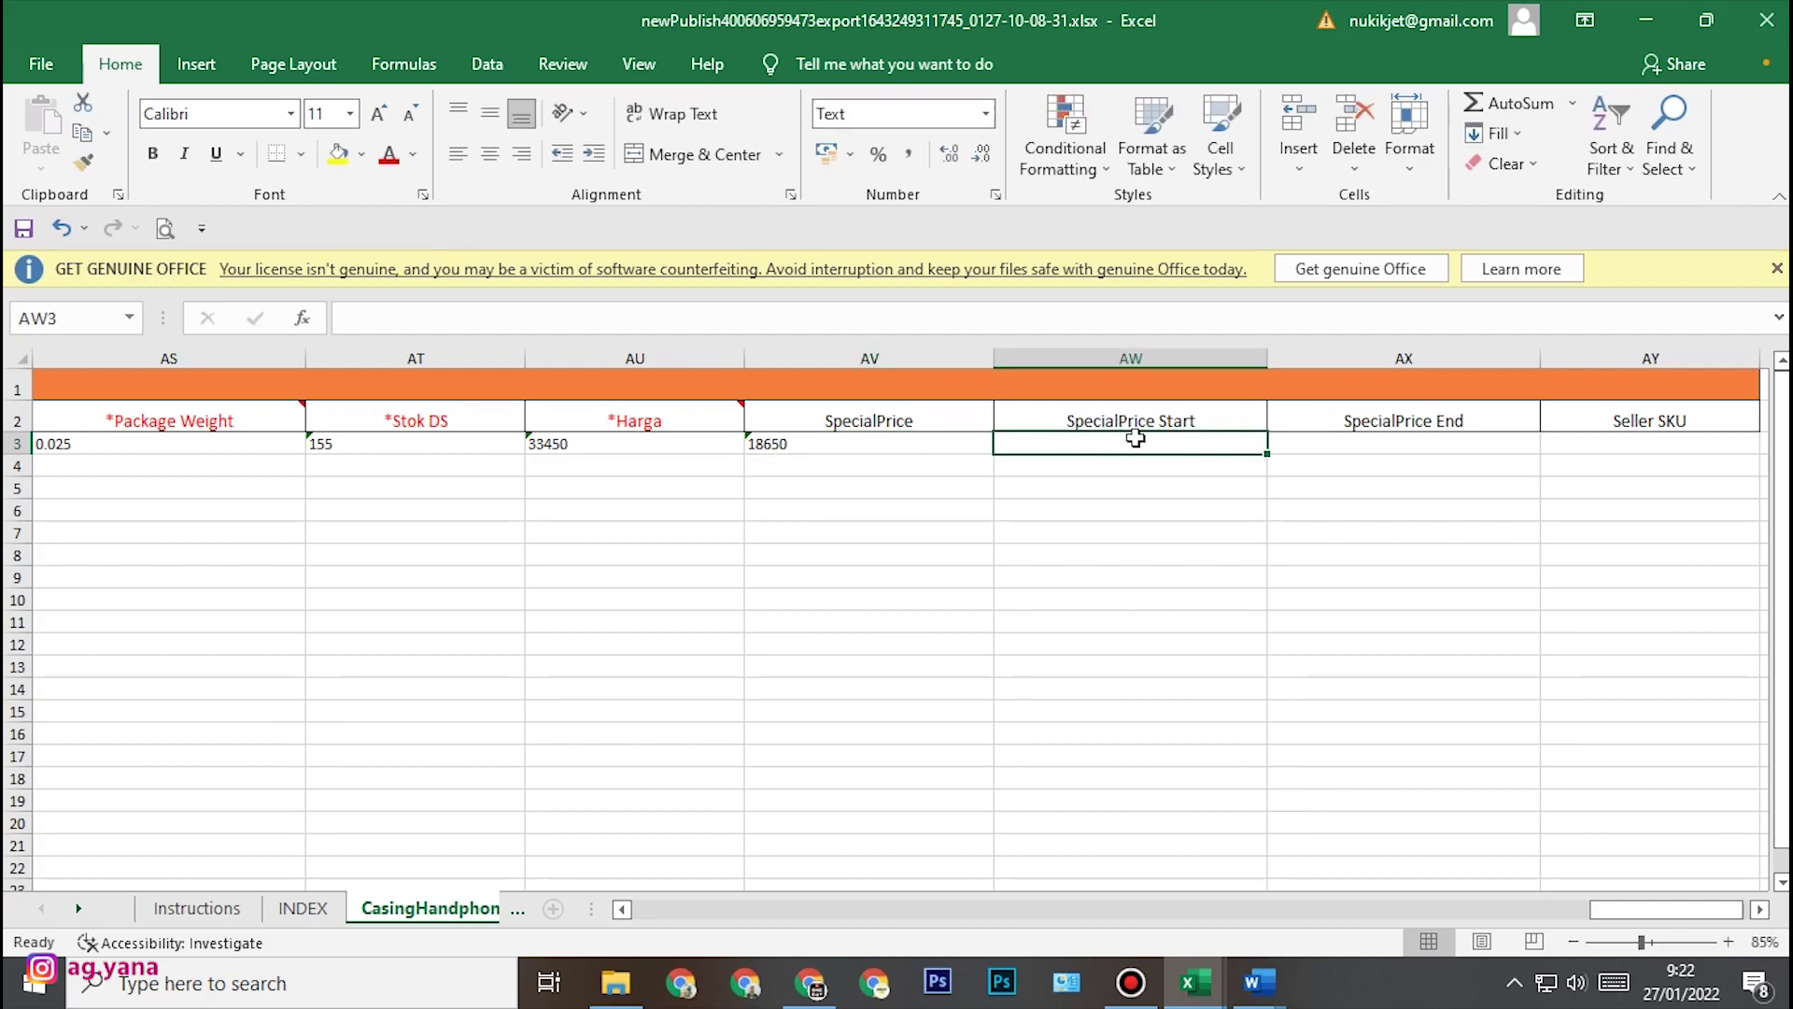
pyautogui.click(1759, 909)
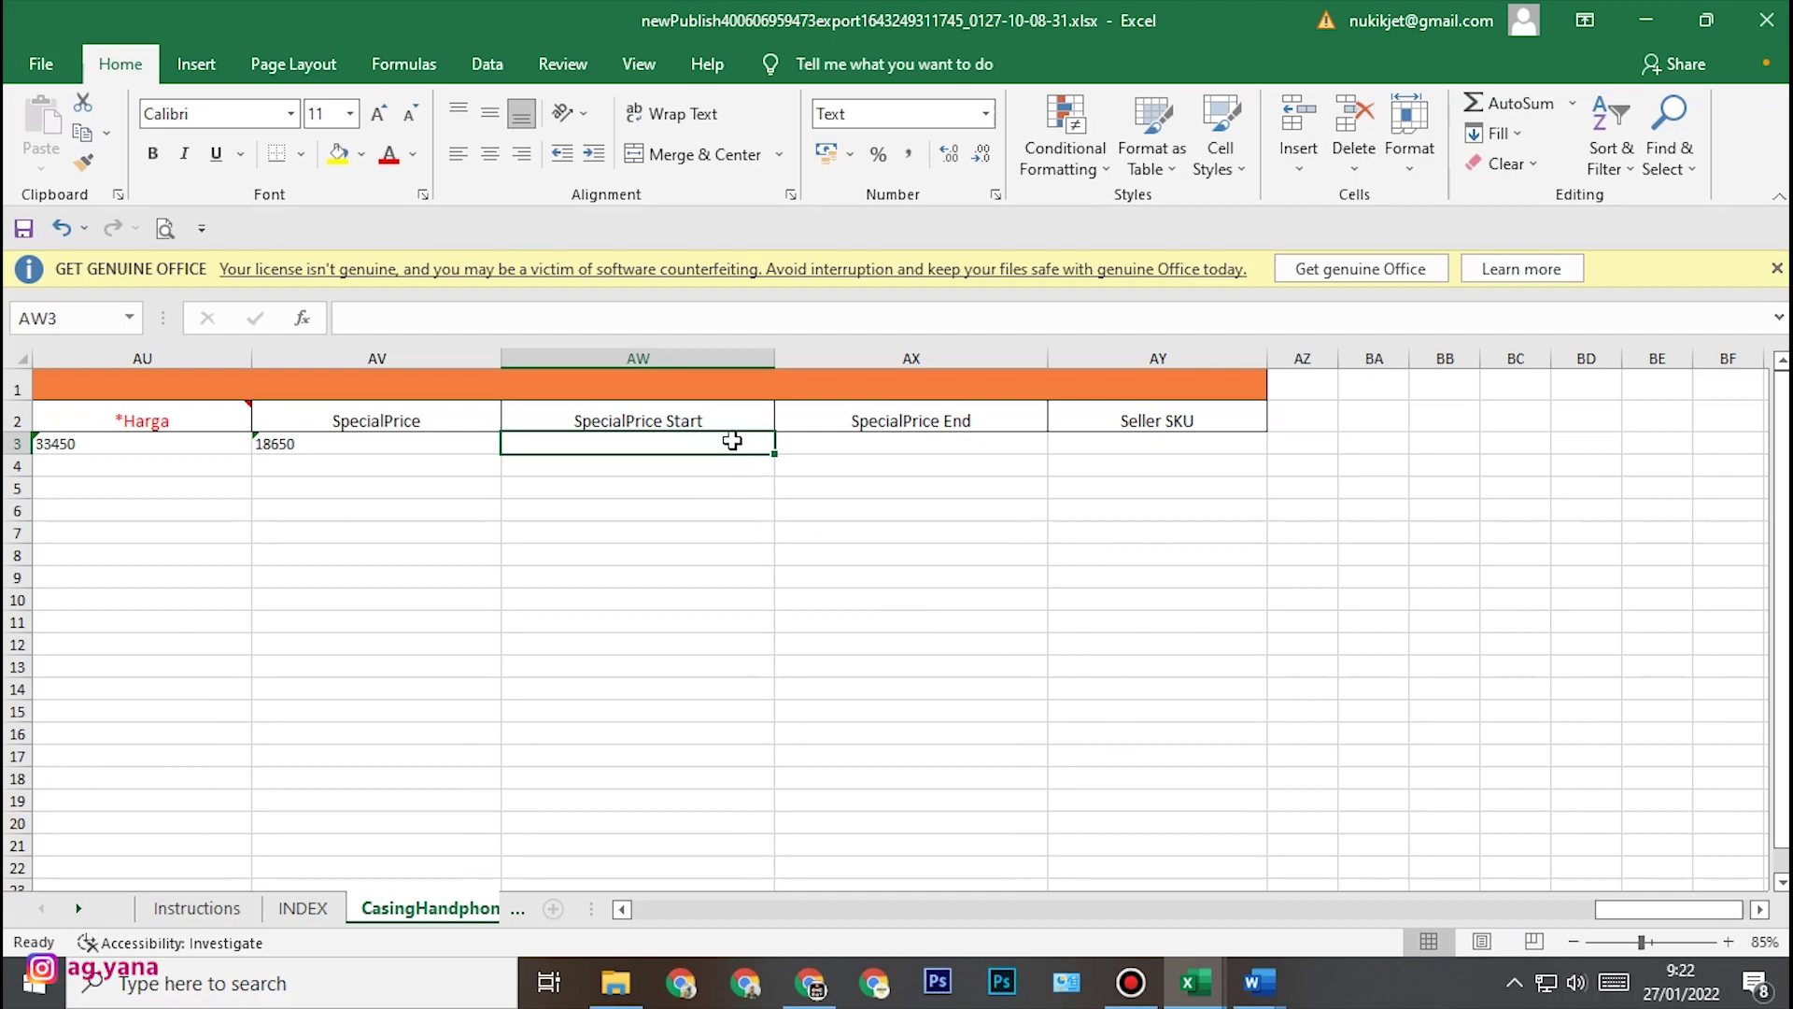
pyautogui.write('2022-01-27 00:00')
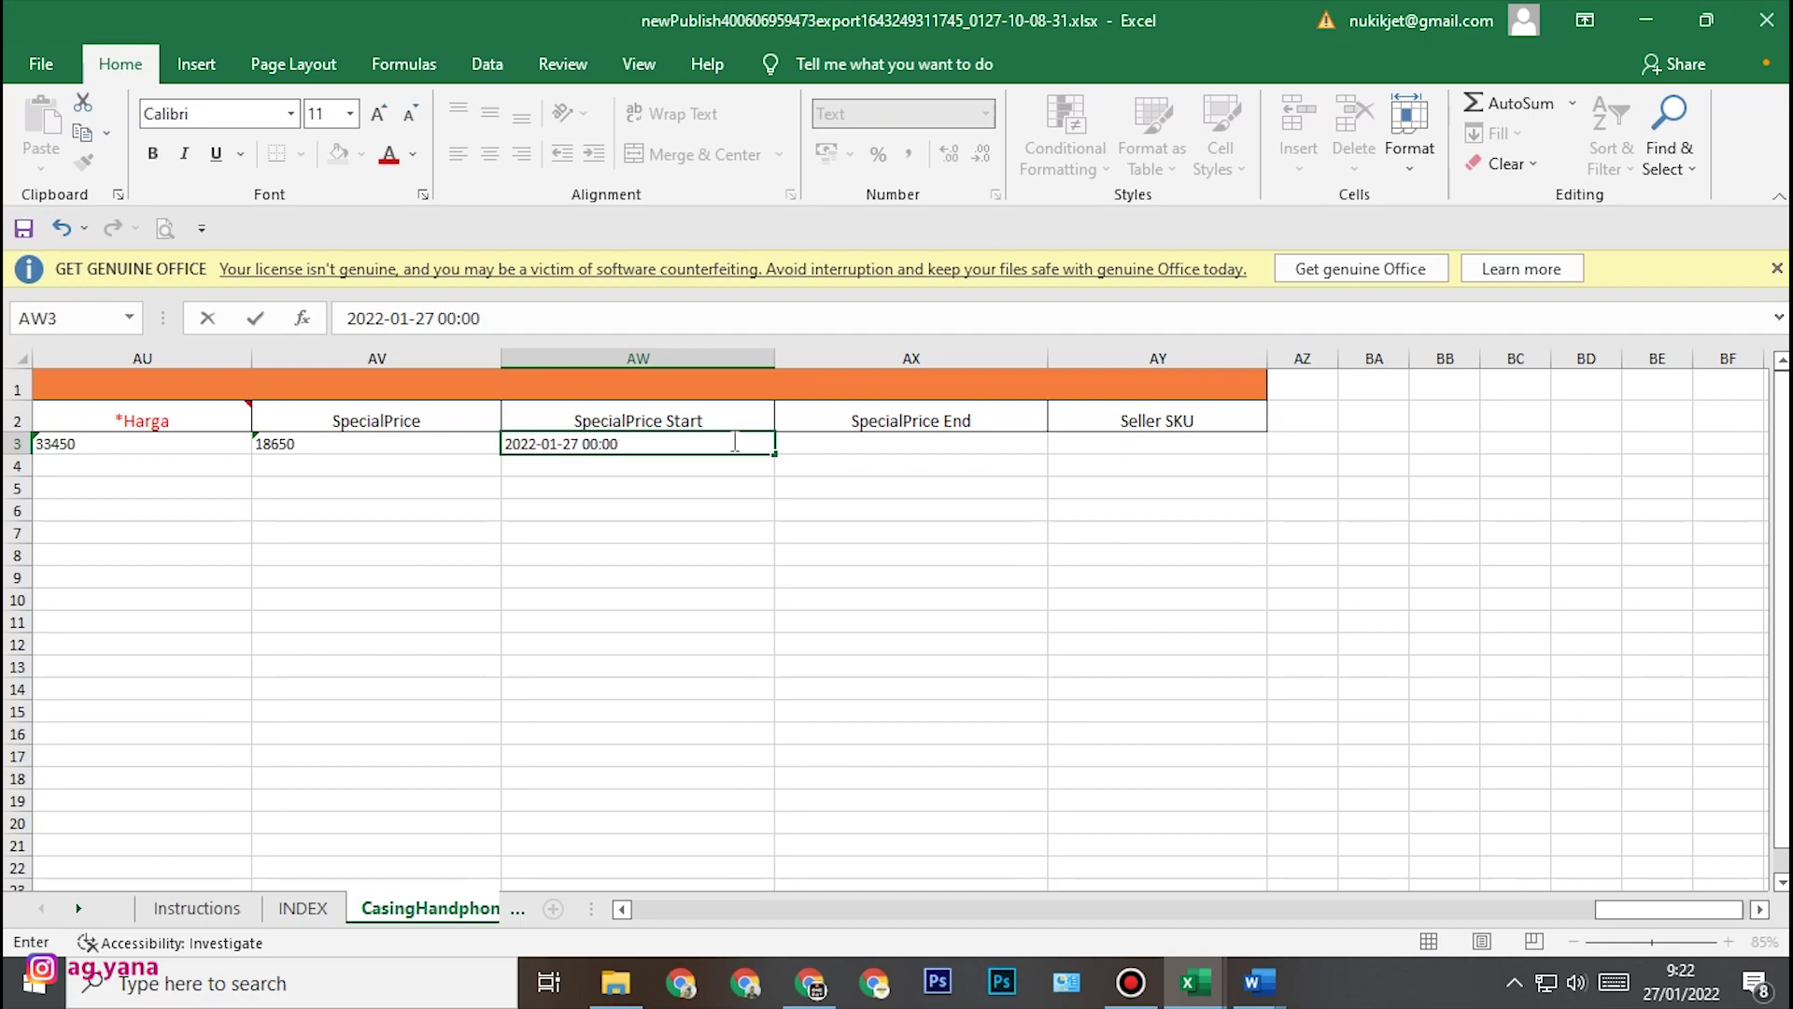
pyautogui.click(930, 442)
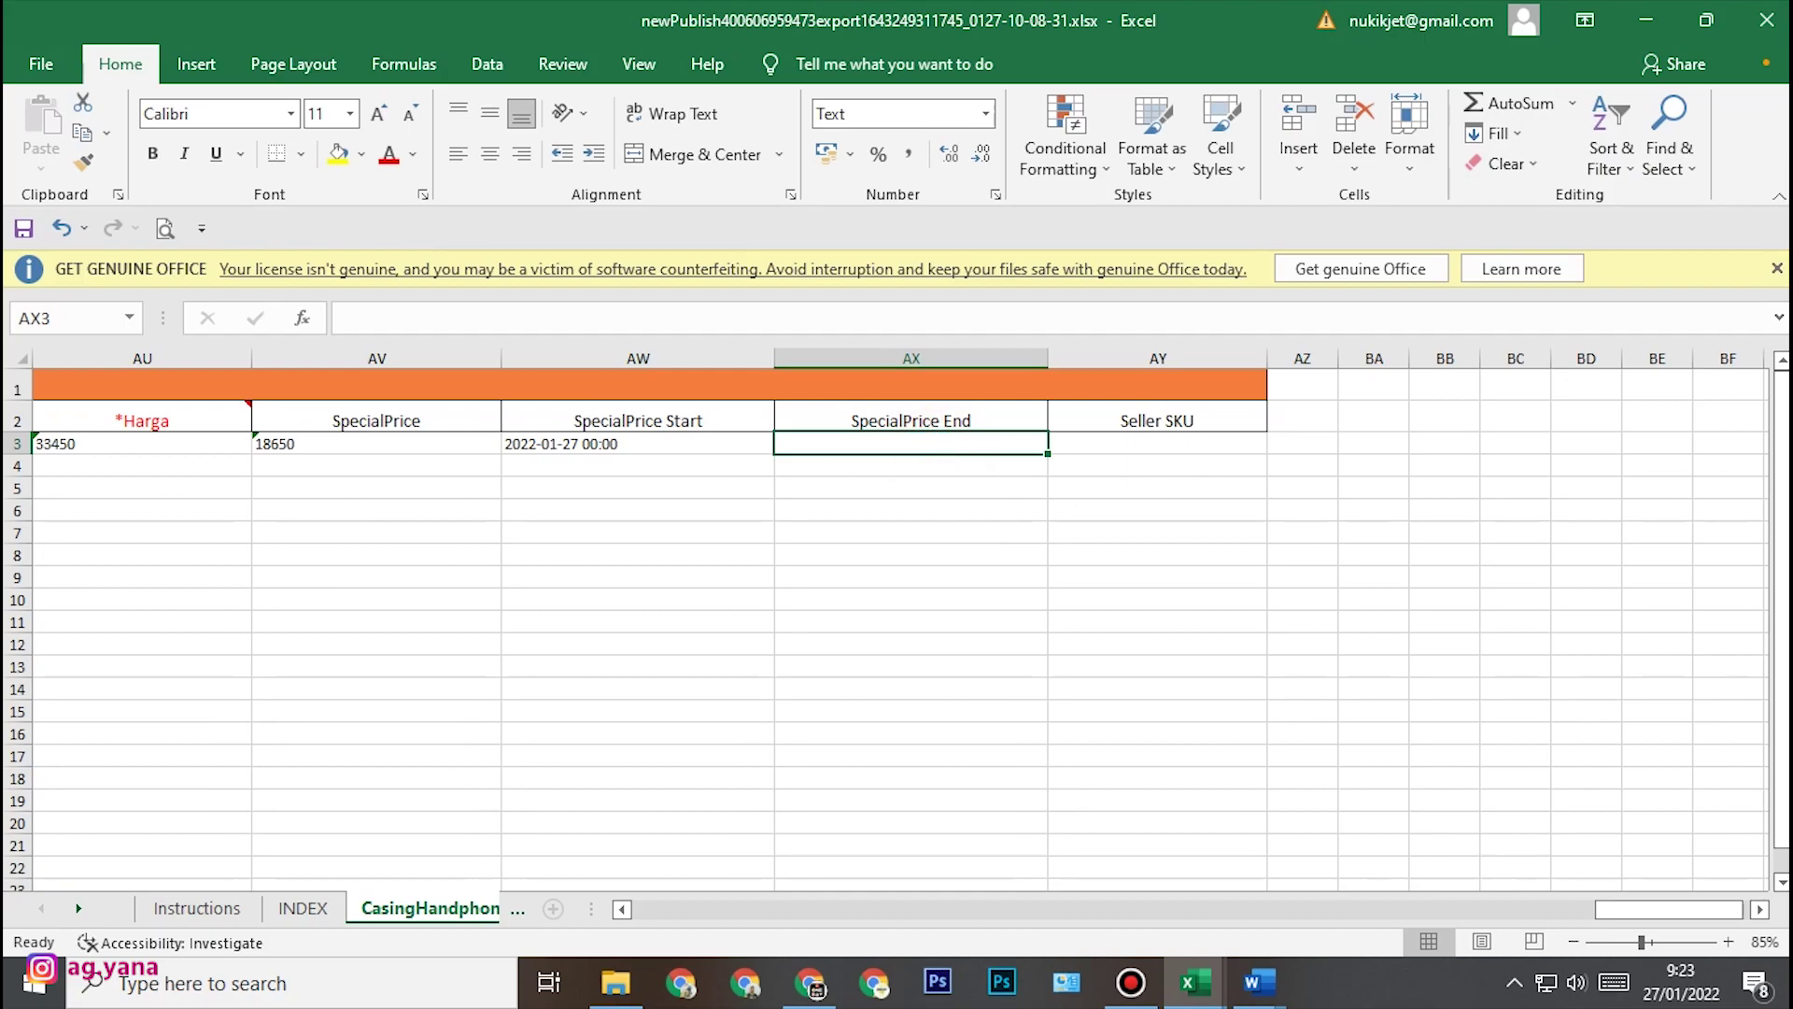
pyautogui.write('2024-01-27')
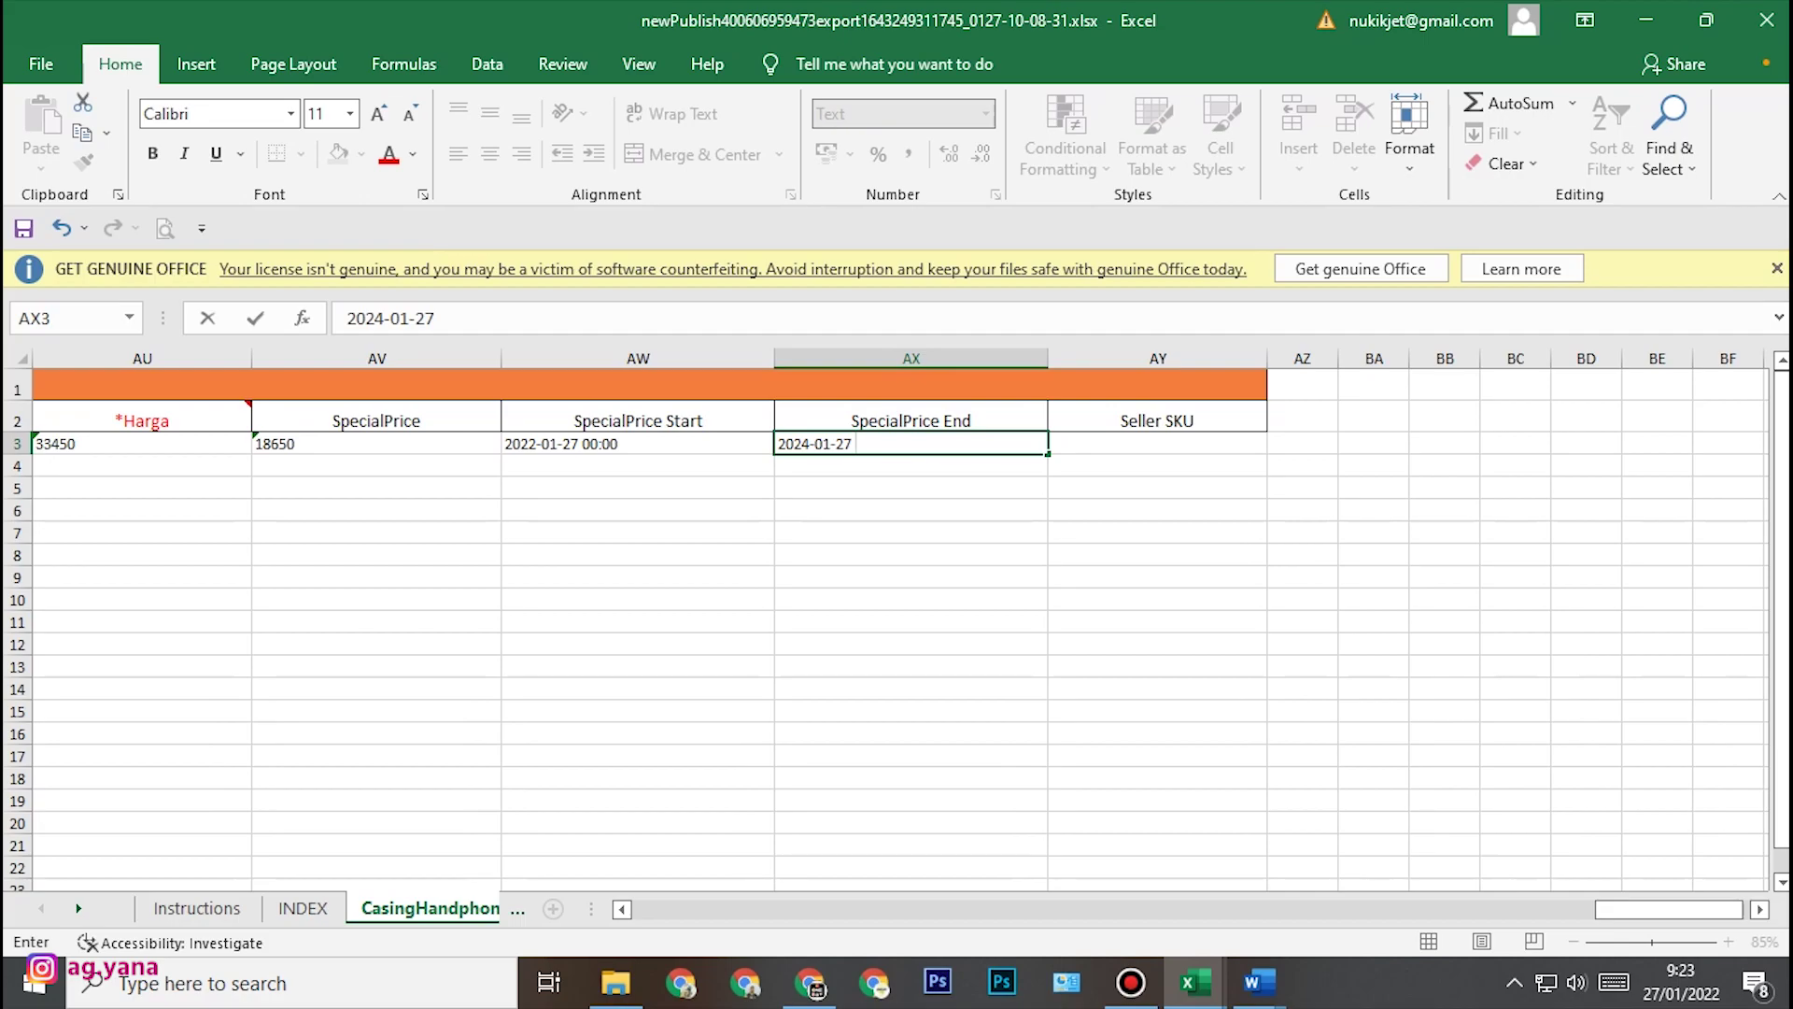
pyautogui.write('23:59')
pyautogui.press('Tab')
pyautogui.moveTo(1633, 911); pyautogui.dragTo(1622, 915)
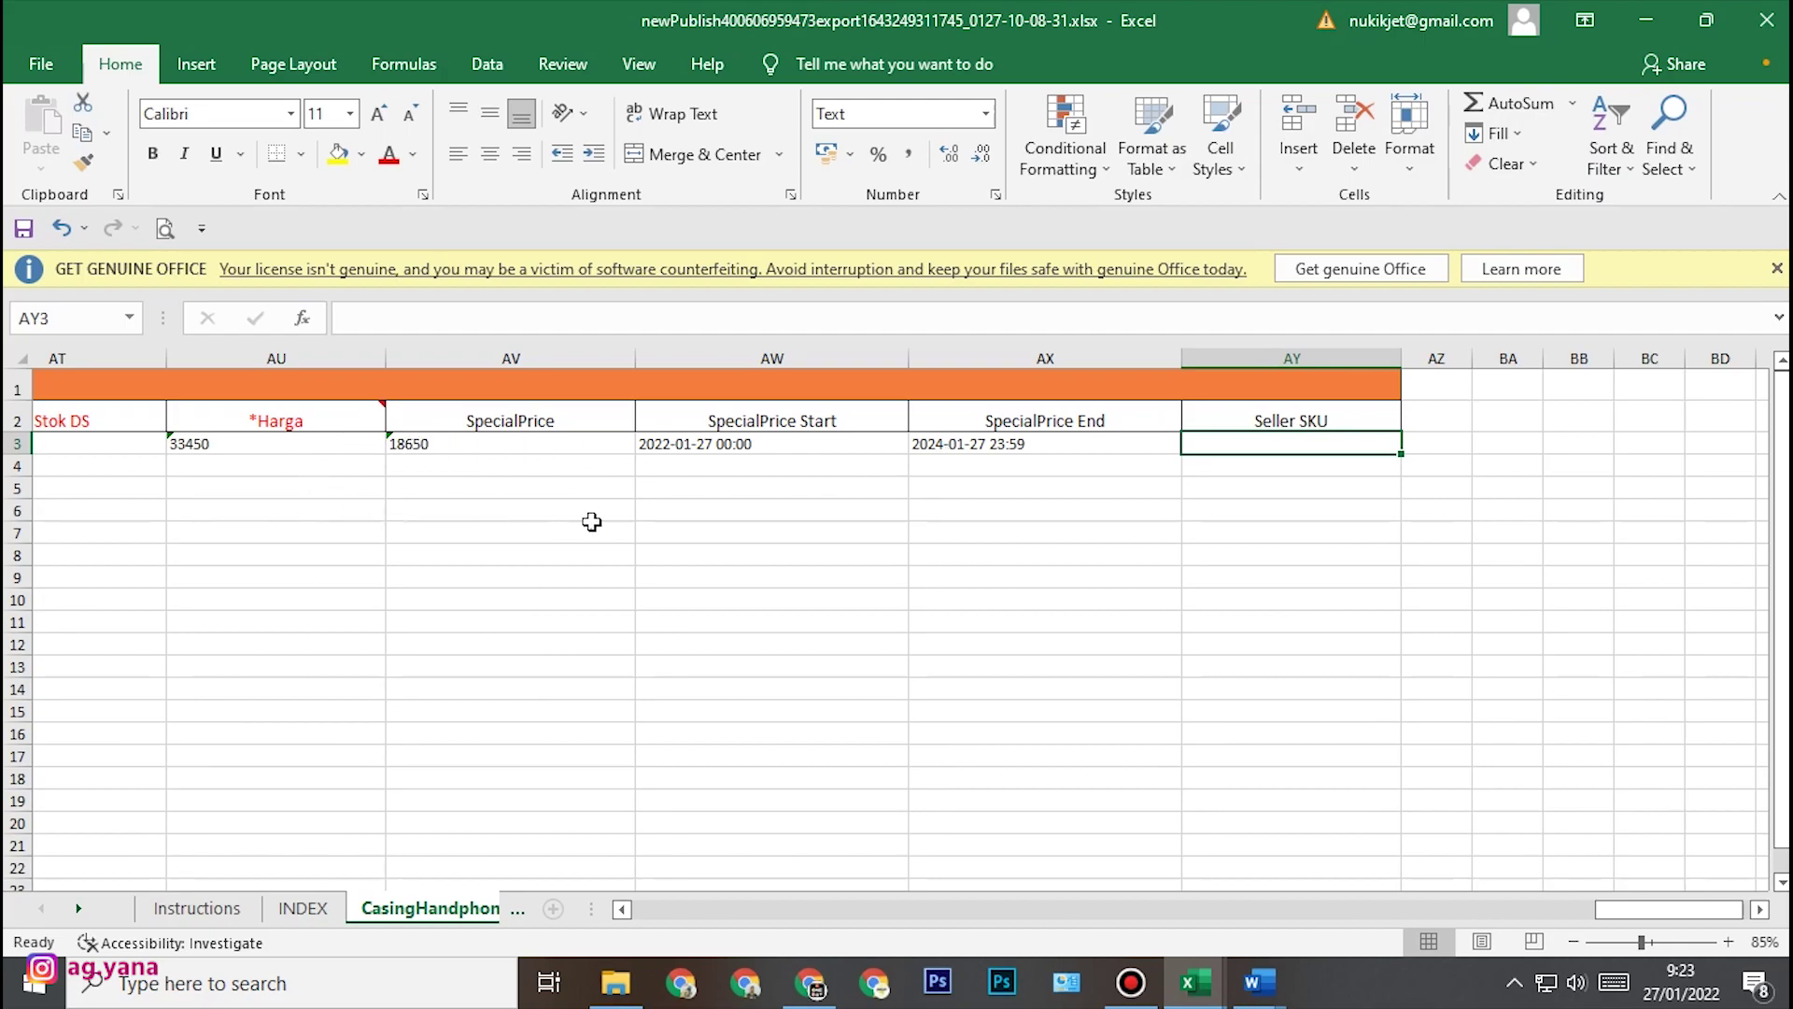
pyautogui.moveTo(299, 438); pyautogui.dragTo(428, 440)
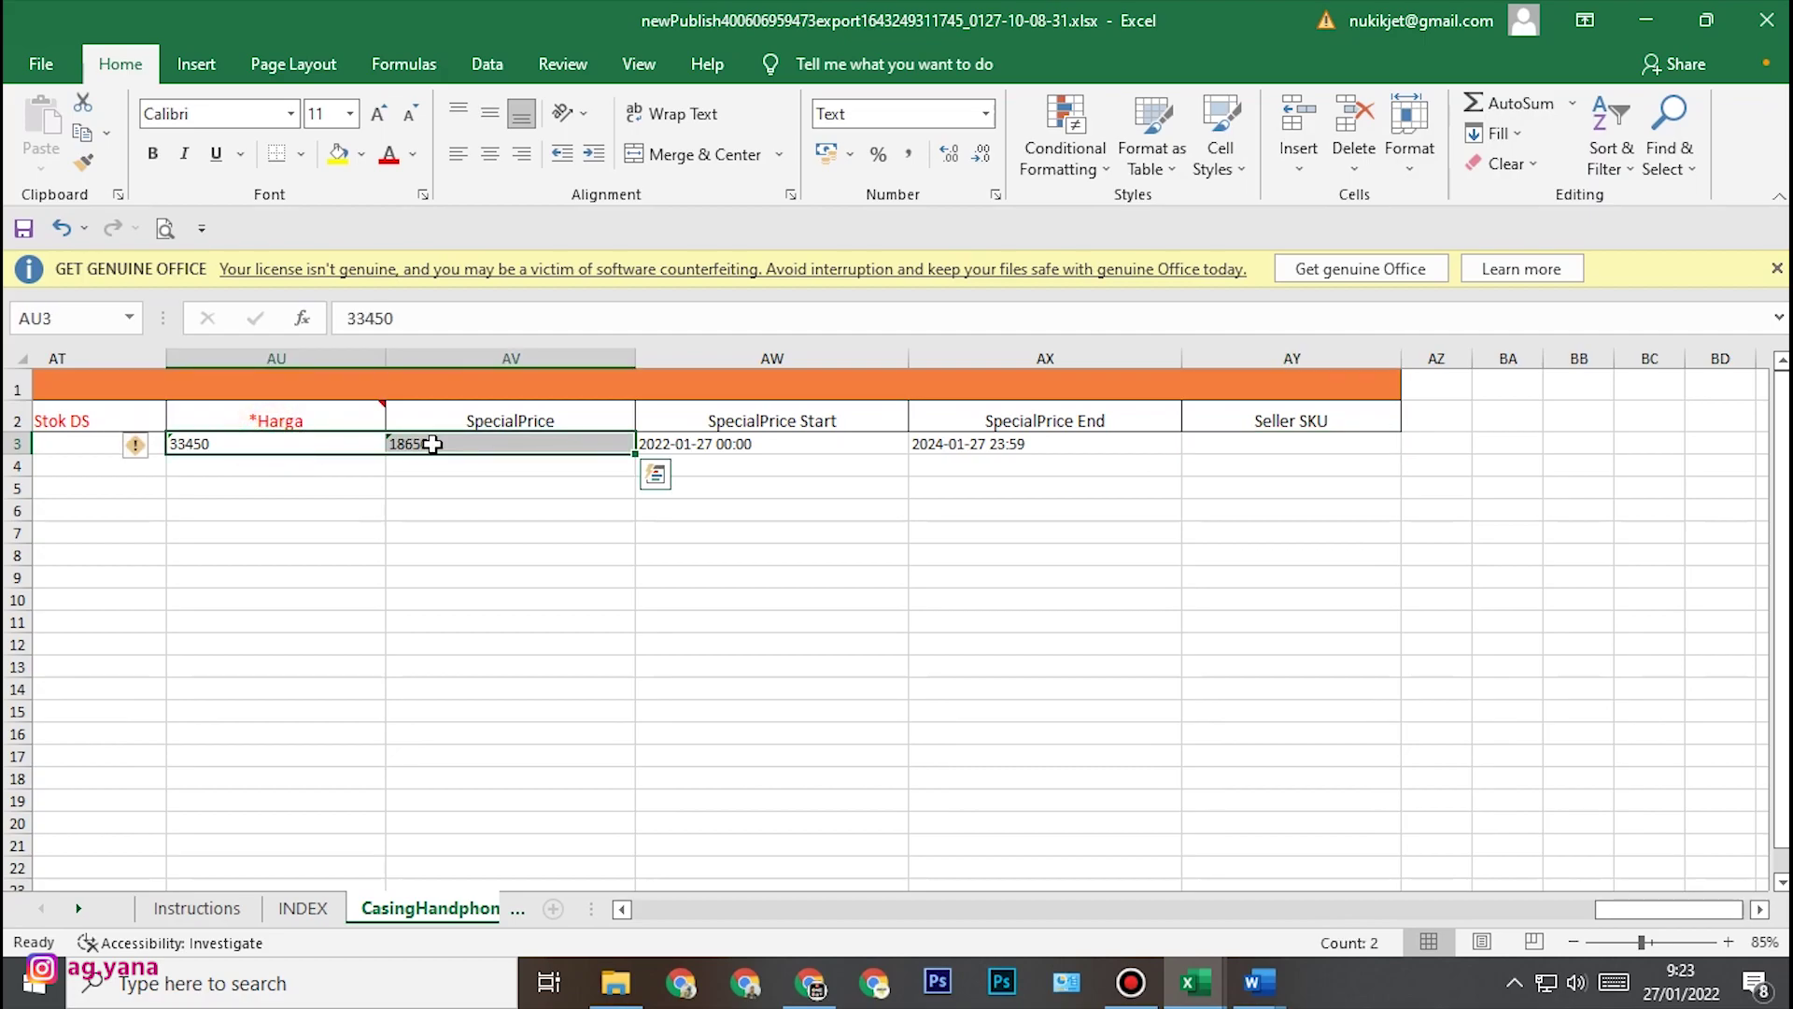
pyautogui.click(243, 466)
pyautogui.click(247, 512)
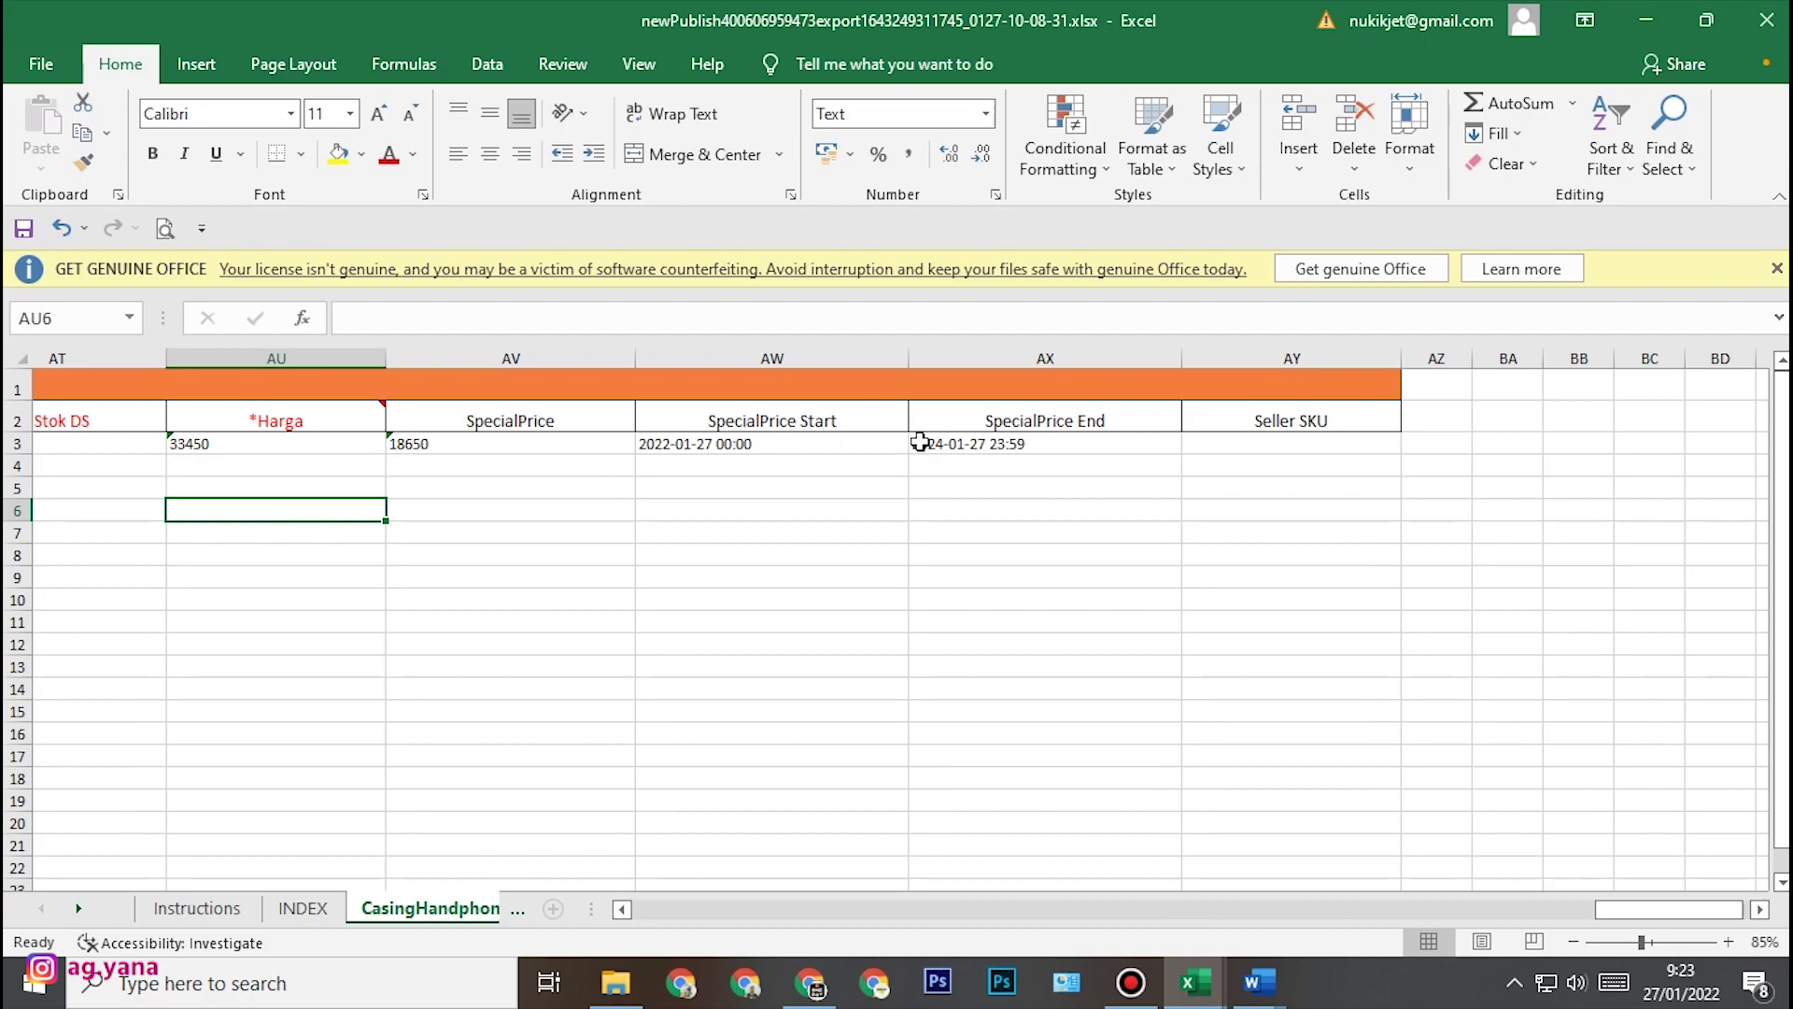
# - Fill the row 3 values from Package Height through SpecialPrice End down to row 7
pyautogui.moveTo(920, 442); pyautogui.dragTo(1254, 443)
pyautogui.moveTo(1505, 908); pyautogui.dragTo(1728, 903)
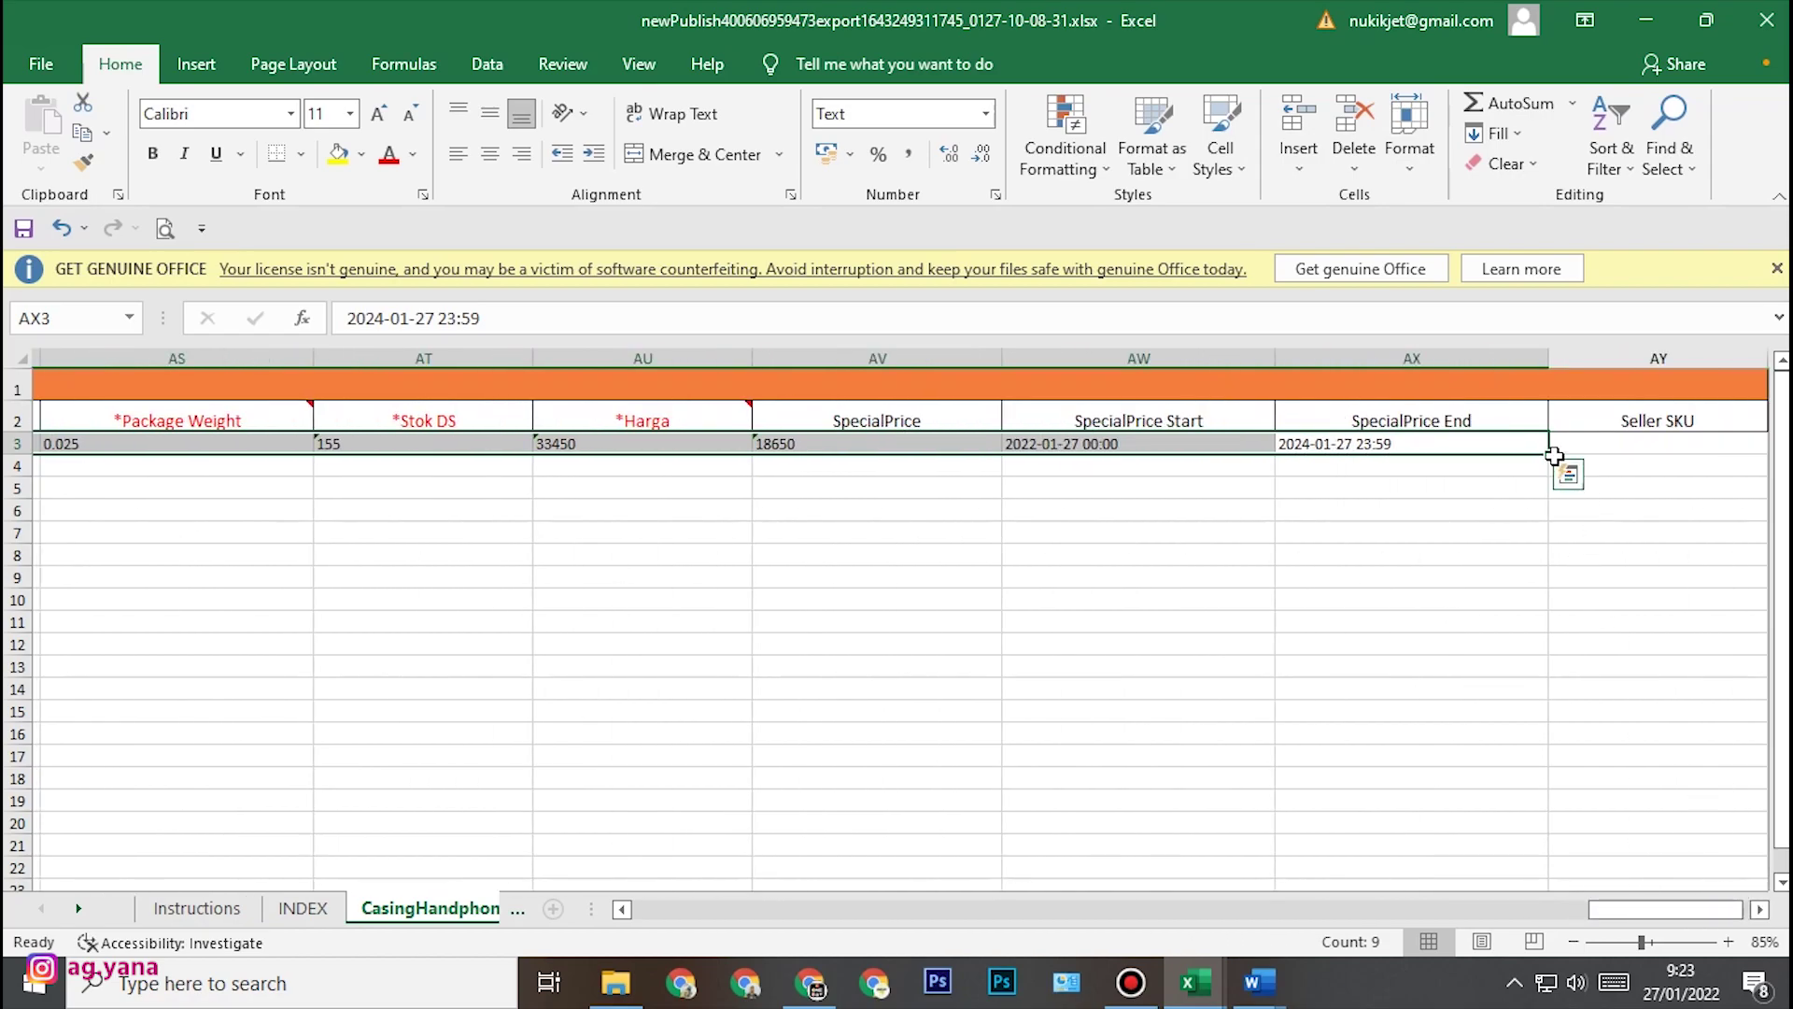
pyautogui.moveTo(1552, 454); pyautogui.dragTo(1552, 539)
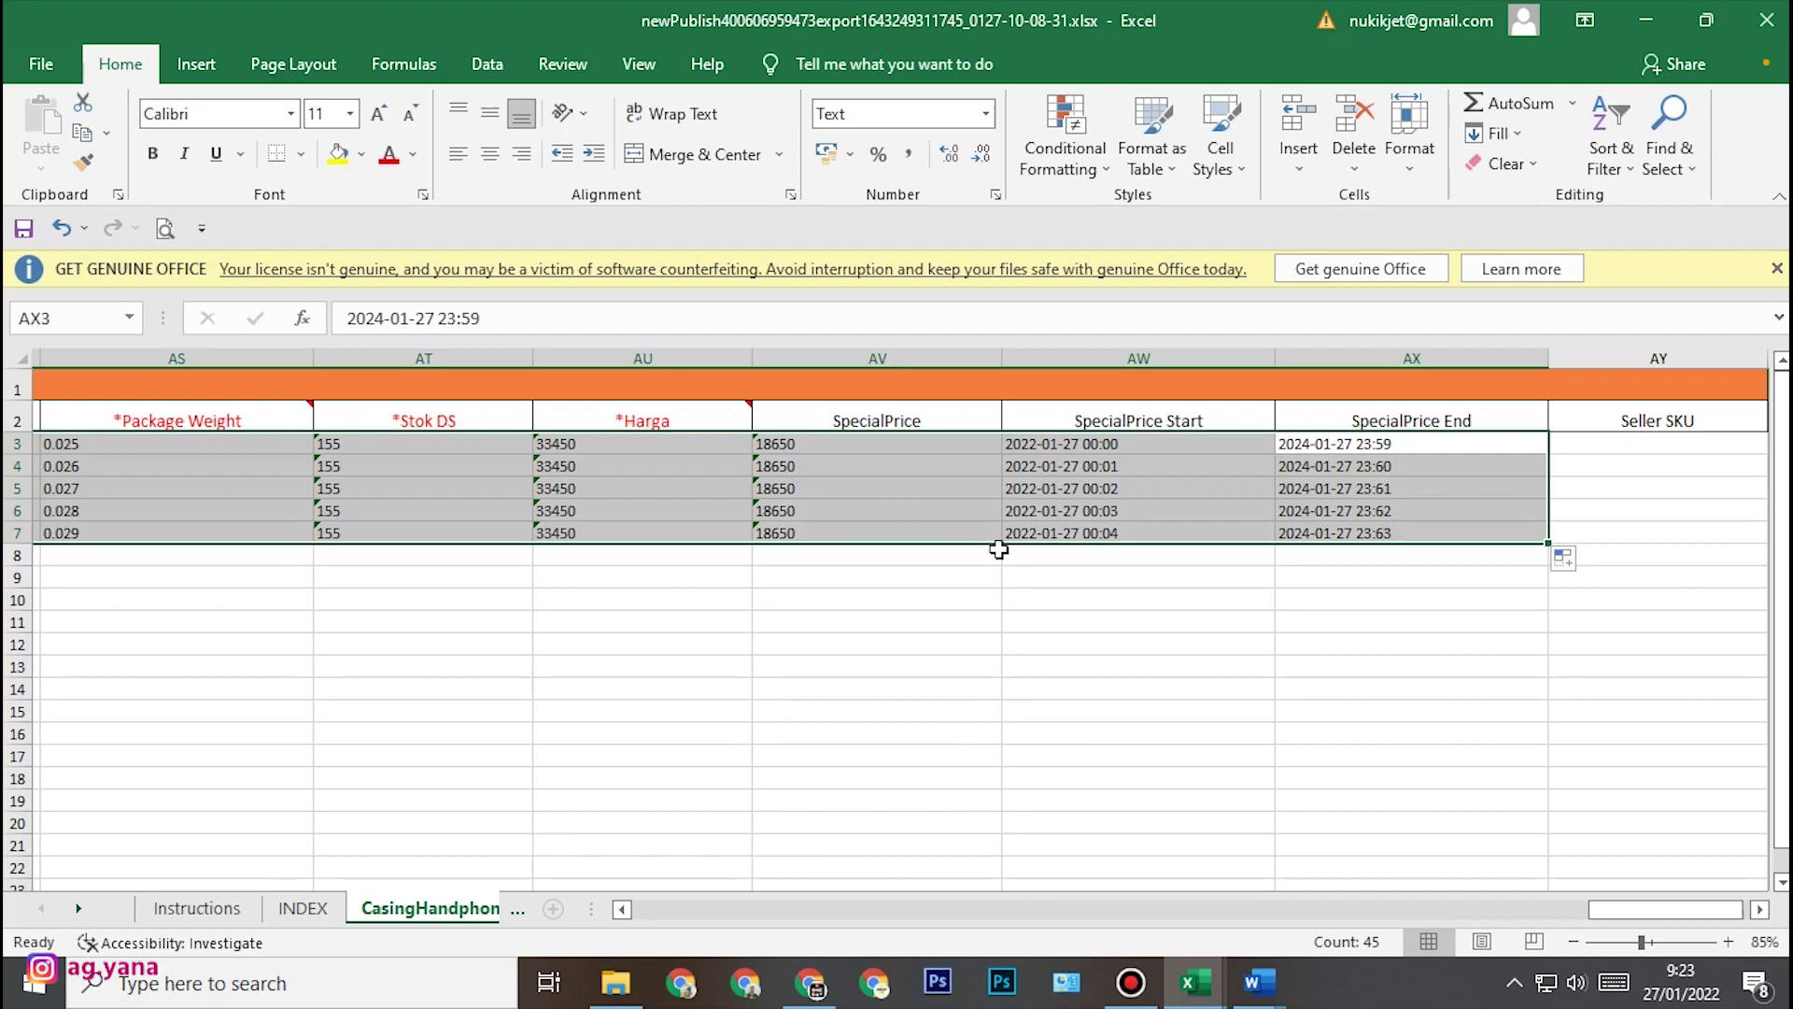
# - Copy the 0.025 Package Weight from AS3 over the weights in AS4:AS7
pyautogui.moveTo(1621, 910); pyautogui.dragTo(1565, 923)
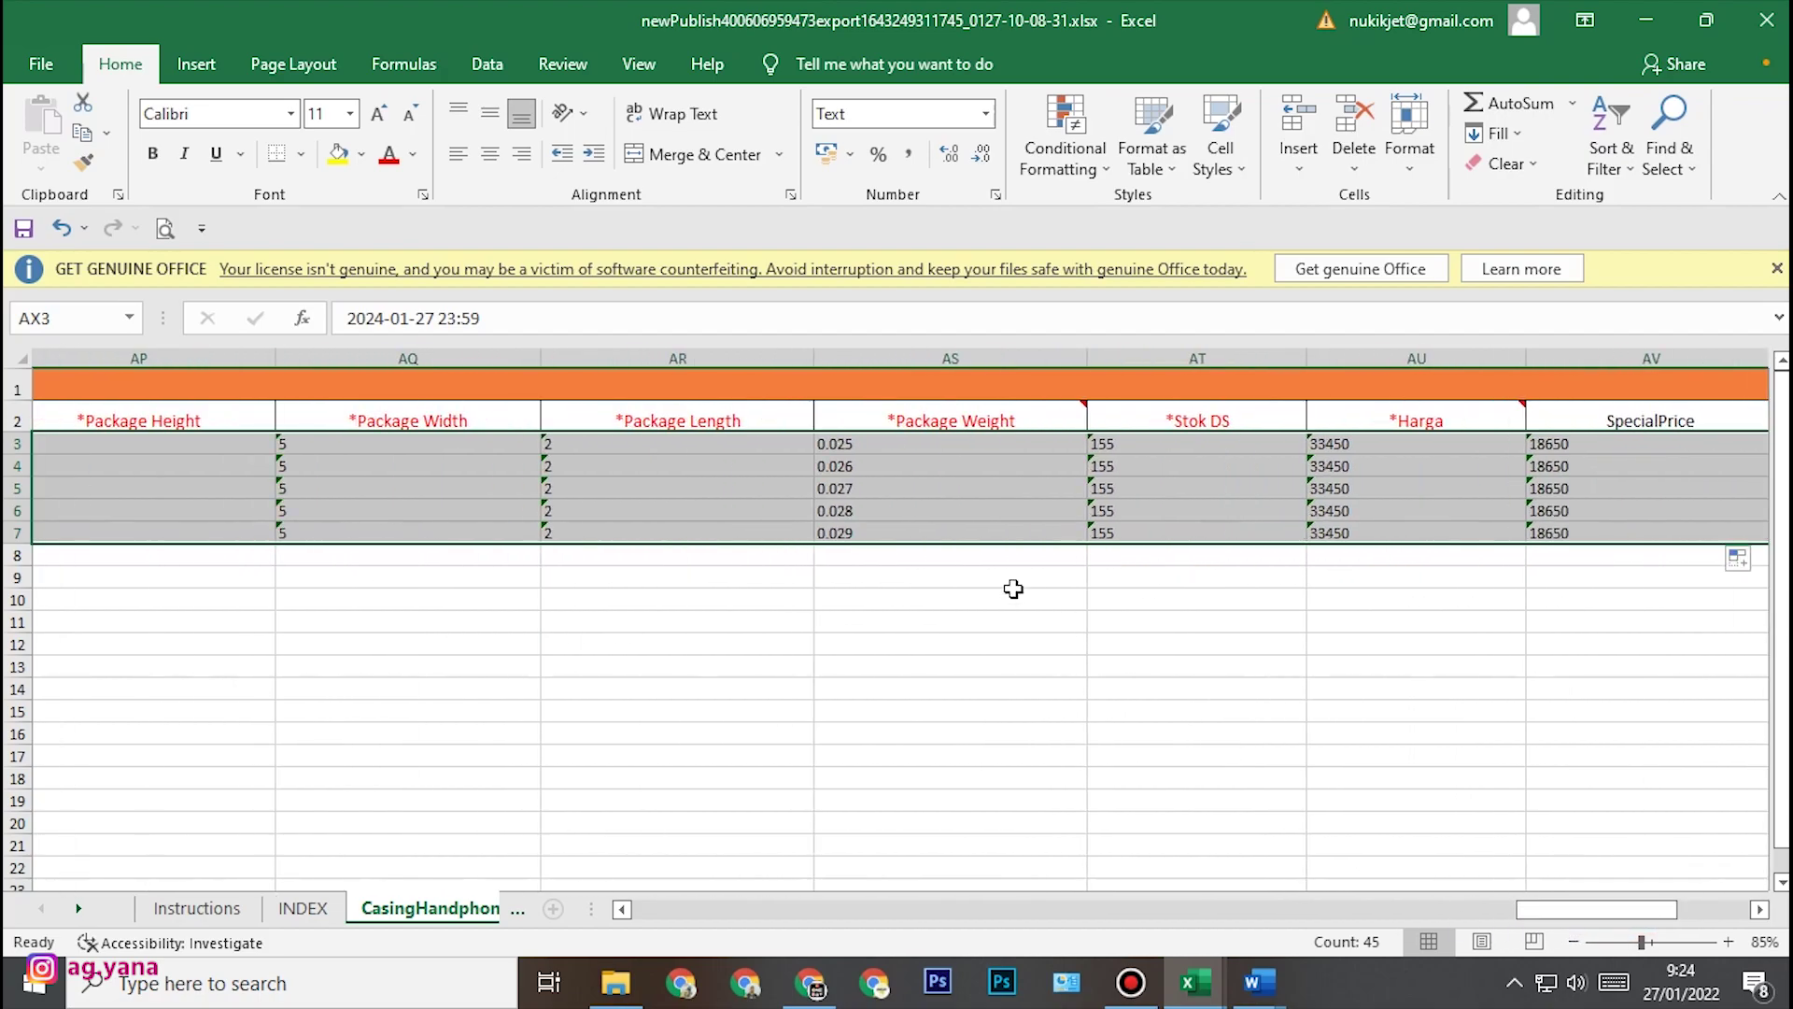
pyautogui.click(874, 449)
pyautogui.hotkey('ctrl', 'c')
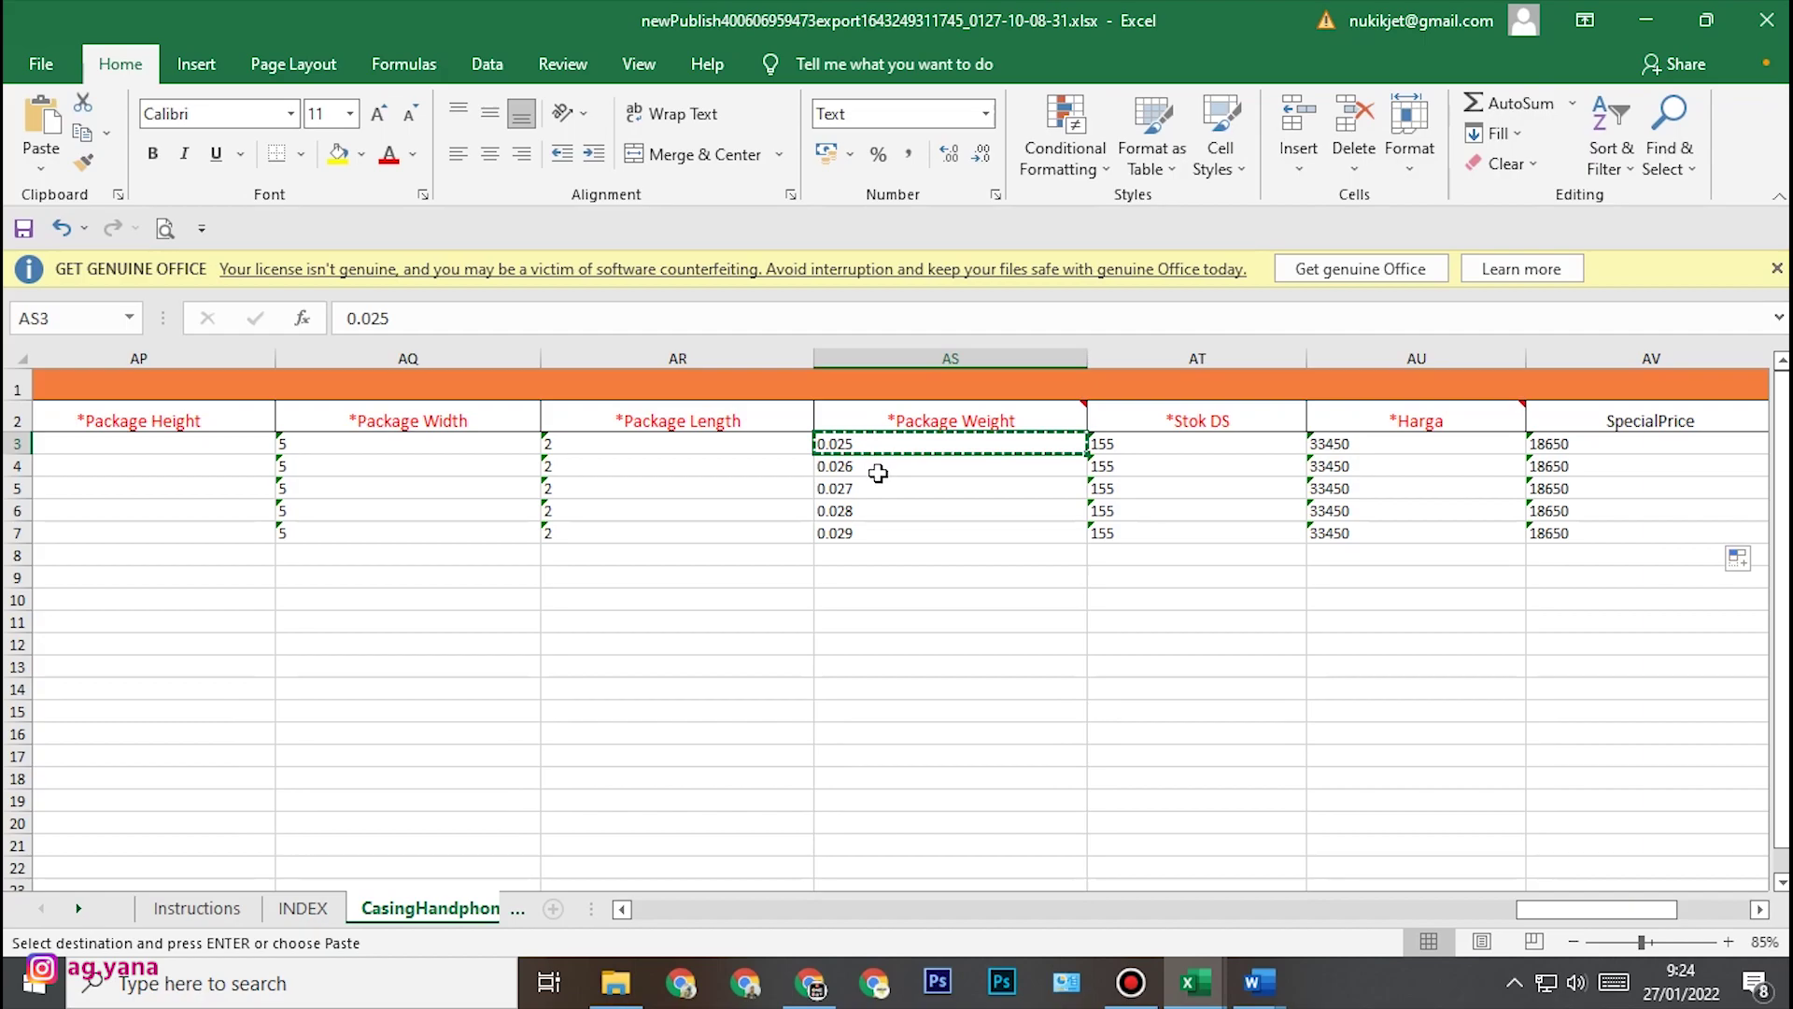
pyautogui.moveTo(880, 467); pyautogui.dragTo(878, 529)
pyautogui.hotkey('ctrl', 'v')
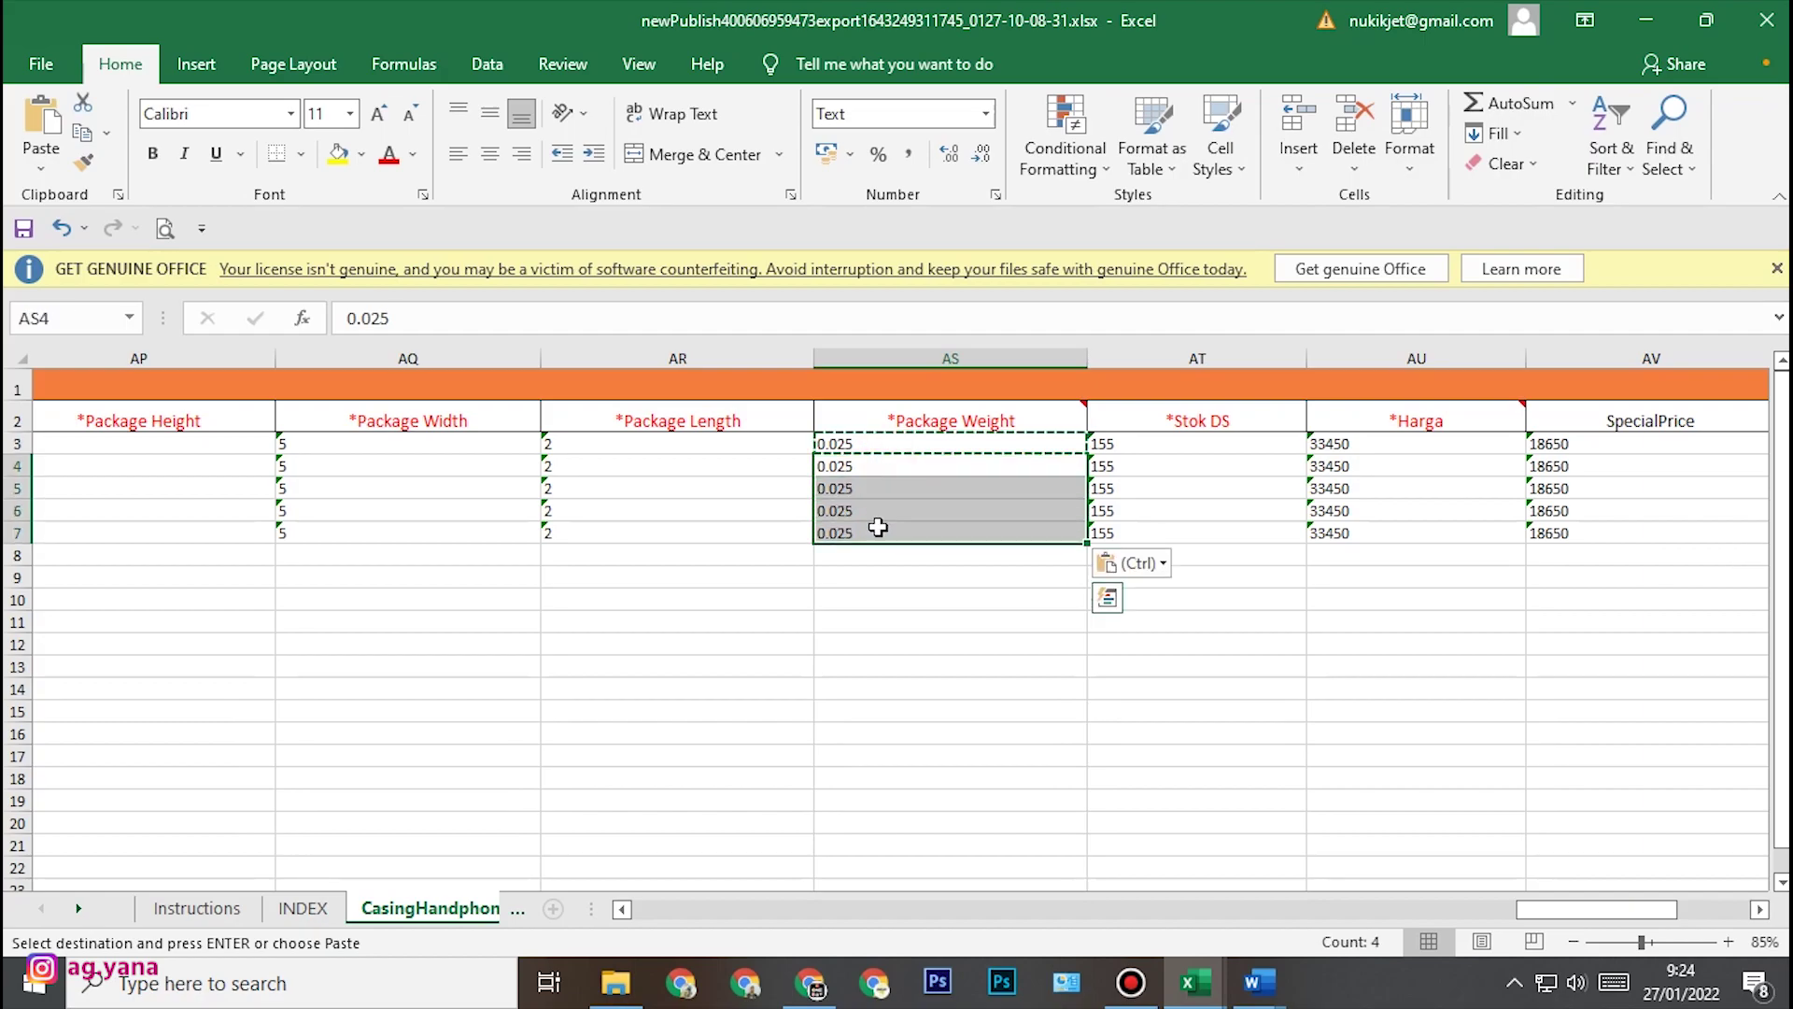
# - Copy the SpecialPrice Start and End dates from row 3 over rows 4 to 7 and save the workbook
pyautogui.moveTo(1582, 913); pyautogui.dragTo(1654, 902)
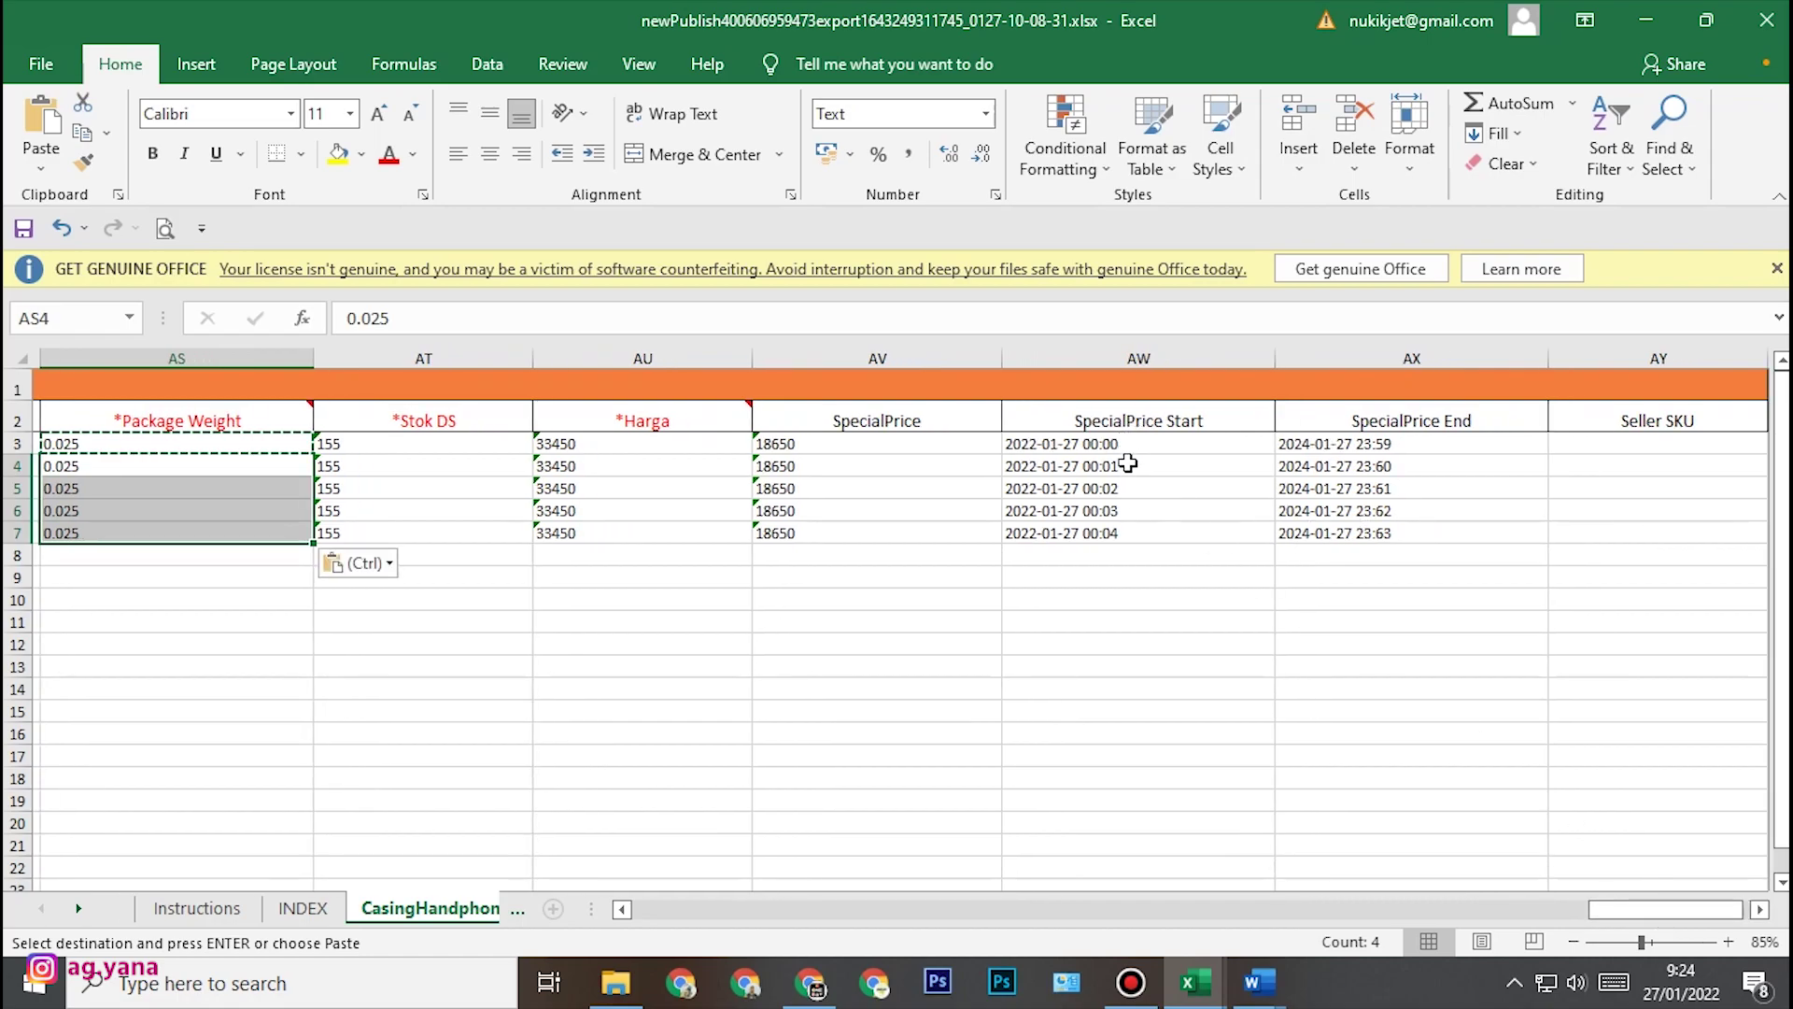
pyautogui.moveTo(1109, 442); pyautogui.dragTo(1290, 450)
pyautogui.hotkey('ctrl', 'c')
pyautogui.moveTo(1178, 468); pyautogui.dragTo(1164, 524)
pyautogui.hotkey('ctrl', 'v')
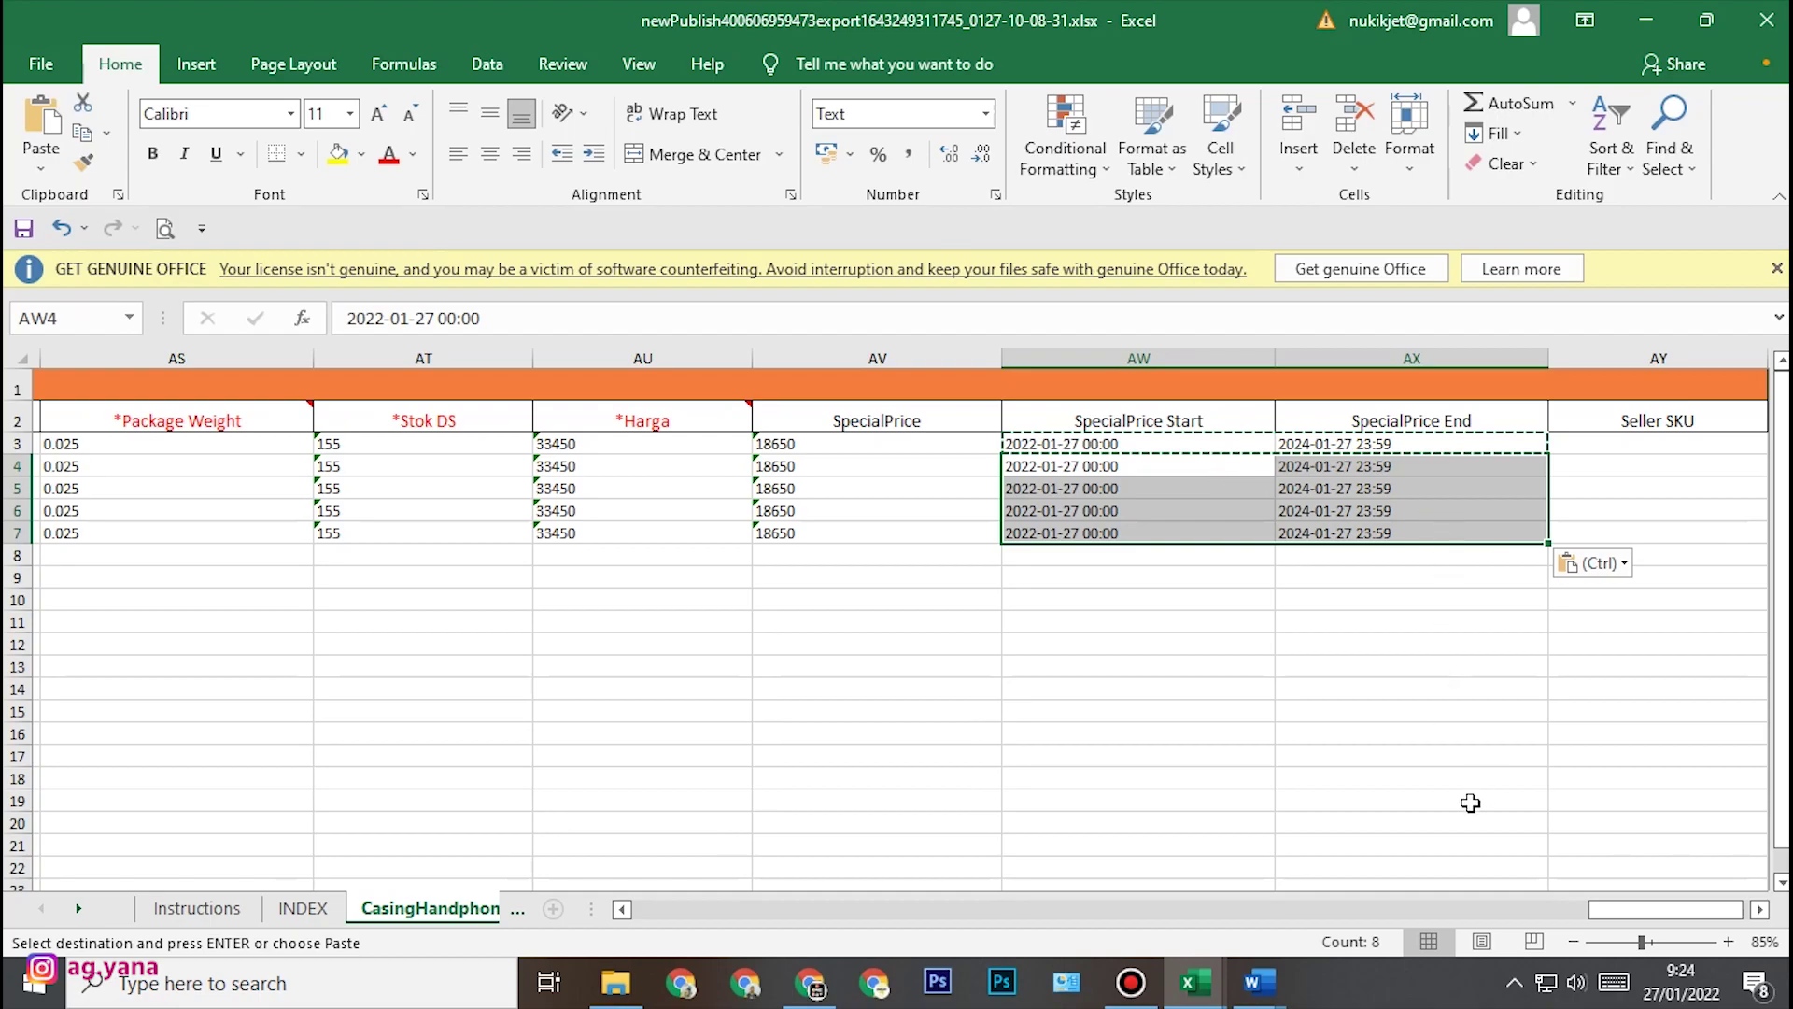
pyautogui.click(25, 229)
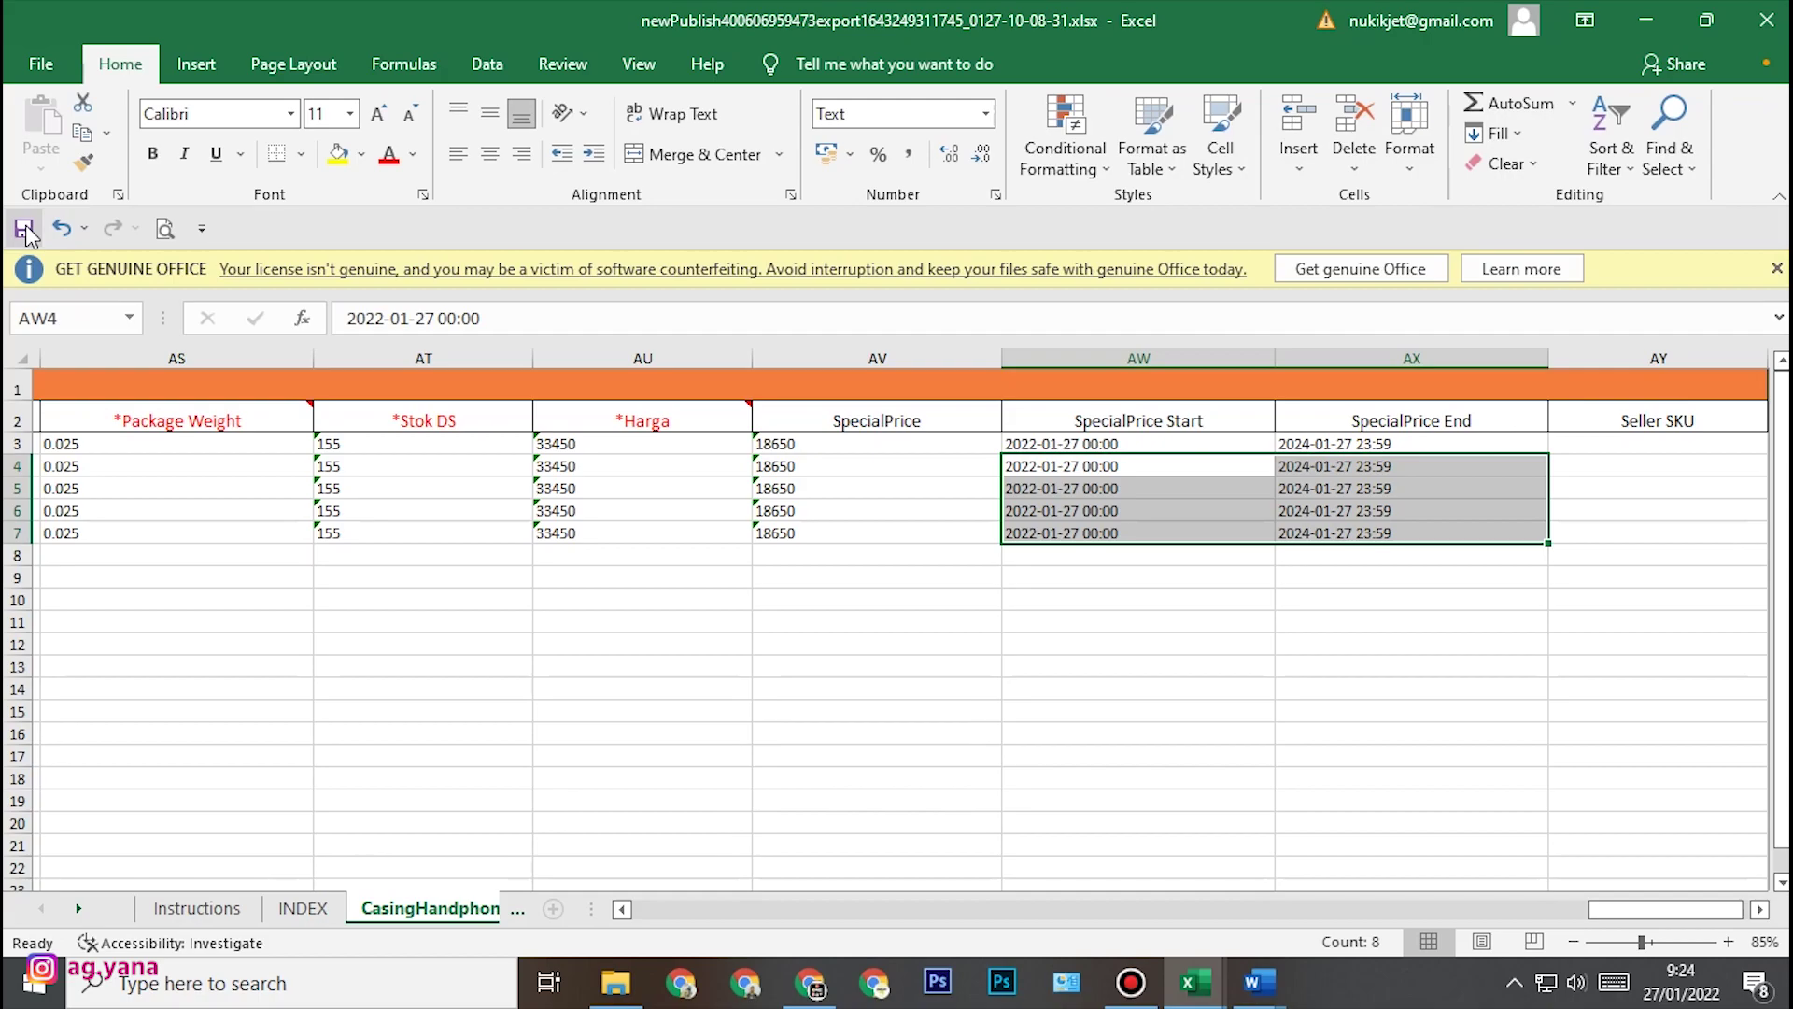
# - Examine the Seller SKU column and the product names listed under Nama Produk in rows 3 to 7
pyautogui.click(1759, 908)
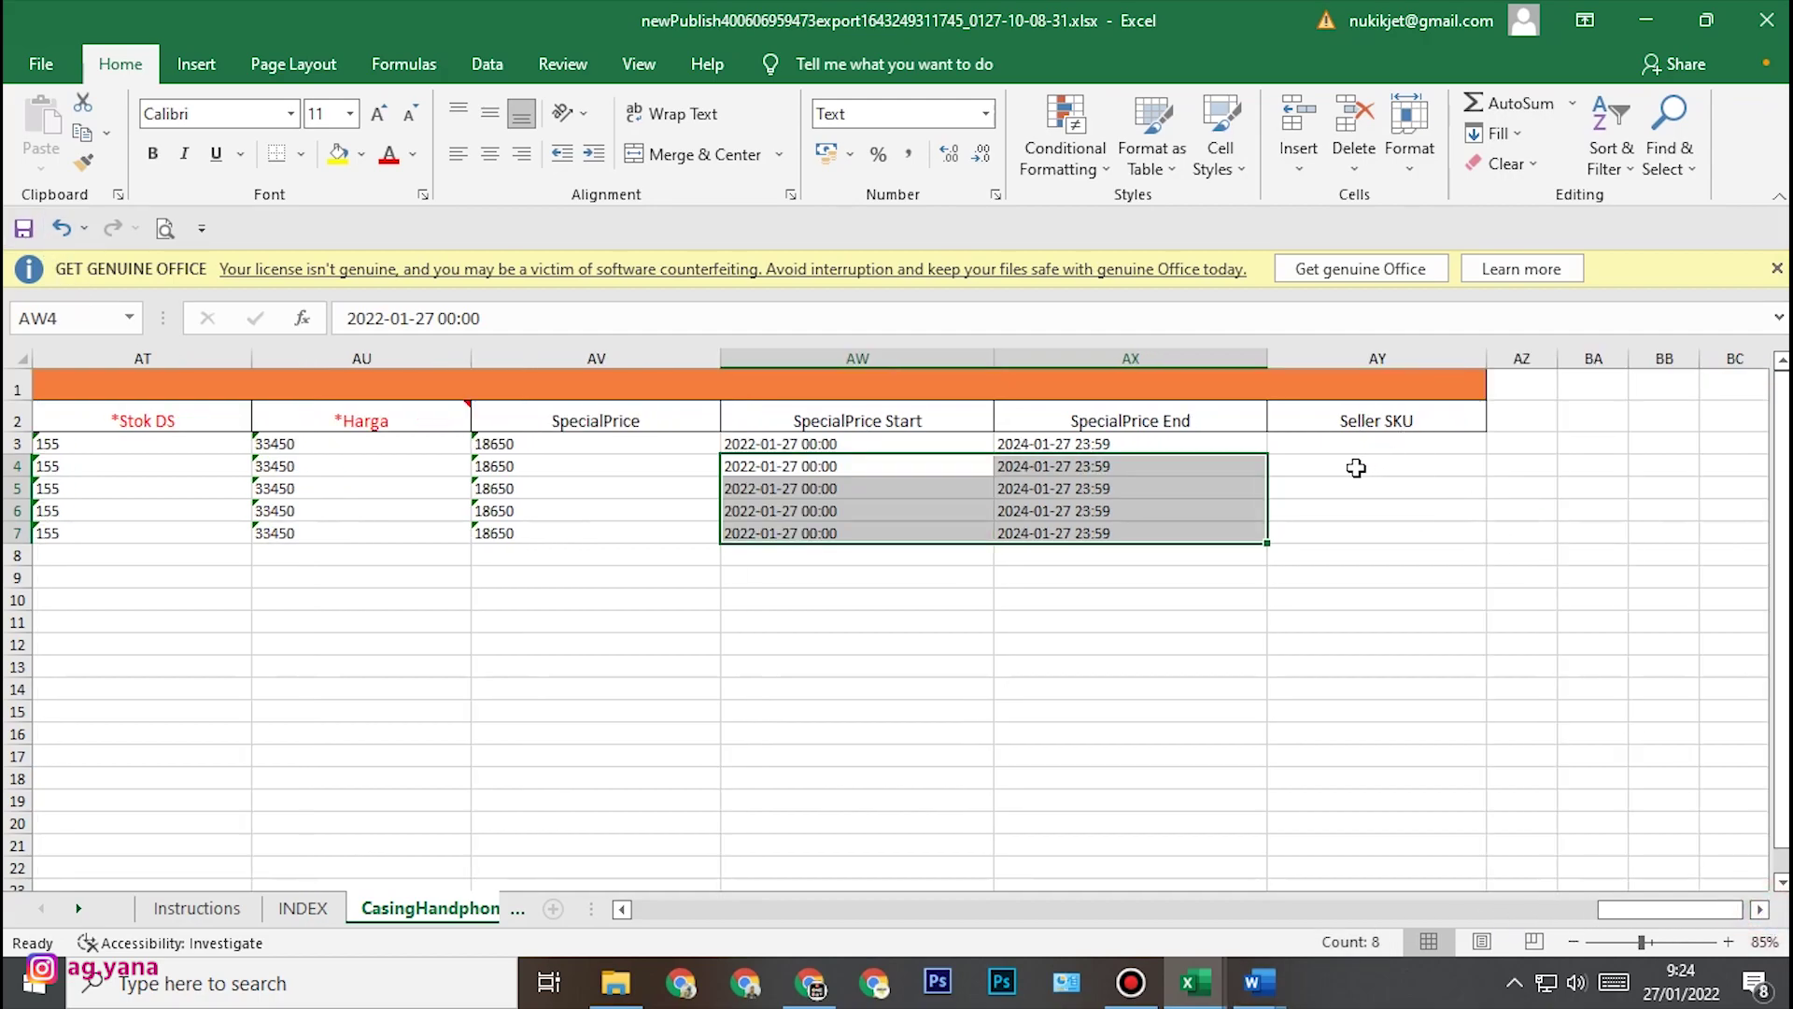
pyautogui.click(1392, 447)
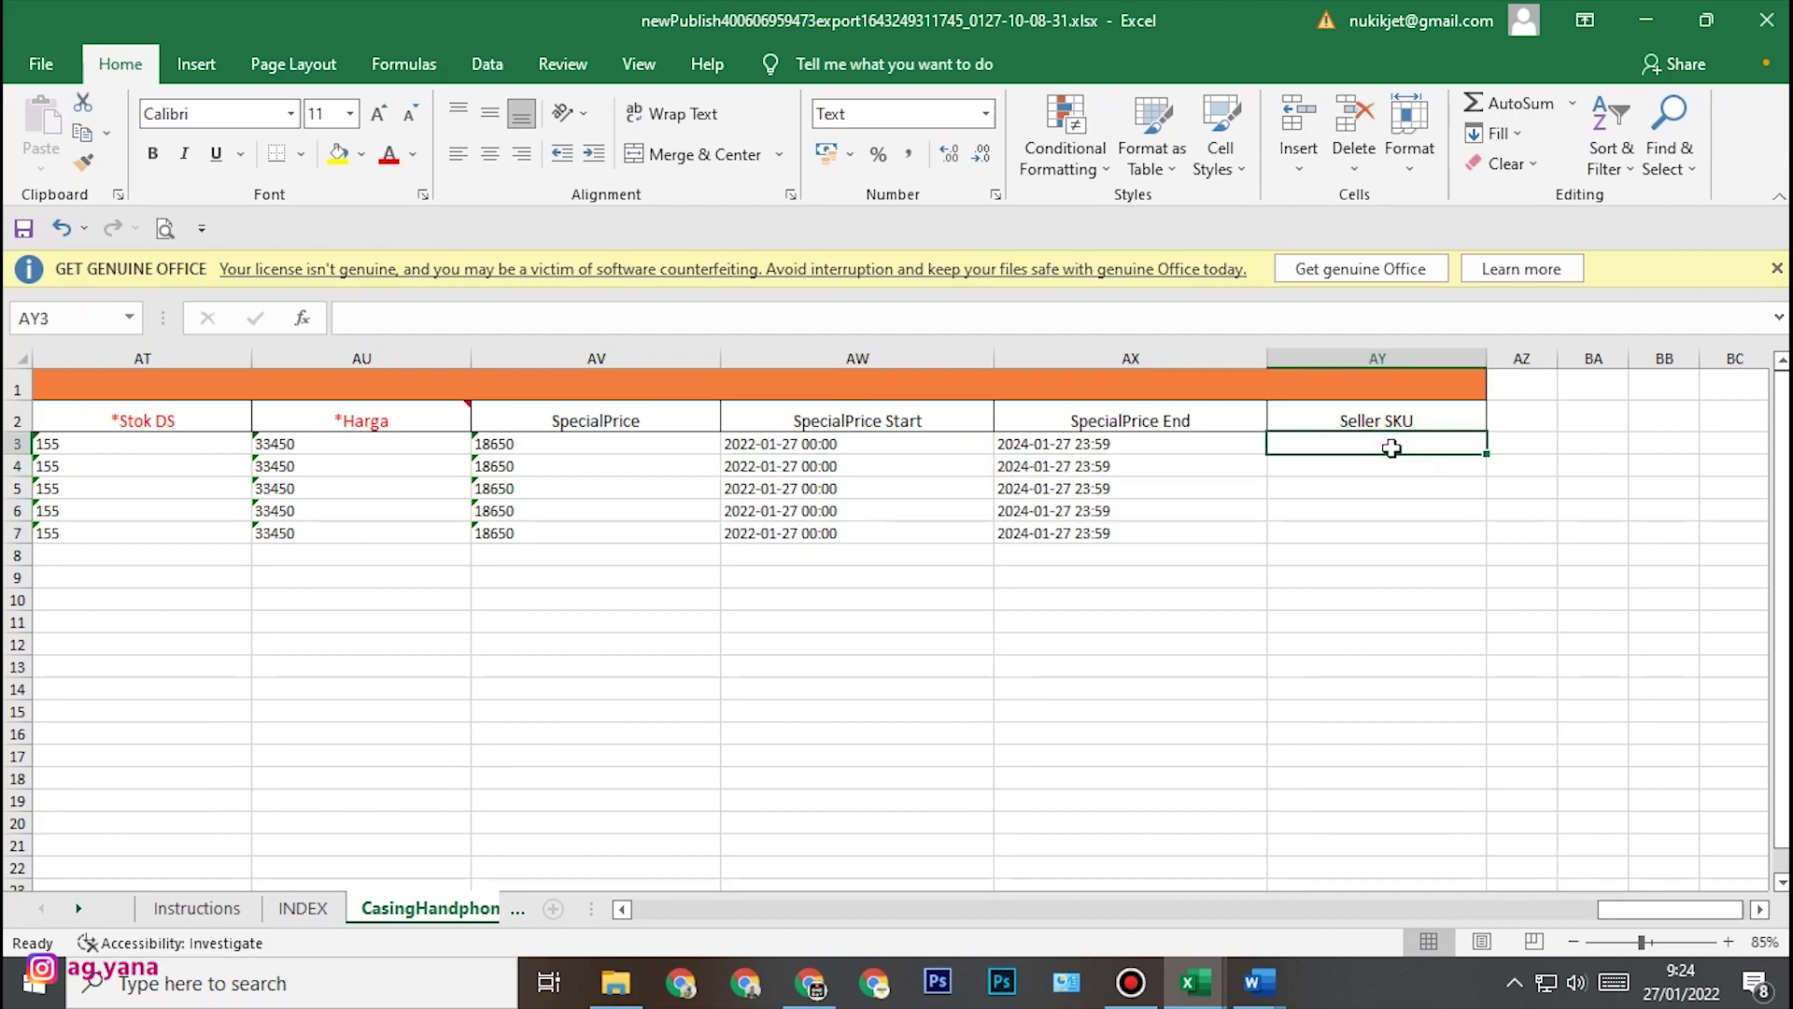
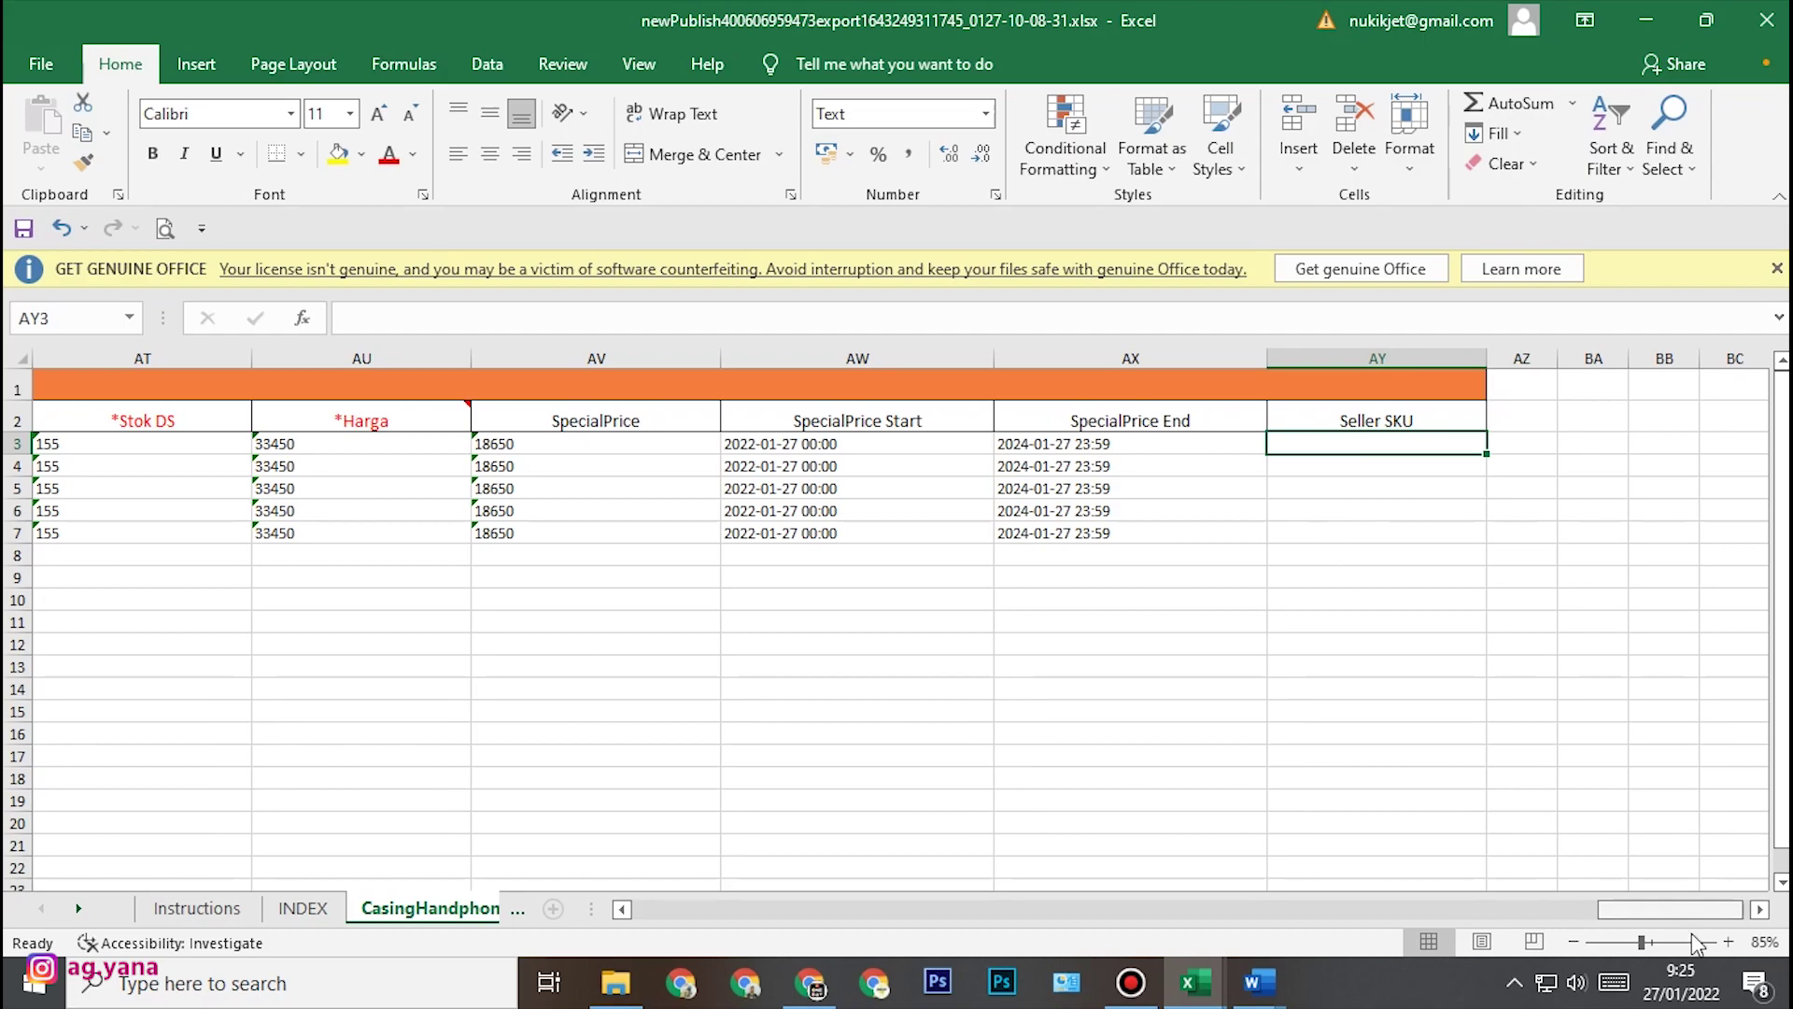
pyautogui.moveTo(1707, 912); pyautogui.dragTo(651, 922)
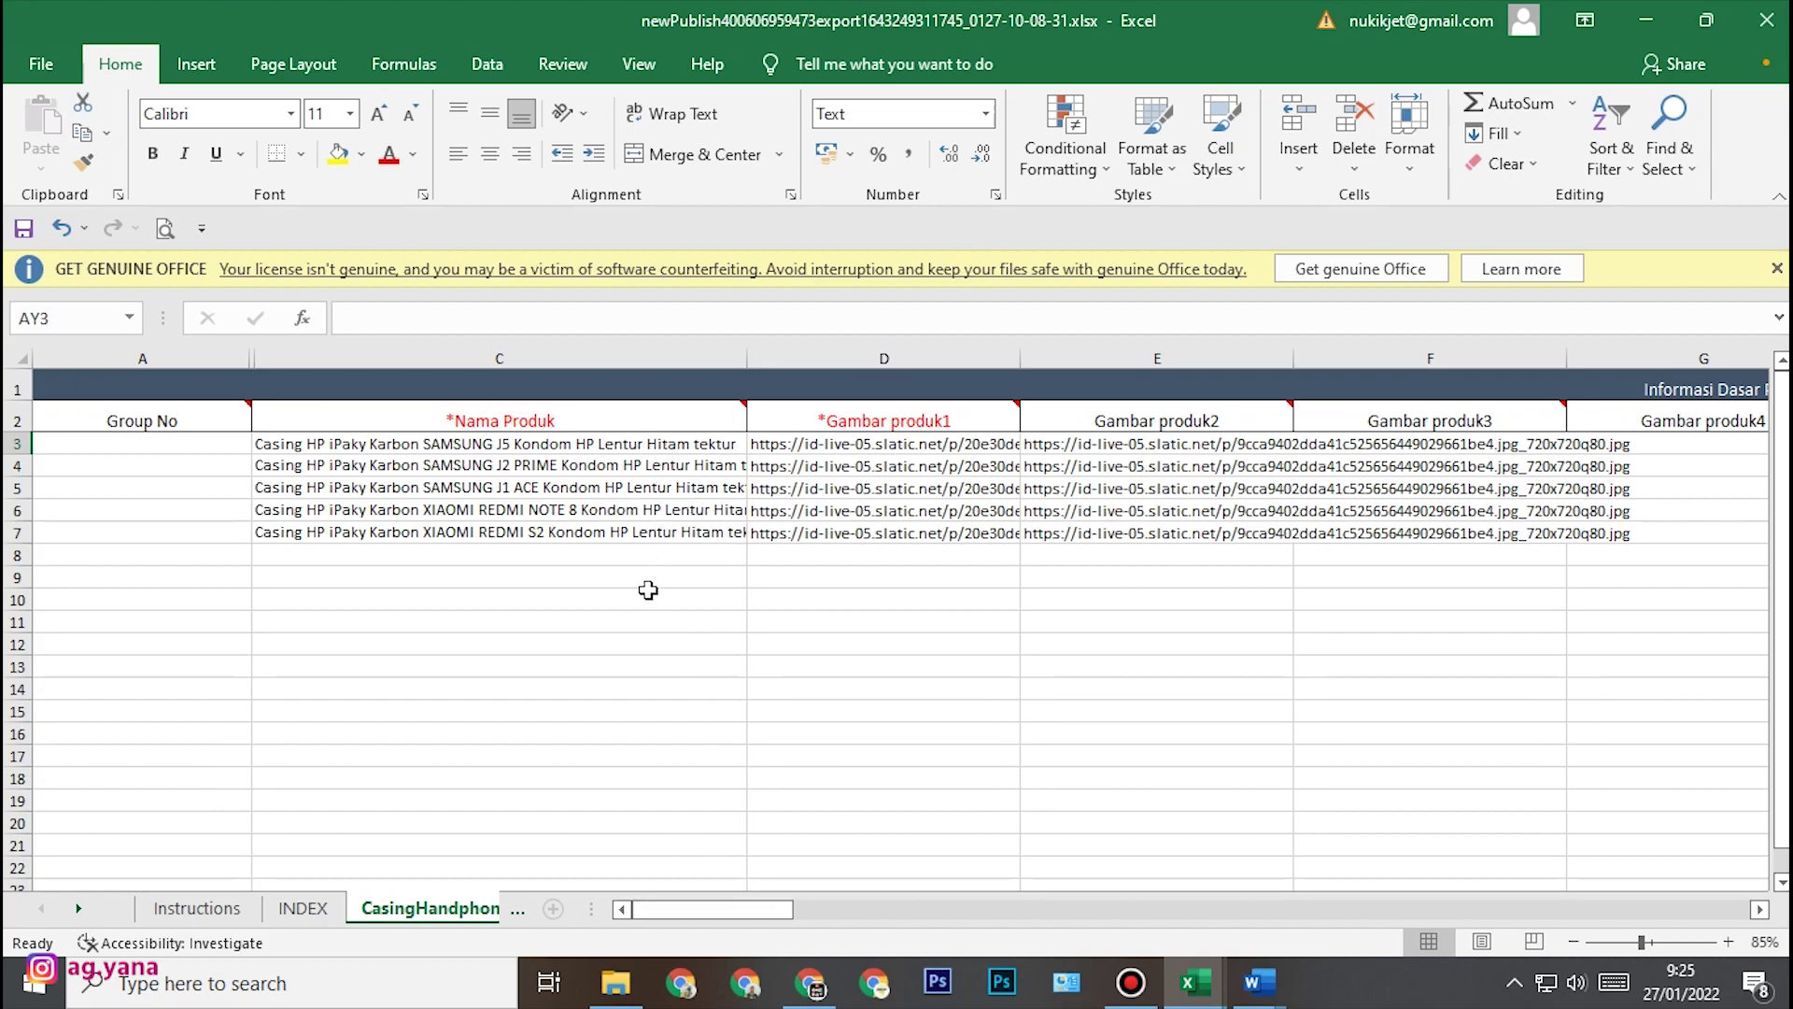
pyautogui.click(444, 445)
pyautogui.click(466, 525)
pyautogui.click(467, 510)
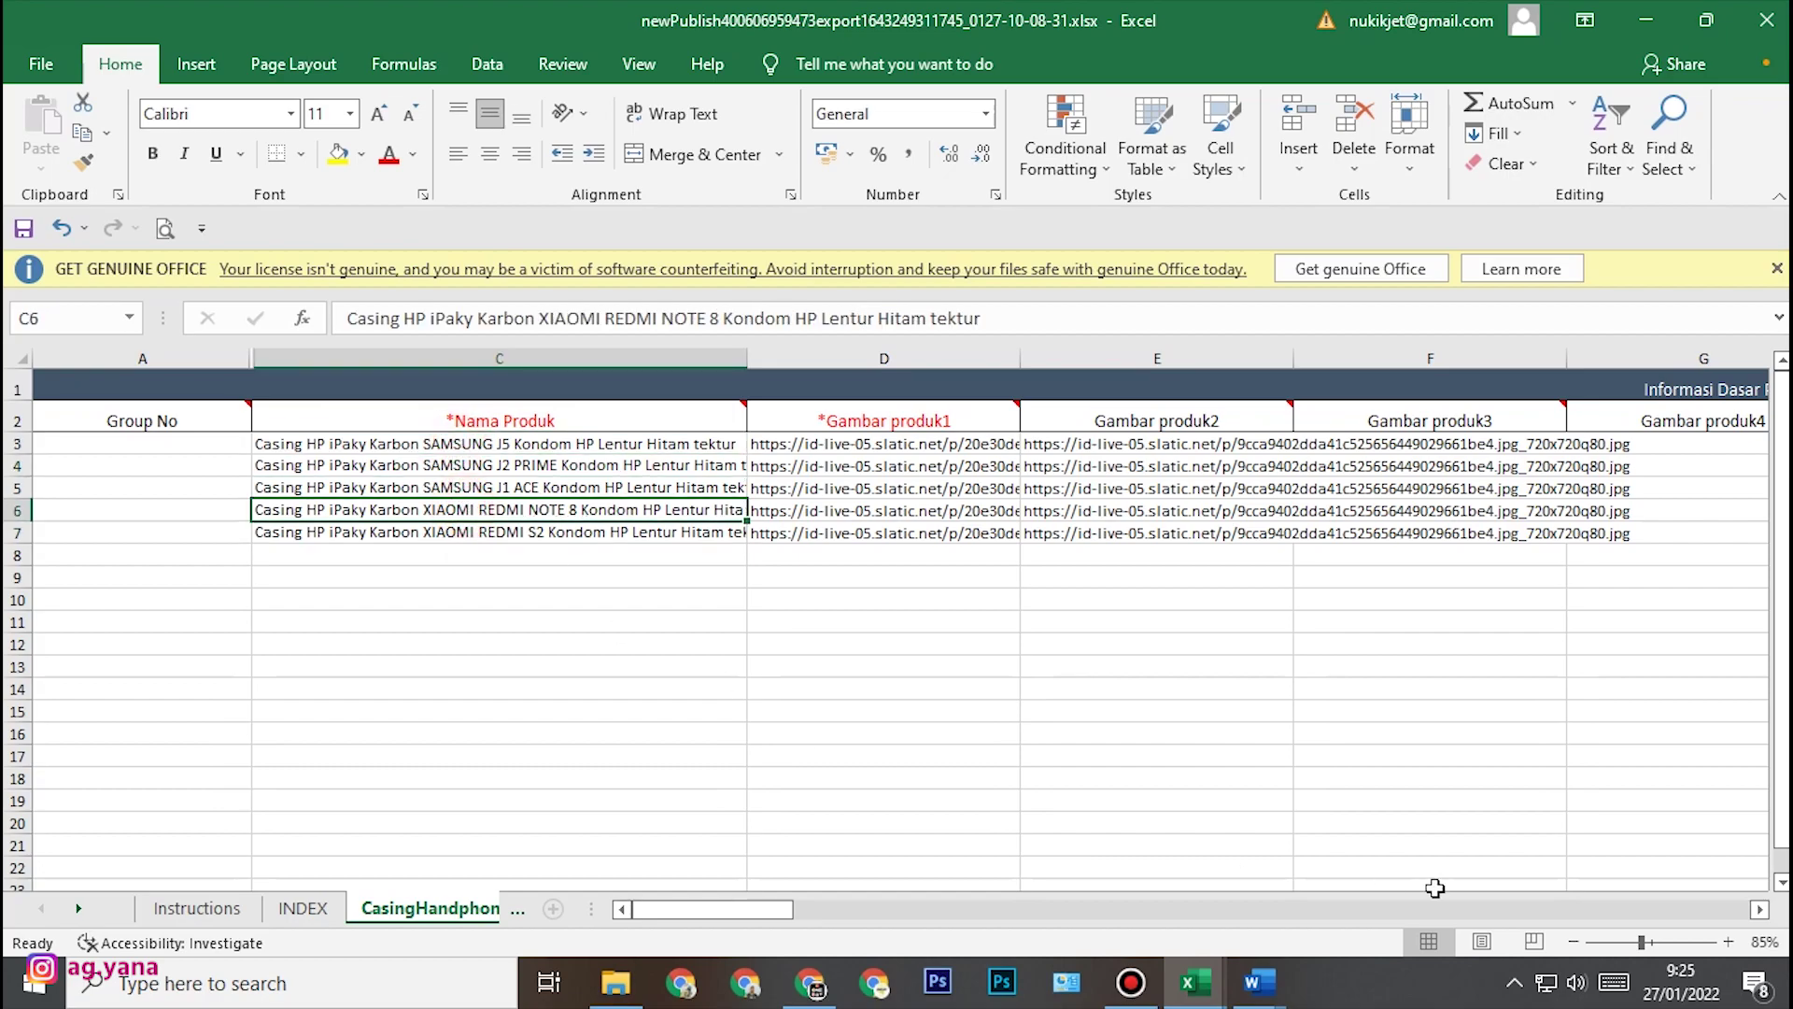
# - Switch to the Book1 workbook, replace the name prefixes in C1:C4 with karbon and narrow column C to fit
pyautogui.moveTo(1205, 992)
pyautogui.click(1333, 874)
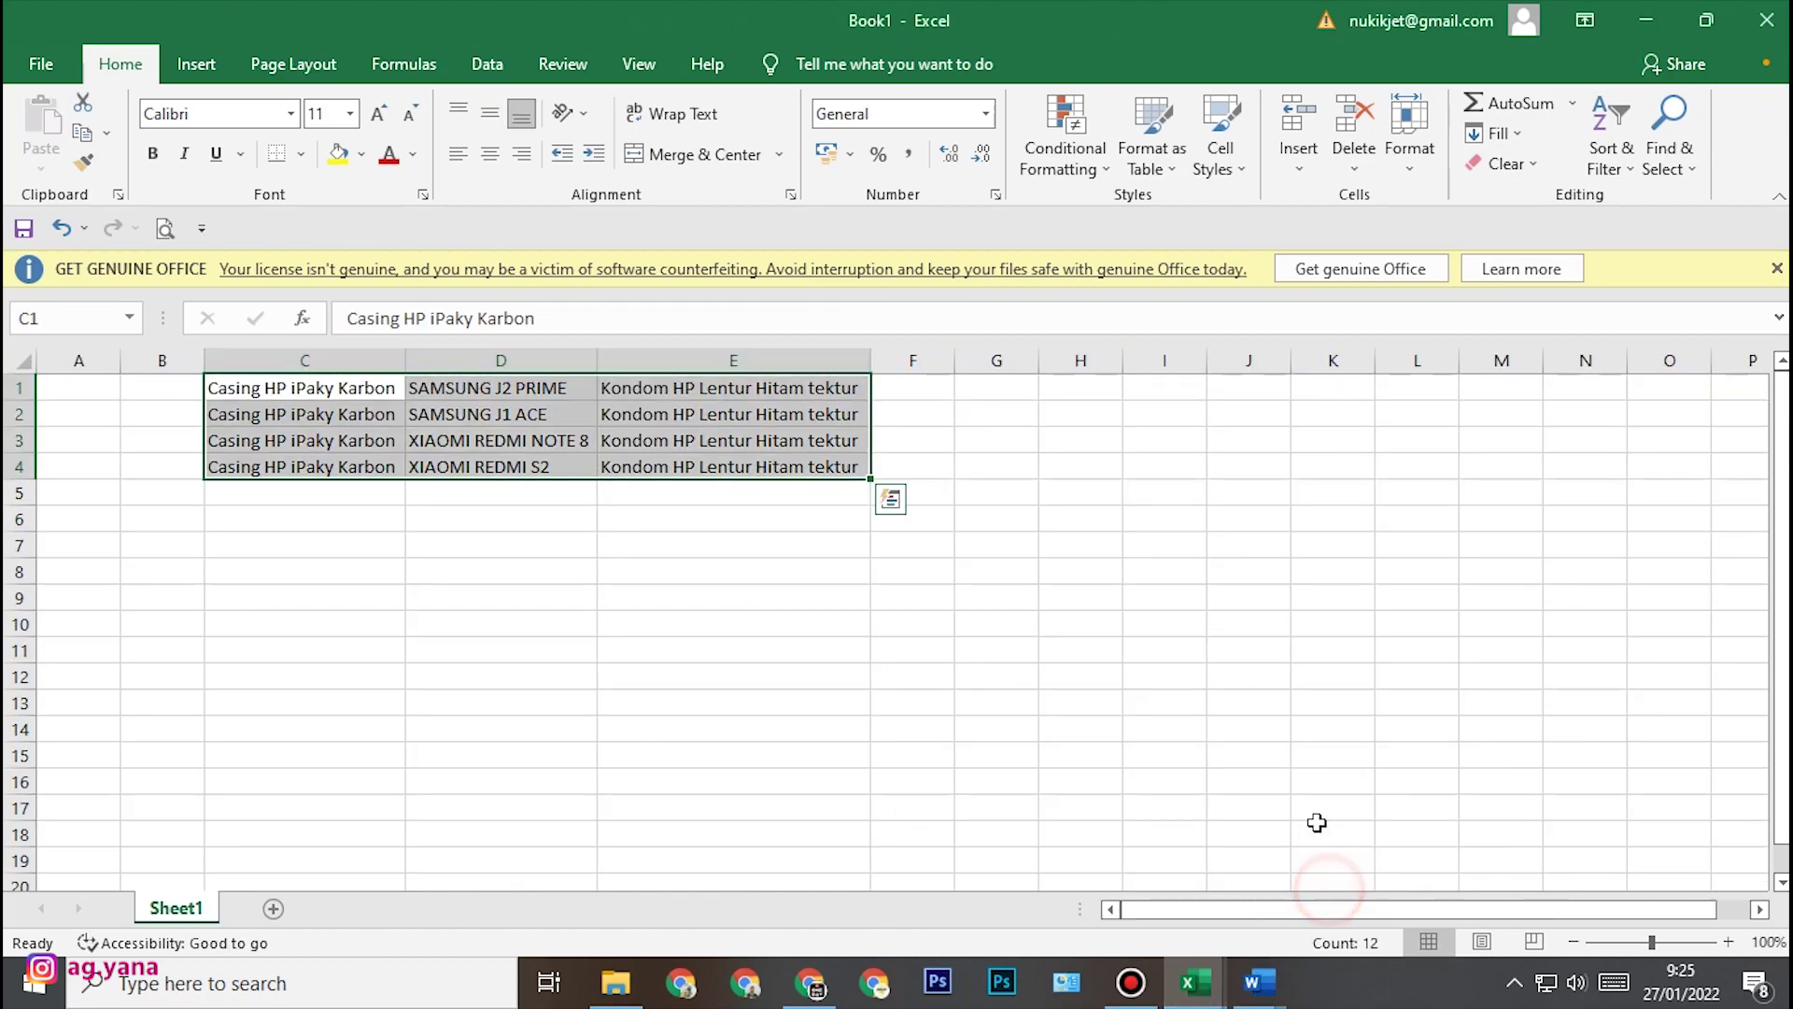
pyautogui.click(435, 502)
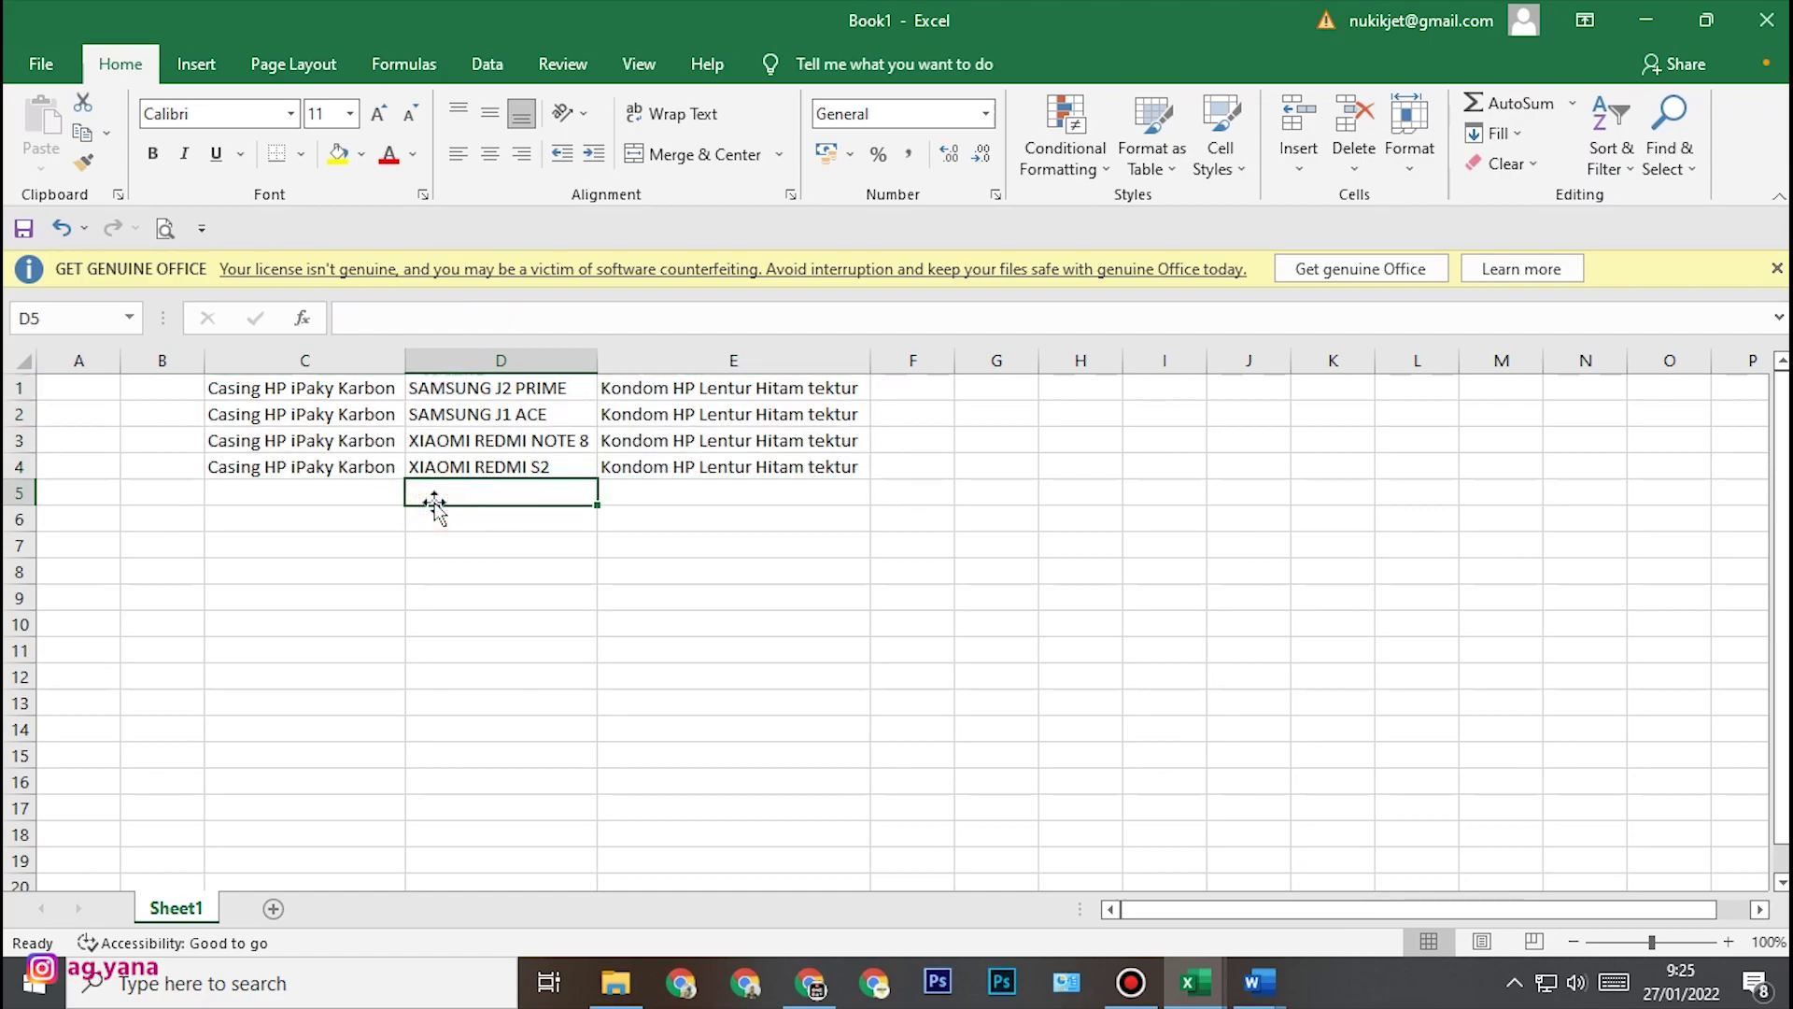
pyautogui.click(370, 387)
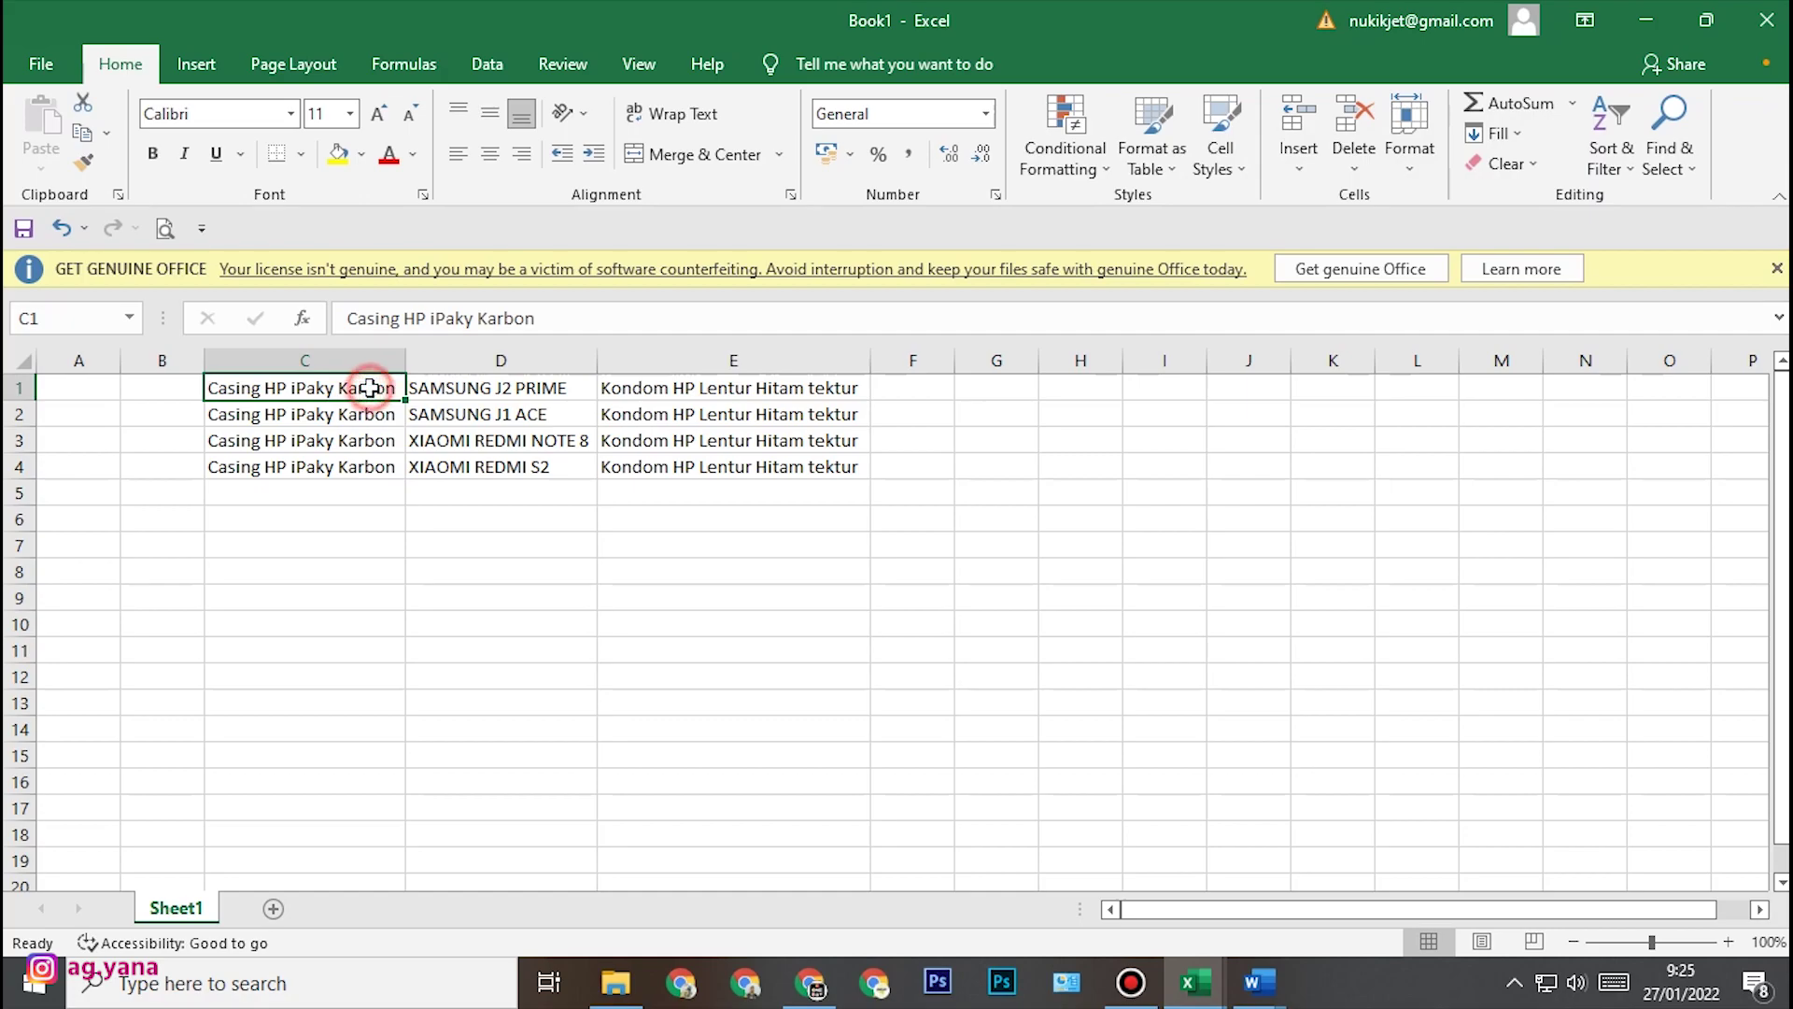
pyautogui.write('karbon')
pyautogui.press('Tab')
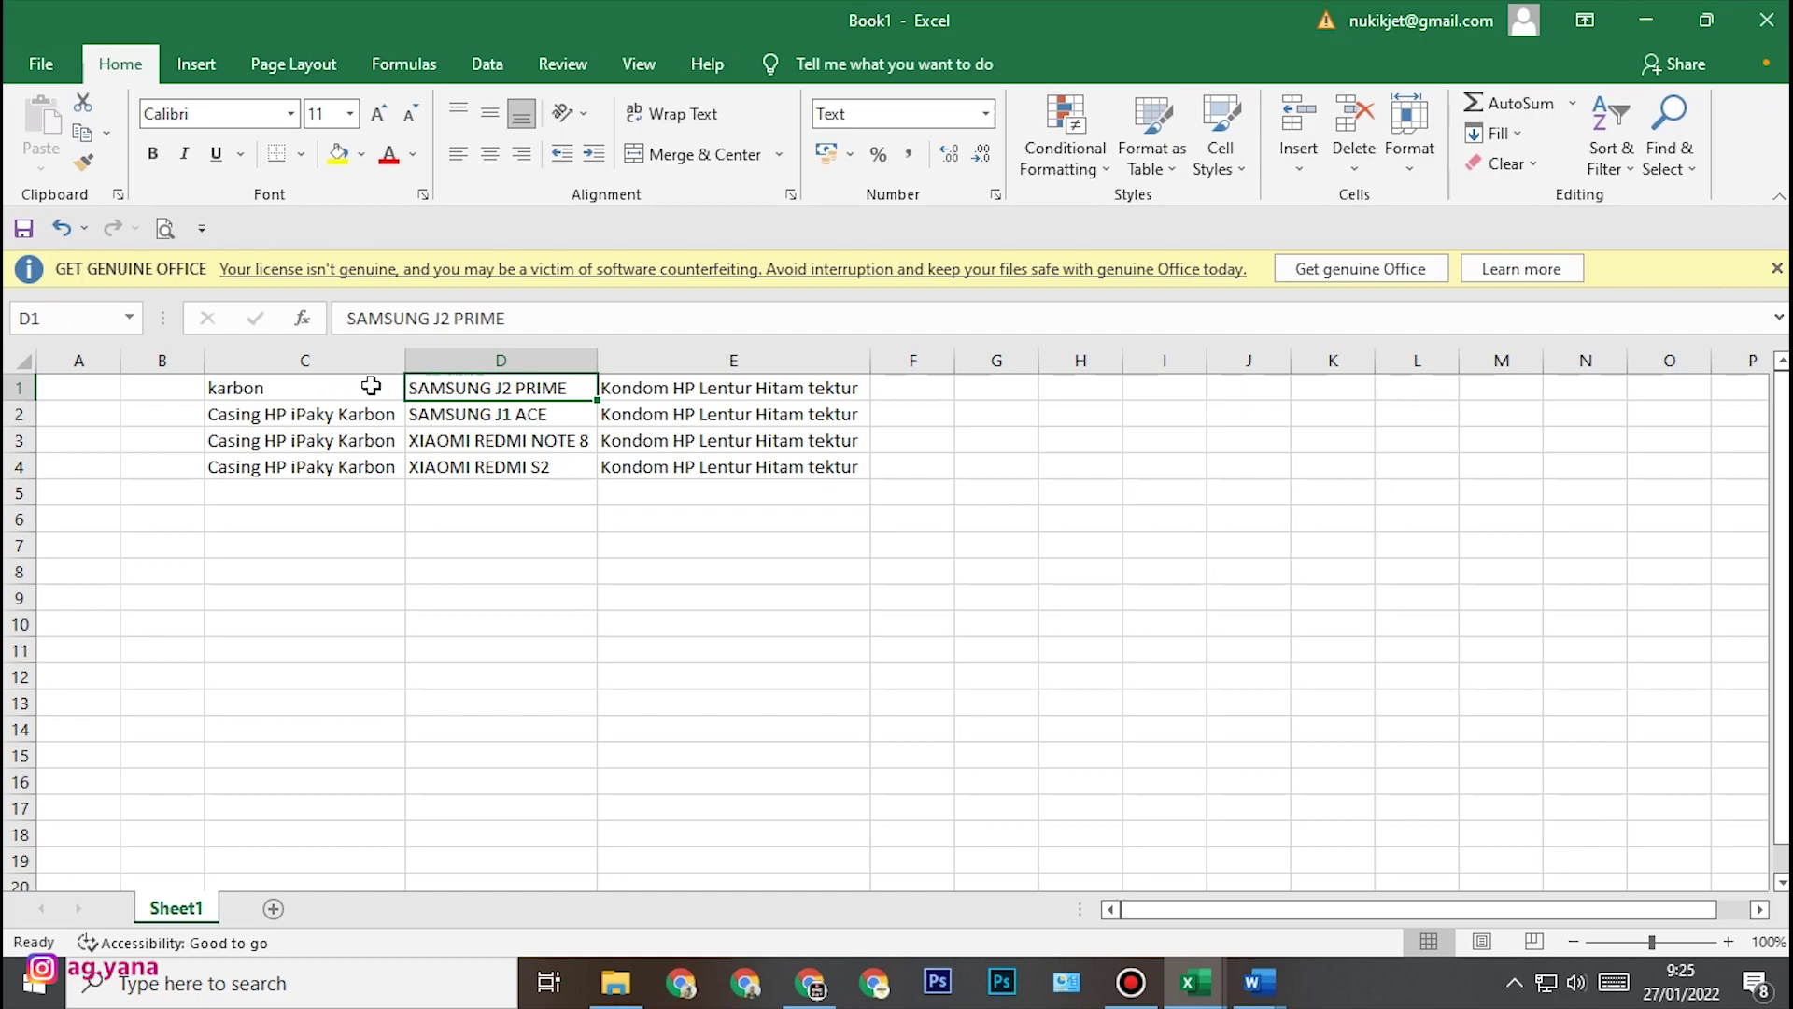
pyautogui.click(371, 386)
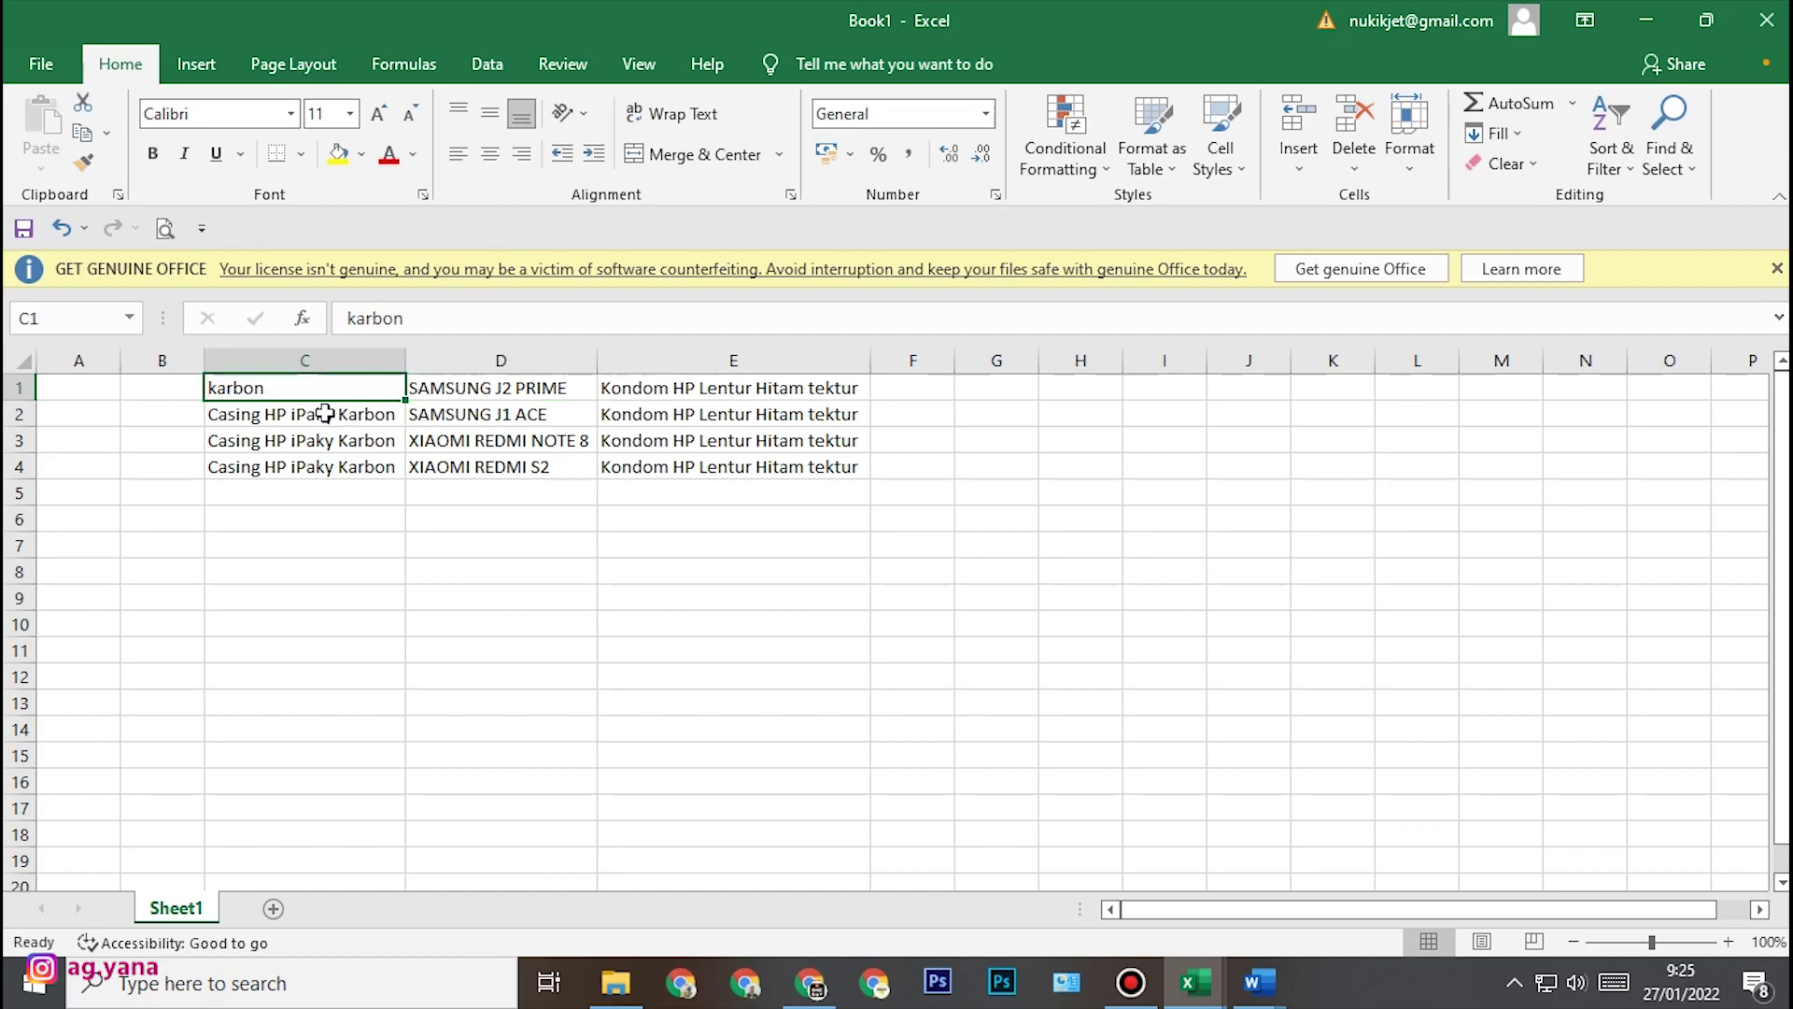
pyautogui.doubleClick(405, 400)
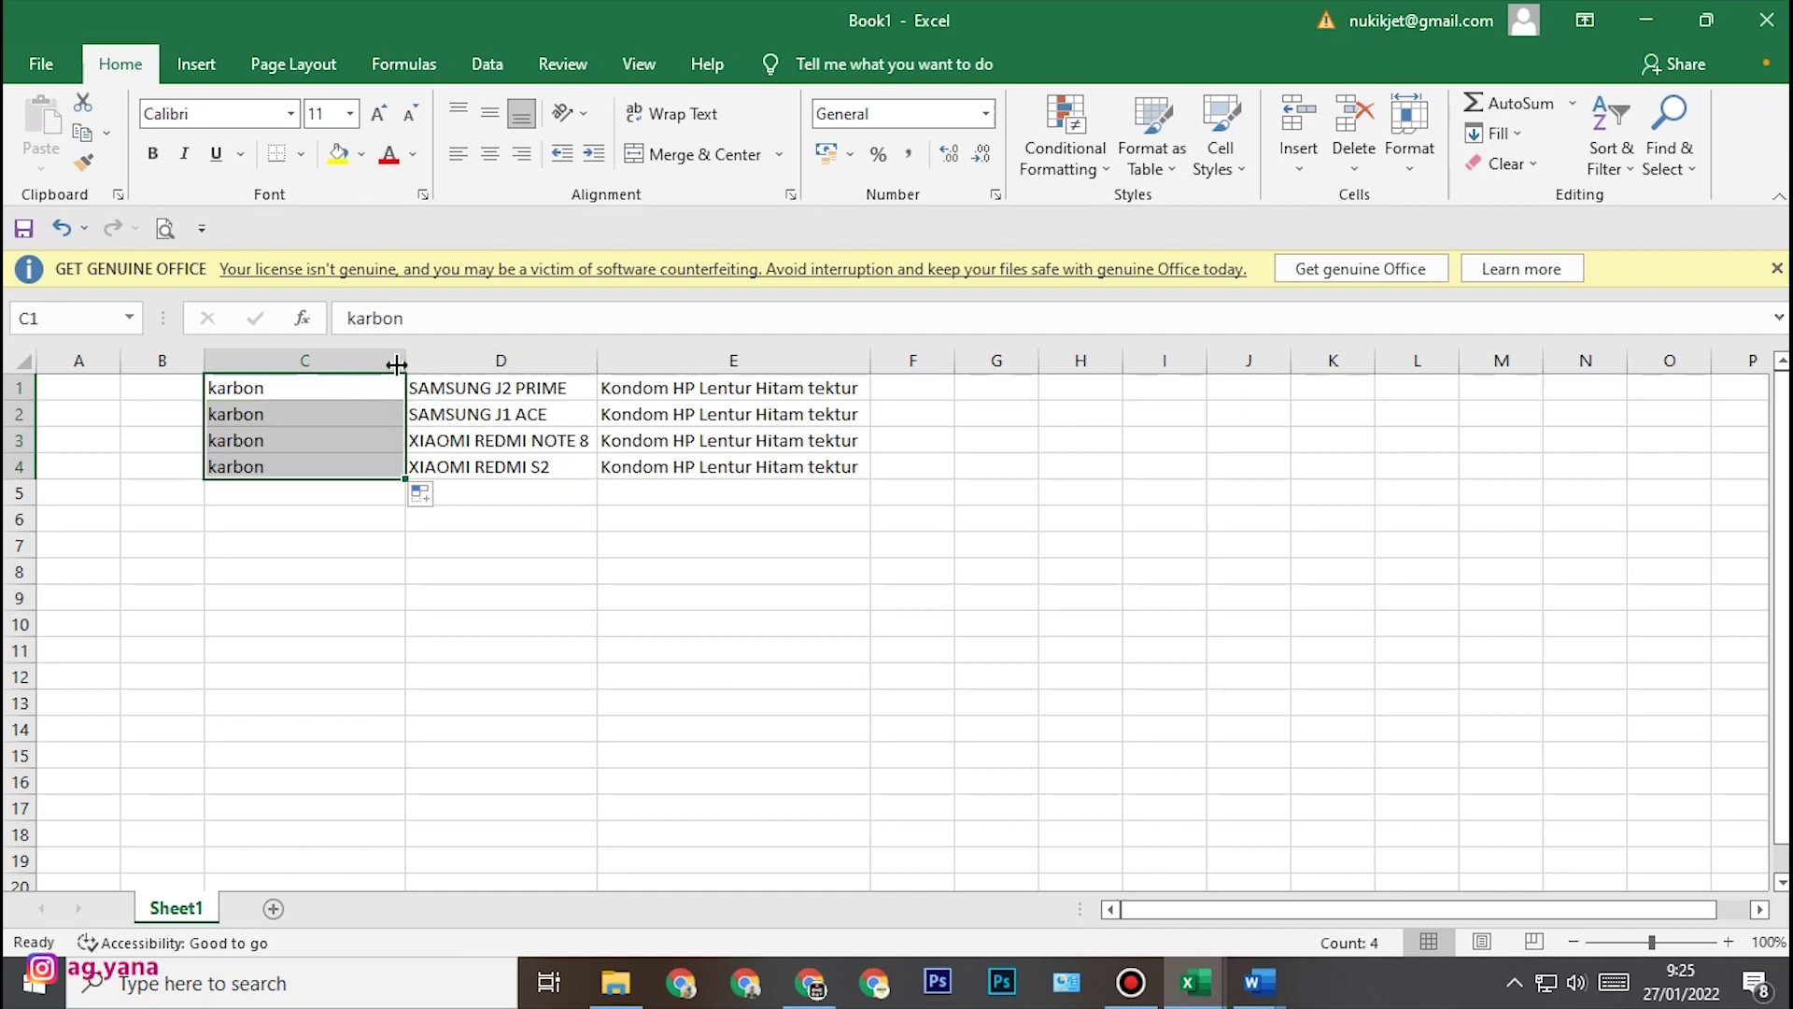
pyautogui.moveTo(396, 364); pyautogui.dragTo(272, 365)
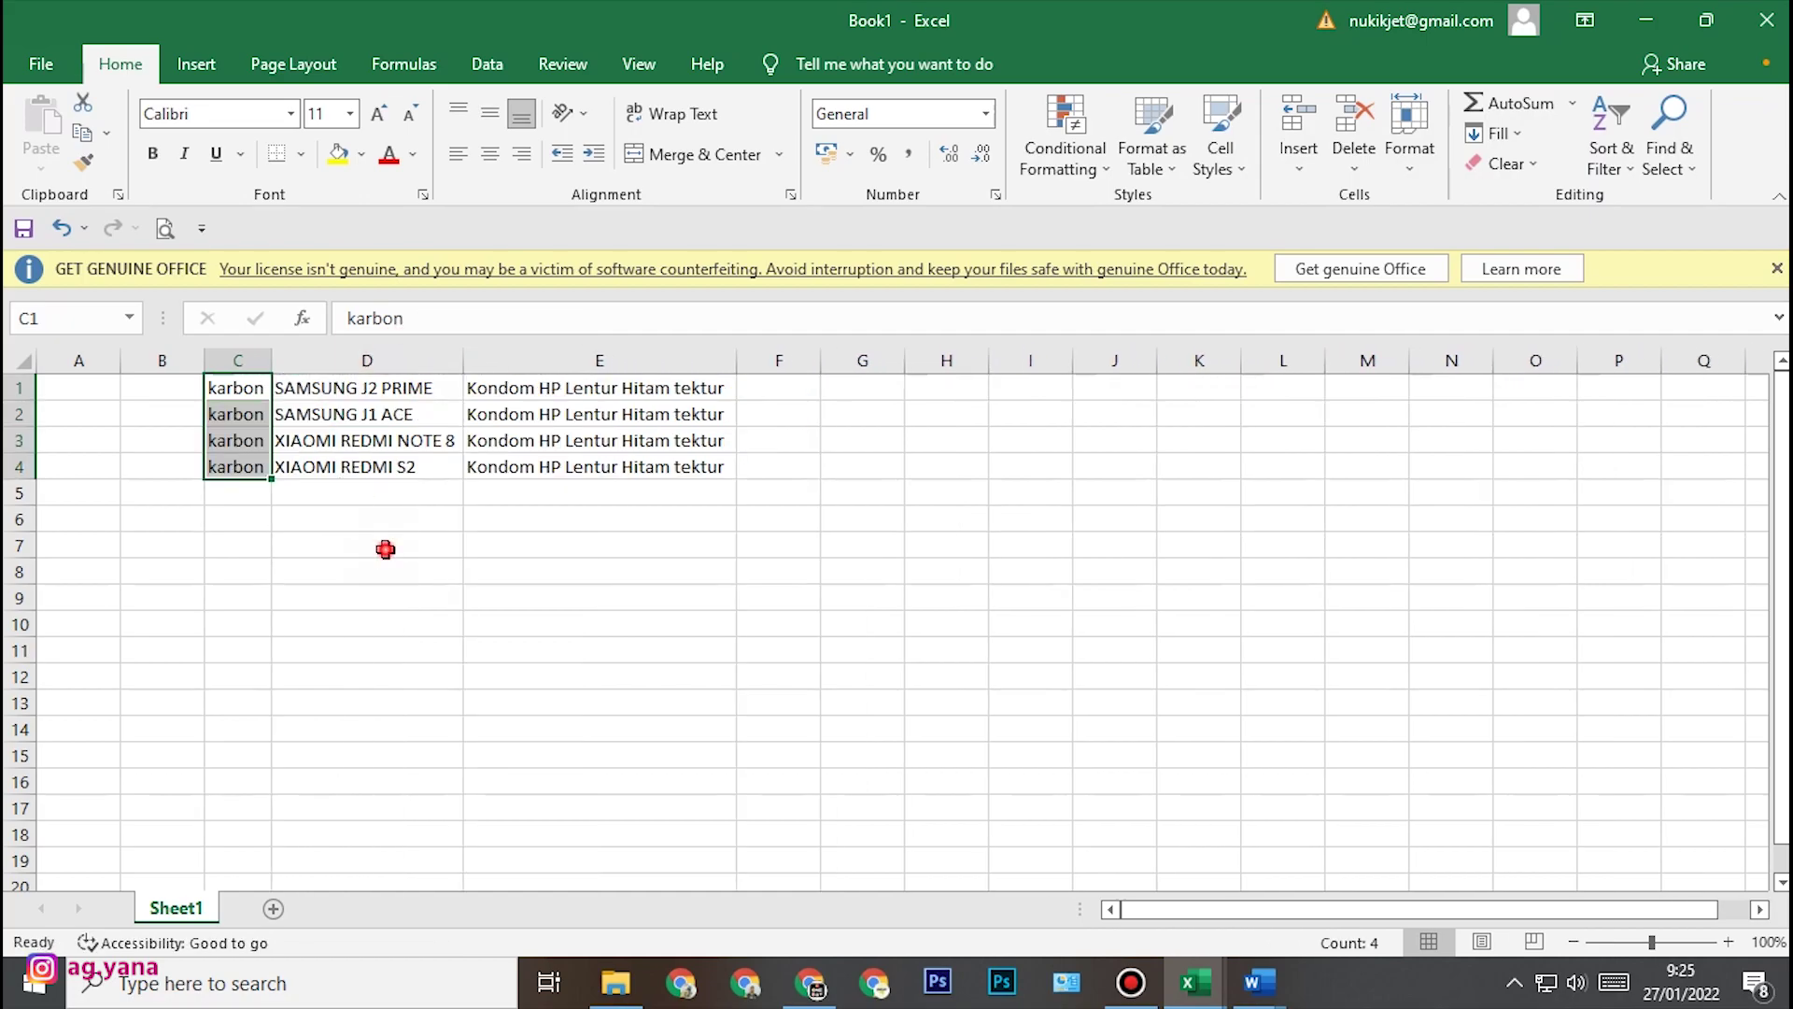
# - Clear the Kondom HP Lentur Hitam tektur text from cells E1:E4 of Book1
pyautogui.click(386, 549)
pyautogui.moveTo(524, 383); pyautogui.dragTo(523, 455)
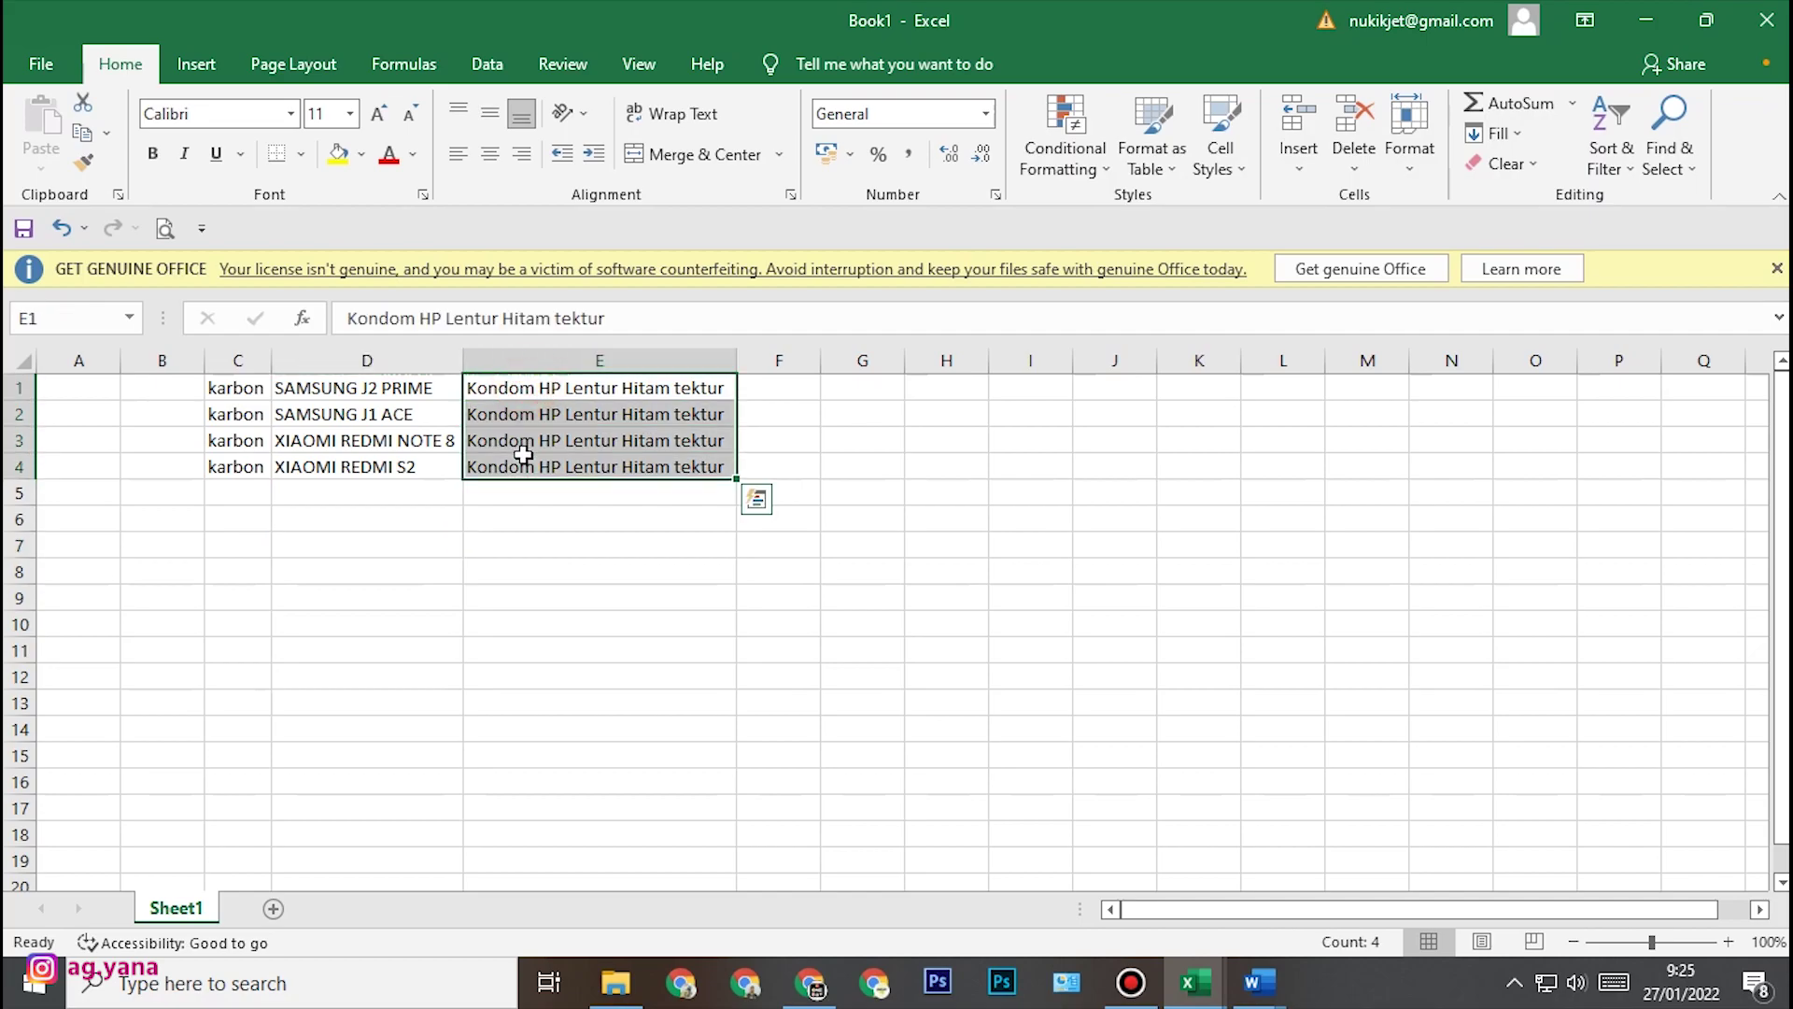
pyautogui.press('Delete')
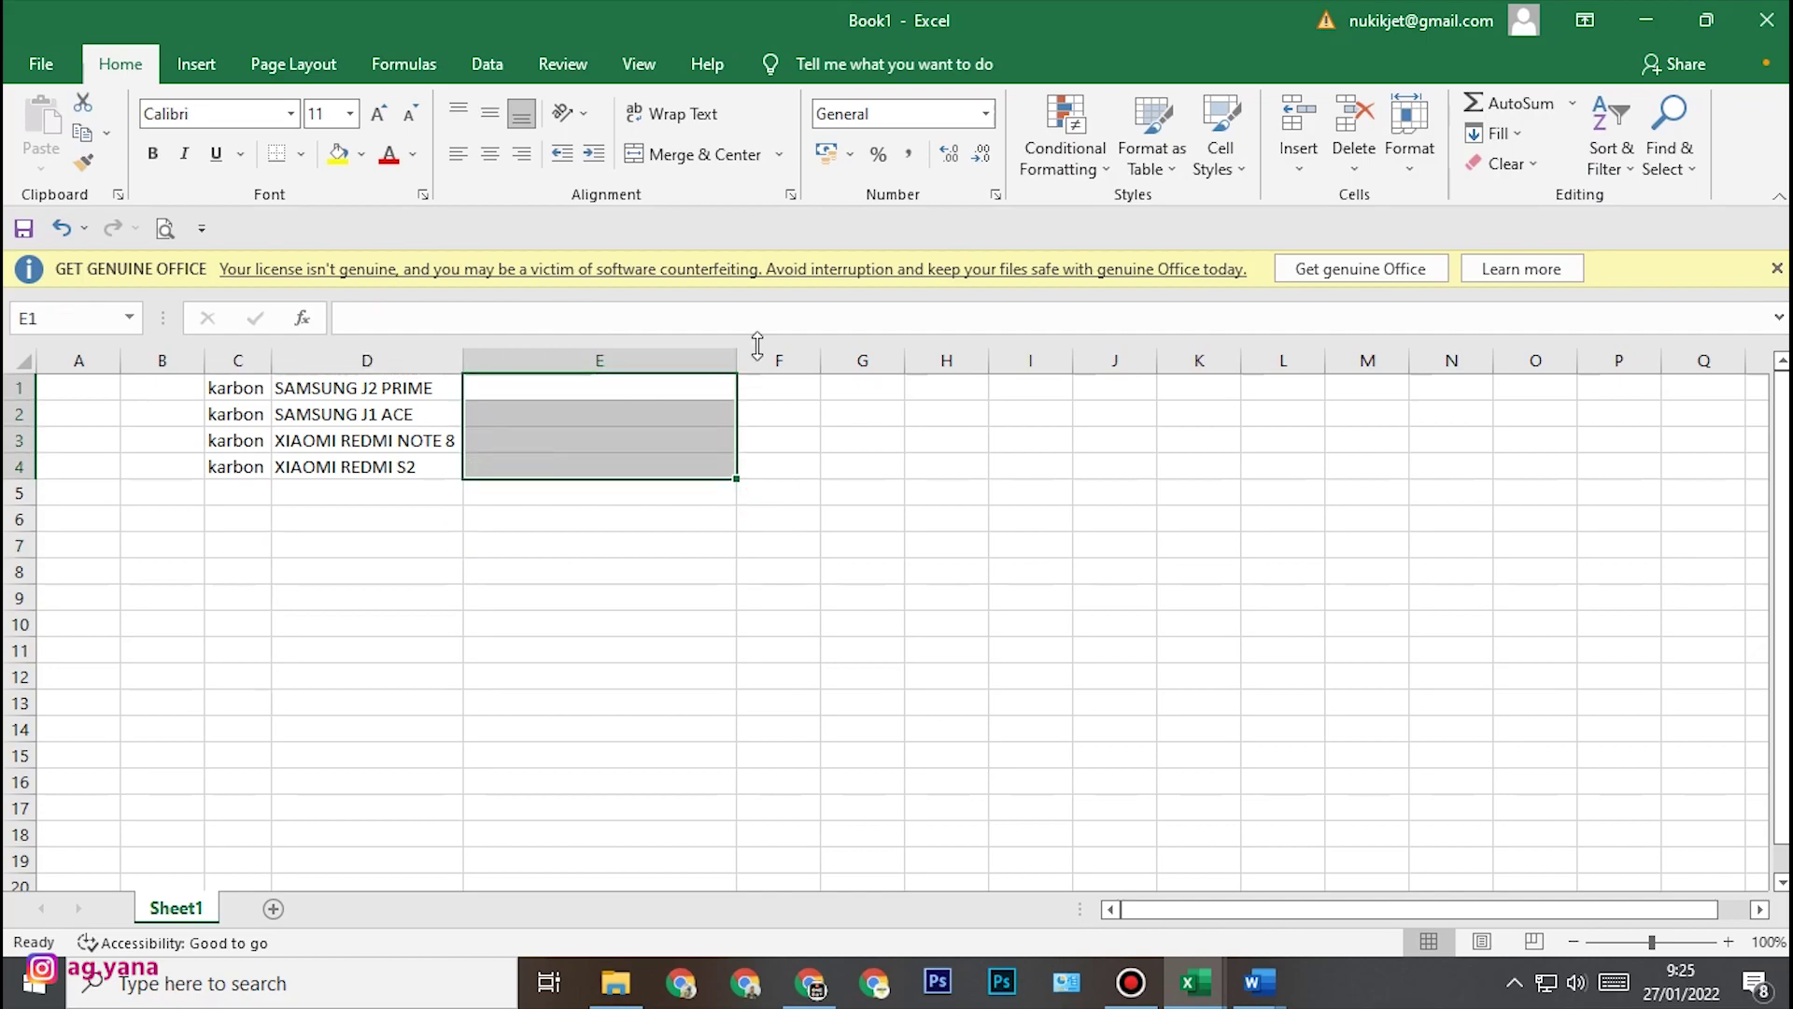
pyautogui.click(629, 526)
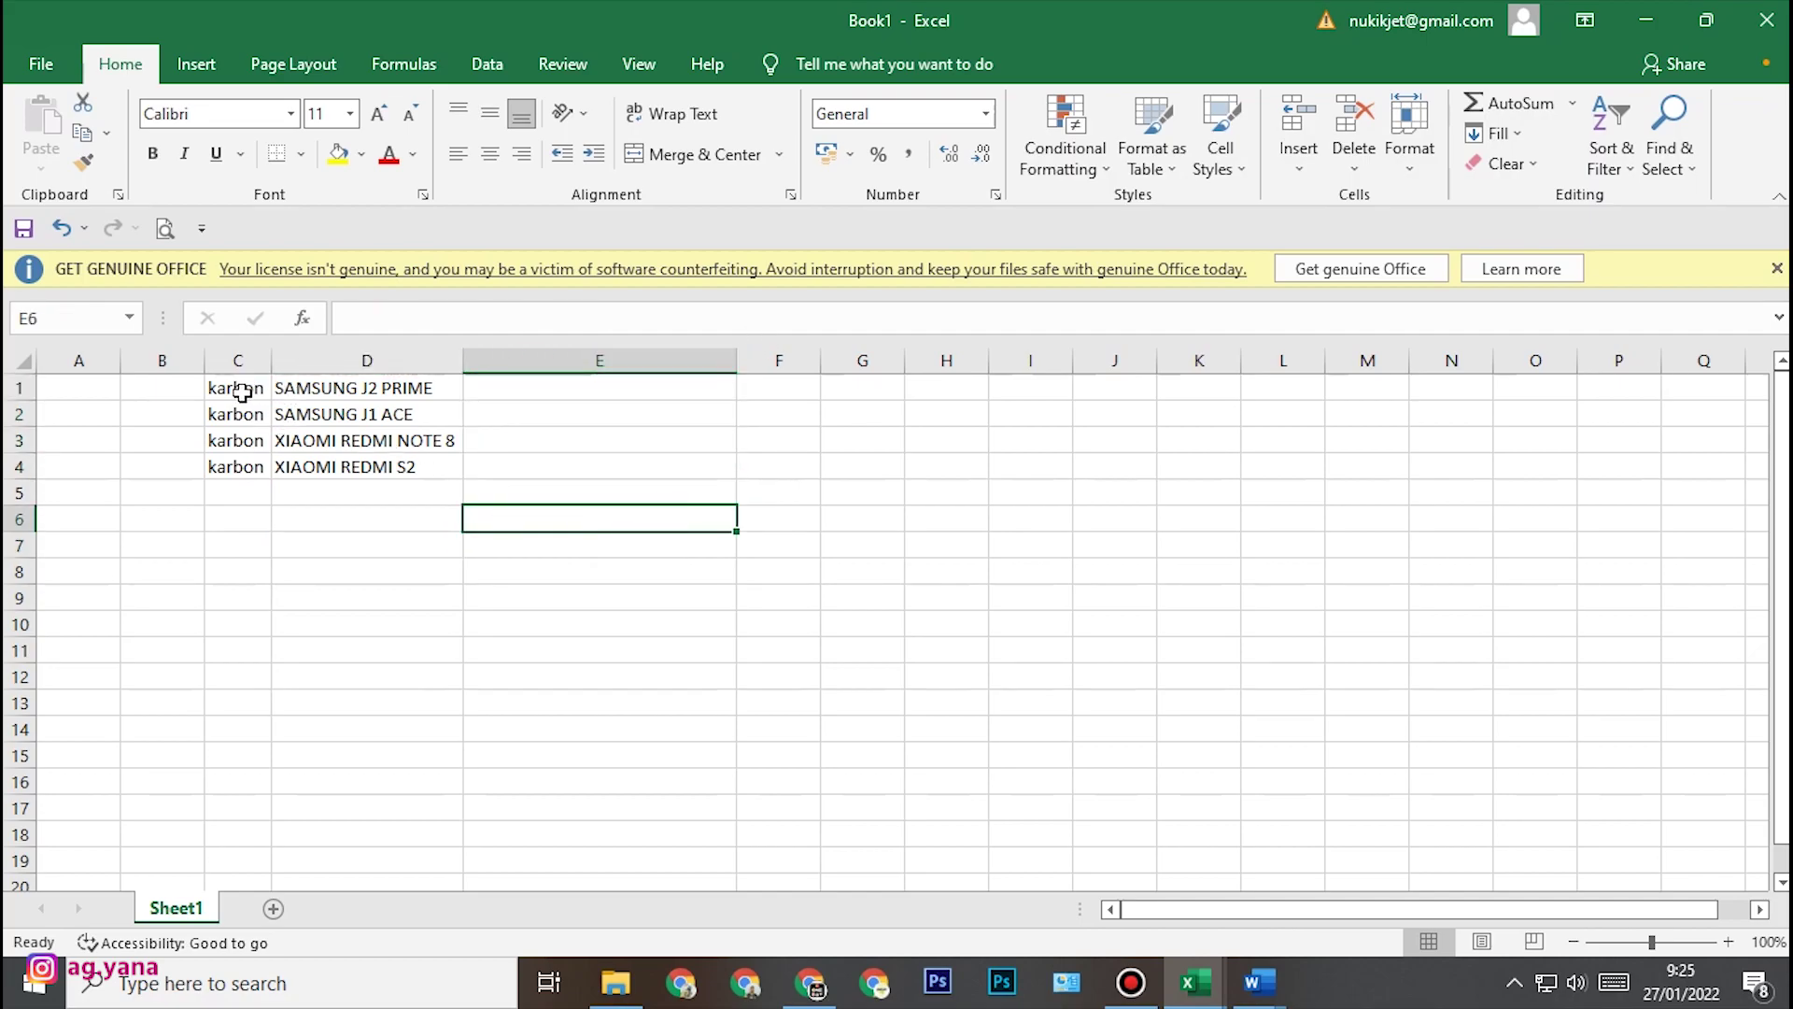
# - Copy cells C1:D4 from Book1 and paste them over the old product name list in the Word document Document1
pyautogui.moveTo(250, 386); pyautogui.dragTo(329, 462)
pyautogui.hotkey('ctrl', 'c')
pyautogui.click(1258, 980)
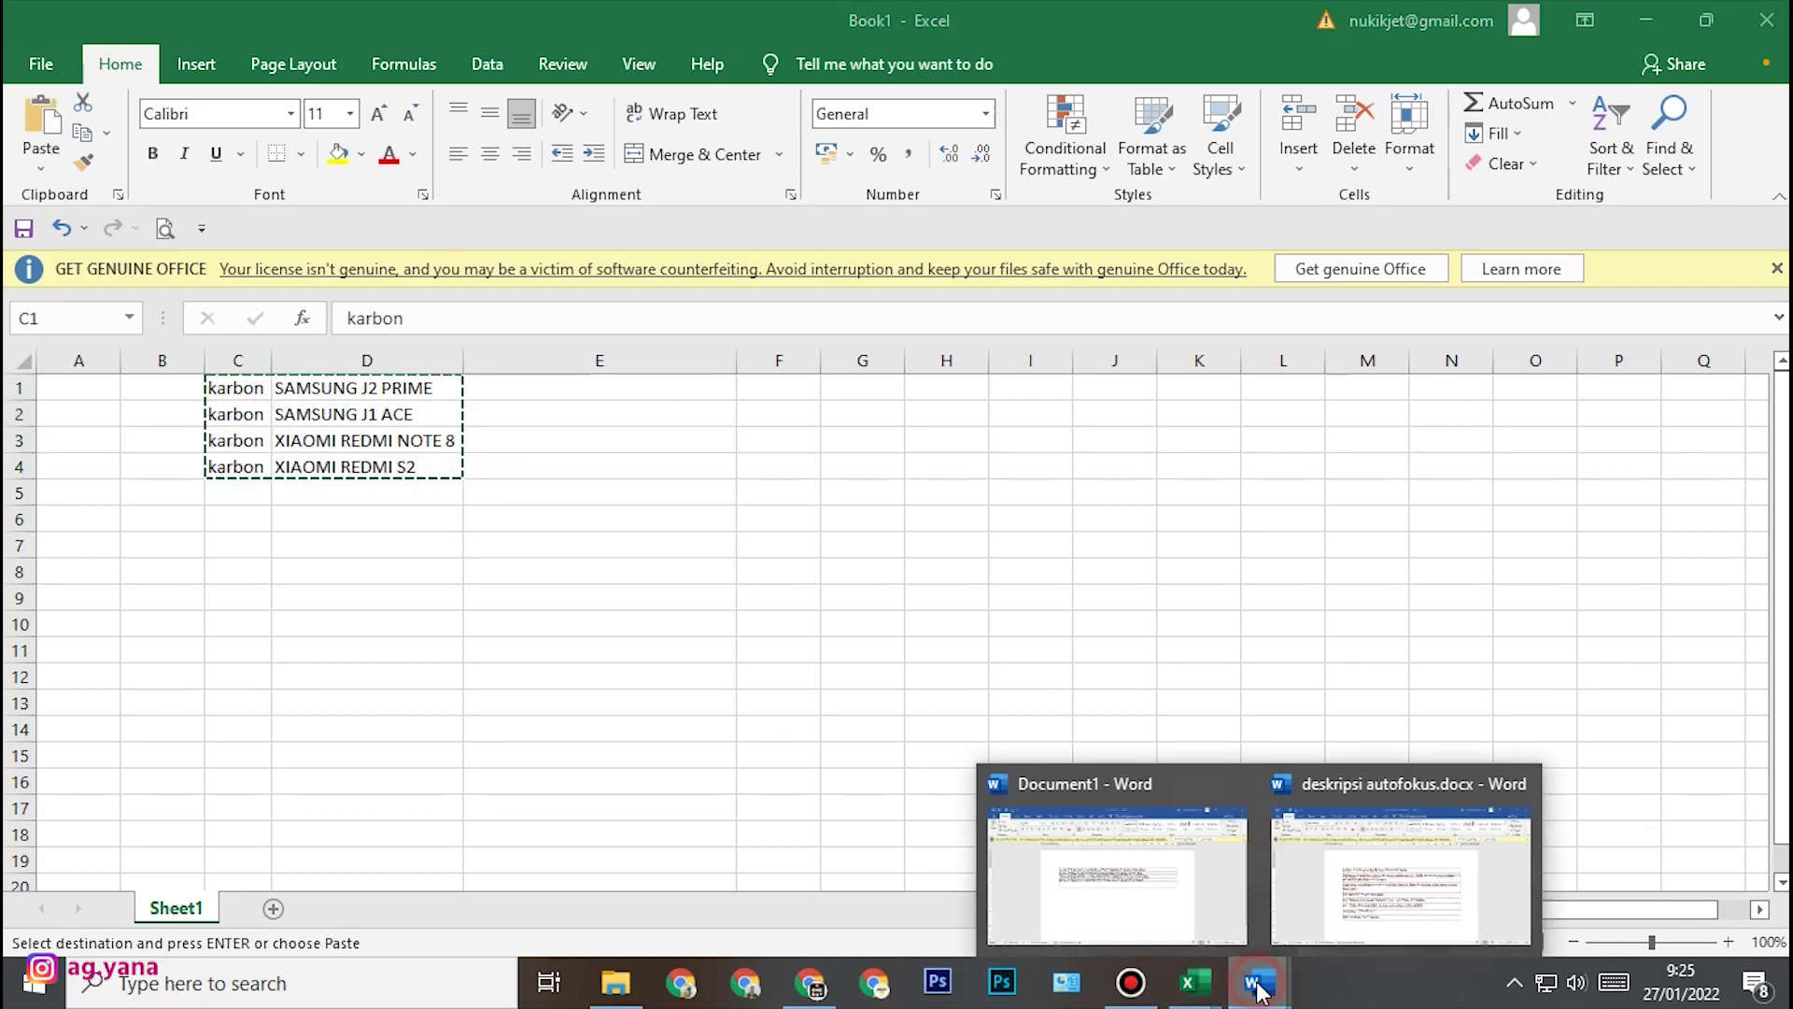
pyautogui.click(1214, 902)
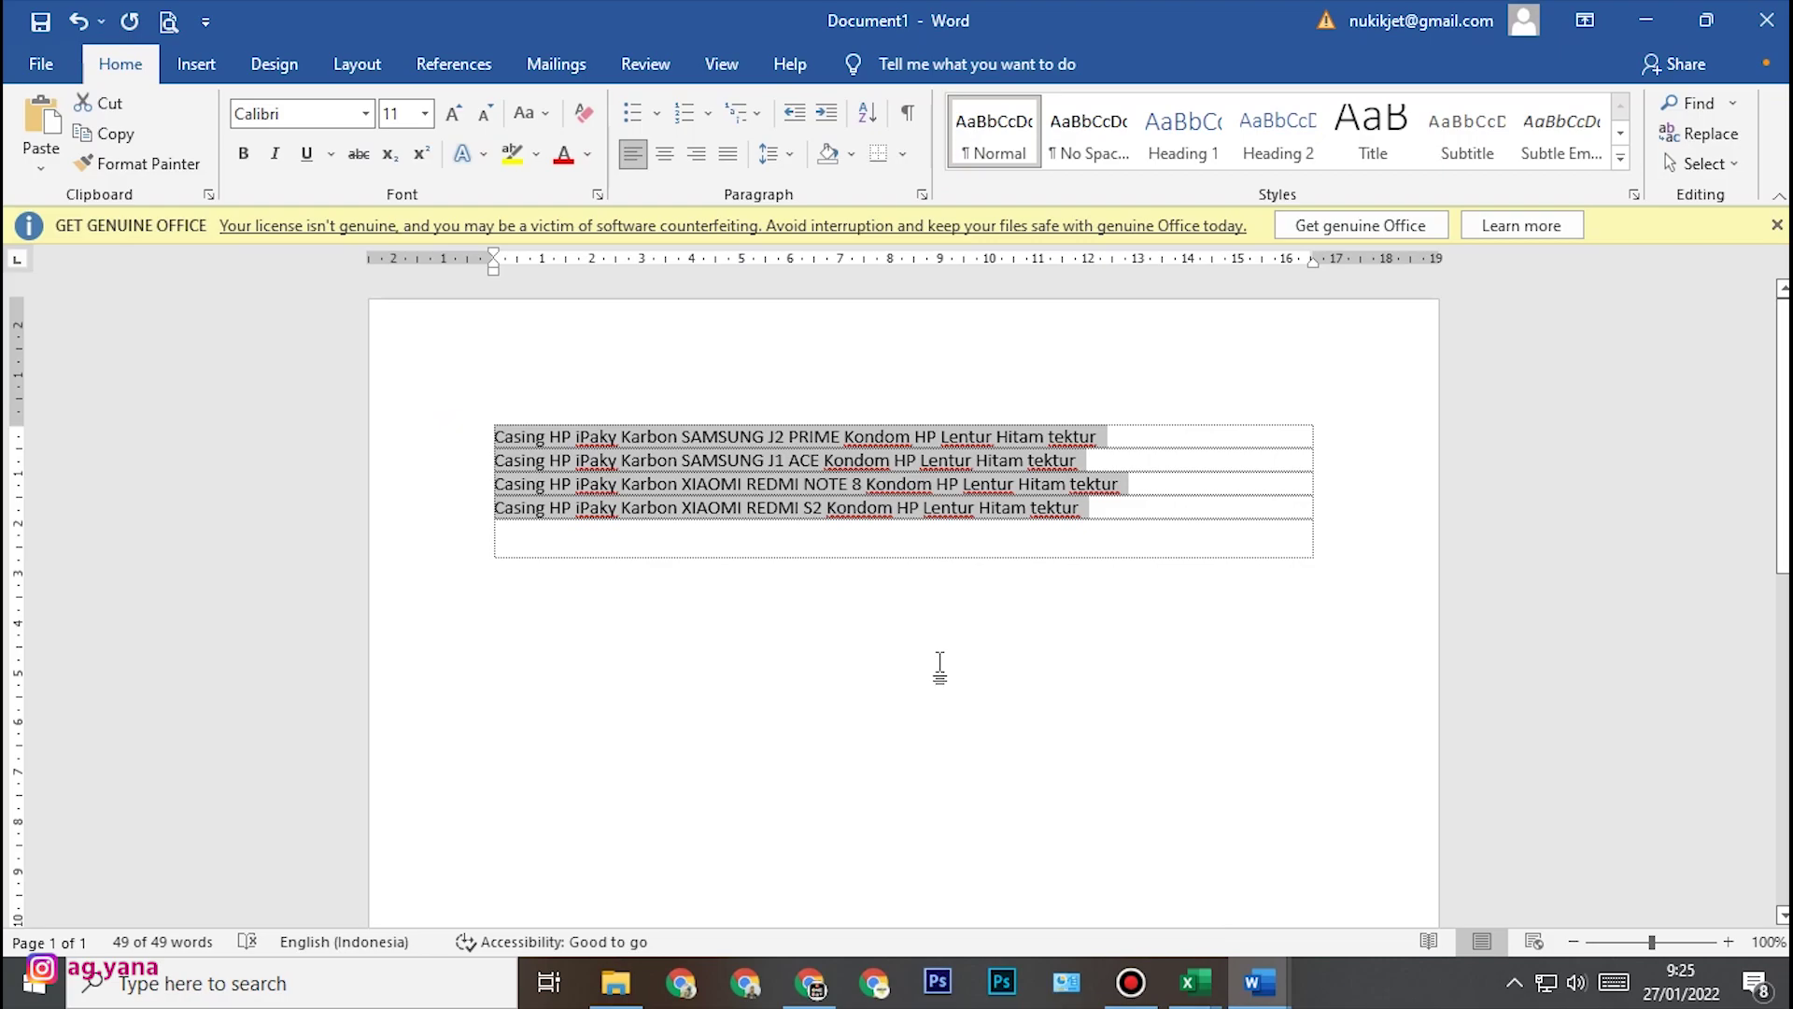
pyautogui.hotkey('ctrl', 'v')
# - Convert the pasted karbon and phone model table to text, using a space as the custom separator
pyautogui.click(693, 514)
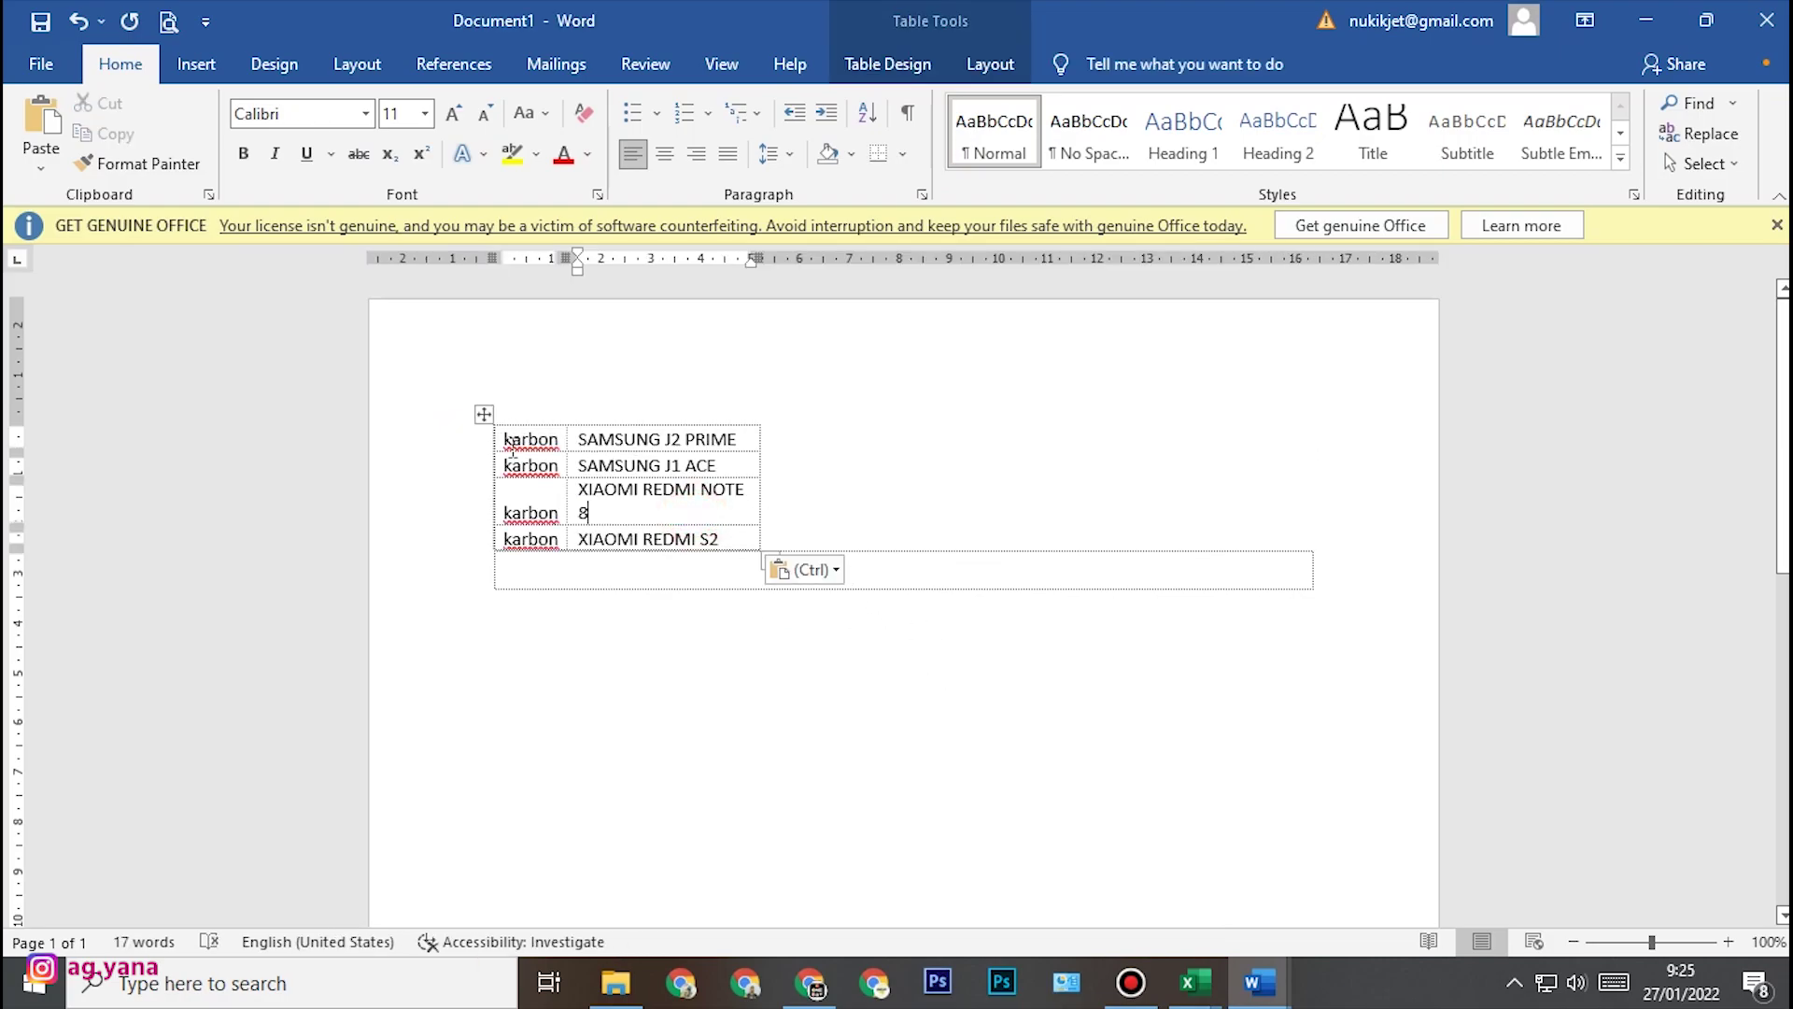
pyautogui.click(512, 422)
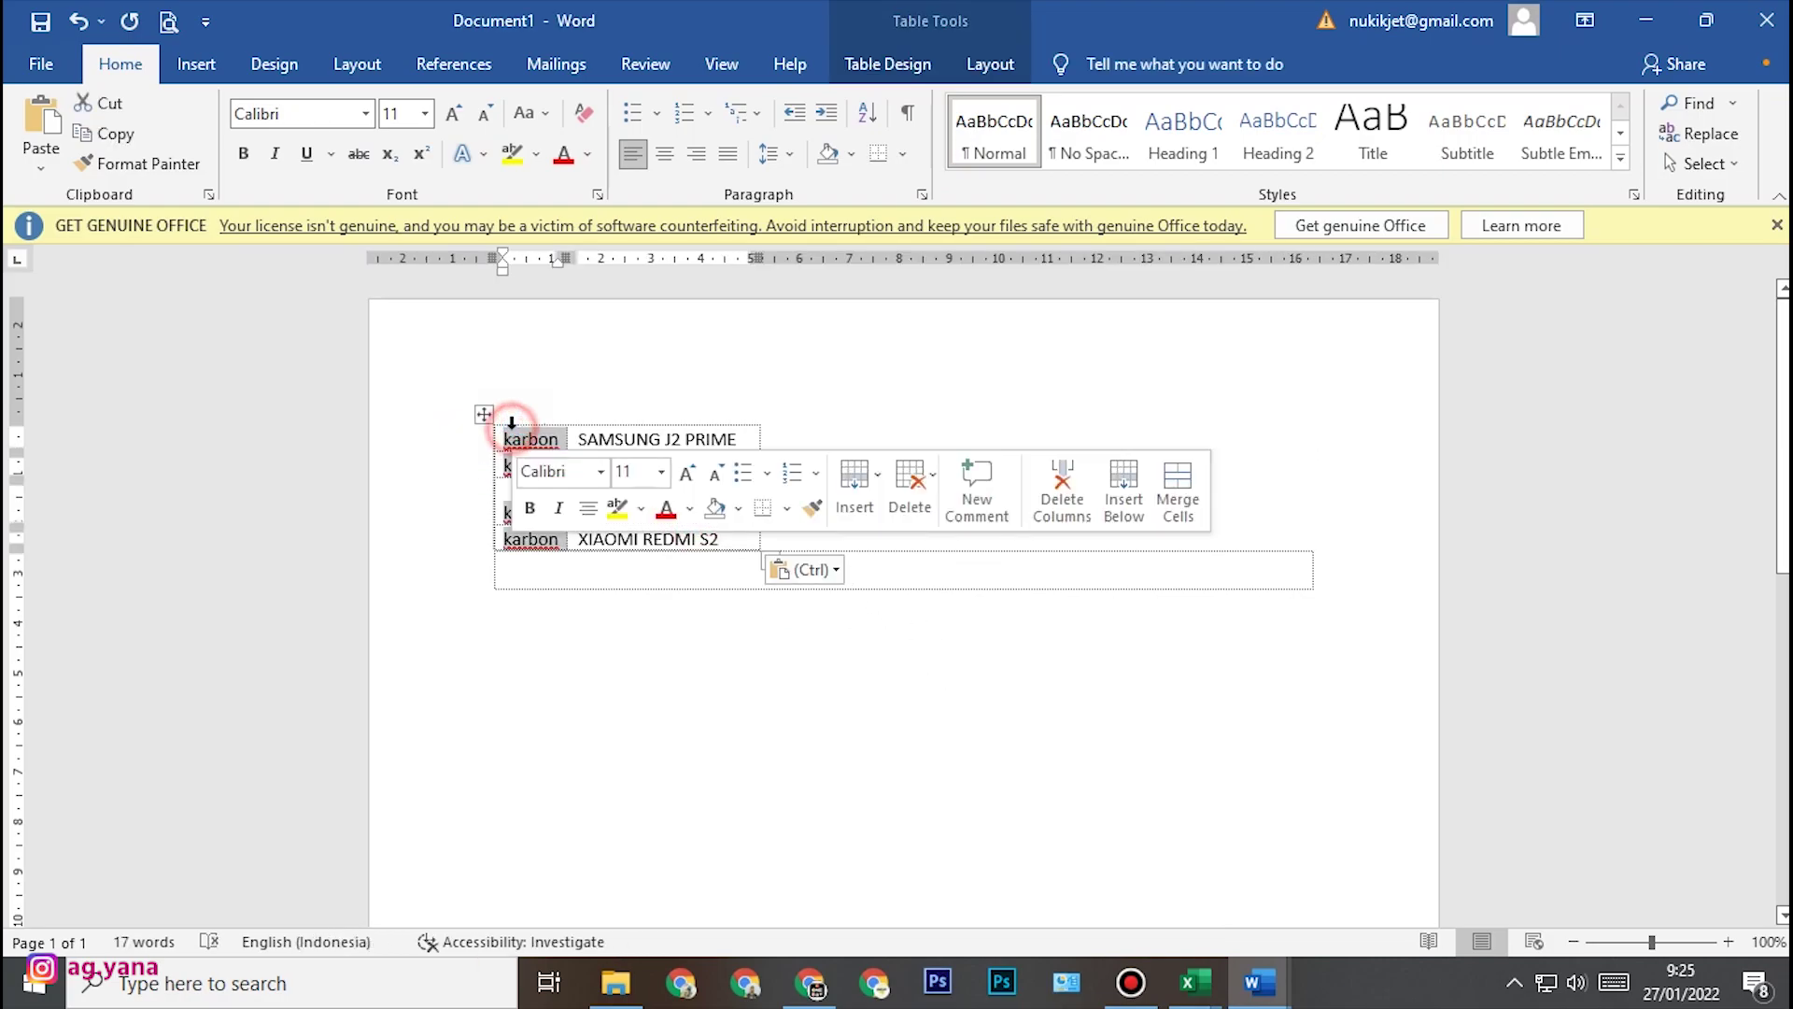
pyautogui.click(483, 414)
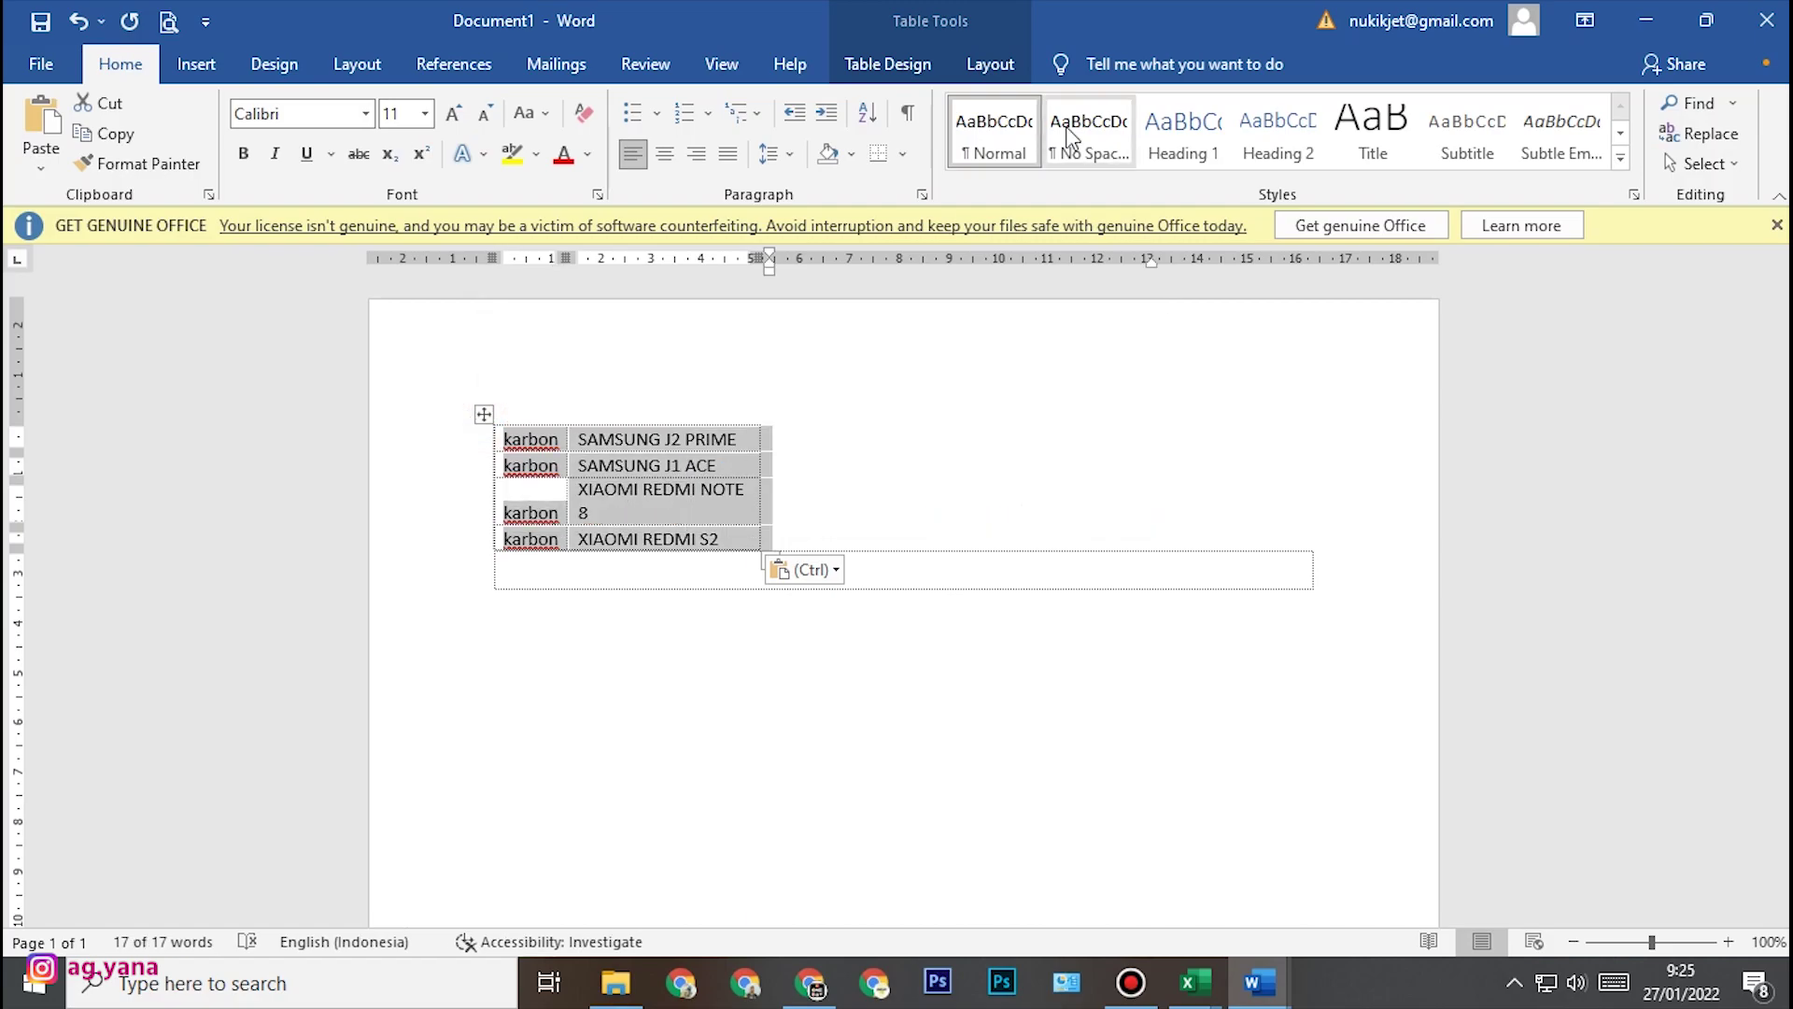
pyautogui.click(990, 64)
pyautogui.click(1647, 141)
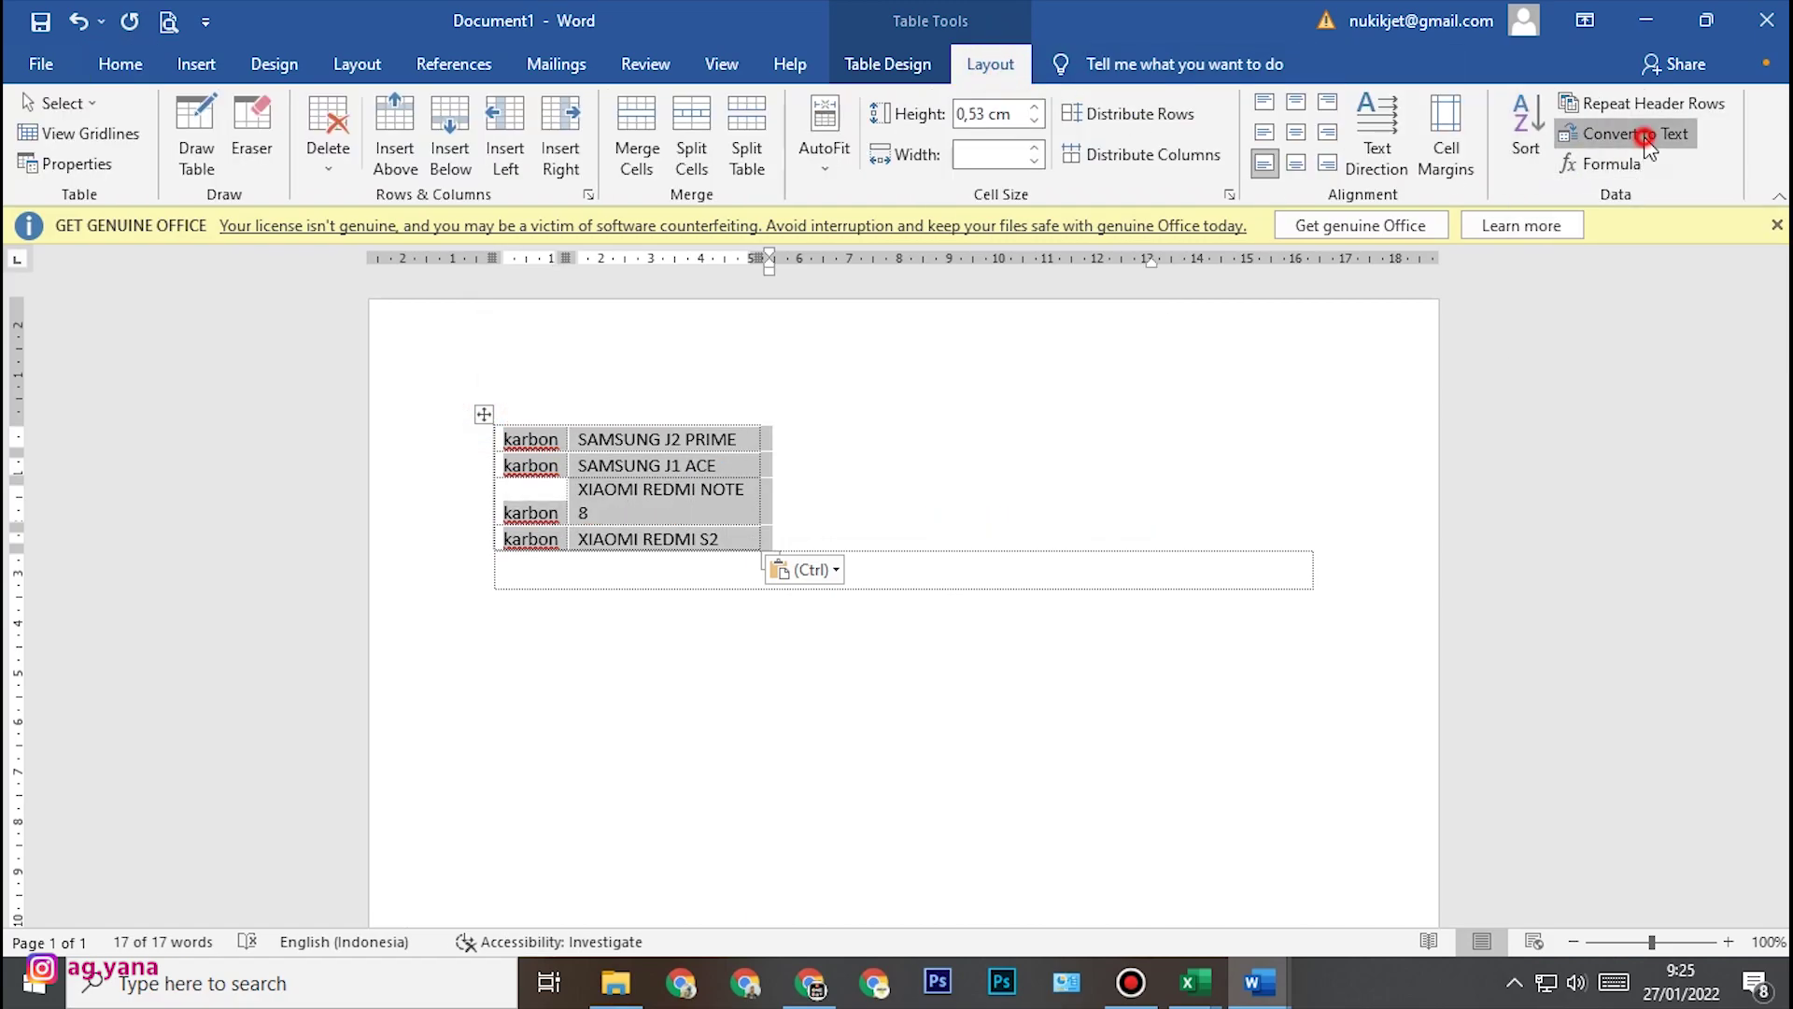
pyautogui.click(820, 485)
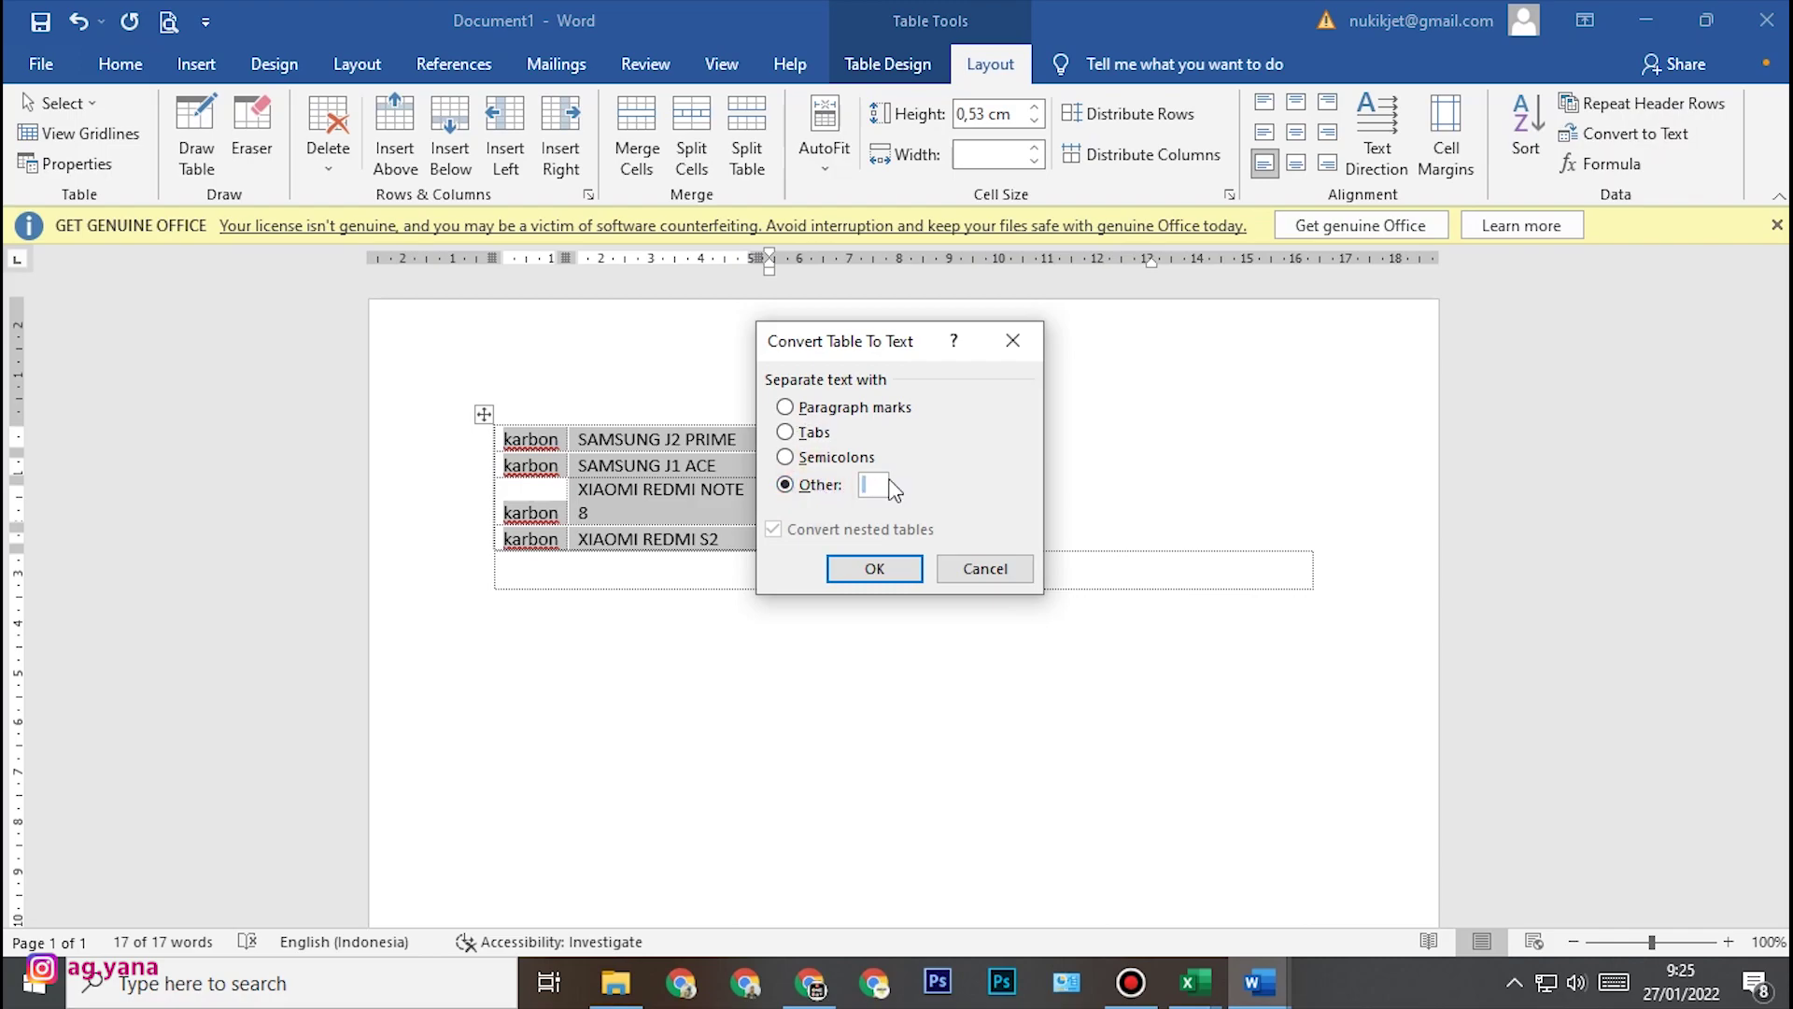
pyautogui.click(877, 568)
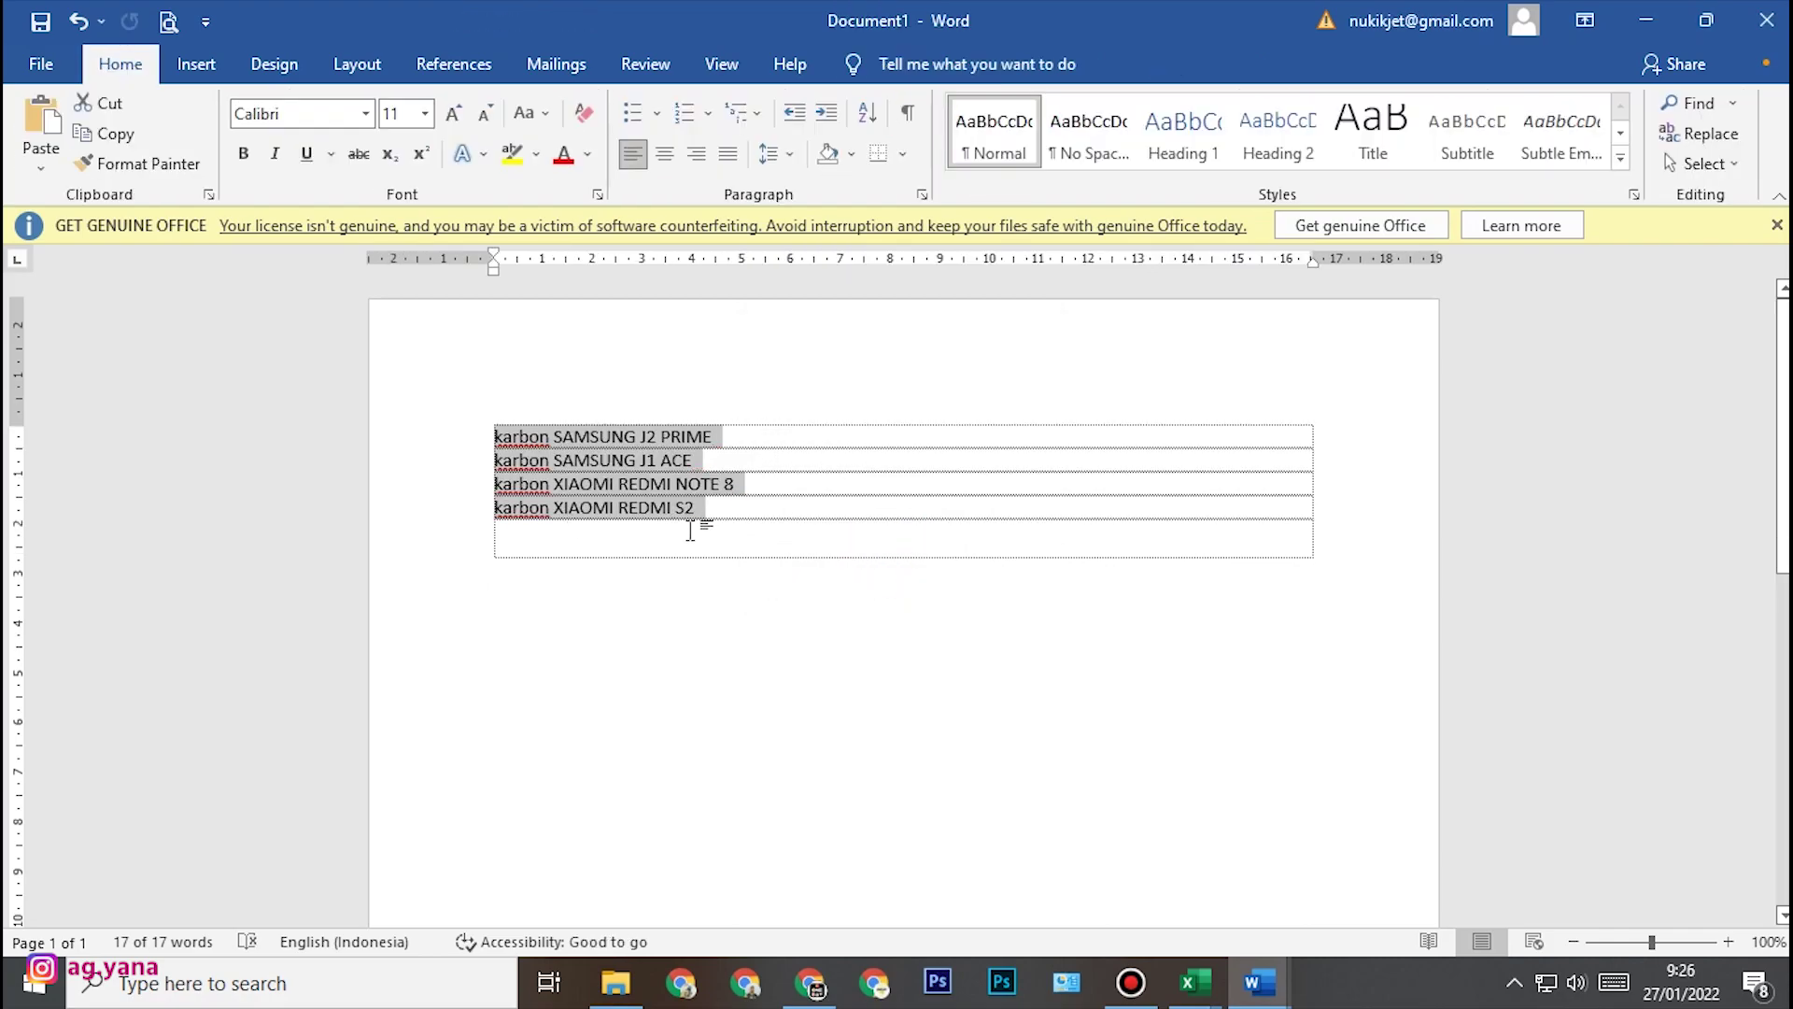
# - Switch to the Lazada template workbook and try pasting the four karbon names into the Seller SKU column starting at AY3
pyautogui.click(1196, 982)
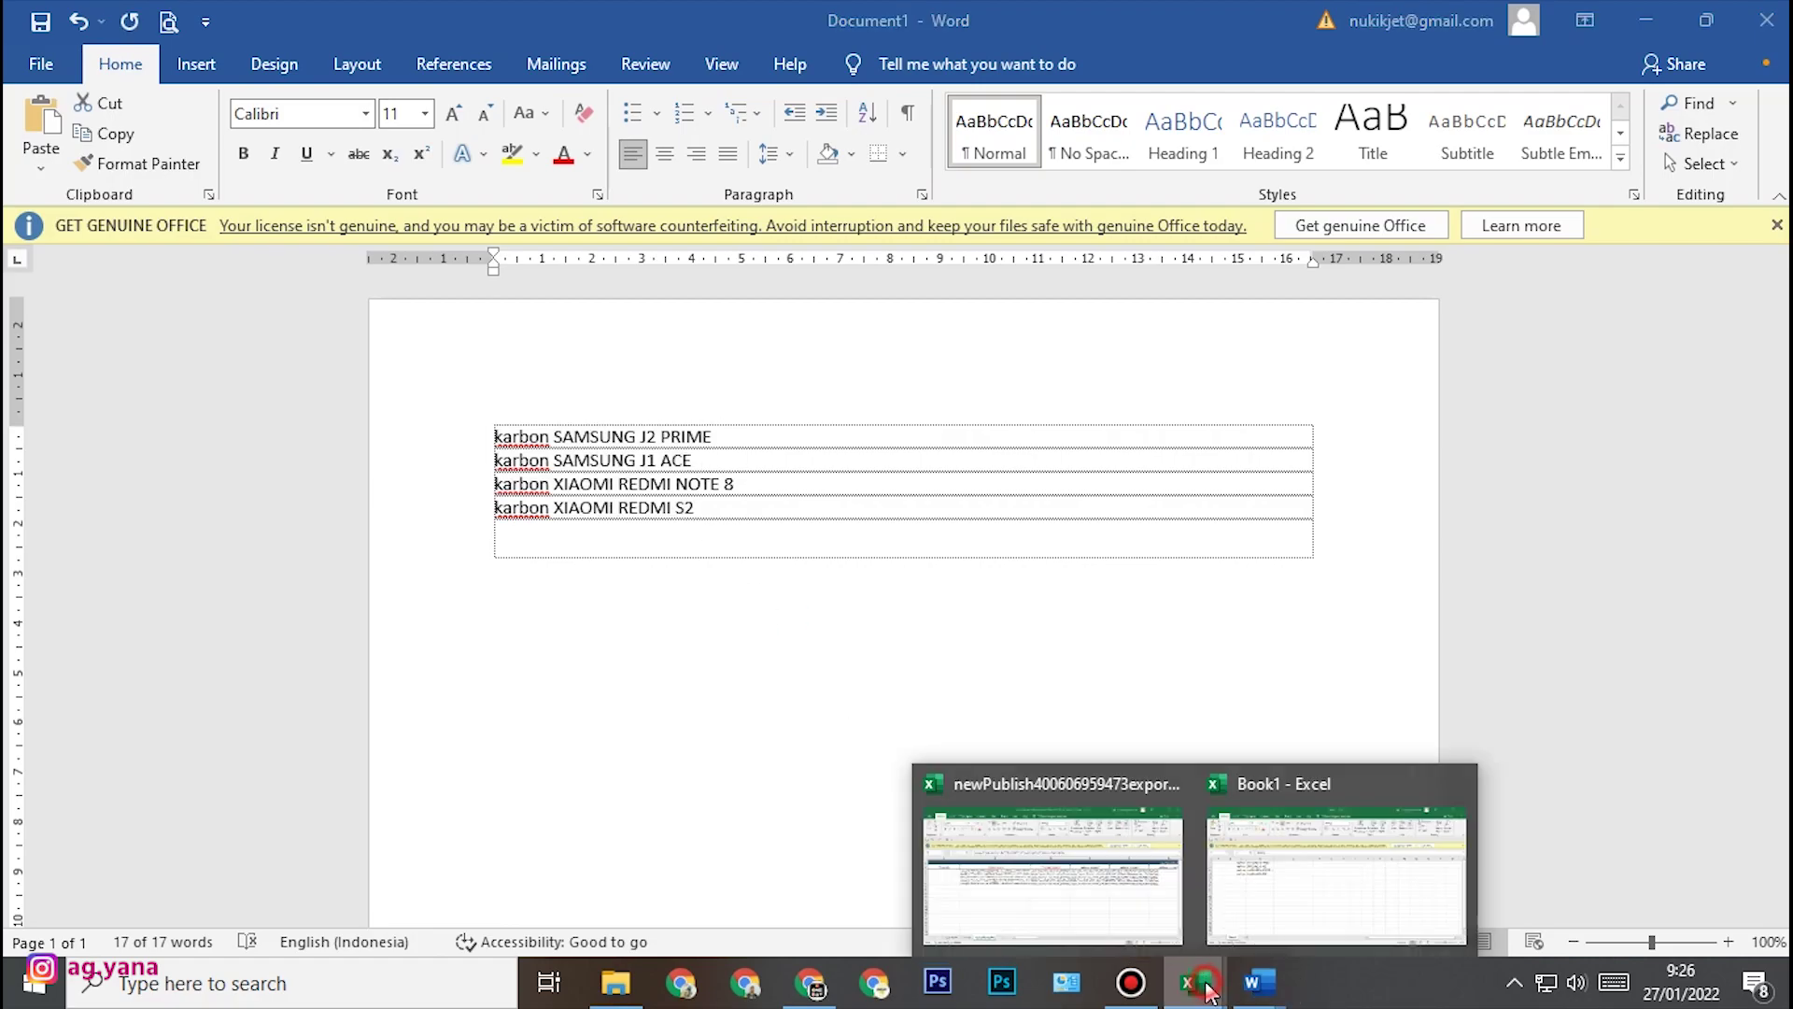
pyautogui.click(1055, 878)
pyautogui.moveTo(764, 911); pyautogui.dragTo(1765, 929)
pyautogui.click(1760, 909)
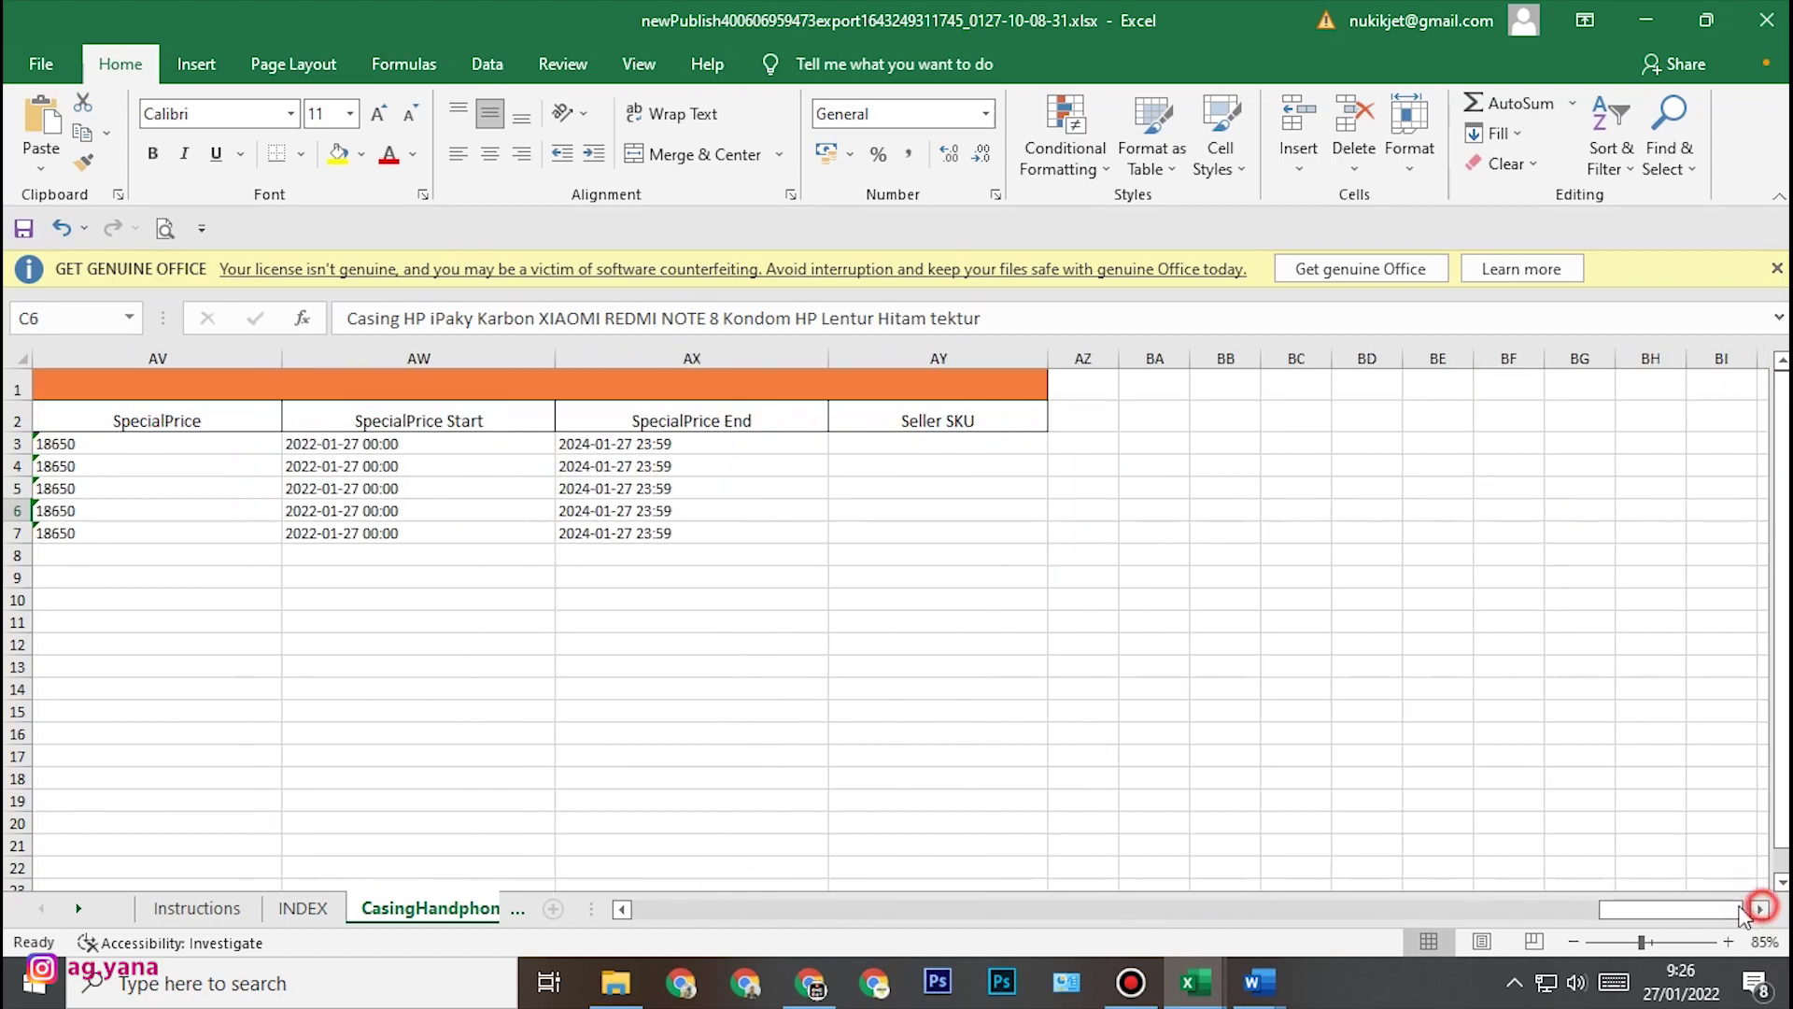
pyautogui.click(855, 444)
pyautogui.click(38, 119)
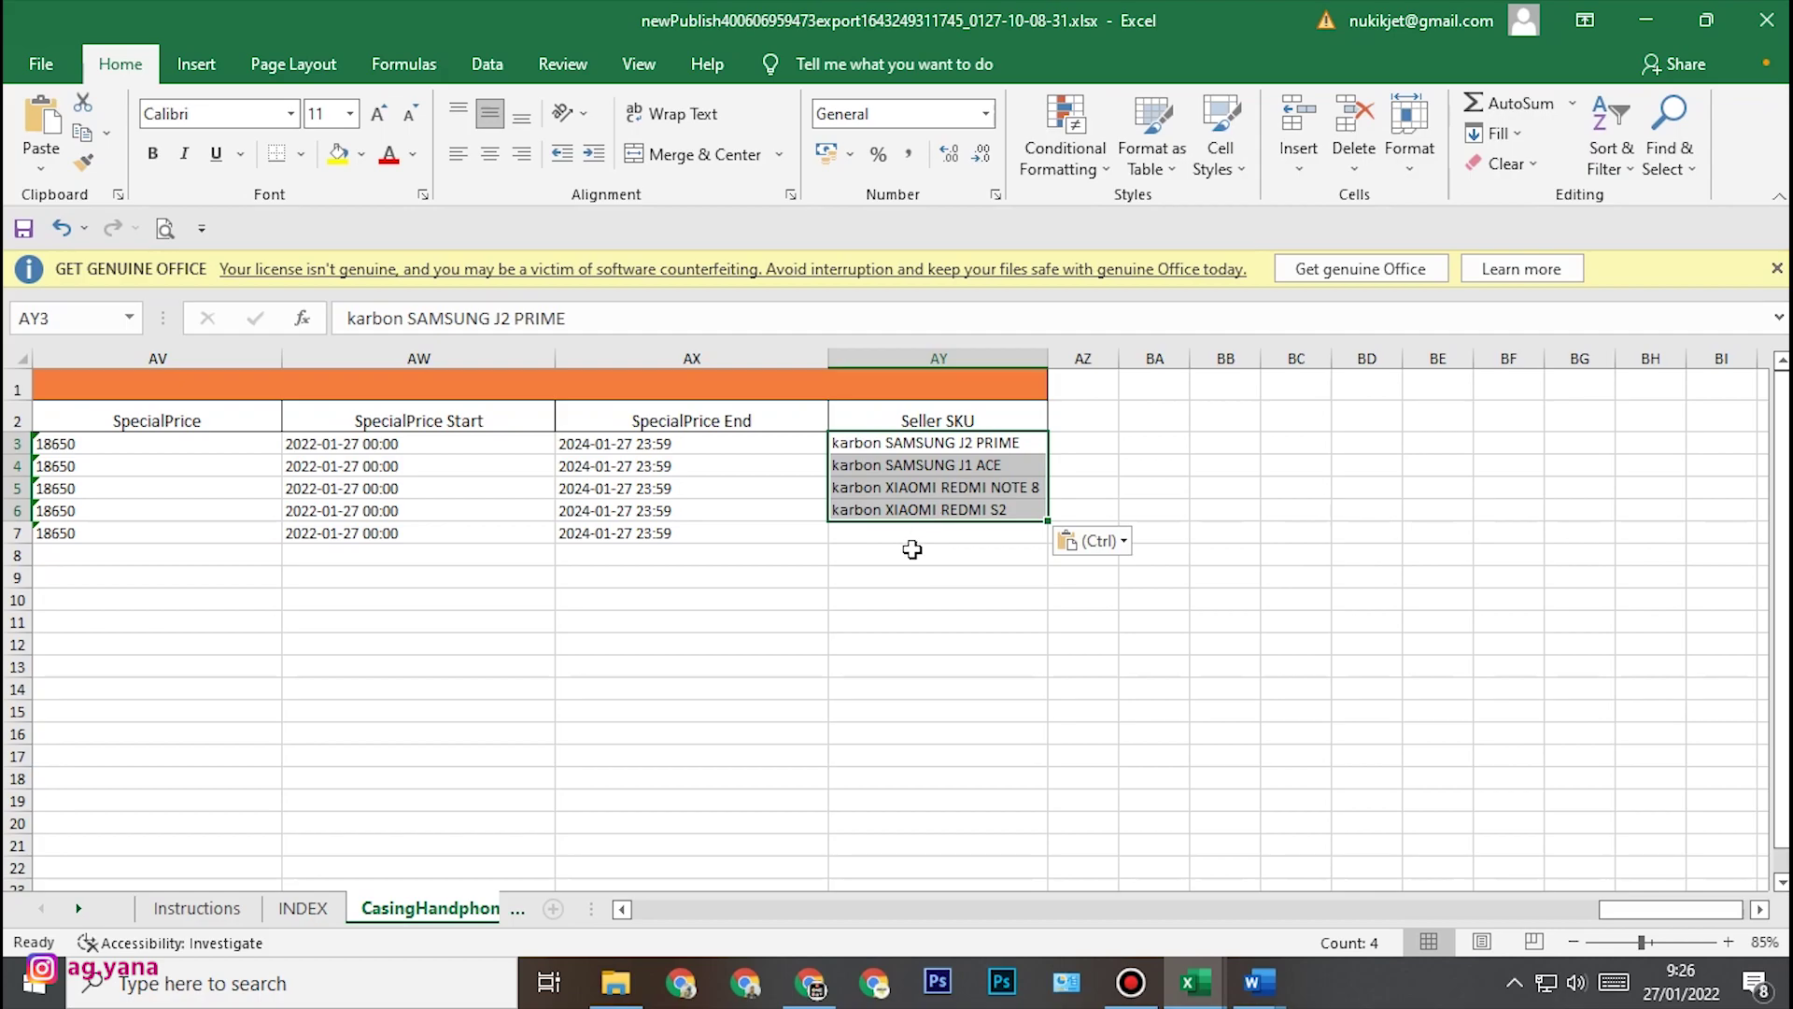
pyautogui.hotkey('ctrl', 'c')
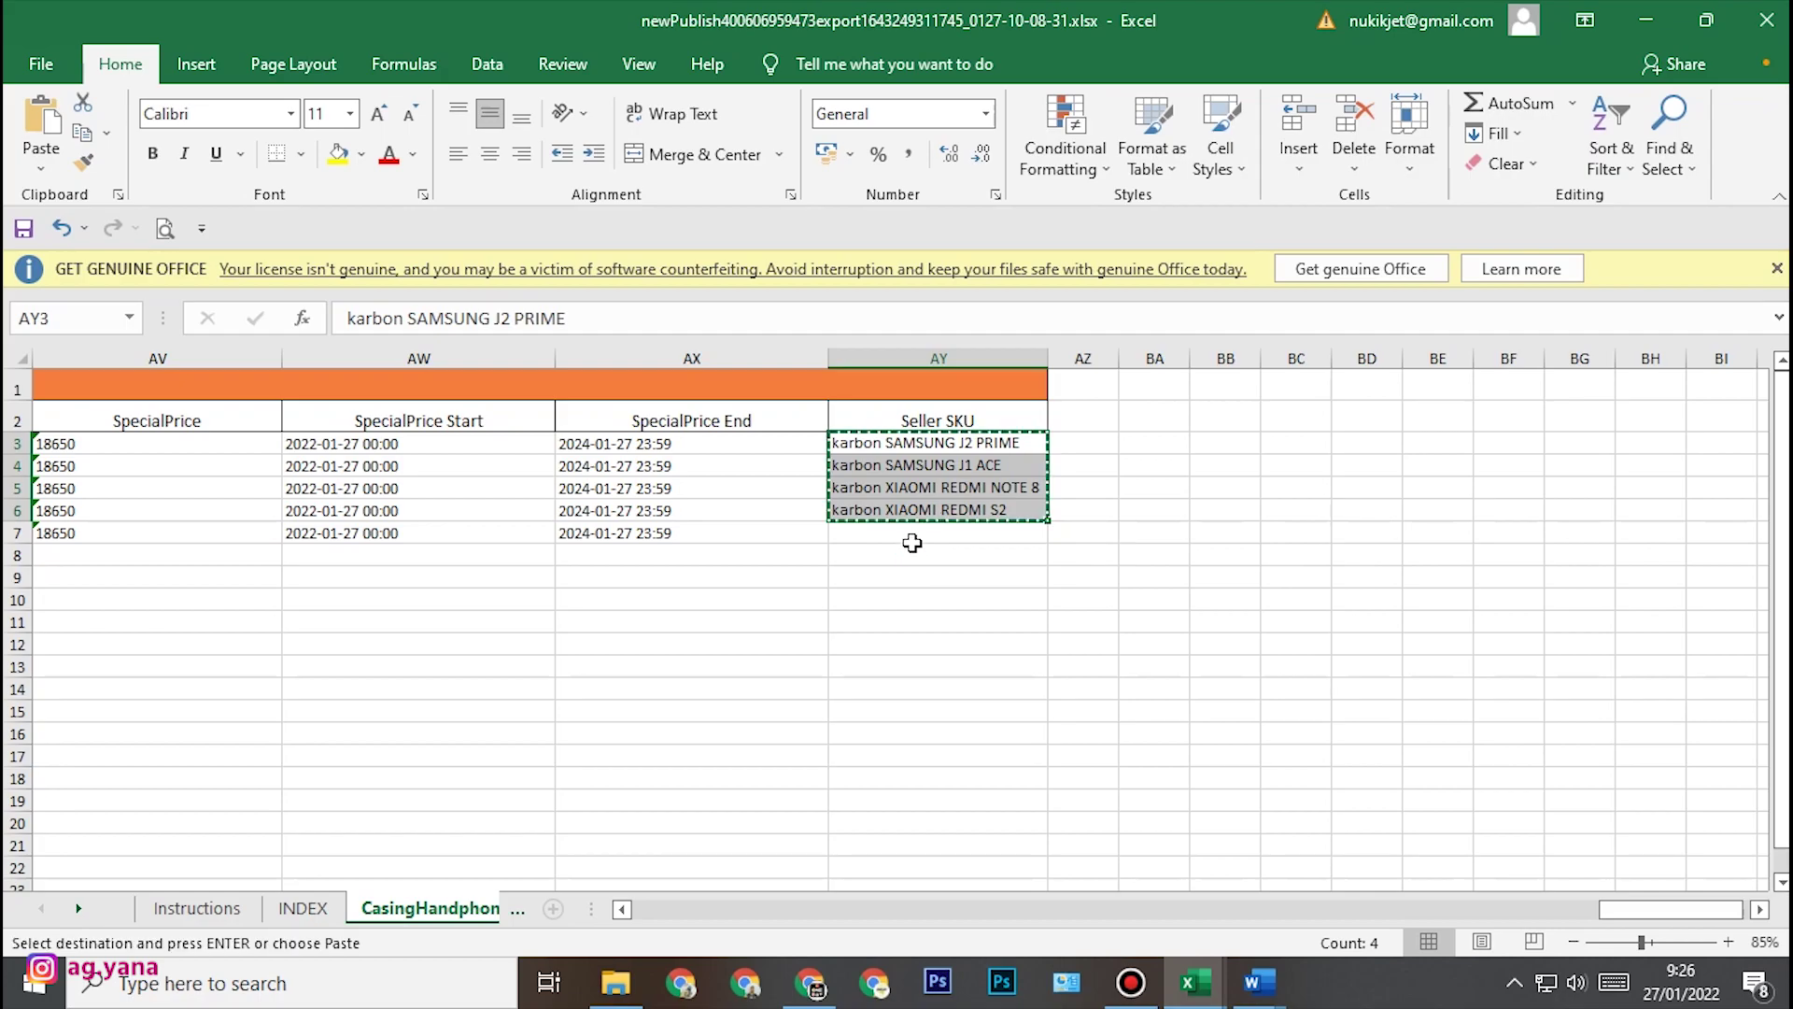
pyautogui.hotkey('ctrl', 'z')
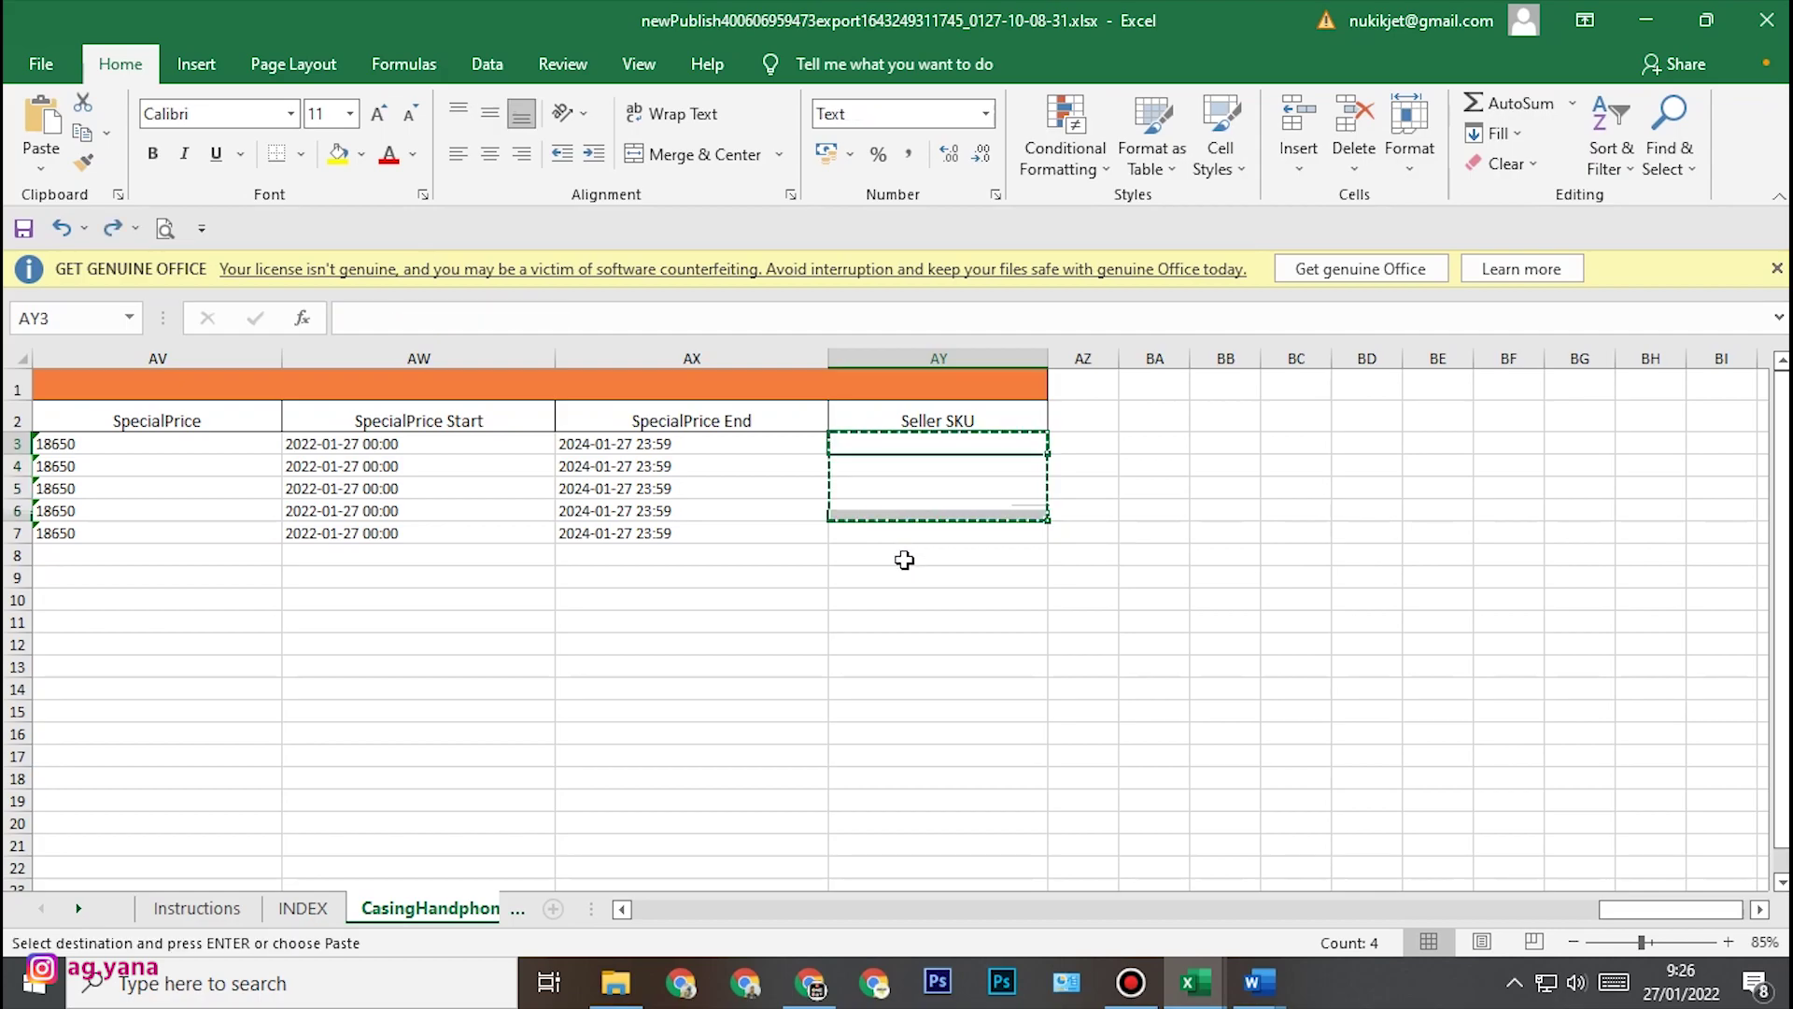
# - Copy the four karbon names from the Word document into Seller SKU cells AY4:AY7 of the template workbook
pyautogui.click(865, 467)
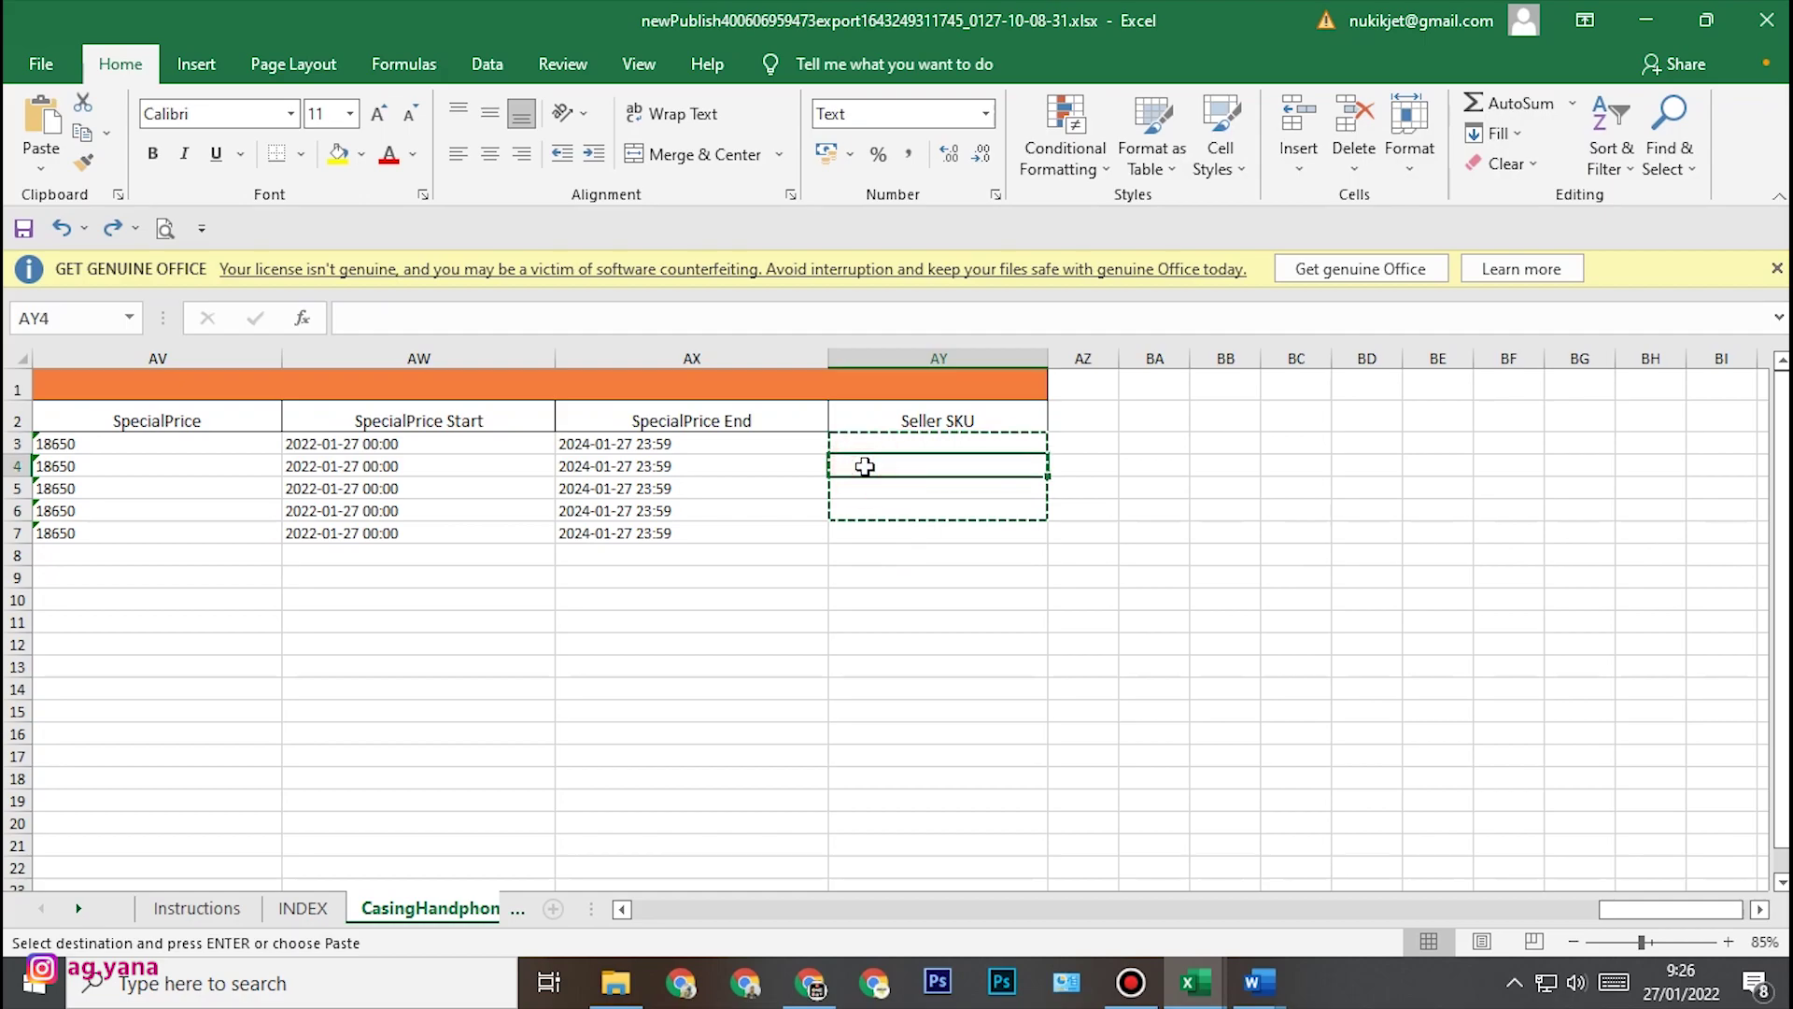
pyautogui.press('Return')
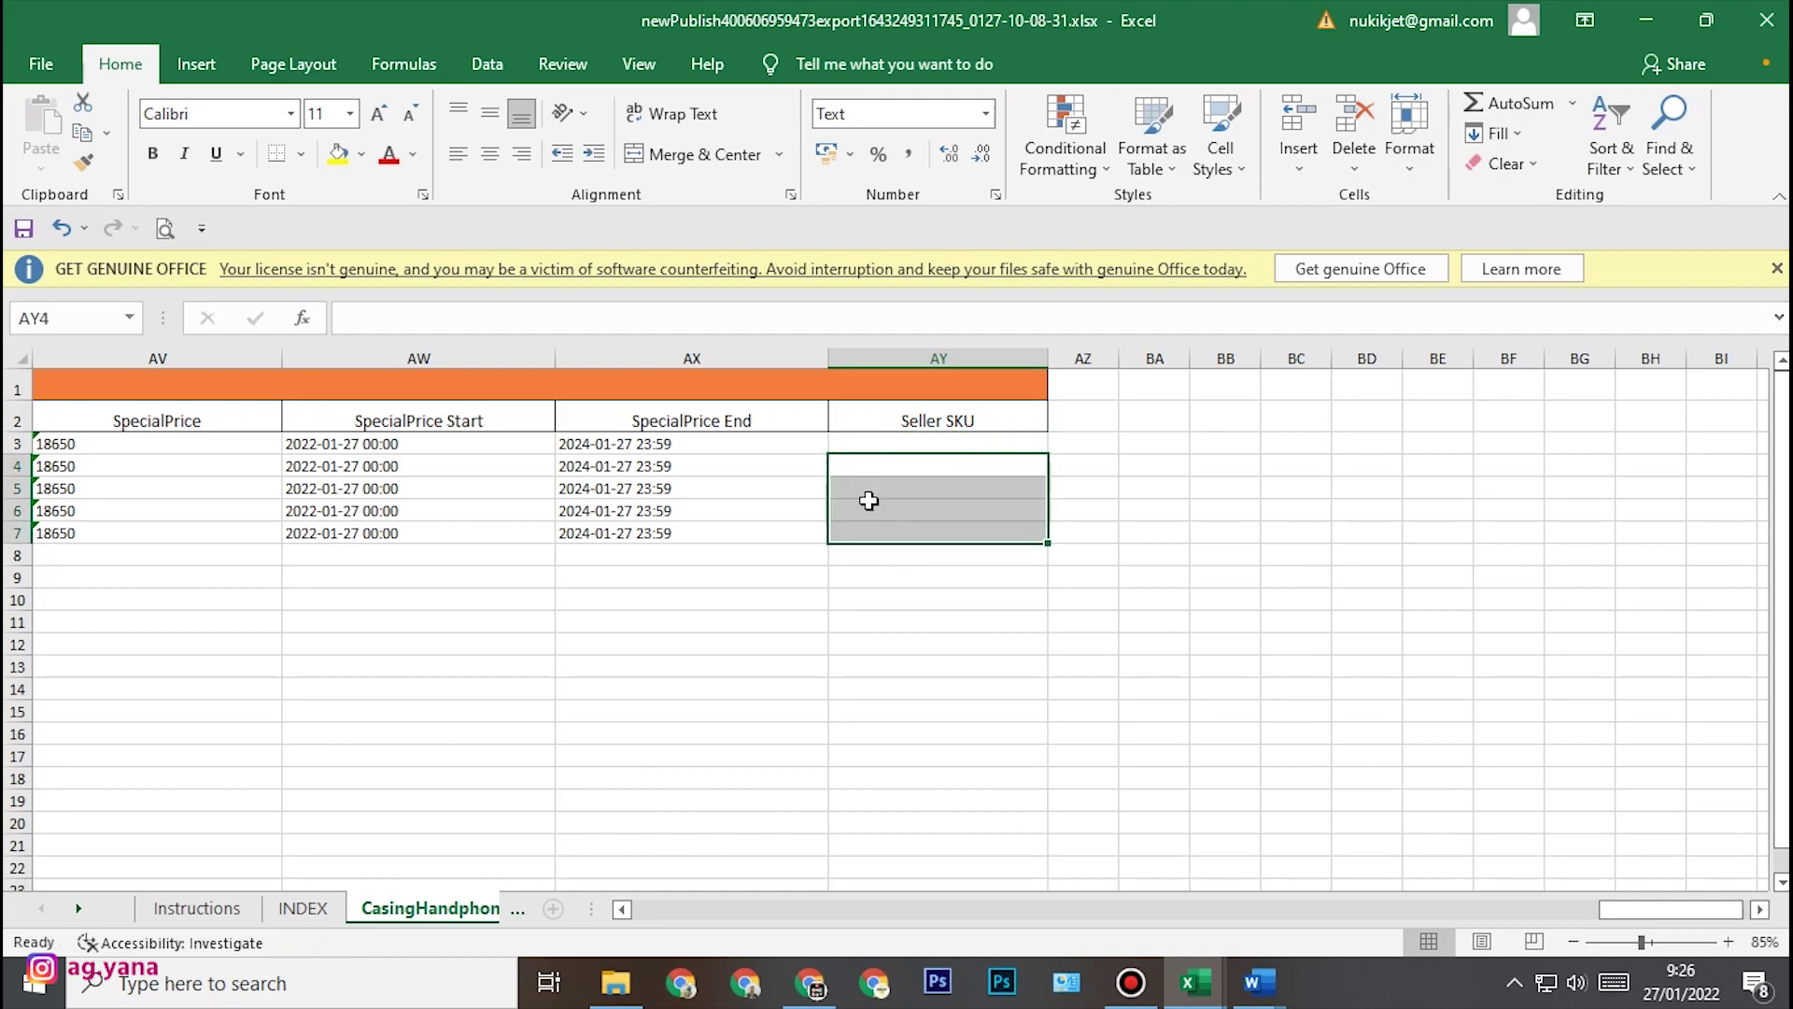
pyautogui.hotkey('alt', 'Tab')
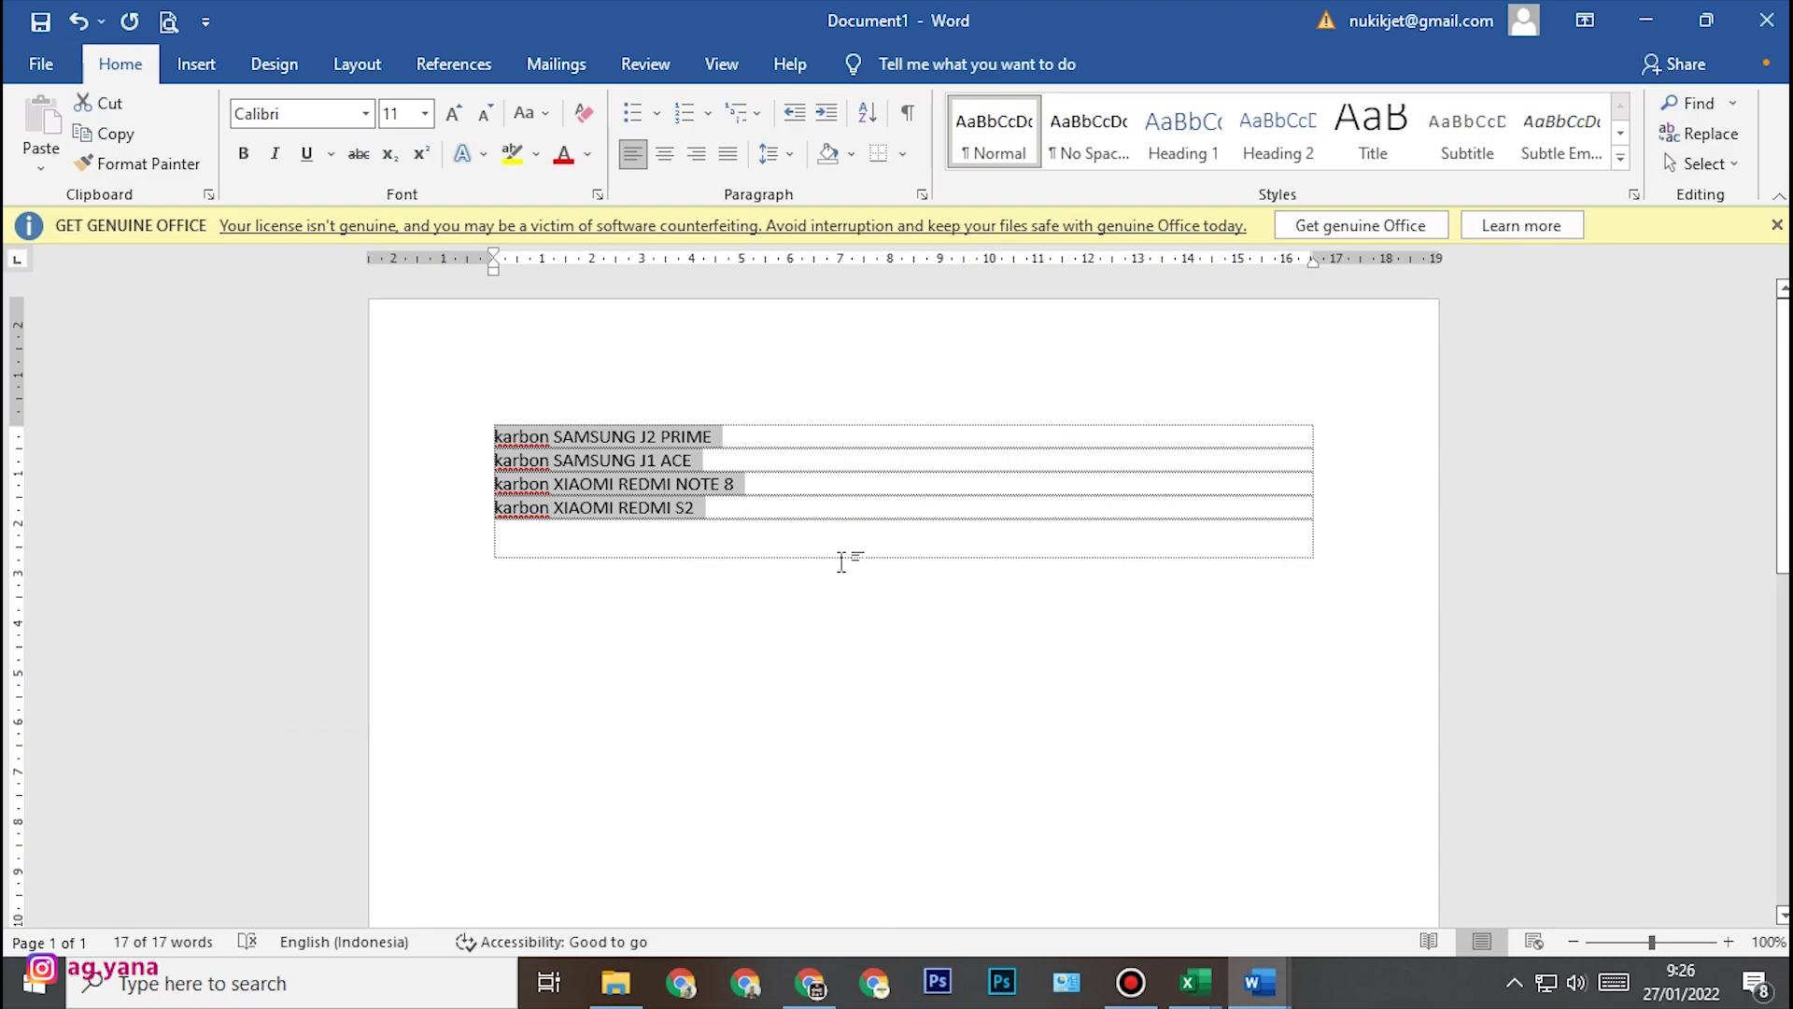
pyautogui.hotkey('ctrl', 'c')
pyautogui.hotkey('alt', 'Tab')
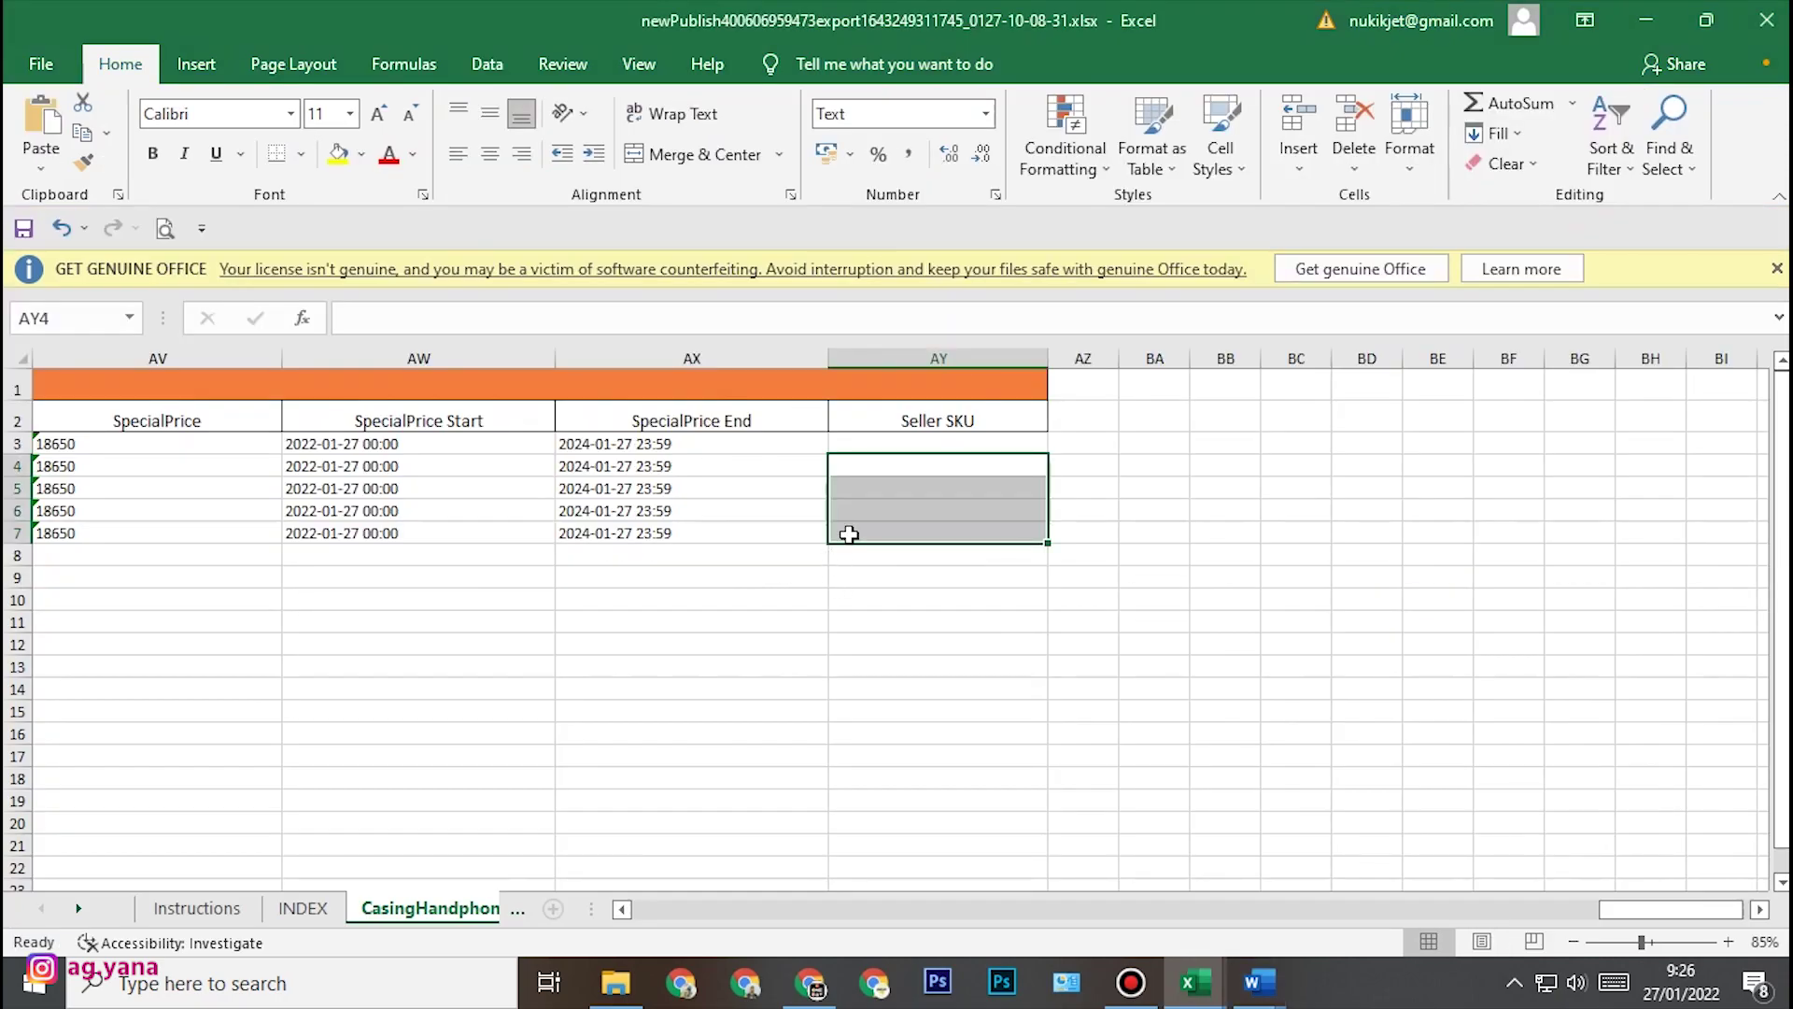
pyautogui.hotkey('ctrl', 'v')
pyautogui.click(1022, 699)
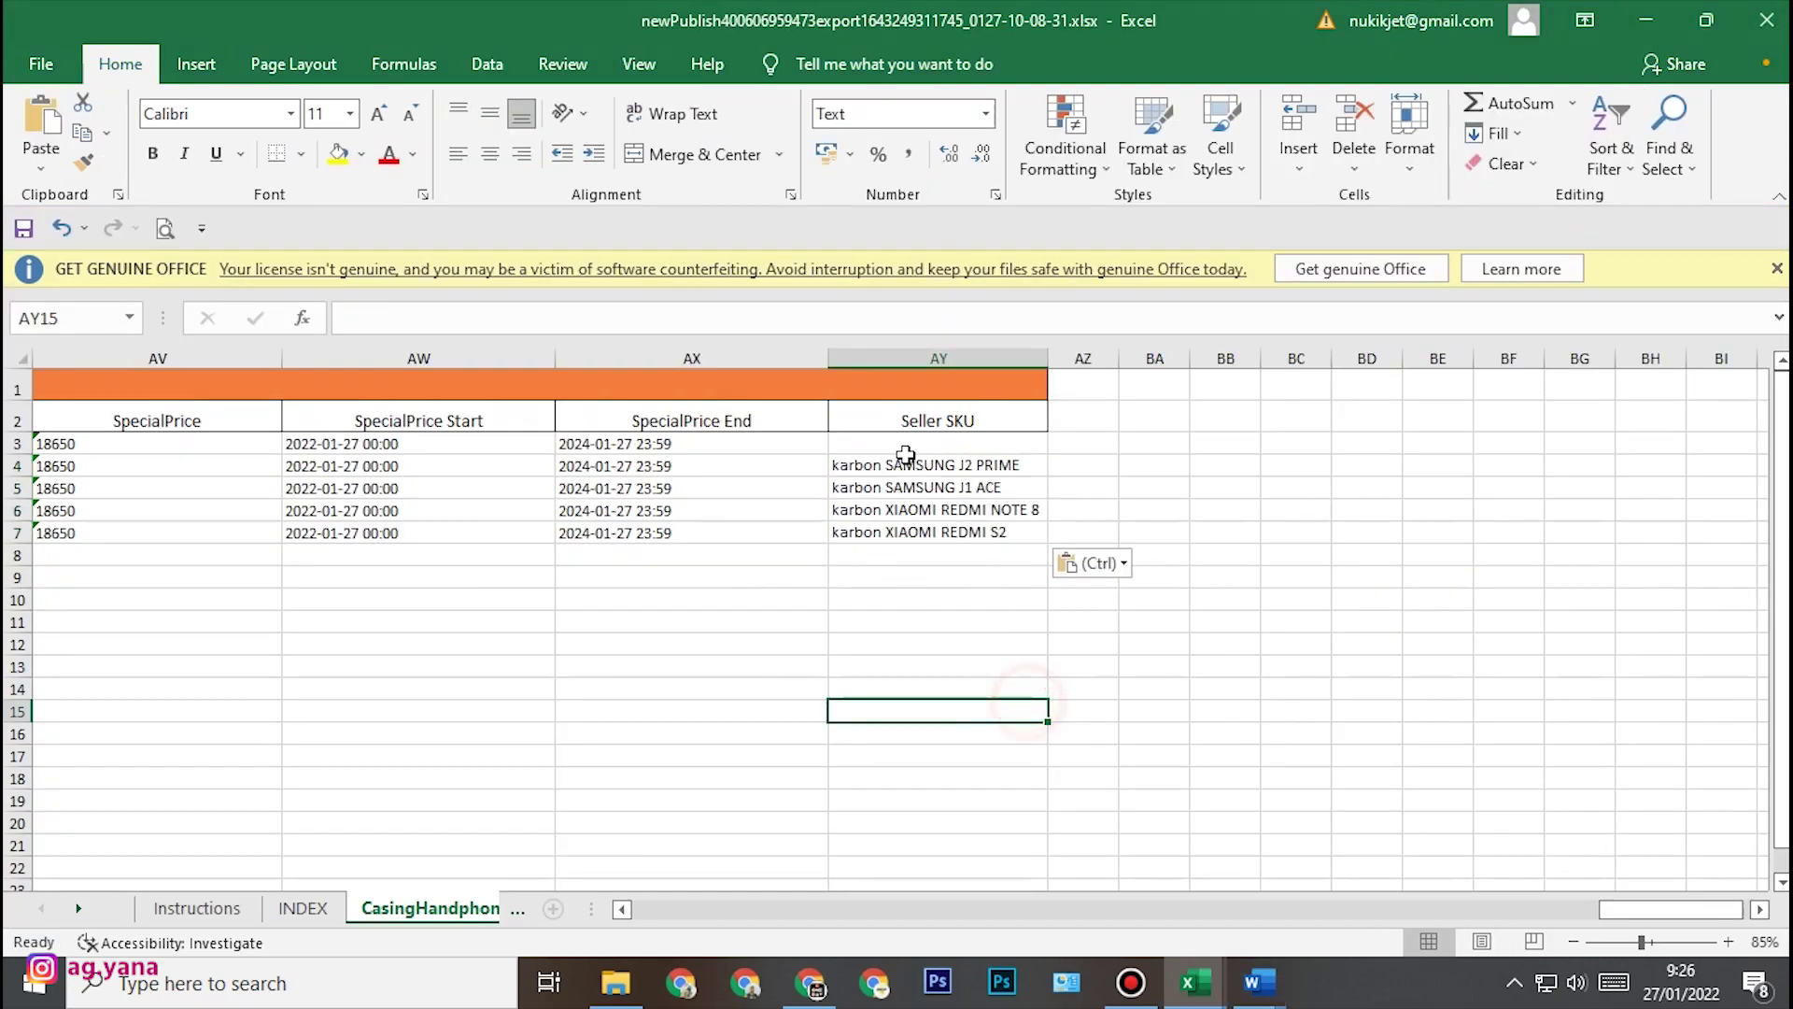
# - Enter karbon samsung j5 as the Seller SKU in AY3 to match the first product name, and save the workbook
pyautogui.click(896, 443)
pyautogui.moveTo(1705, 906); pyautogui.dragTo(709, 908)
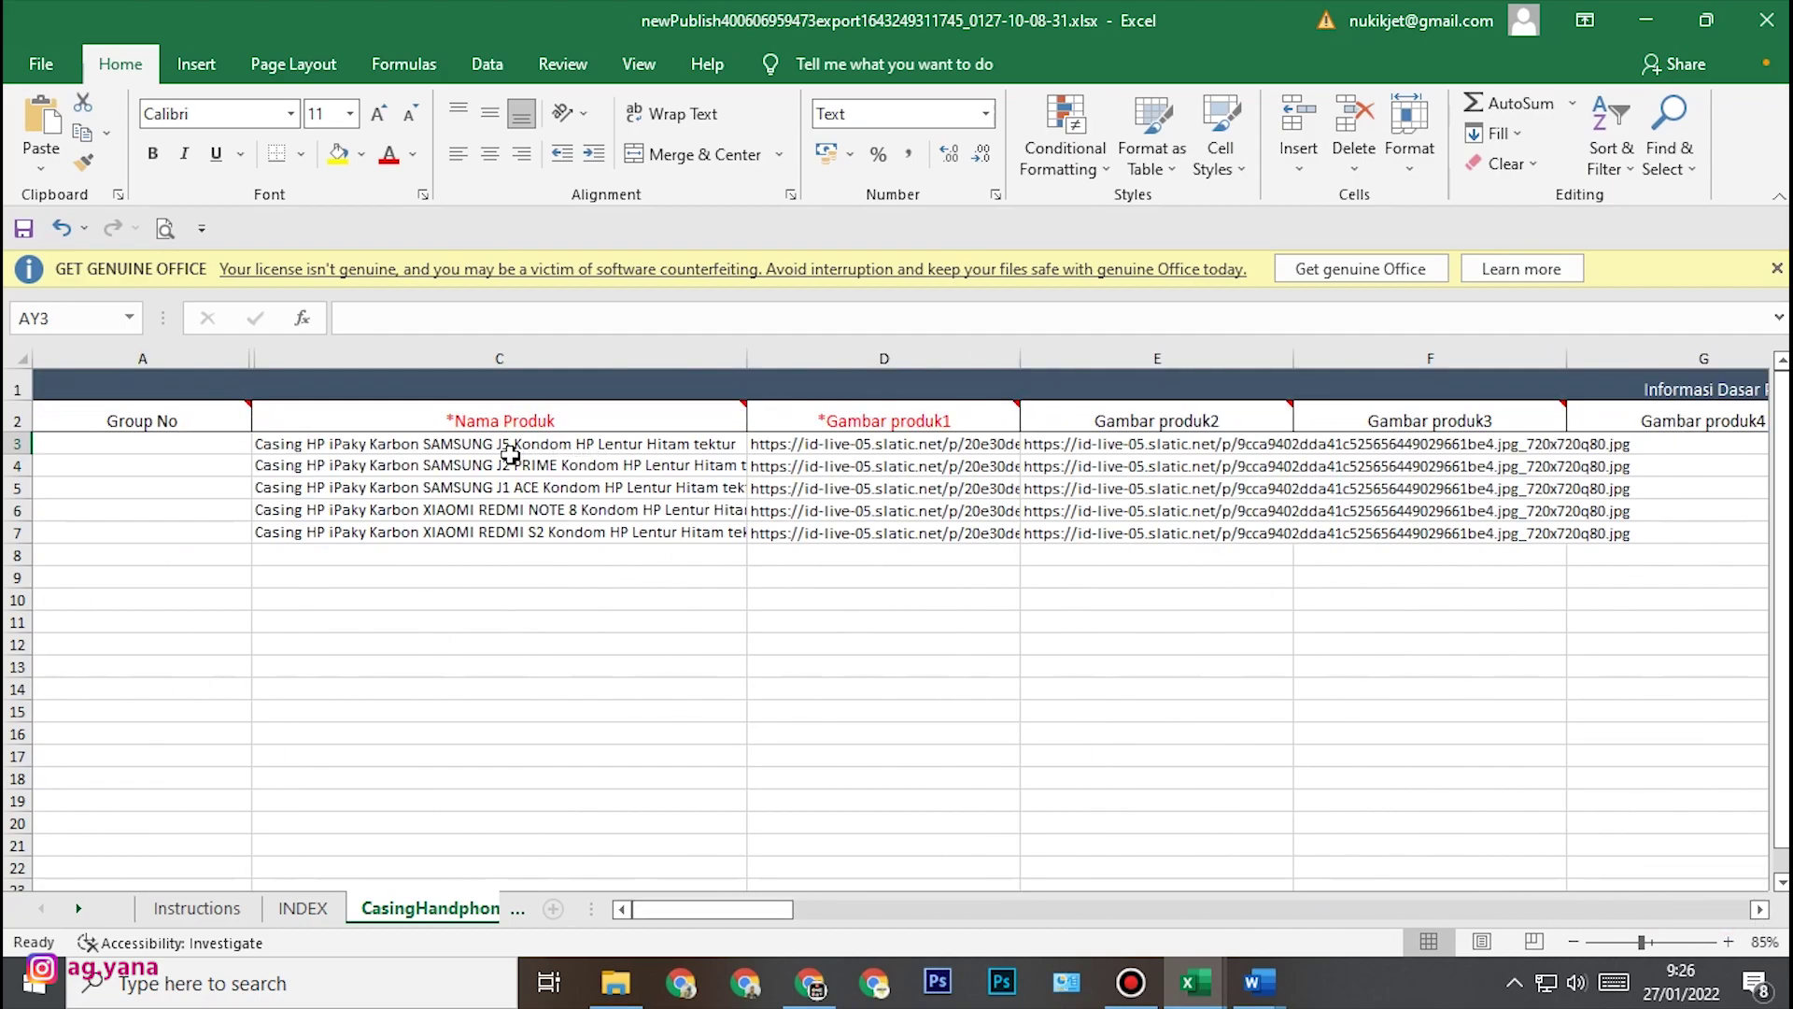
pyautogui.moveTo(691, 907); pyautogui.dragTo(1698, 920)
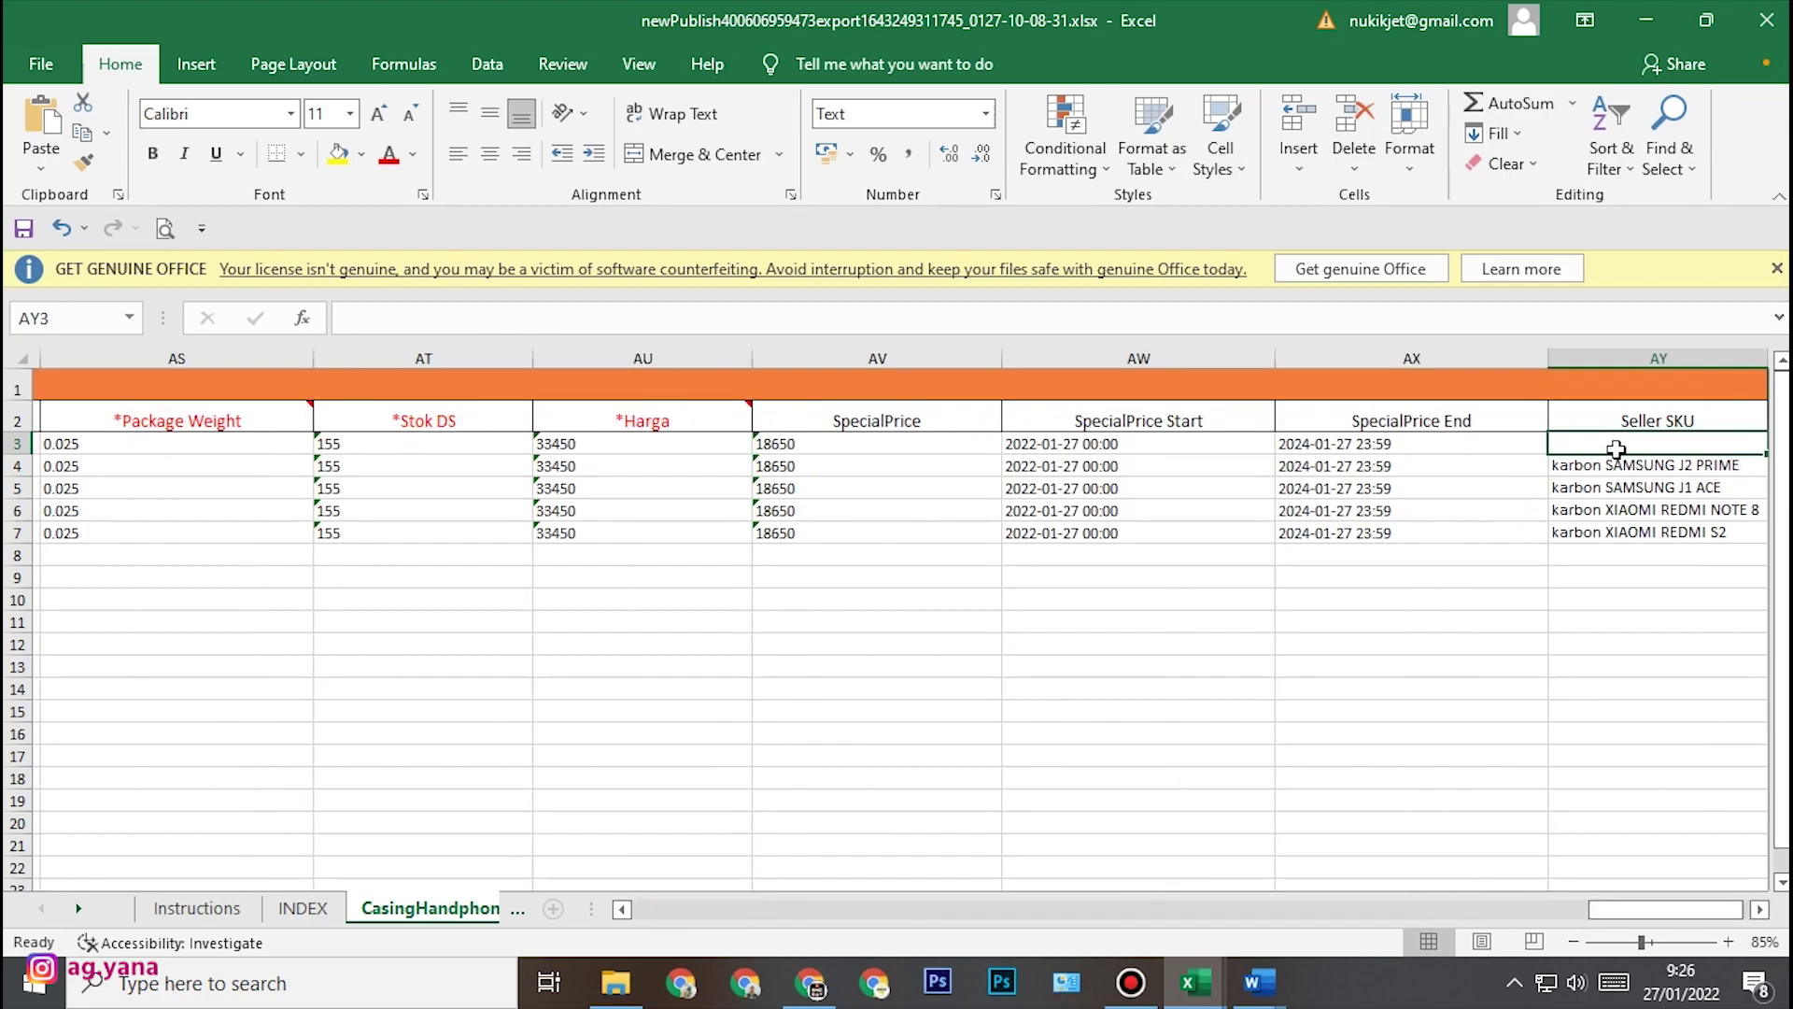
pyautogui.write('karbon samsun')
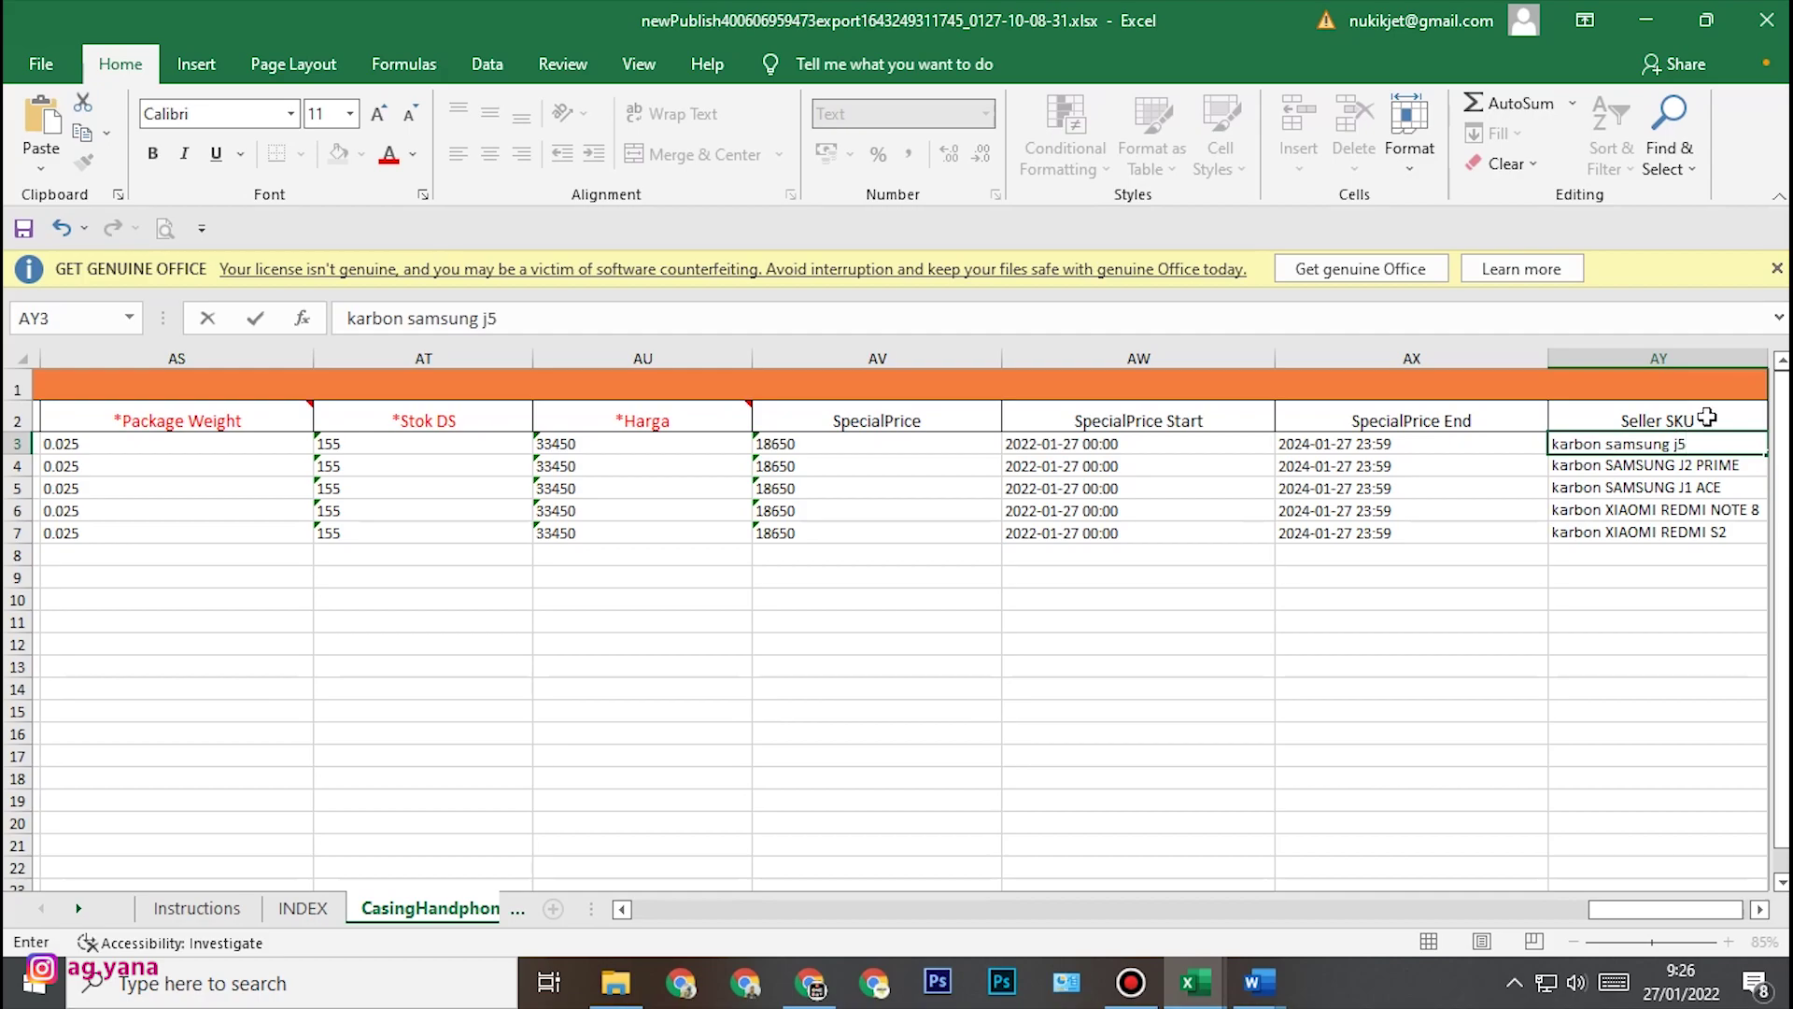
pyautogui.write('g j5')
pyautogui.press('Tab')
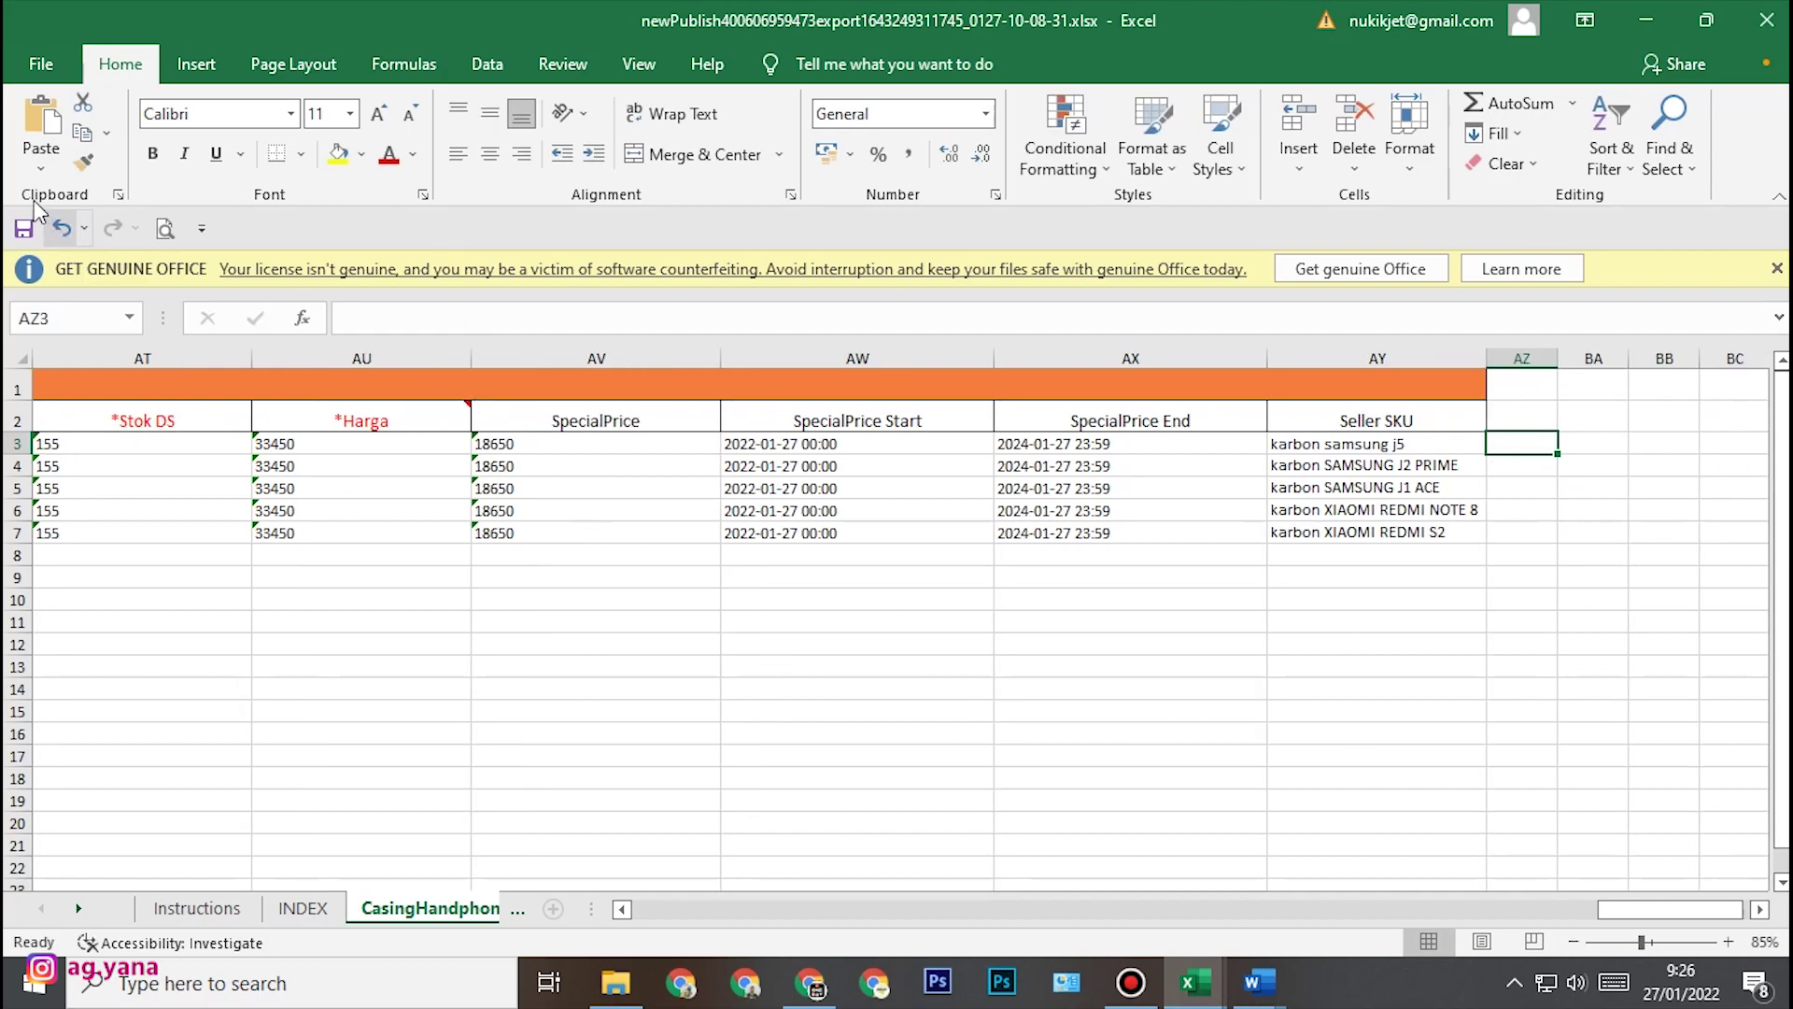
pyautogui.moveTo(1683, 919); pyautogui.dragTo(824, 902)
pyautogui.click(38, 231)
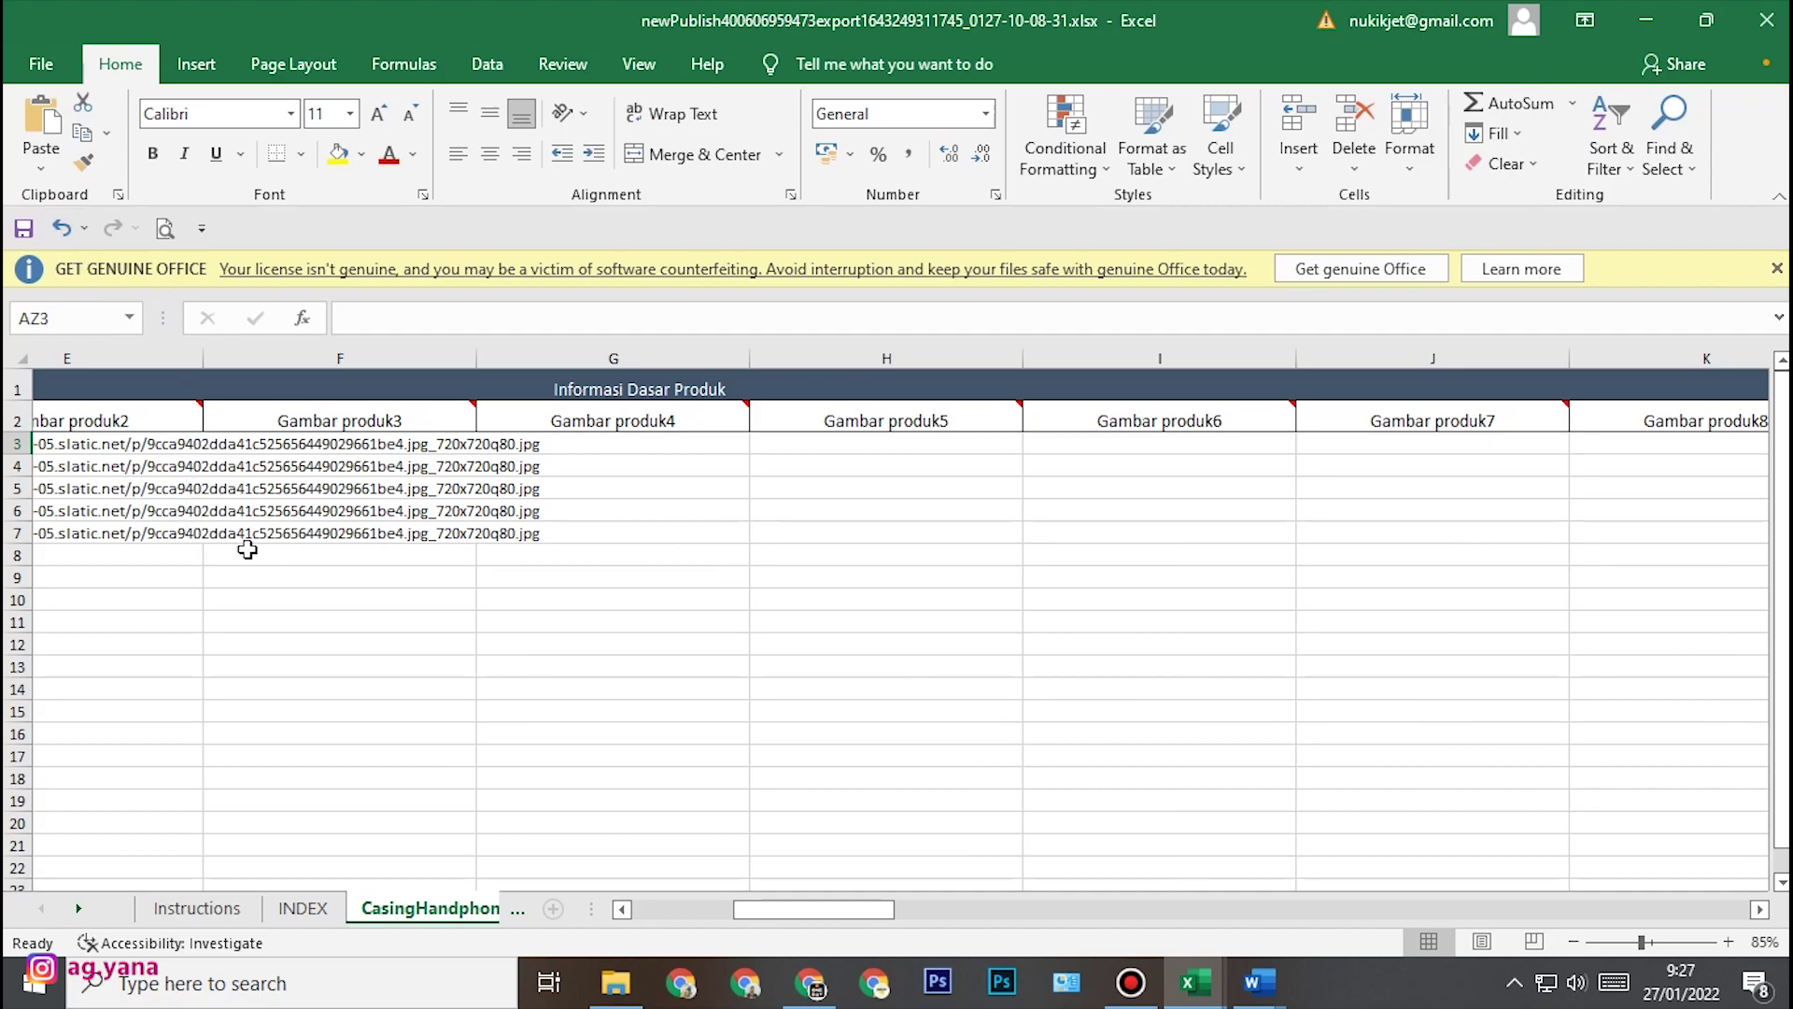
# - Check the product names, image links and package columns of the filled rows, and close the template workbook
pyautogui.moveTo(832, 910); pyautogui.dragTo(740, 925)
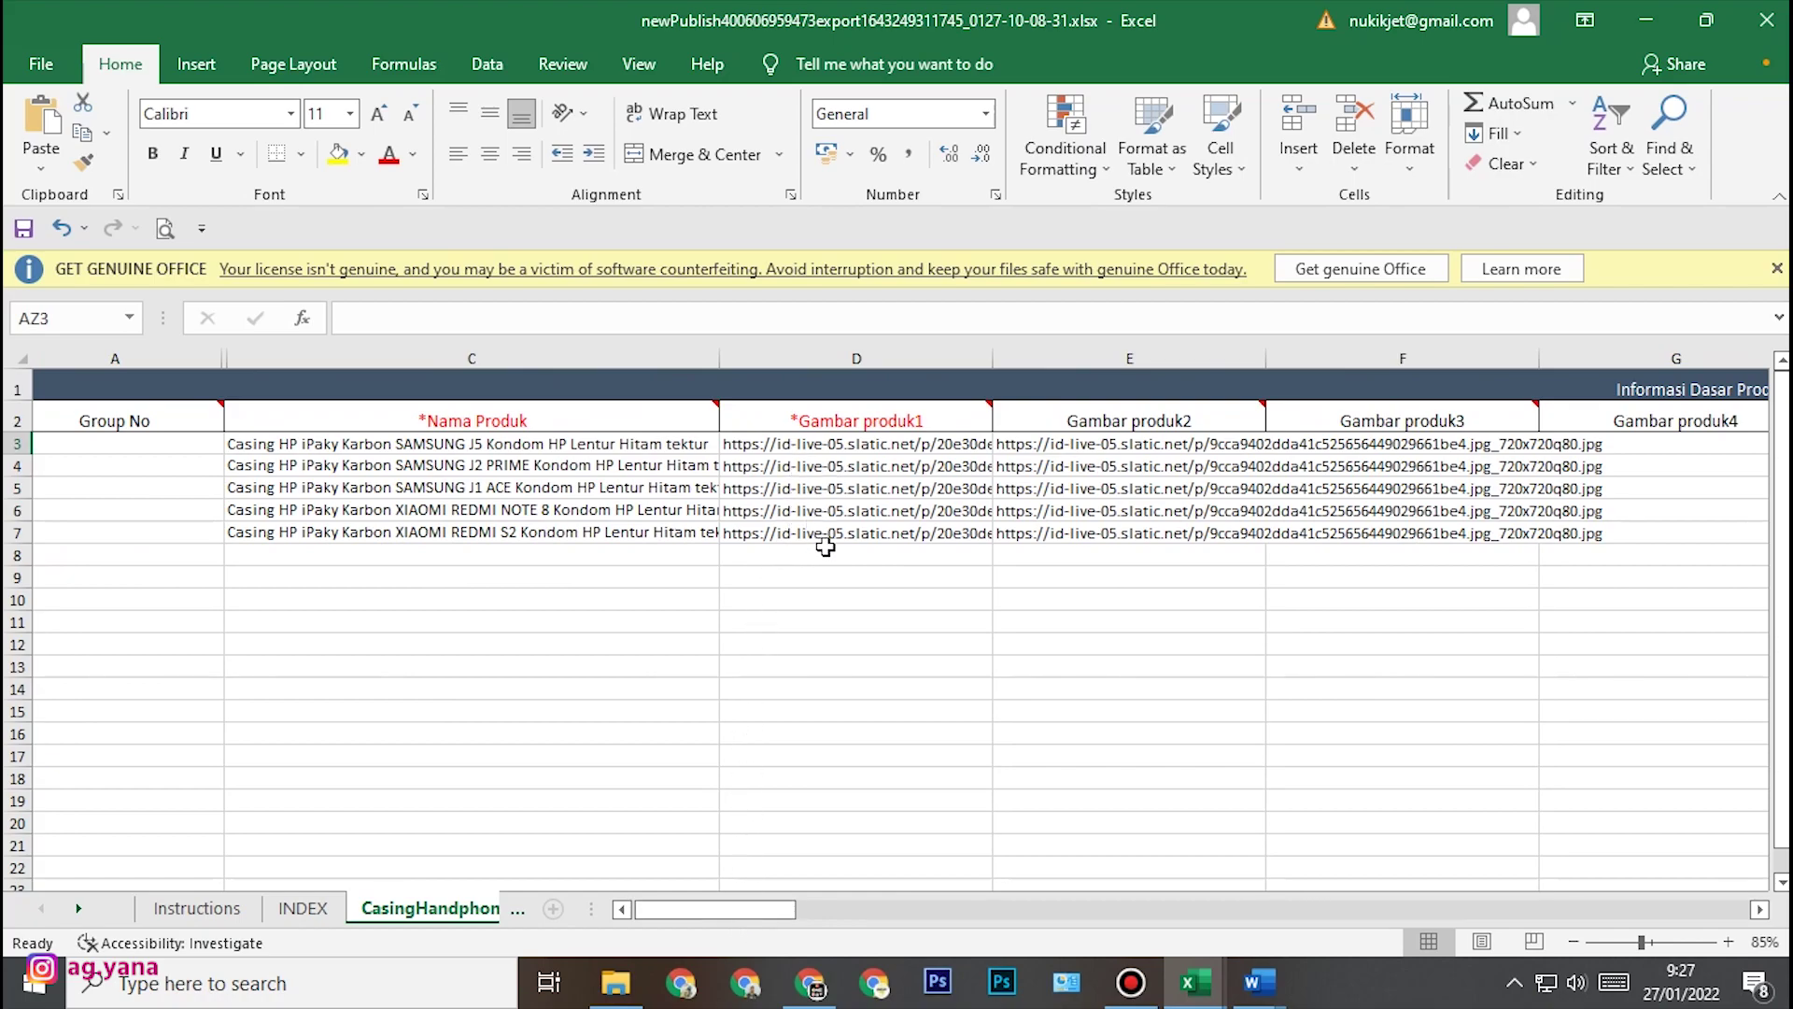
pyautogui.click(833, 463)
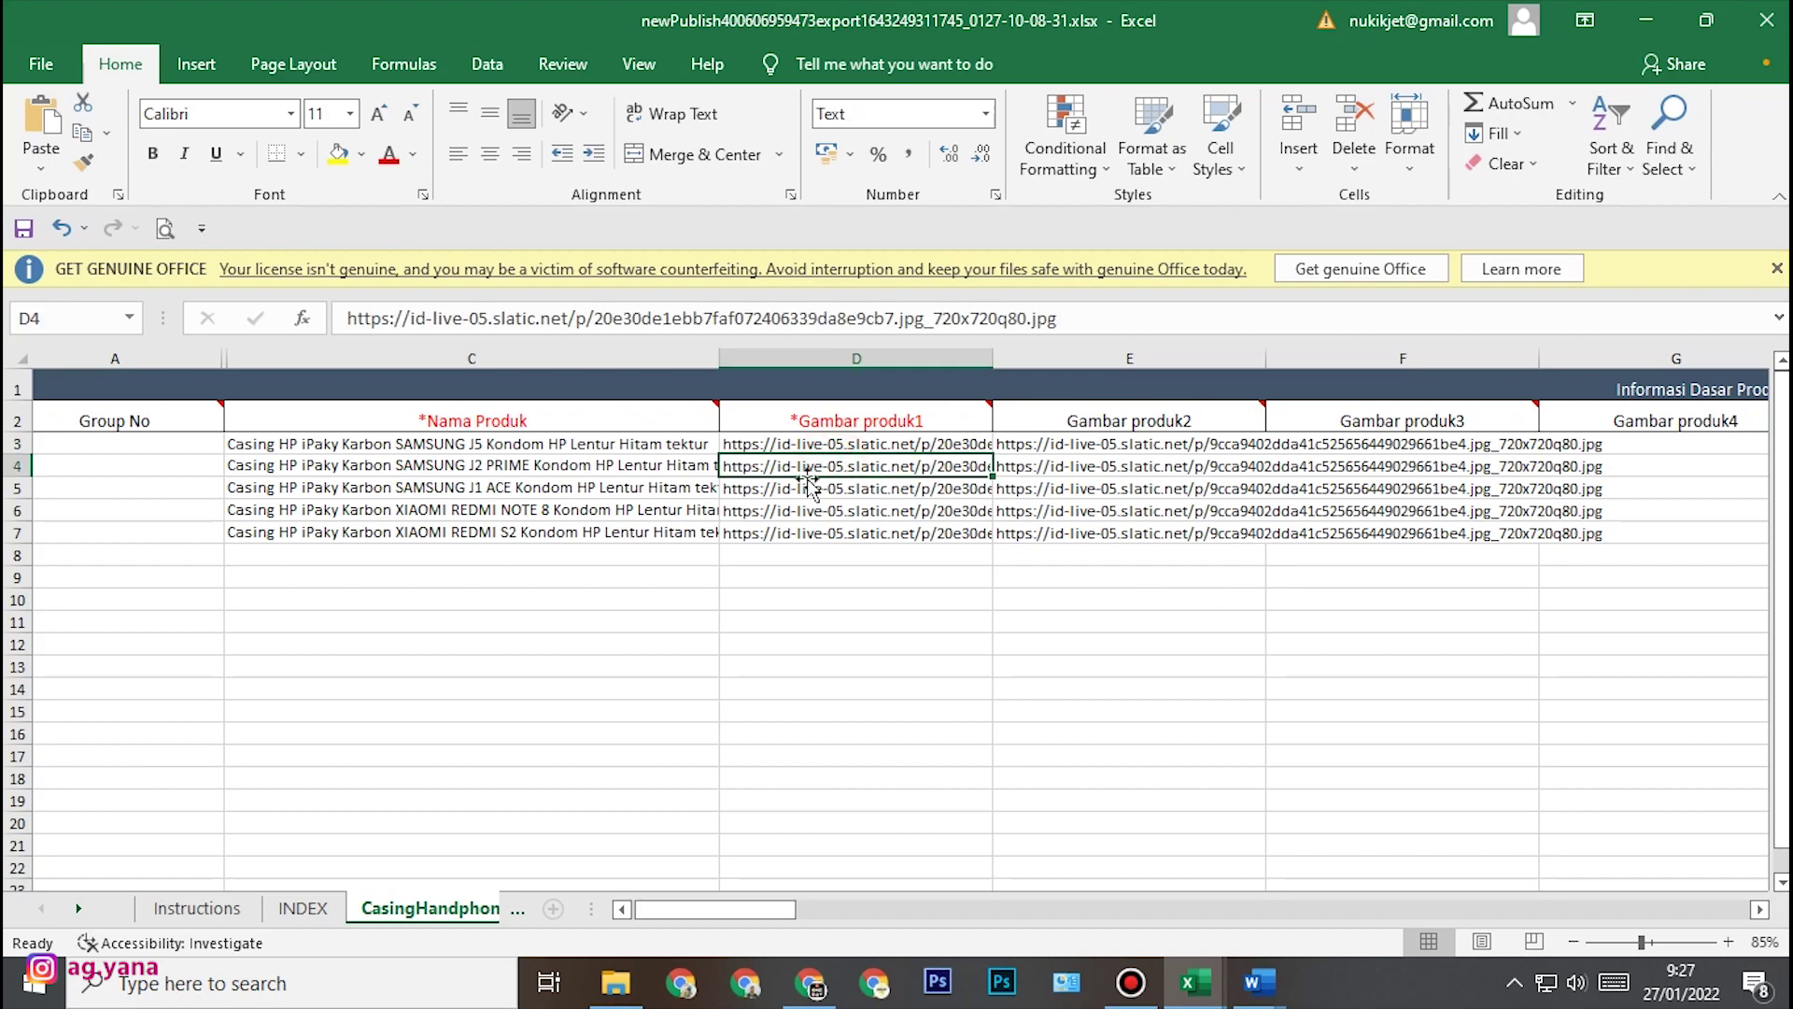
pyautogui.moveTo(766, 920)
pyautogui.mouseDown()
pyautogui.moveTo(941, 901)
pyautogui.moveTo(799, 929)
pyautogui.mouseUp()
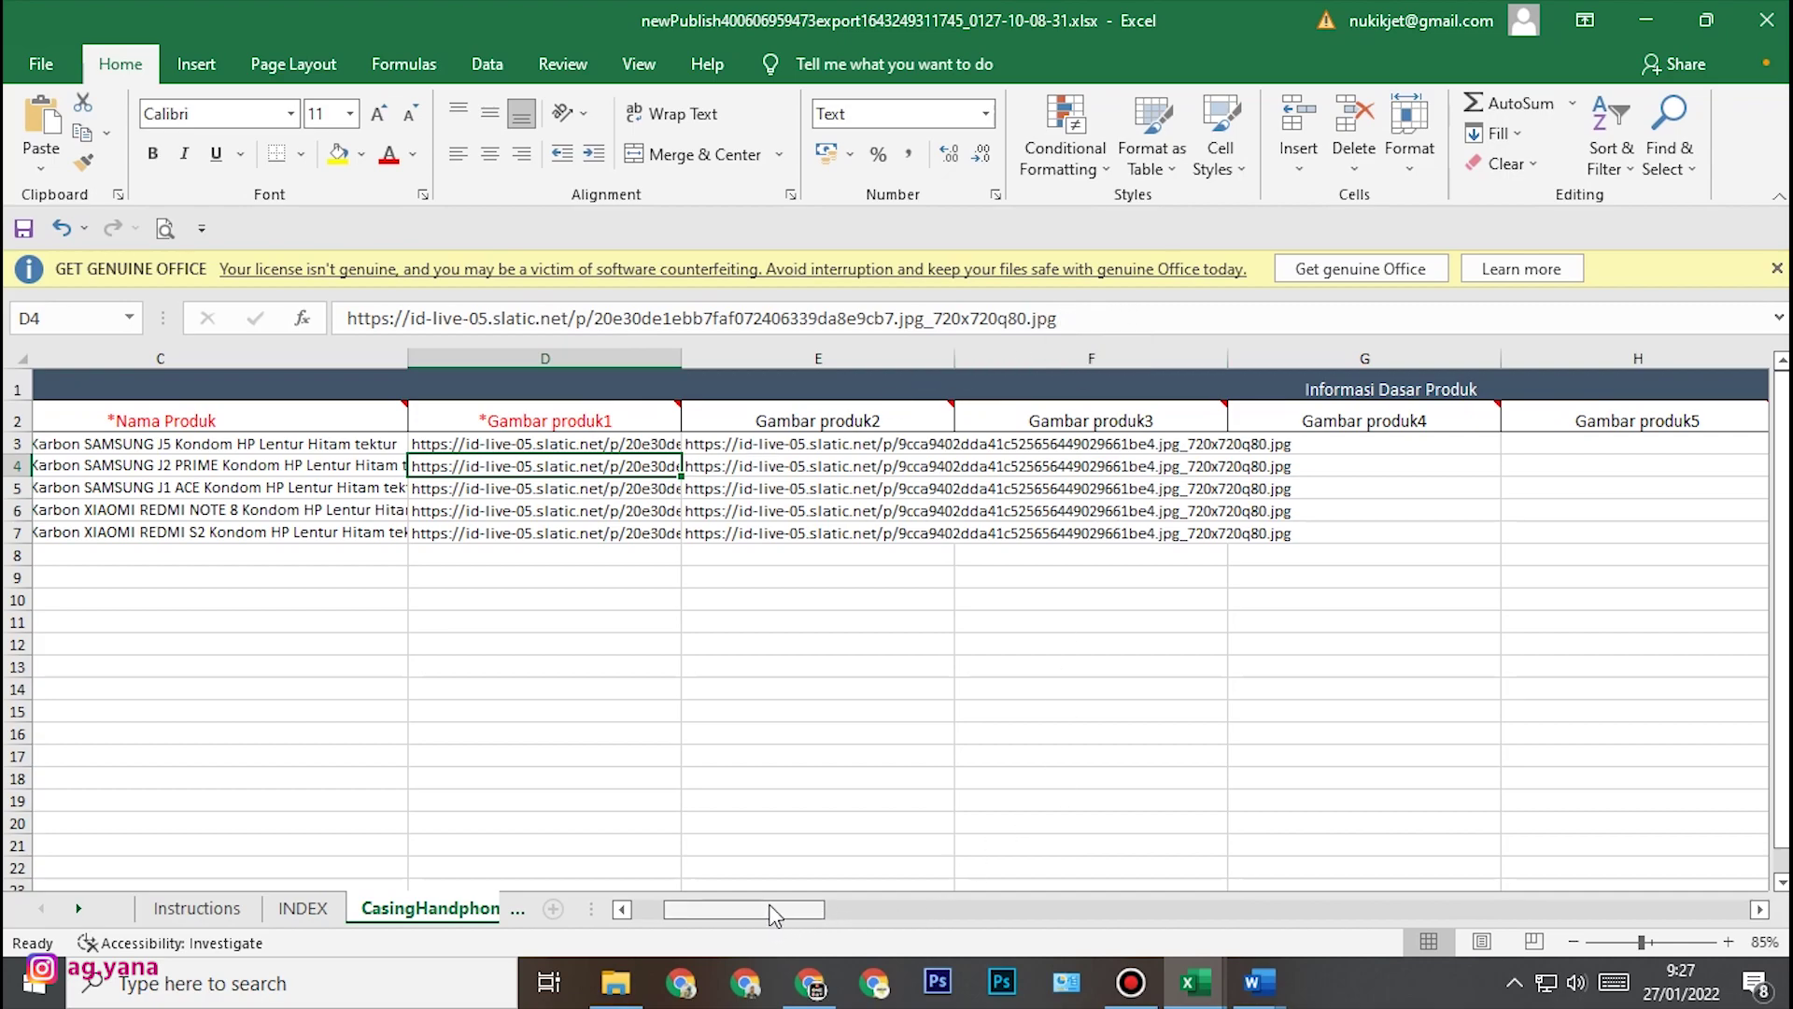
pyautogui.moveTo(773, 916); pyautogui.dragTo(1520, 890)
pyautogui.click(1775, 14)
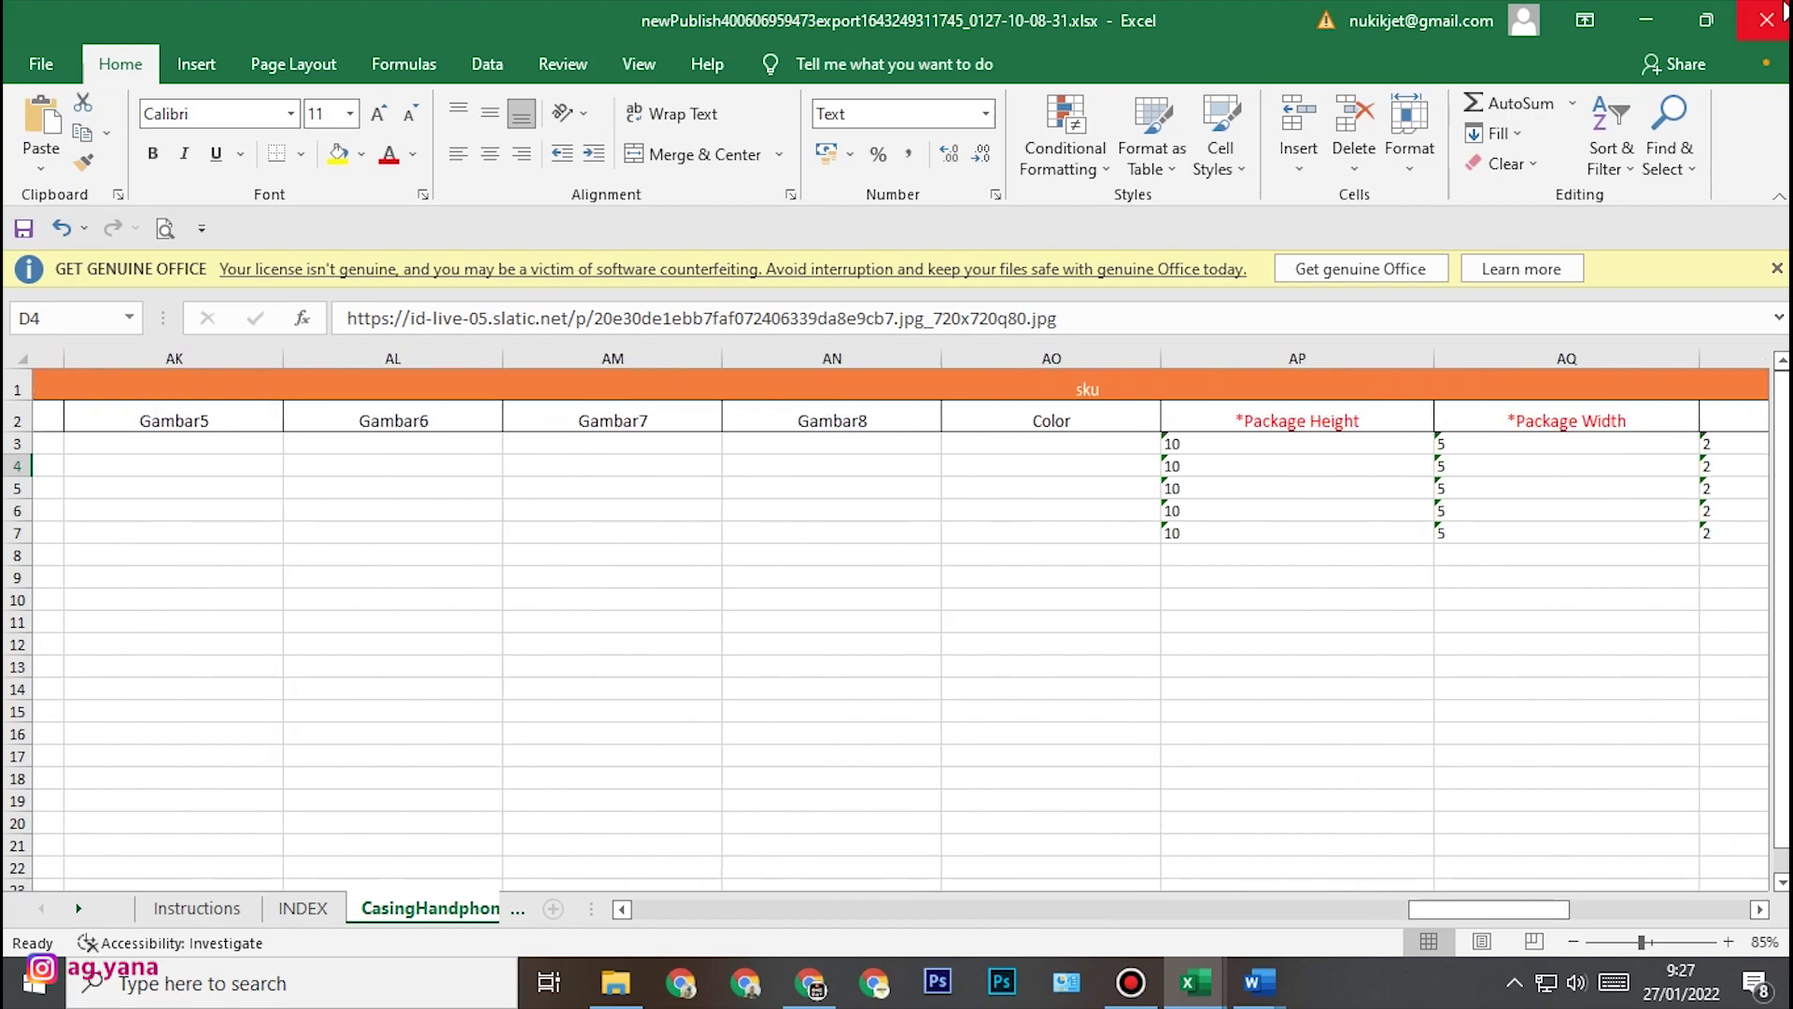
# - Switch to Chrome, close the casing image page and open the Unggah/Upload Template section in Lazada Seller Center
pyautogui.click(810, 980)
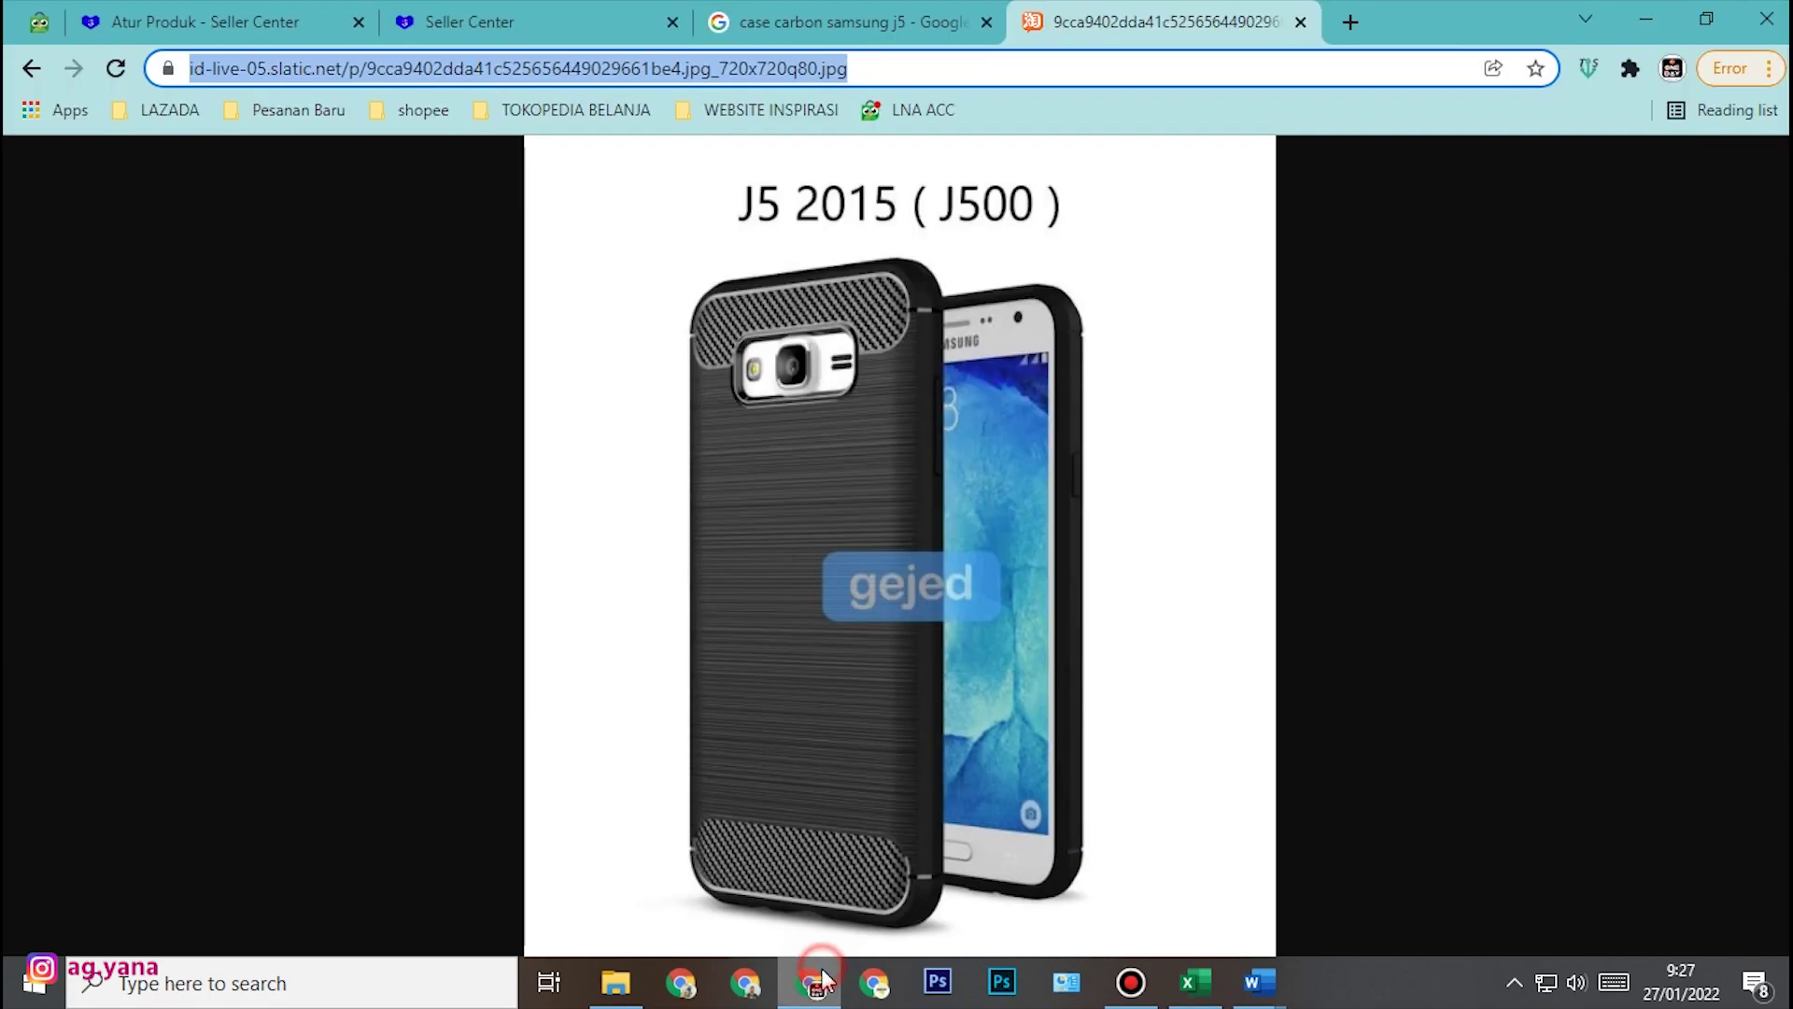
pyautogui.click(1301, 21)
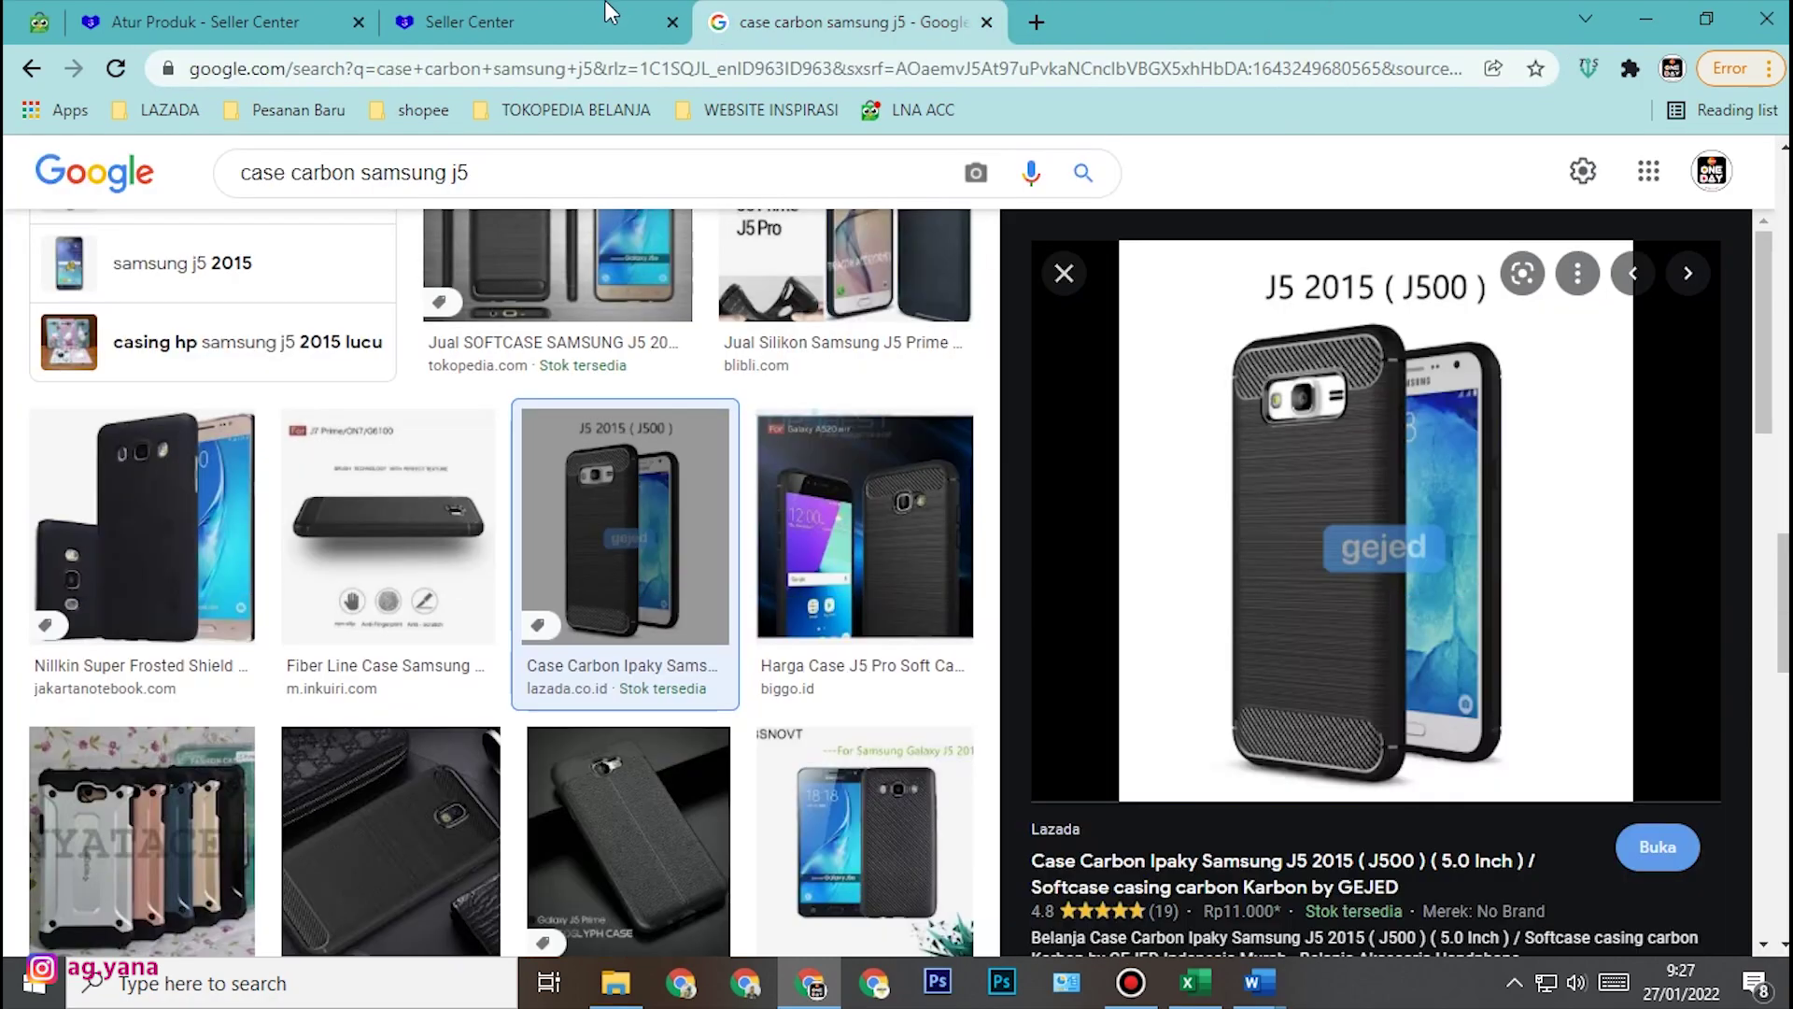
pyautogui.click(612, 19)
pyautogui.scroll(5, 897, 630)
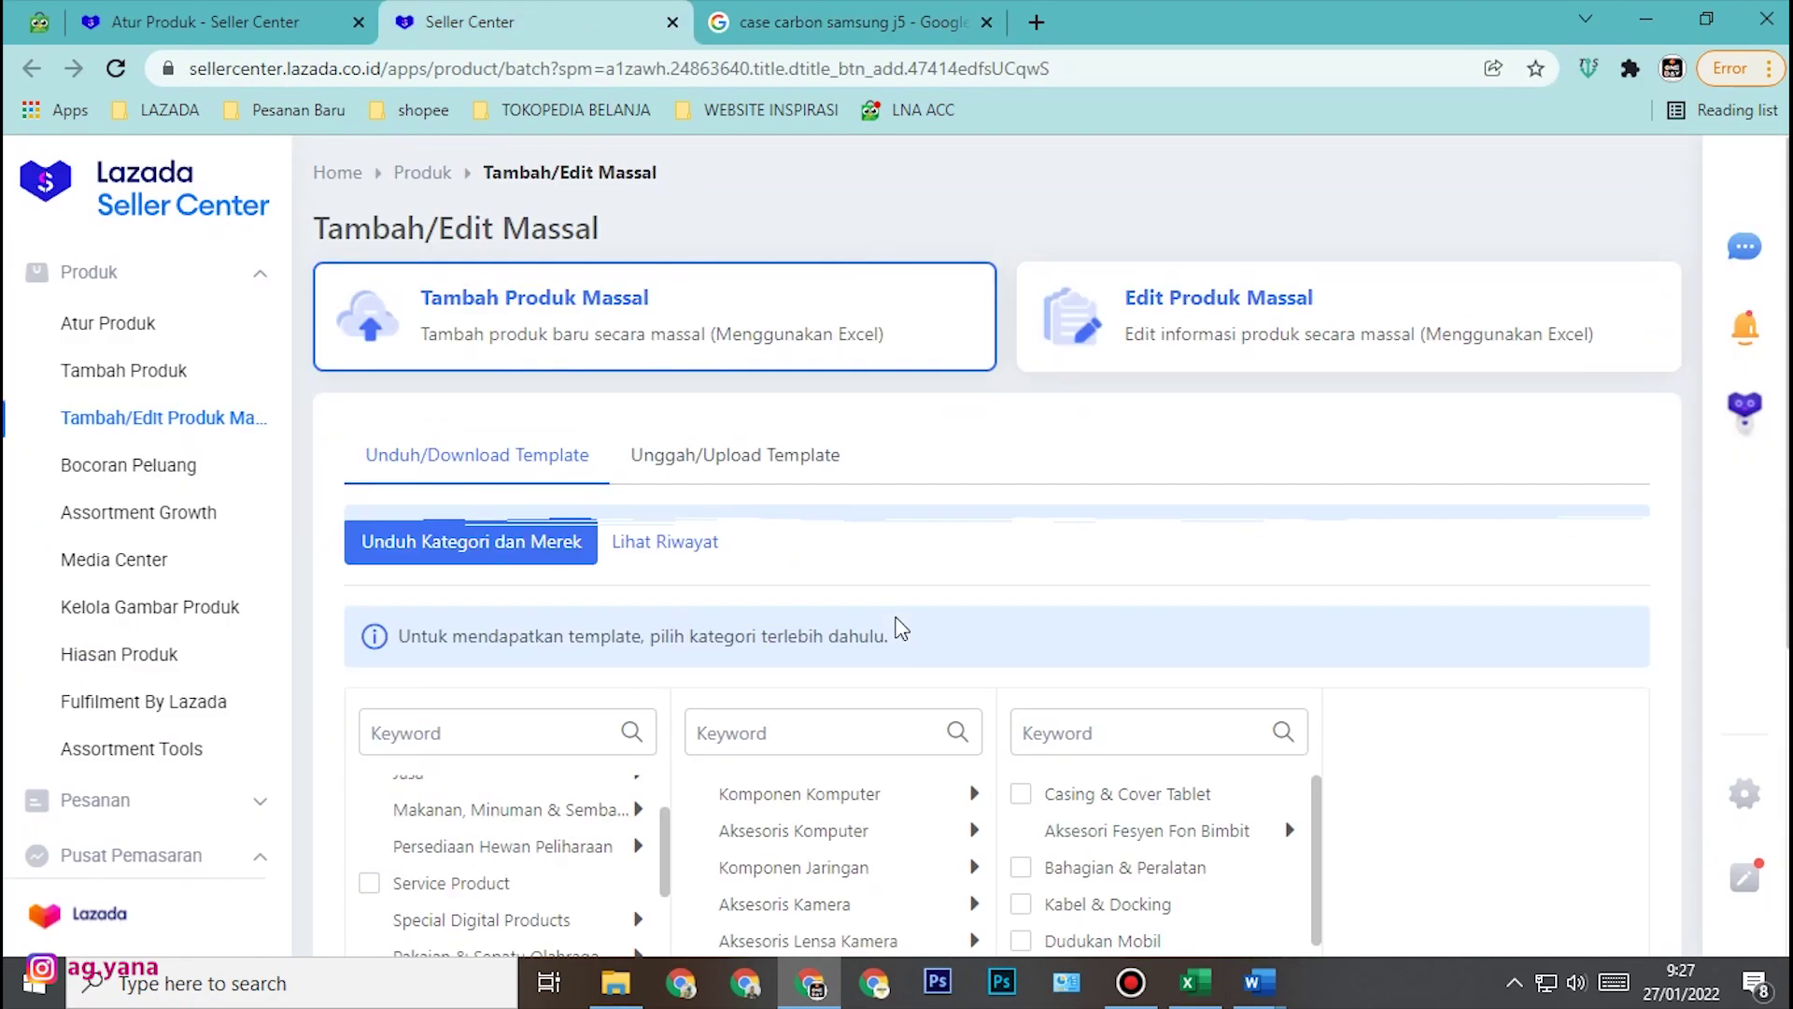
pyautogui.scroll(-5, 892, 630)
pyautogui.scroll(4, 831, 756)
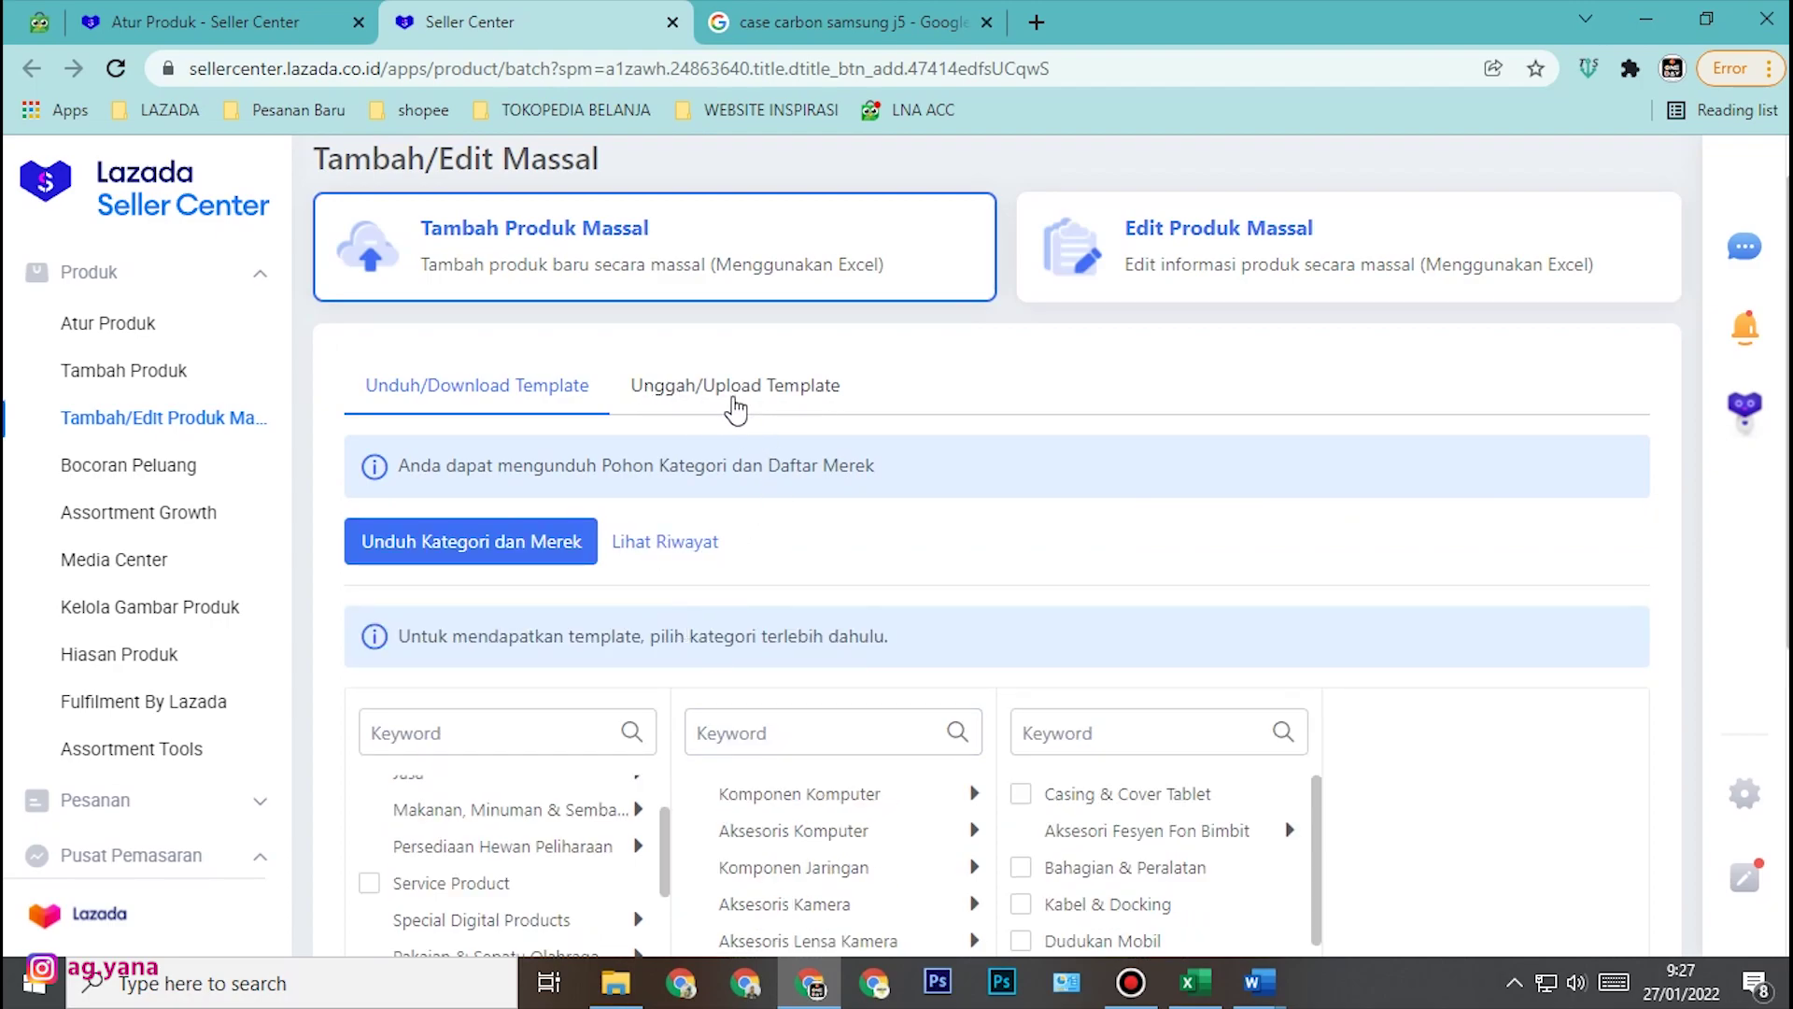
pyautogui.click(759, 379)
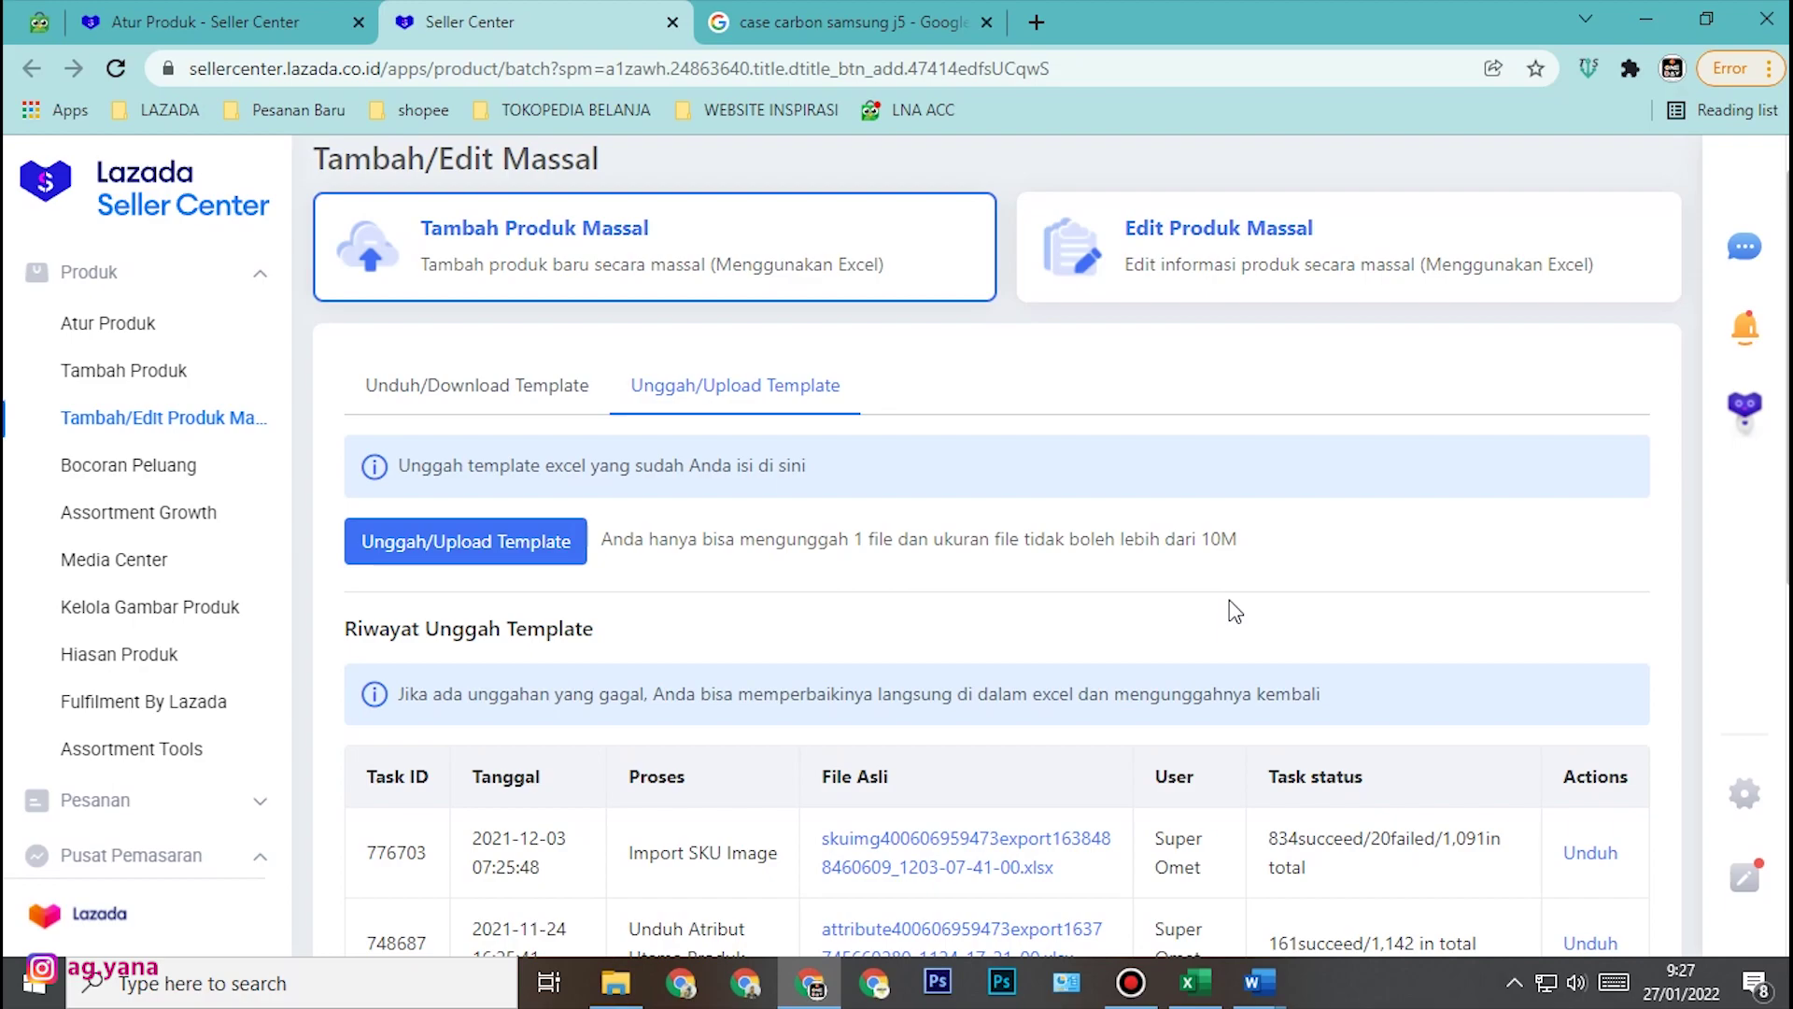
# - Upload the filled newPublish template workbook from the baru 27 folder and show its entry in the upload history
pyautogui.scroll(-4, 1233, 608)
pyautogui.scroll(5, 1235, 635)
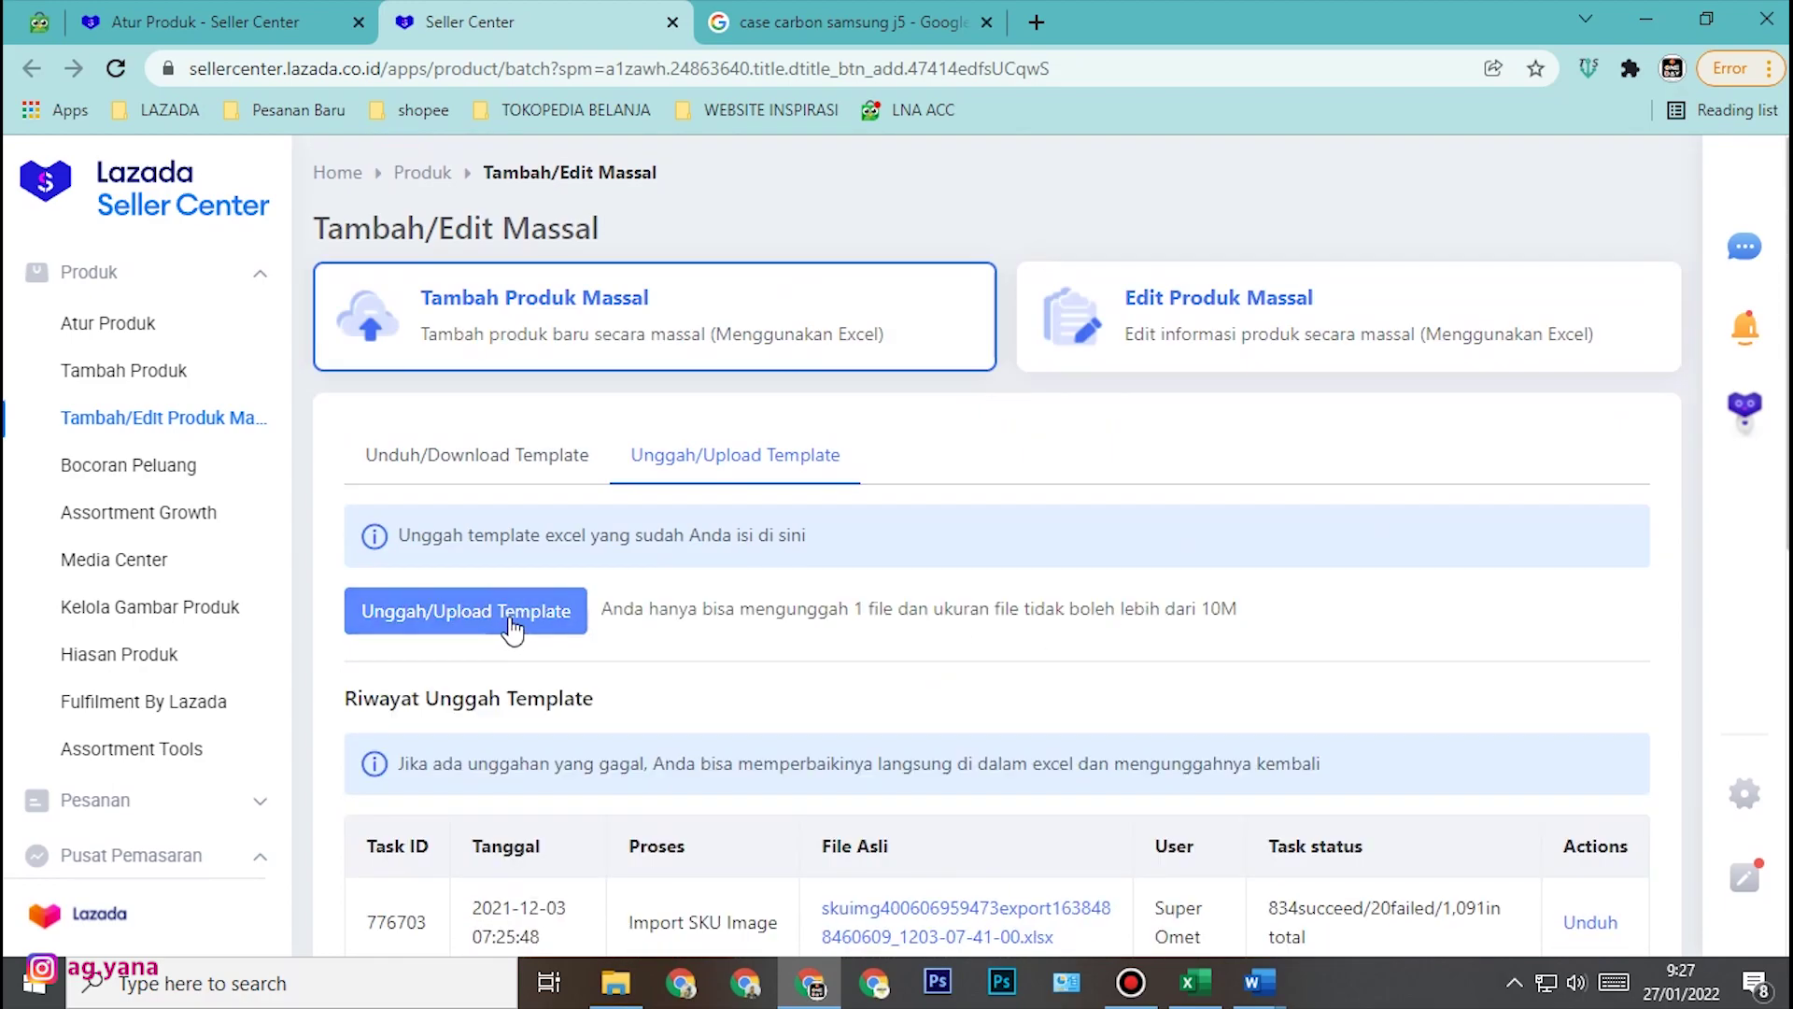
pyautogui.click(512, 629)
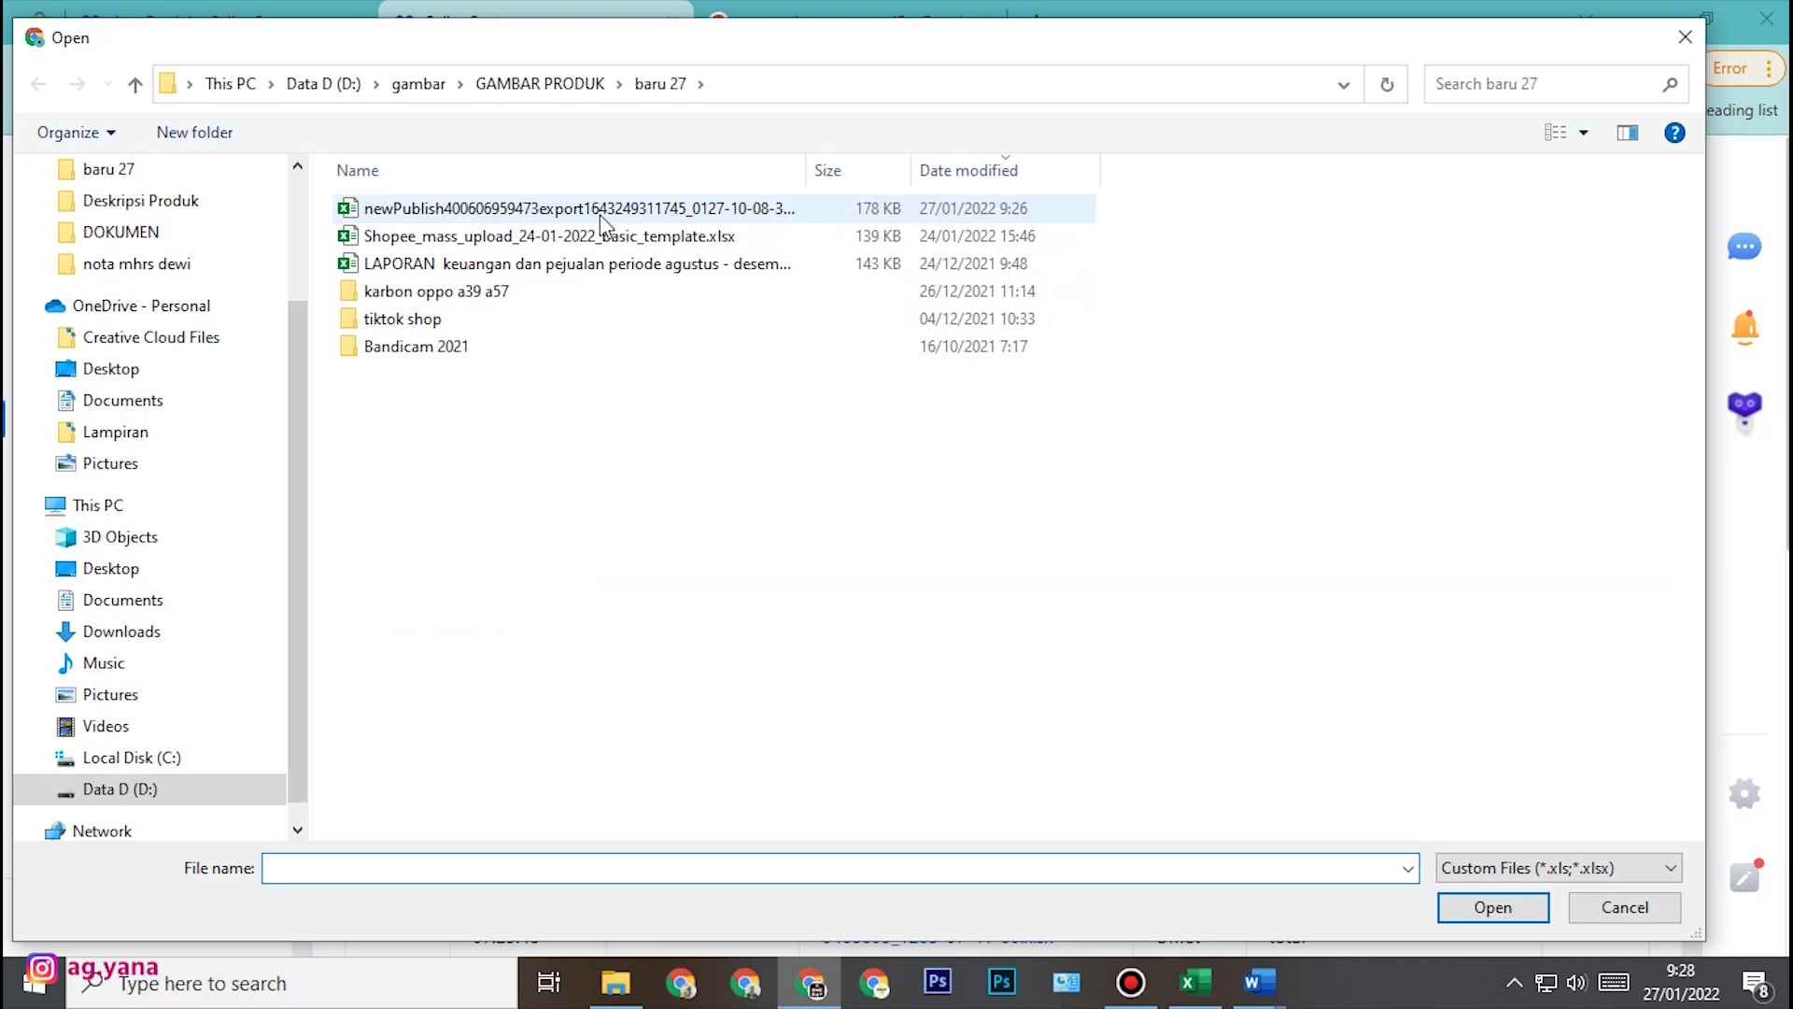
pyautogui.click(467, 217)
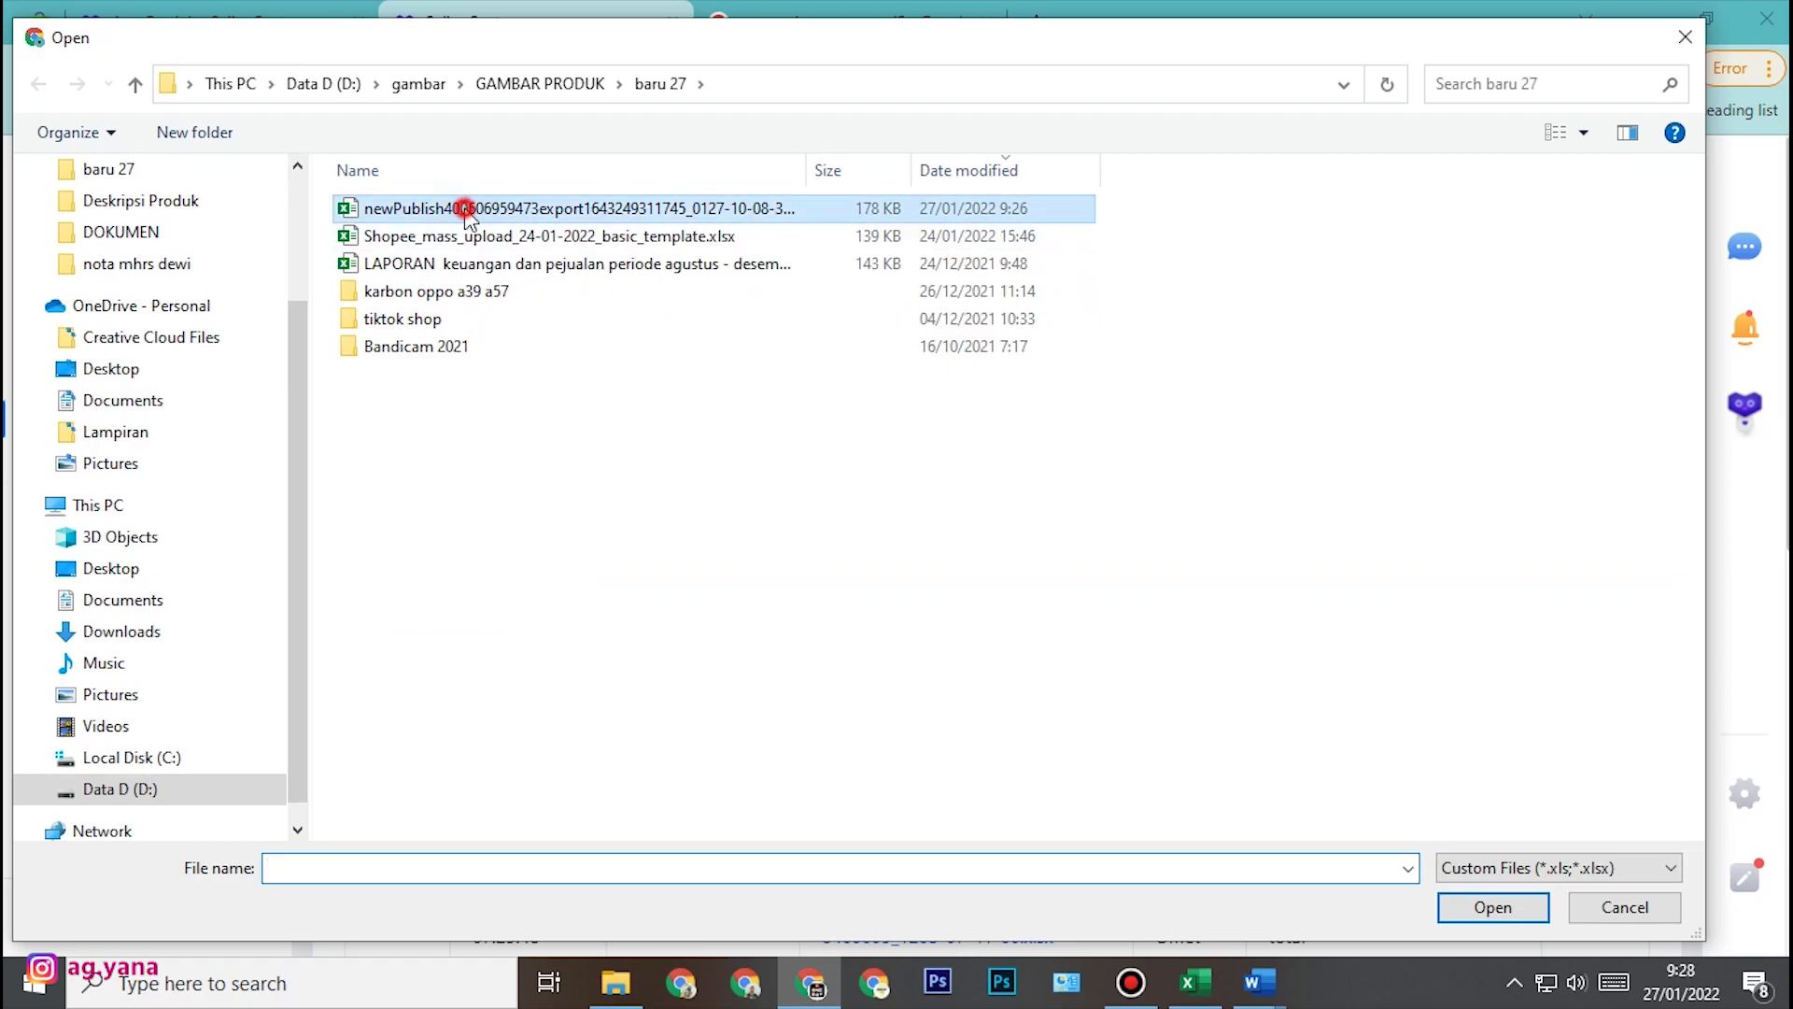
pyautogui.click(1485, 909)
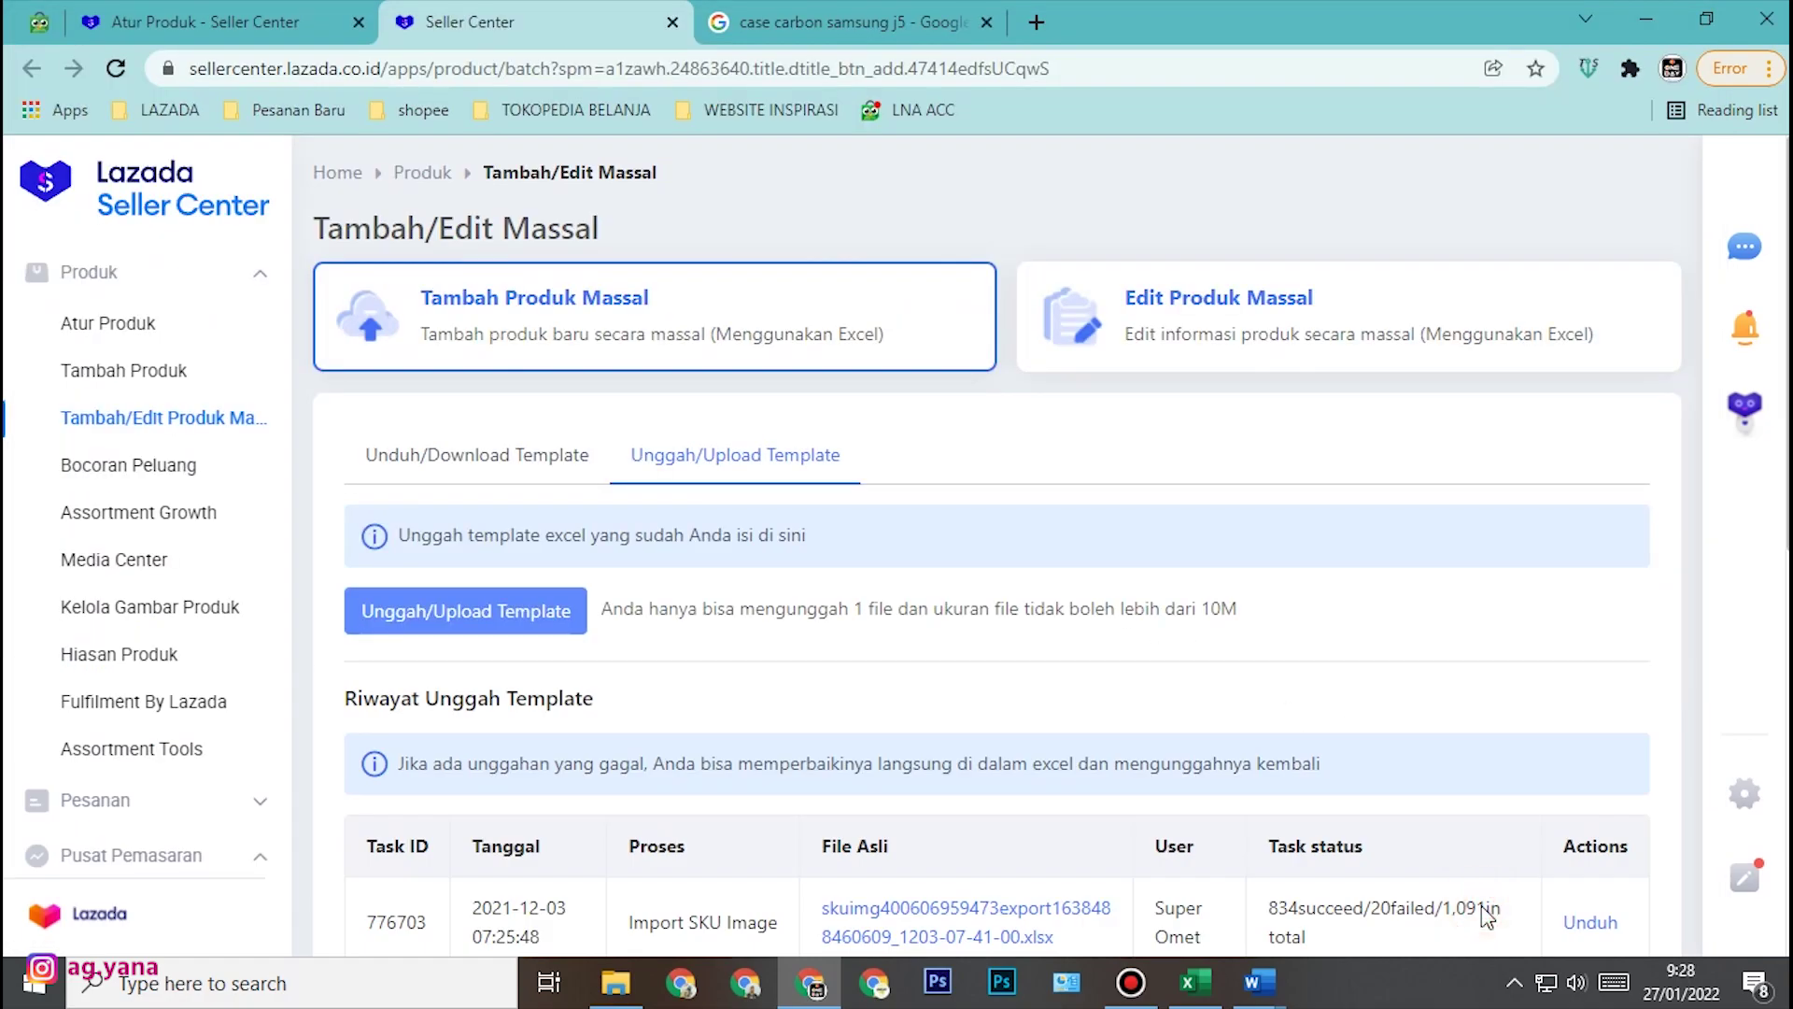
pyautogui.scroll(-3, 1505, 734)
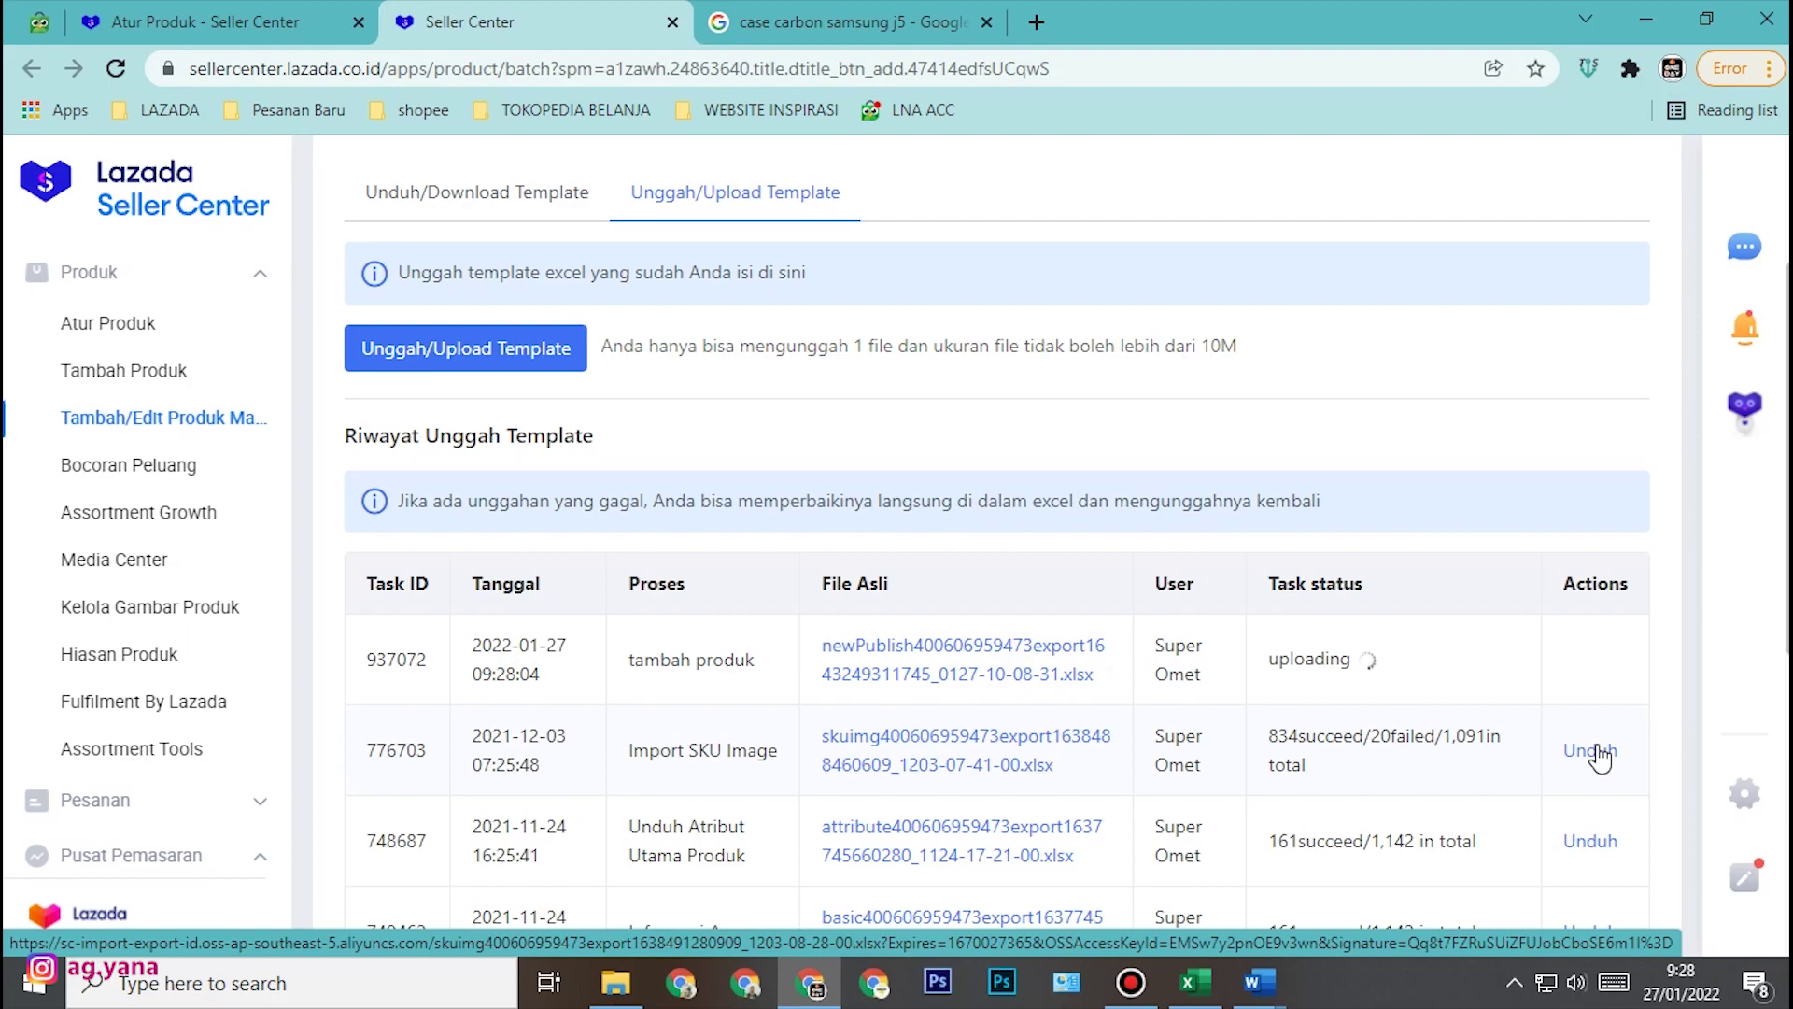
# - Switch to Book1 in Excel and add a period to the end of each phone model name in D1:D4
pyautogui.click(1195, 981)
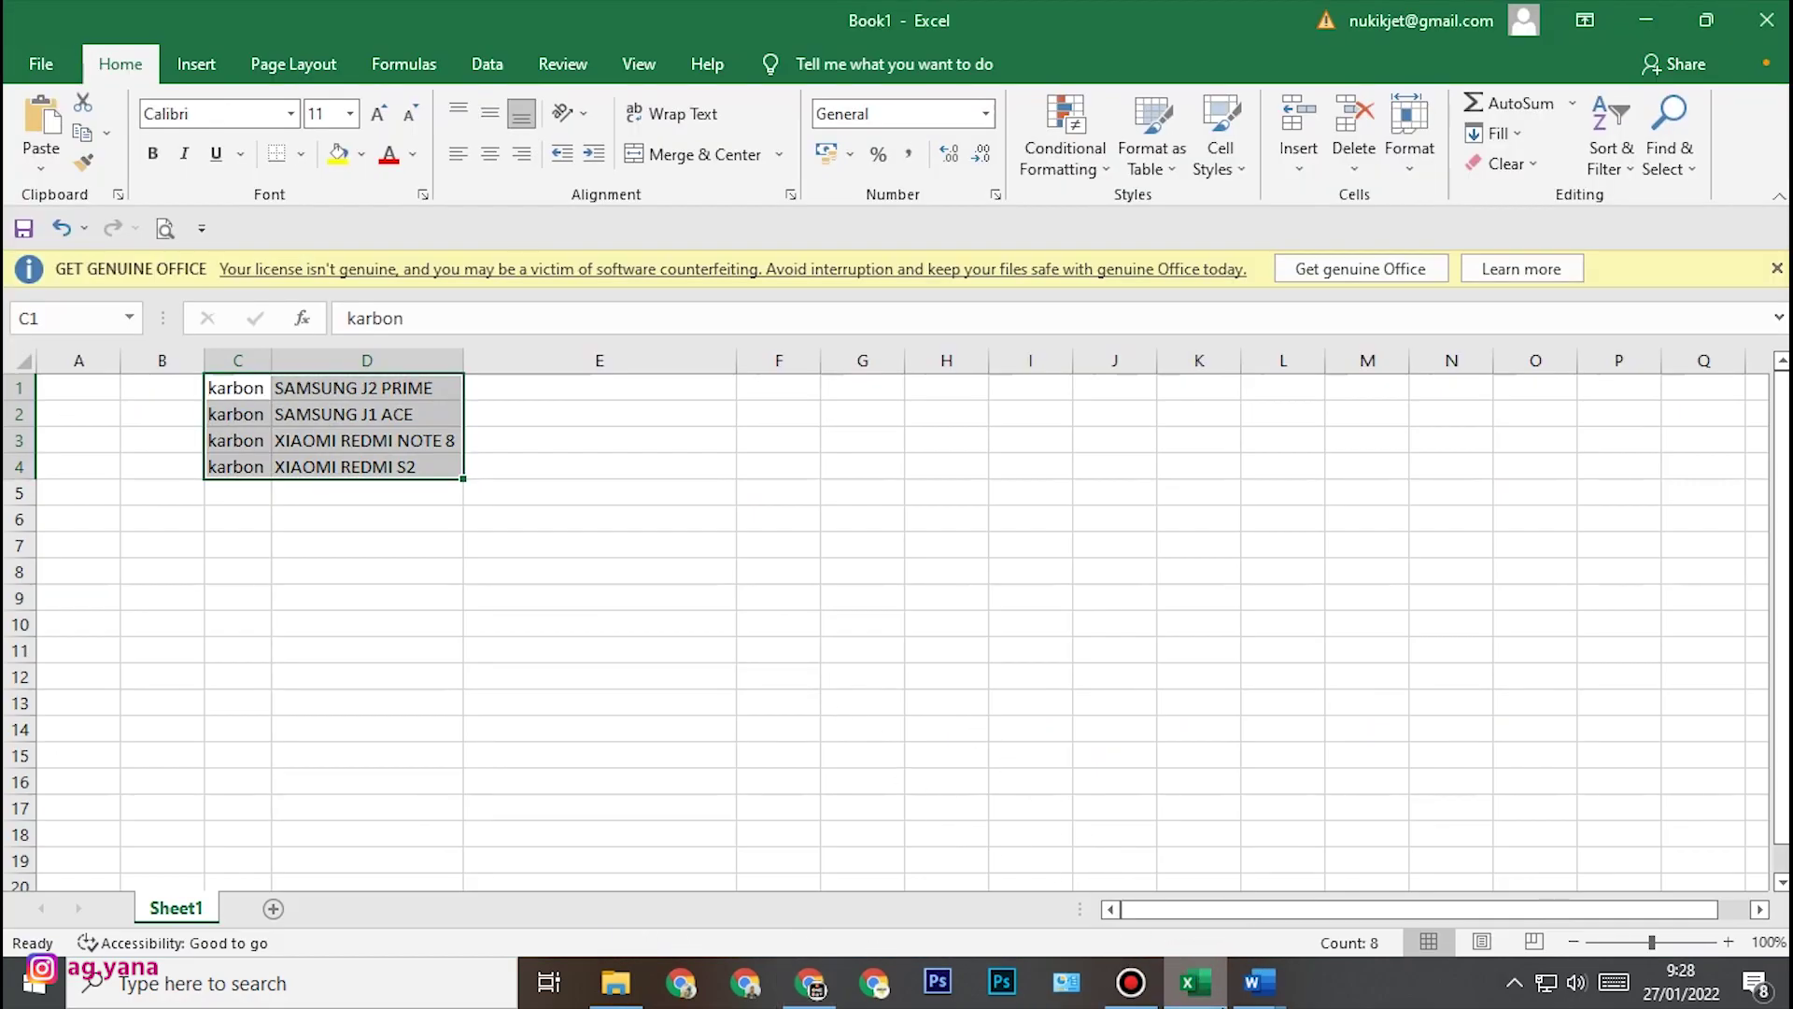
pyautogui.click(1188, 979)
pyautogui.click(1196, 981)
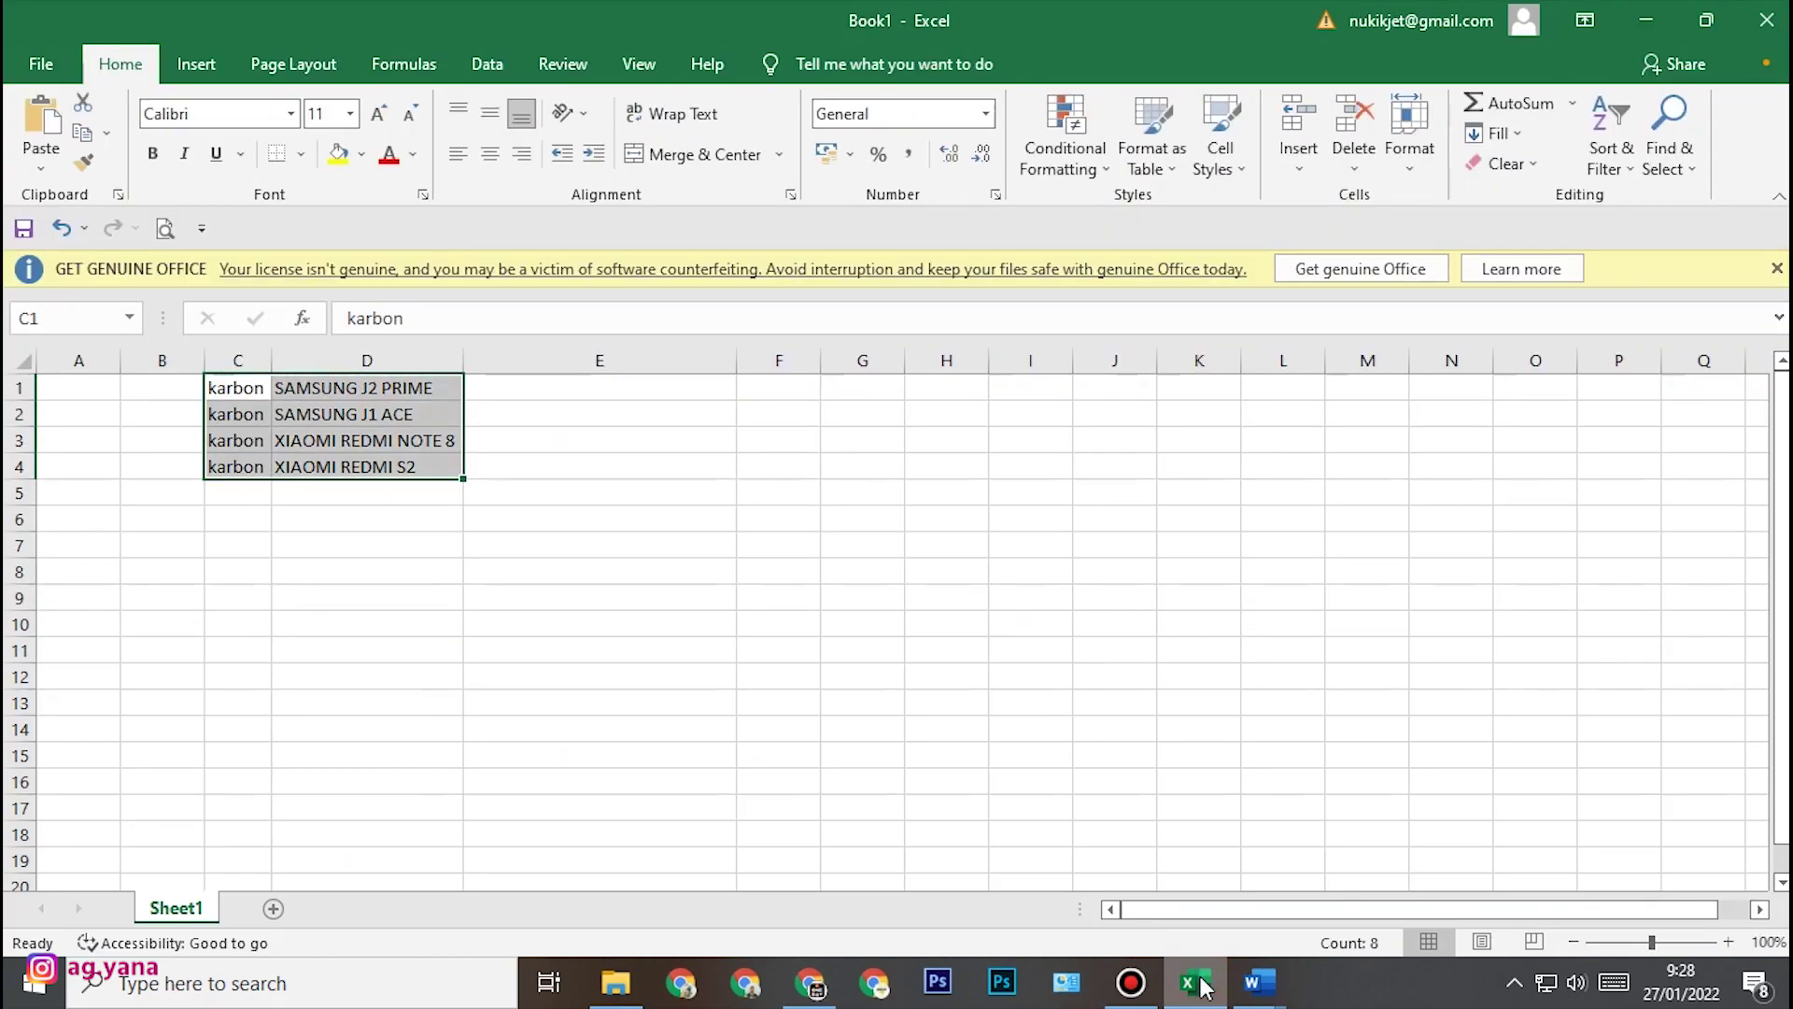
pyautogui.click(643, 981)
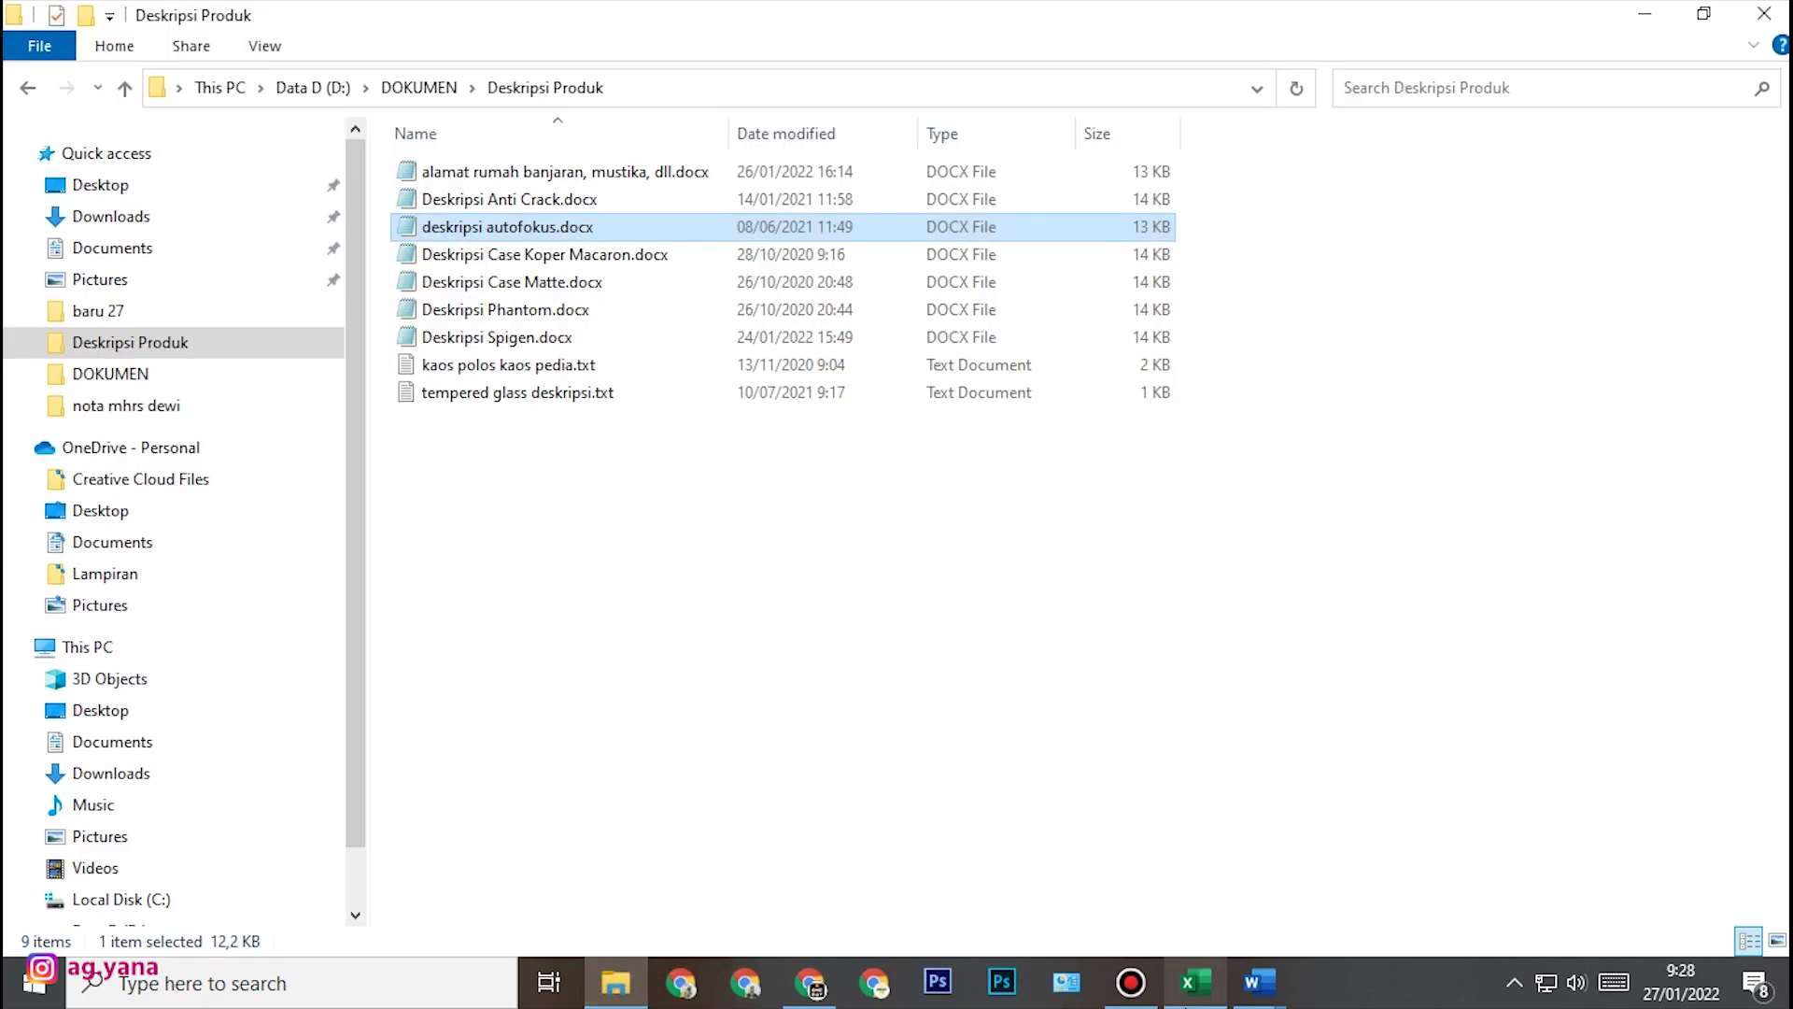
pyautogui.click(1195, 981)
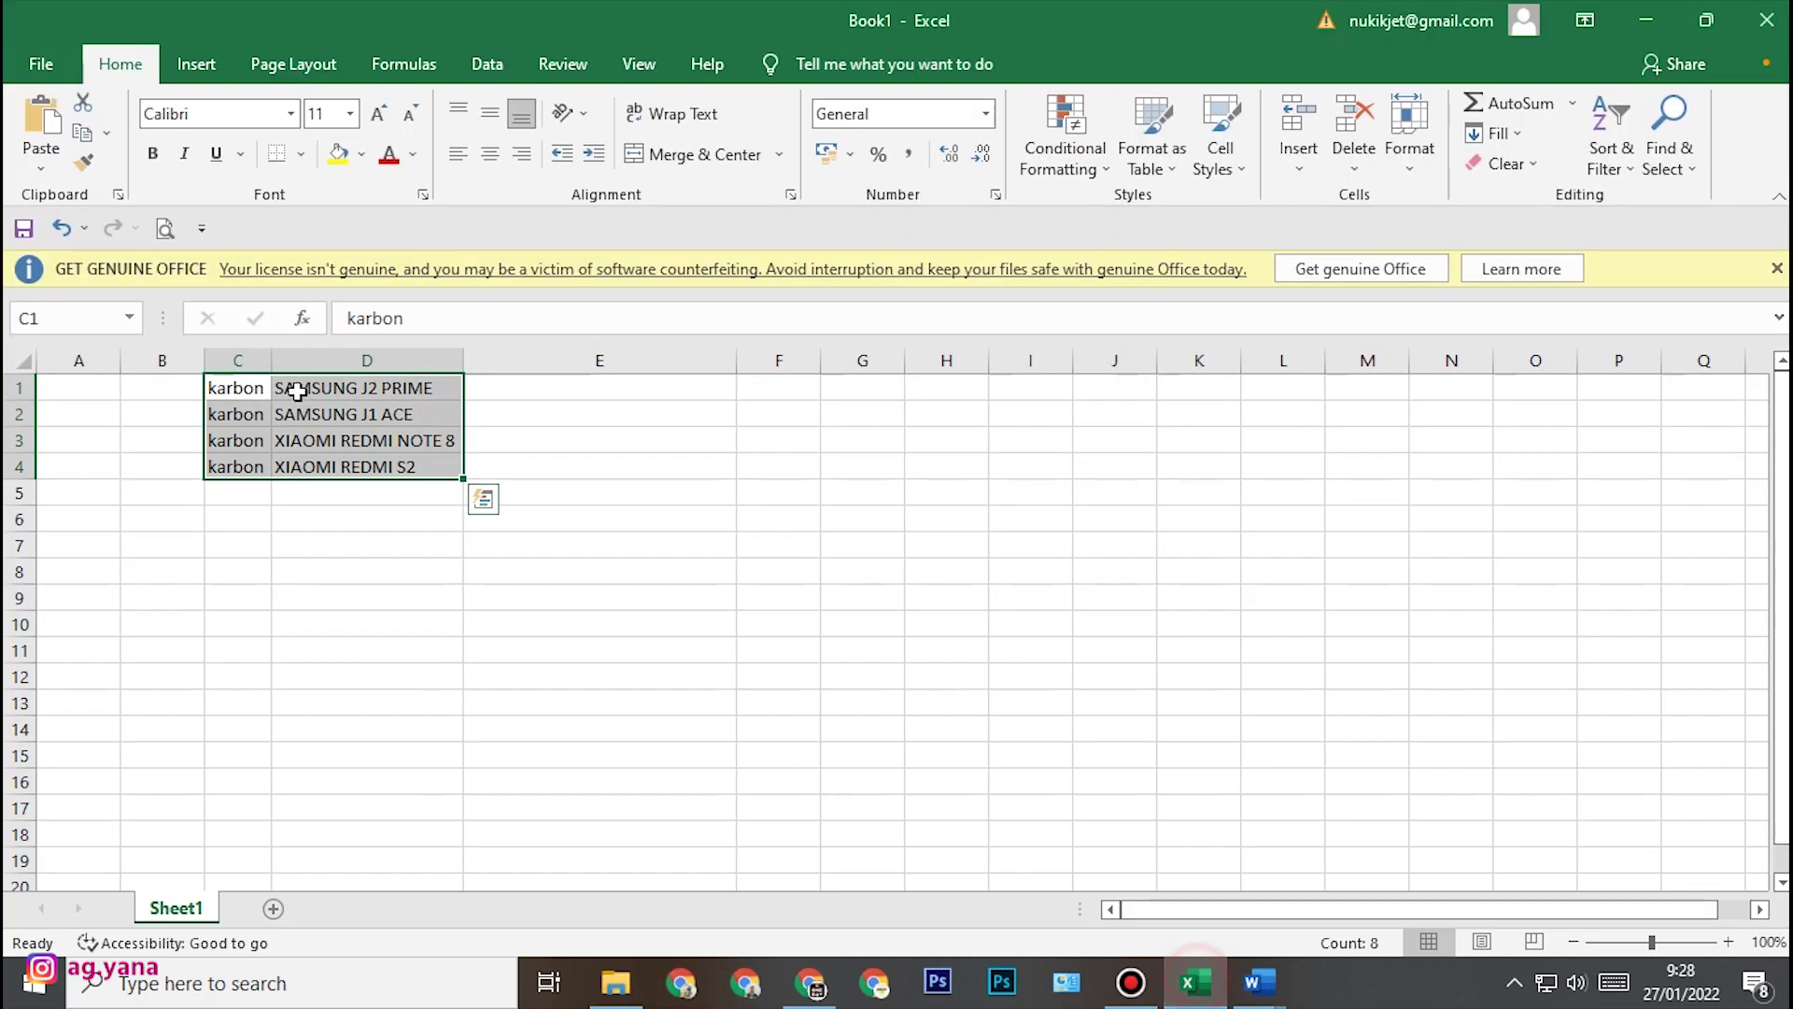
pyautogui.click(250, 388)
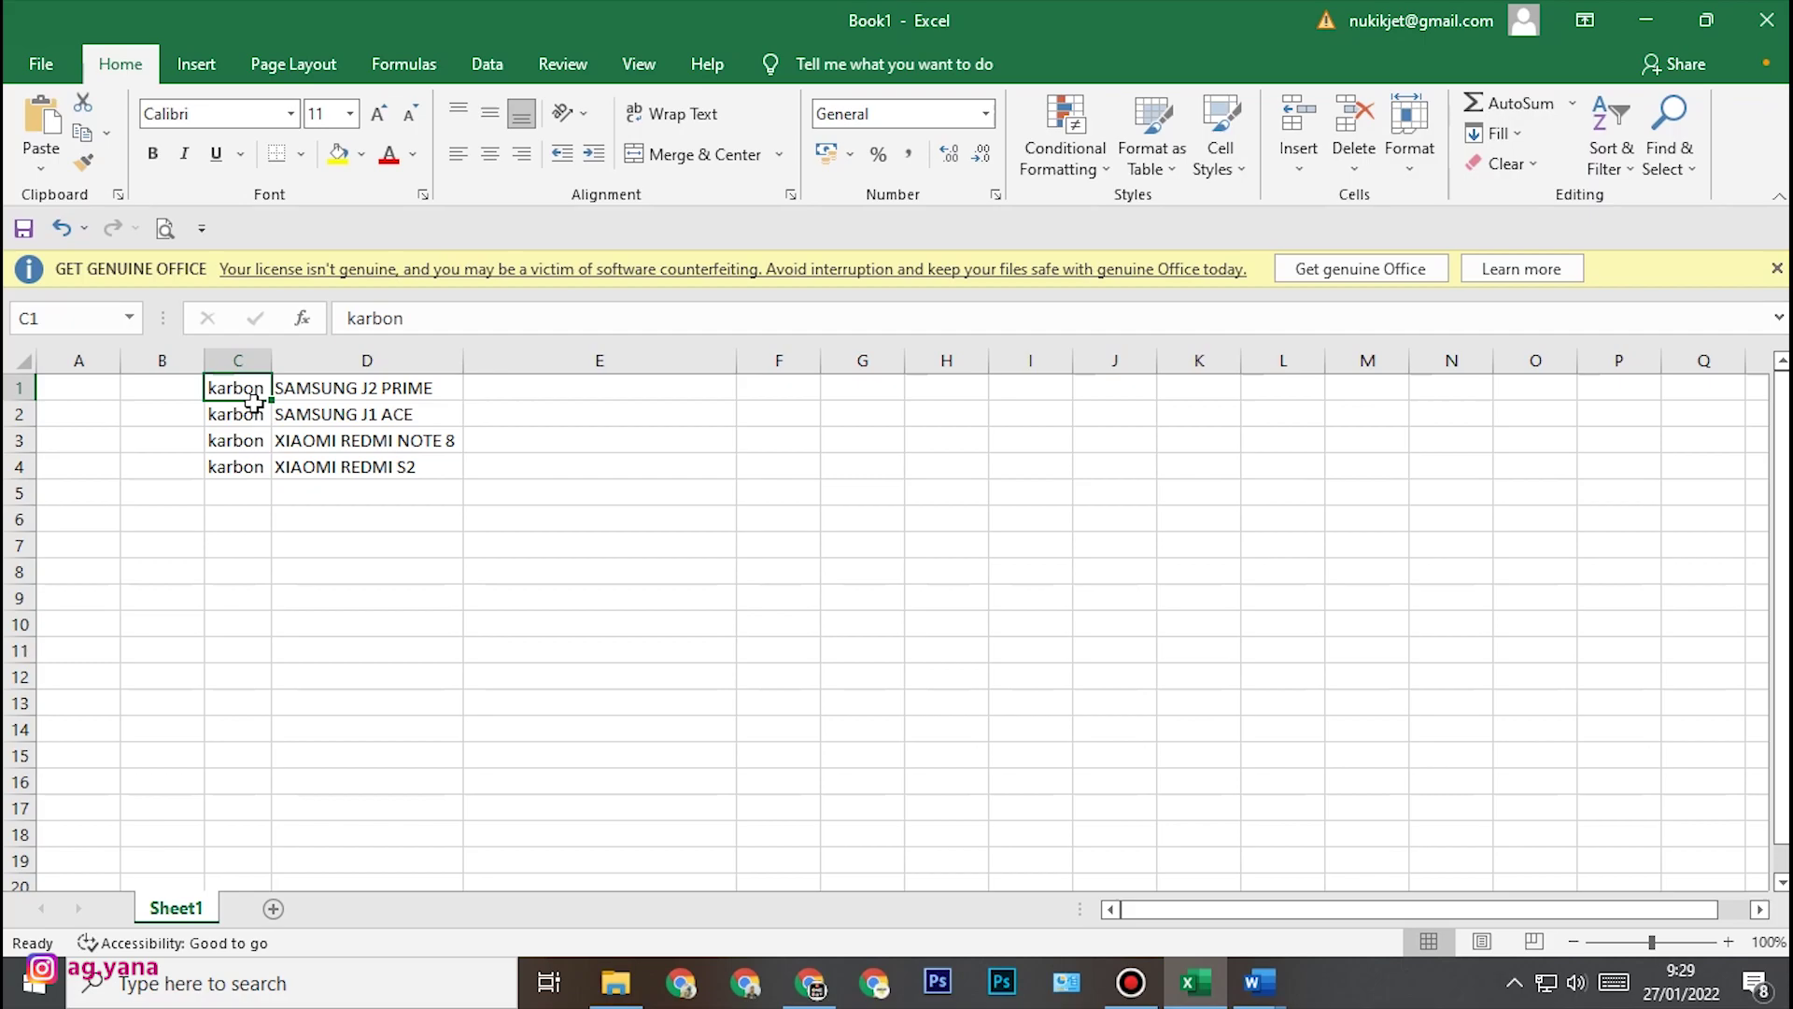
pyautogui.doubleClick(437, 388)
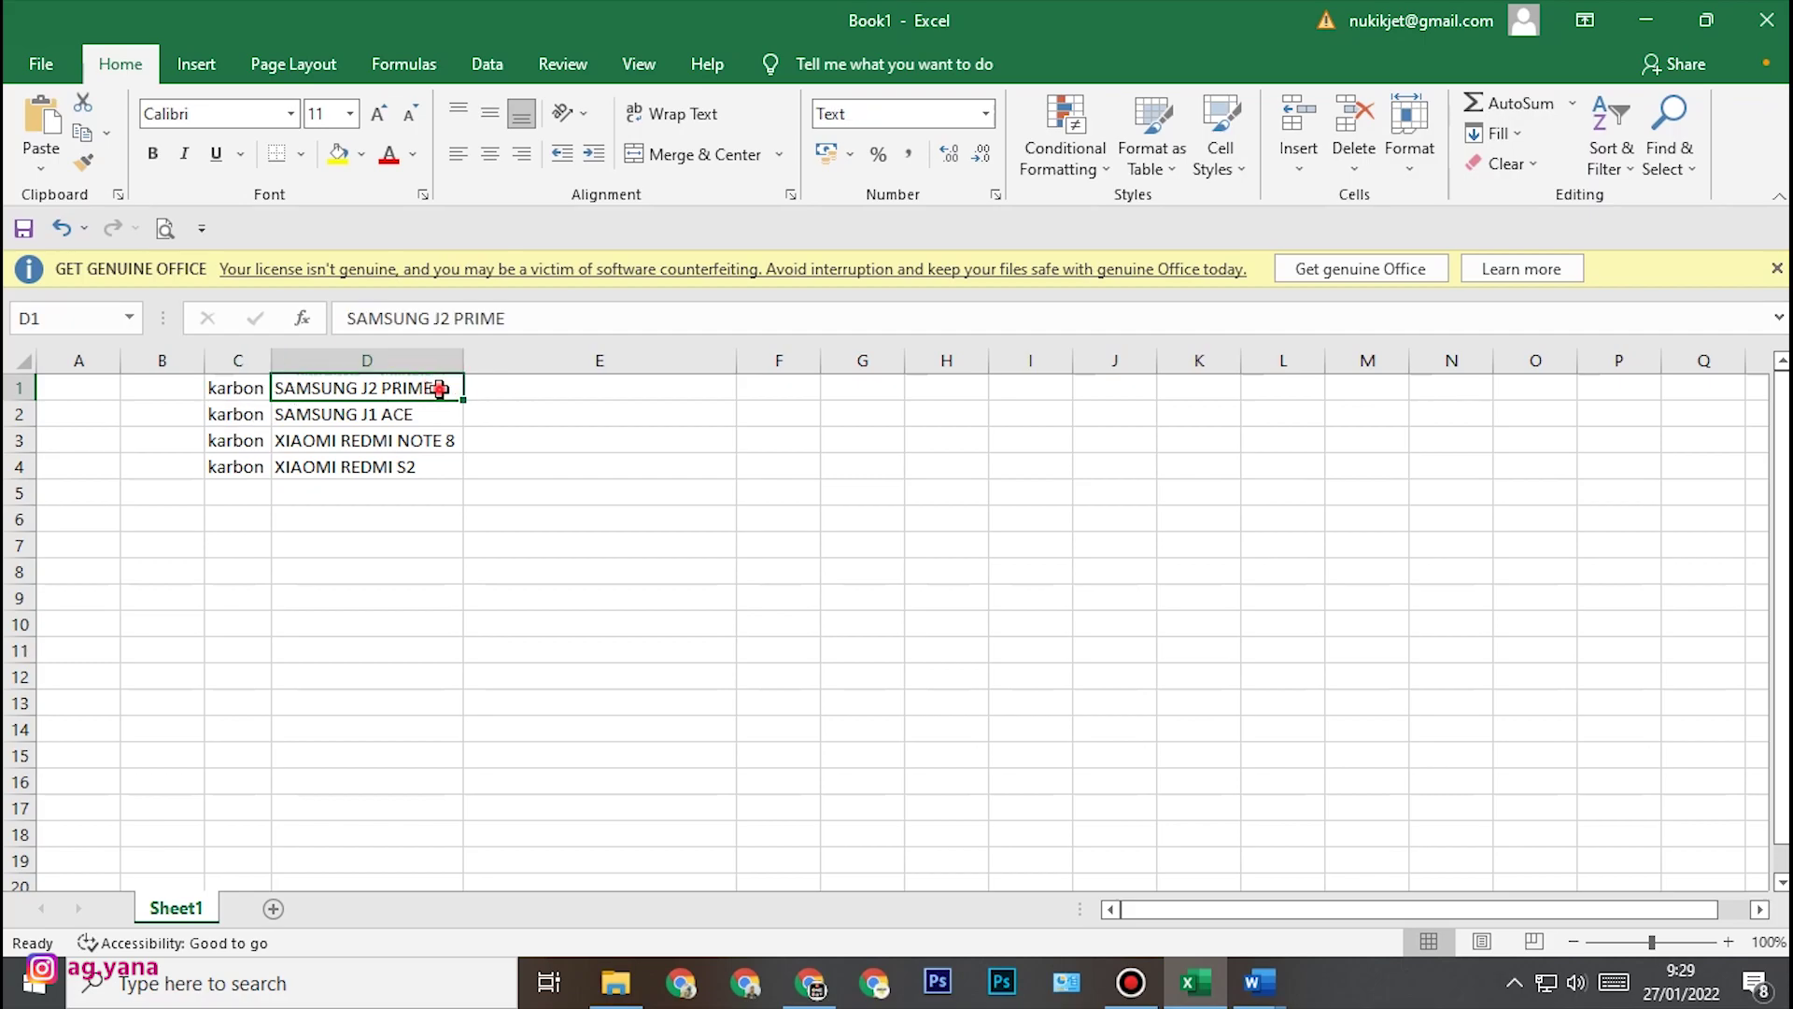
pyautogui.write('.')
pyautogui.doubleClick(451, 414)
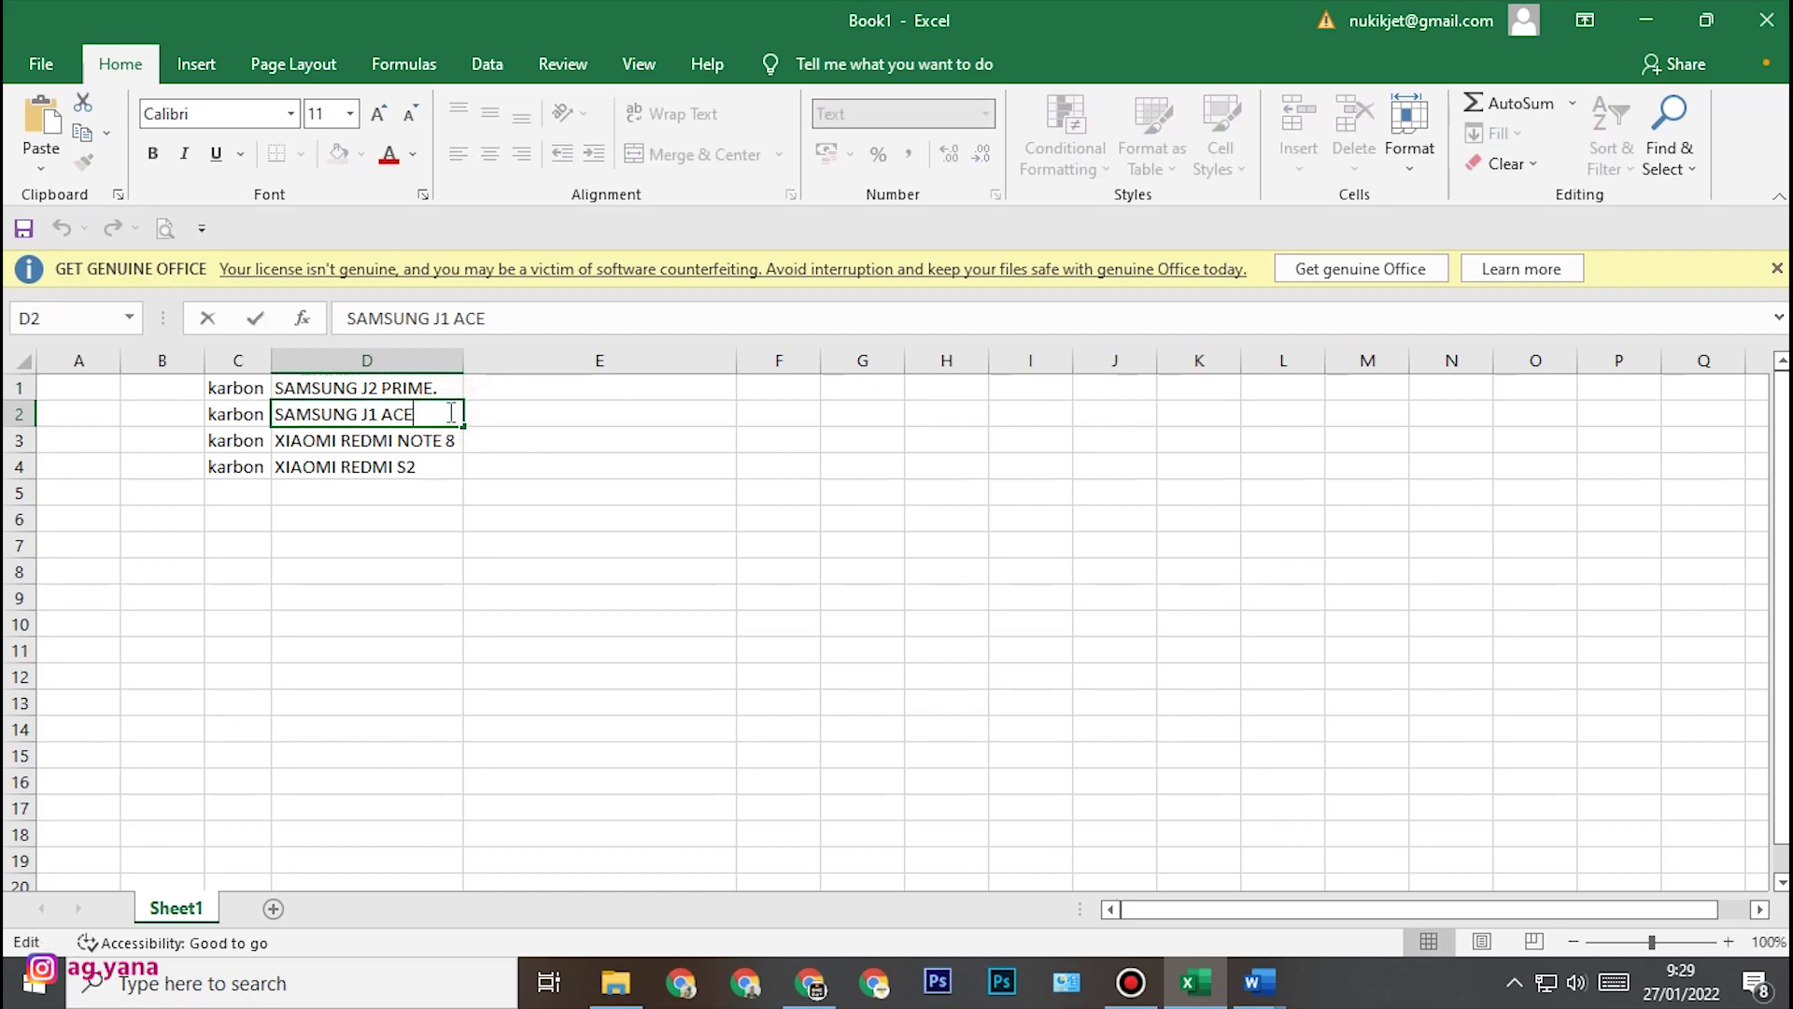
pyautogui.write('.')
pyautogui.doubleClick(456, 437)
pyautogui.write('.')
pyautogui.doubleClick(448, 467)
pyautogui.write('.')
pyautogui.click(634, 491)
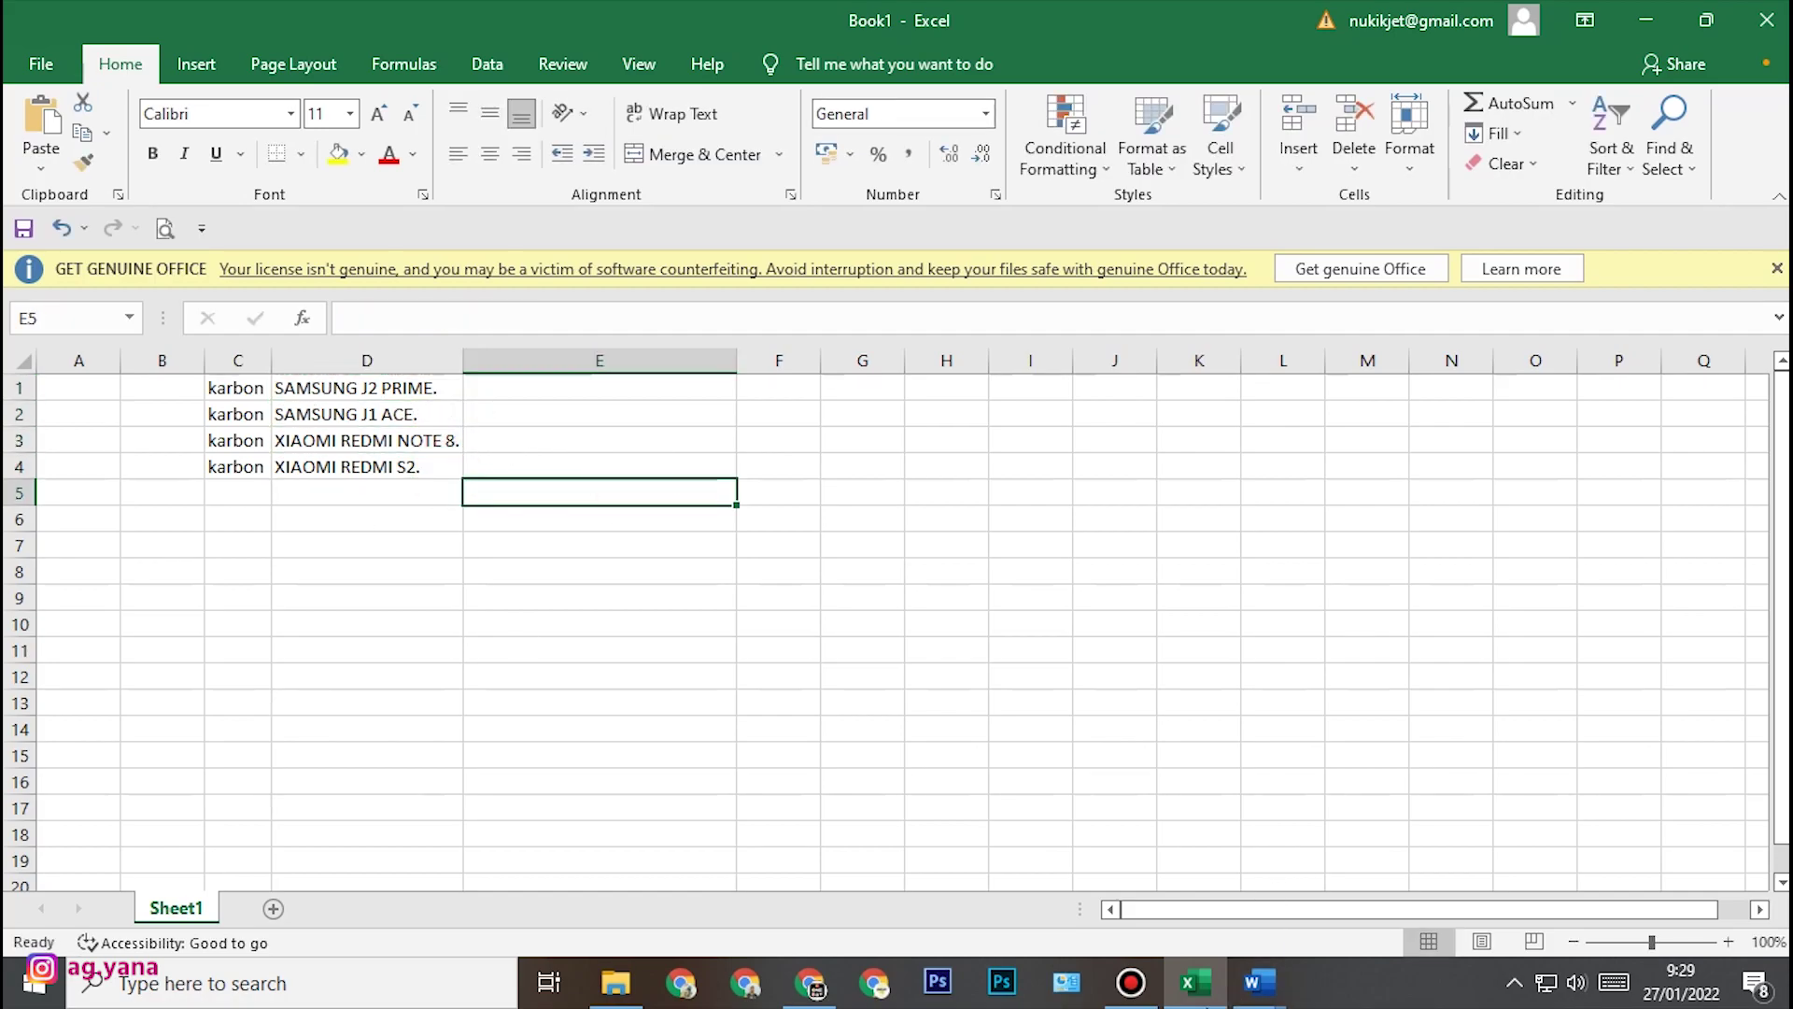
# - Switch back to Chrome and check the task status of the uploaded template in the upload history
pyautogui.moveTo(1185, 997)
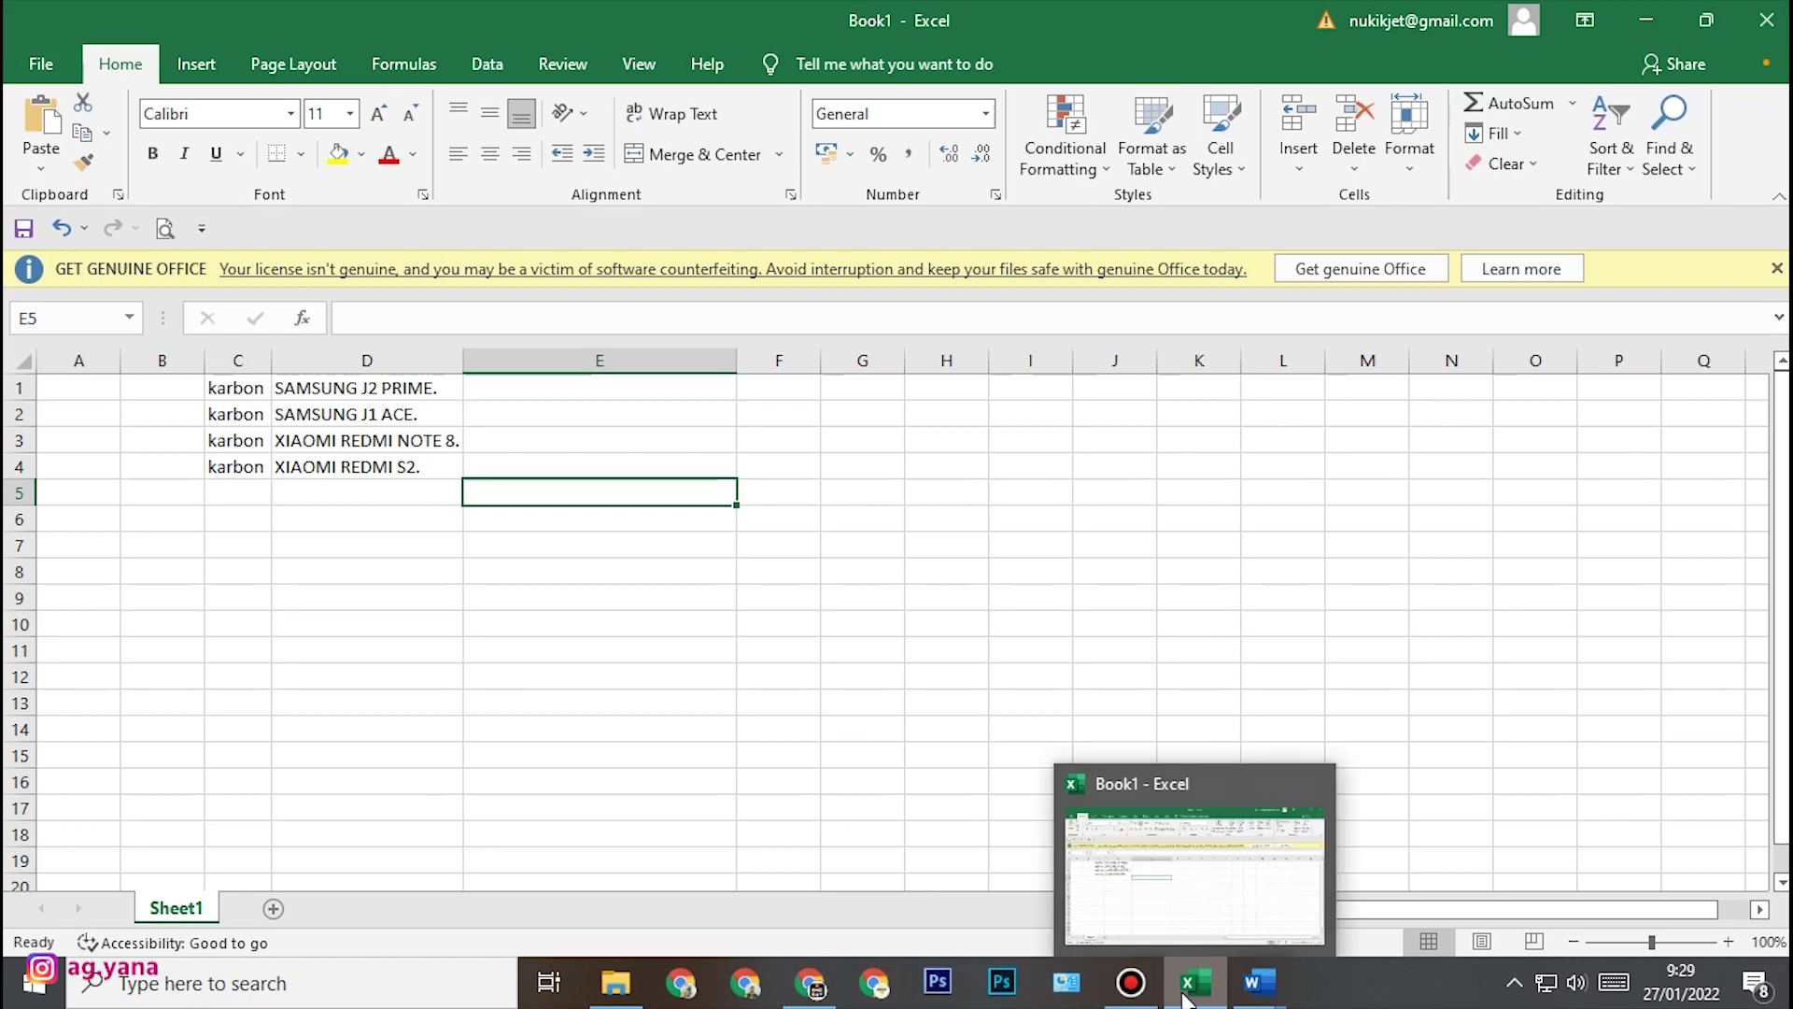
pyautogui.click(811, 983)
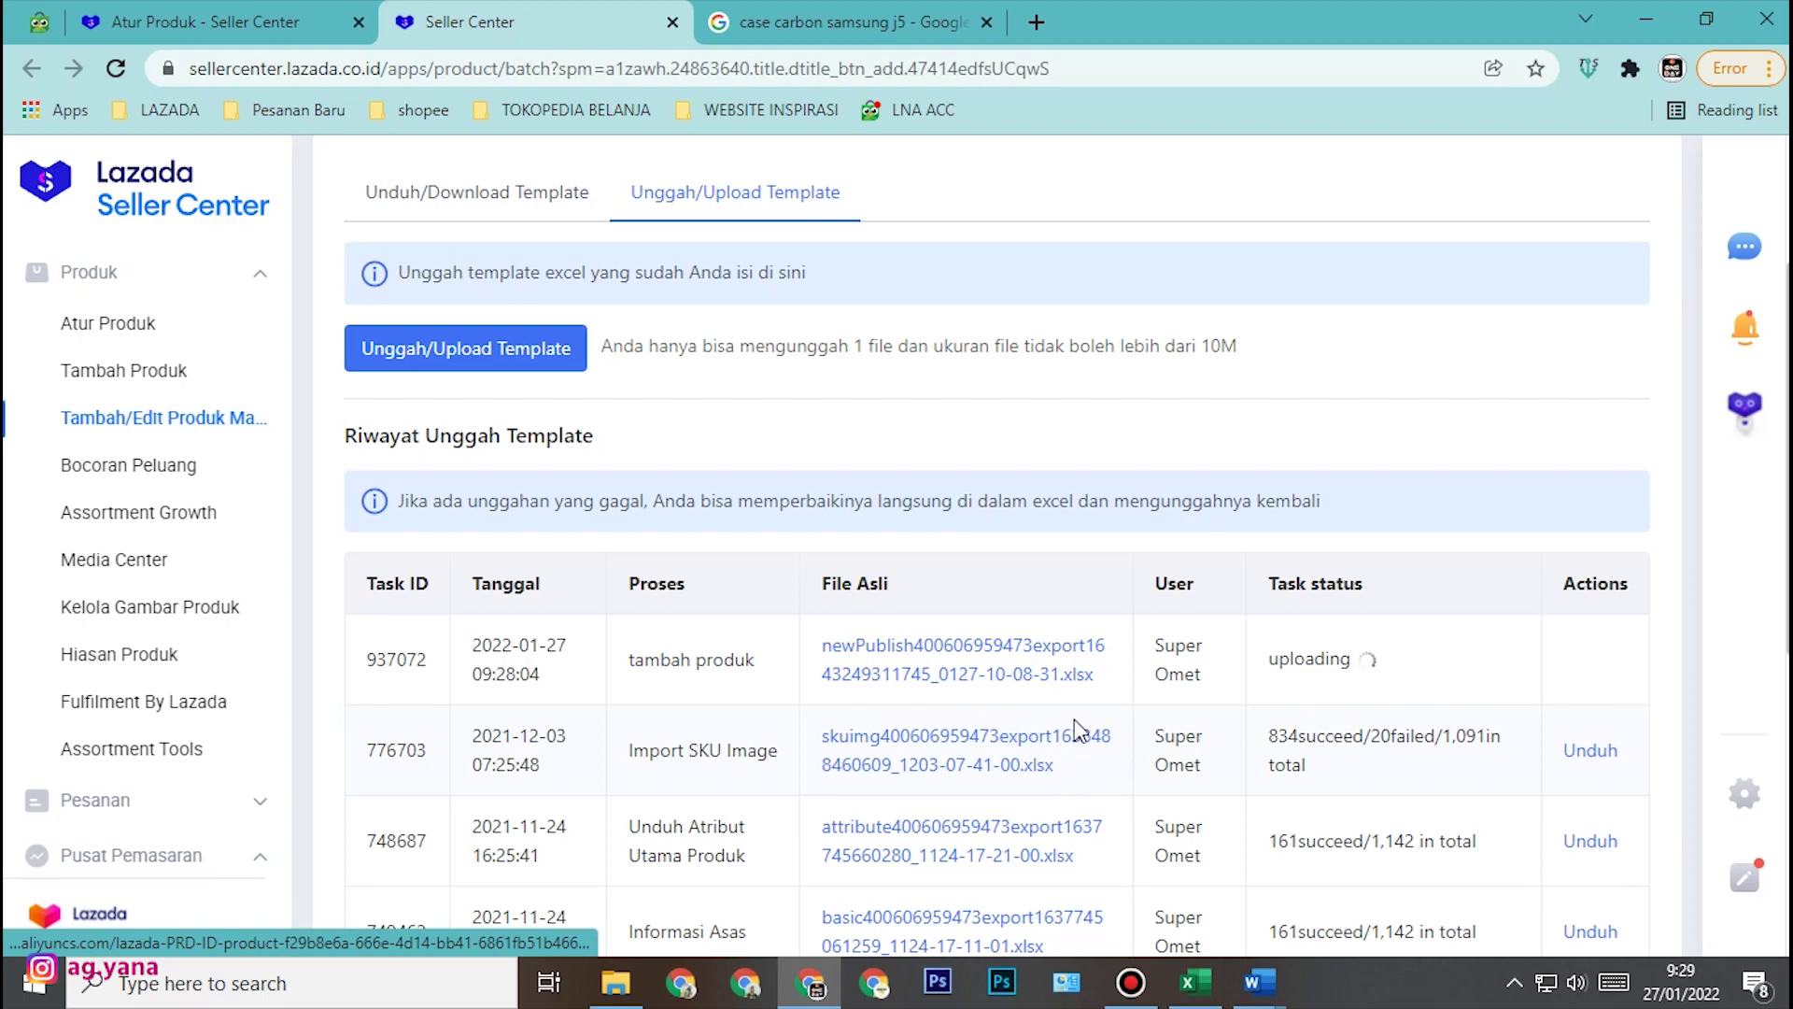
pyautogui.scroll(-1, 1081, 728)
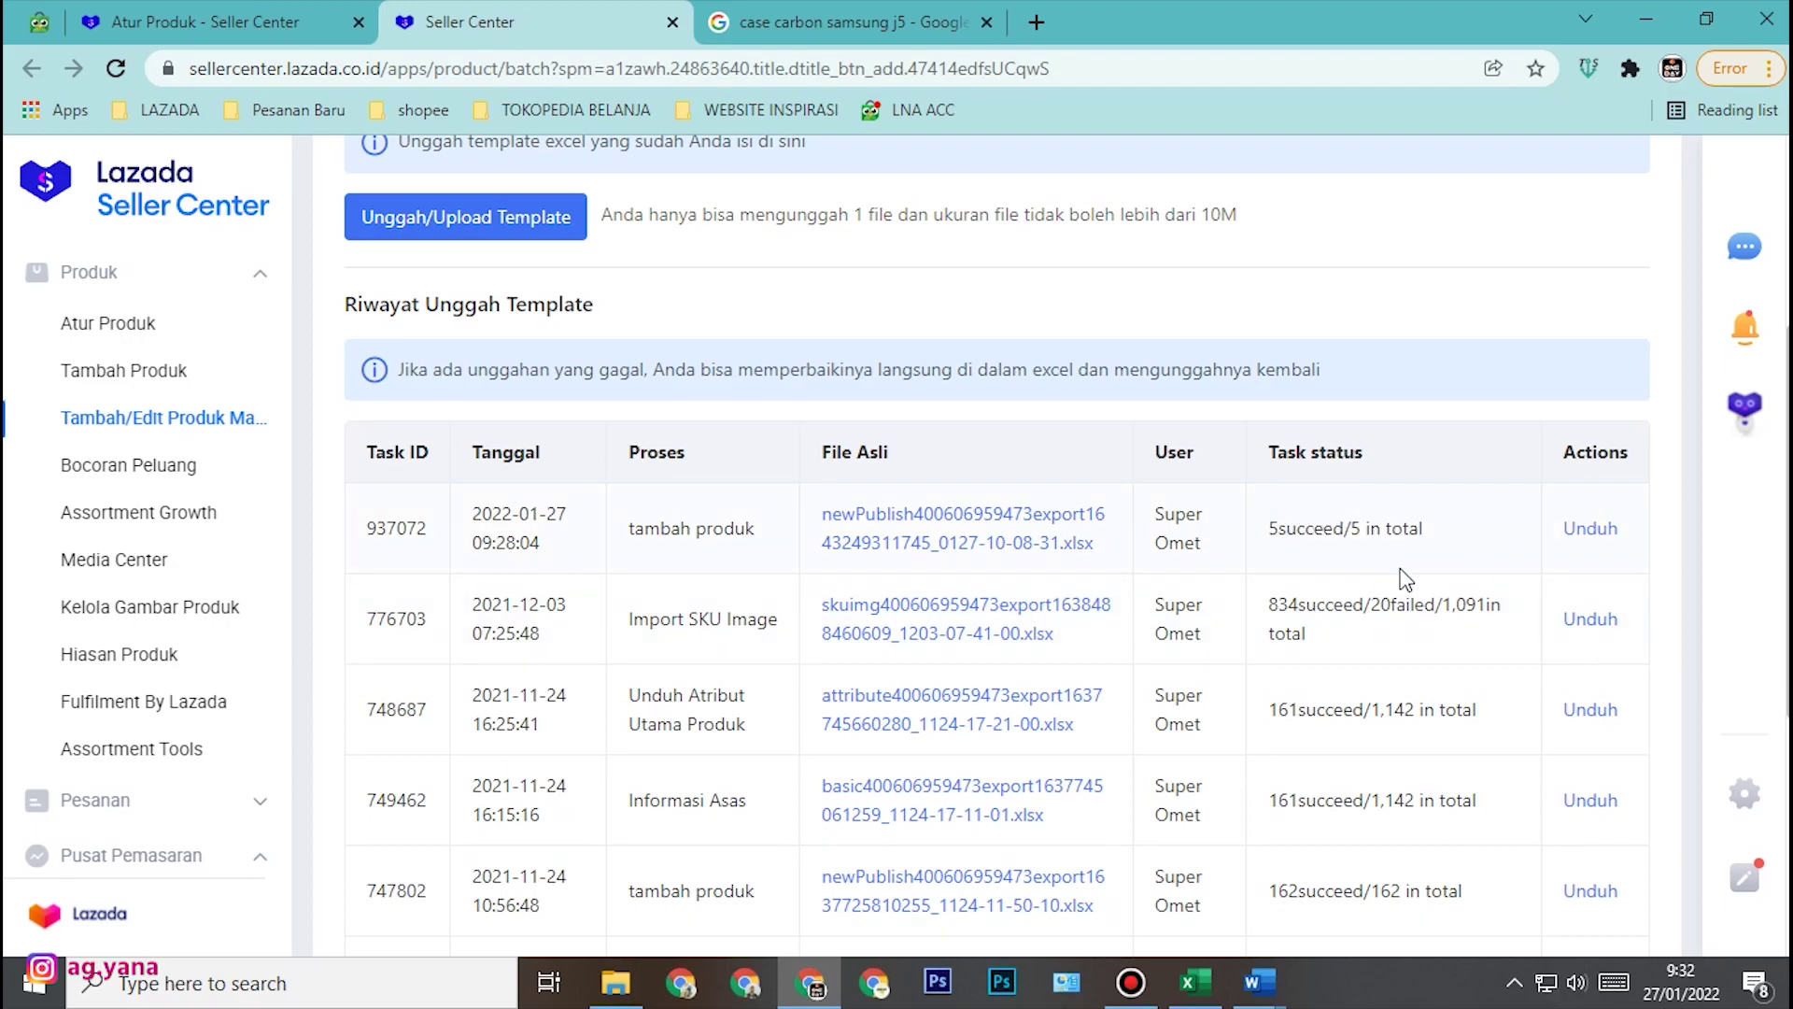
# - Open the Atur Produk page, dismiss the out-of-stock notice and check the newly added karbon casings in the active product list
pyautogui.click(169, 329)
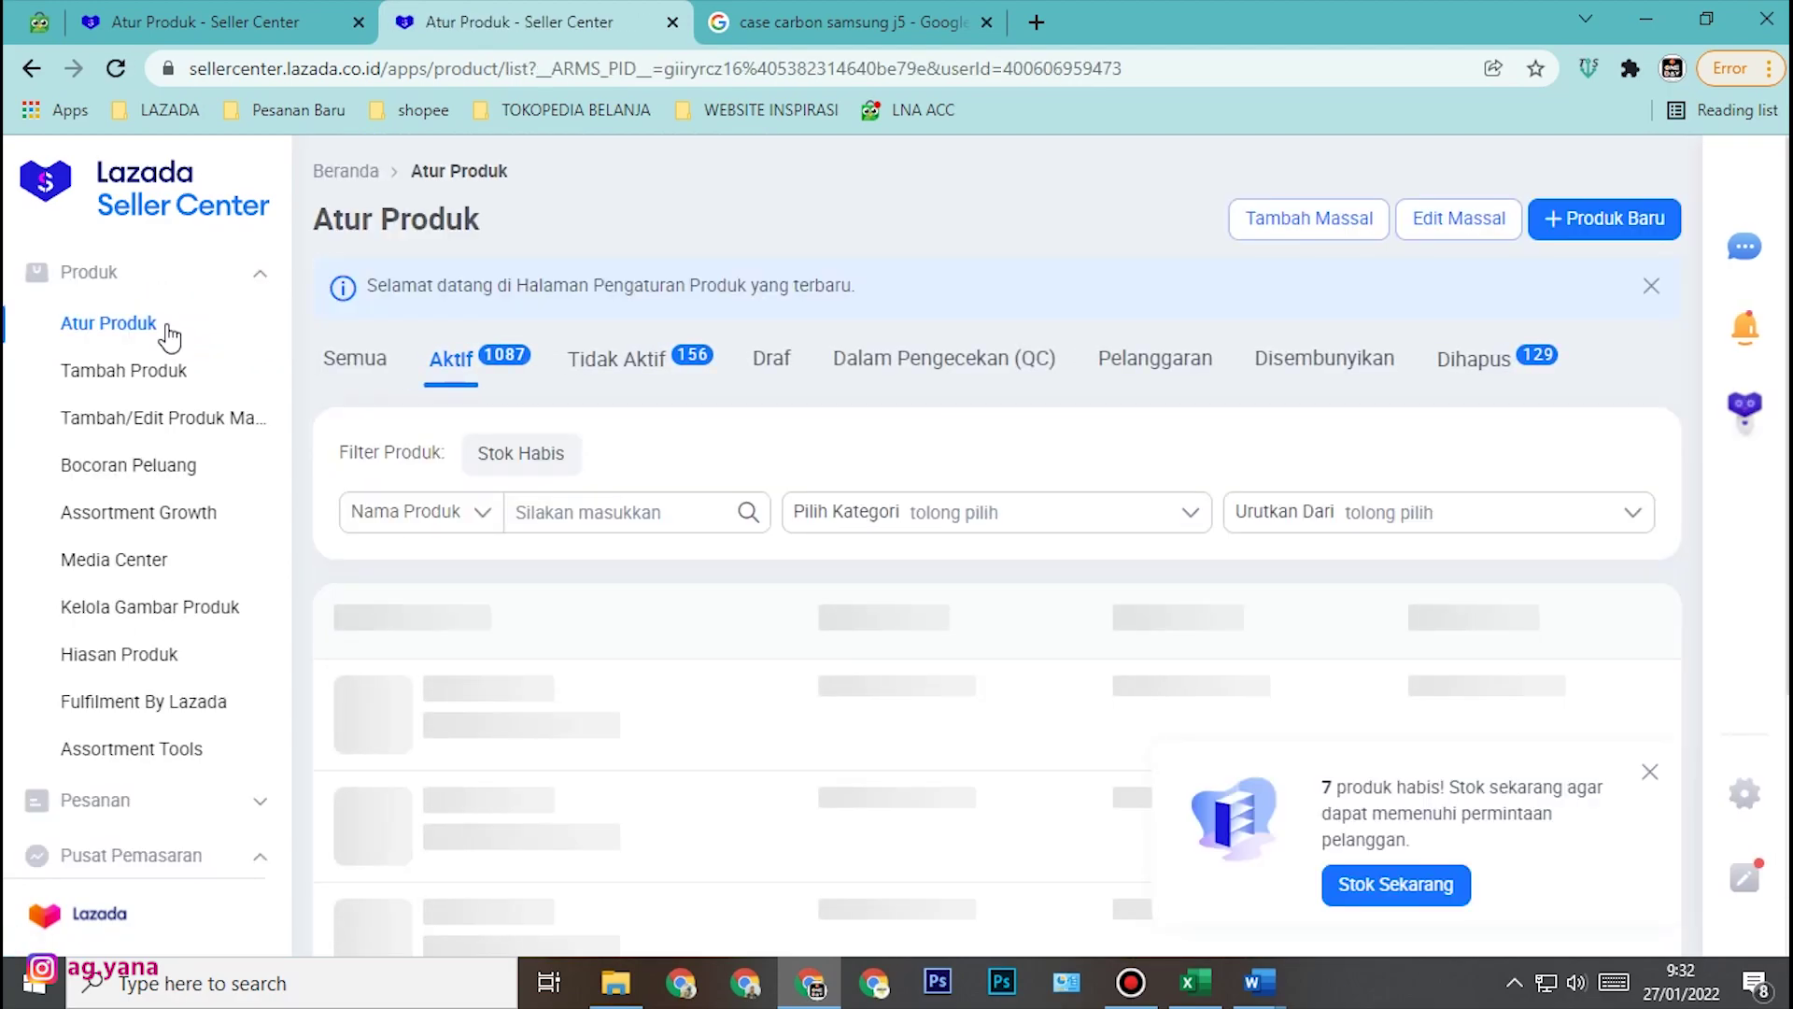
pyautogui.click(1650, 771)
pyautogui.scroll(-3, 1647, 783)
pyautogui.scroll(-1, 1646, 783)
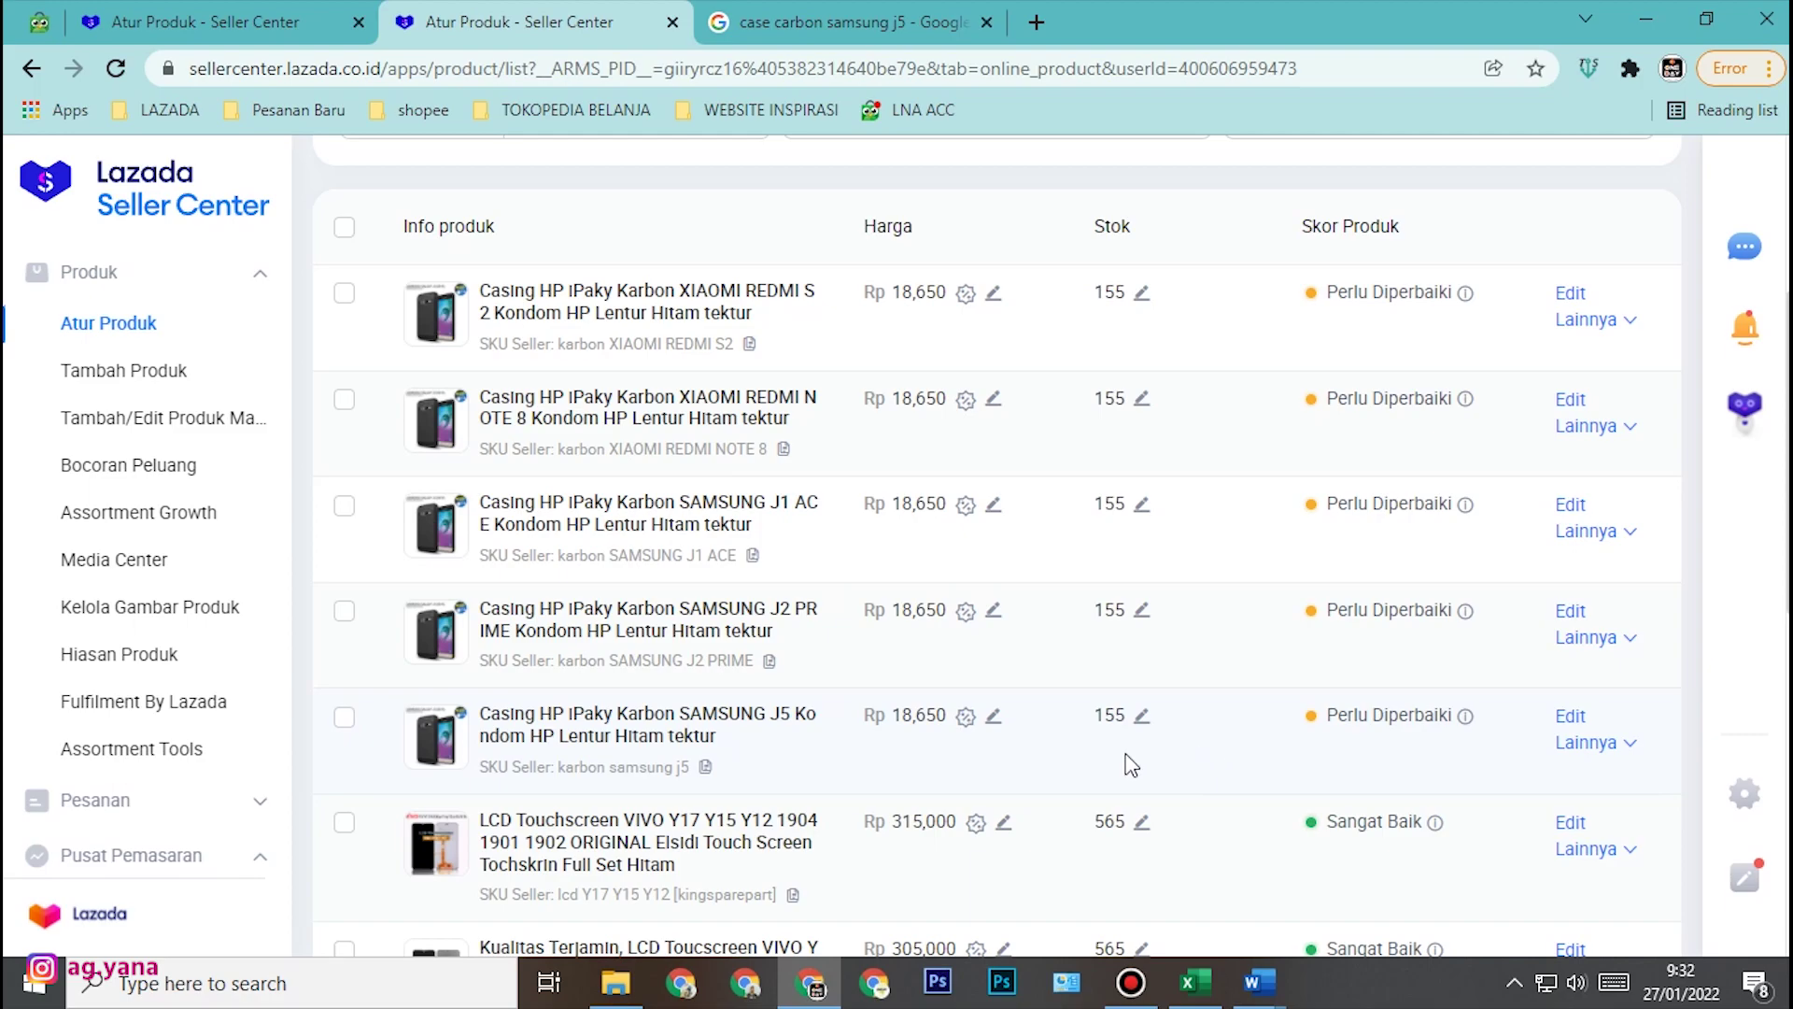
# - Open the store page of the XIAOMI REDMI S2 karbon casing and review its images, price, description and specifications
pyautogui.click(614, 291)
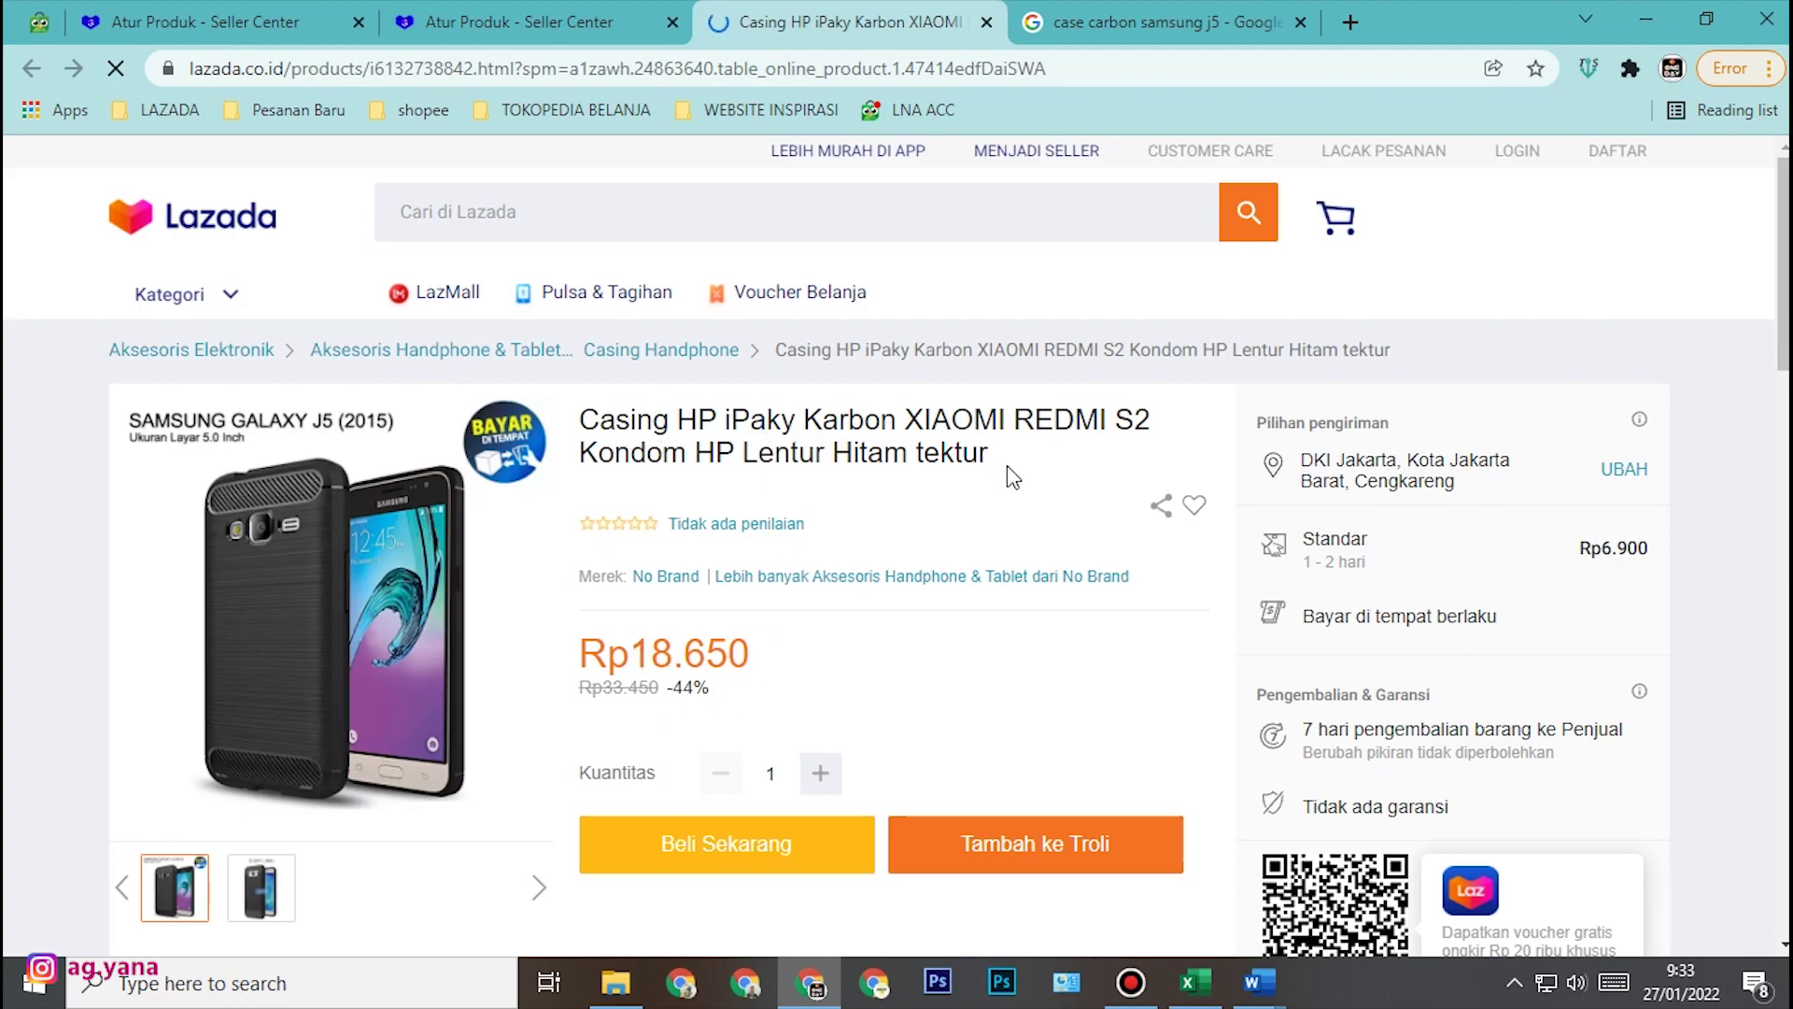
pyautogui.moveTo(289, 654)
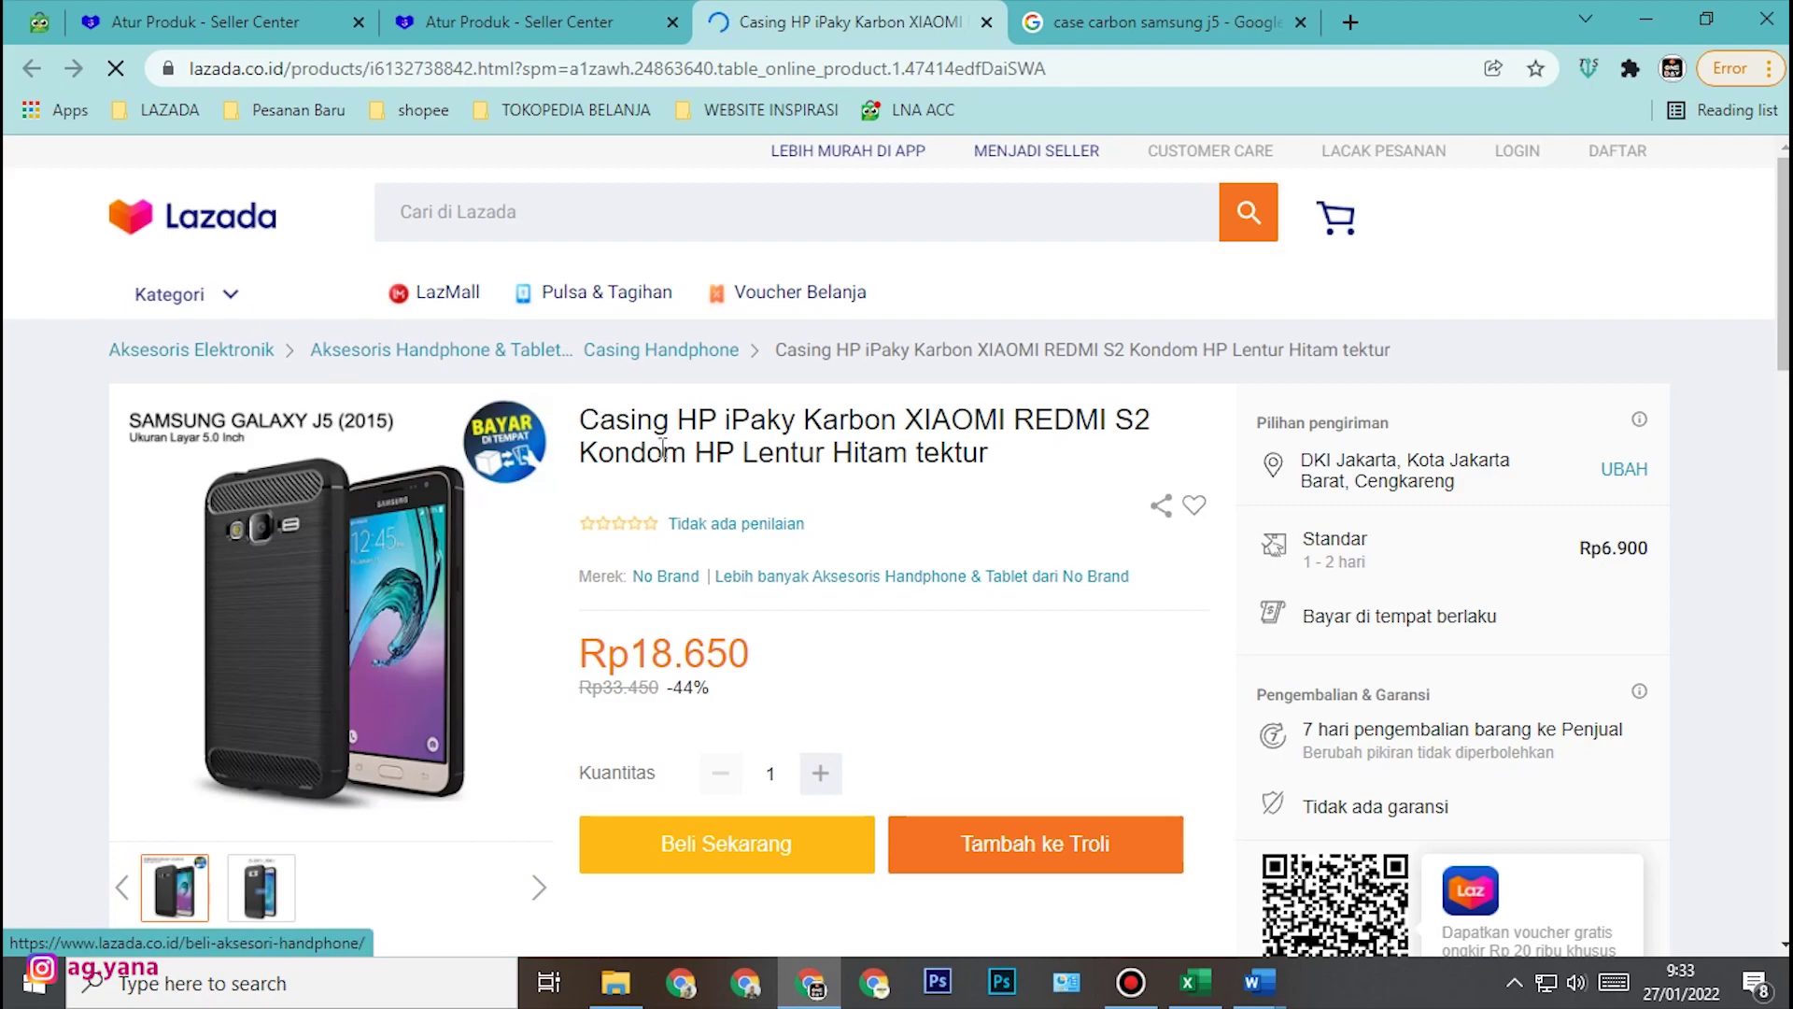
pyautogui.moveTo(315, 560)
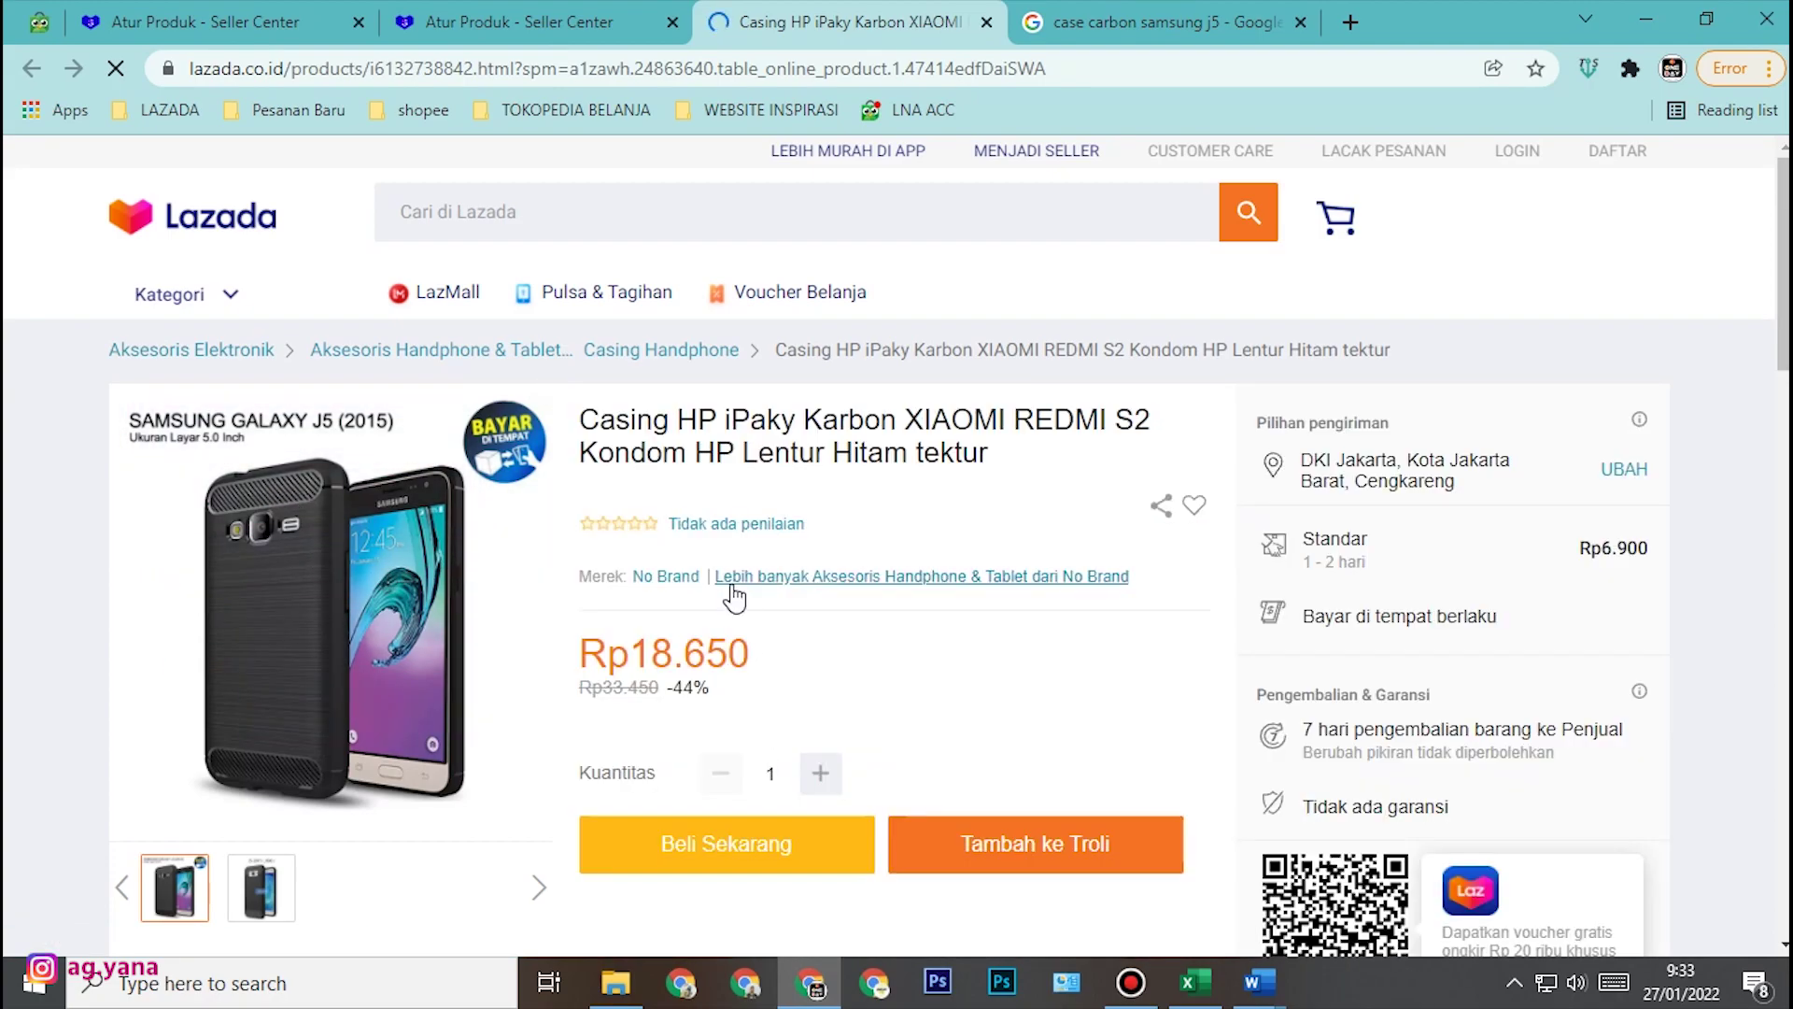
pyautogui.scroll(-5, 886, 669)
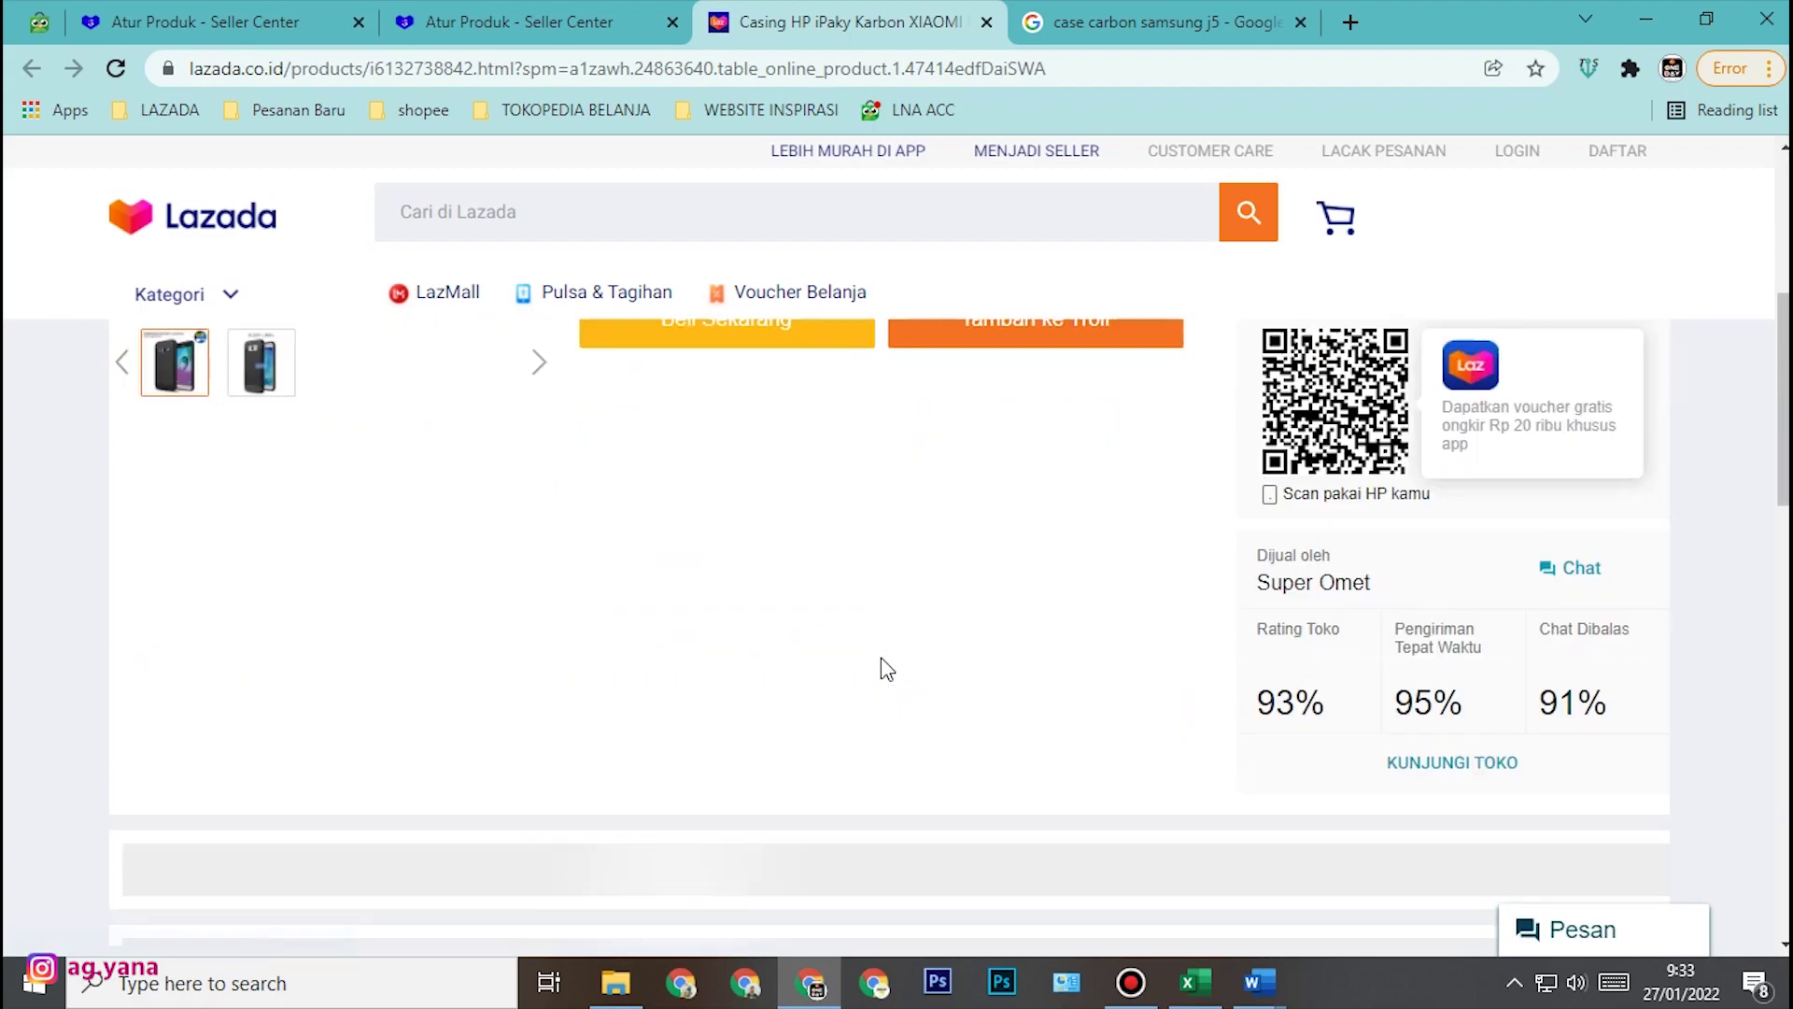
pyautogui.scroll(-4, 882, 657)
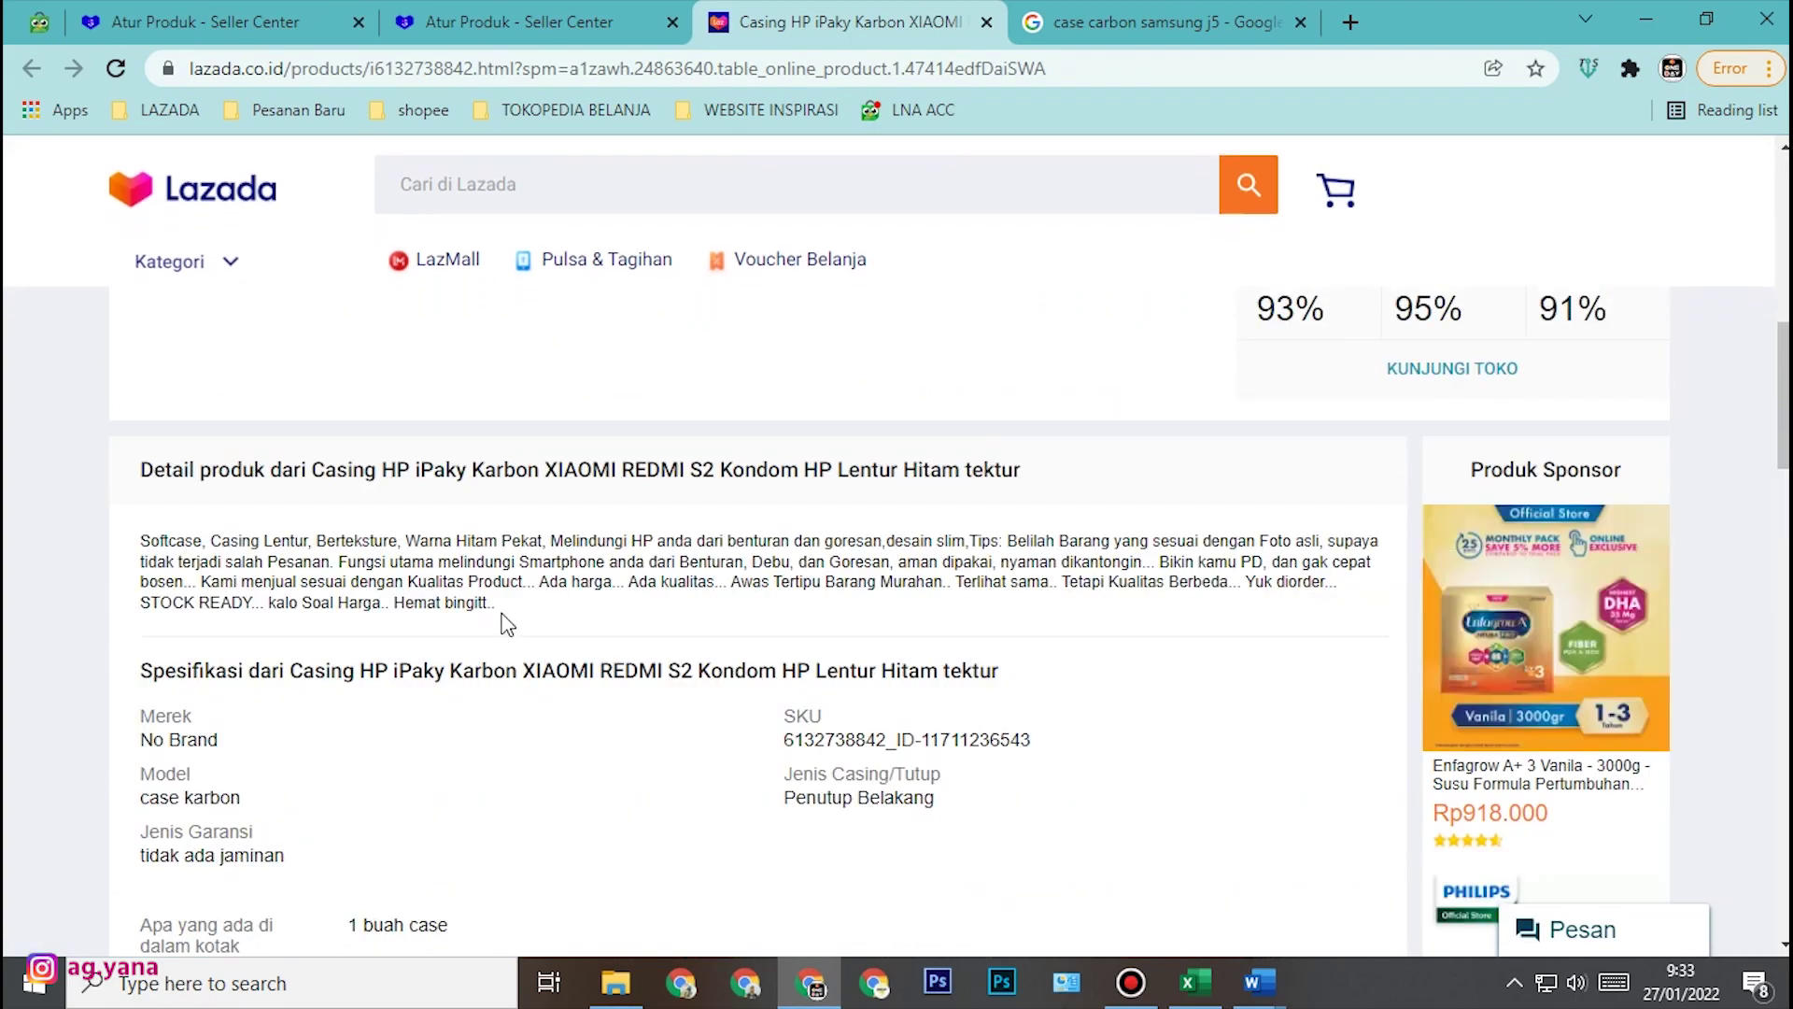
pyautogui.moveTo(509, 608); pyautogui.dragTo(128, 540)
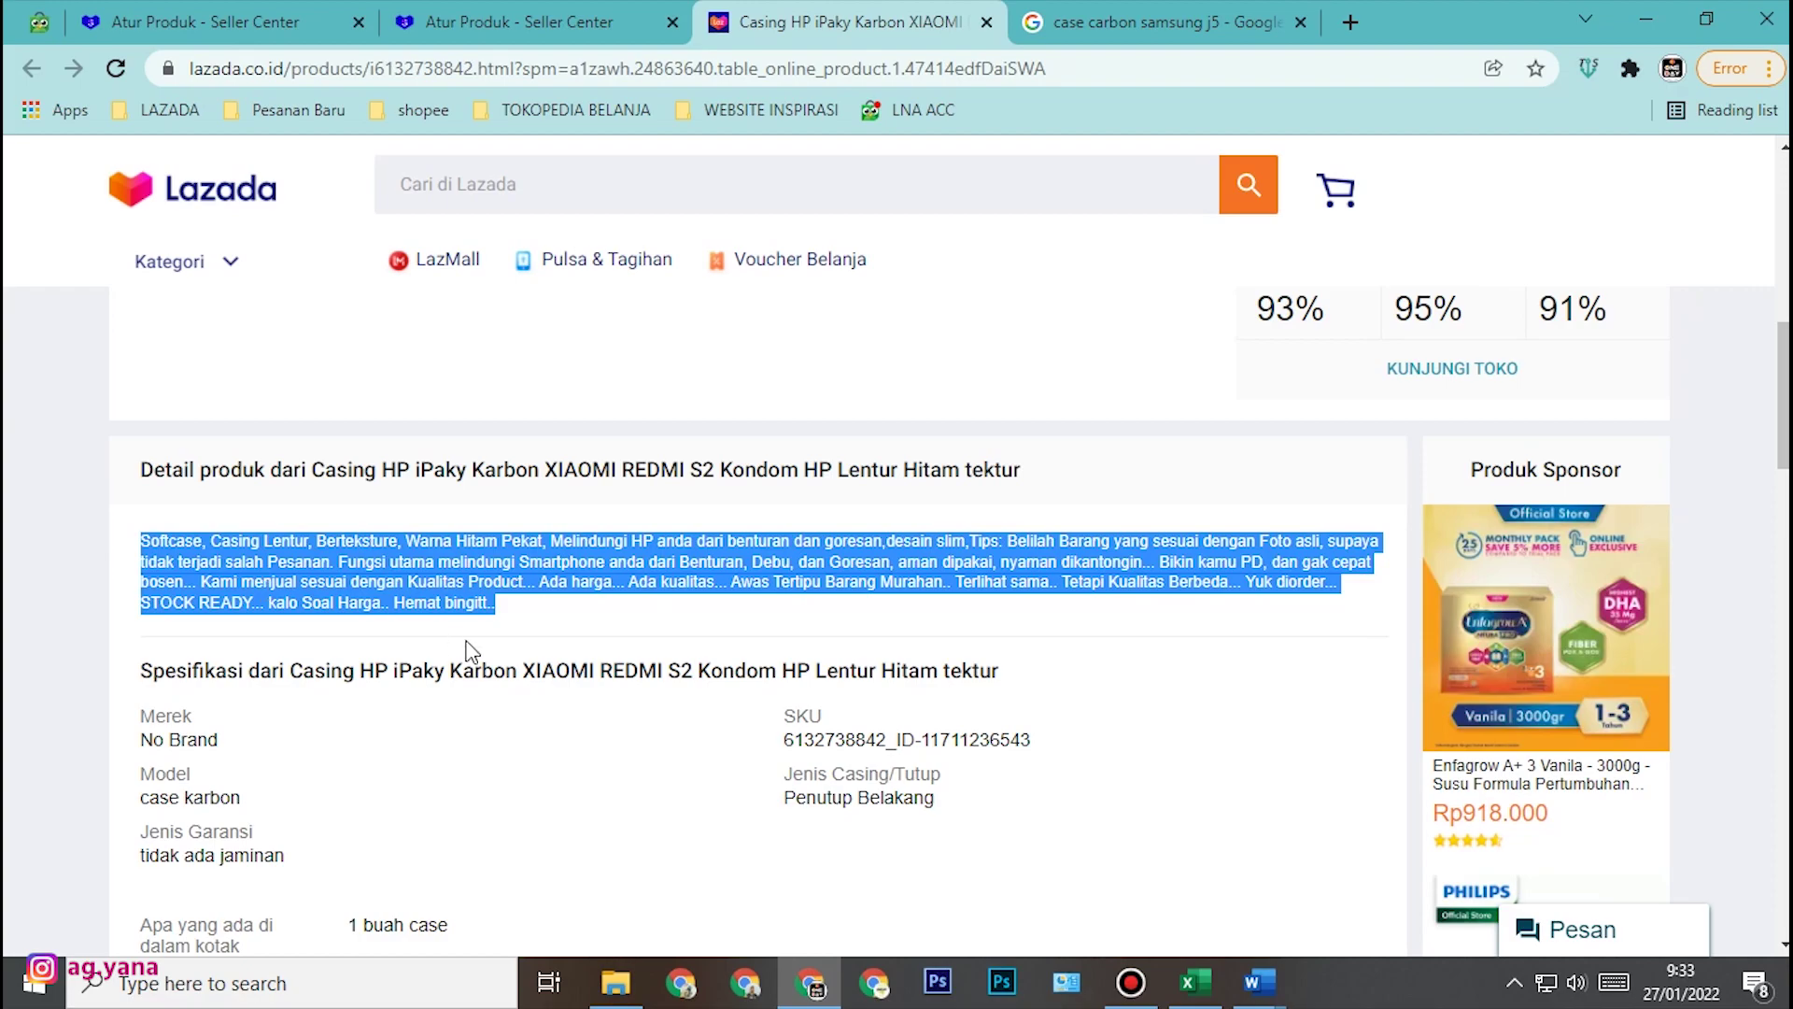
pyautogui.scroll(-4, 467, 667)
pyautogui.scroll(-5, 476, 684)
pyautogui.press('Home')
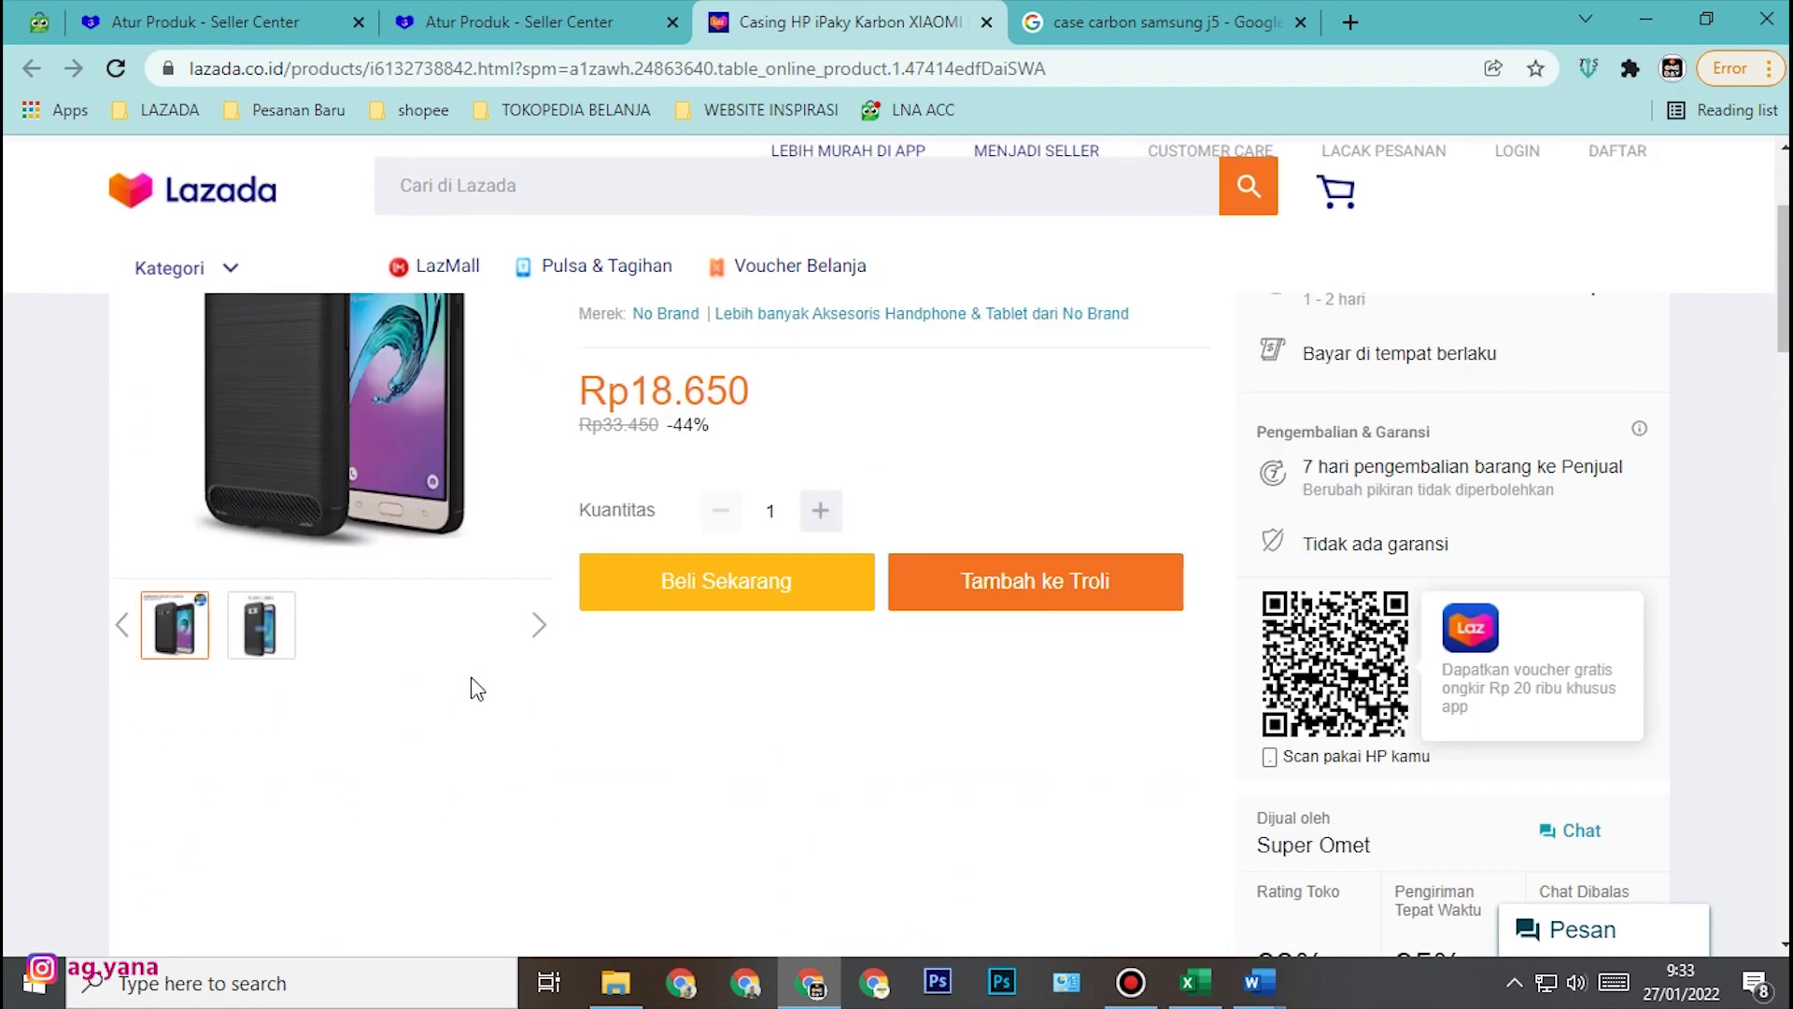
pyautogui.moveTo(471, 679)
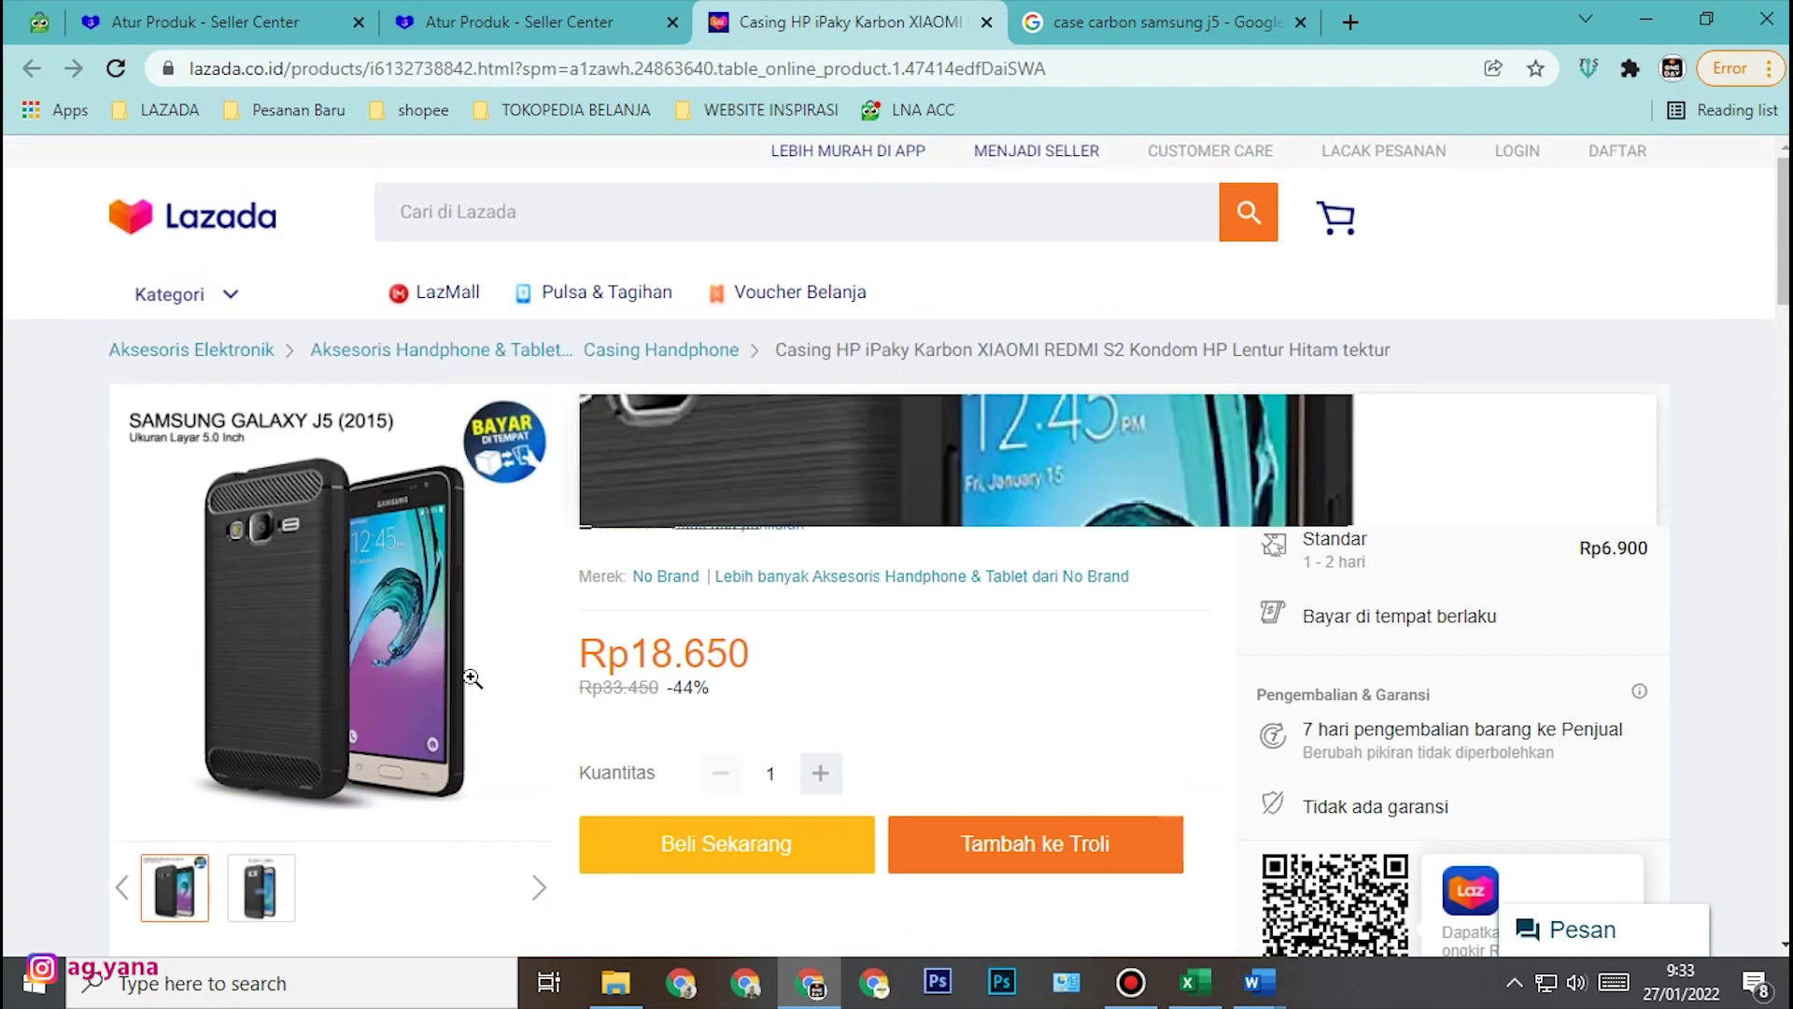